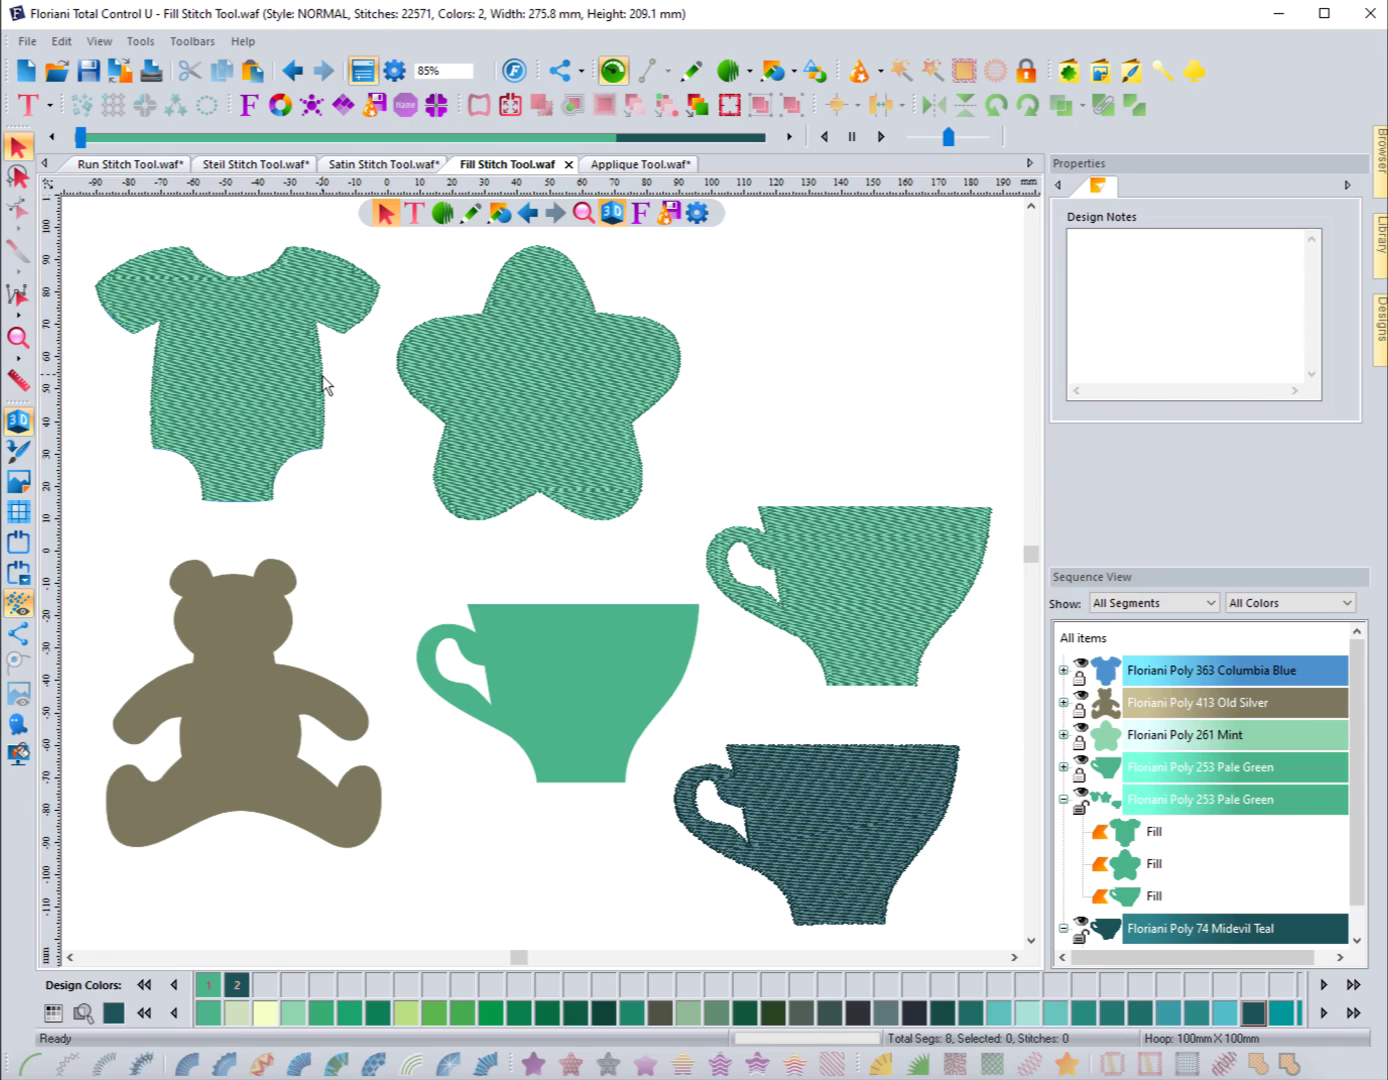
Edit the outline of the onesie fill, adjusting a node on the upper-left sleeve and one on the neckline.
left_click(326, 385)
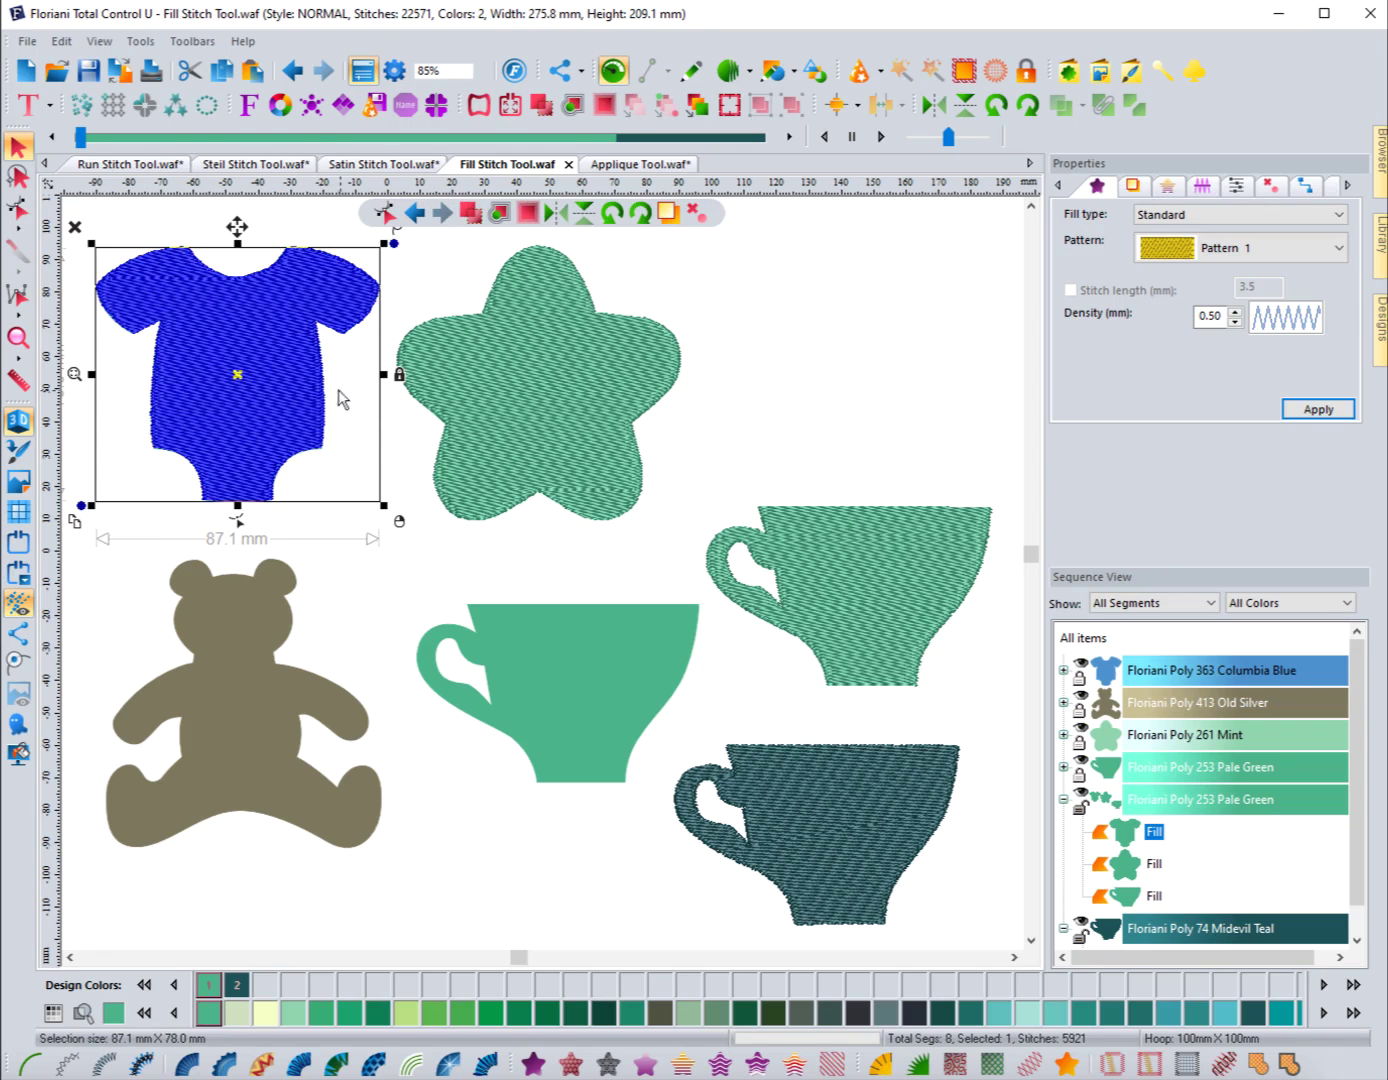
left_click(394, 466)
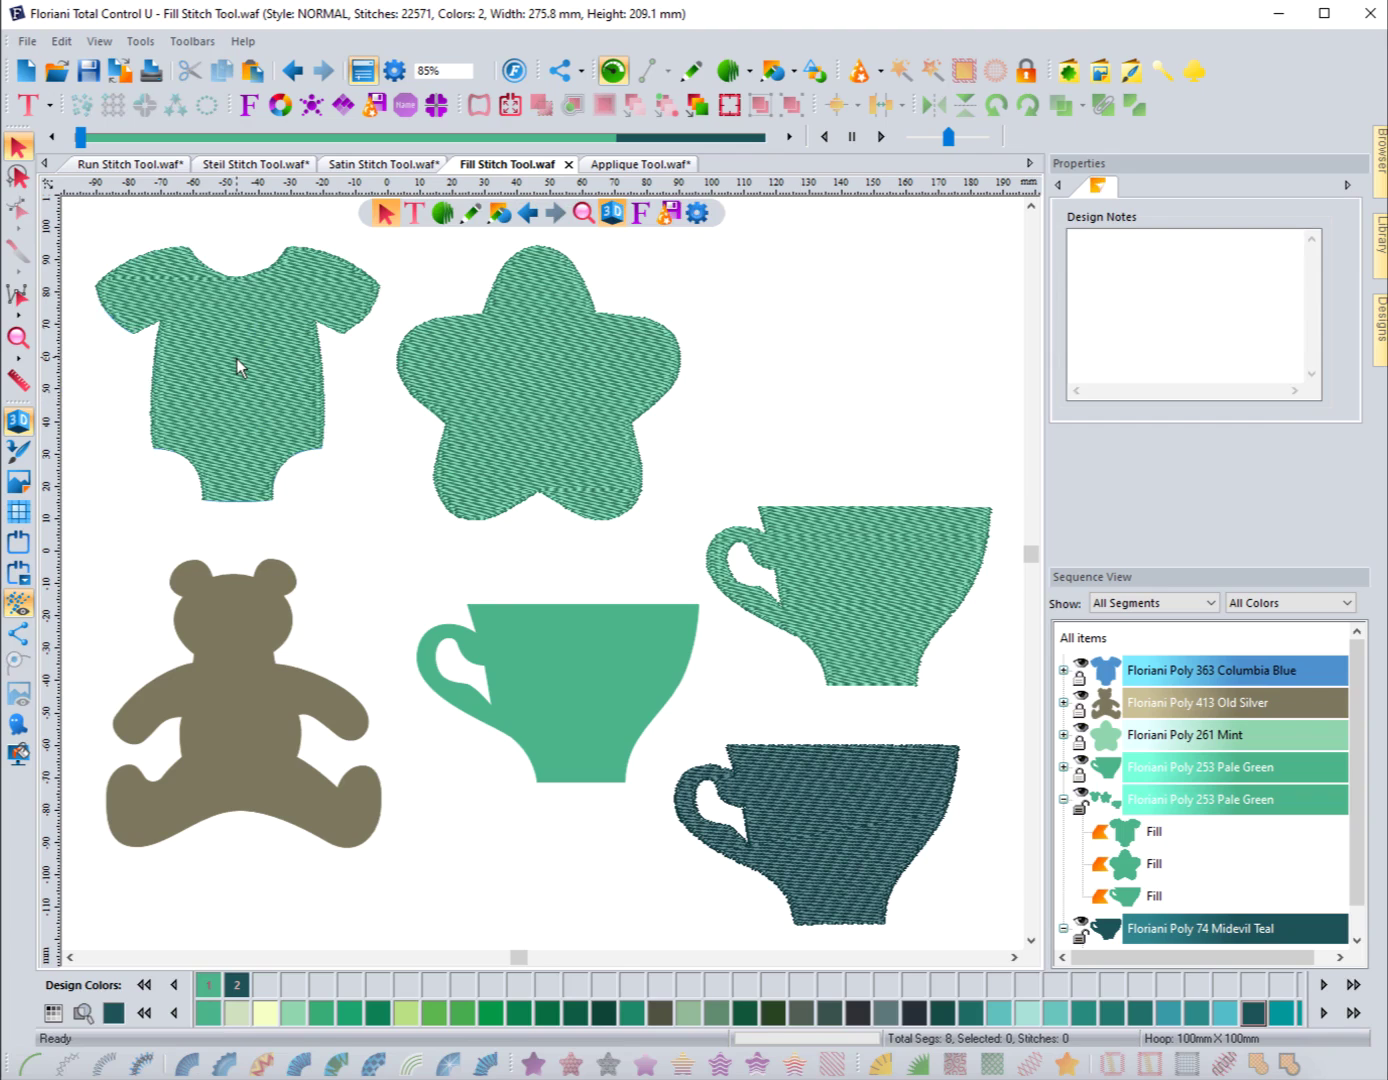
left_click(160, 352)
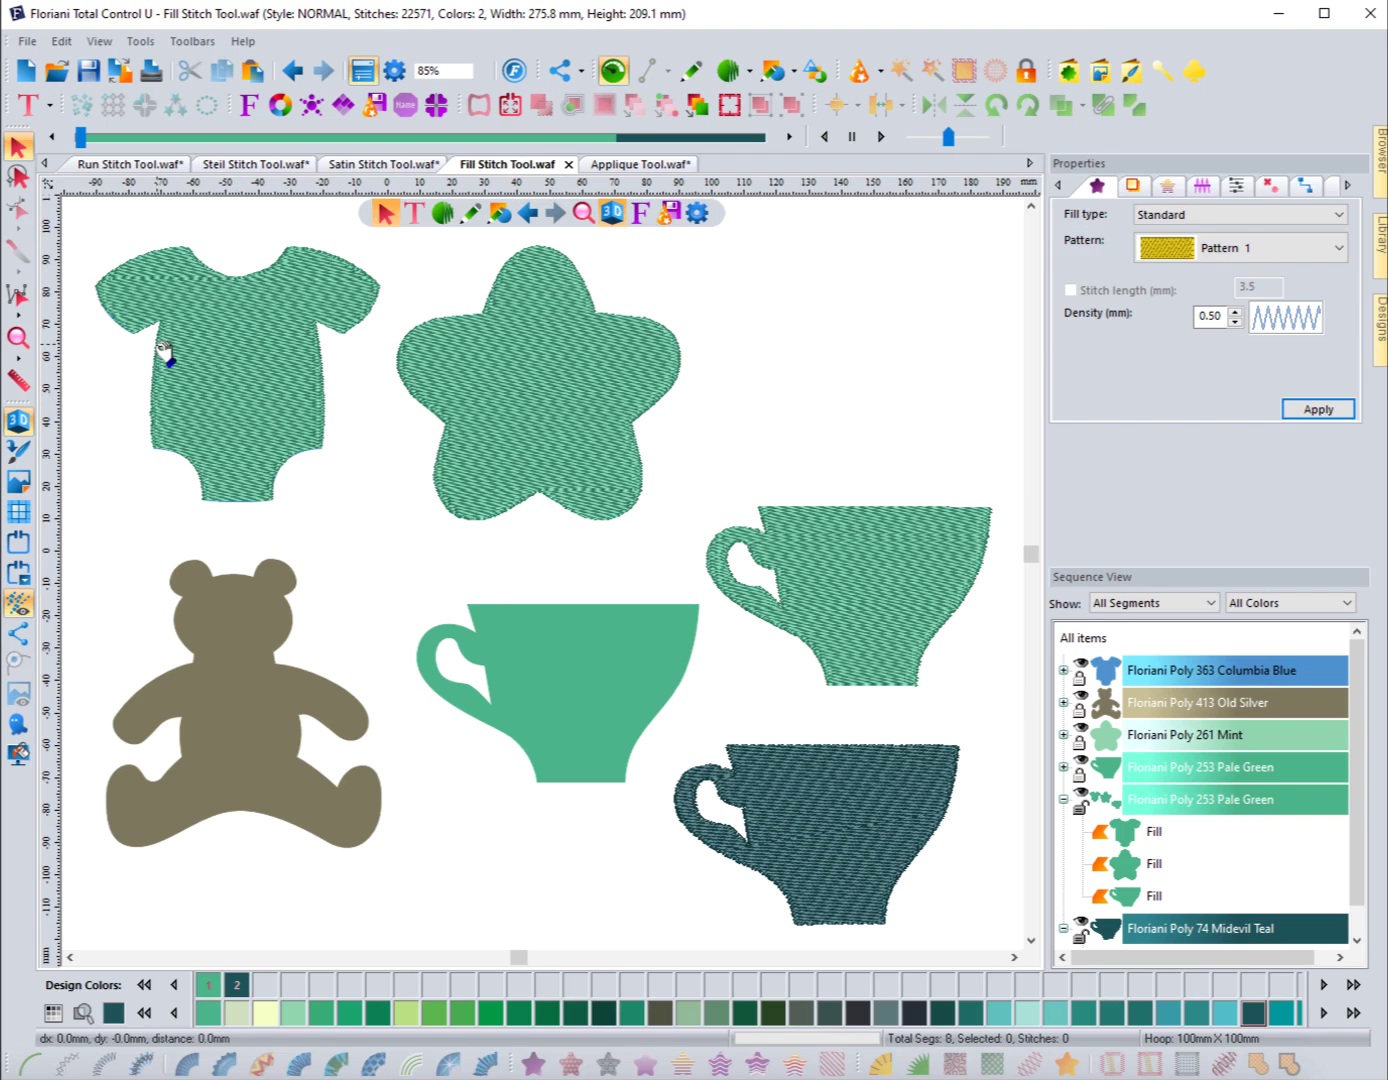
left_click(74, 375)
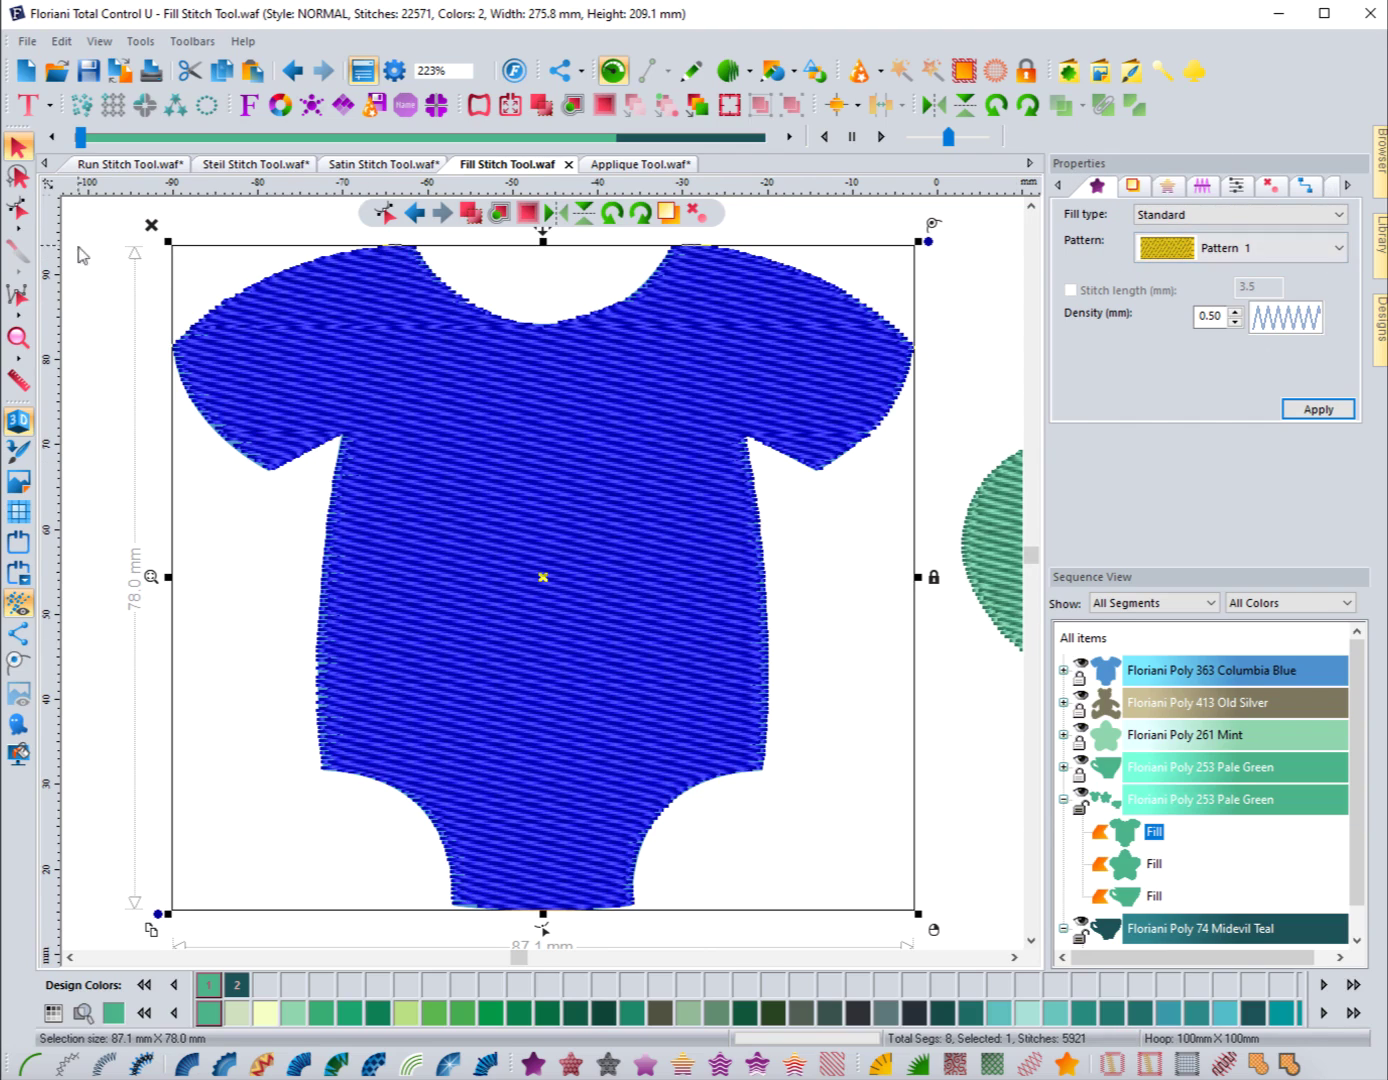
left_click(20, 211)
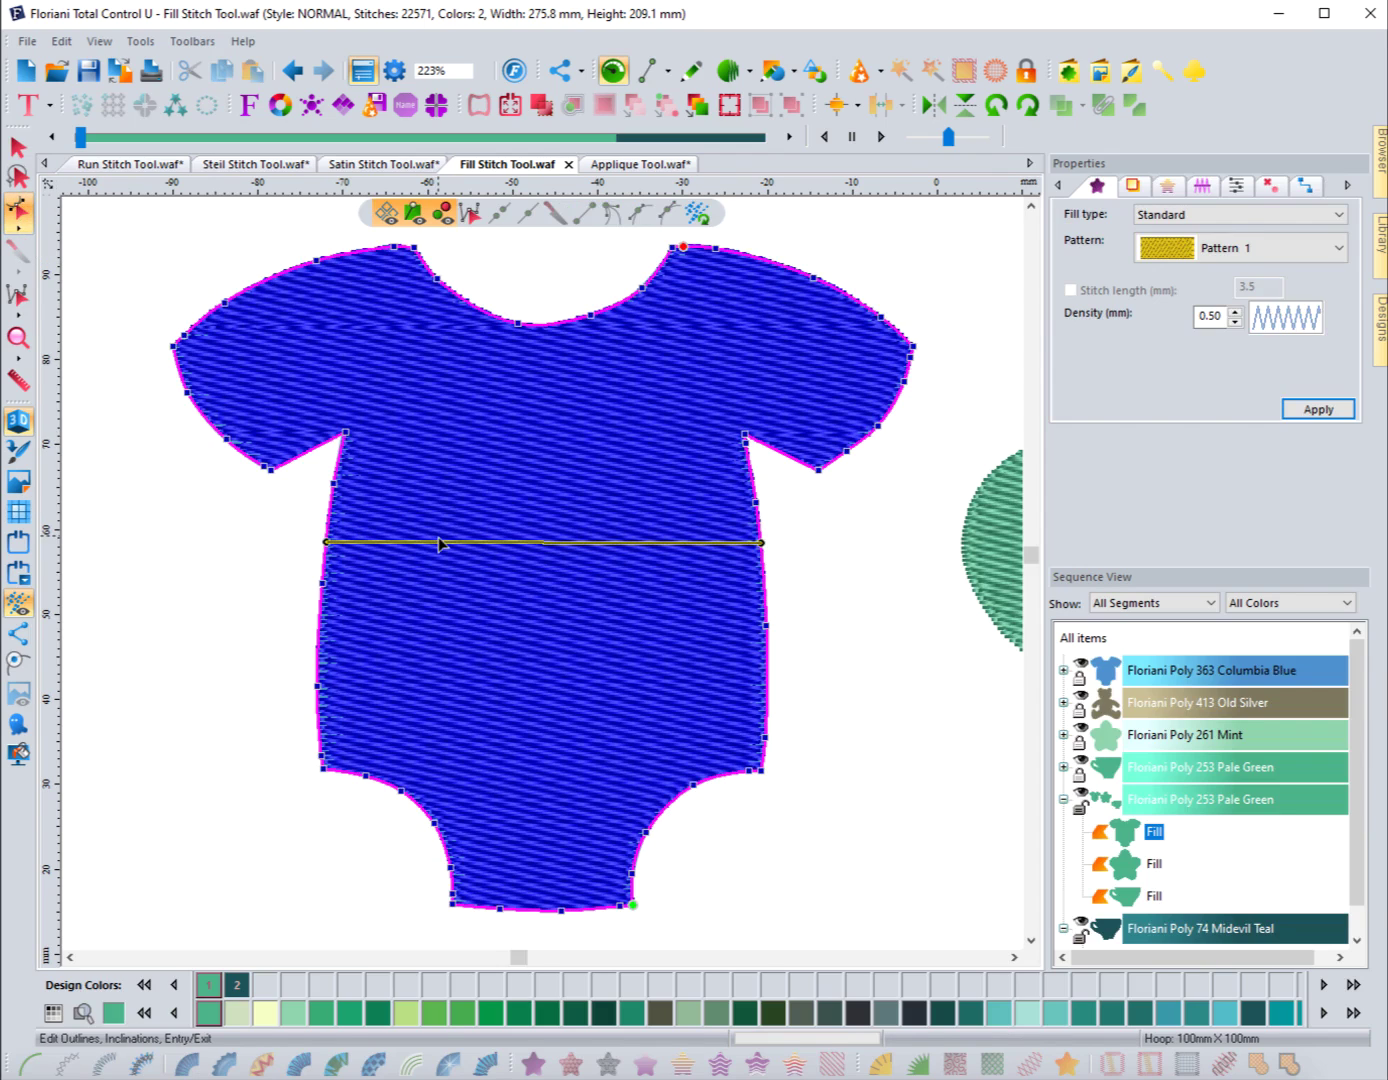
left_click(315, 264)
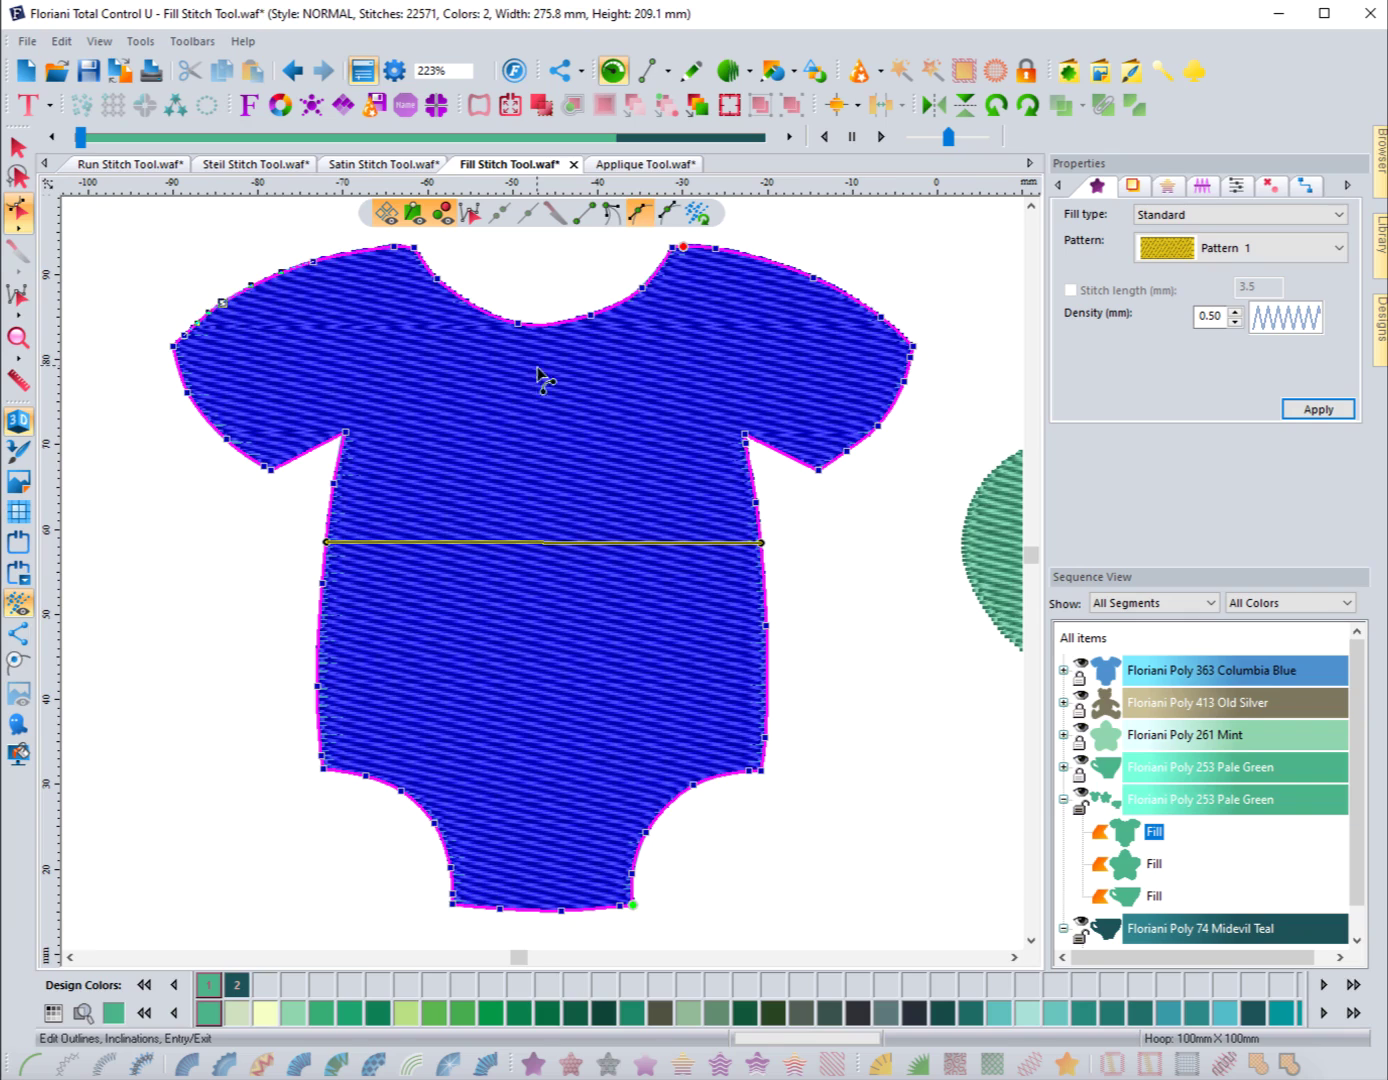
left_click(515, 331)
left_click_drag(515, 332, 516, 324)
Move the onesie's start point to its lower-left side edge and the stop point along the right shoulder.
mouse_move(636, 900)
left_mouse_down()
mouse_move(313, 670)
mouse_move(320, 682)
left_mouse_up()
left_click_drag(688, 254, 757, 256)
Tilt the onesie's inclination line from the left shoulder to the right side and set its angle to 45.
left_click_drag(324, 547, 298, 266)
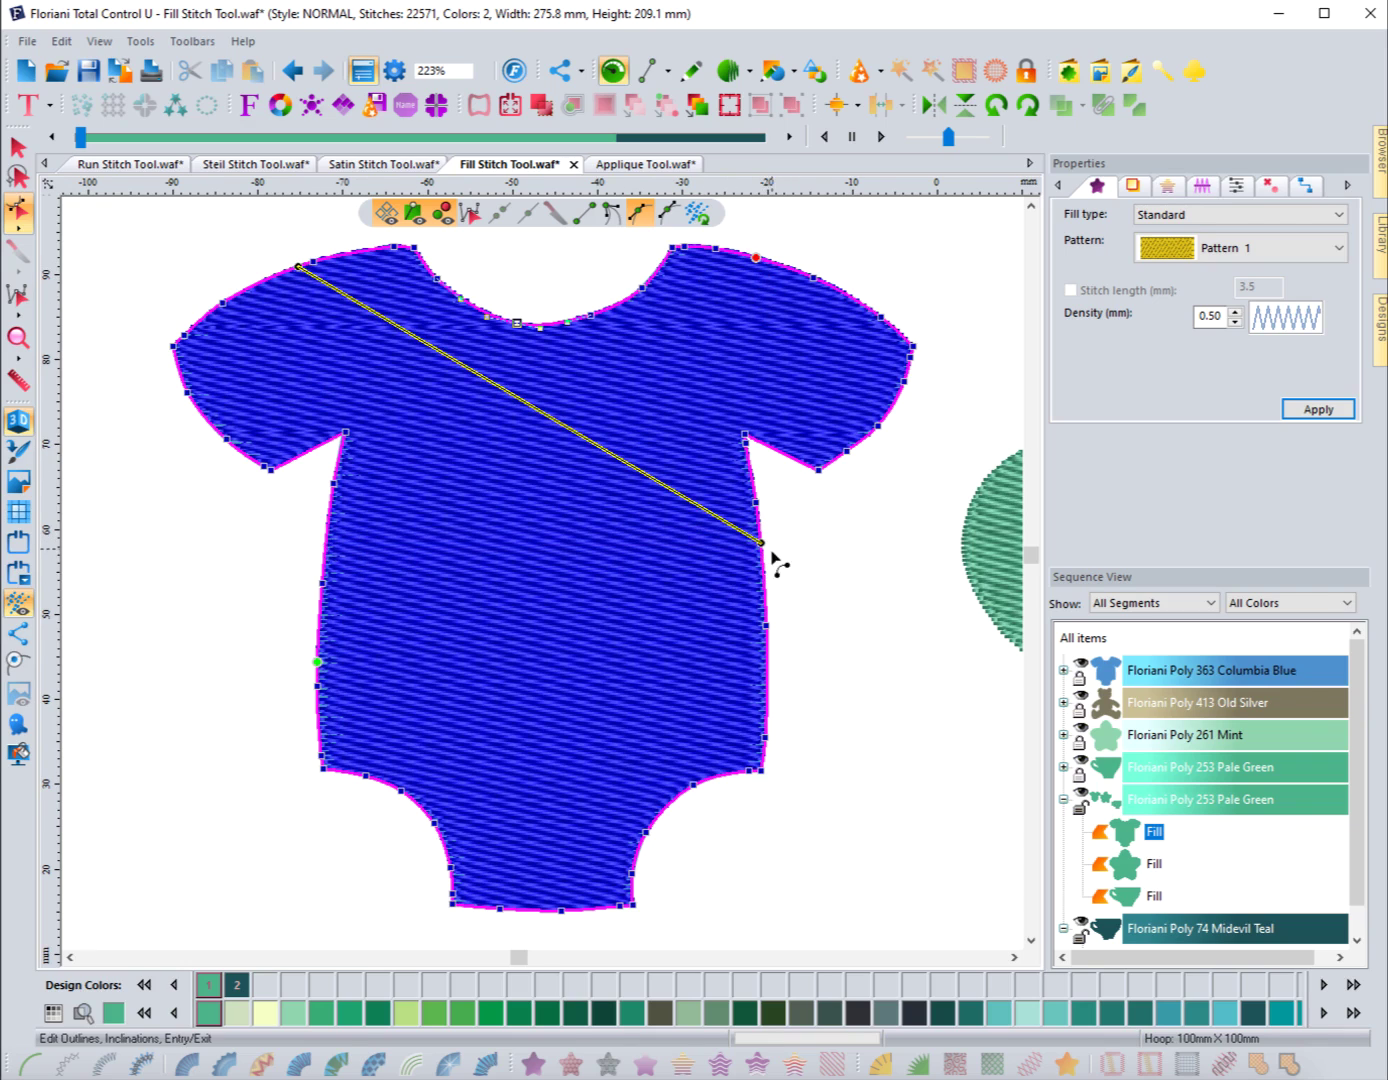
left_click_drag(764, 549, 767, 580)
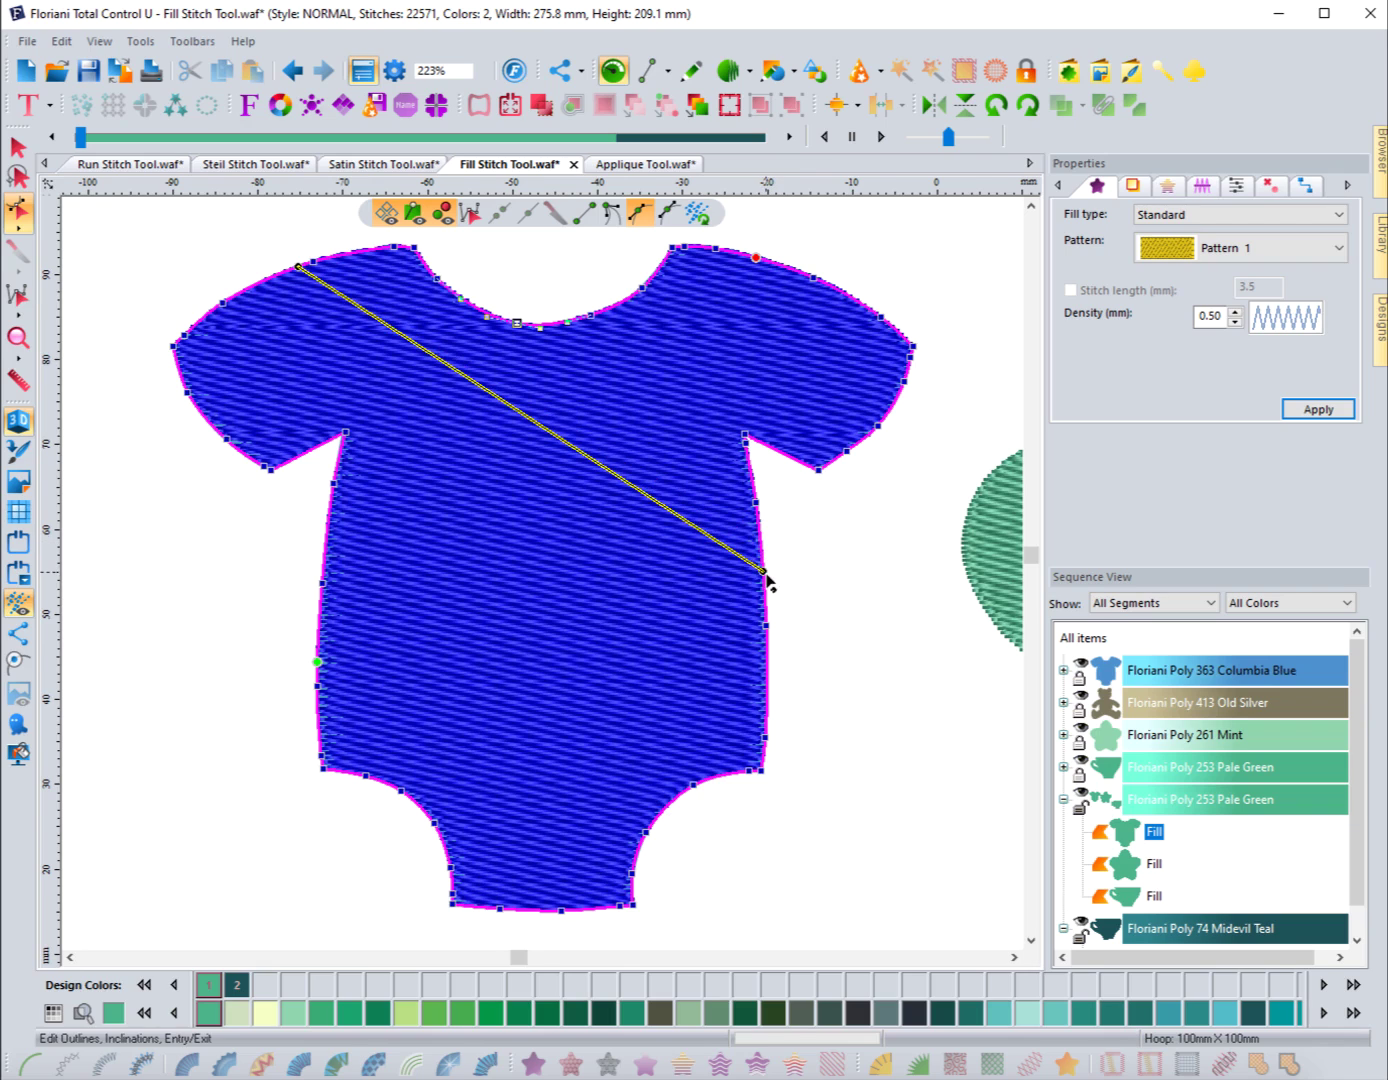
right_click(763, 587)
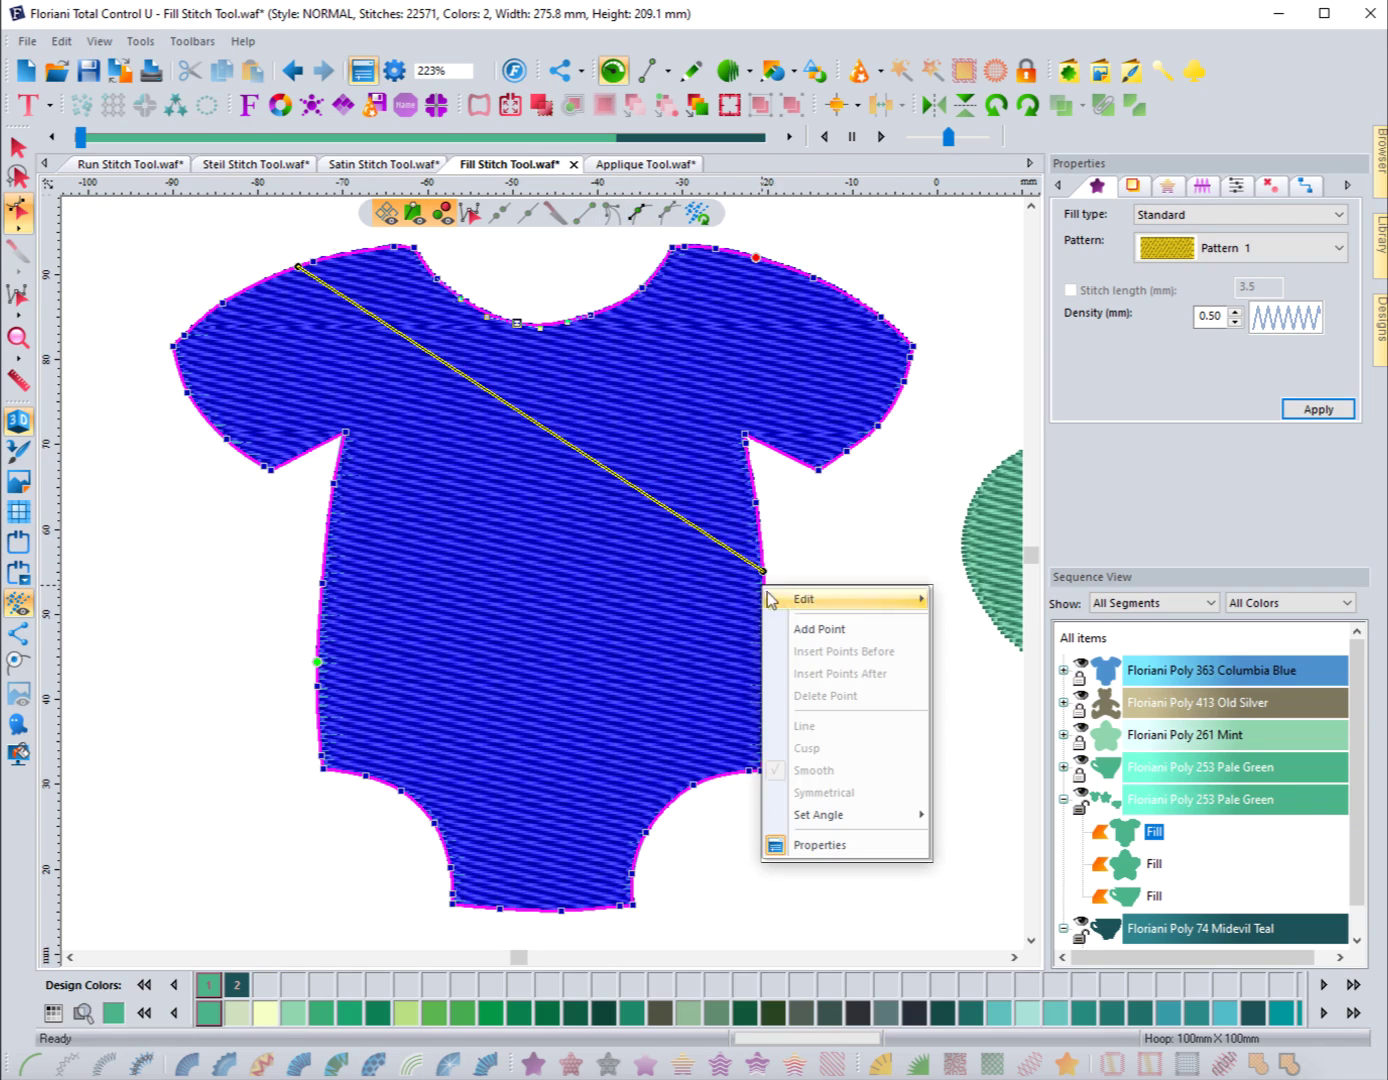
mouse_move(814, 822)
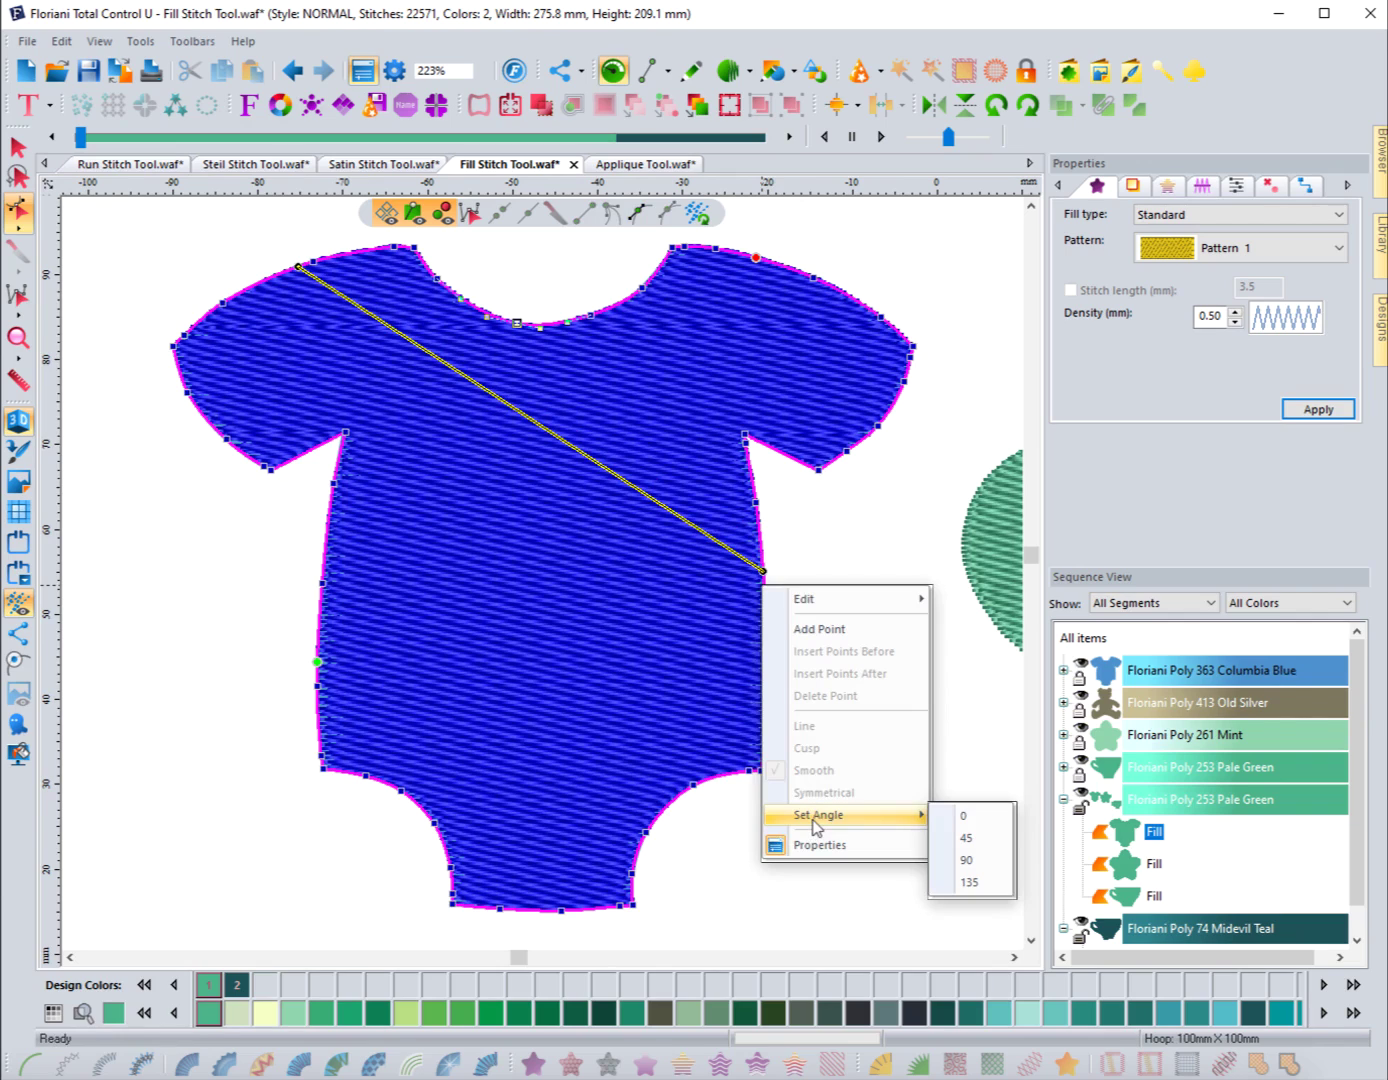
left_click(969, 841)
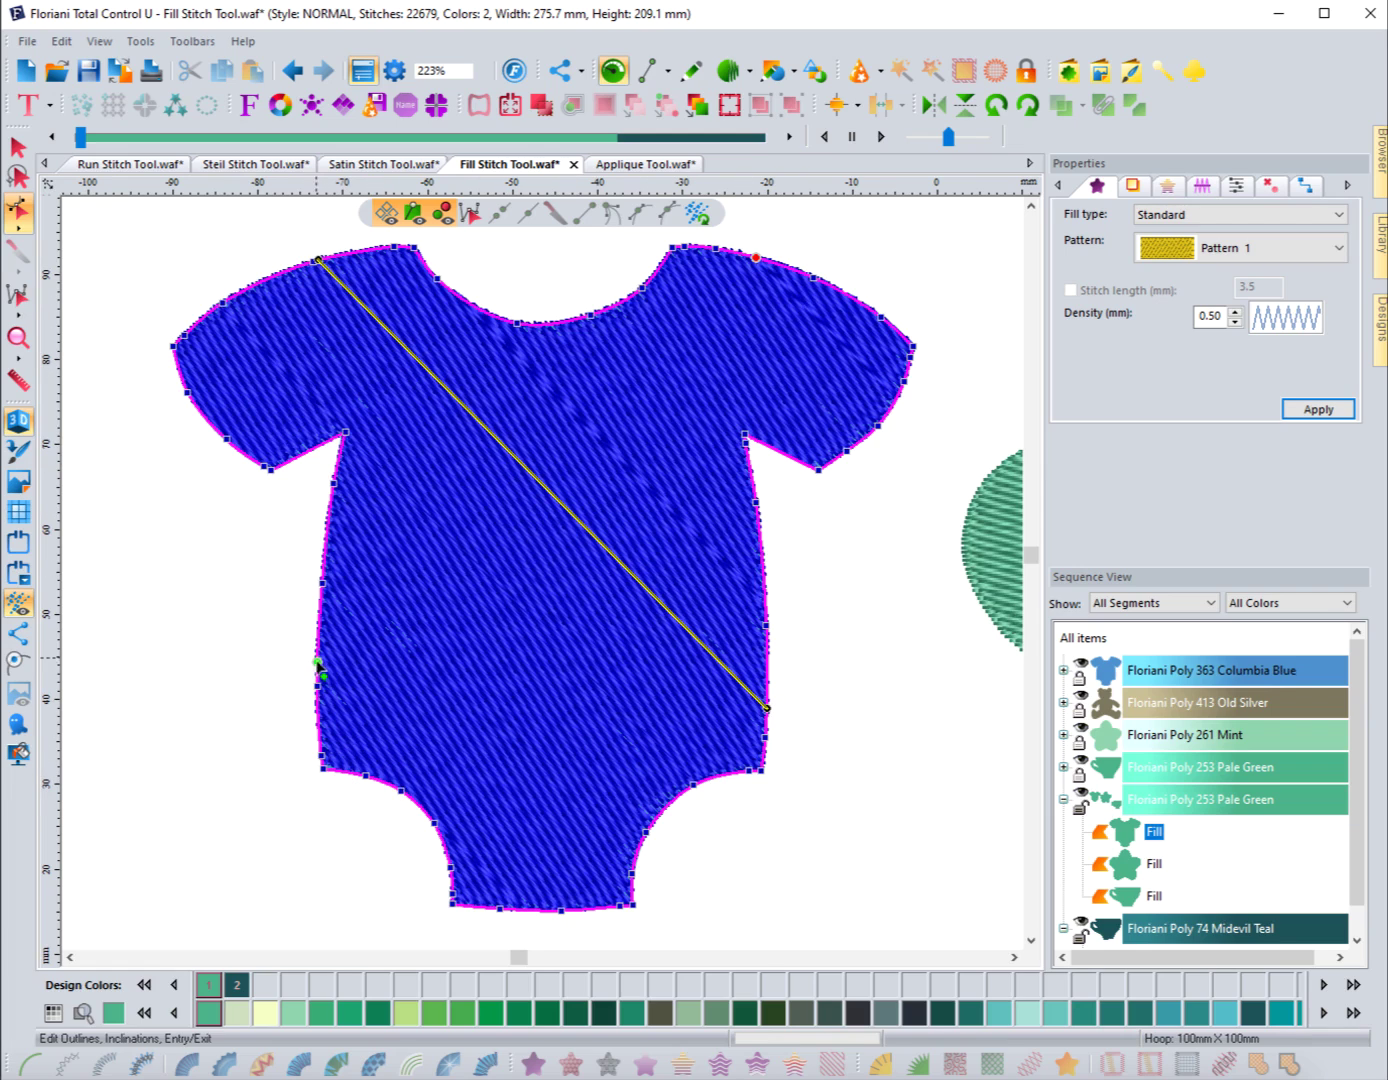
Move the start point to the onesie's lower-left side corner and the stop point to the right sleeve's outer corner.
left_click_drag(317, 661, 290, 791)
left_click_drag(755, 259, 947, 339)
left_click(836, 594)
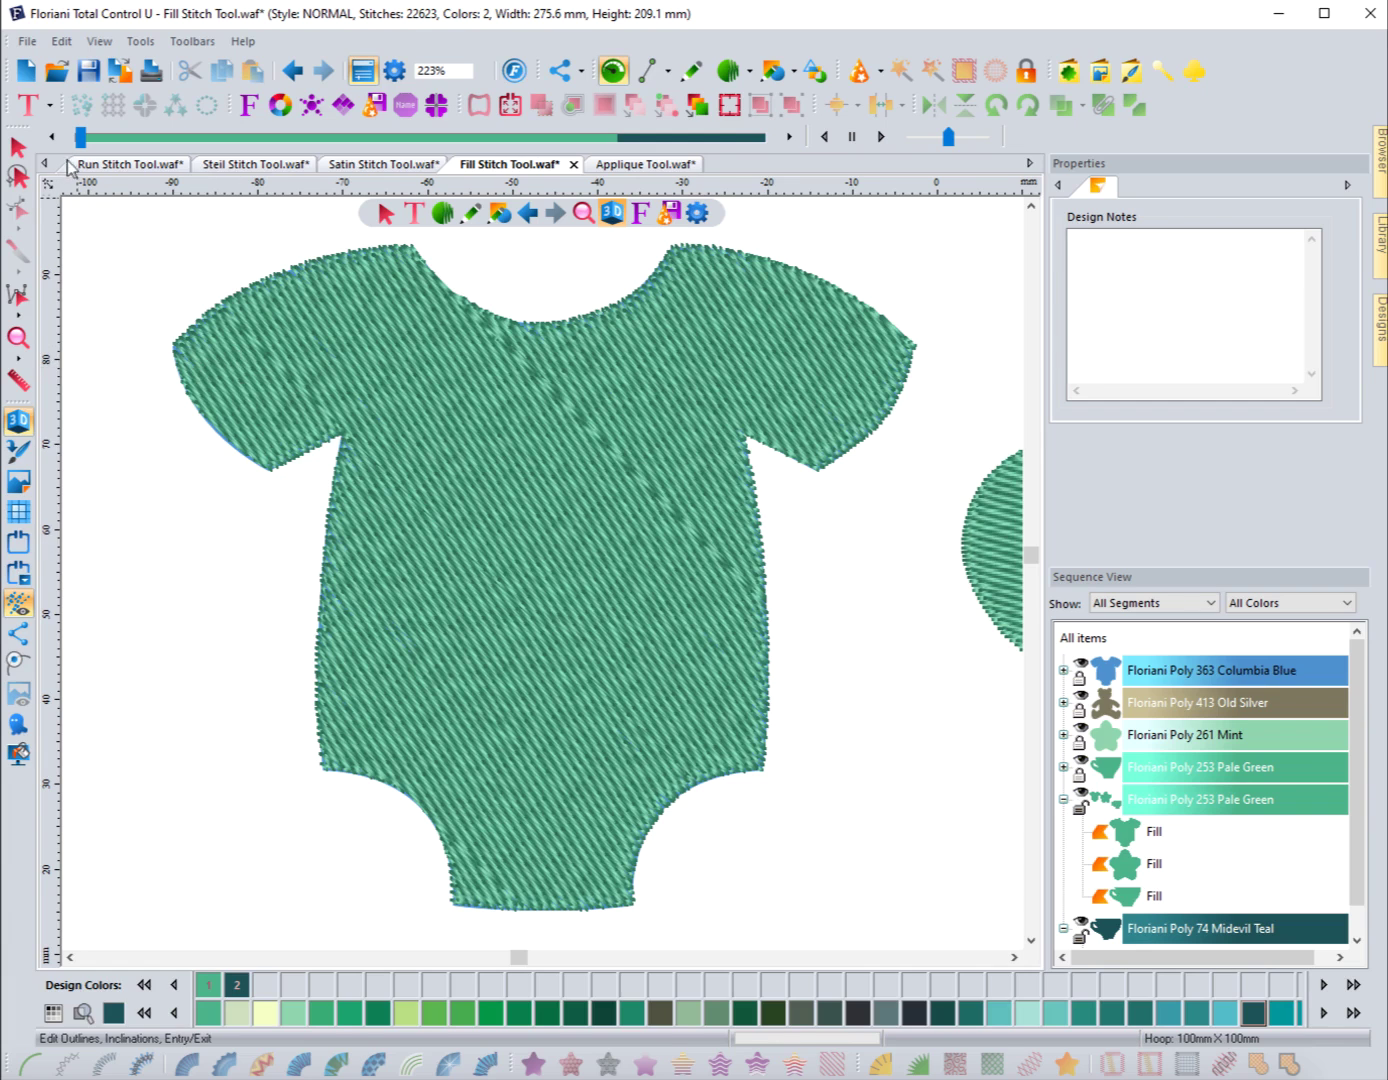
Preview the onesie's stitching order with the slow redraw to examine how the diagonal fill sews out.
left_click_drag(80, 136, 175, 137)
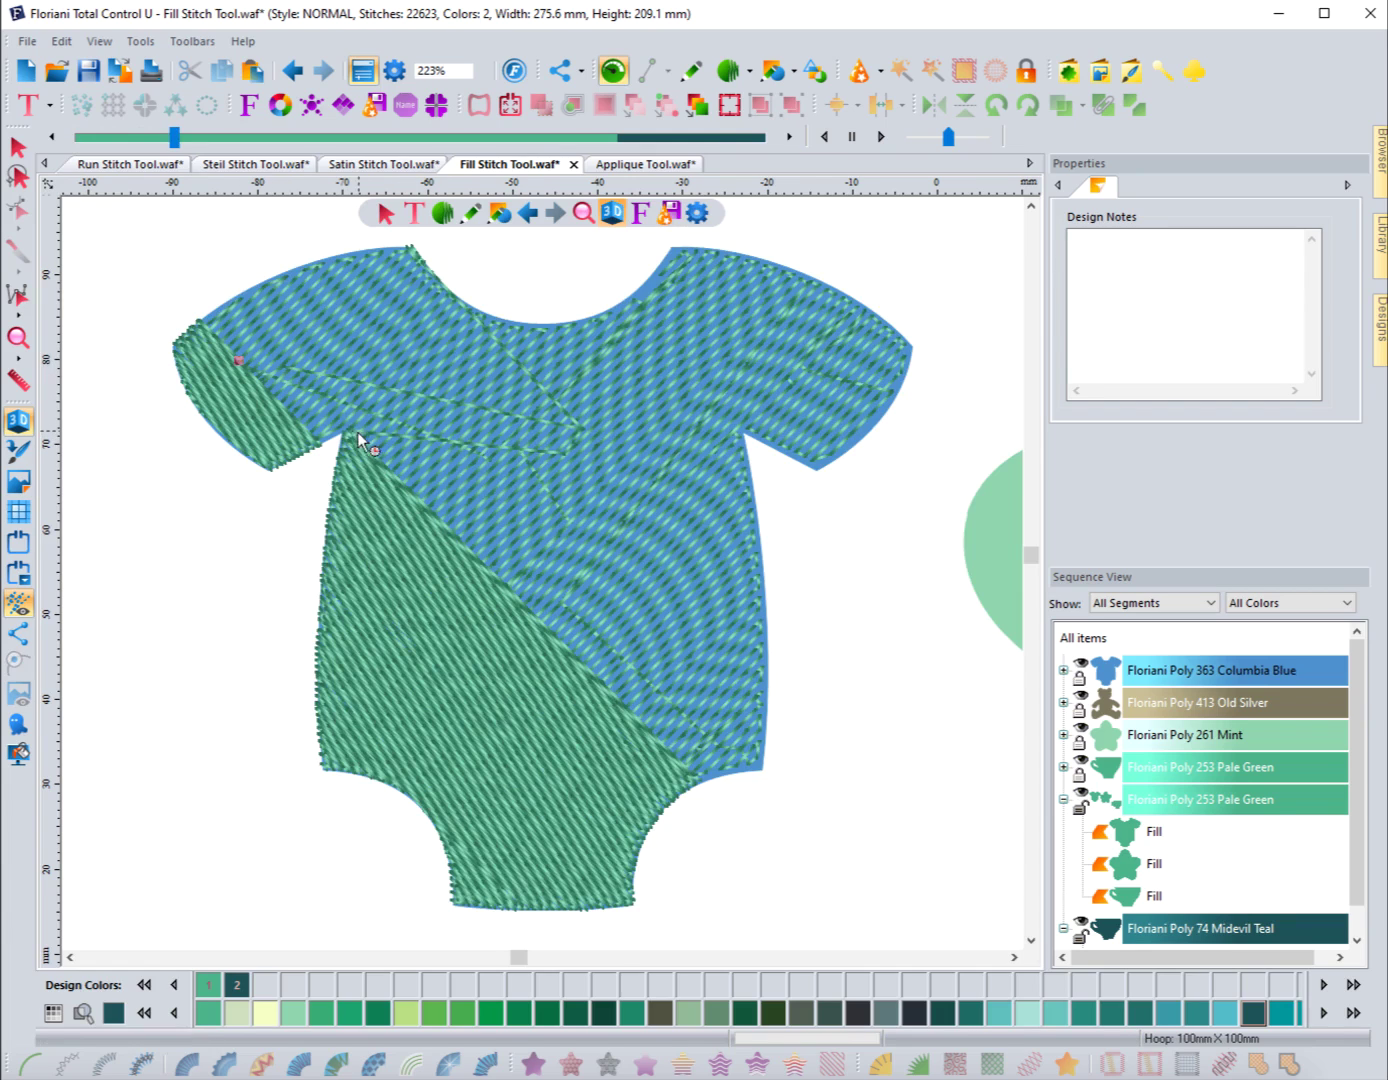
left_click_drag(176, 136, 205, 148)
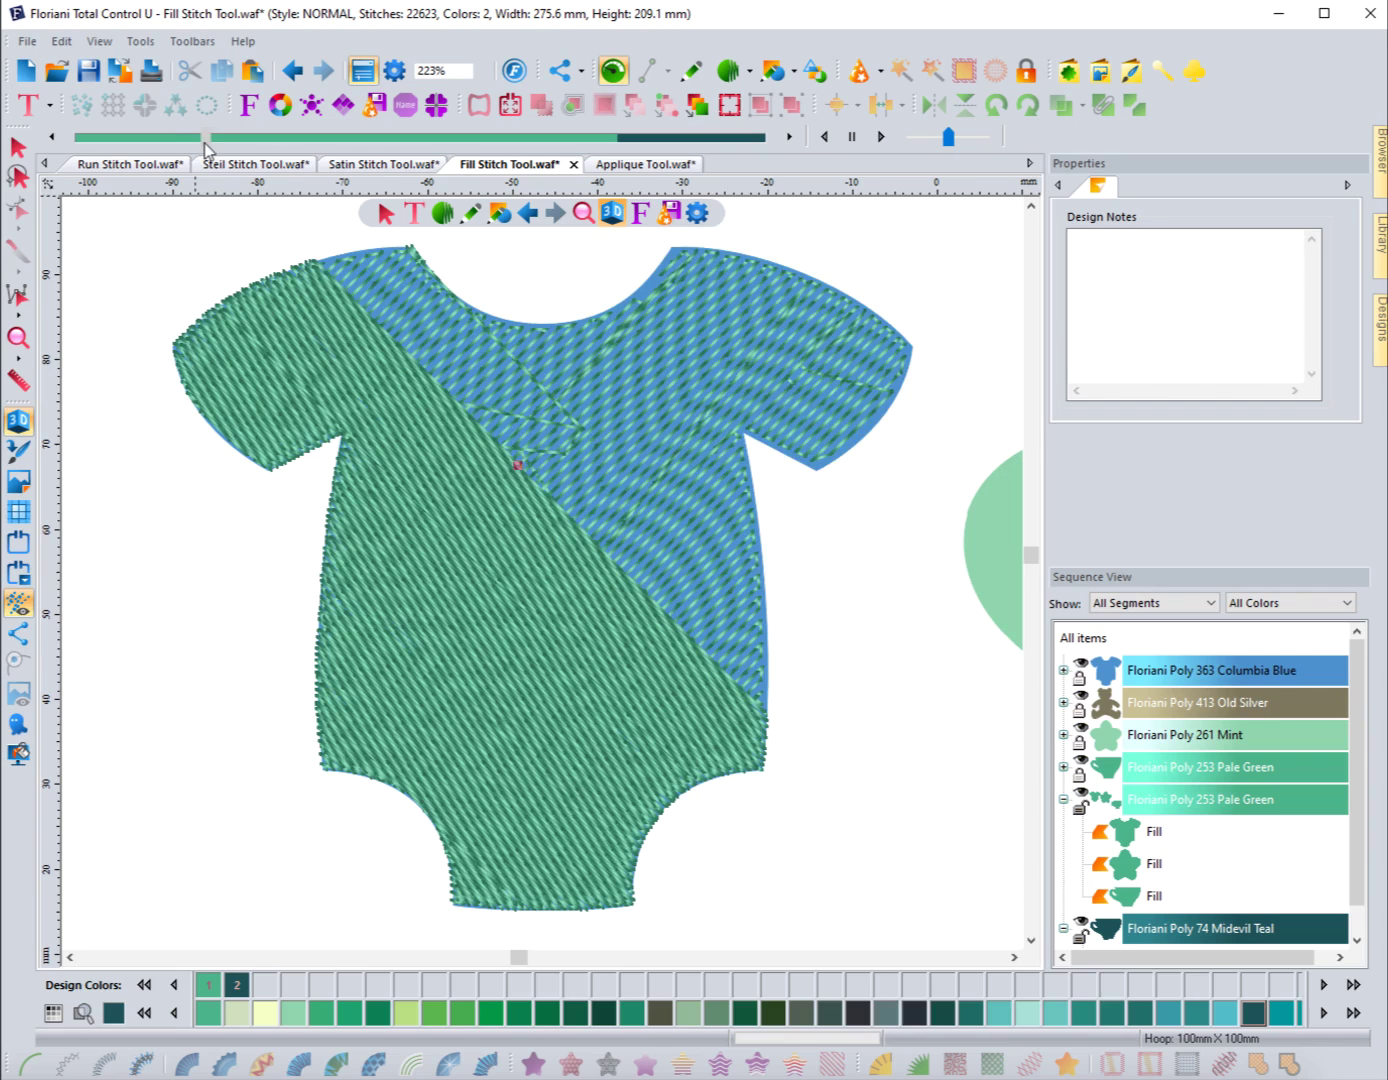
left_click(18, 147)
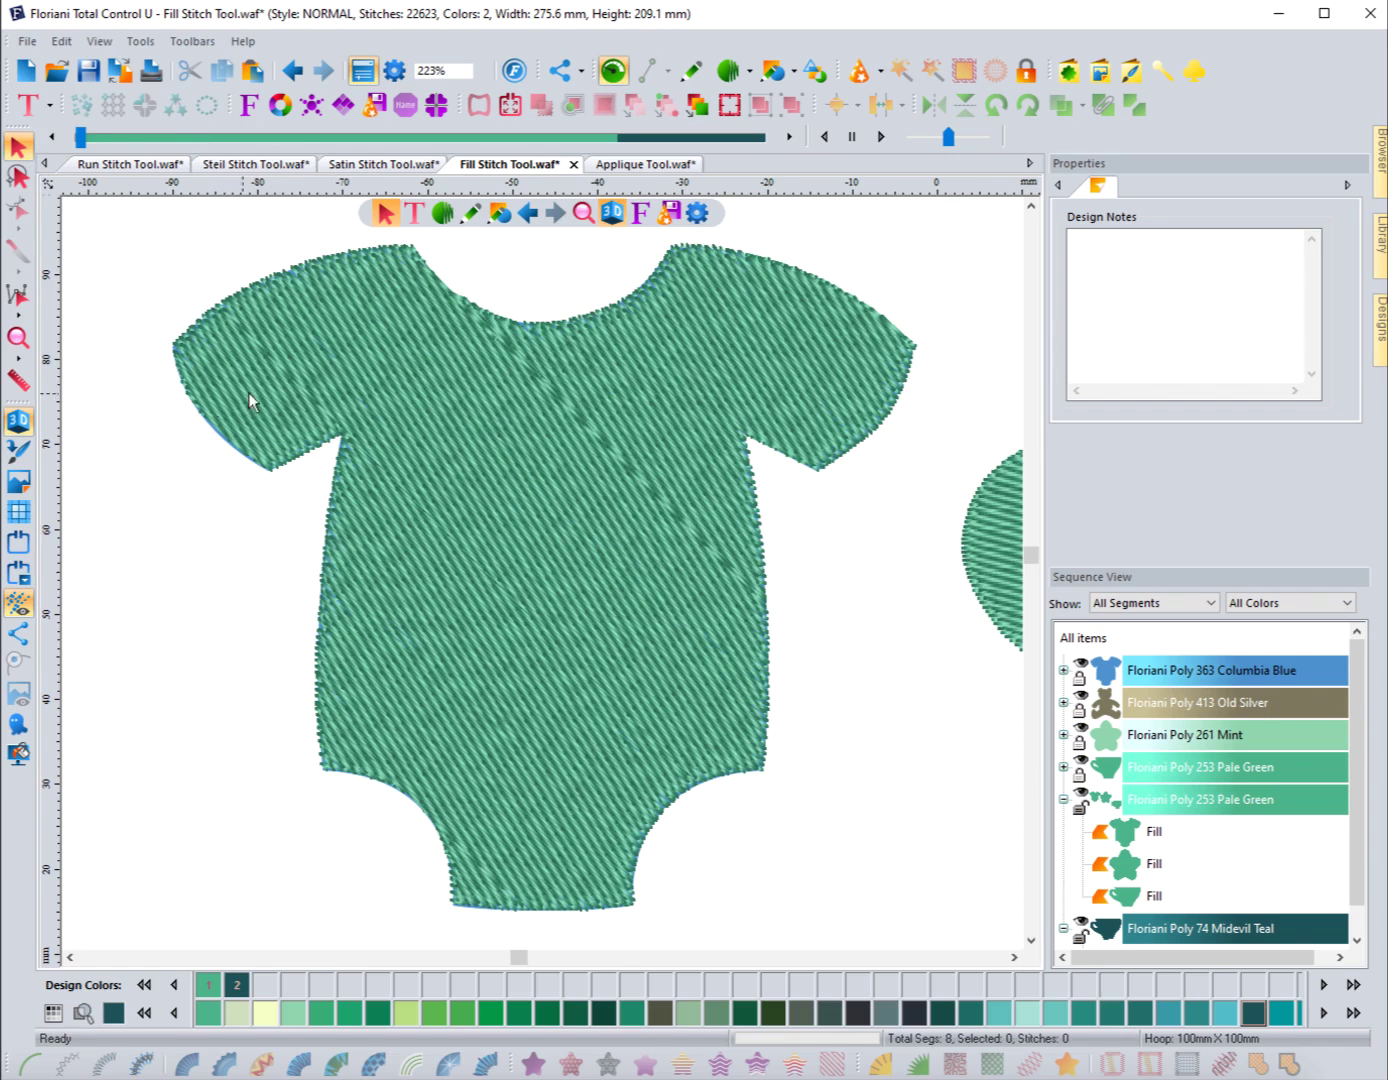
Reposition the onesie's inclination line nearly vertically, running from the neckline down to the bottom edge.
left_click(255, 289)
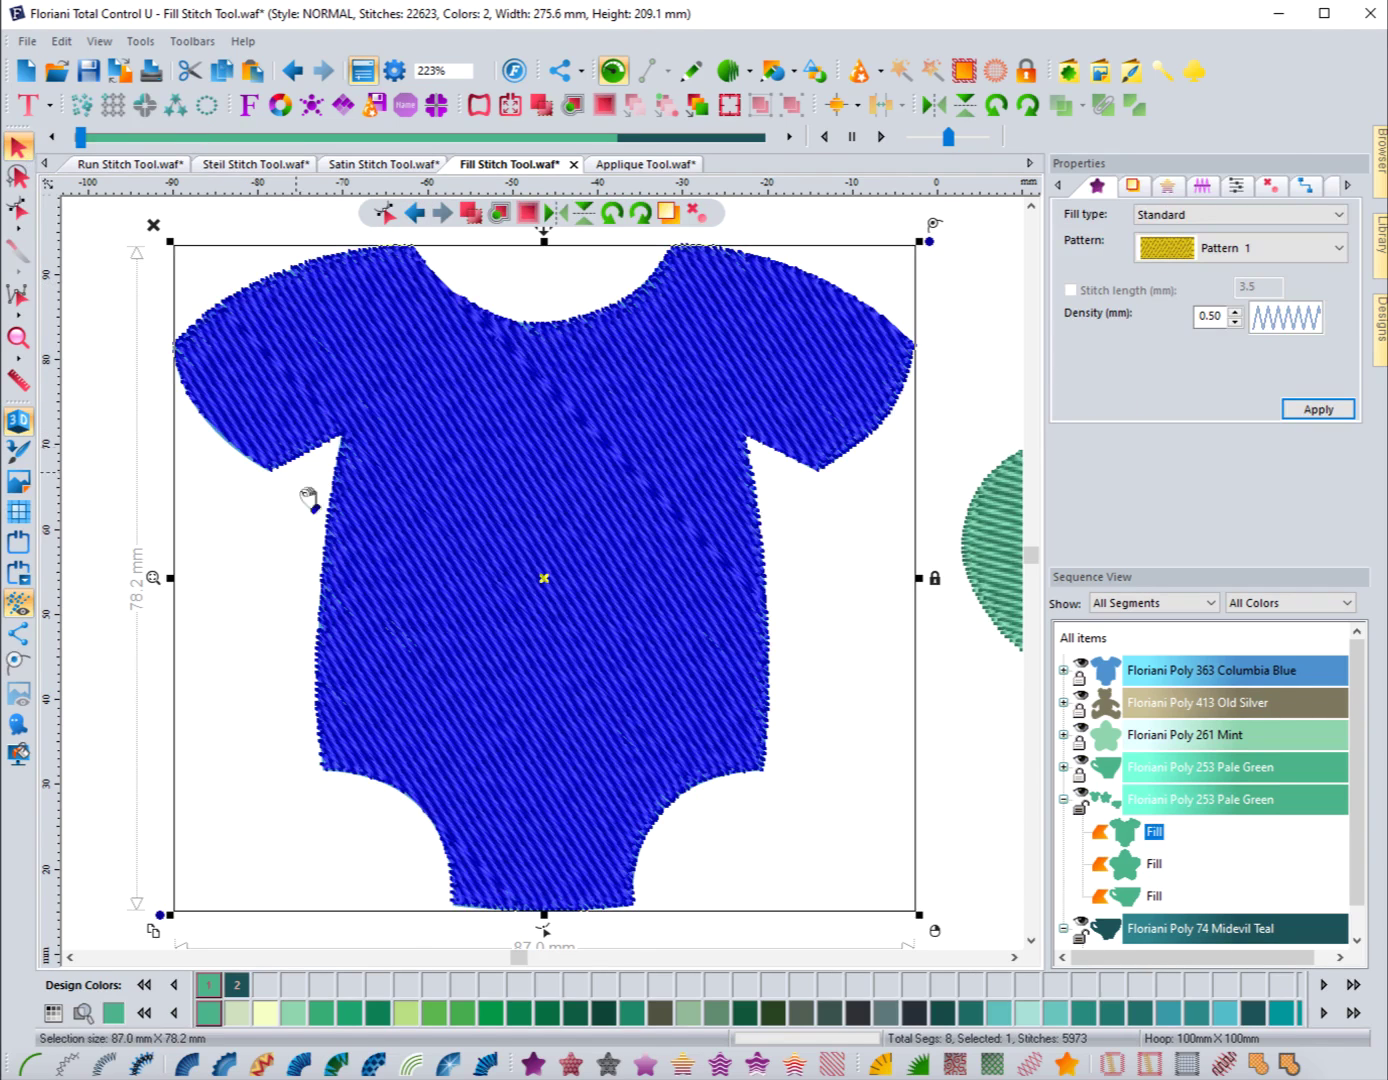
key("r")
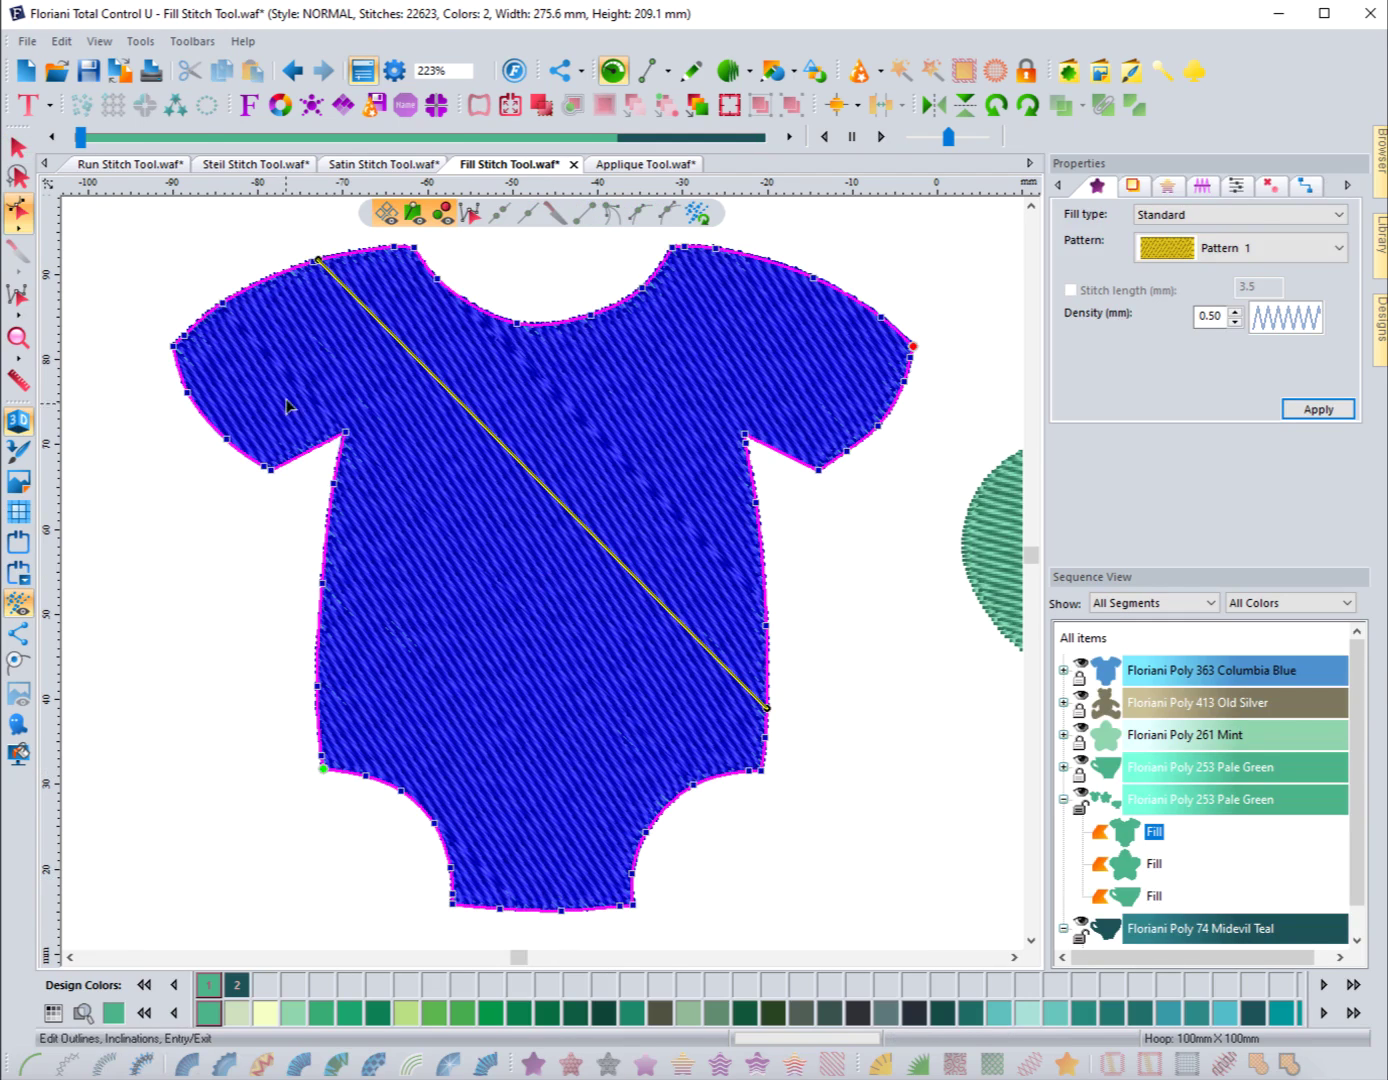
left_click_drag(318, 261, 506, 321)
left_click_drag(766, 708, 553, 909)
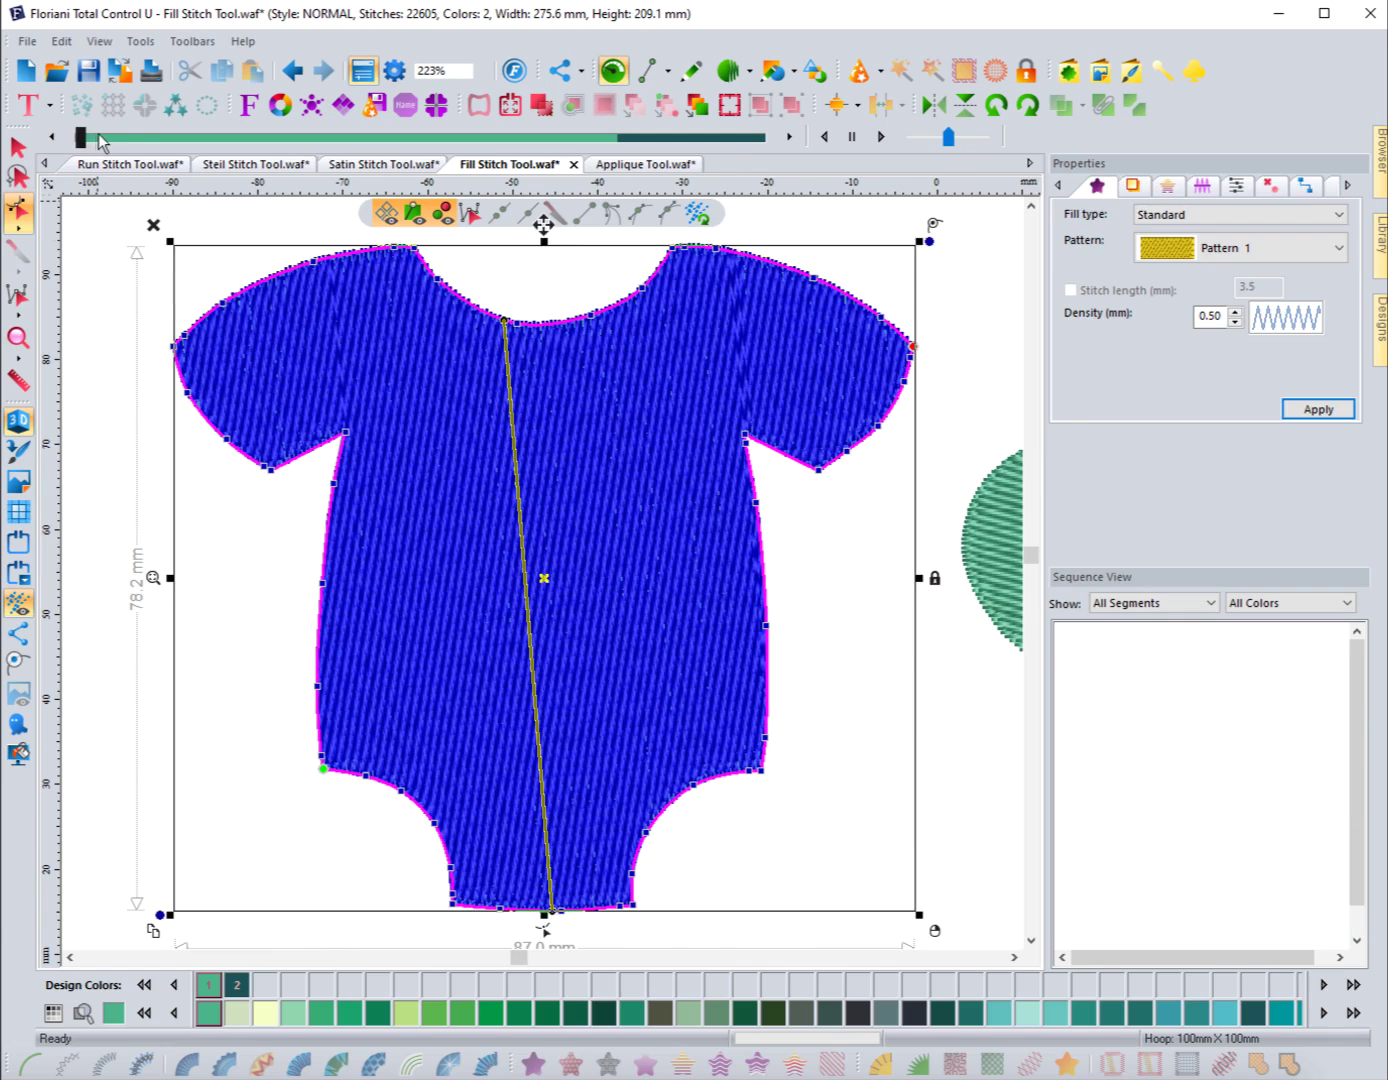
Run through the slow redraw to examine the stitch-out with the near-vertical inclination, and clear the selection.
left_click_drag(120, 143, 366, 210)
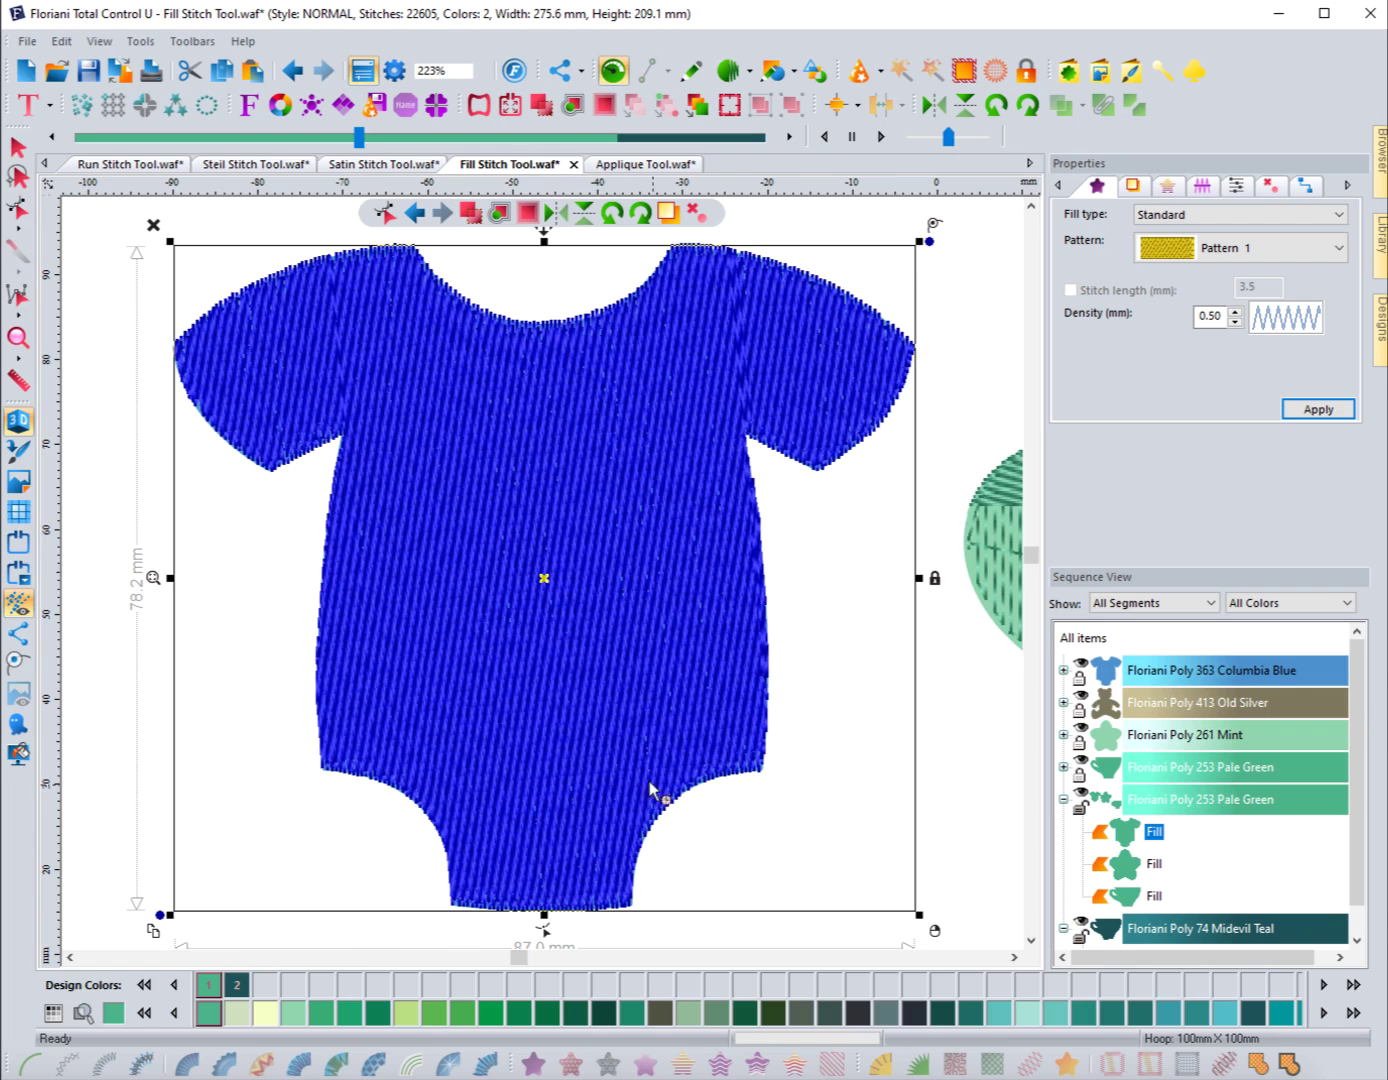
left_click(18, 147)
left_click(106, 274)
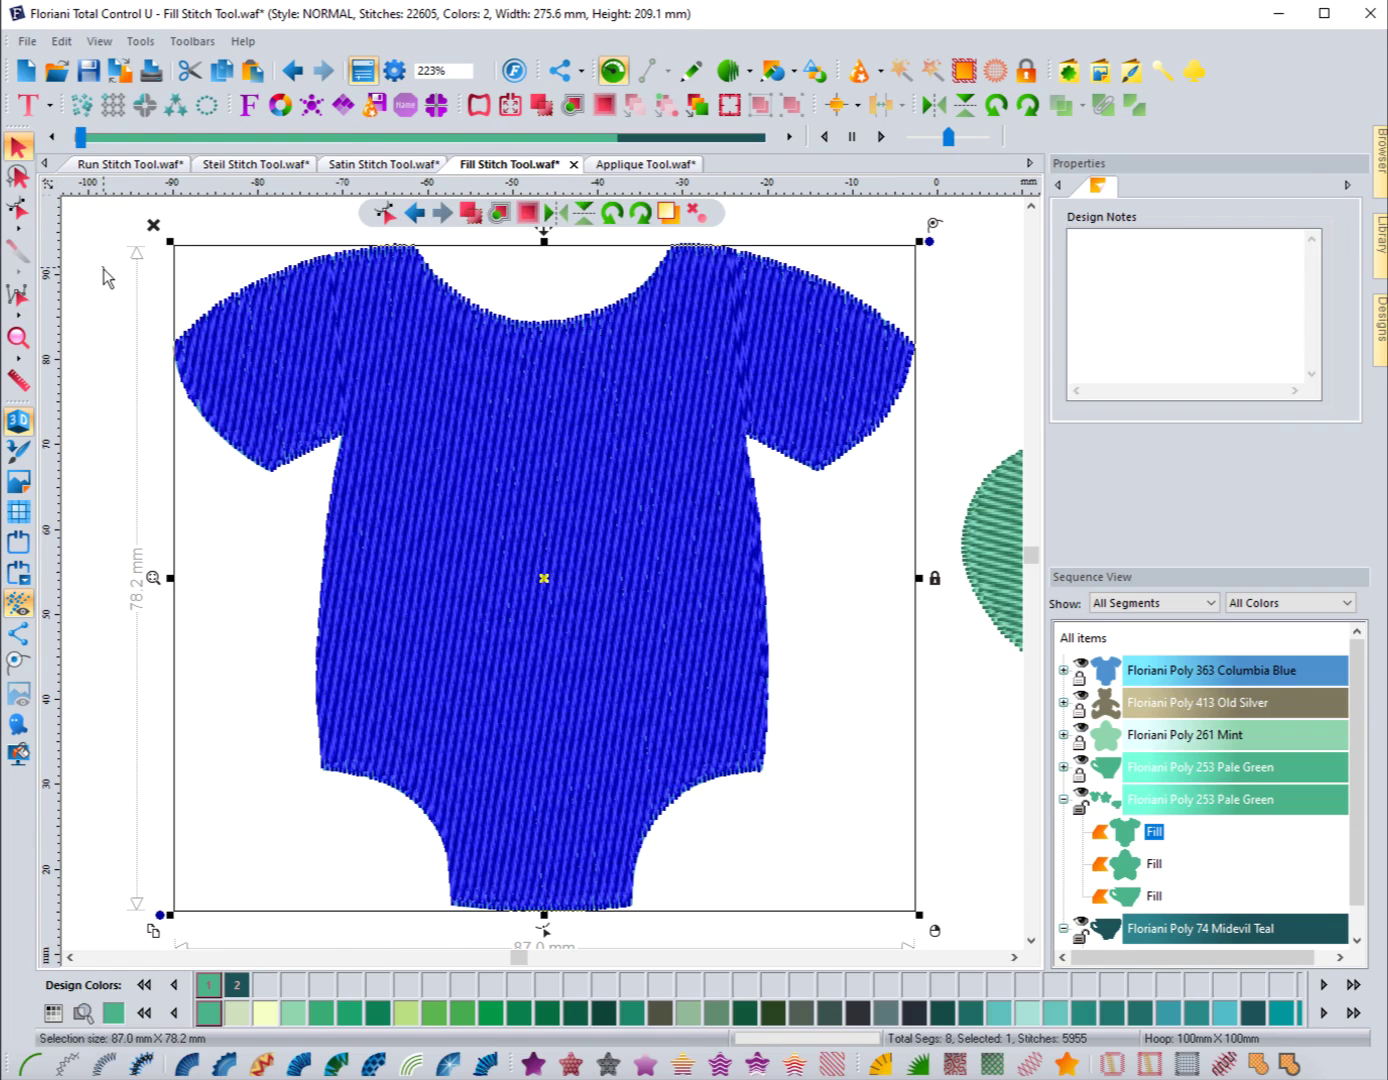
Set the inclination angle of the onesie fill to 0.
left_click(226, 319)
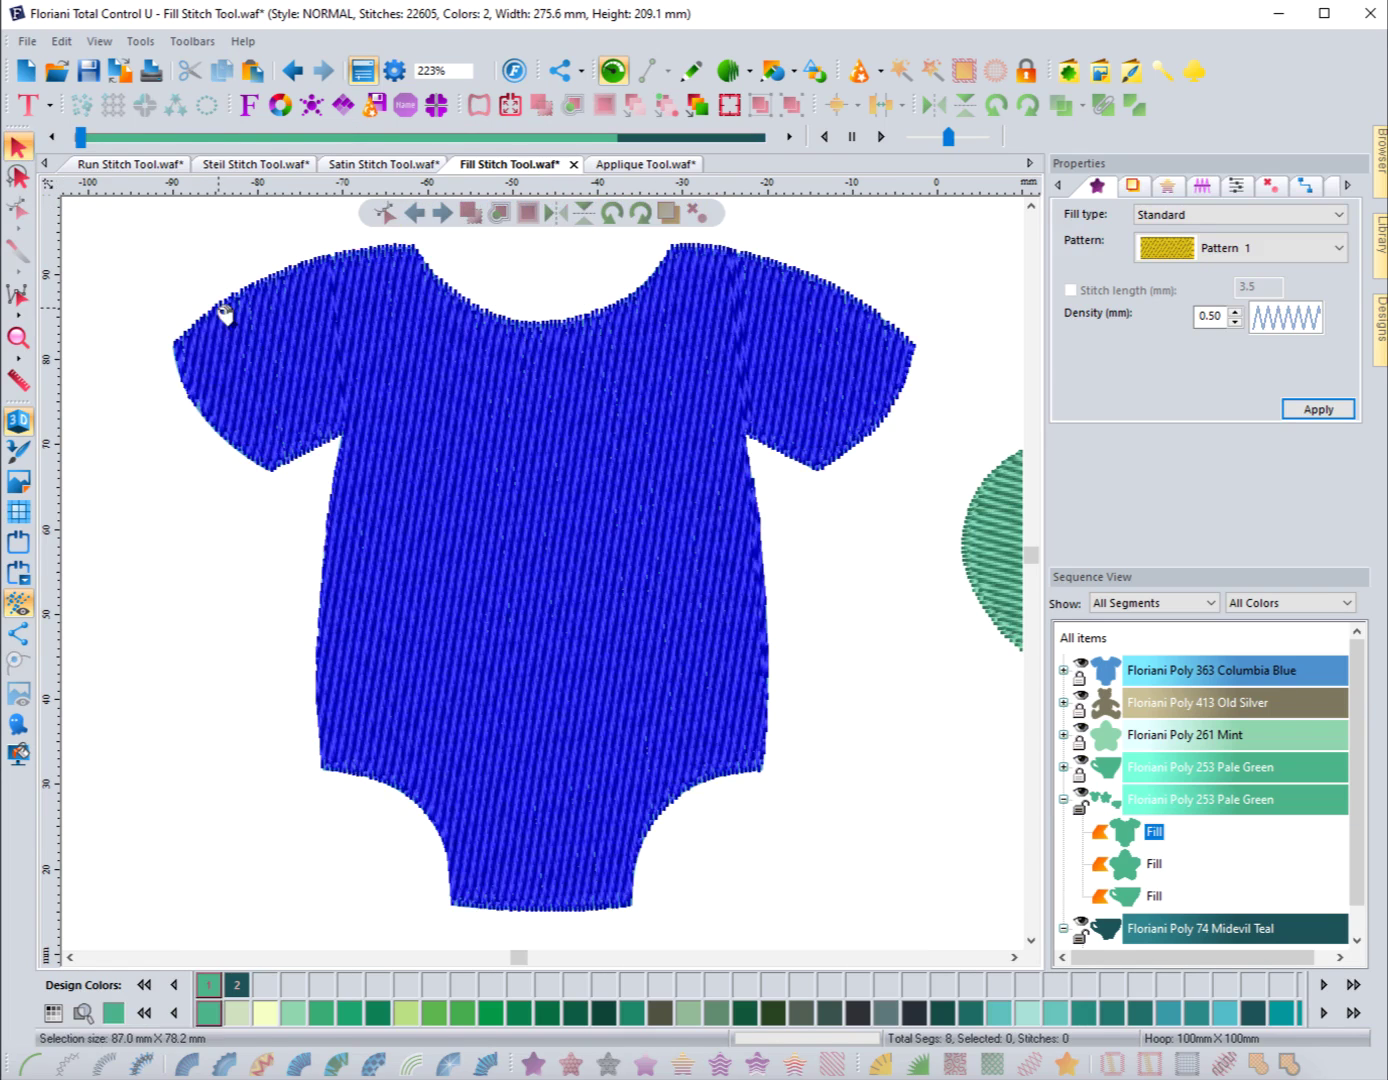
left_click(17, 206)
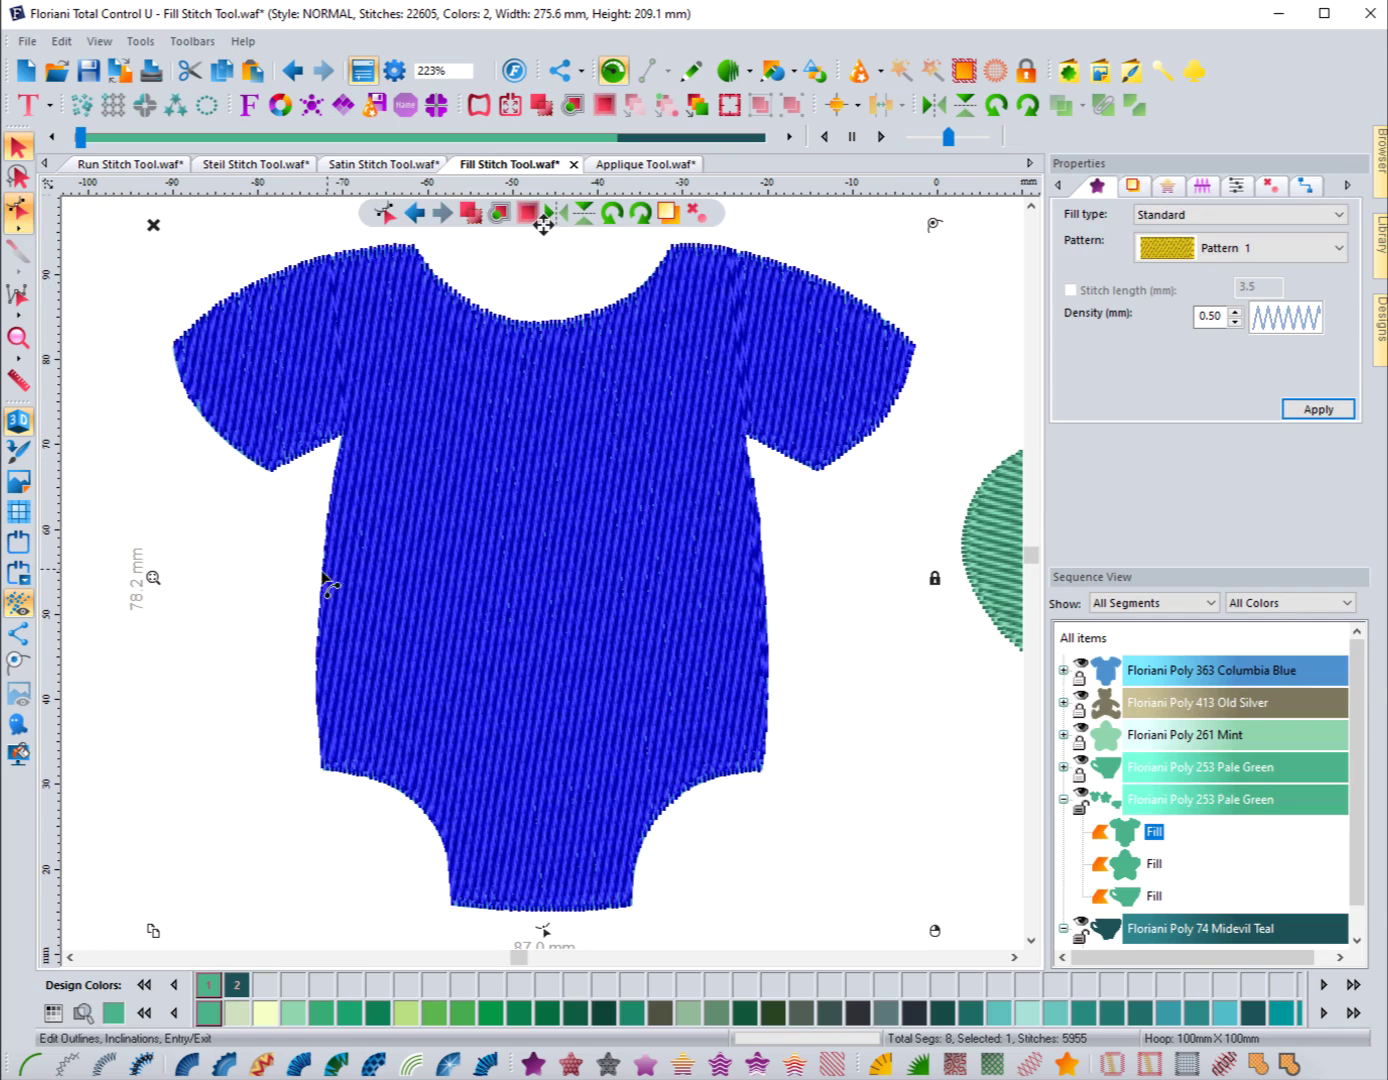
right_click(752, 551)
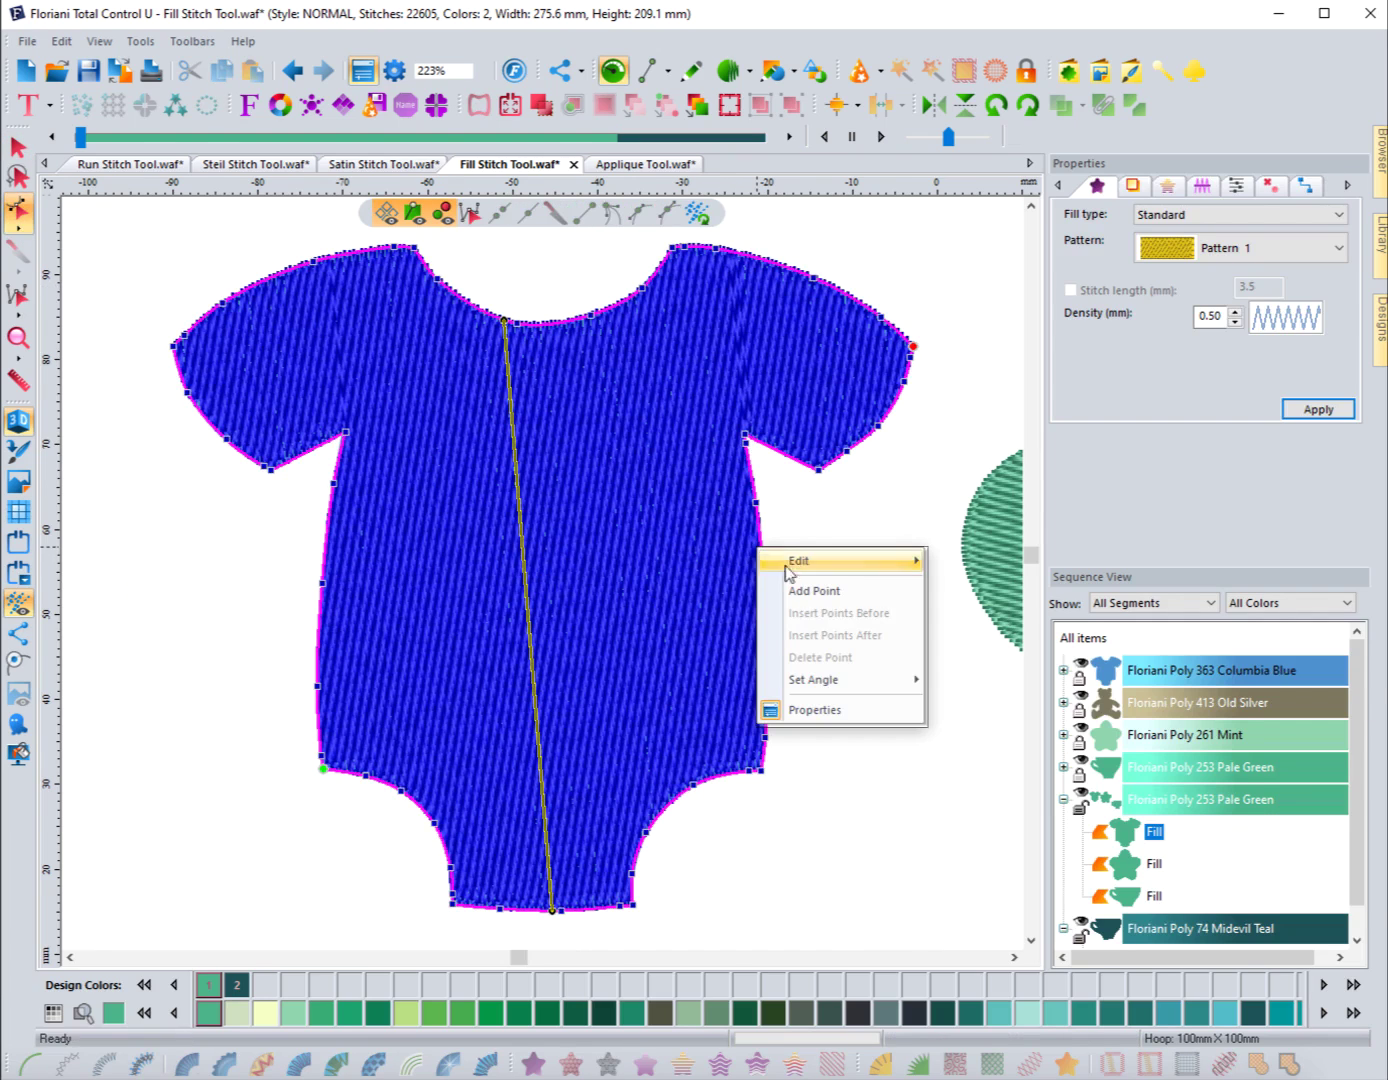
mouse_move(829, 680)
left_click(957, 682)
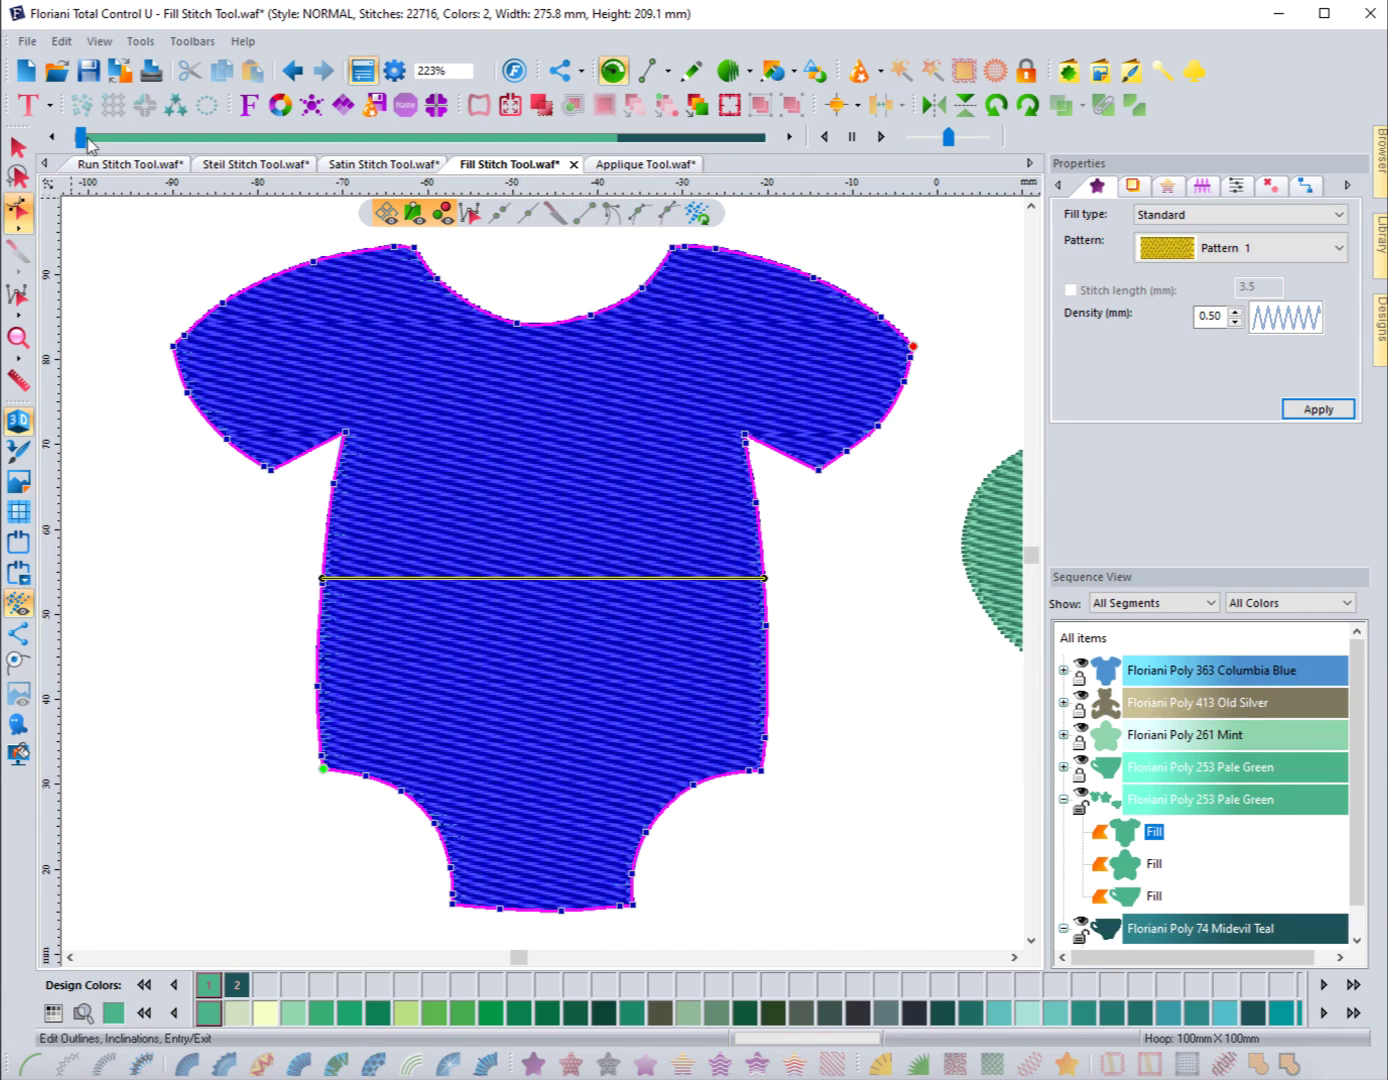
Preview the stitch-out of the horizontally inclined onesie fill with the slow redraw and deselect the shape.
mouse_move(168, 140)
left_mouse_down()
mouse_move(318, 150)
mouse_move(300, 160)
mouse_move(522, 155)
mouse_move(90, 158)
mouse_move(256, 146)
left_mouse_up()
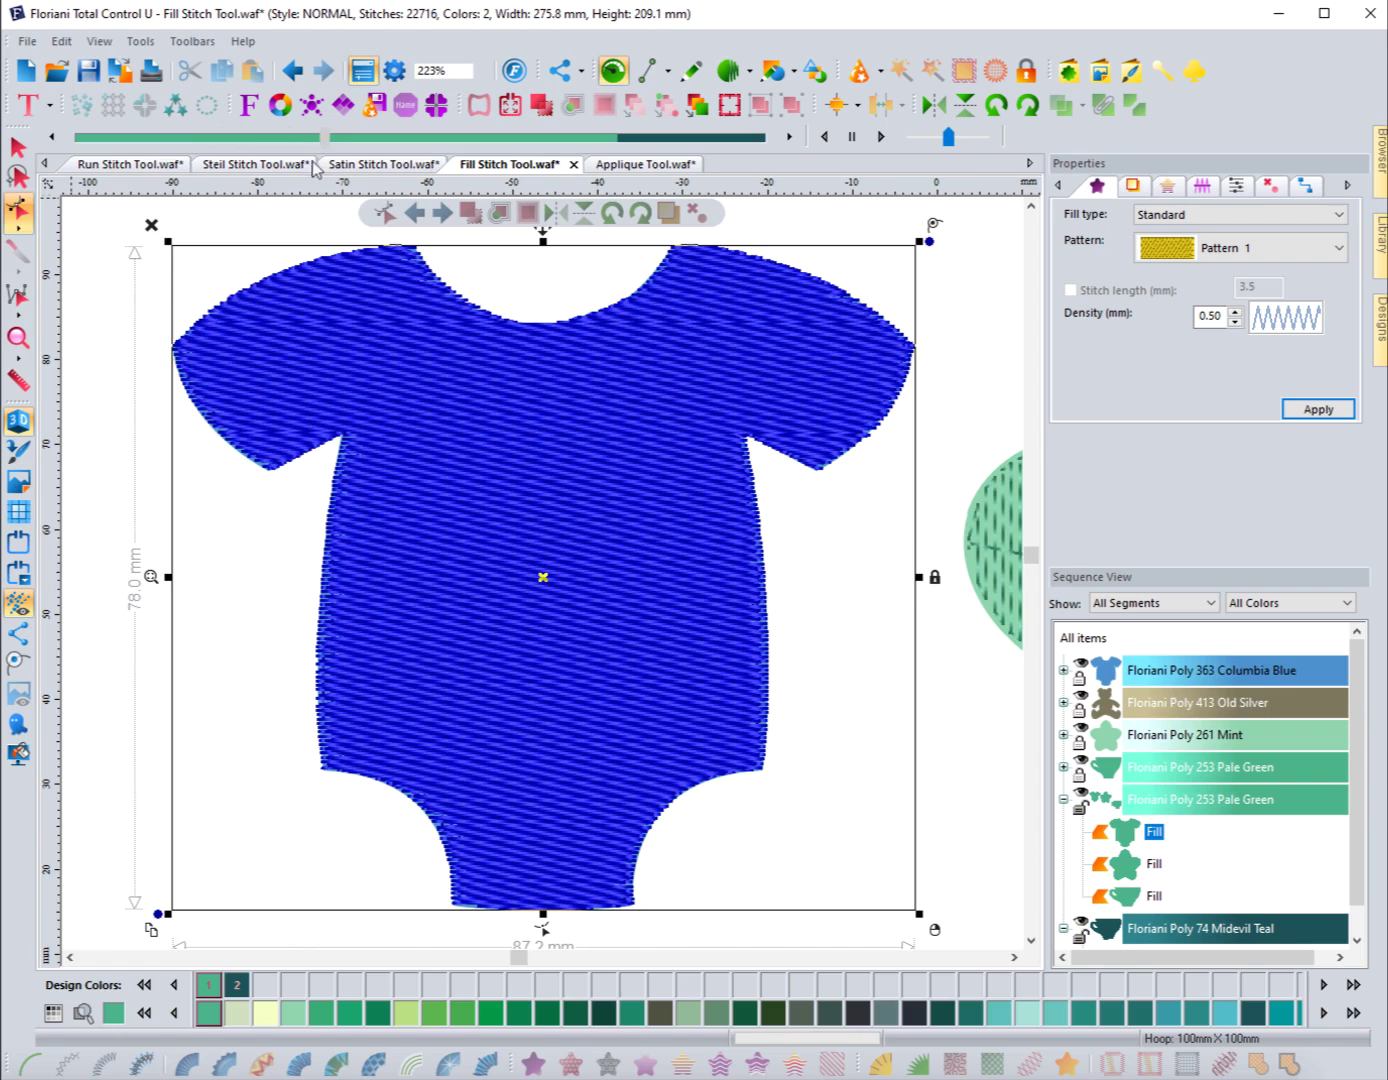
left_click(18, 147)
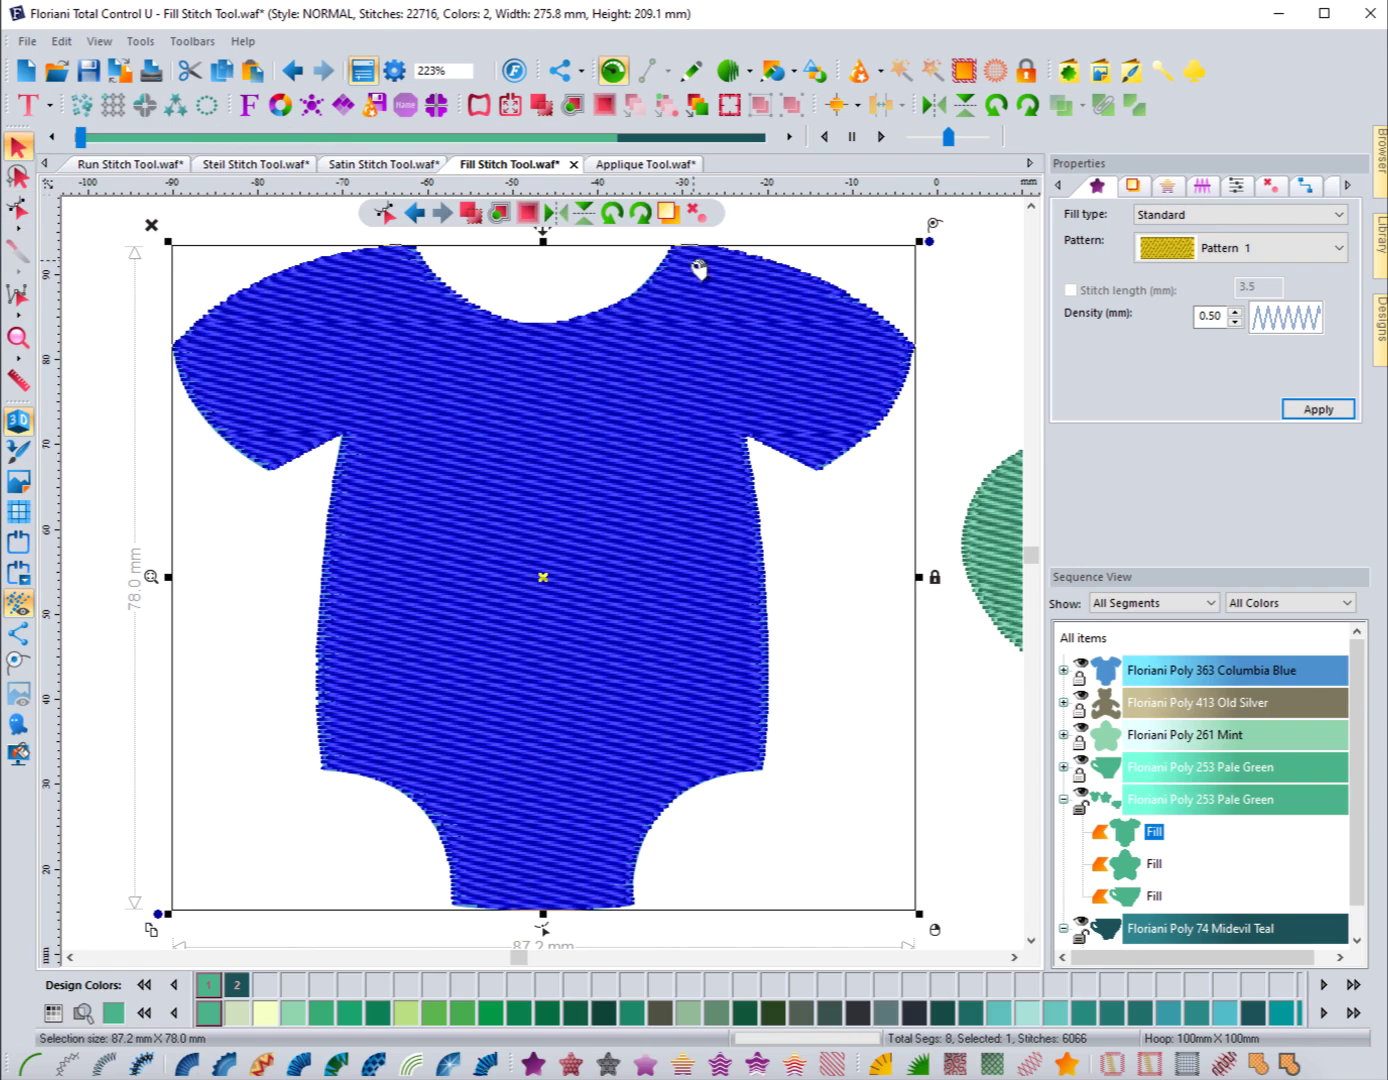
left_click(804, 216)
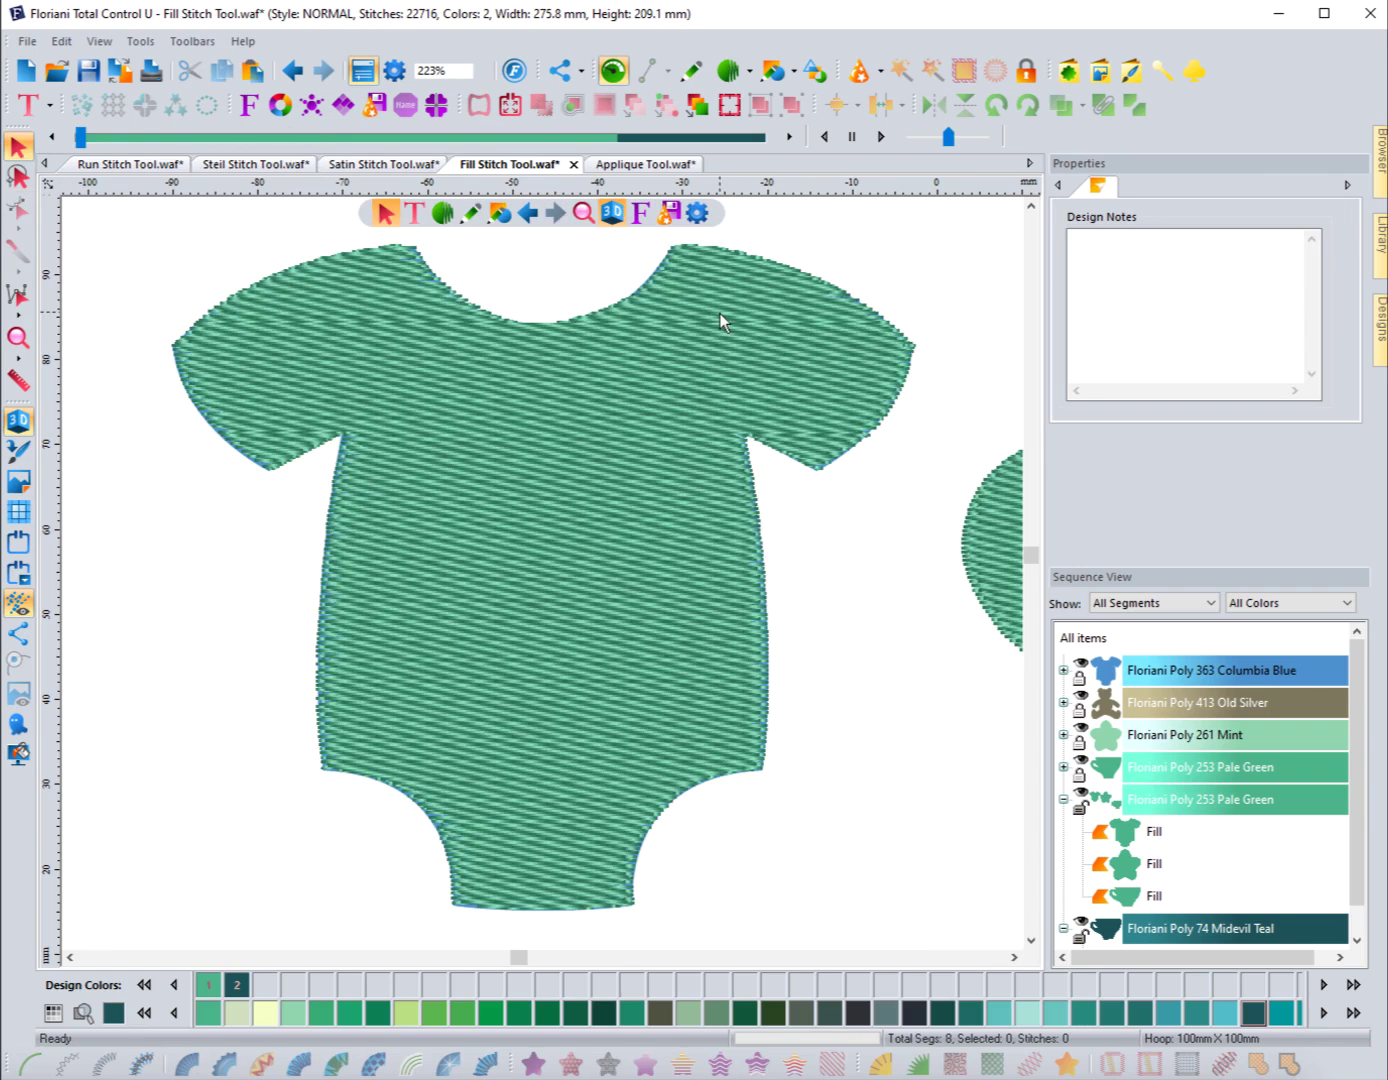
Review the onesie fill's properties, including gradient, pull and push compensation, quality control, commands, connection and transform settings.
left_click(608, 311)
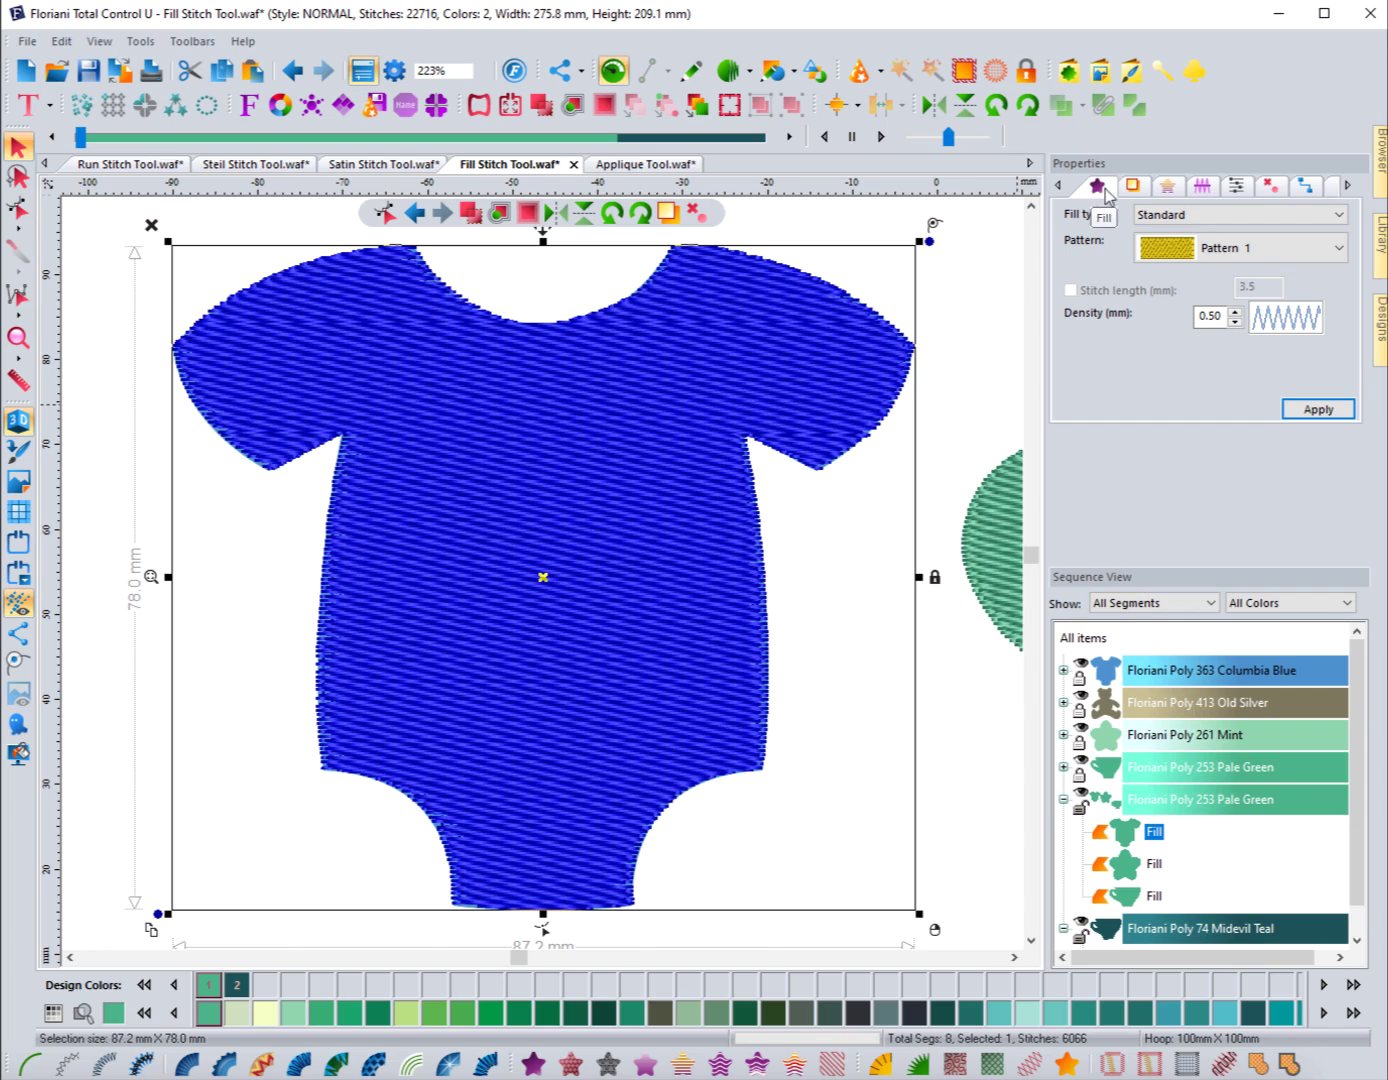
left_click(1130, 186)
left_click(1164, 187)
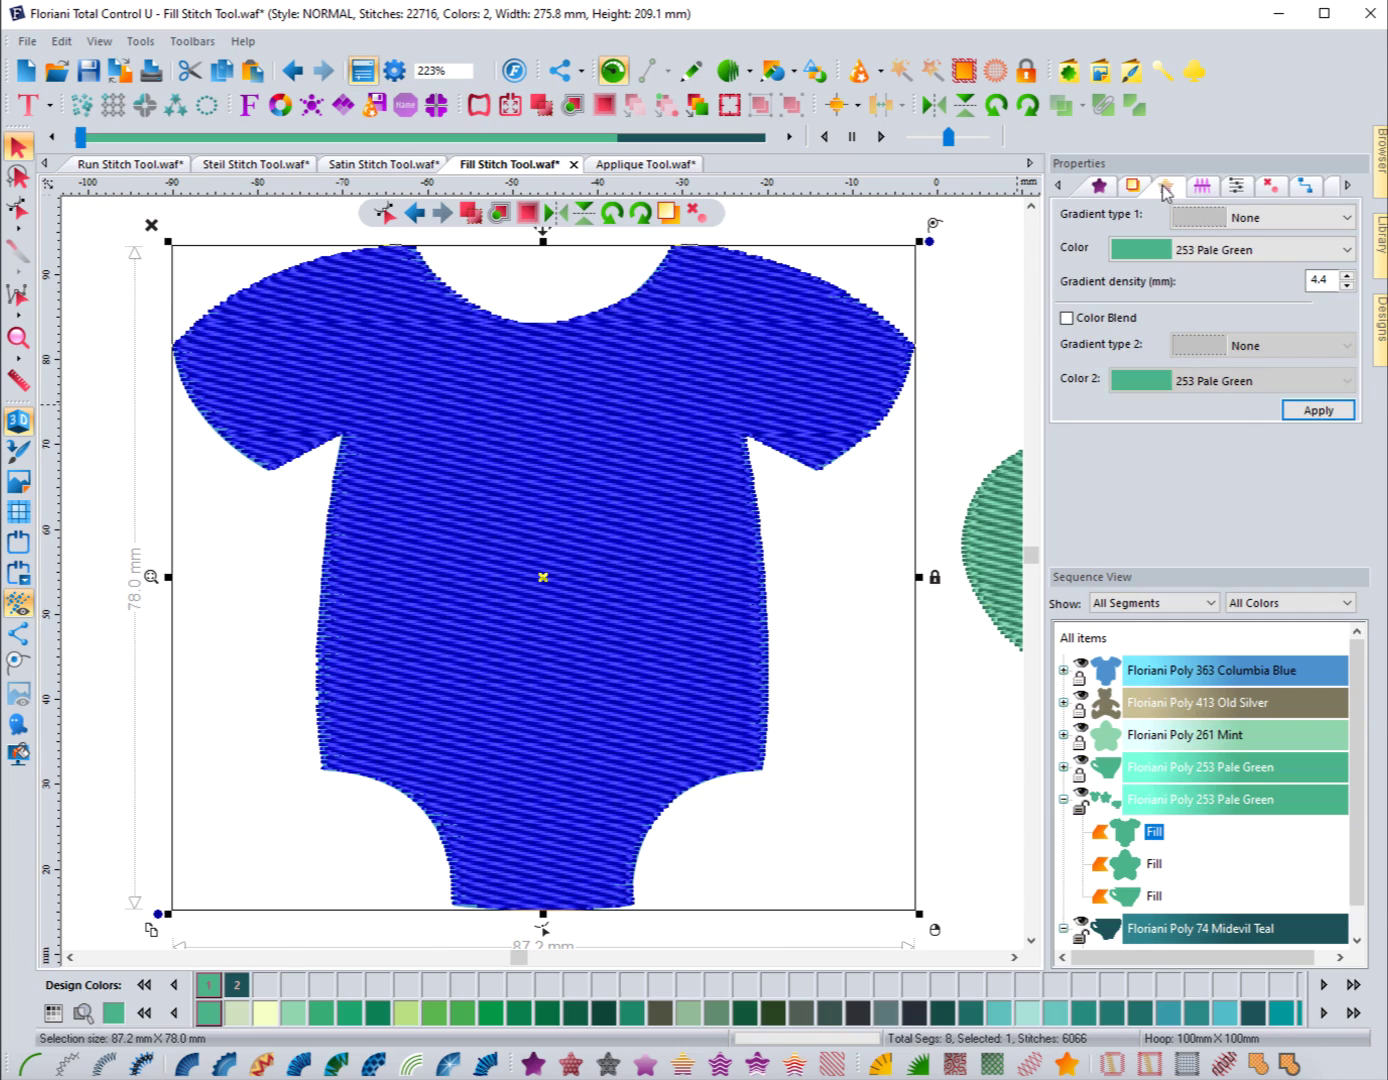
left_click(1199, 188)
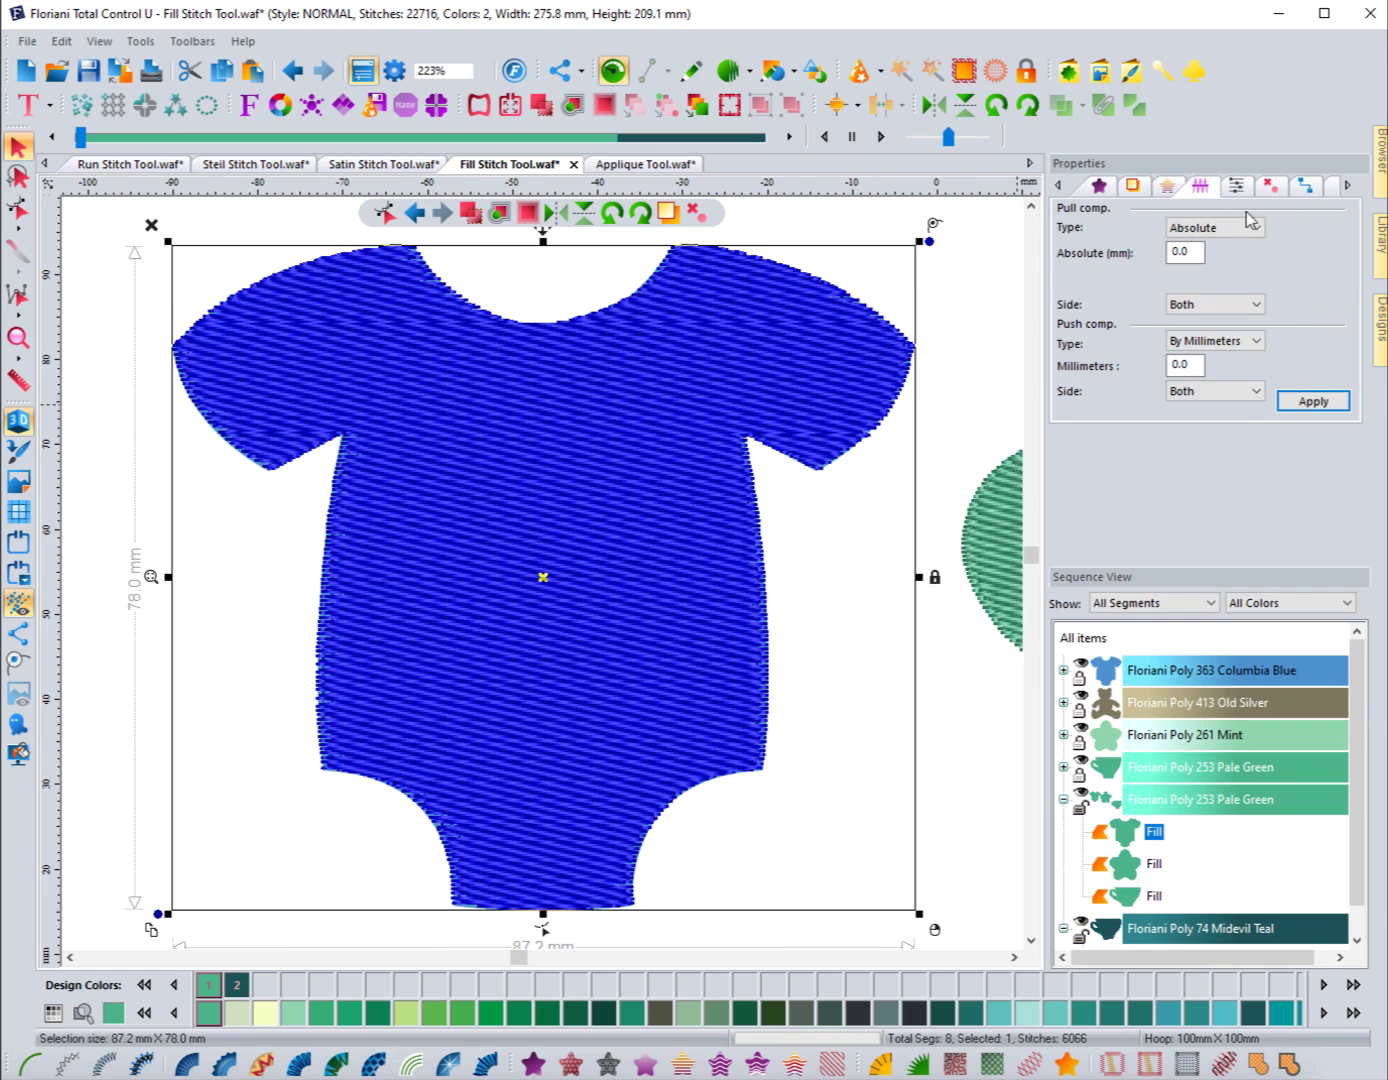
left_click(1235, 187)
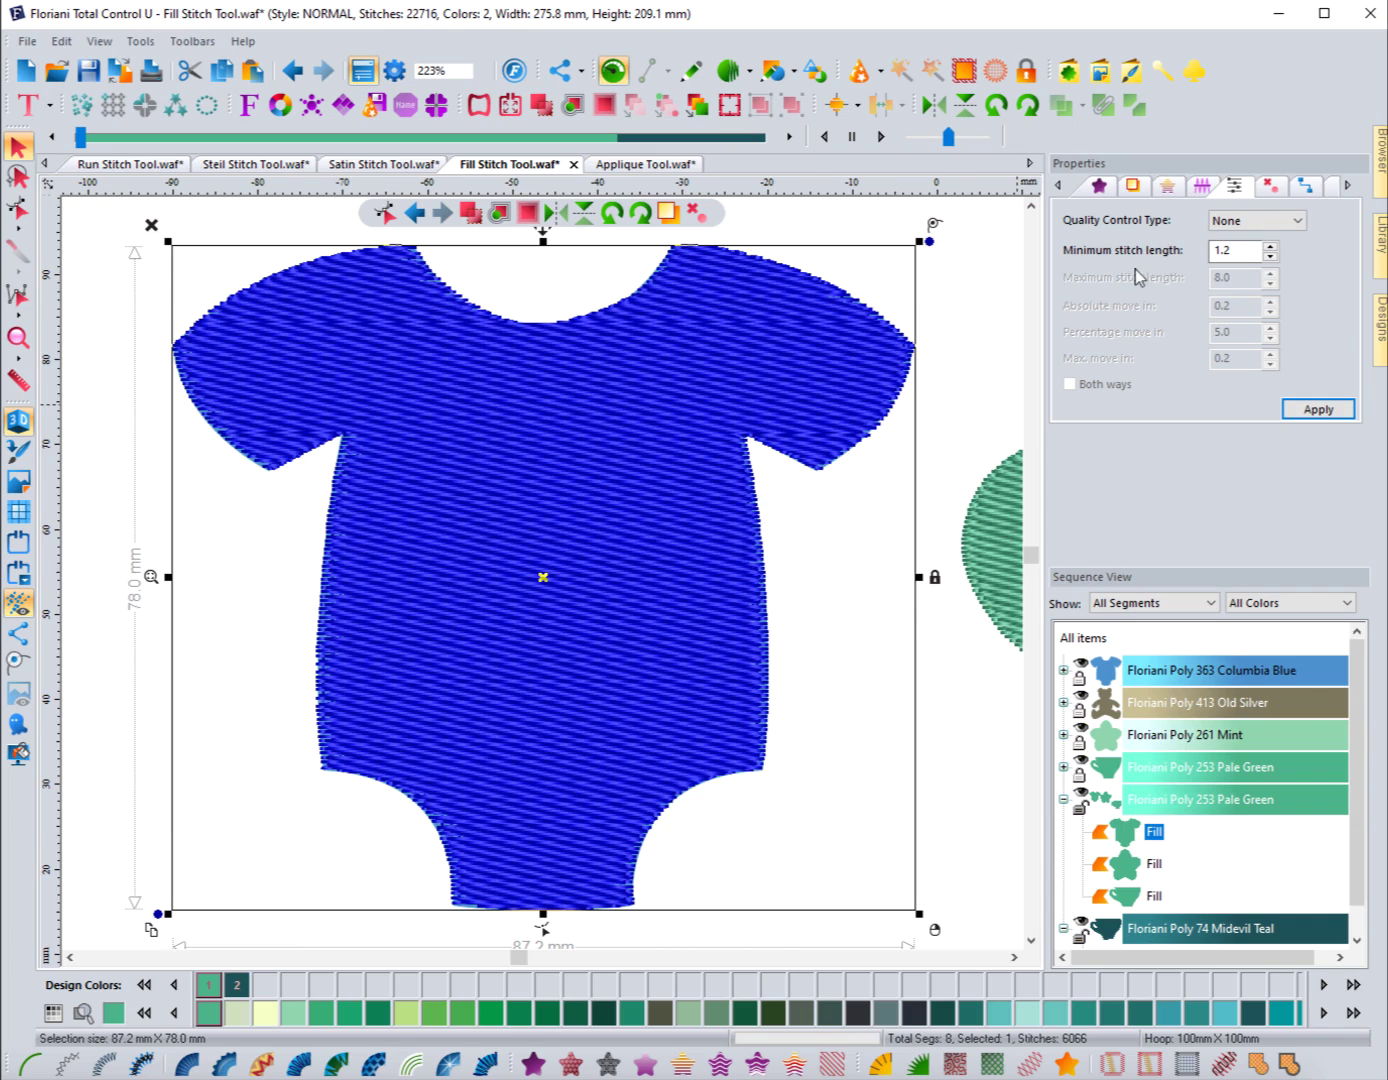
left_click(1271, 188)
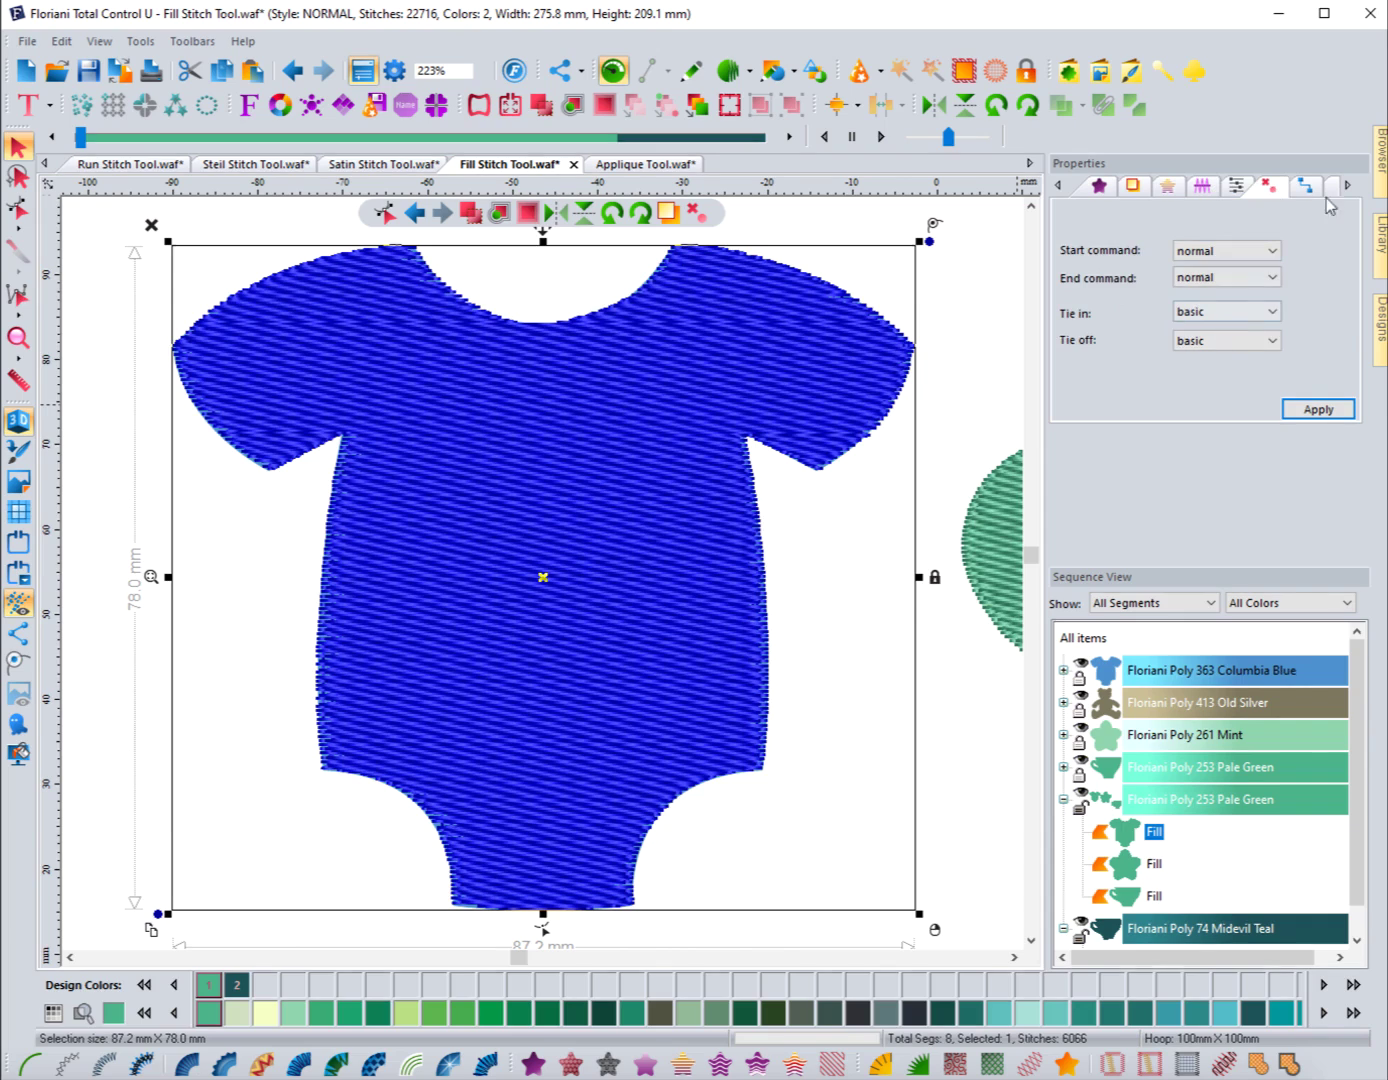
left_click(1305, 189)
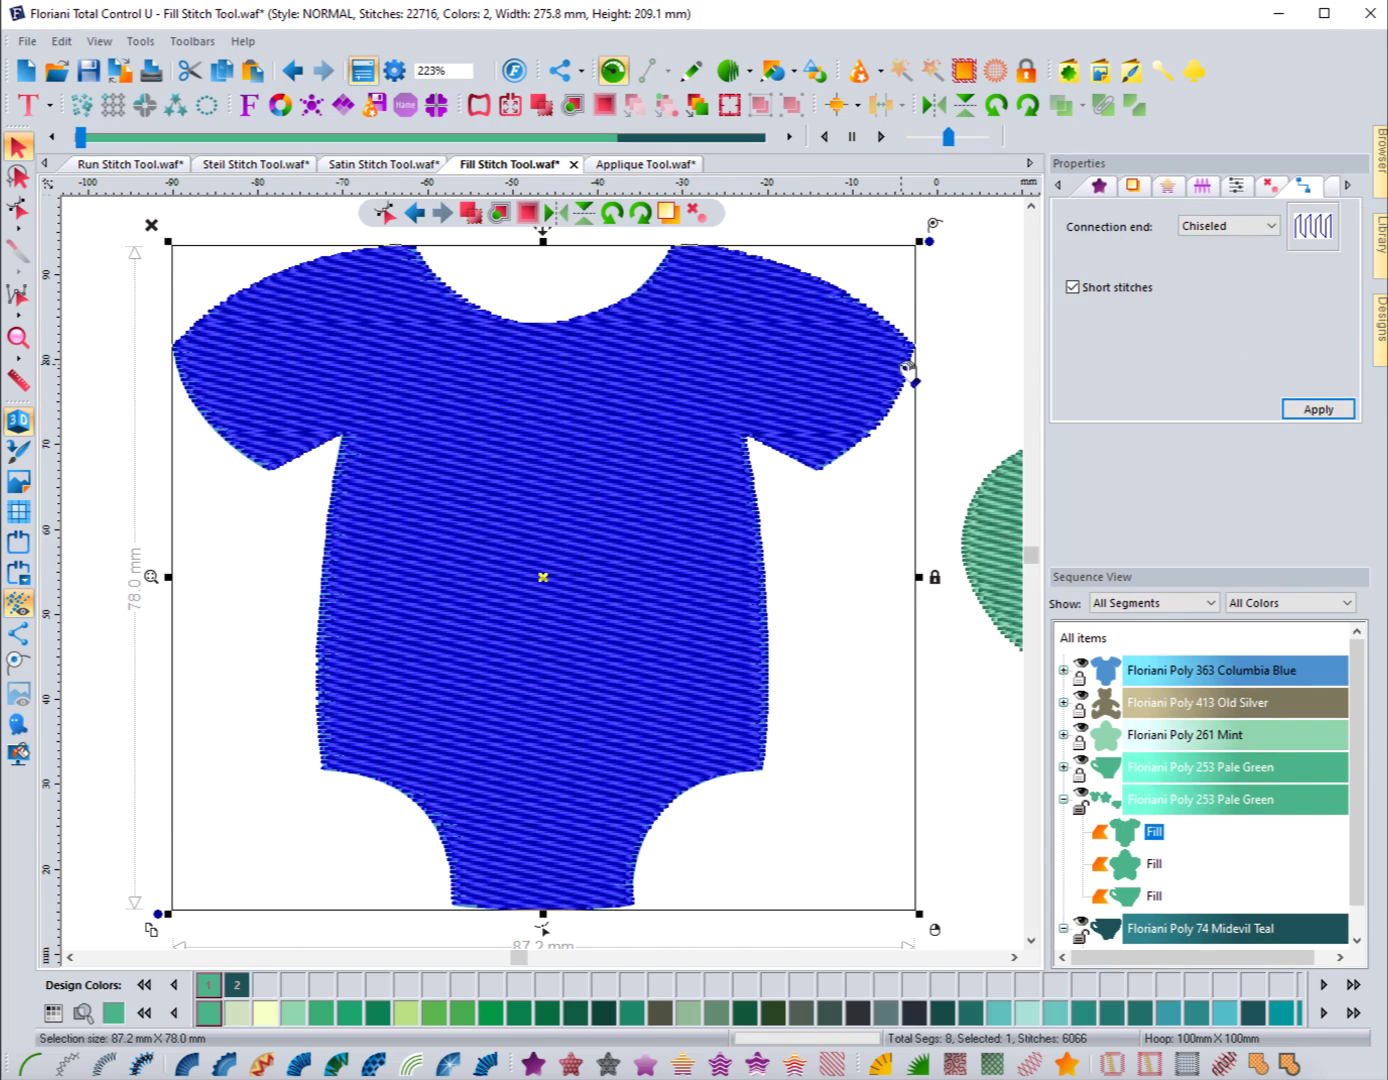
left_click(1347, 186)
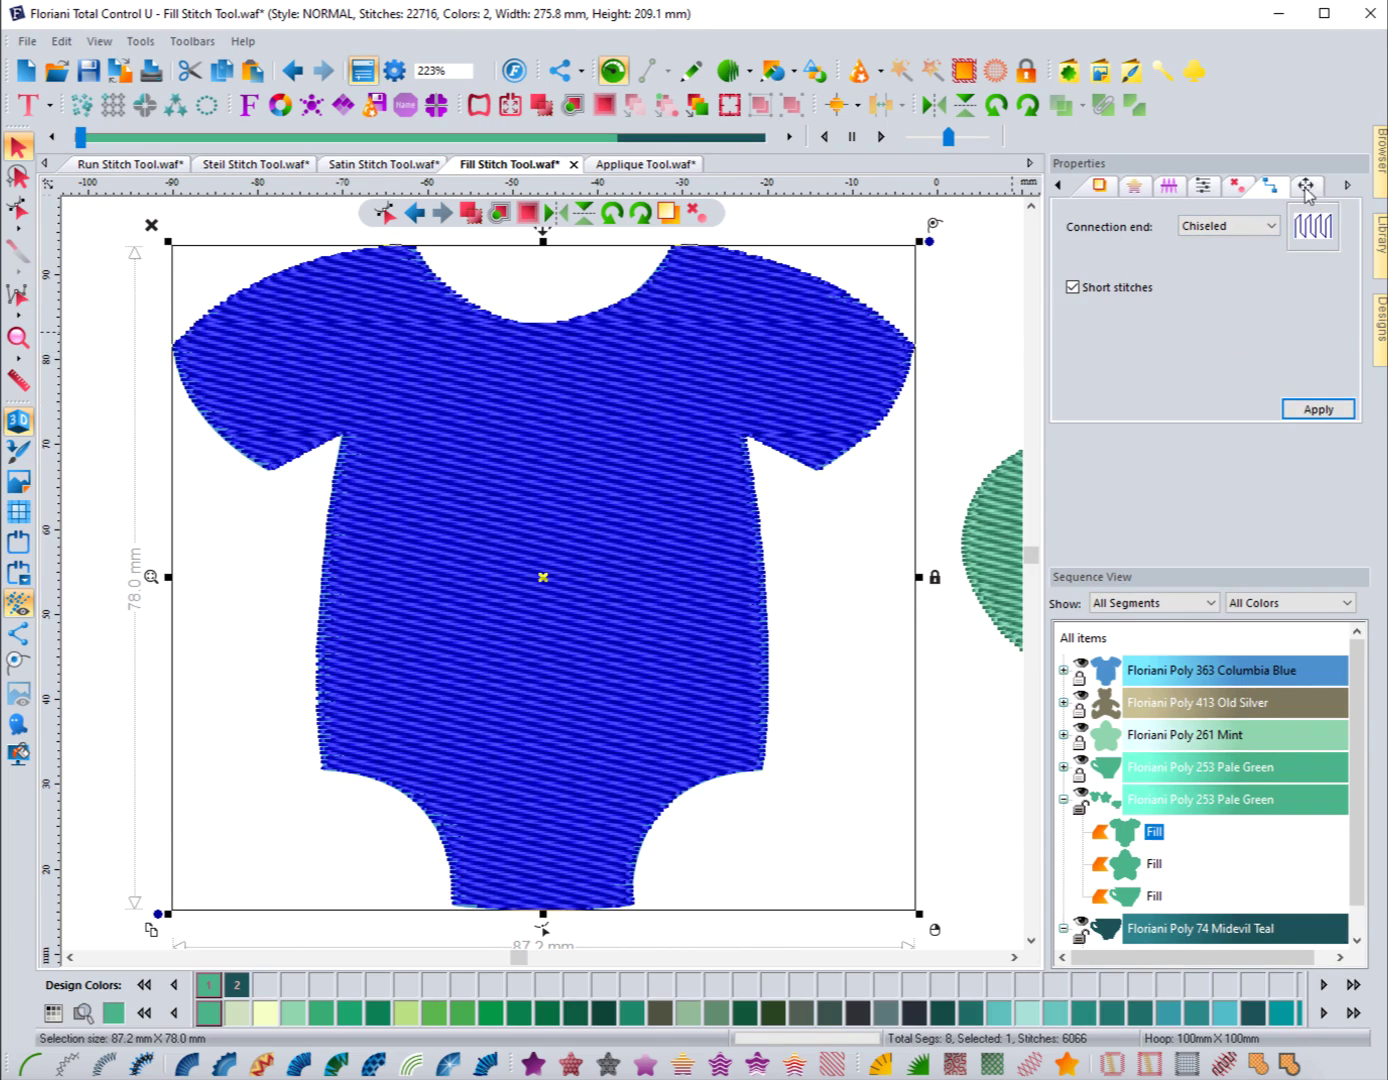
left_click(1304, 187)
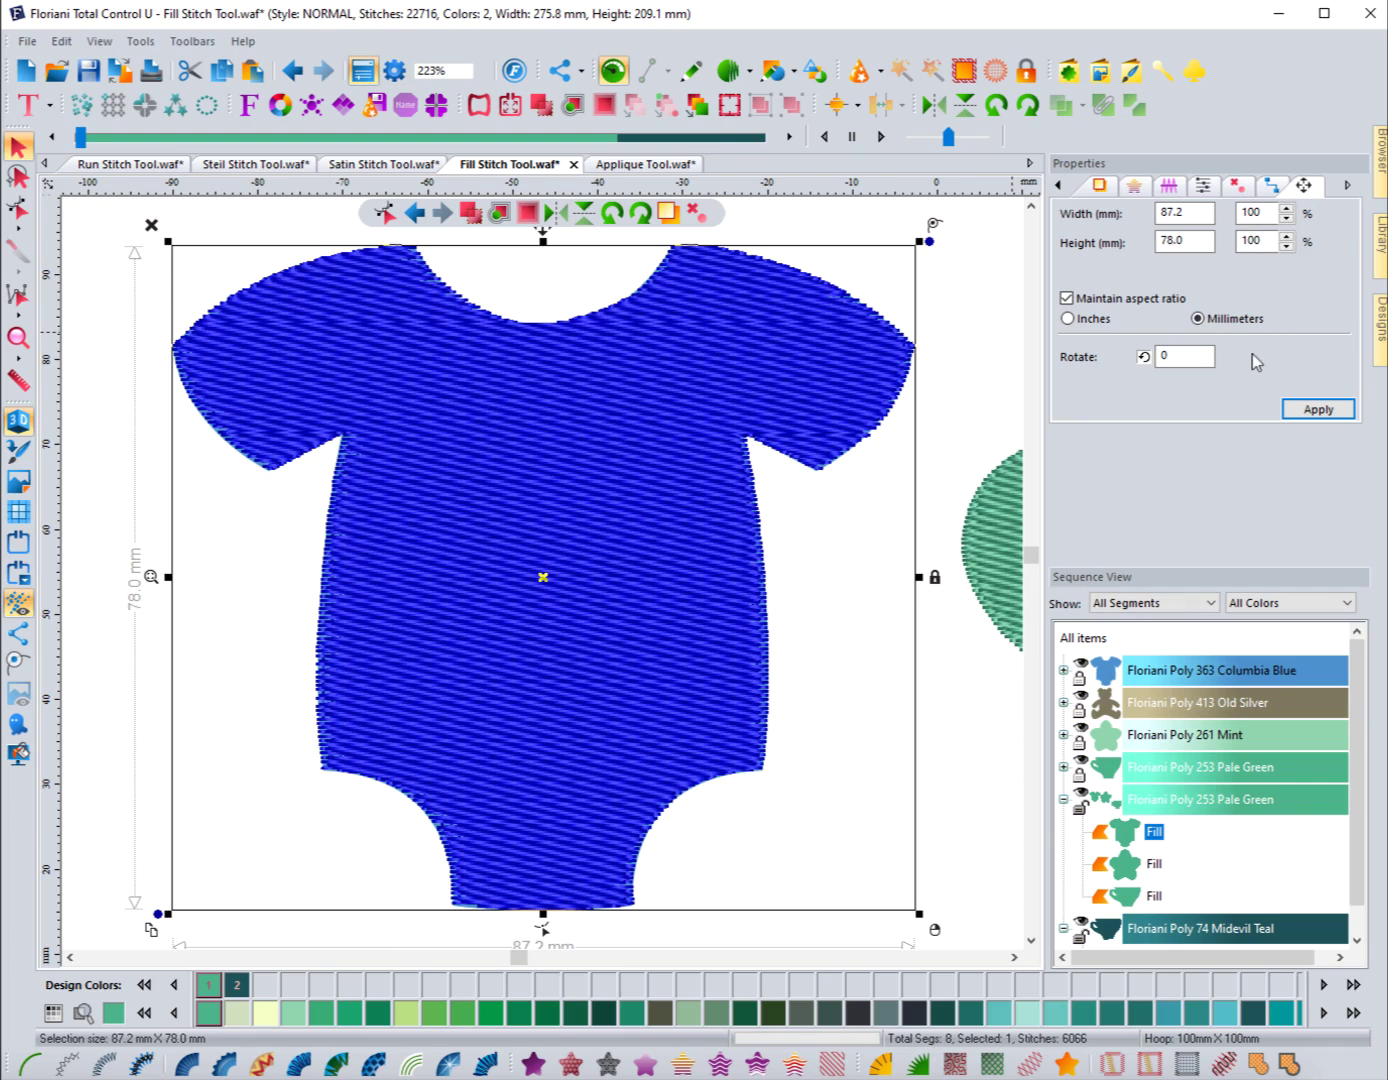
Change the onesie's fill type to Fancy with pattern 201 and apply it.
left_click(1058, 186)
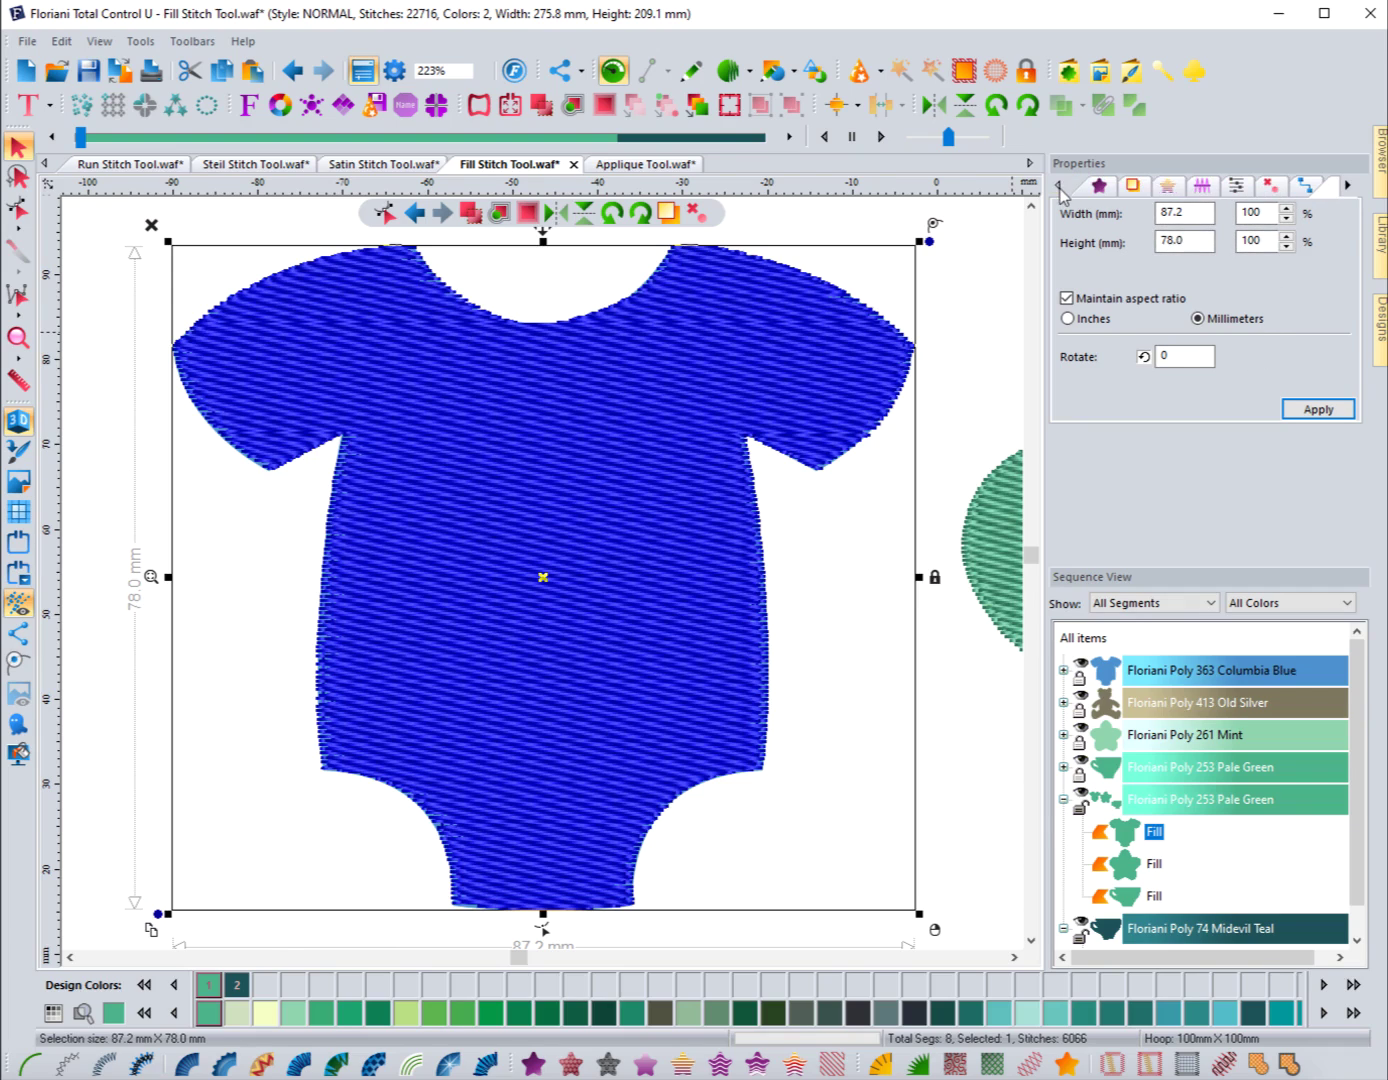
left_click(1098, 187)
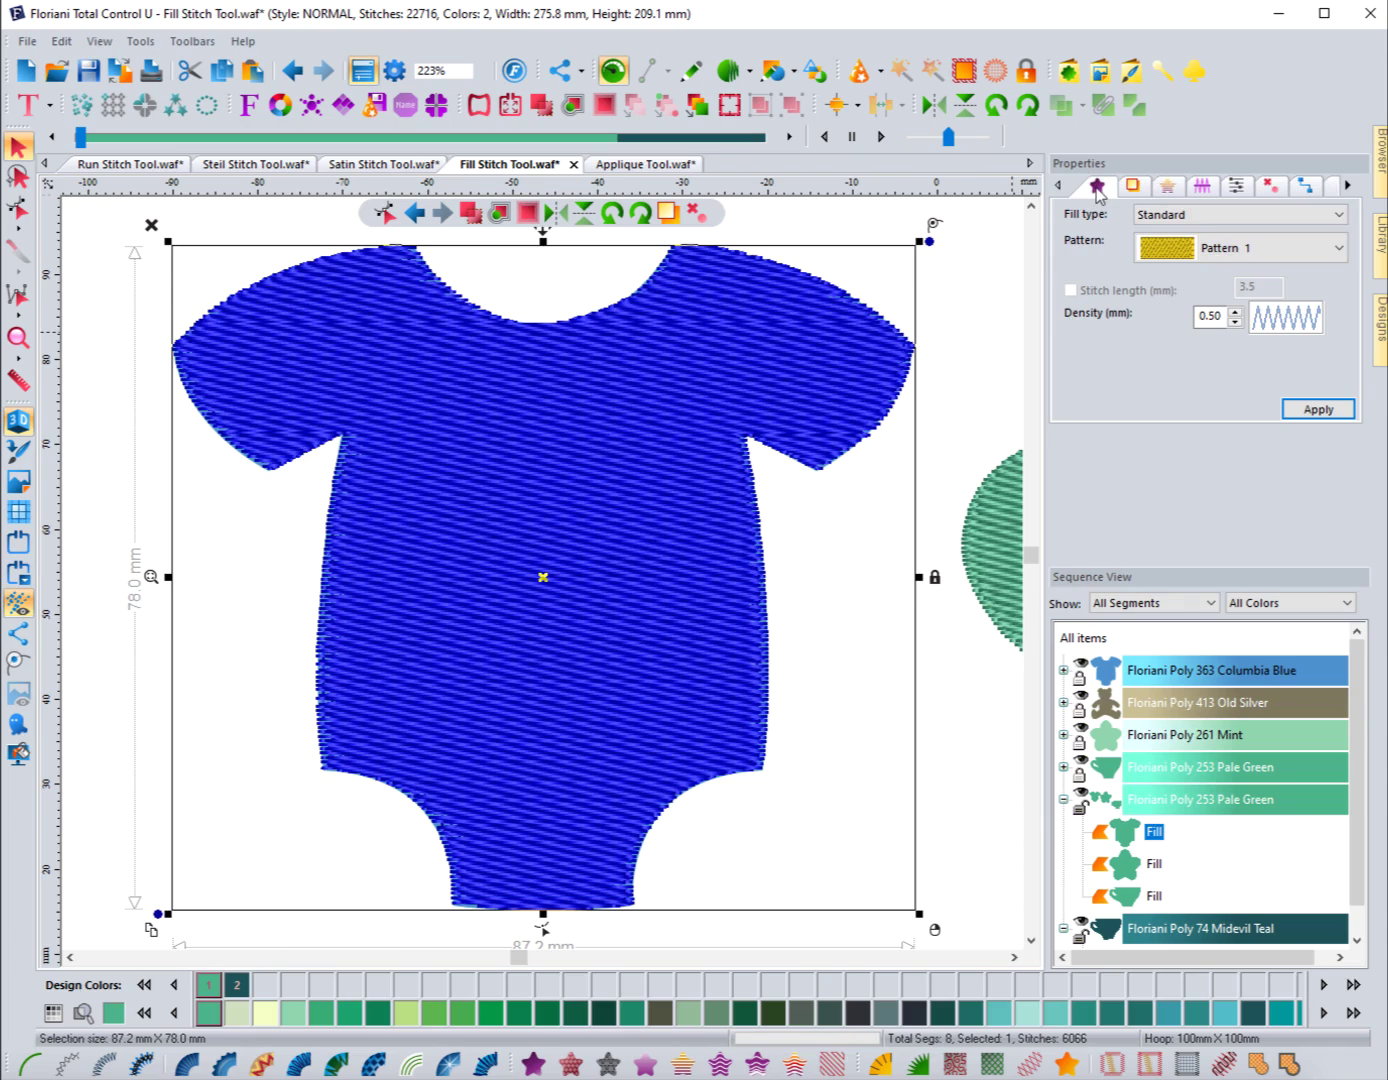
left_click(1217, 224)
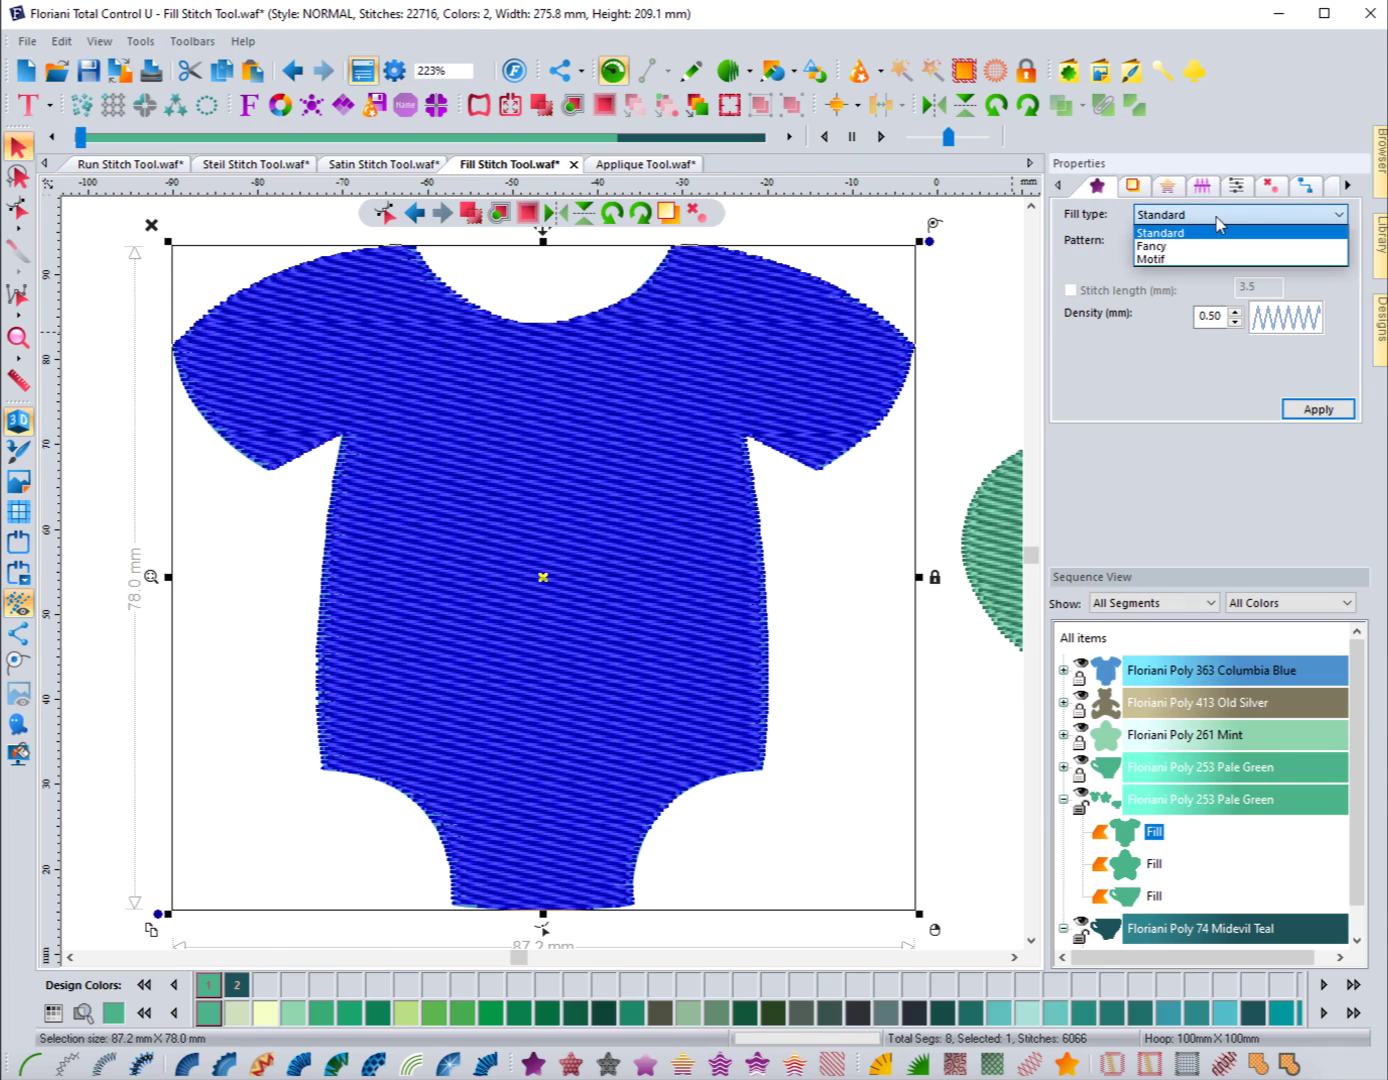
left_click(1186, 249)
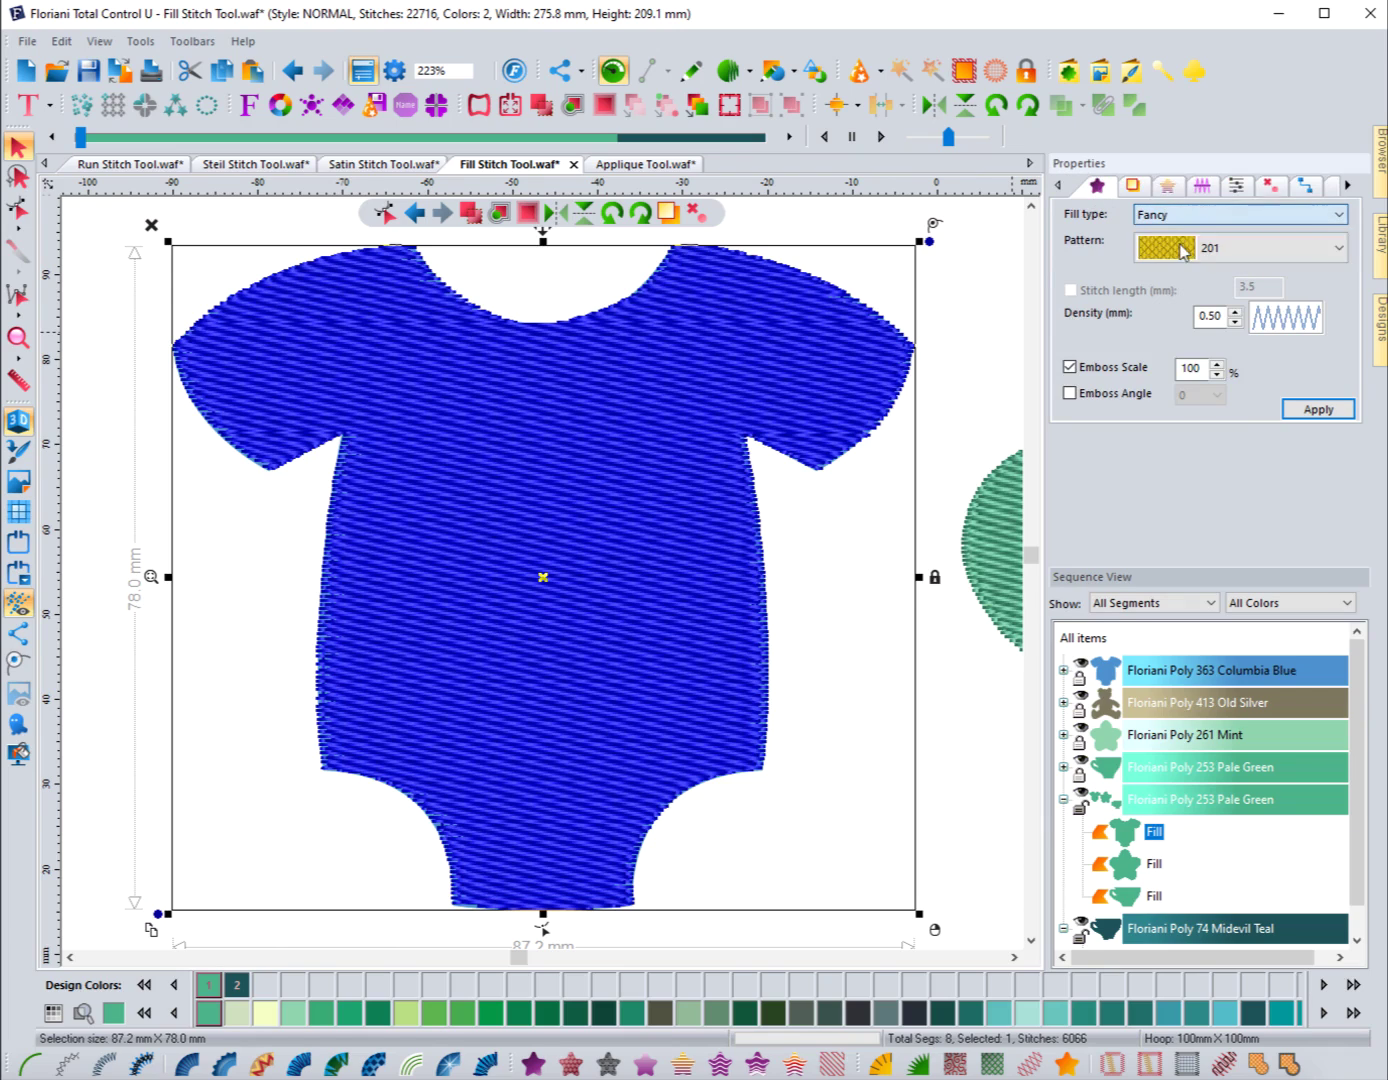
left_click(1318, 407)
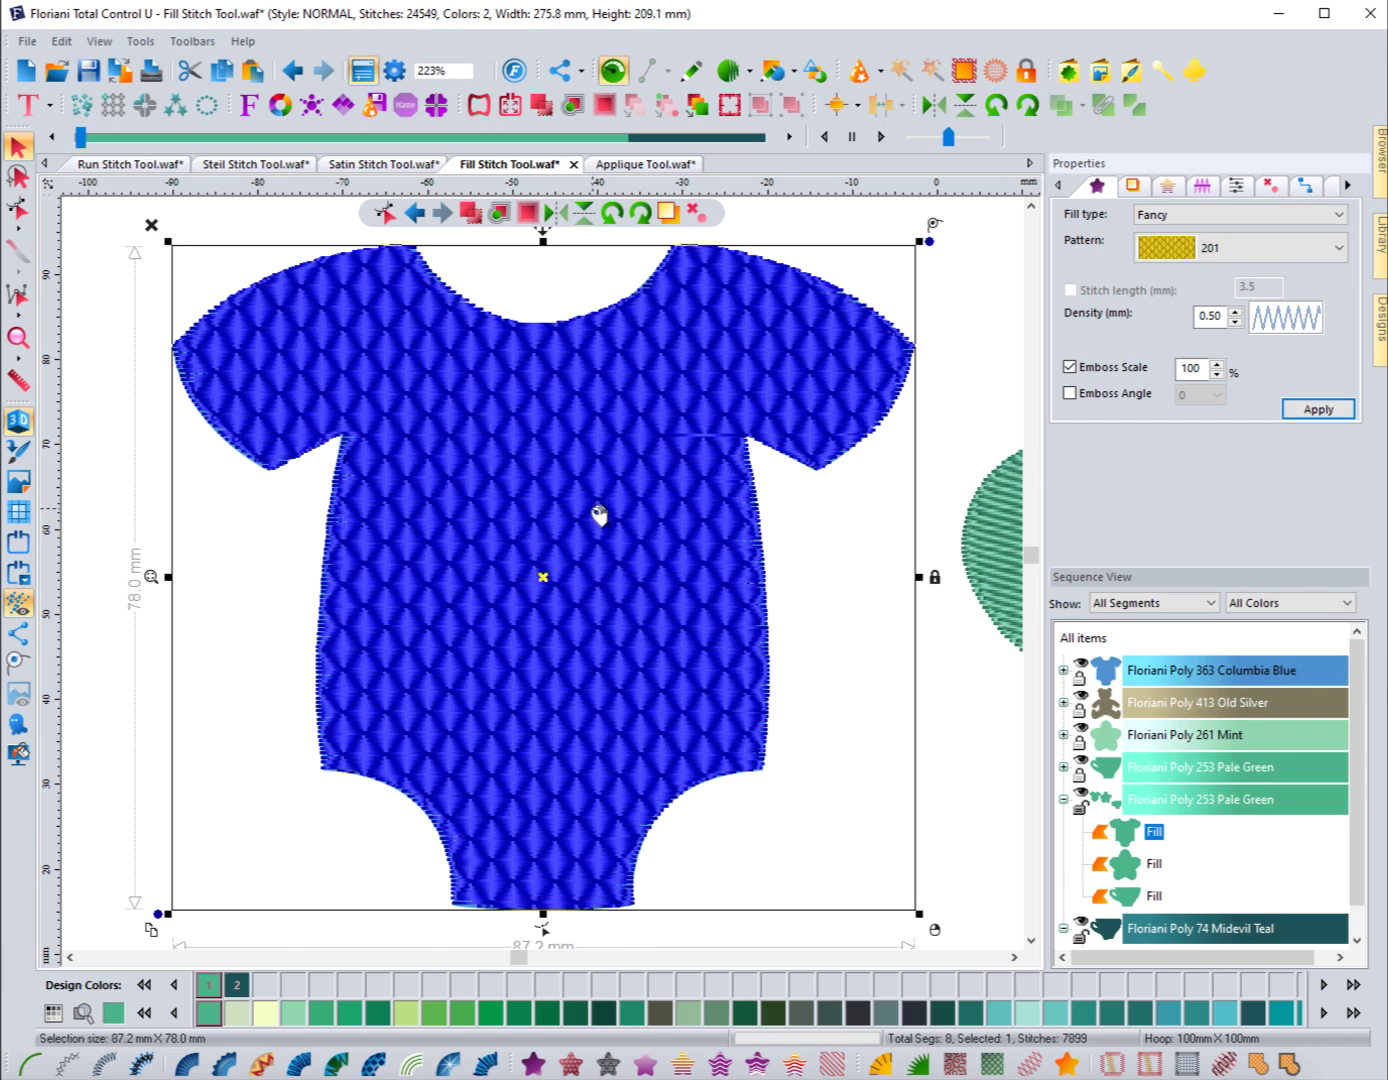
Apply a Motif fill with pattern 201 to the onesie, deselect it and hide the Columbia Blue onesie.
left_click(1222, 216)
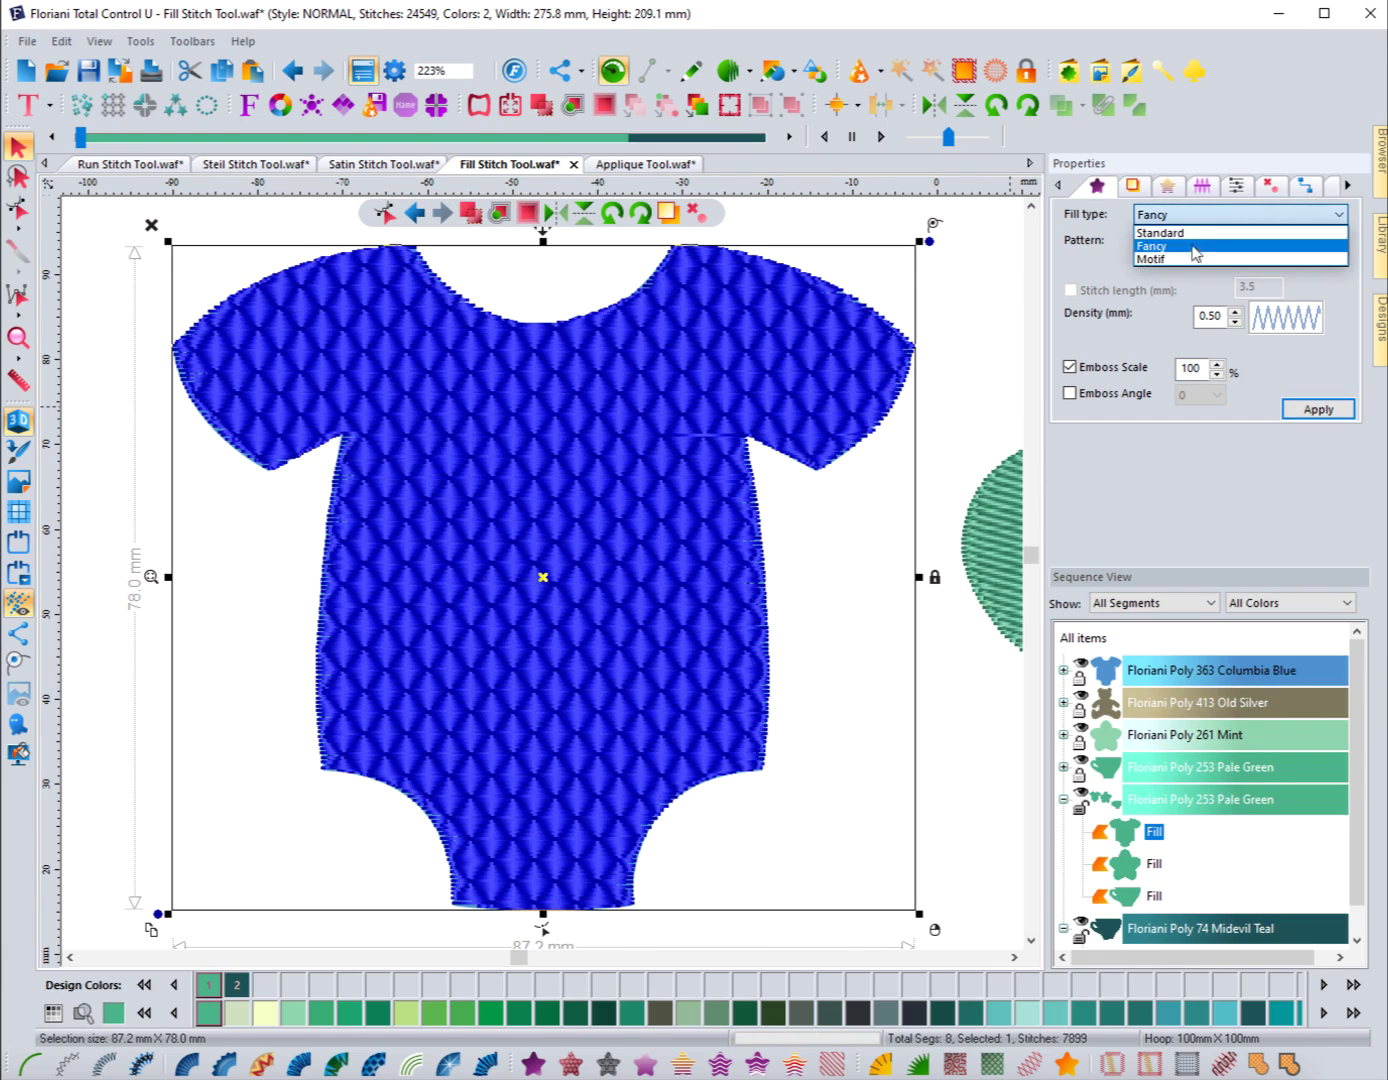
left_click(1187, 259)
left_click(1317, 408)
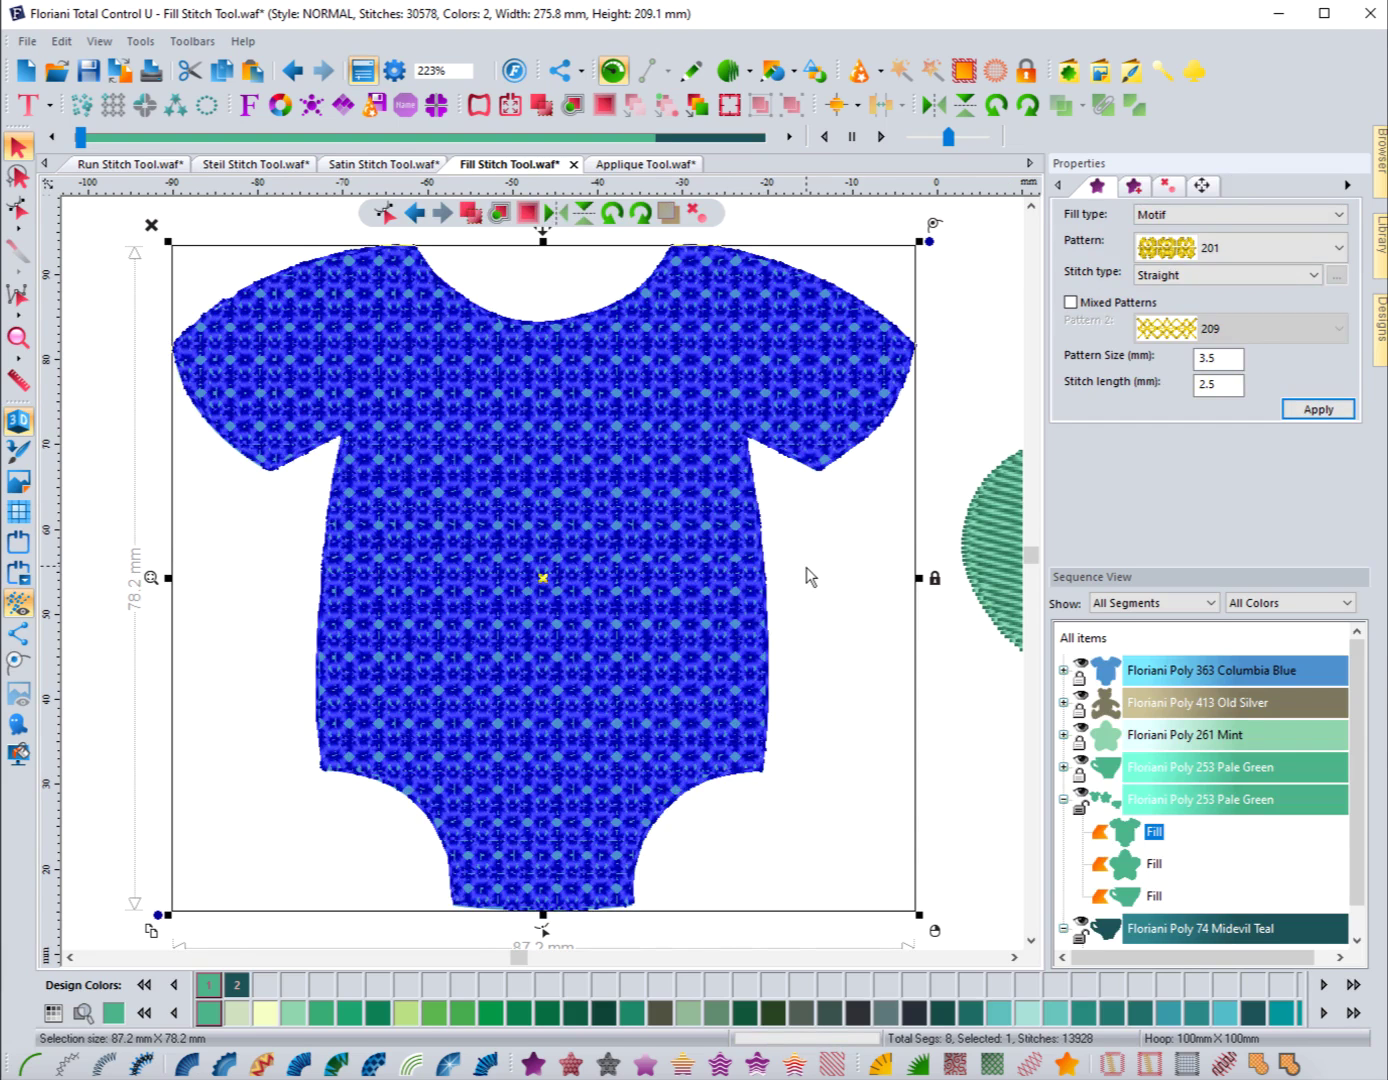
left_click(806, 570)
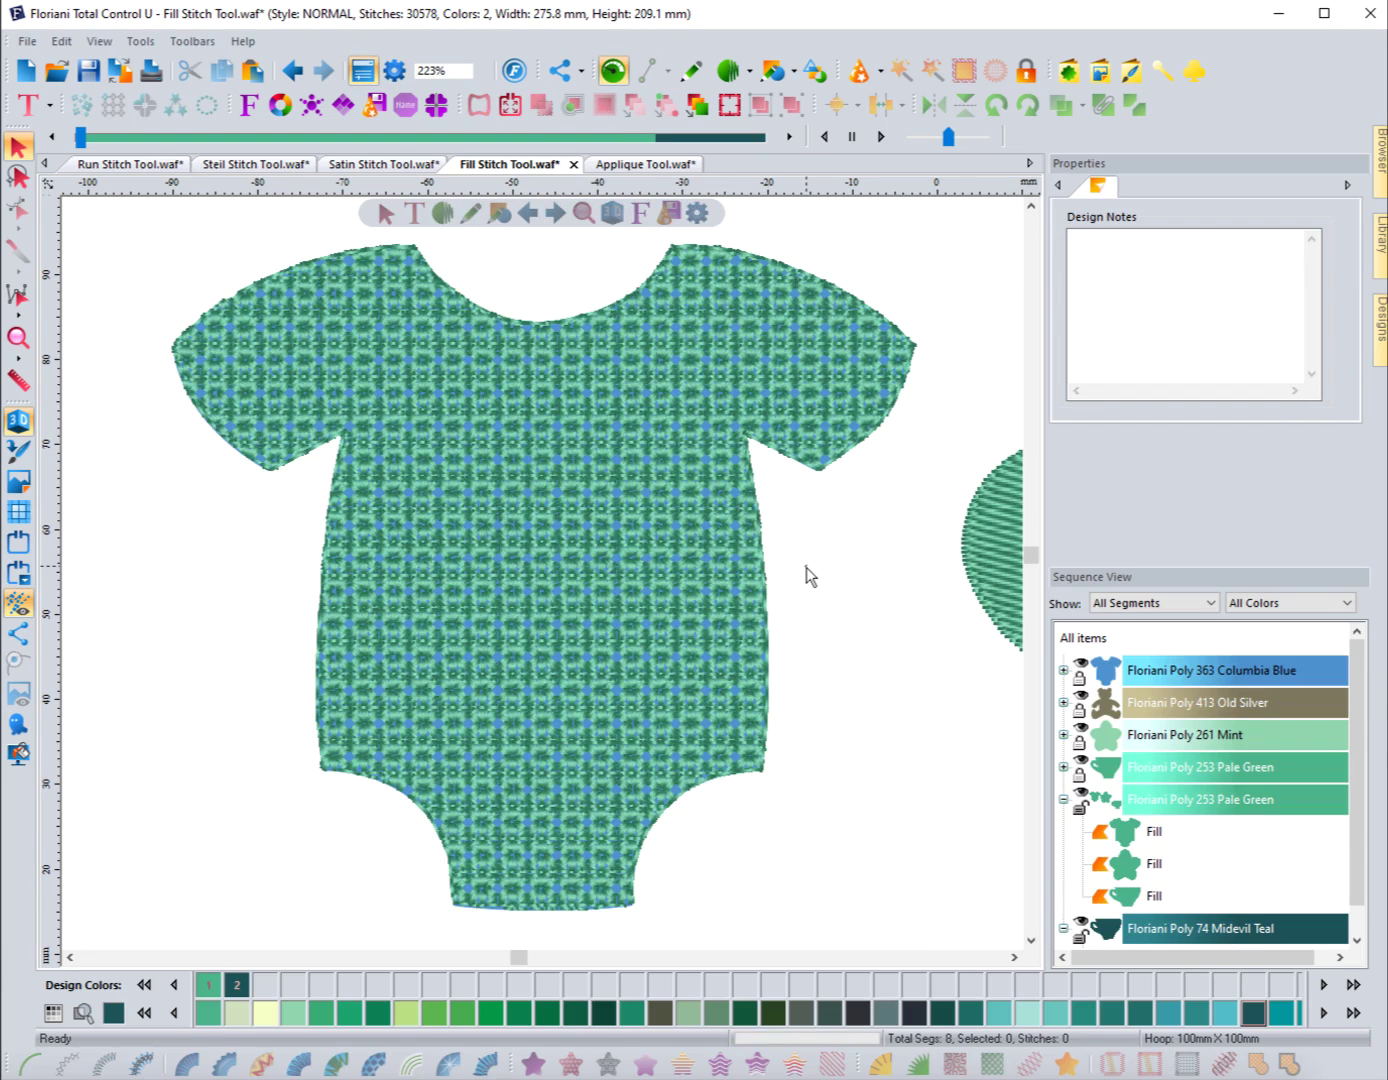
left_click(1080, 668)
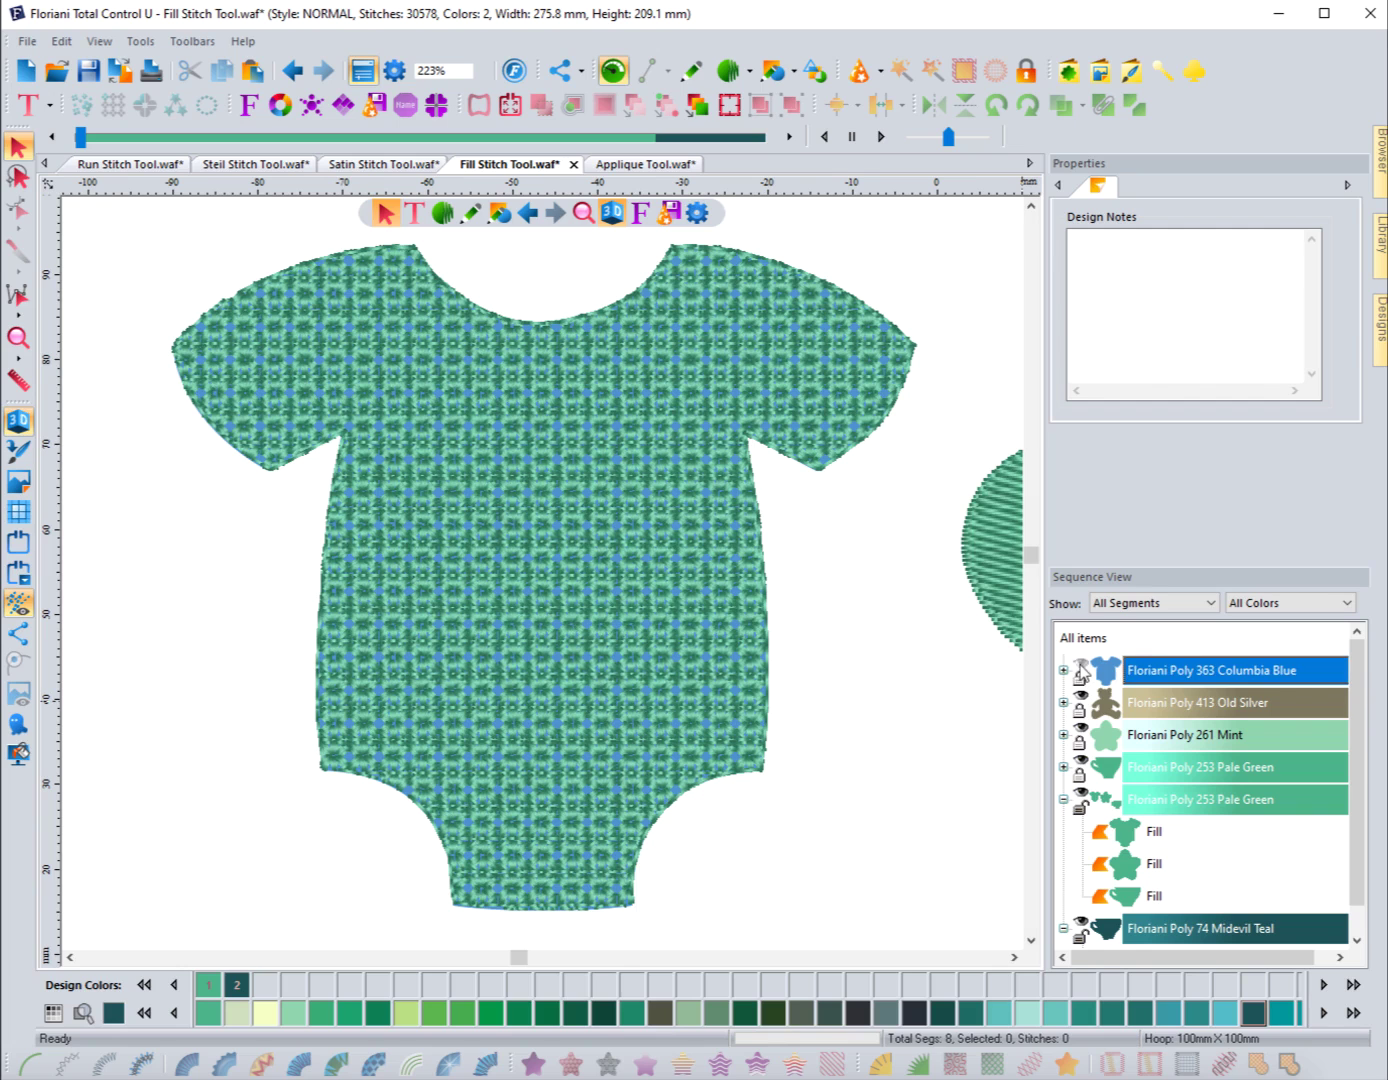
Reselect the onesie and apply the Standard fill type with Pattern 1.
left_click(763, 565)
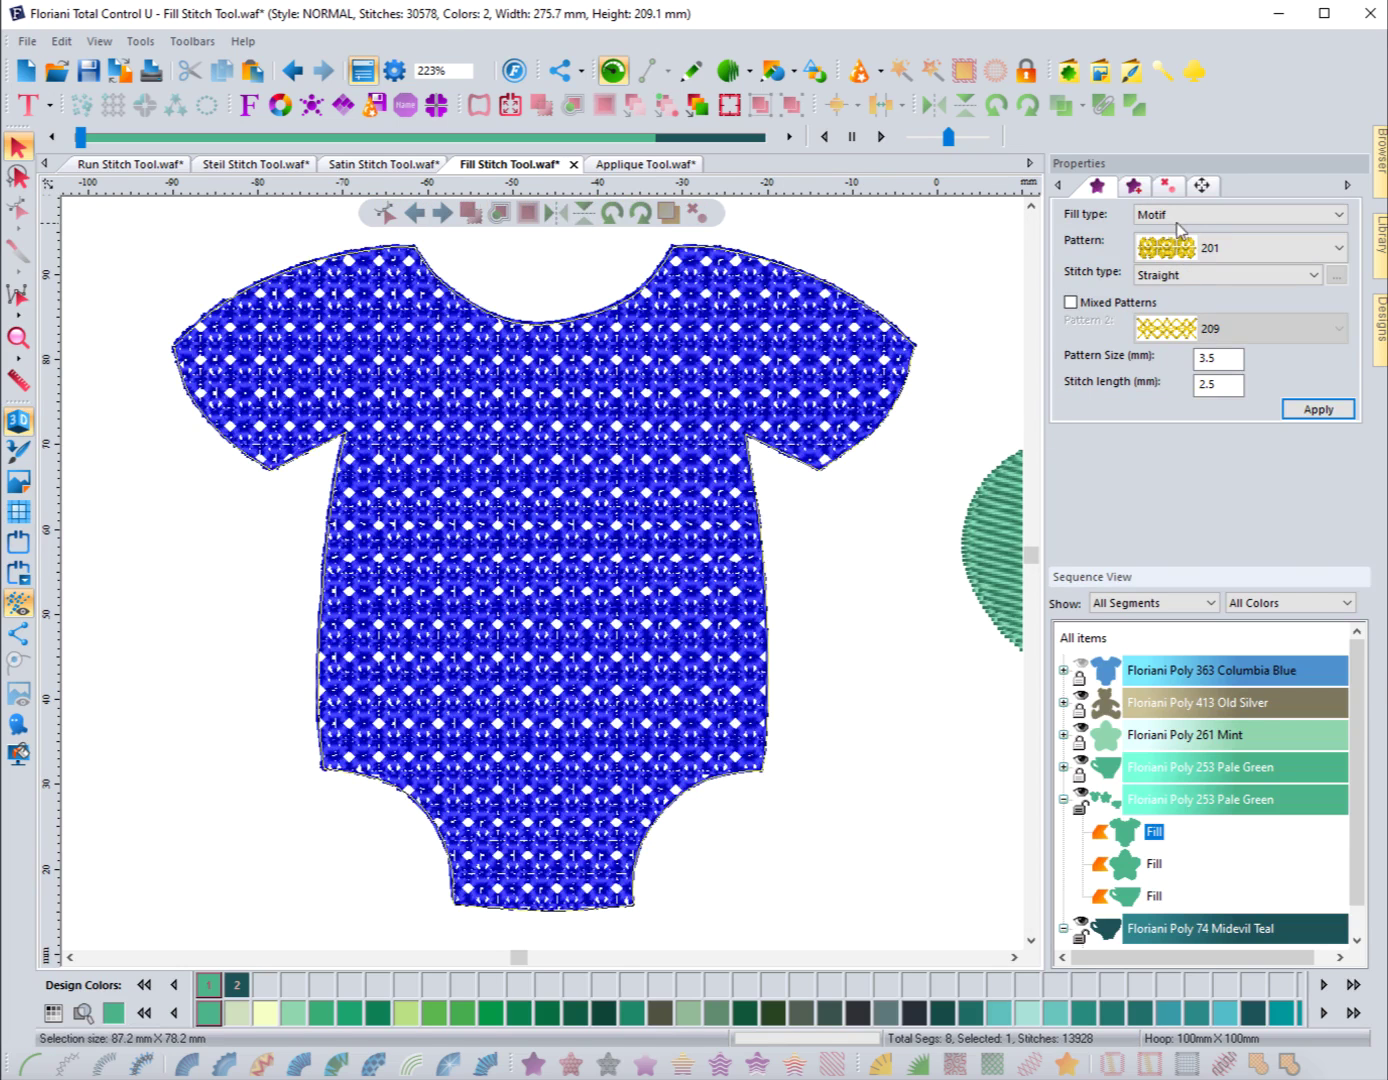
left_click(1177, 221)
left_click(1173, 233)
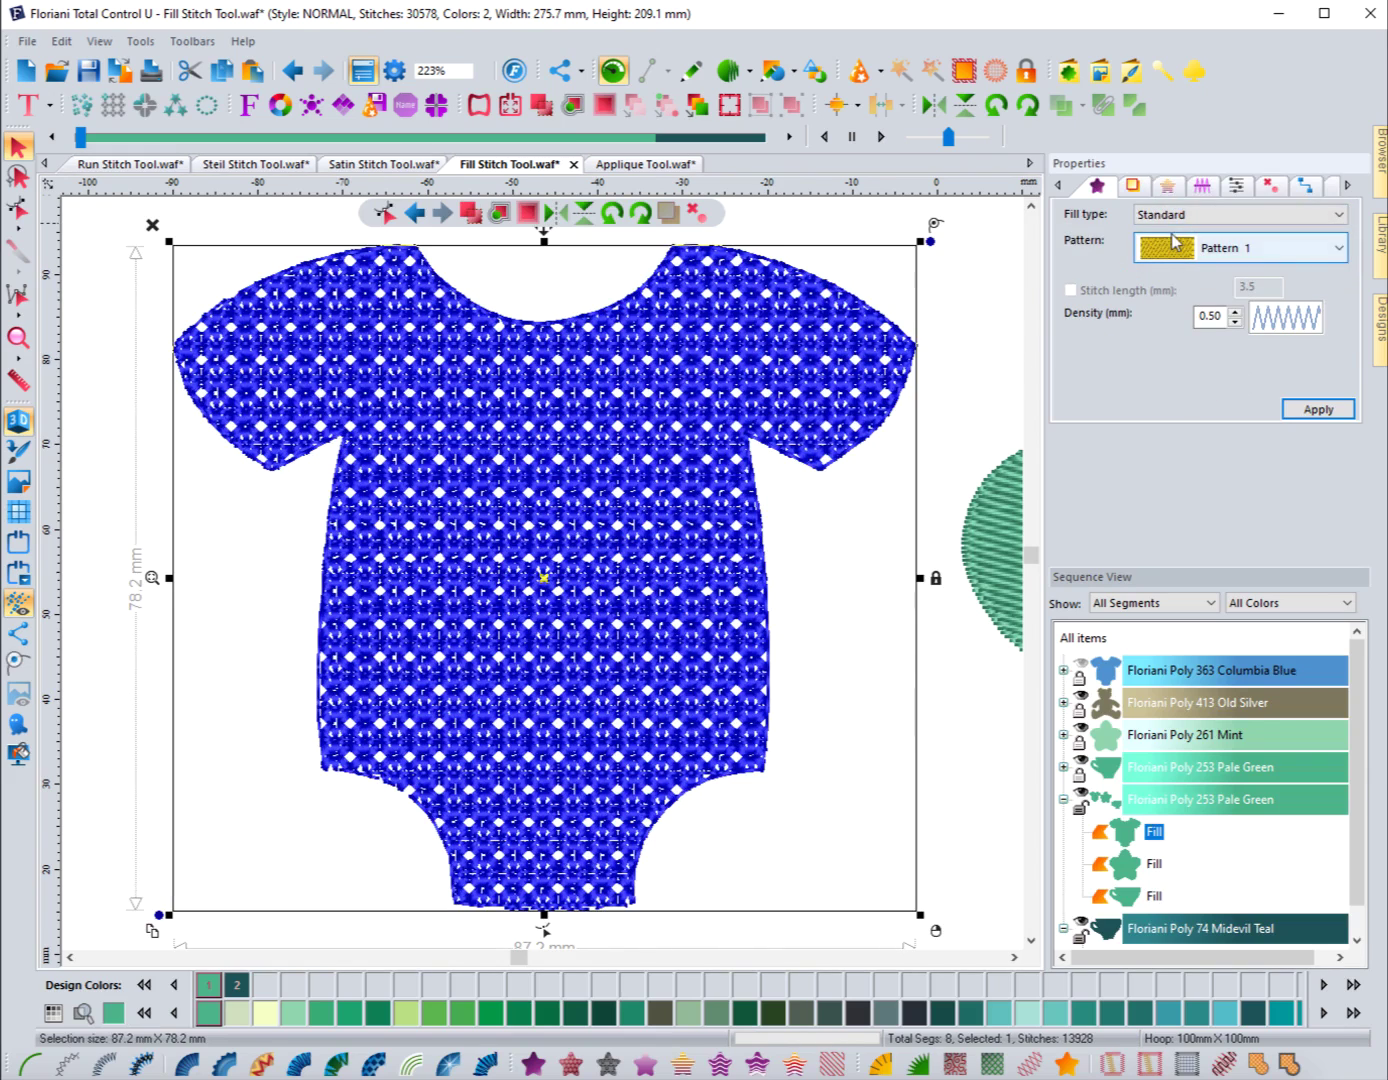
left_click(1304, 410)
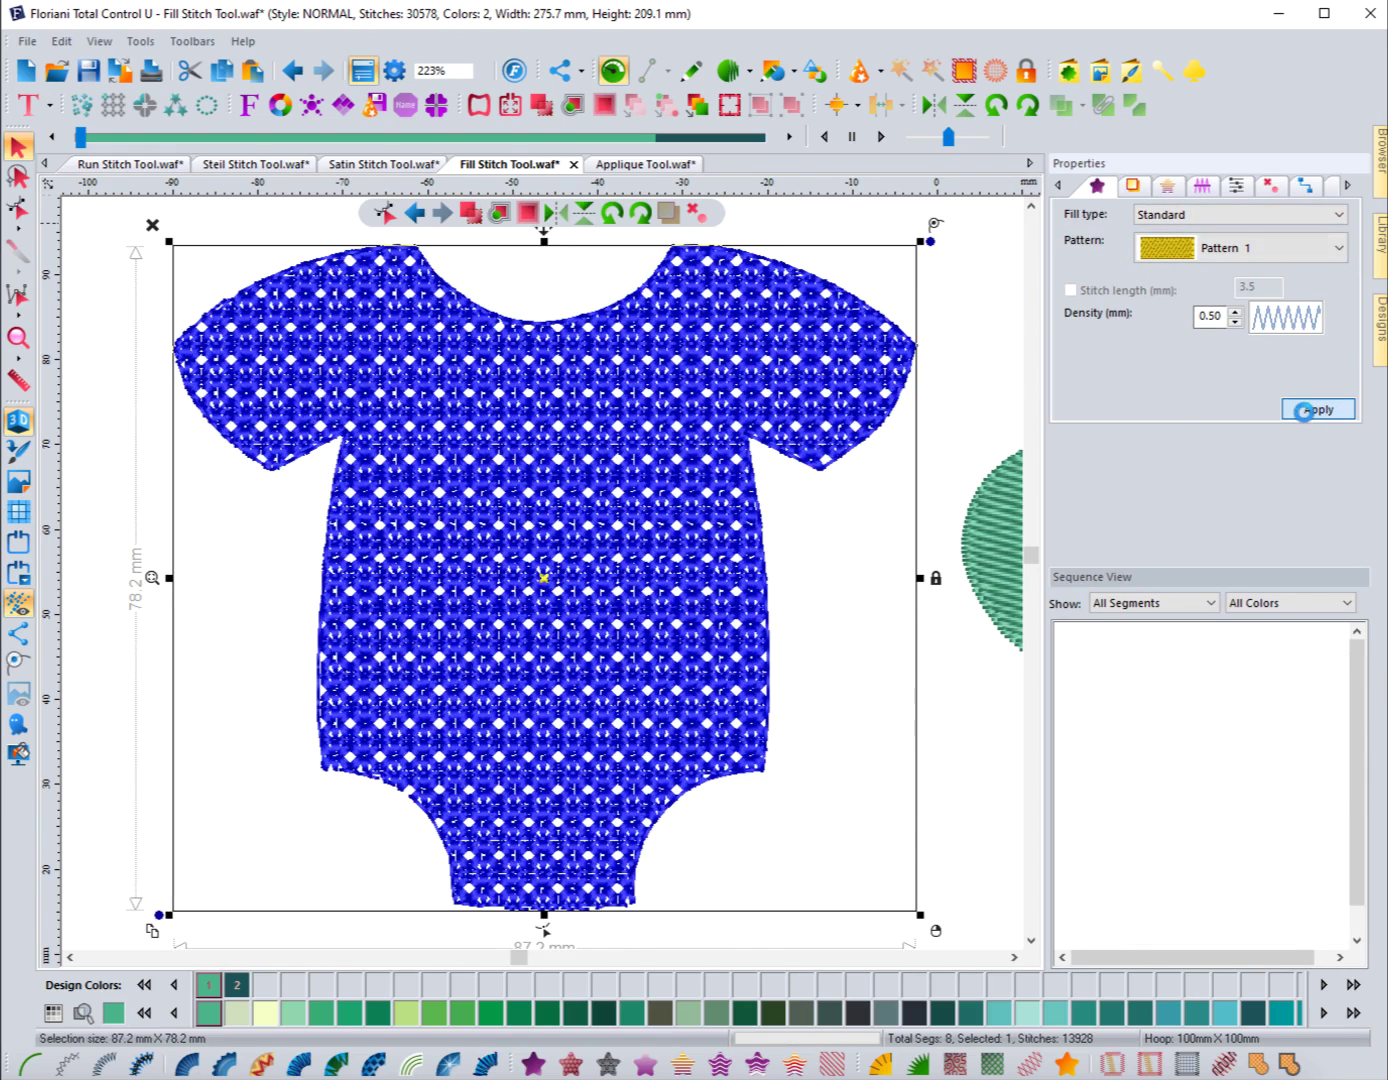
Apply the Corn Row 1 pattern to the onesie's standard fill.
left_click(1241, 246)
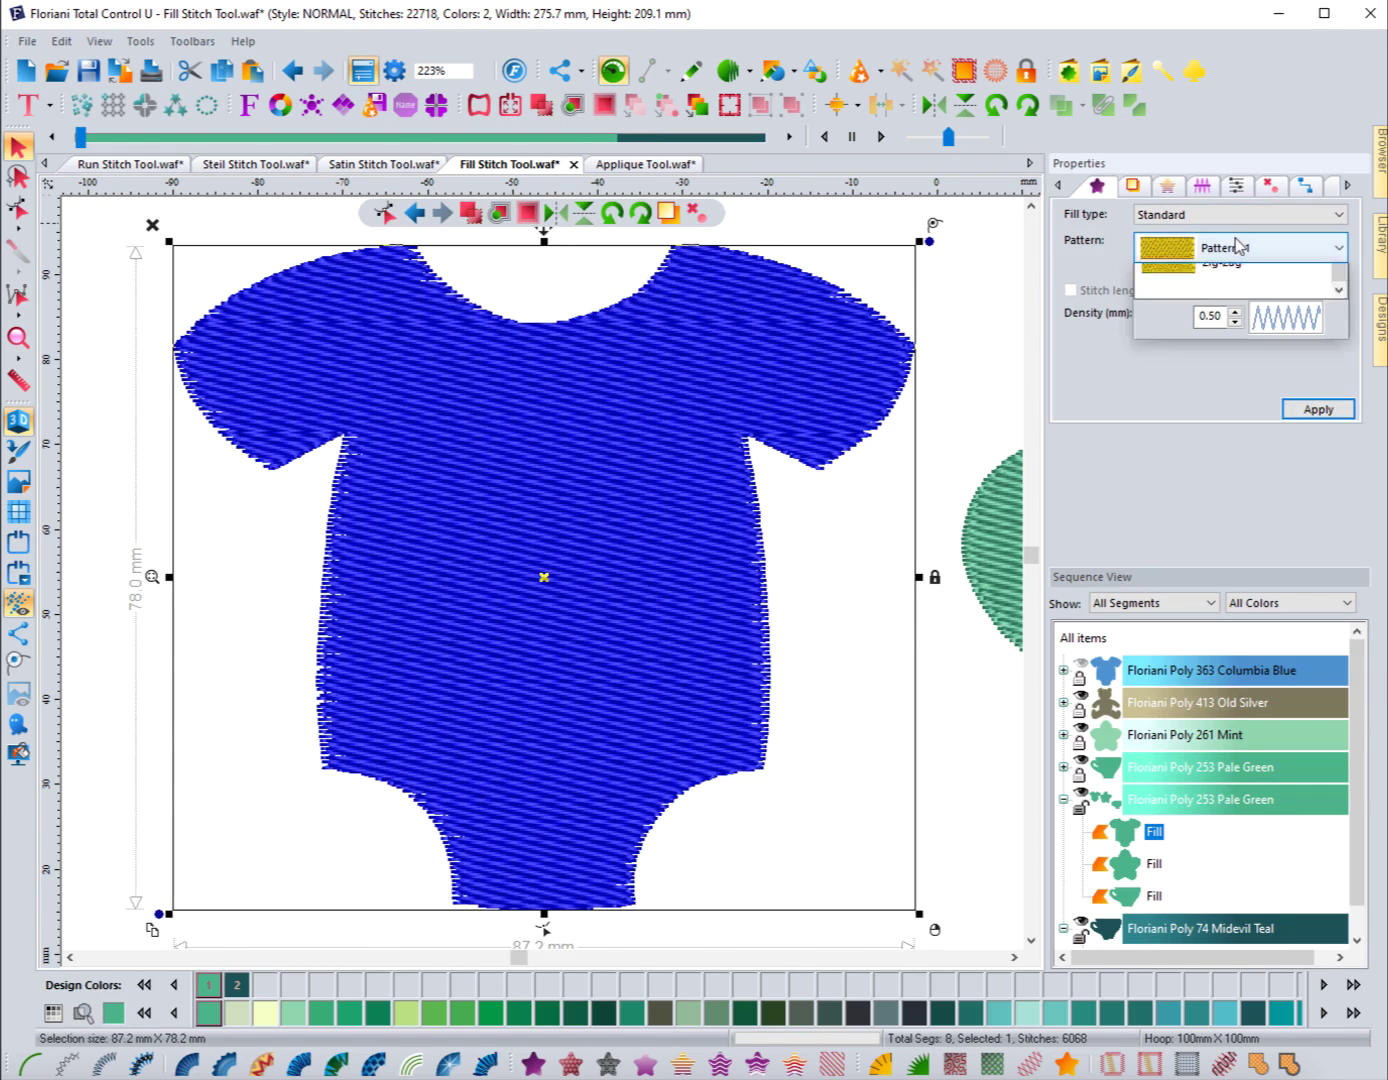
left_click(1214, 285)
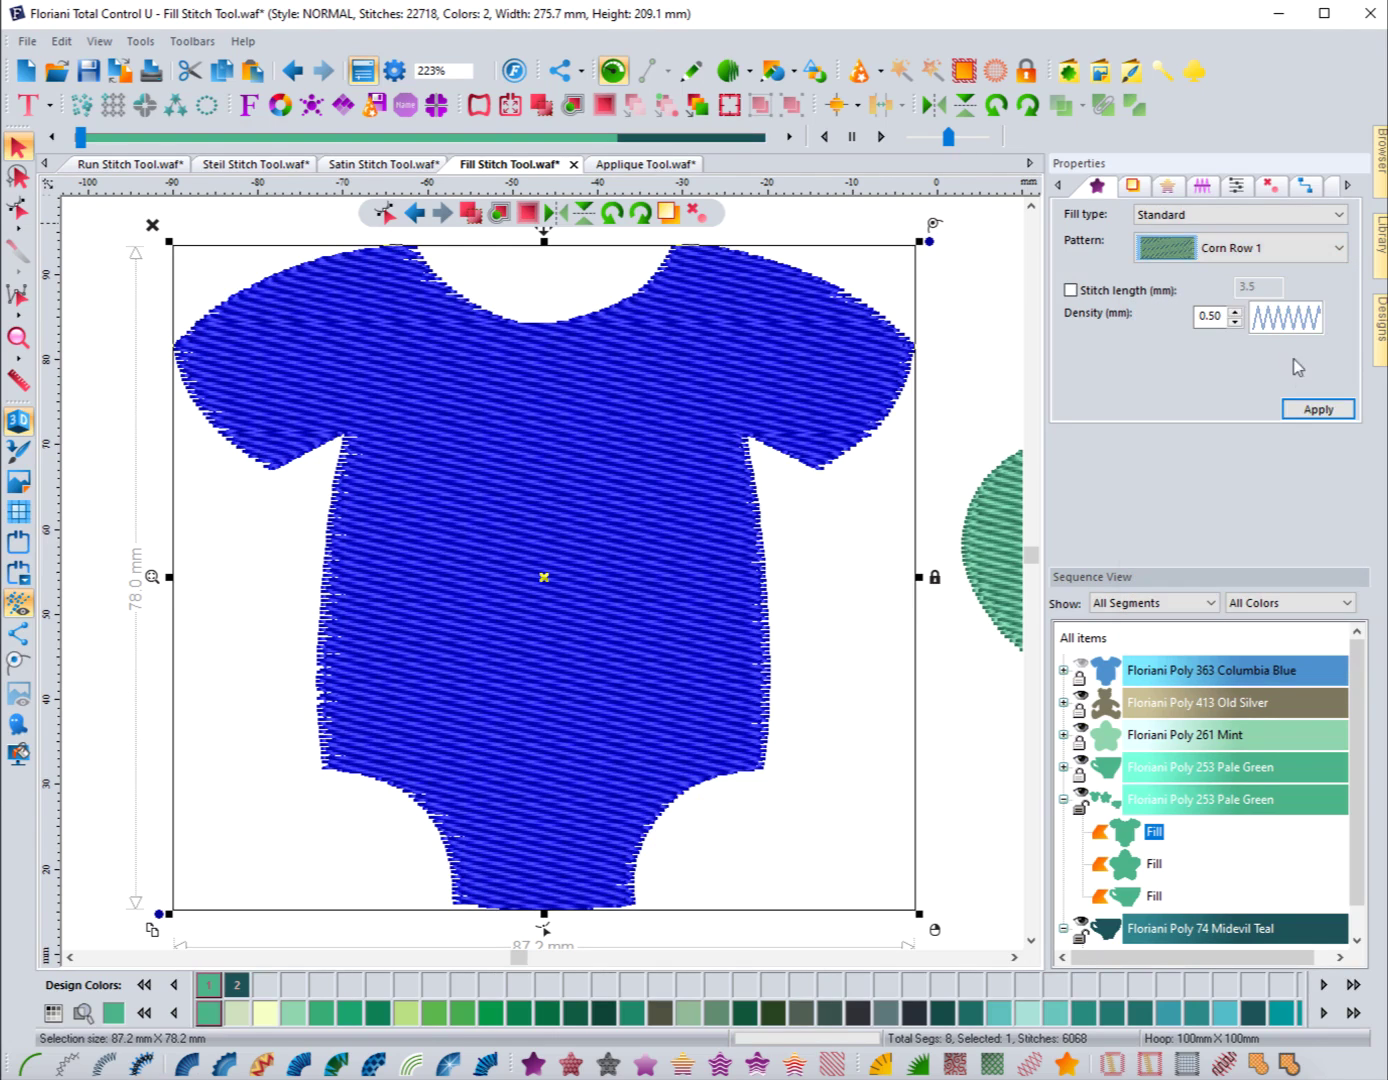
left_click(1308, 411)
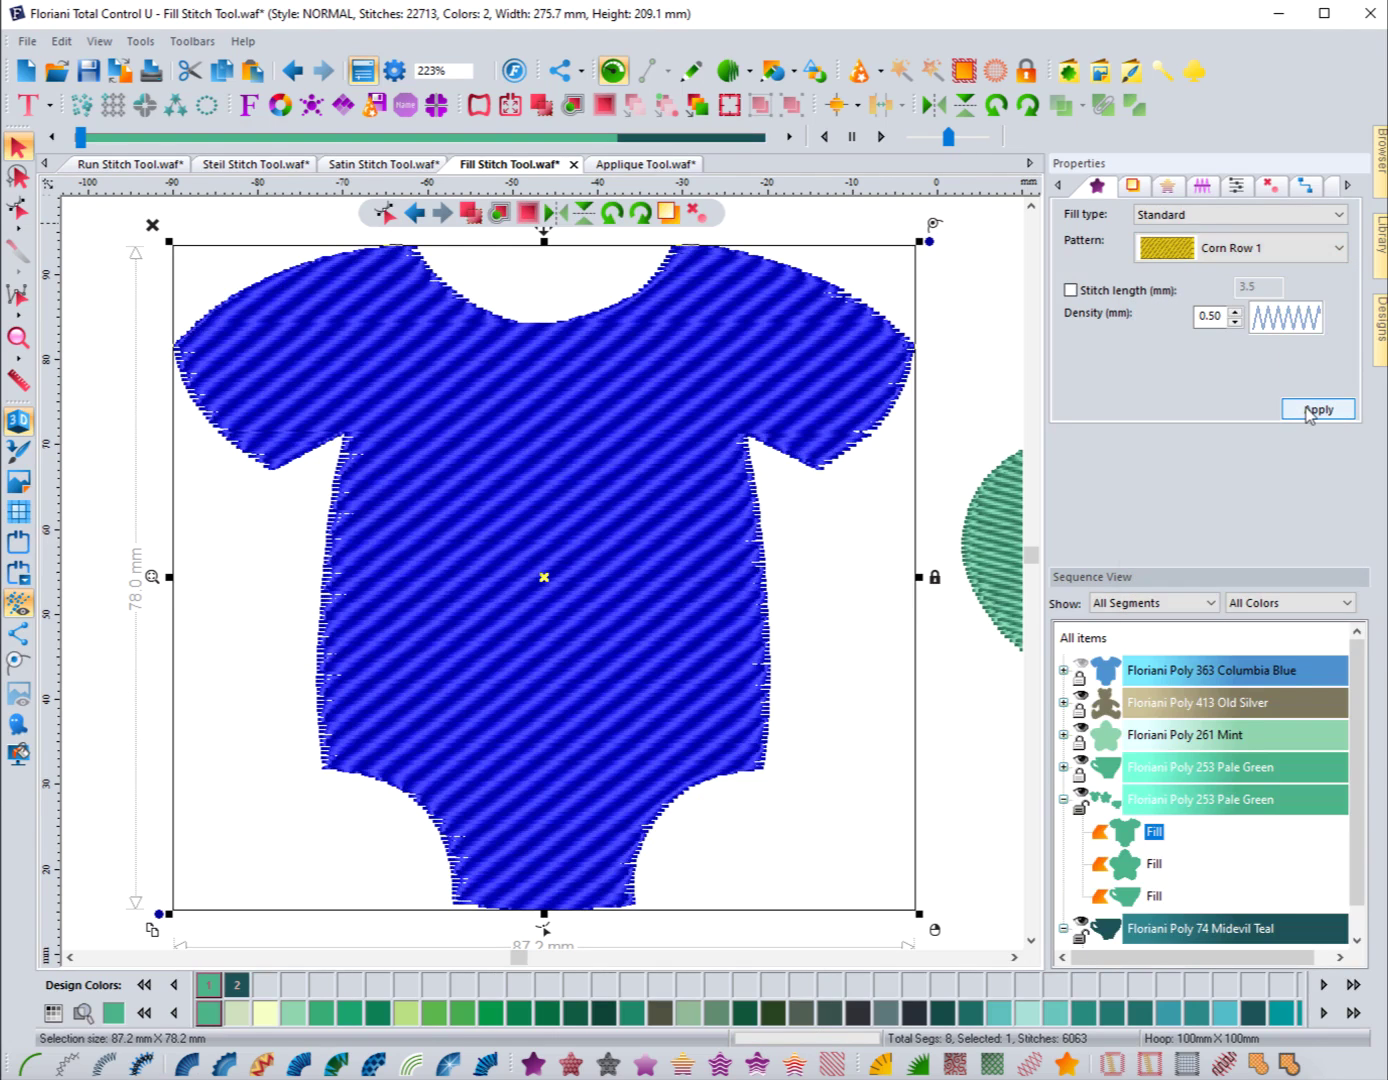
Apply Pattern 5 to the onesie's standard fill and deselect the shape to view the stitches.
left_click(1263, 248)
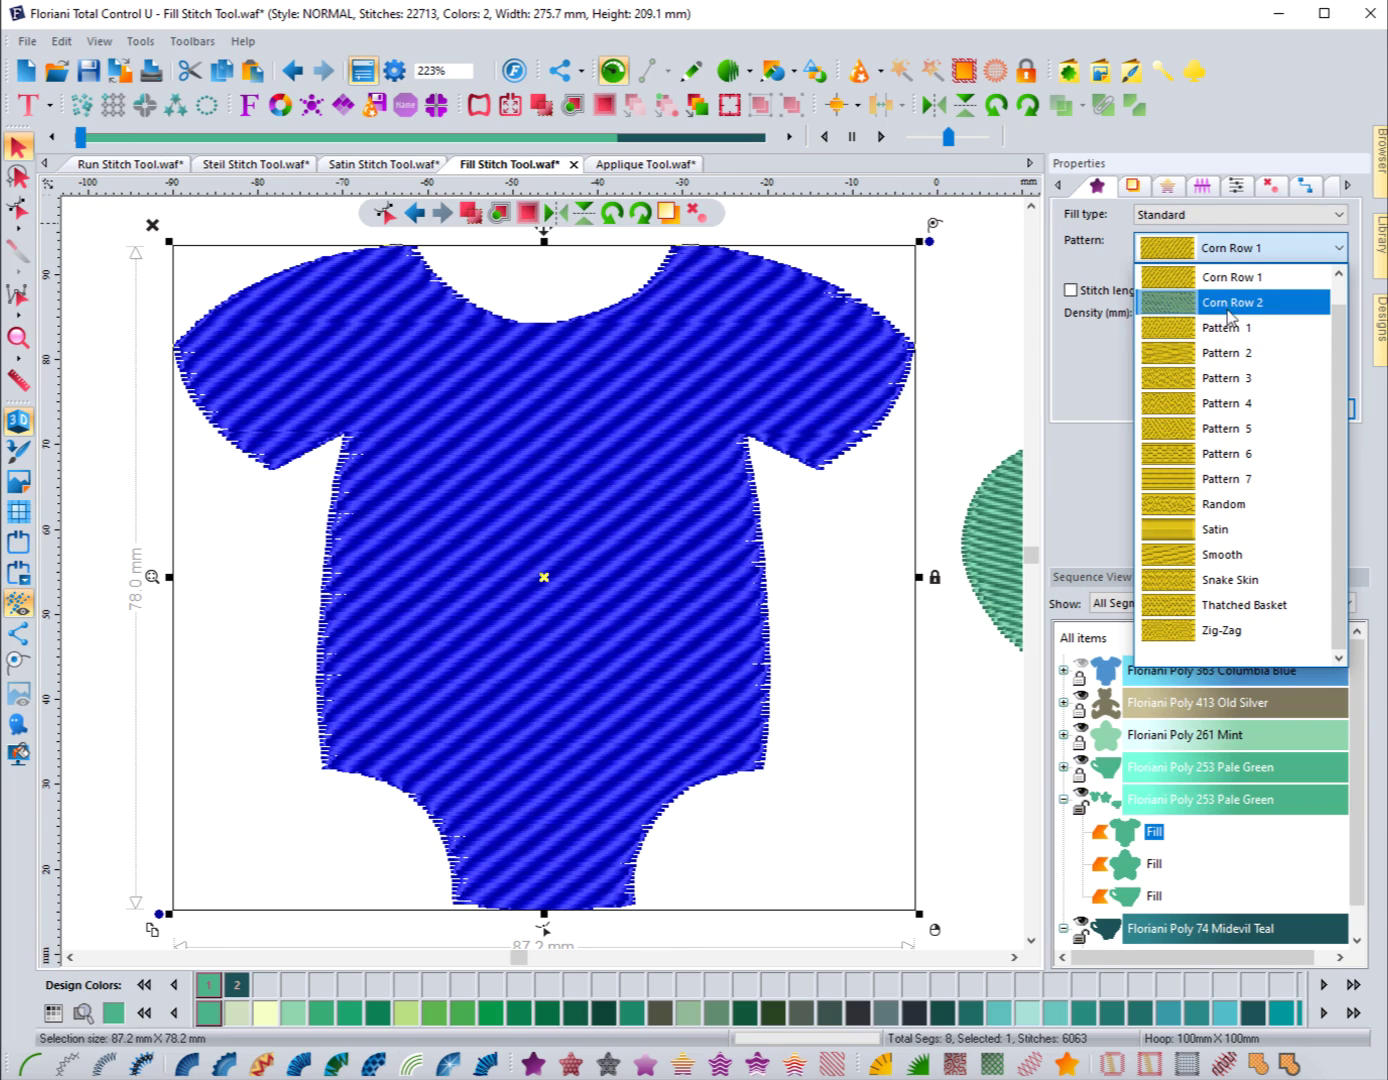
left_click(1228, 431)
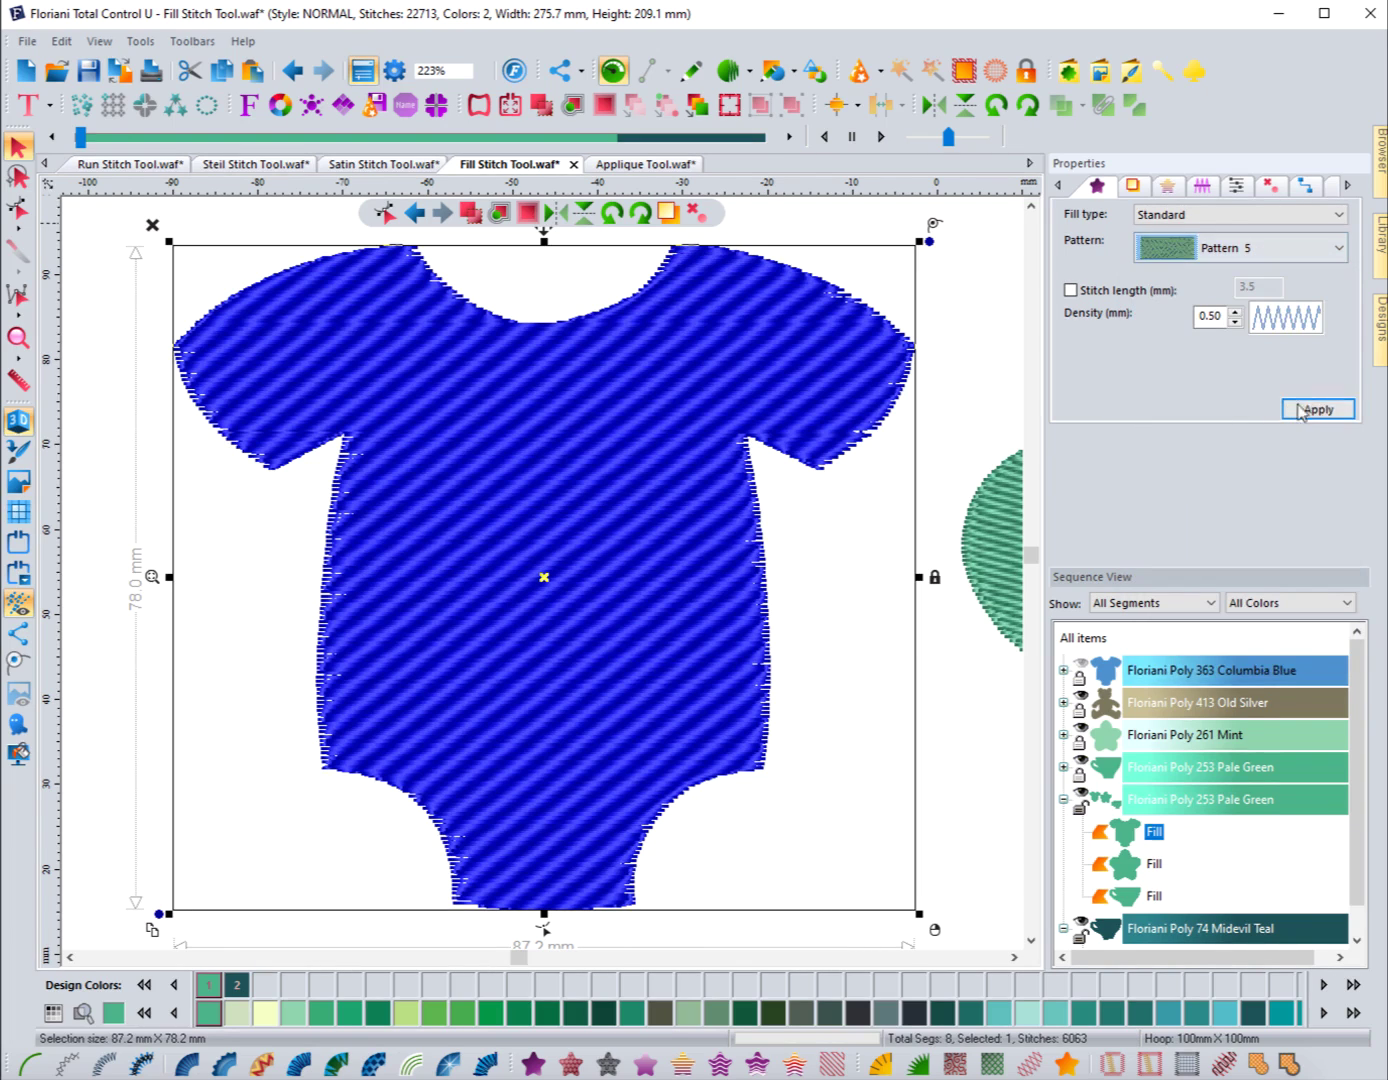
left_click(1300, 410)
left_click(975, 341)
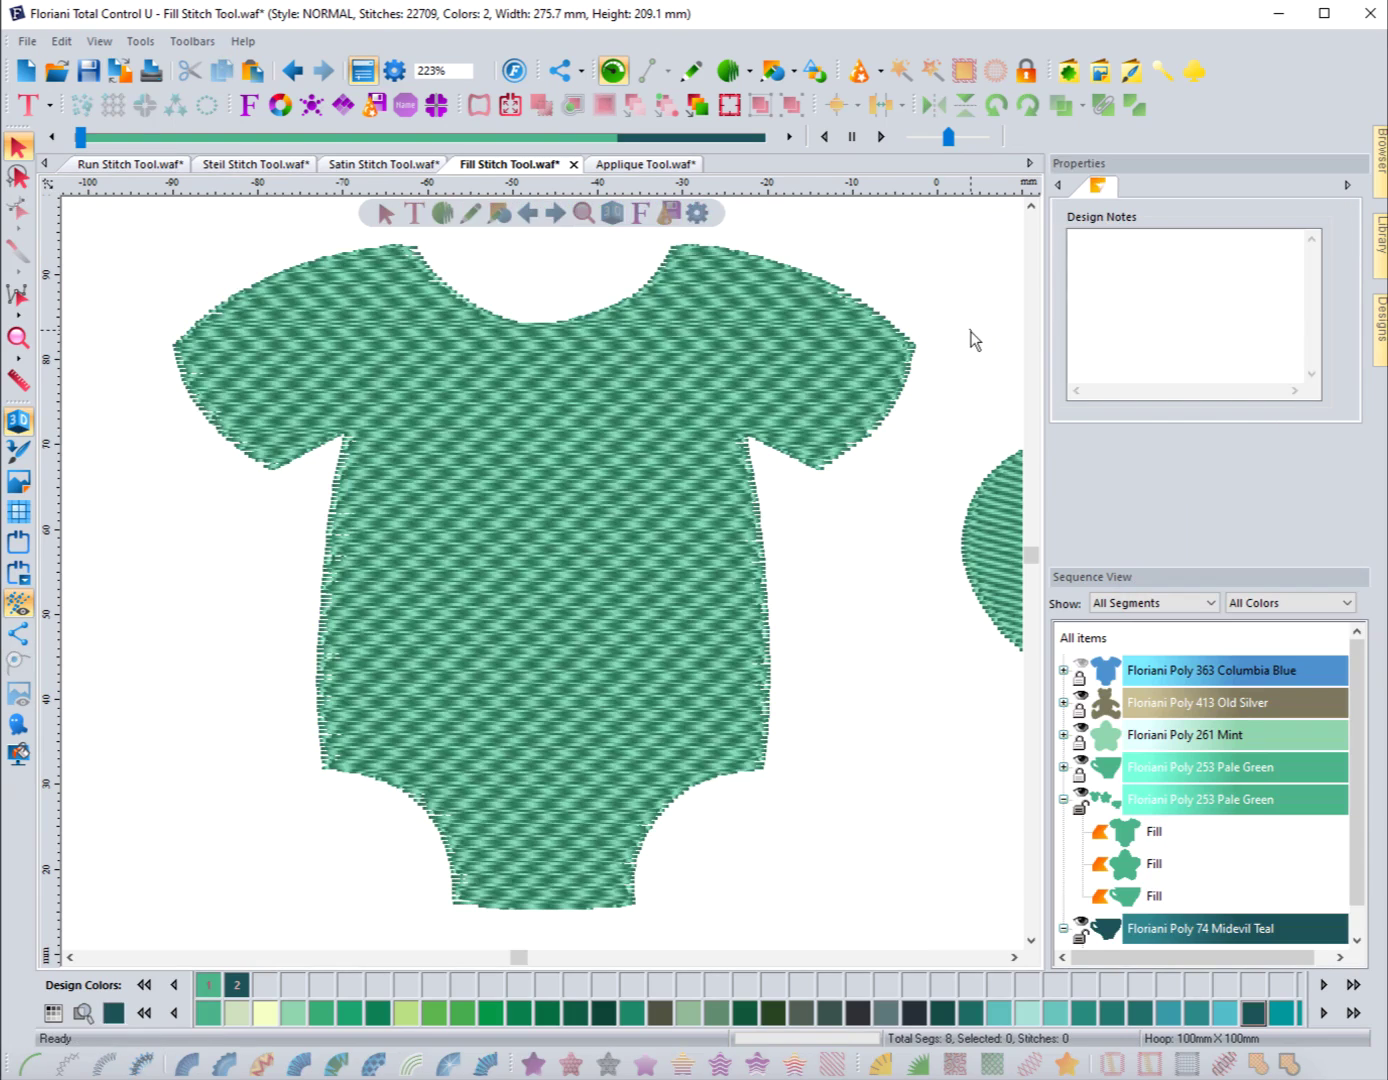
Select the onesie and set its fill pattern back to Pattern 1.
left_click(764, 531)
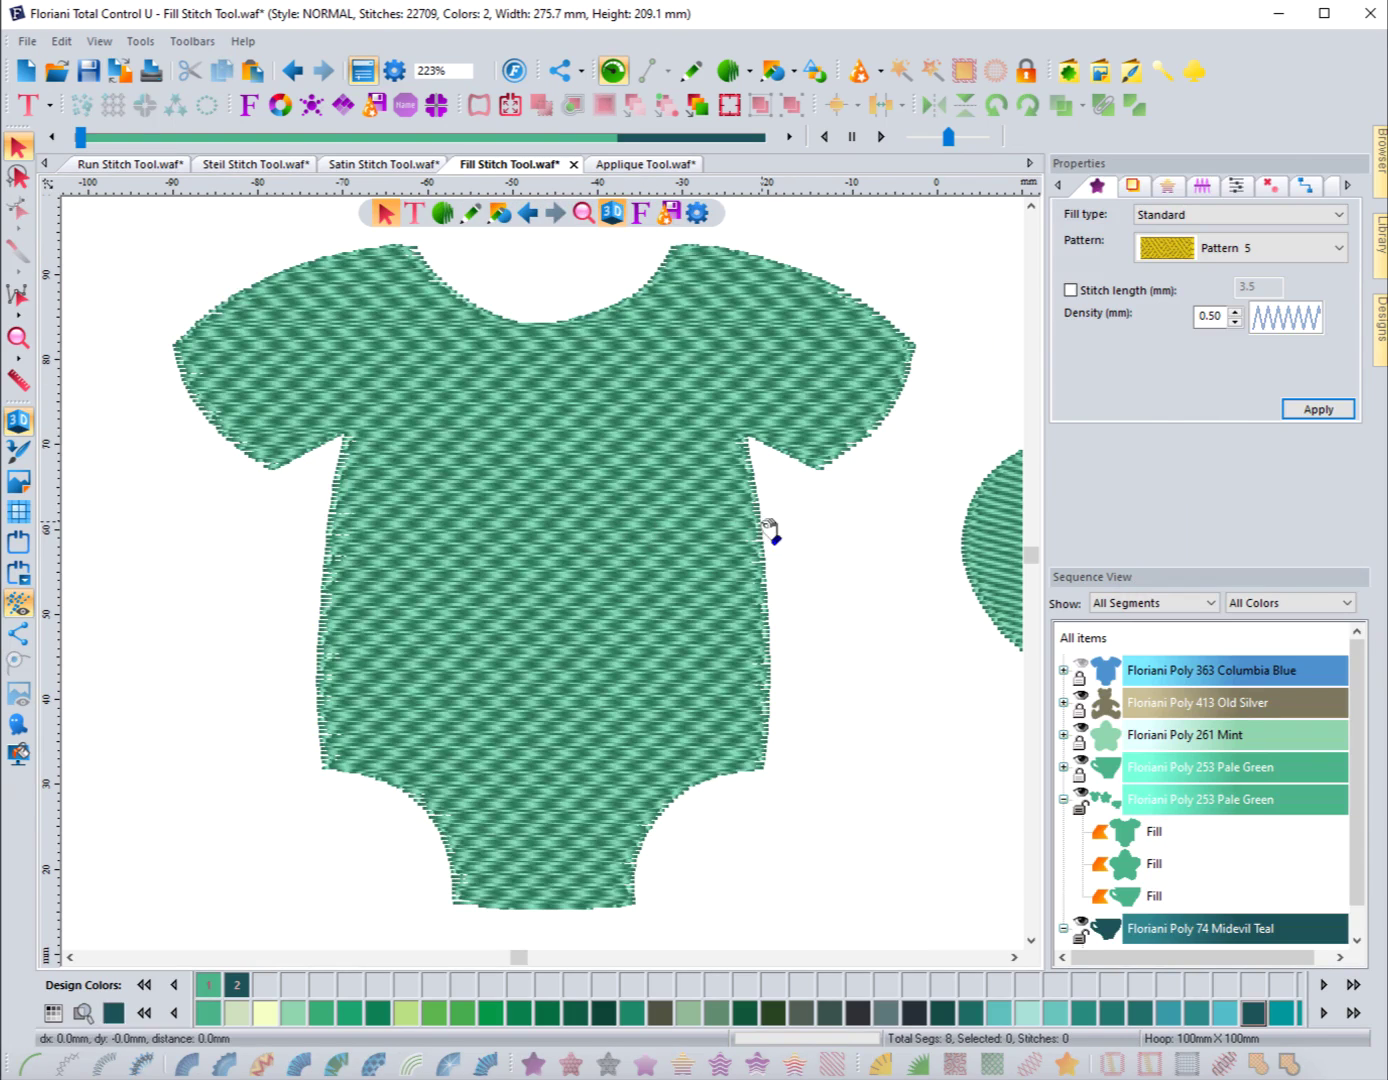
left_click(1215, 245)
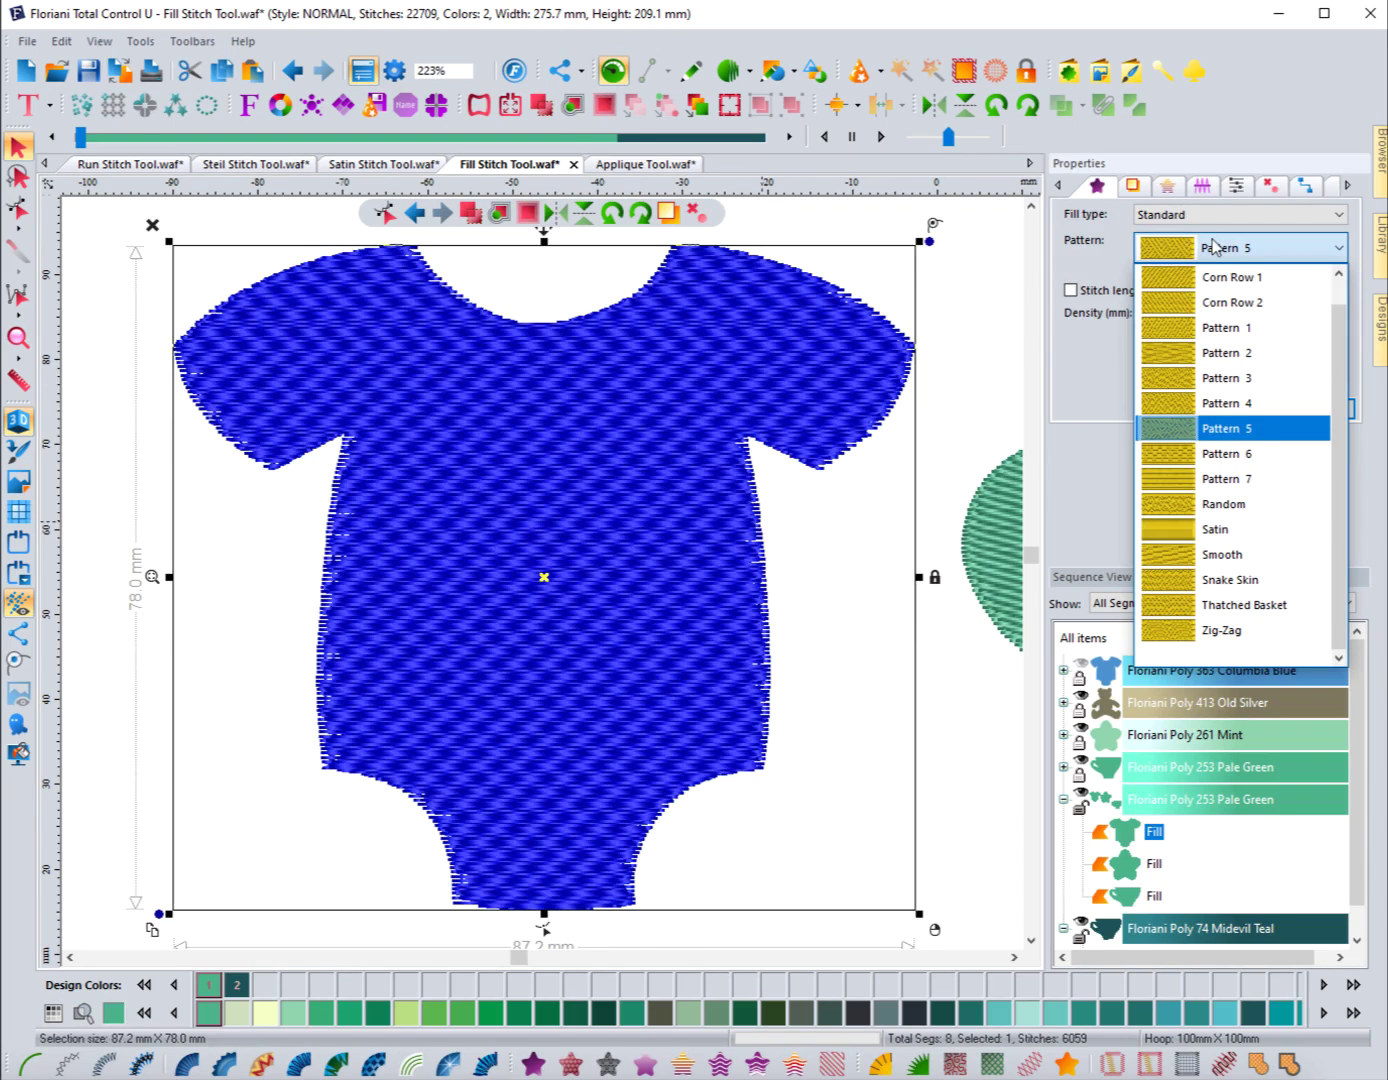
left_click(1240, 328)
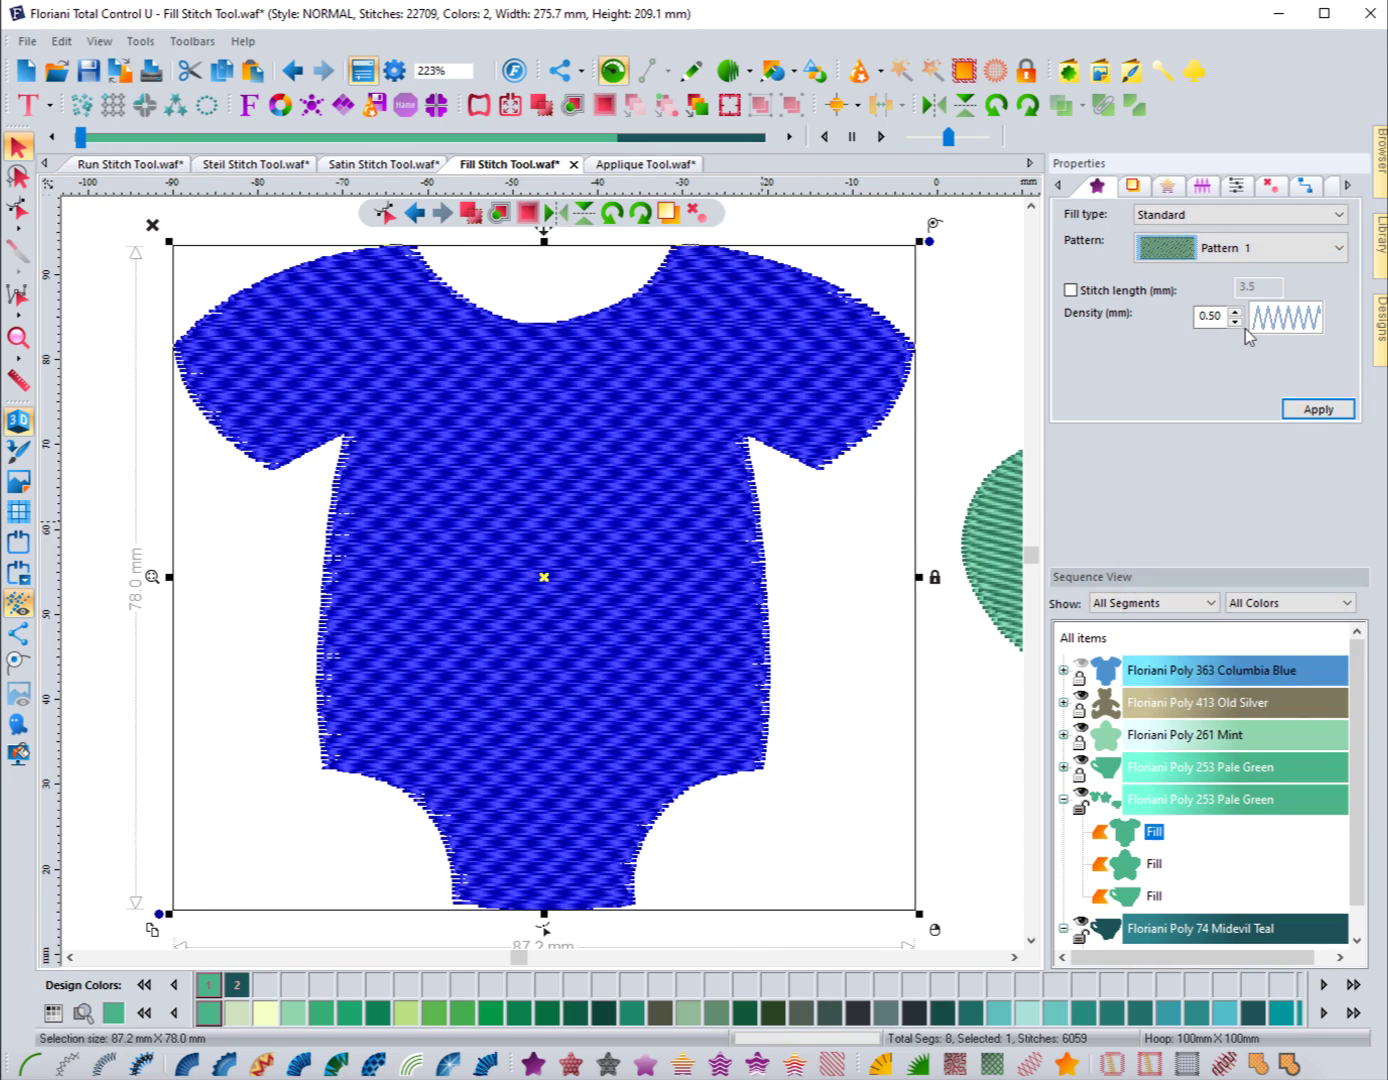
left_click(1304, 408)
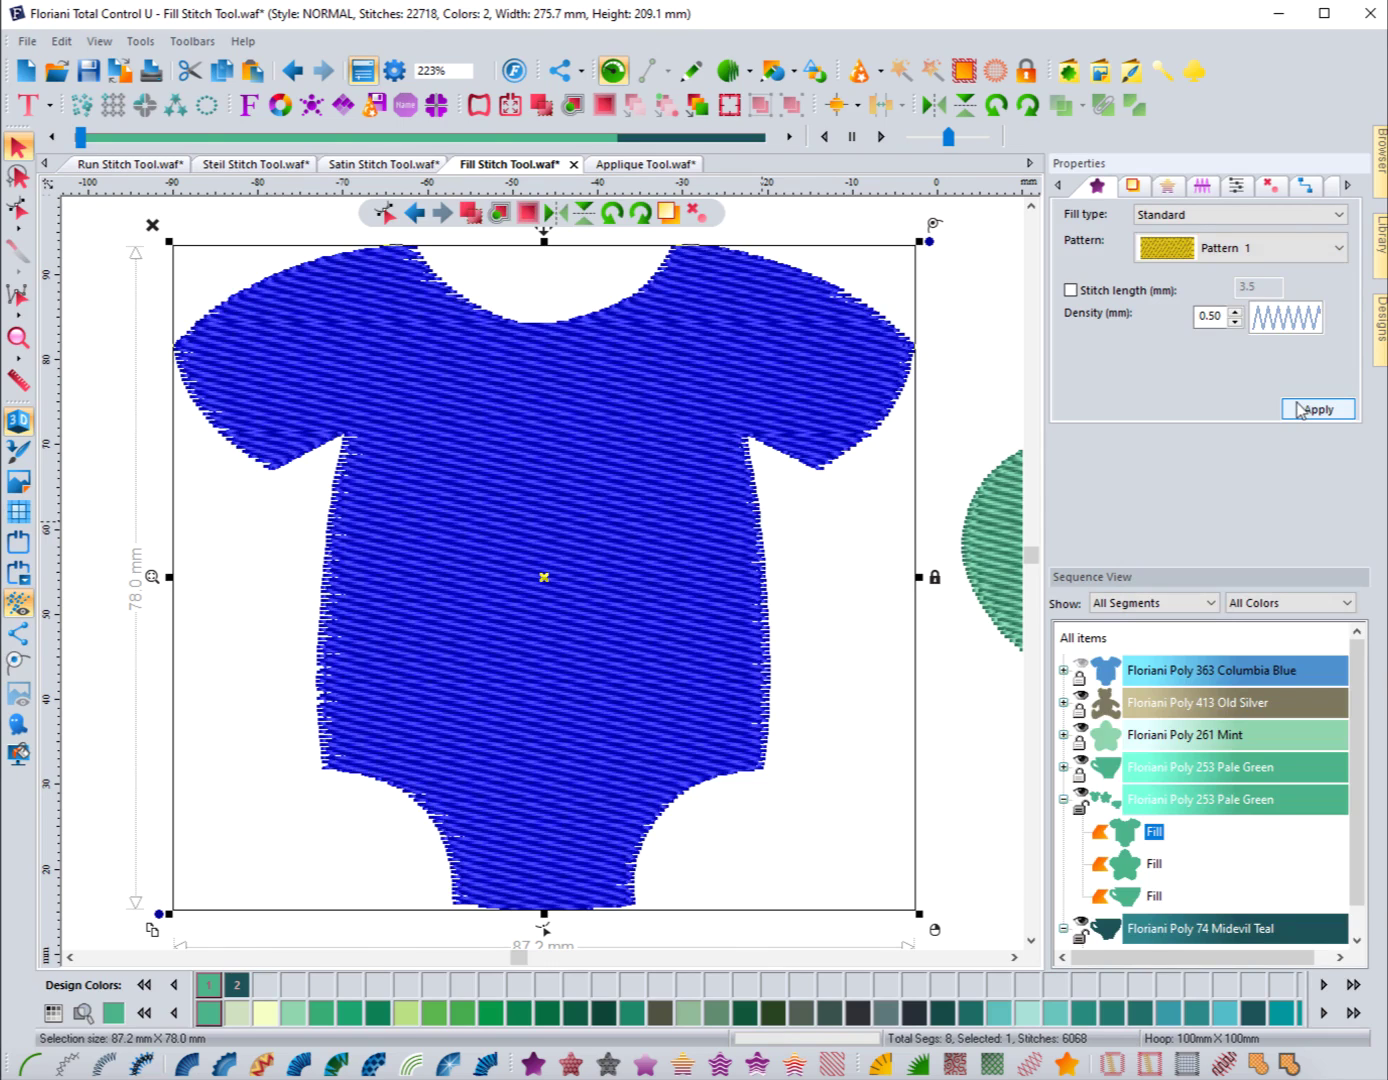
Apply the Random pattern to the onesie's standard fill and deselect the shape to view the texture.
left_click(1262, 247)
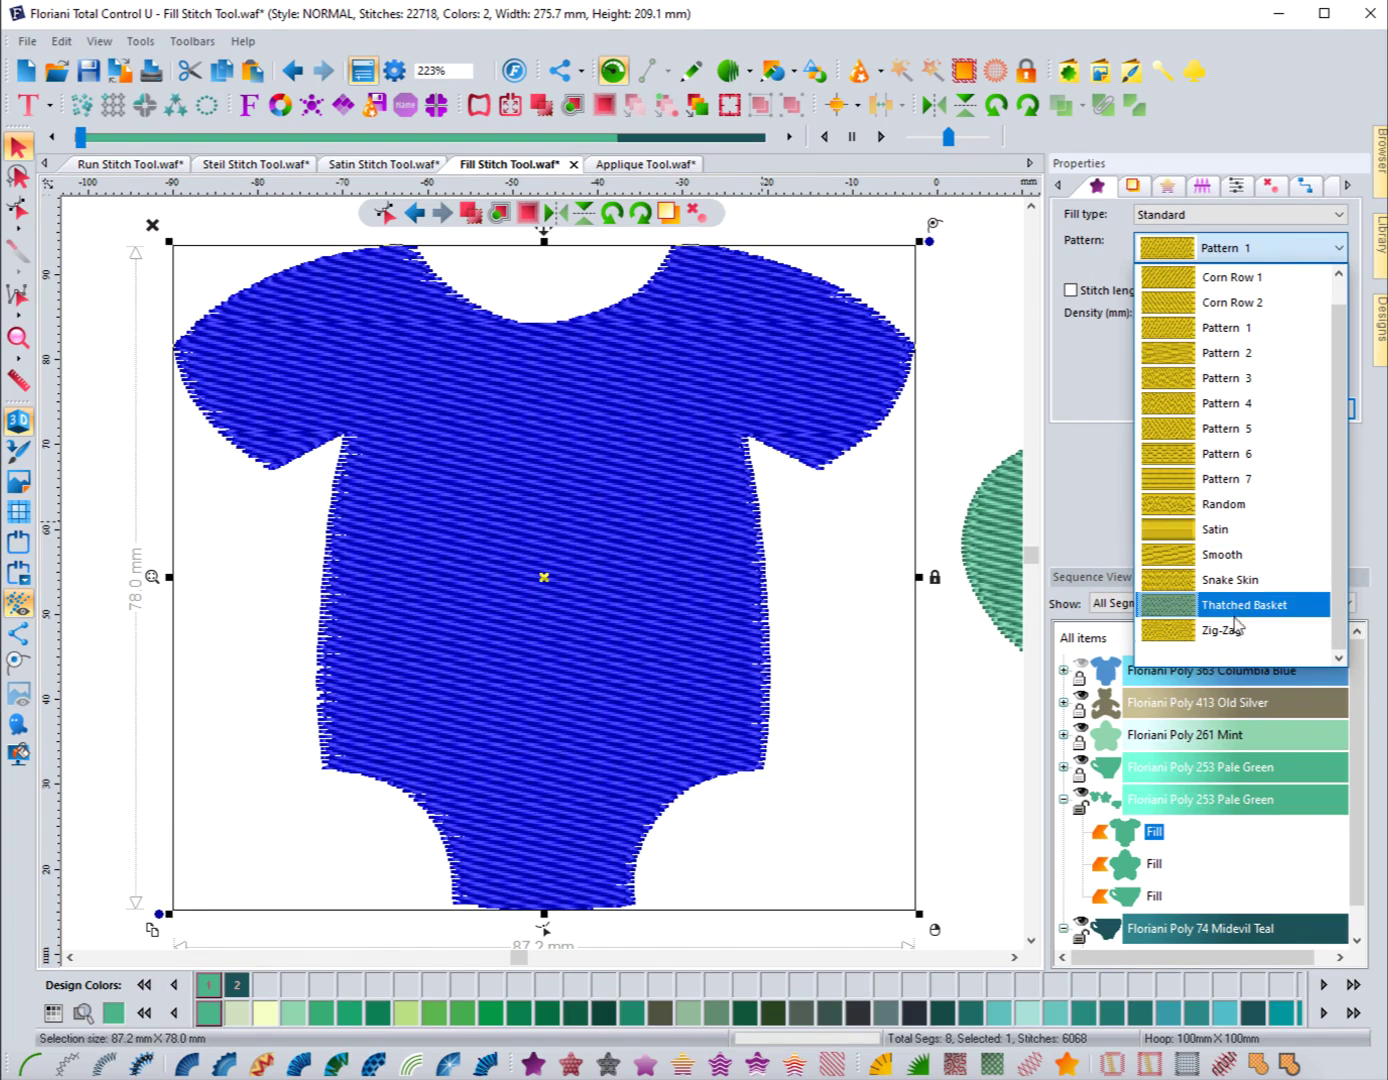
left_click(1230, 504)
left_click(1319, 408)
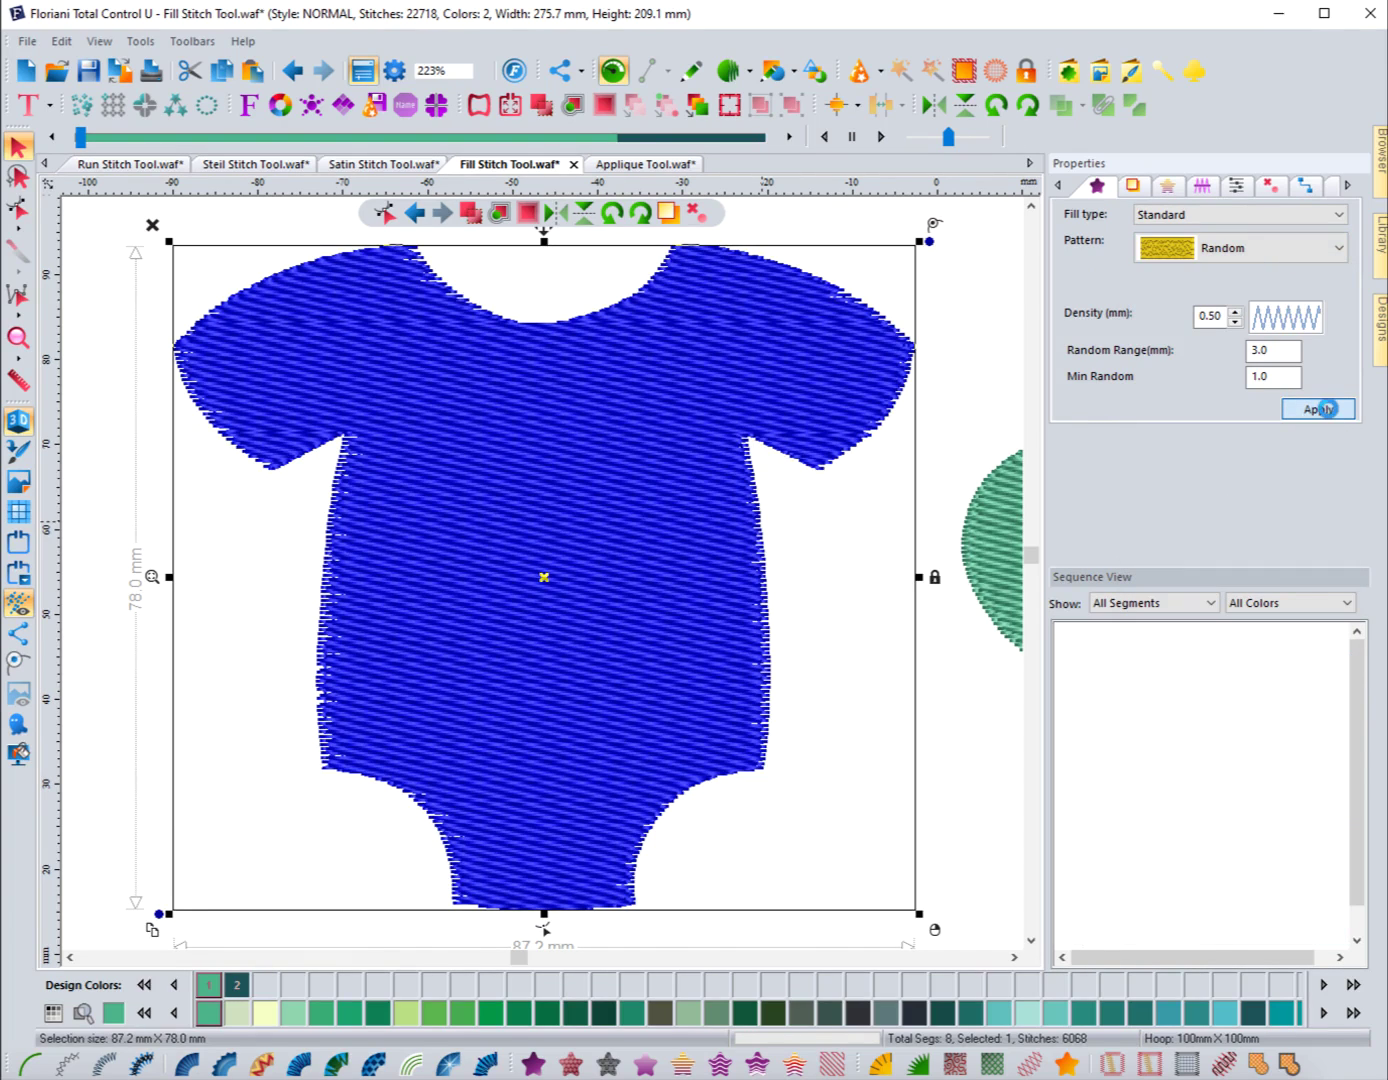
left_click(859, 531)
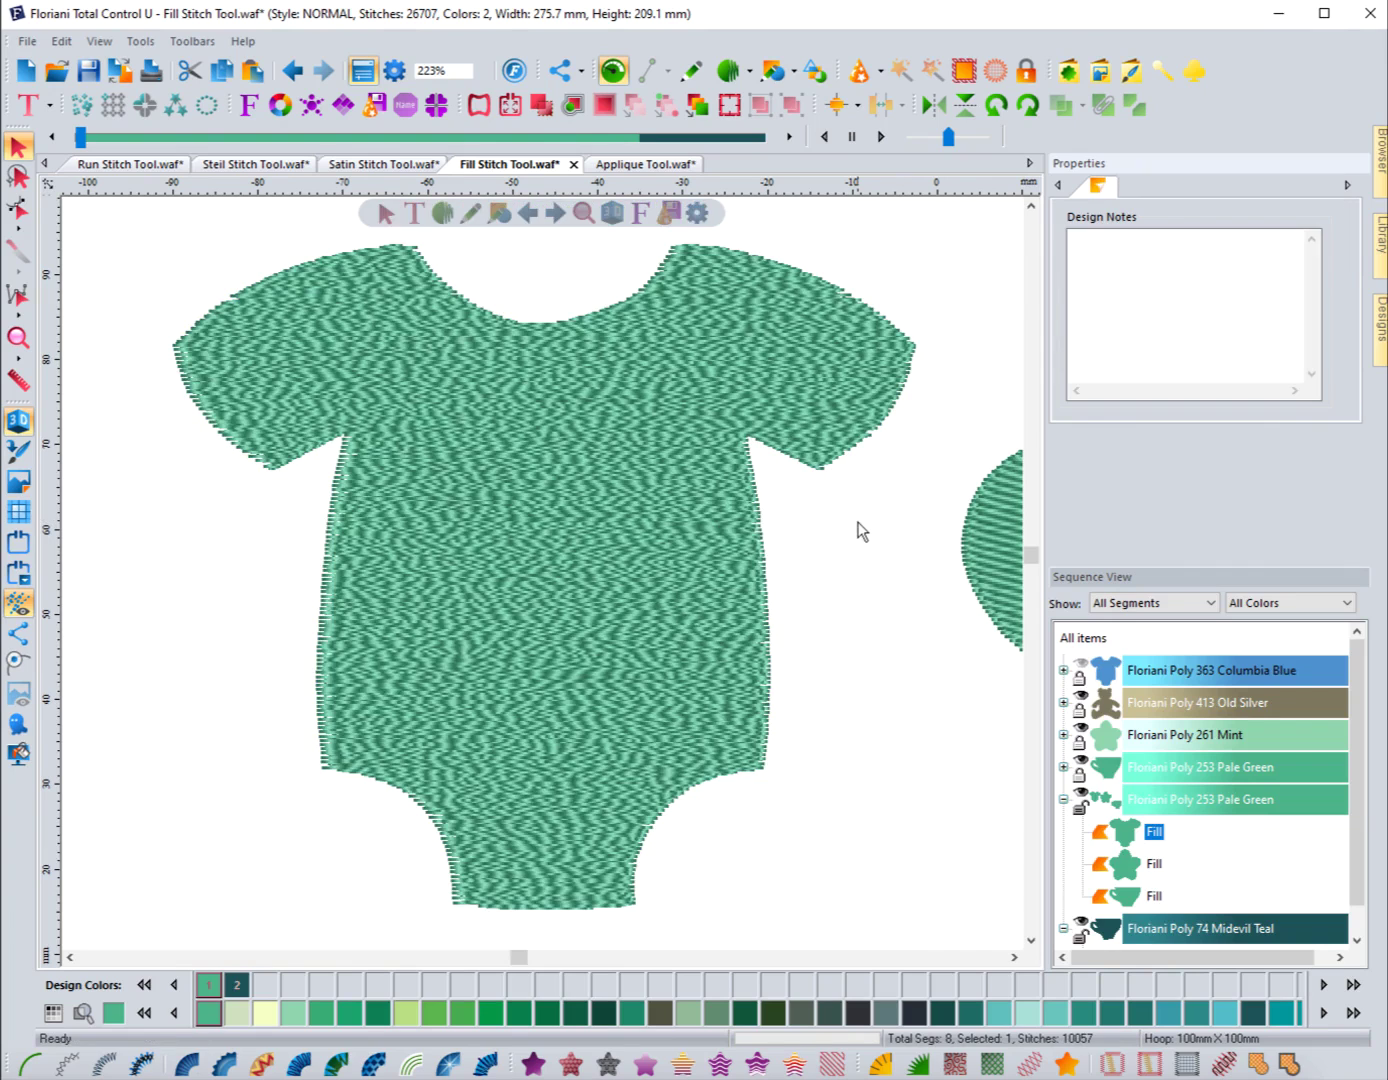
Reselect the onesie and replace the Random pattern with Pattern 1.
left_click(764, 518)
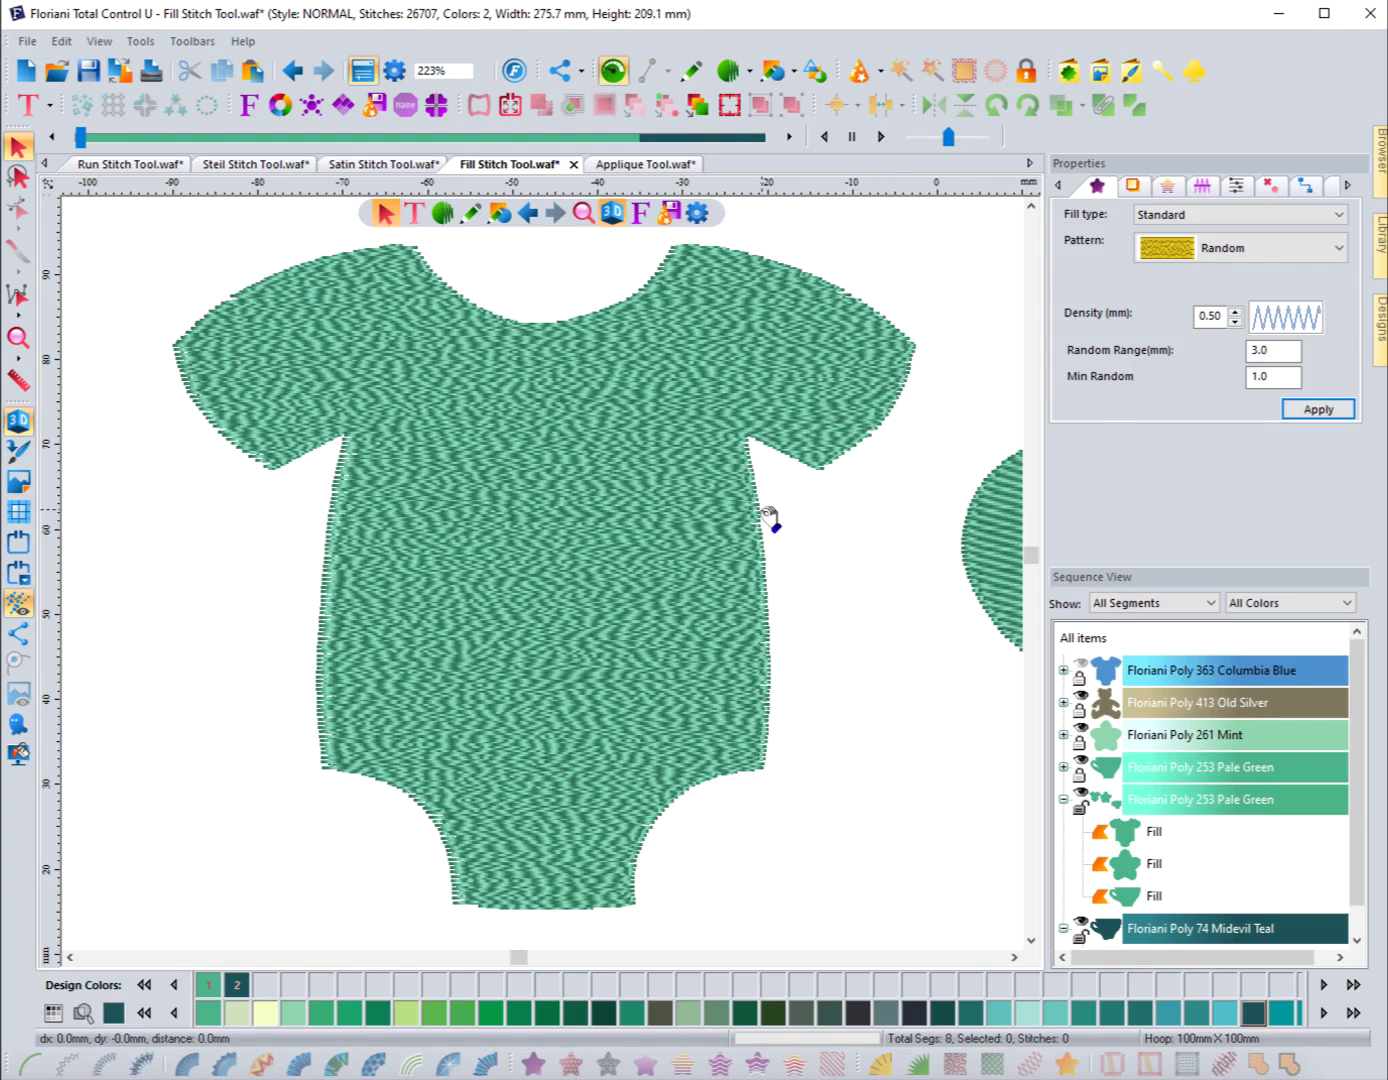
left_click(1223, 248)
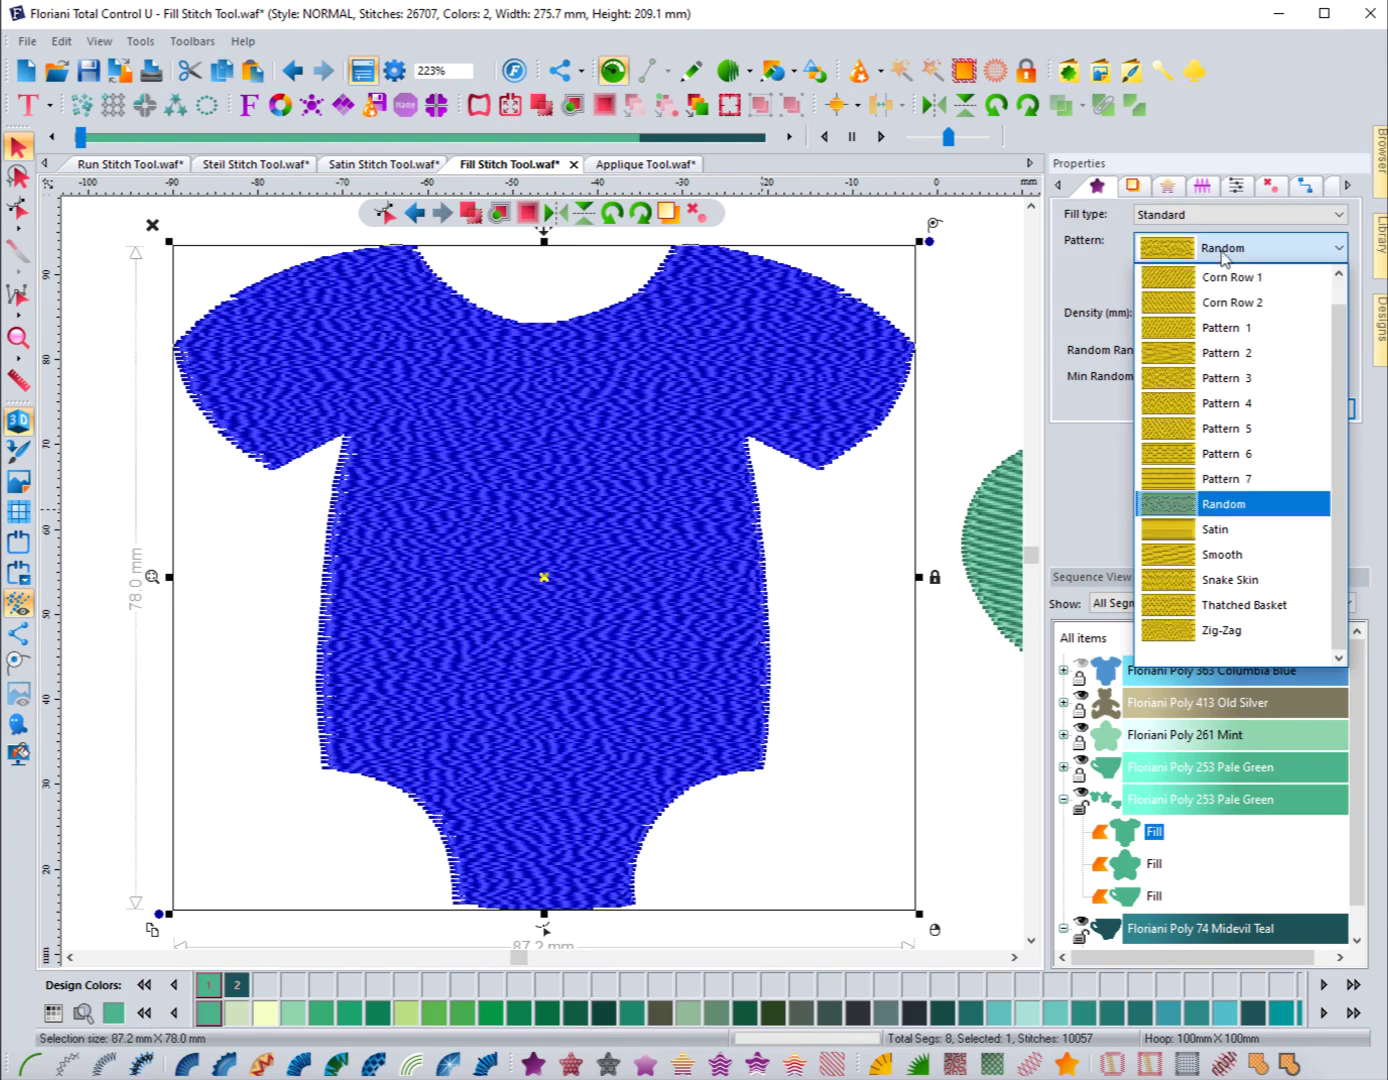
left_click(1223, 327)
left_click(1303, 407)
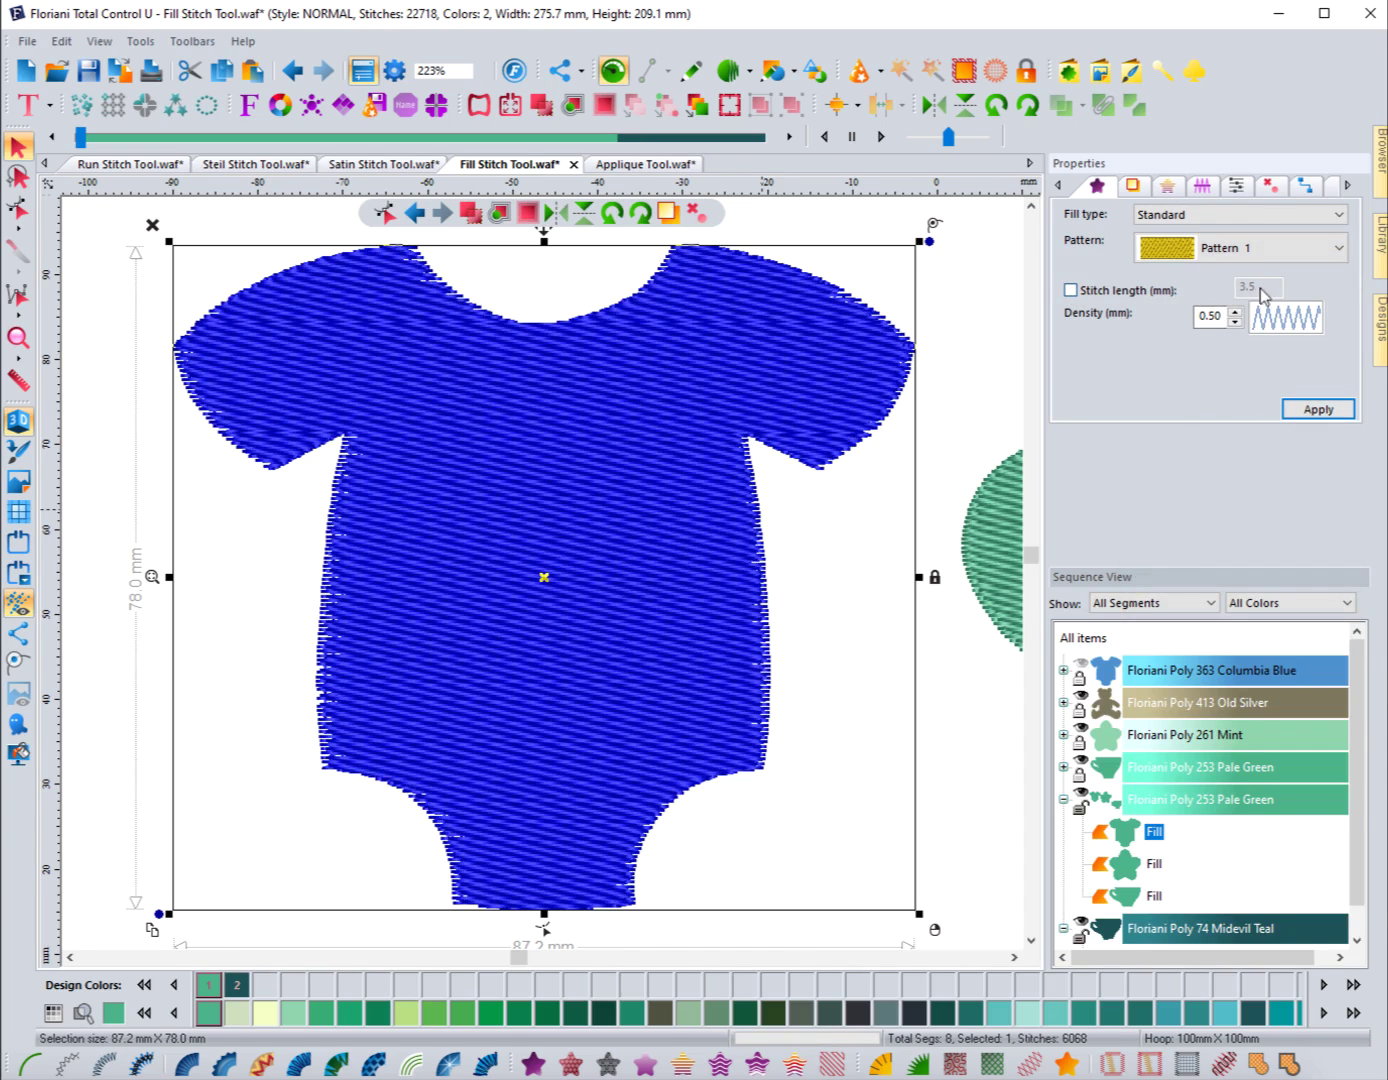
Enable a custom stitch length of 4.0 mm for the onesie fill, apply it and deselect the shape.
left_click(1071, 291)
left_click_drag(1254, 288, 1186, 287)
left_click(1317, 409)
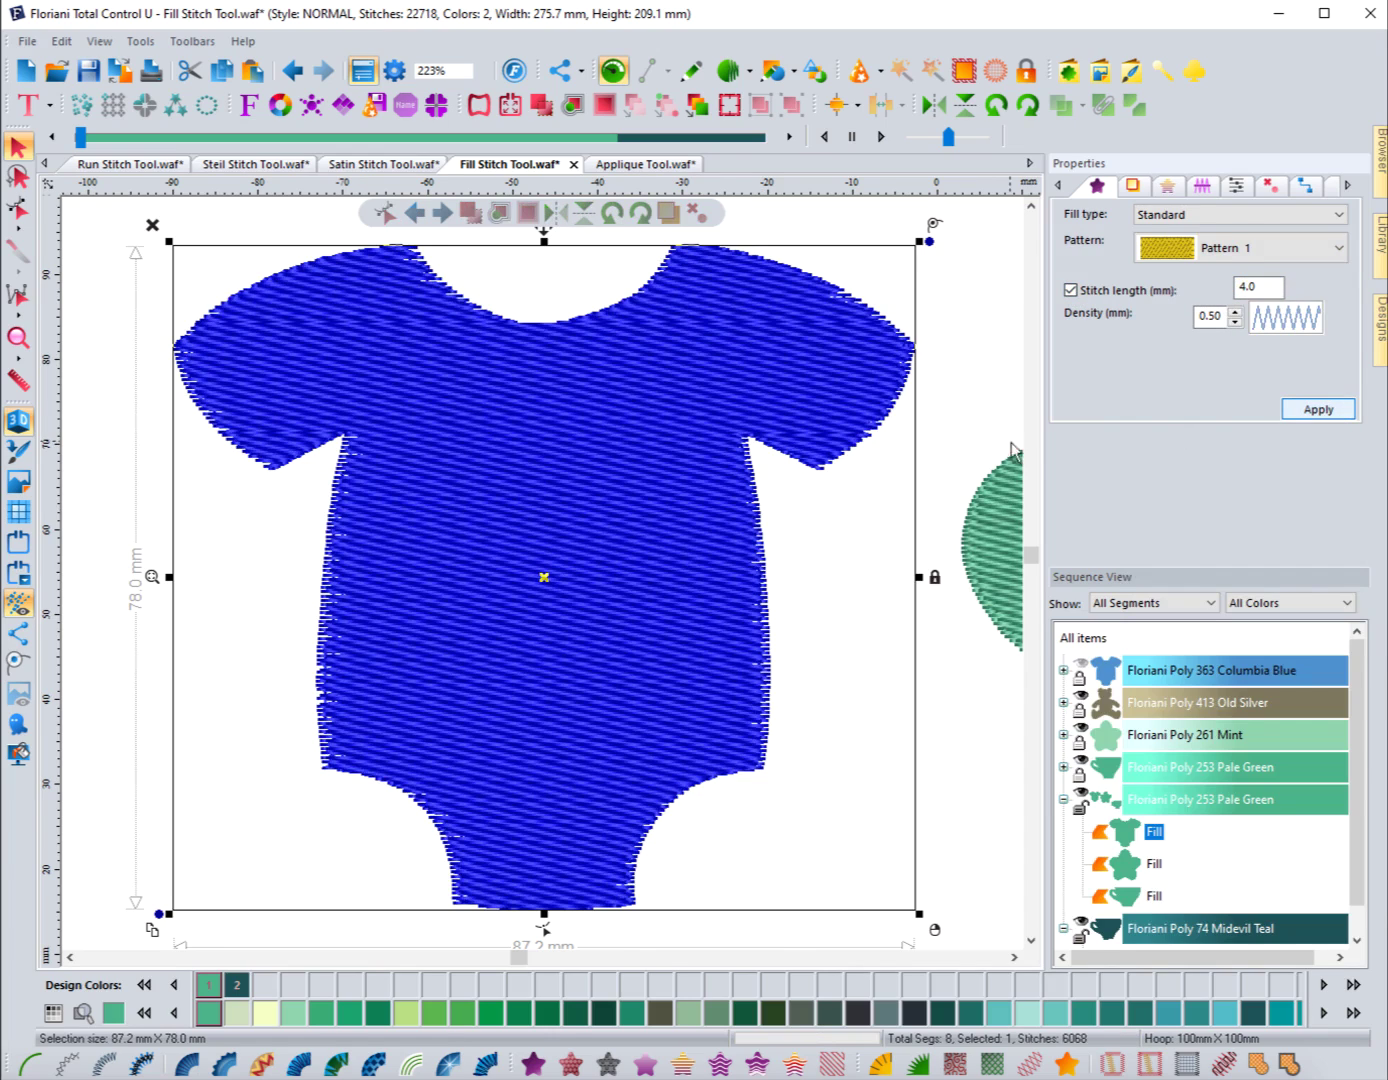
left_click(966, 430)
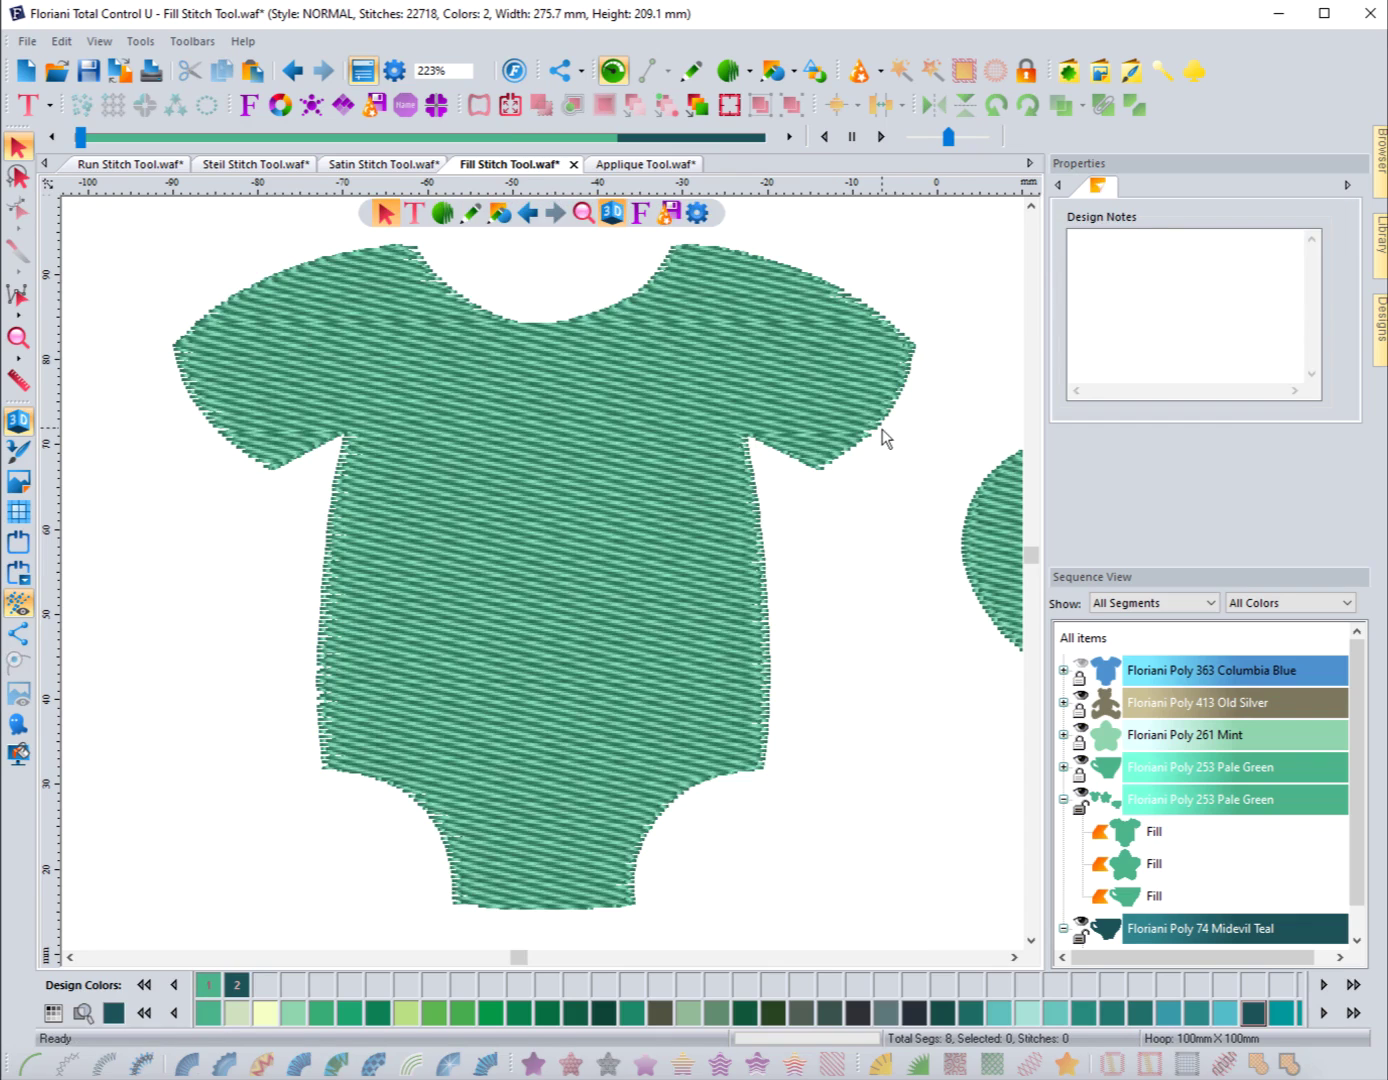
Set the onesie fill's density to 0.40 mm, apply it and clear the selection.
left_click(675, 449)
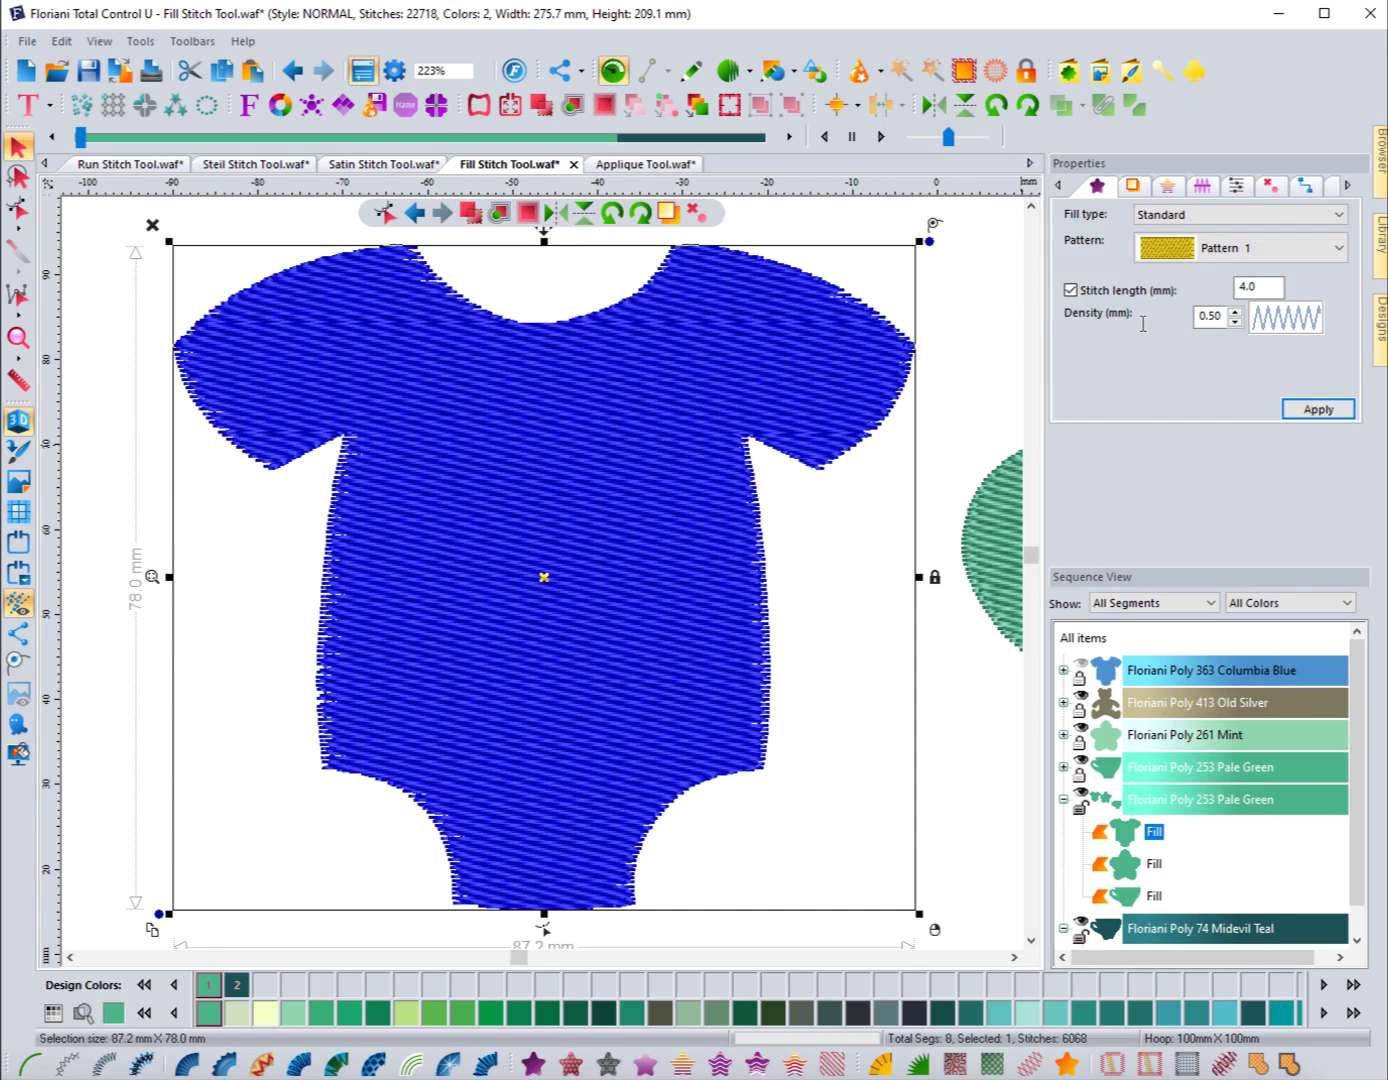
left_click(1237, 323)
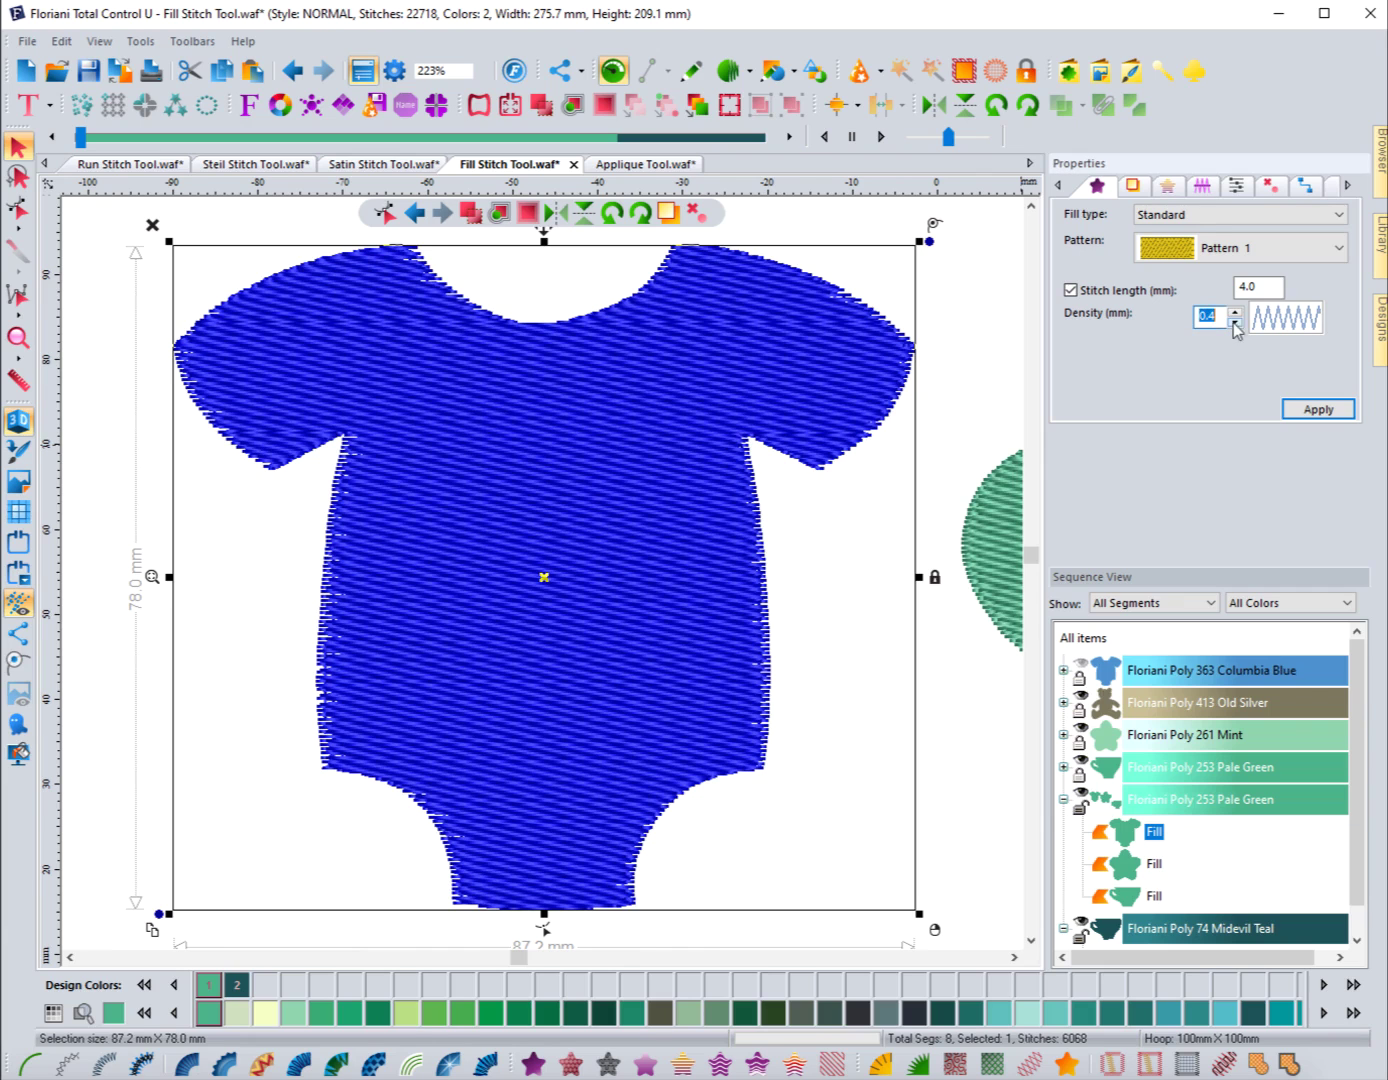
left_click(1318, 409)
left_click(942, 378)
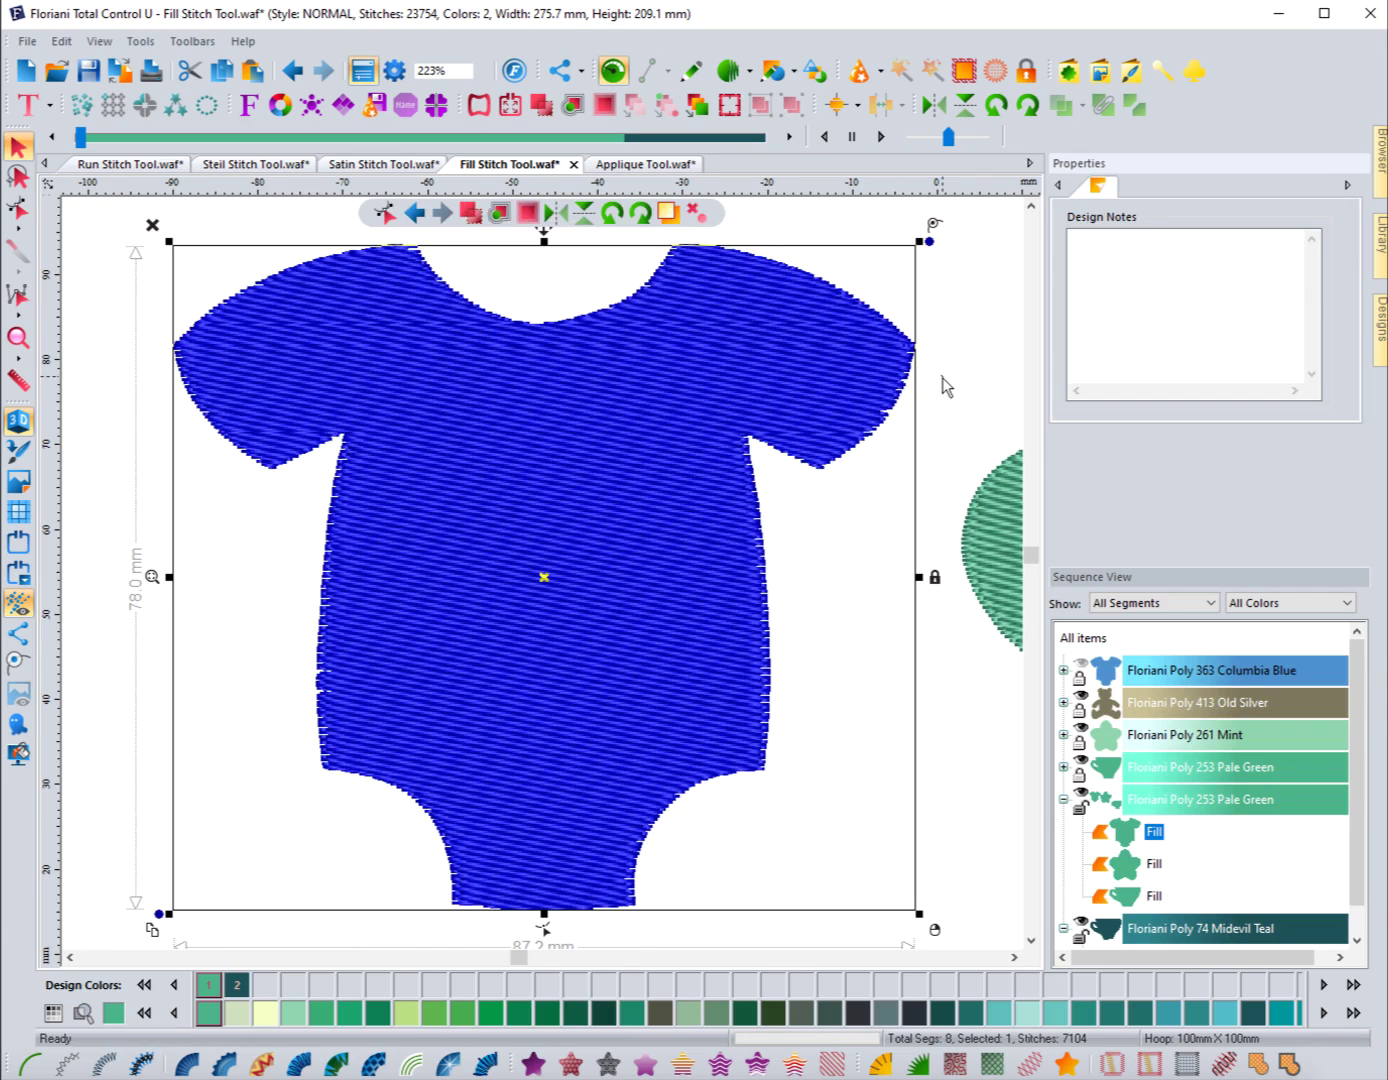
Replace the onesie fill's Perpendicular underlay with Contour, apply it and preview the stitch-out sequence.
left_click(913, 378)
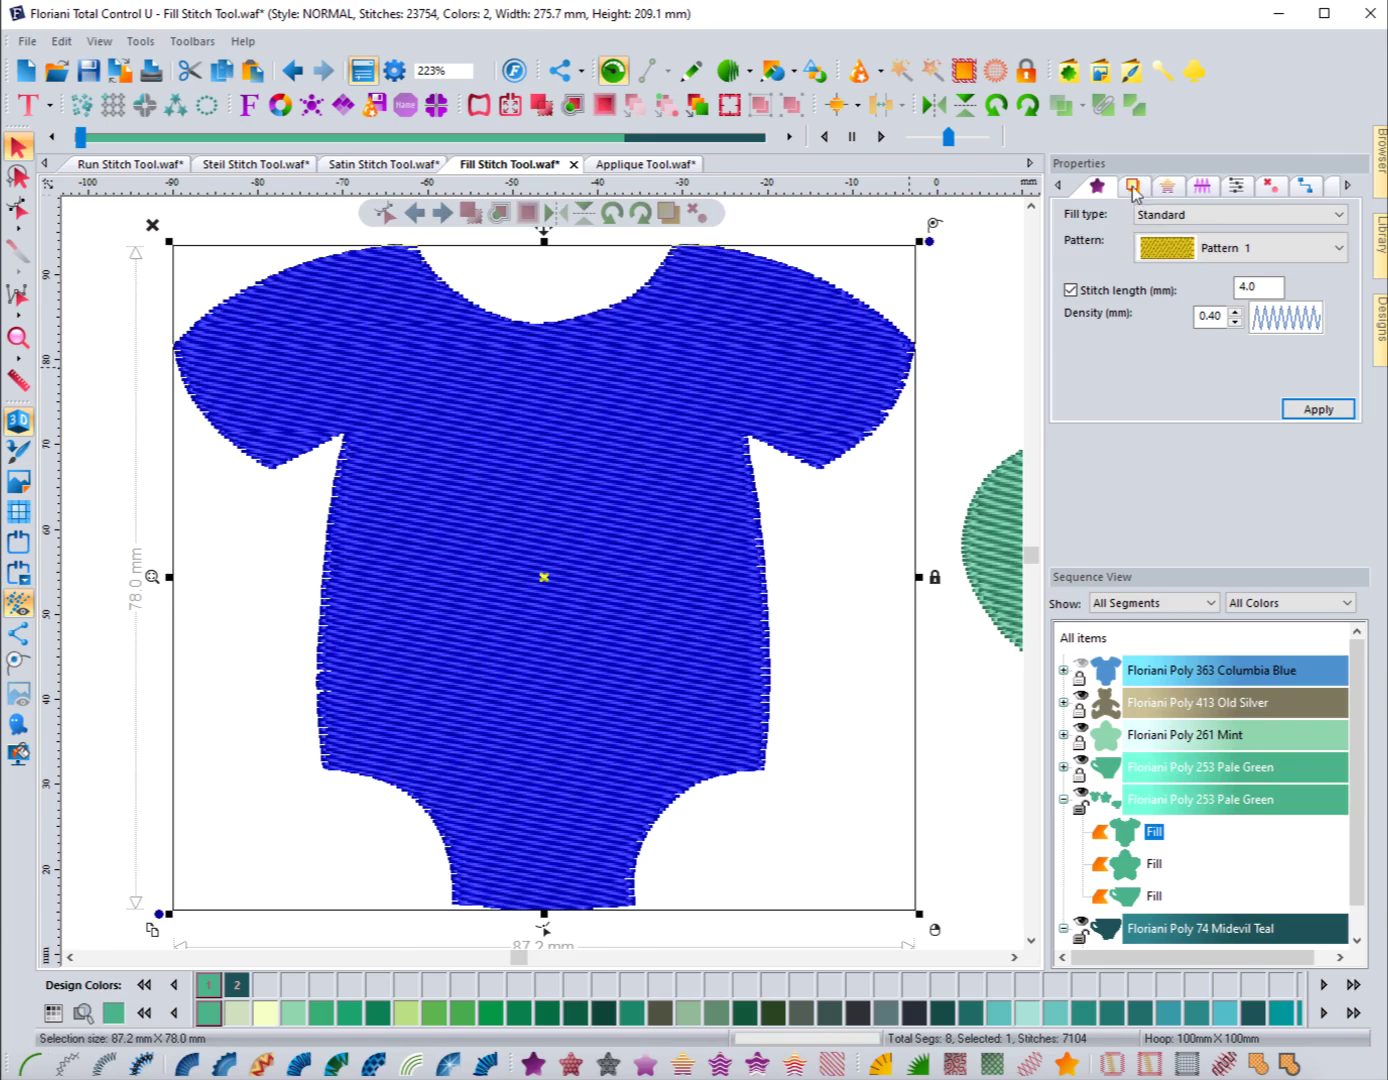
left_click(1133, 187)
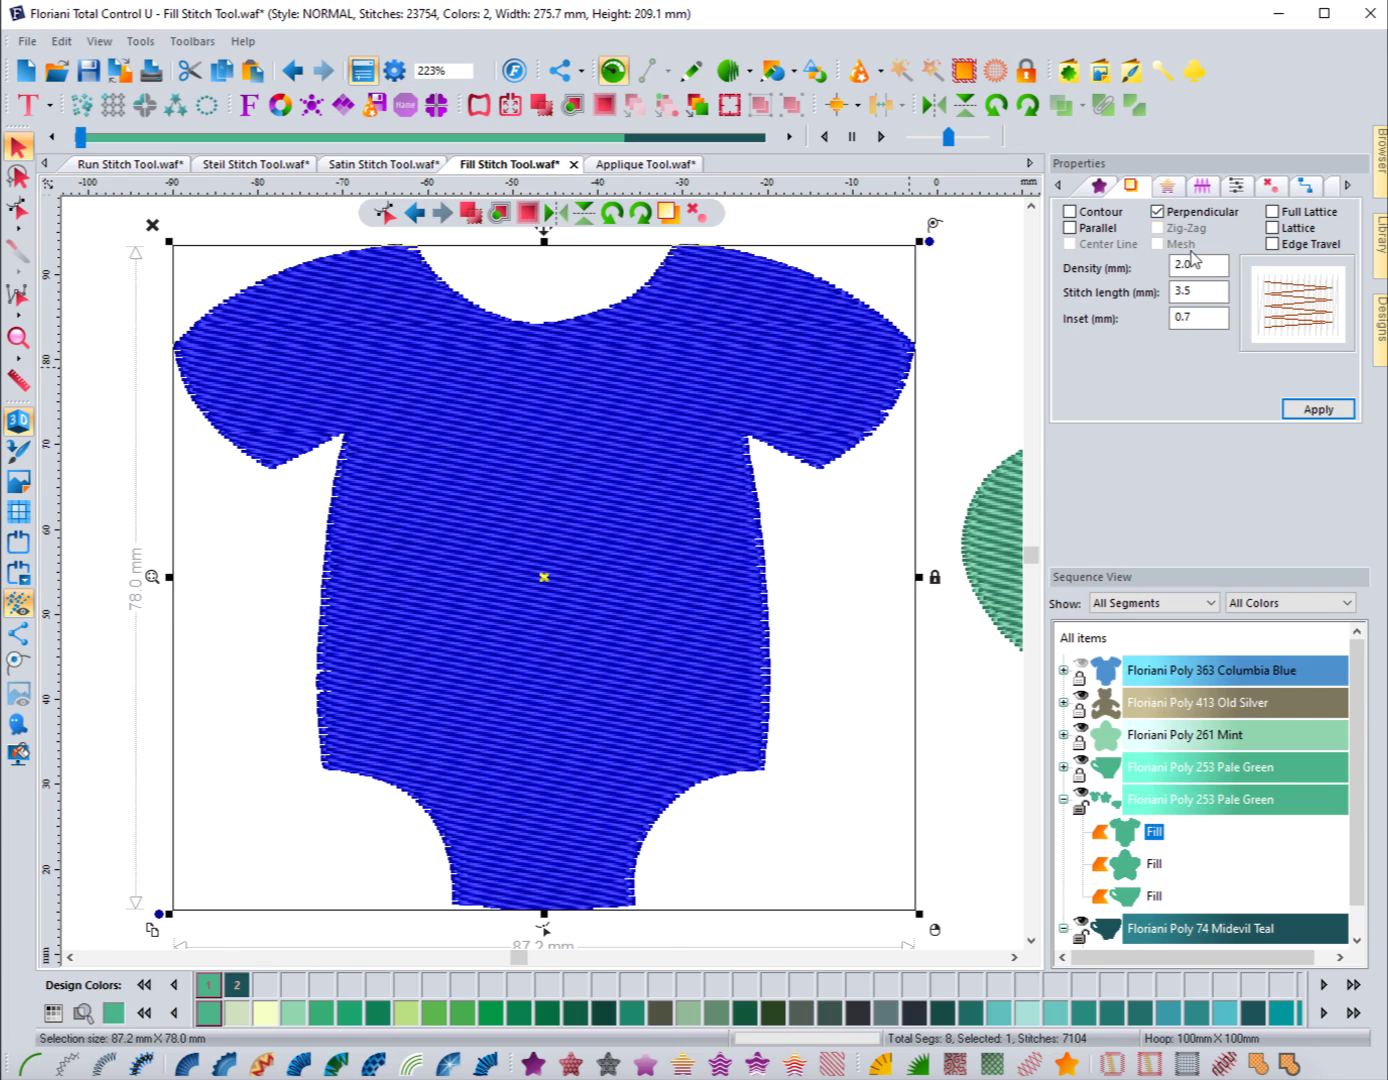
left_click(1071, 212)
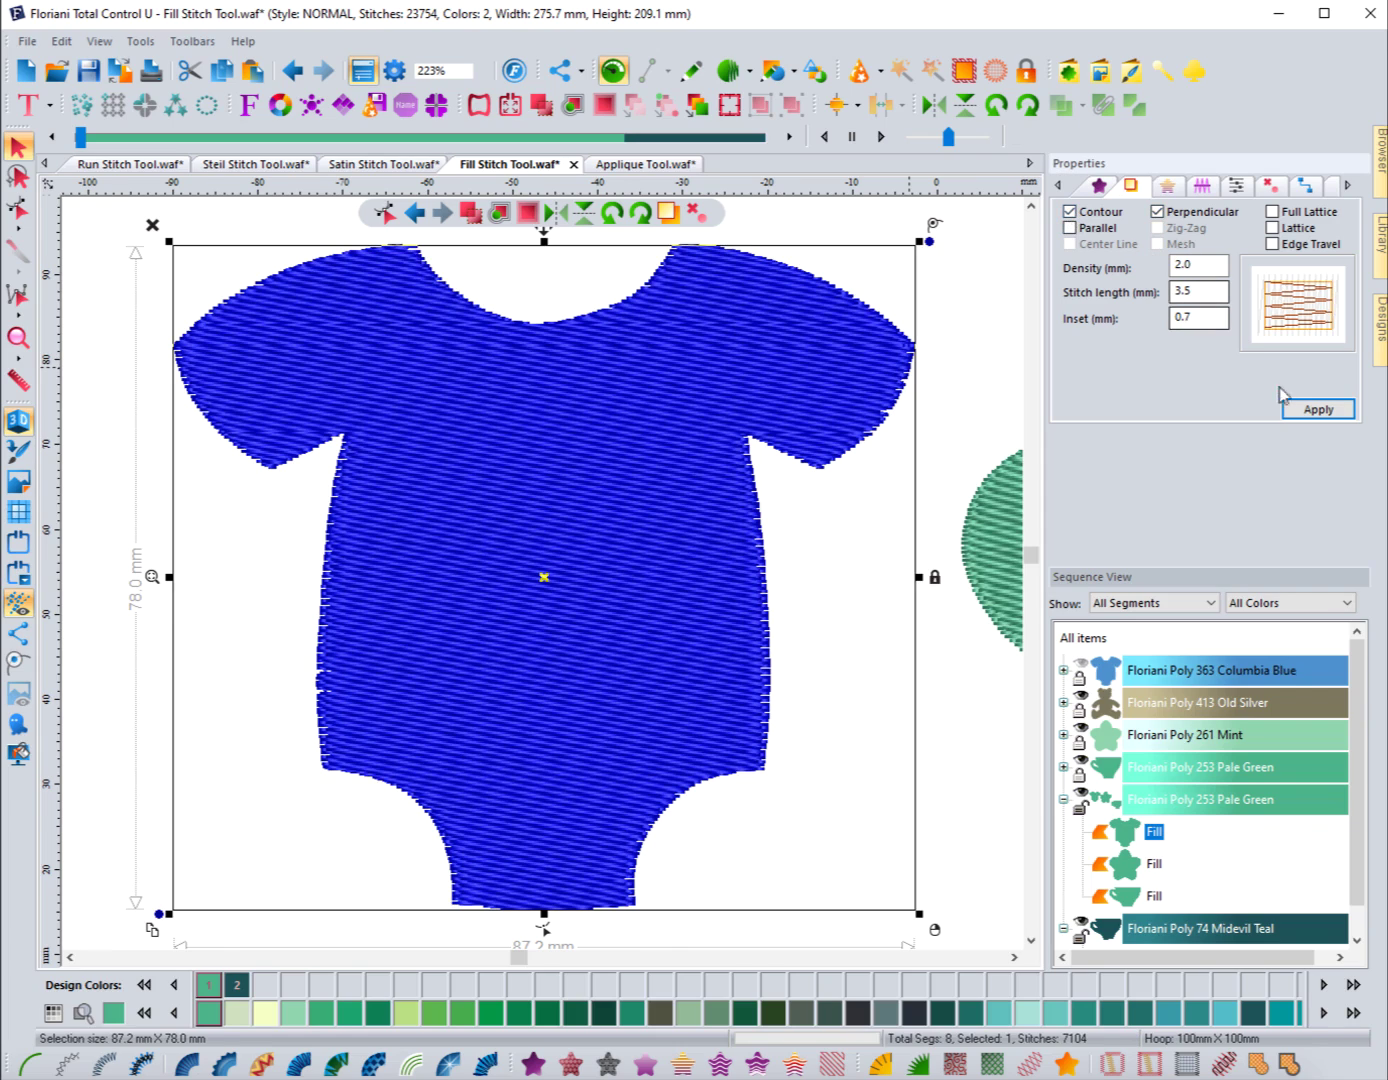
left_click(1159, 214)
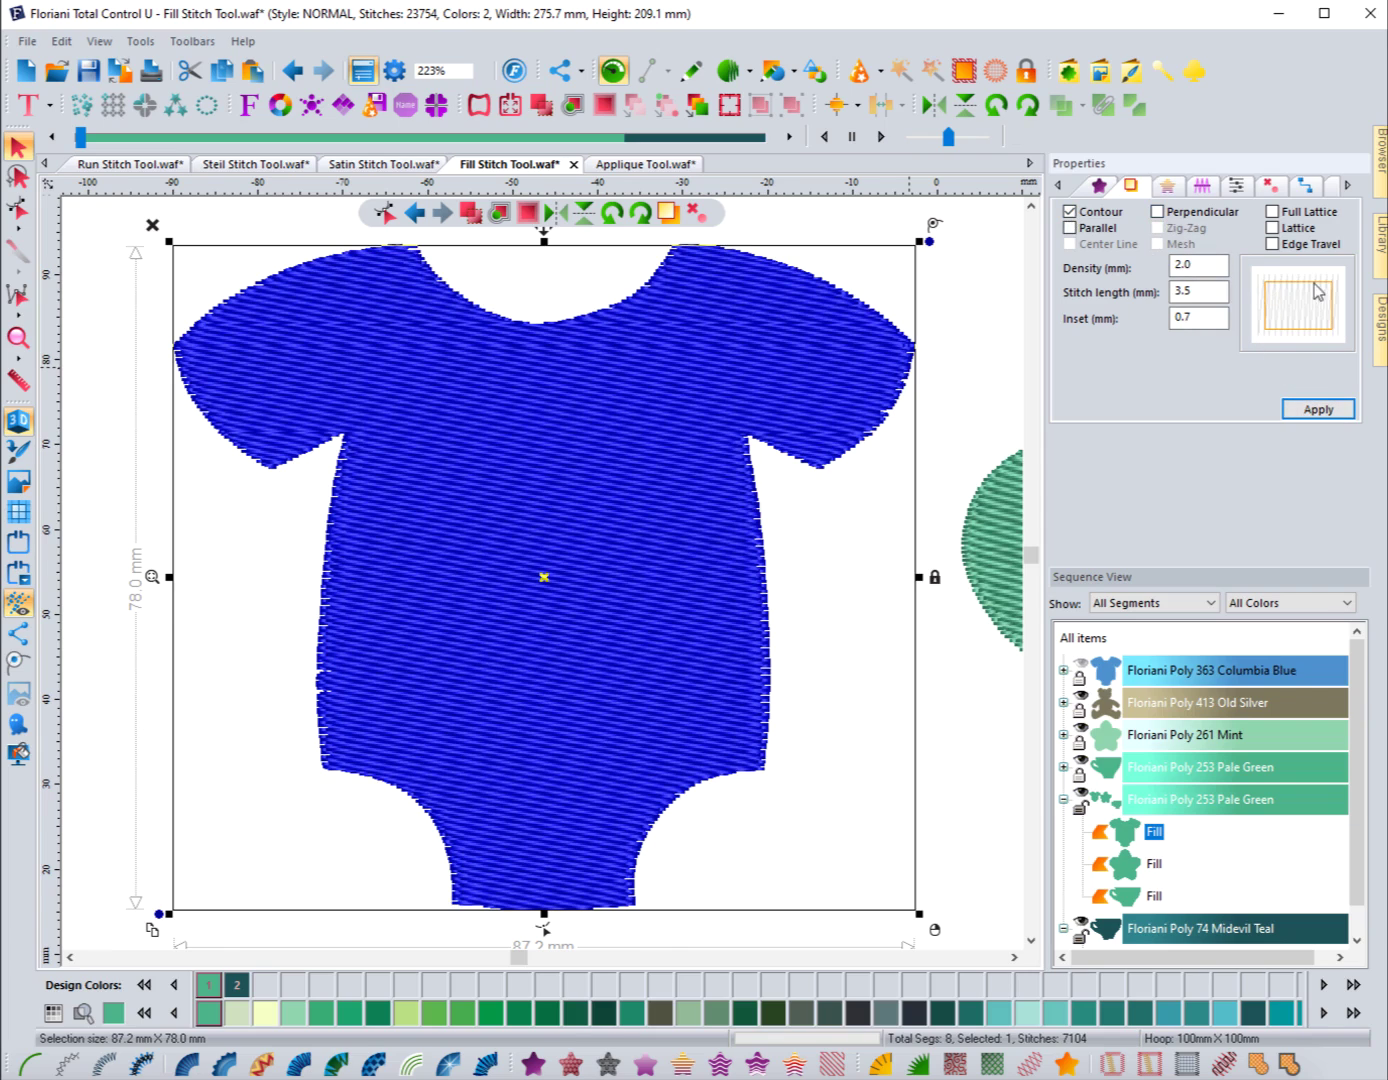
left_click(1319, 409)
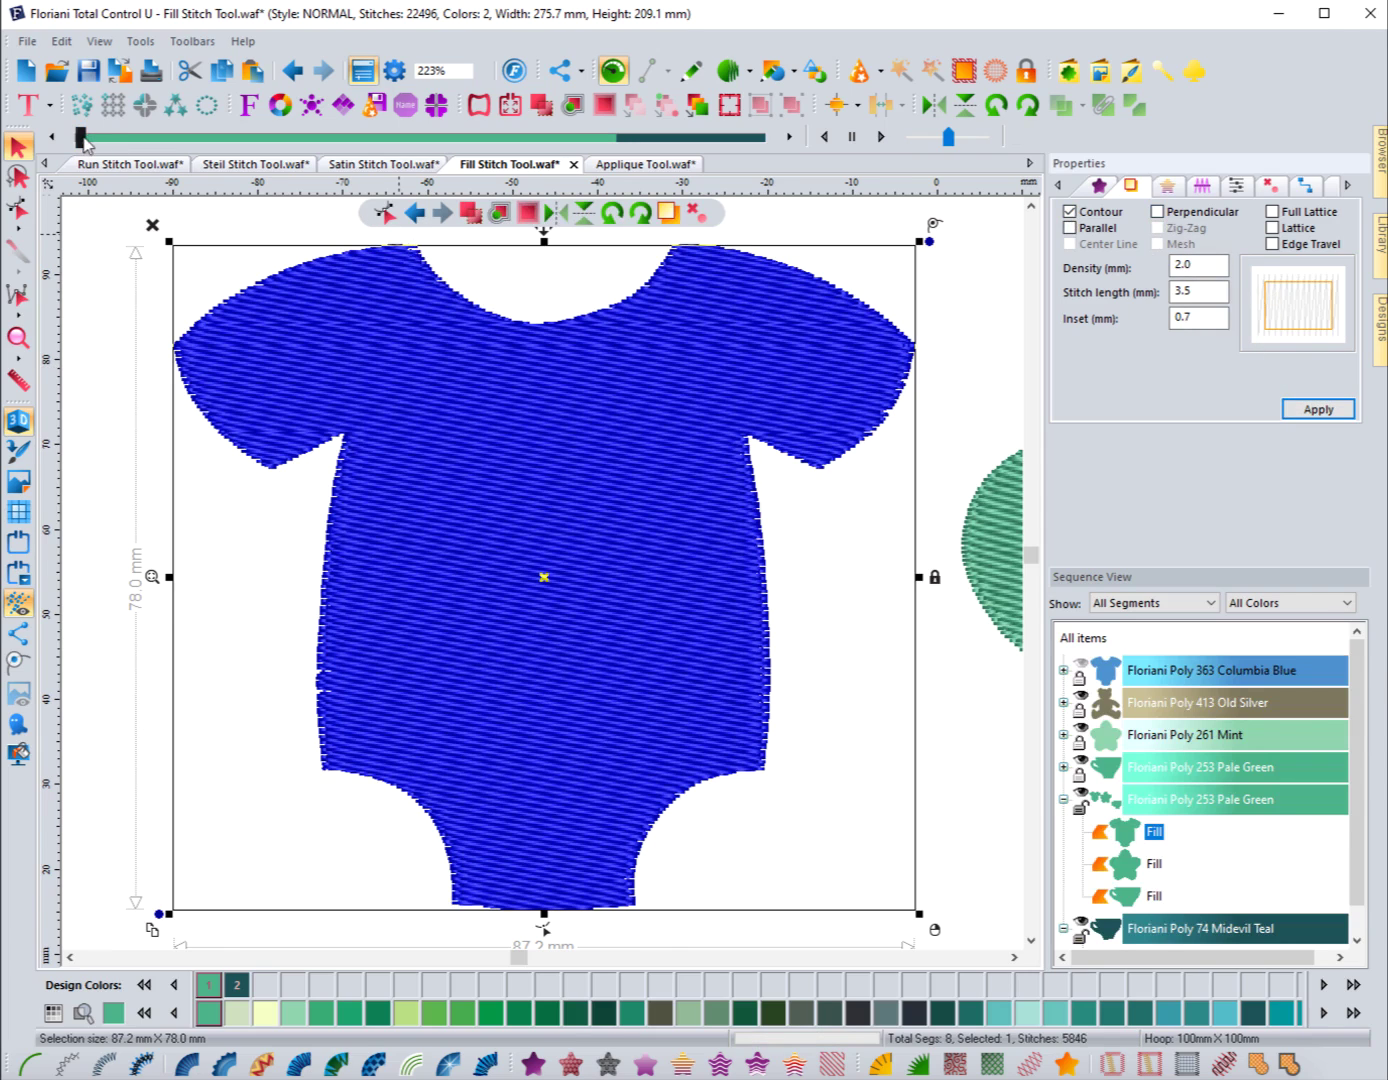
mouse_move(86, 140)
left_mouse_down()
mouse_move(123, 140)
mouse_move(78, 146)
mouse_move(88, 140)
left_mouse_up()
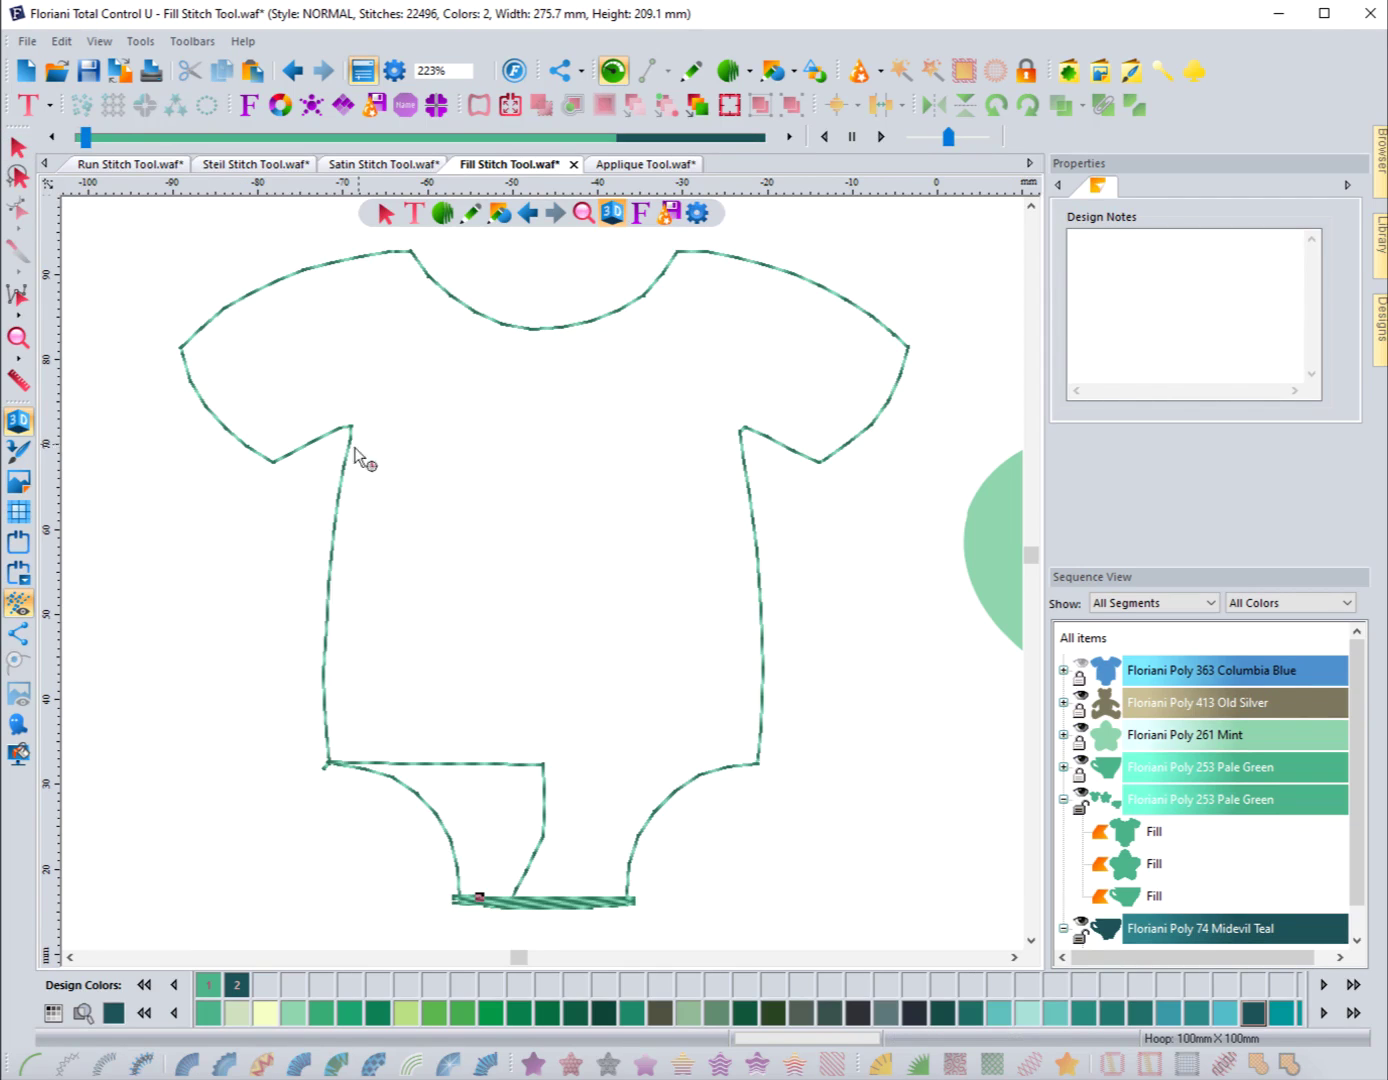
left_click(19, 148)
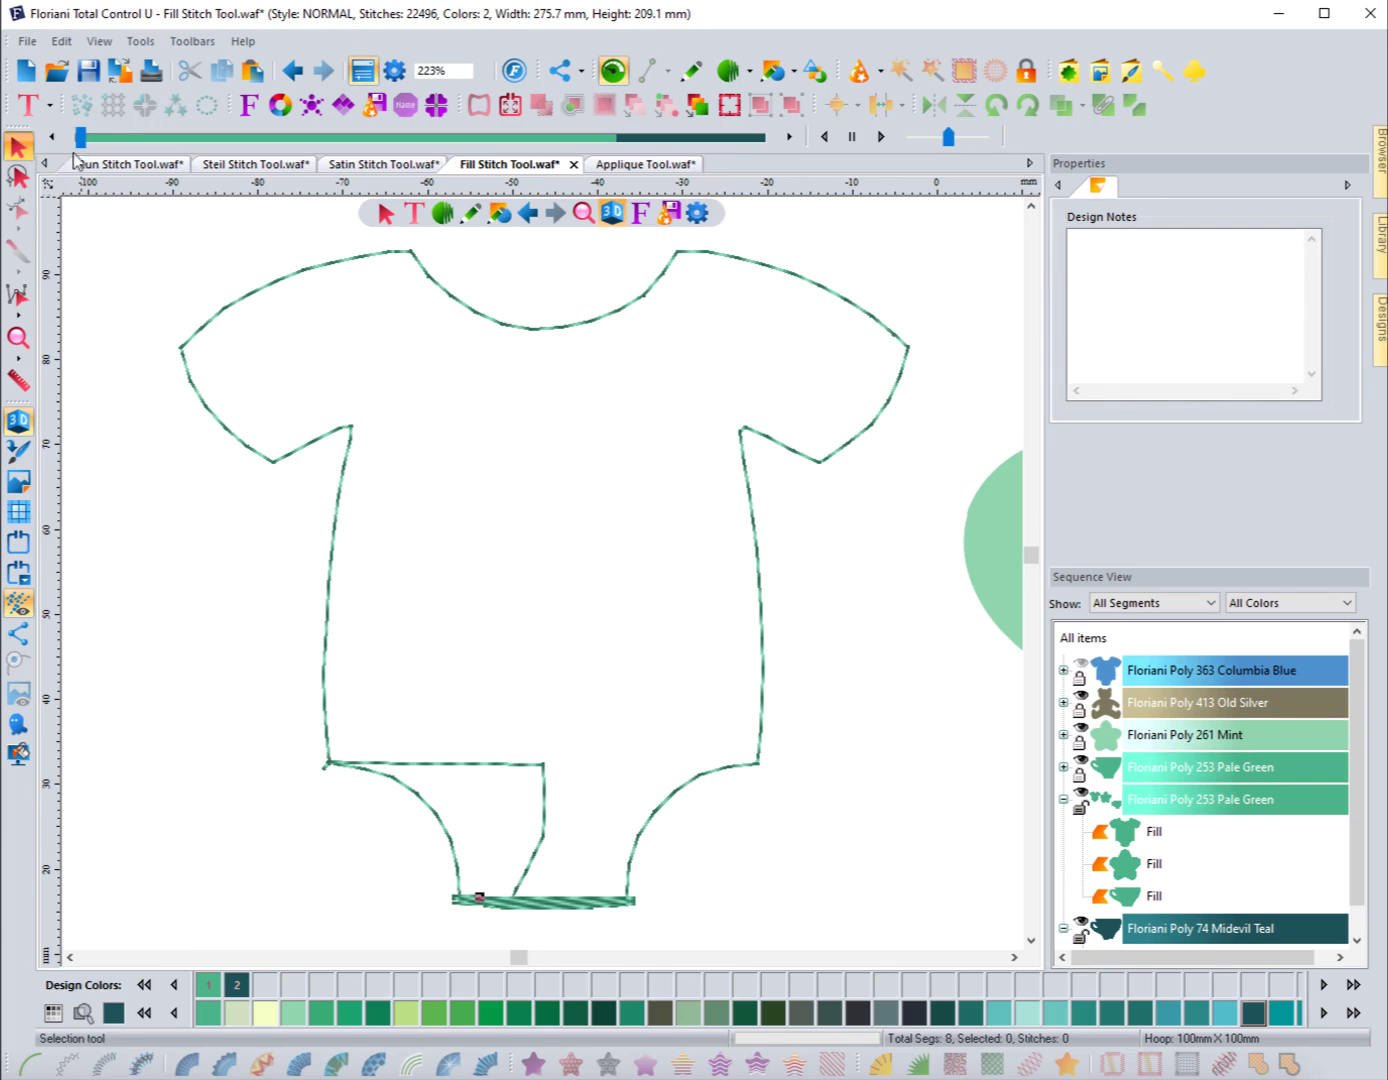
Reselect the onesie, switch its underlay from Contour to Parallel, apply it and preview the stitch-out sequence.
left_click(434, 278)
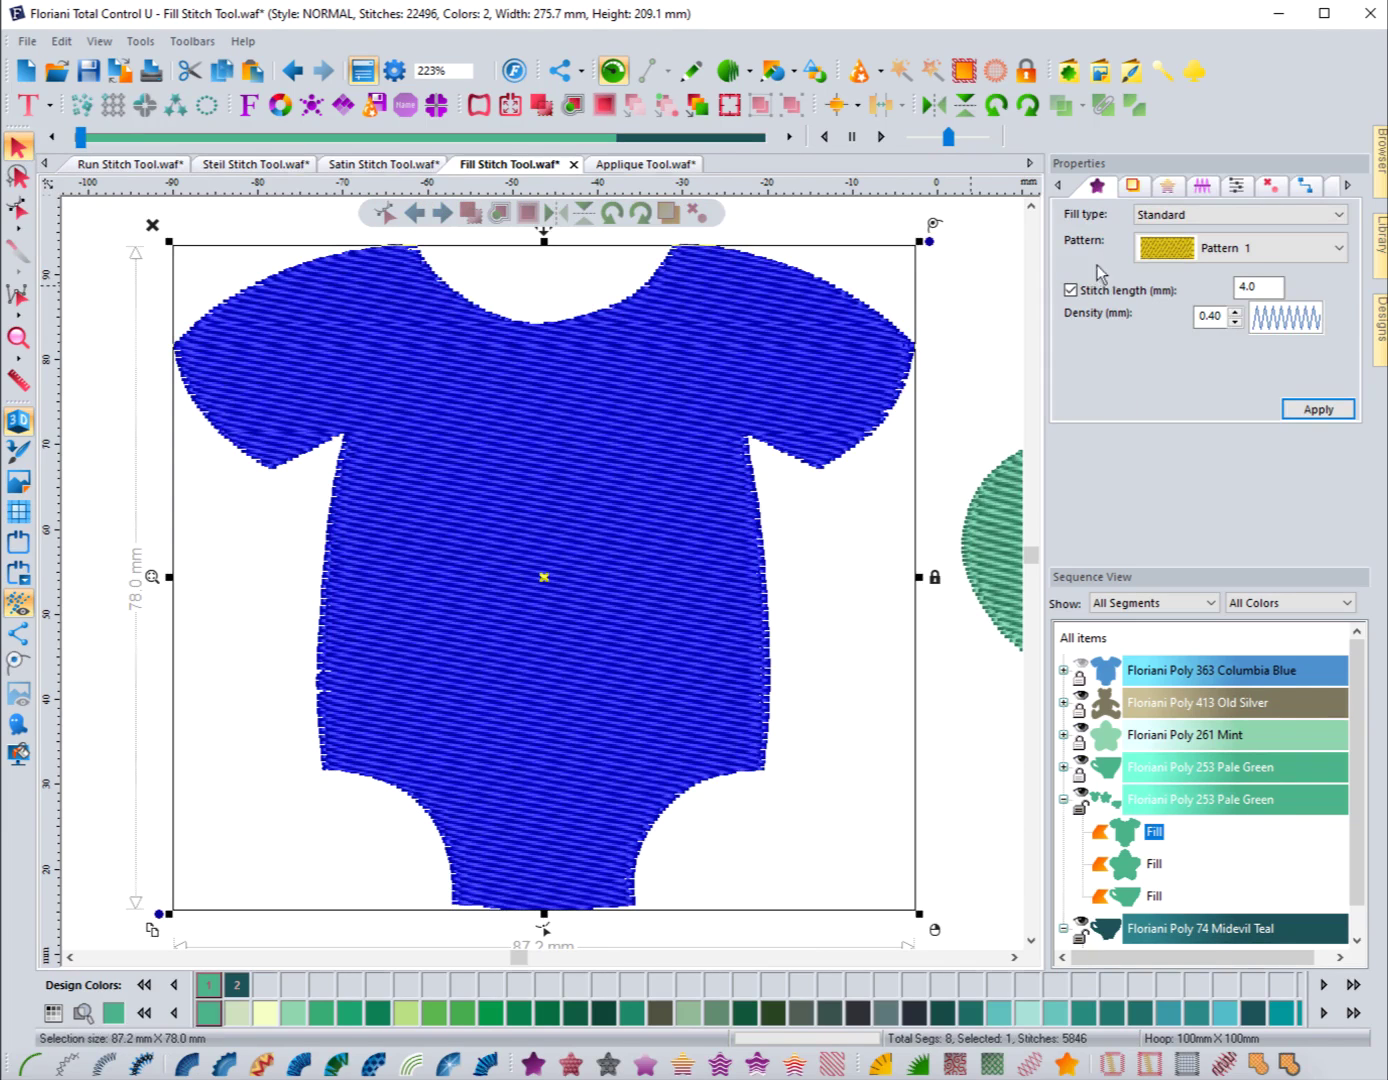
left_click(1134, 187)
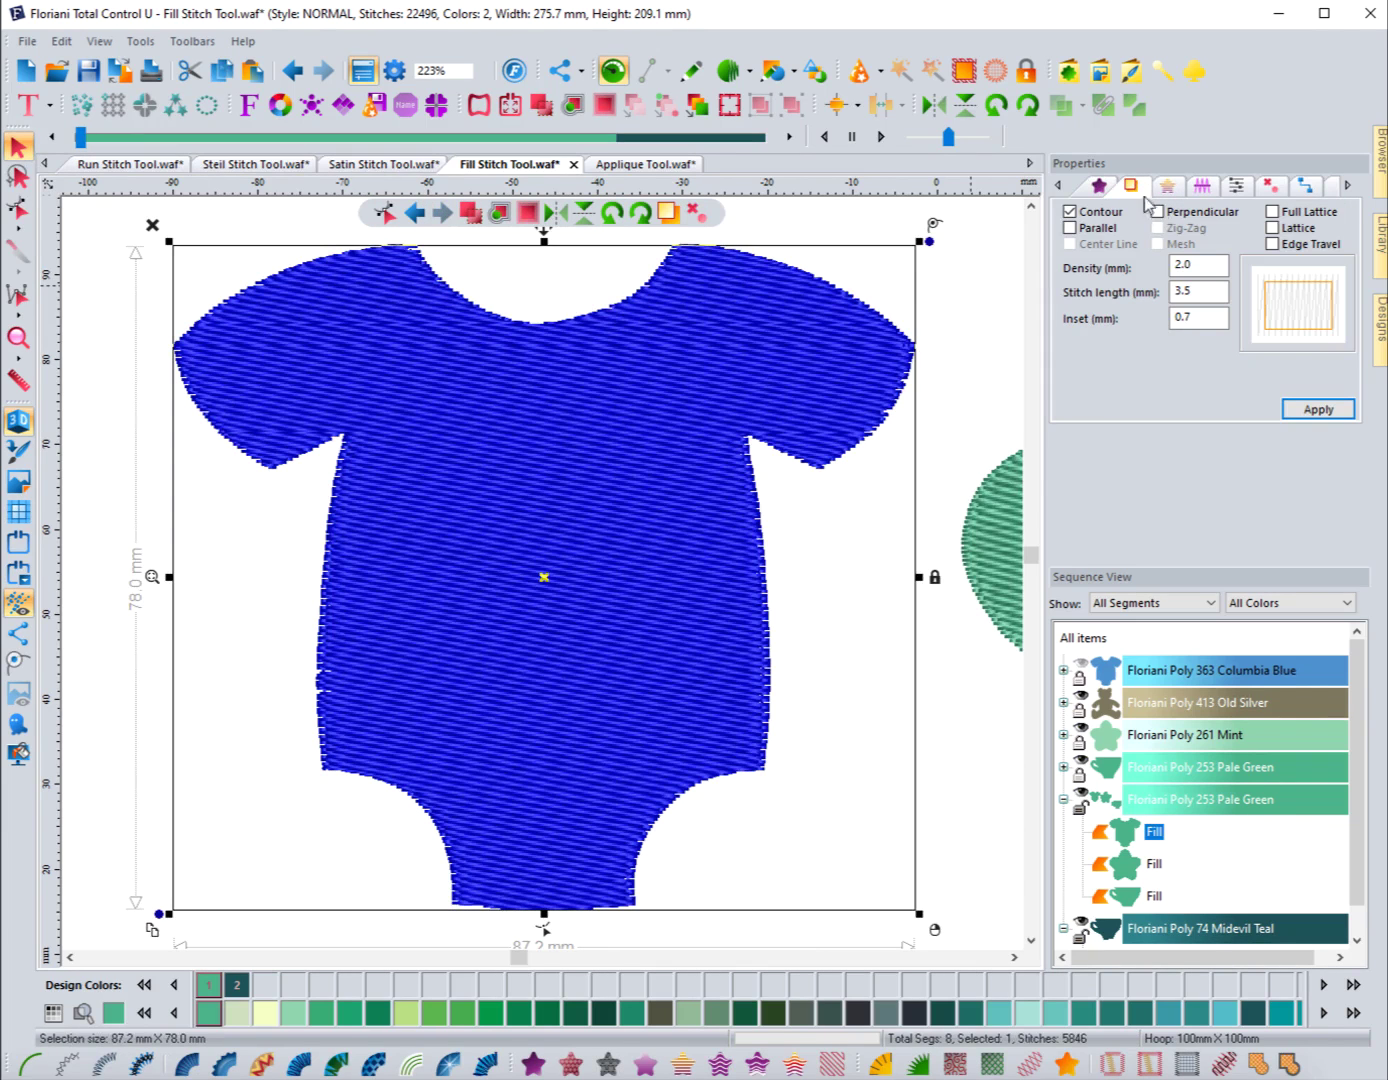
left_click(1069, 213)
left_click(1069, 228)
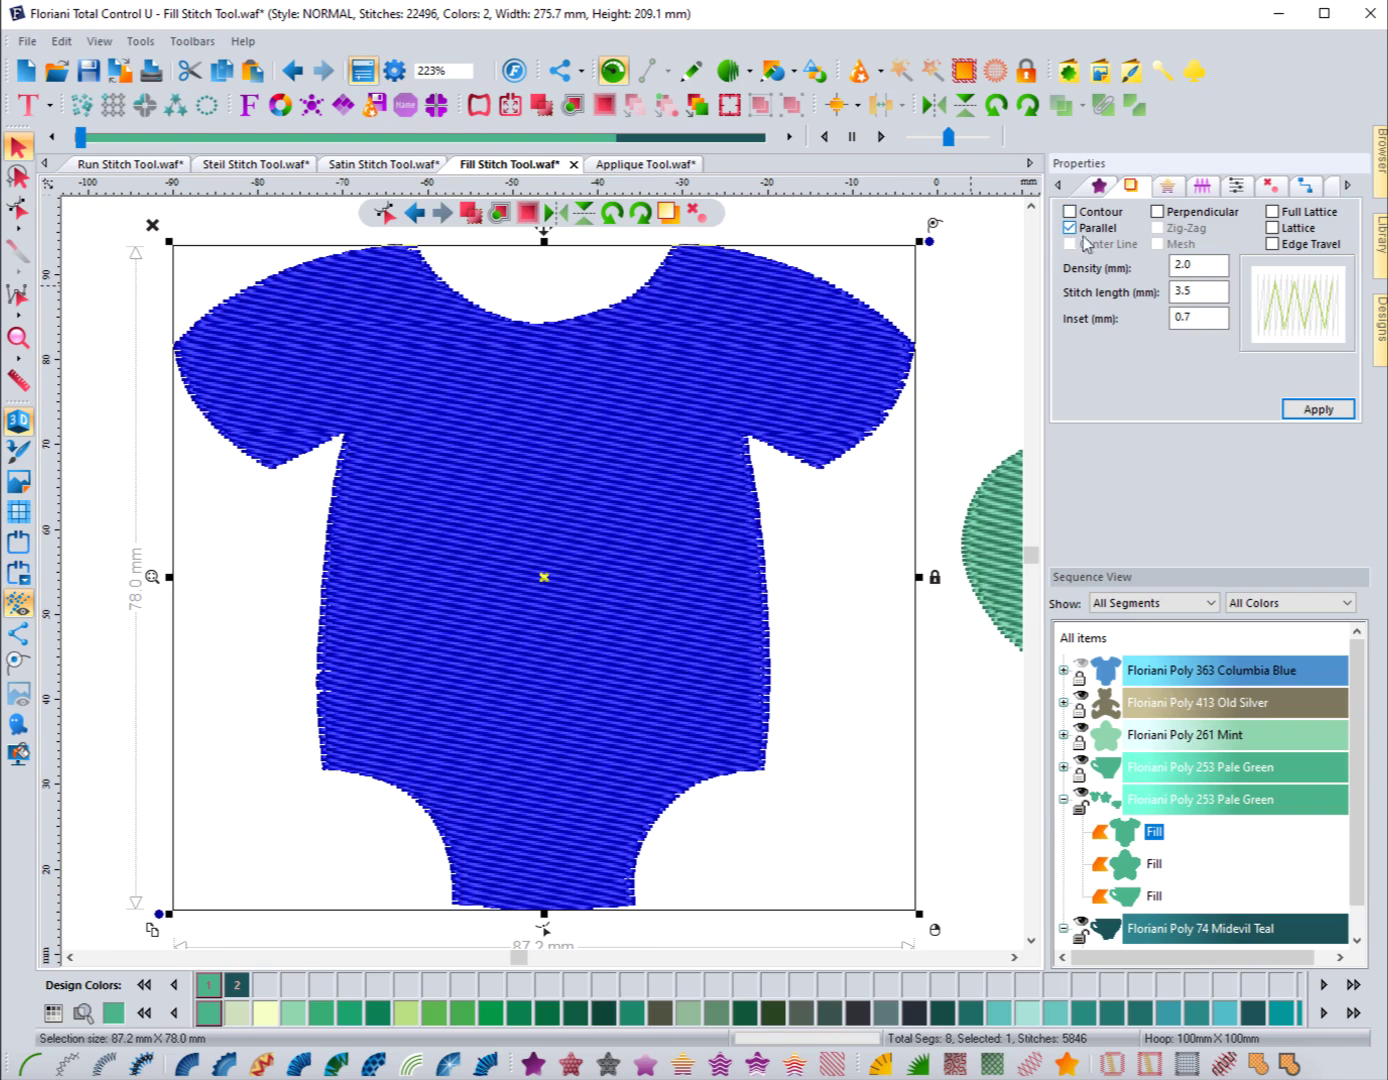
left_click(1300, 409)
left_click_drag(84, 138, 270, 148)
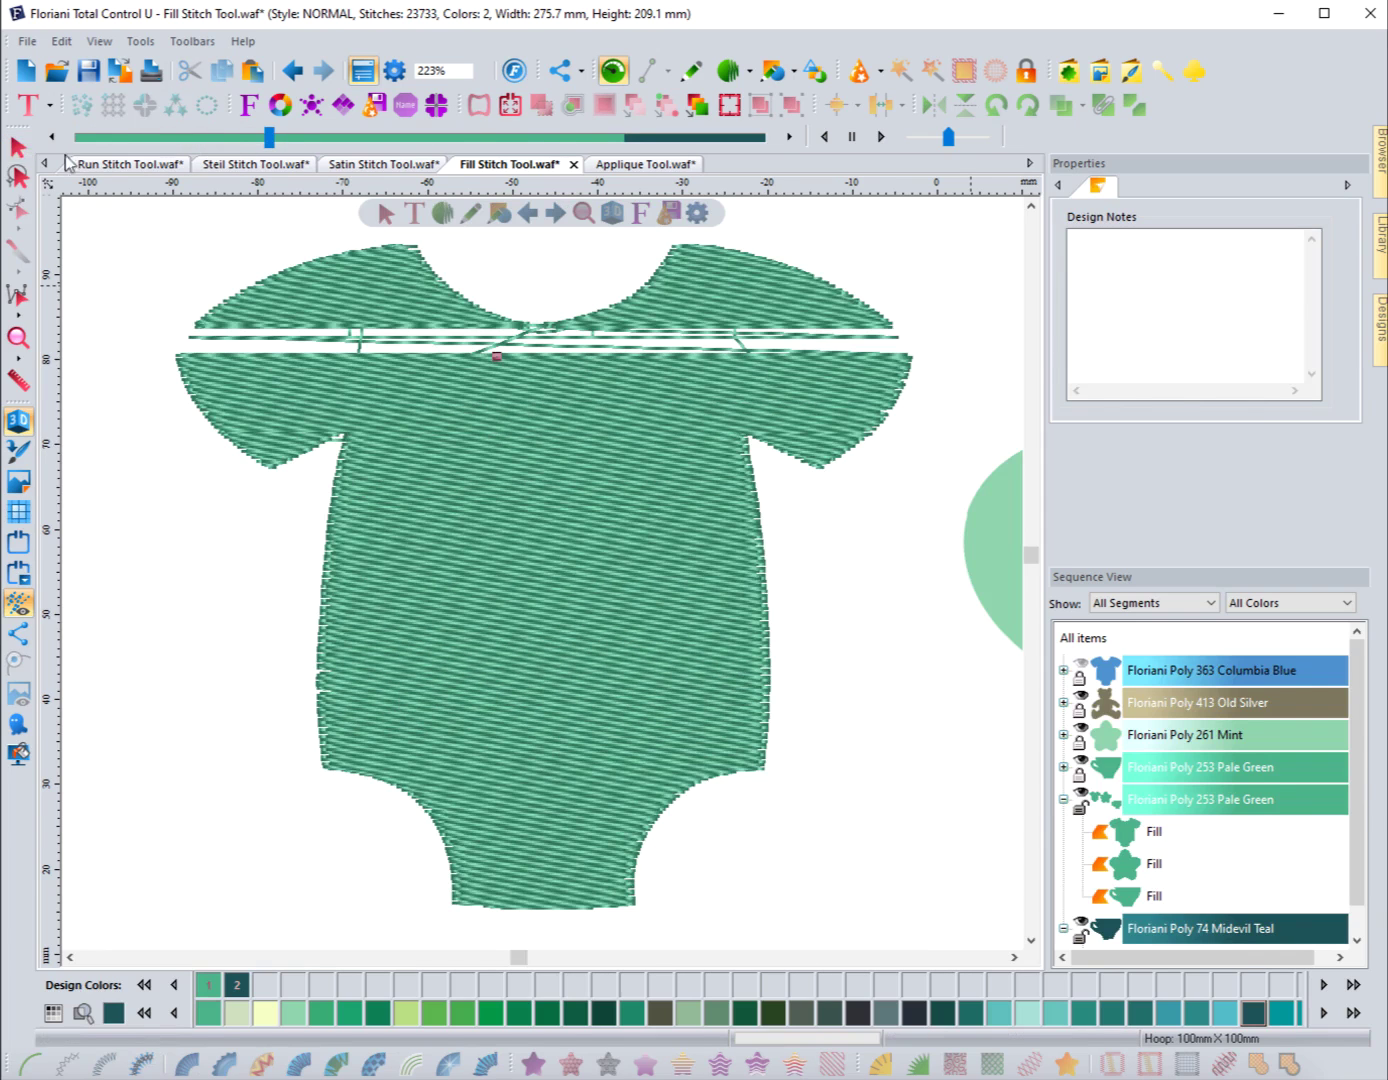
left_click(18, 146)
Replace the onesie's Parallel underlay with Perpendicular, apply it and preview how the stitches sew out.
left_click(347, 265)
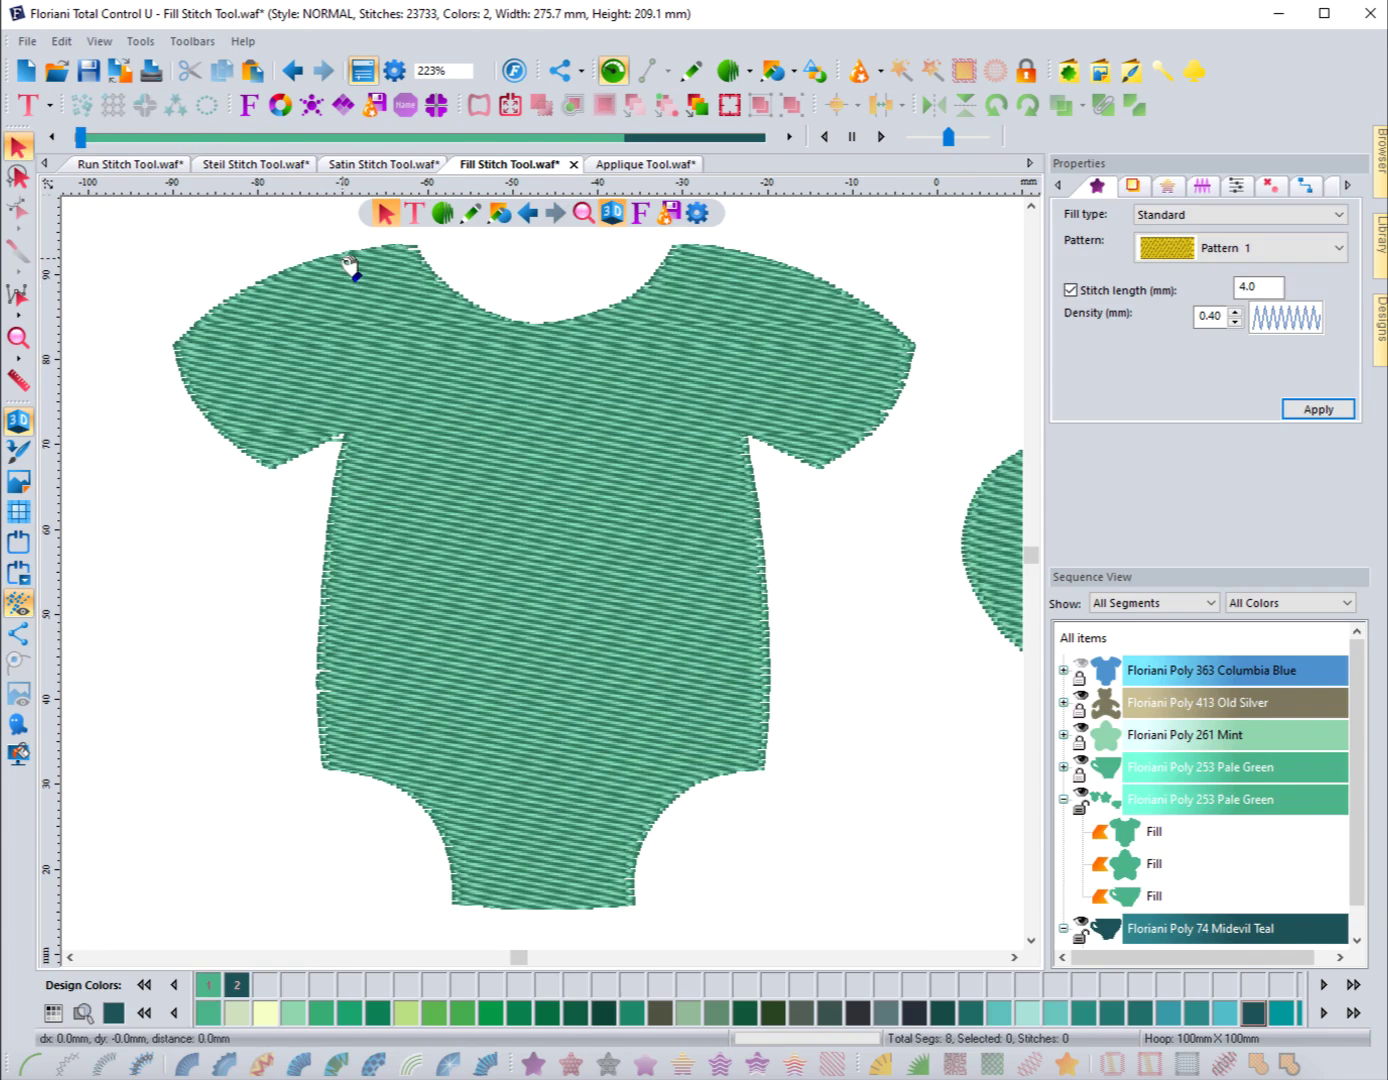
left_click(1132, 187)
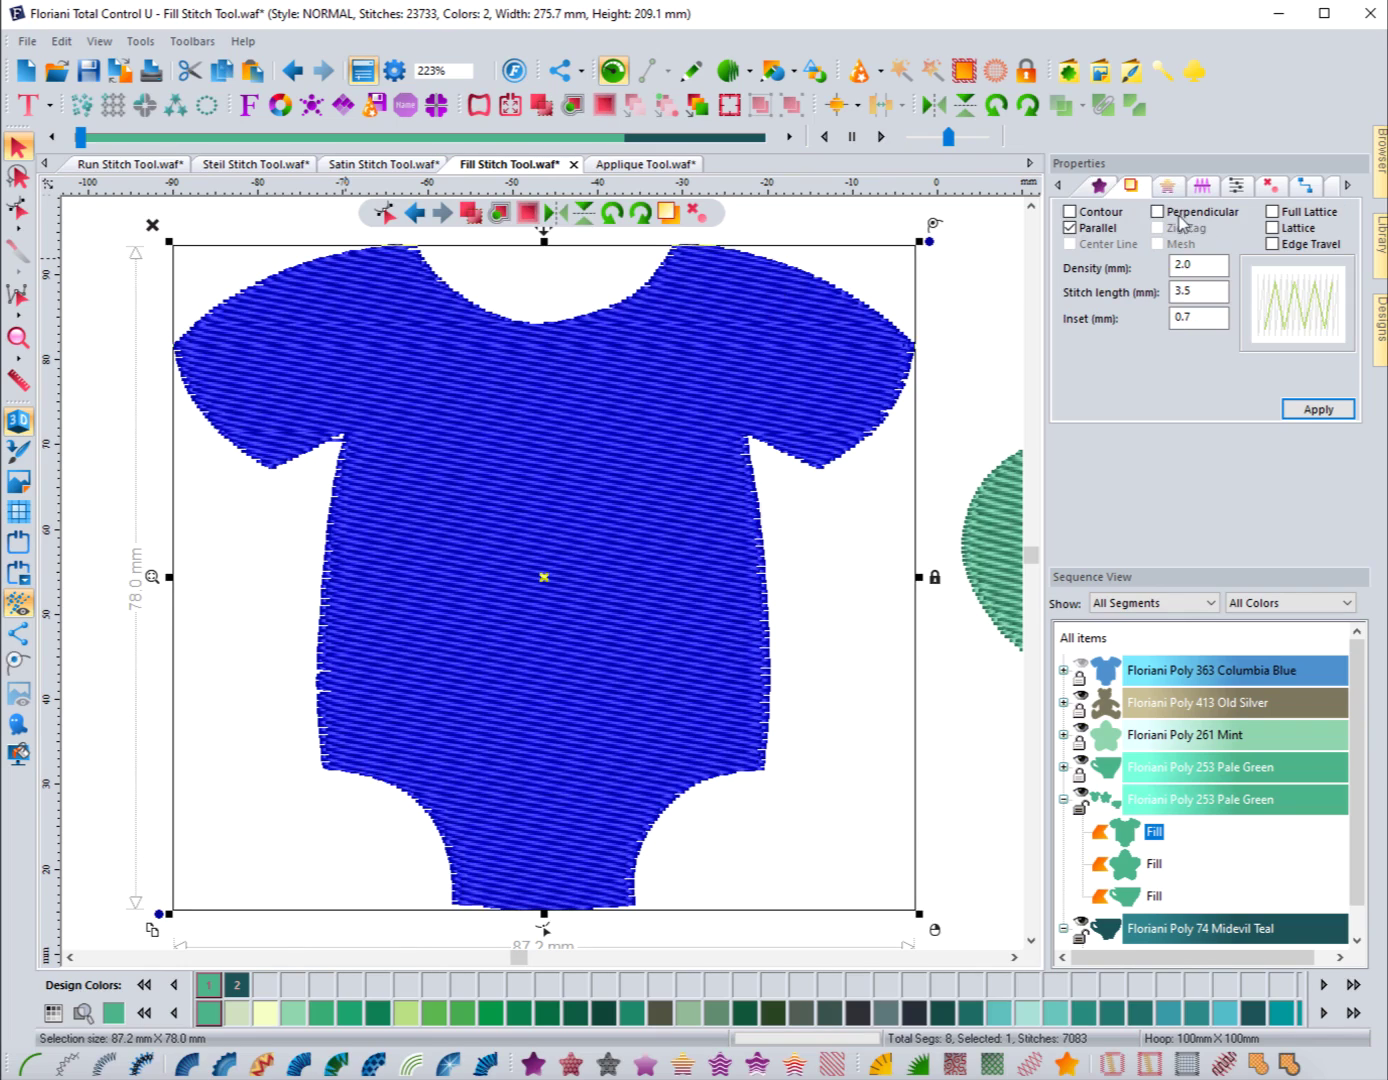
left_click(1158, 212)
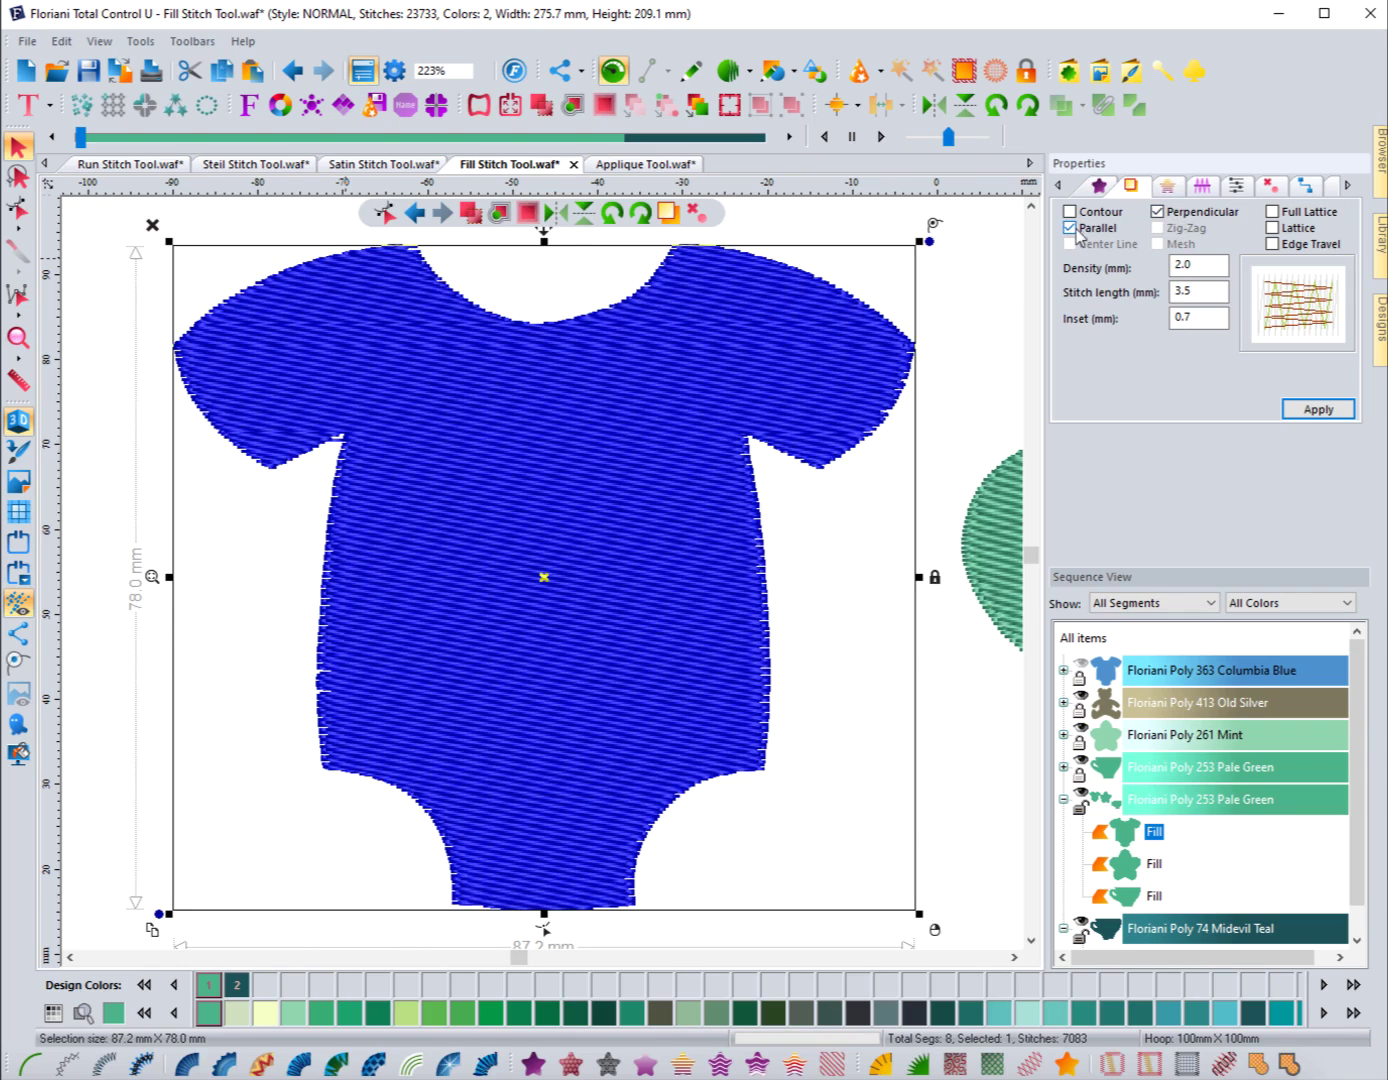
left_click(1316, 410)
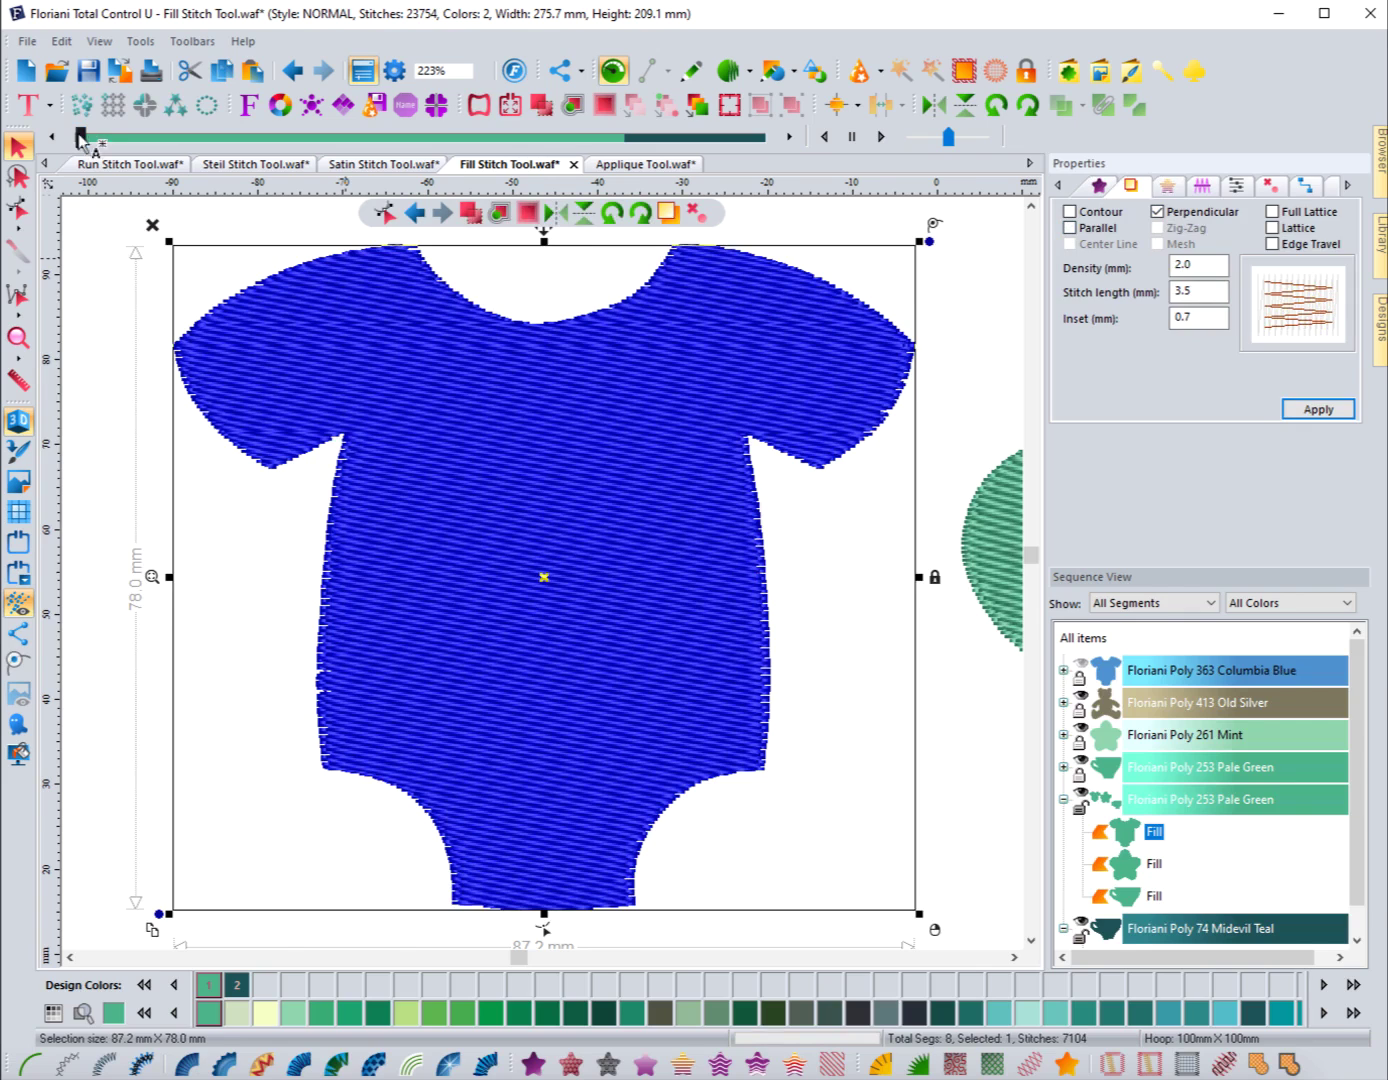
left_click_drag(80, 140, 288, 144)
left_click(28, 150)
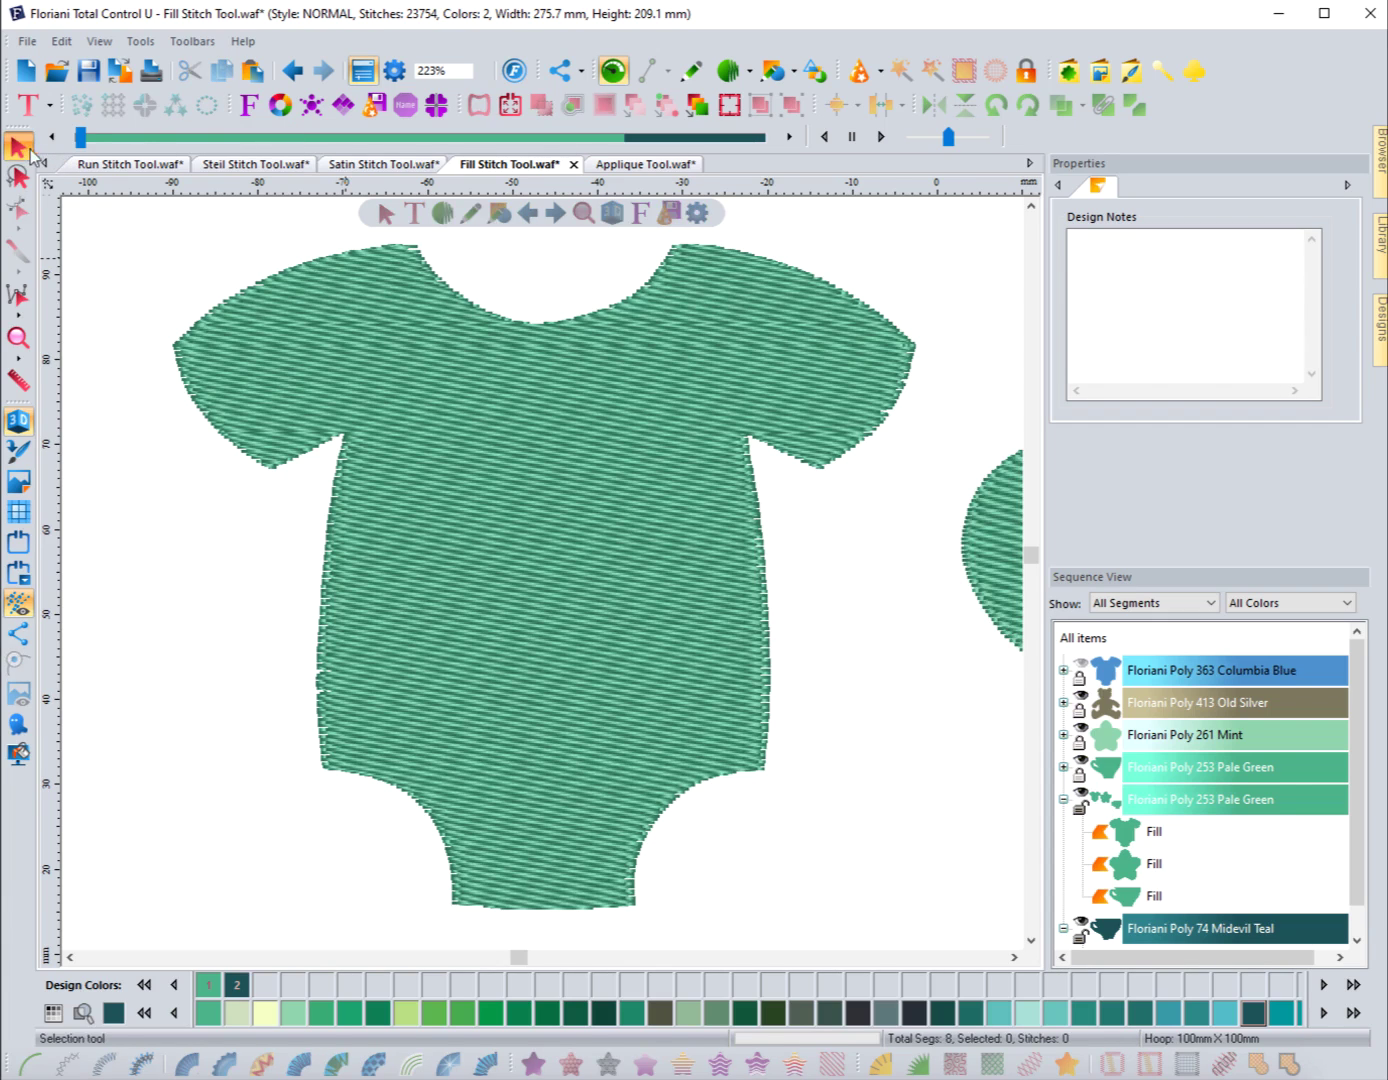
Change the onesie's underlay from Perpendicular to Full Lattice, apply it and preview the sewing sequence.
left_click(322, 262)
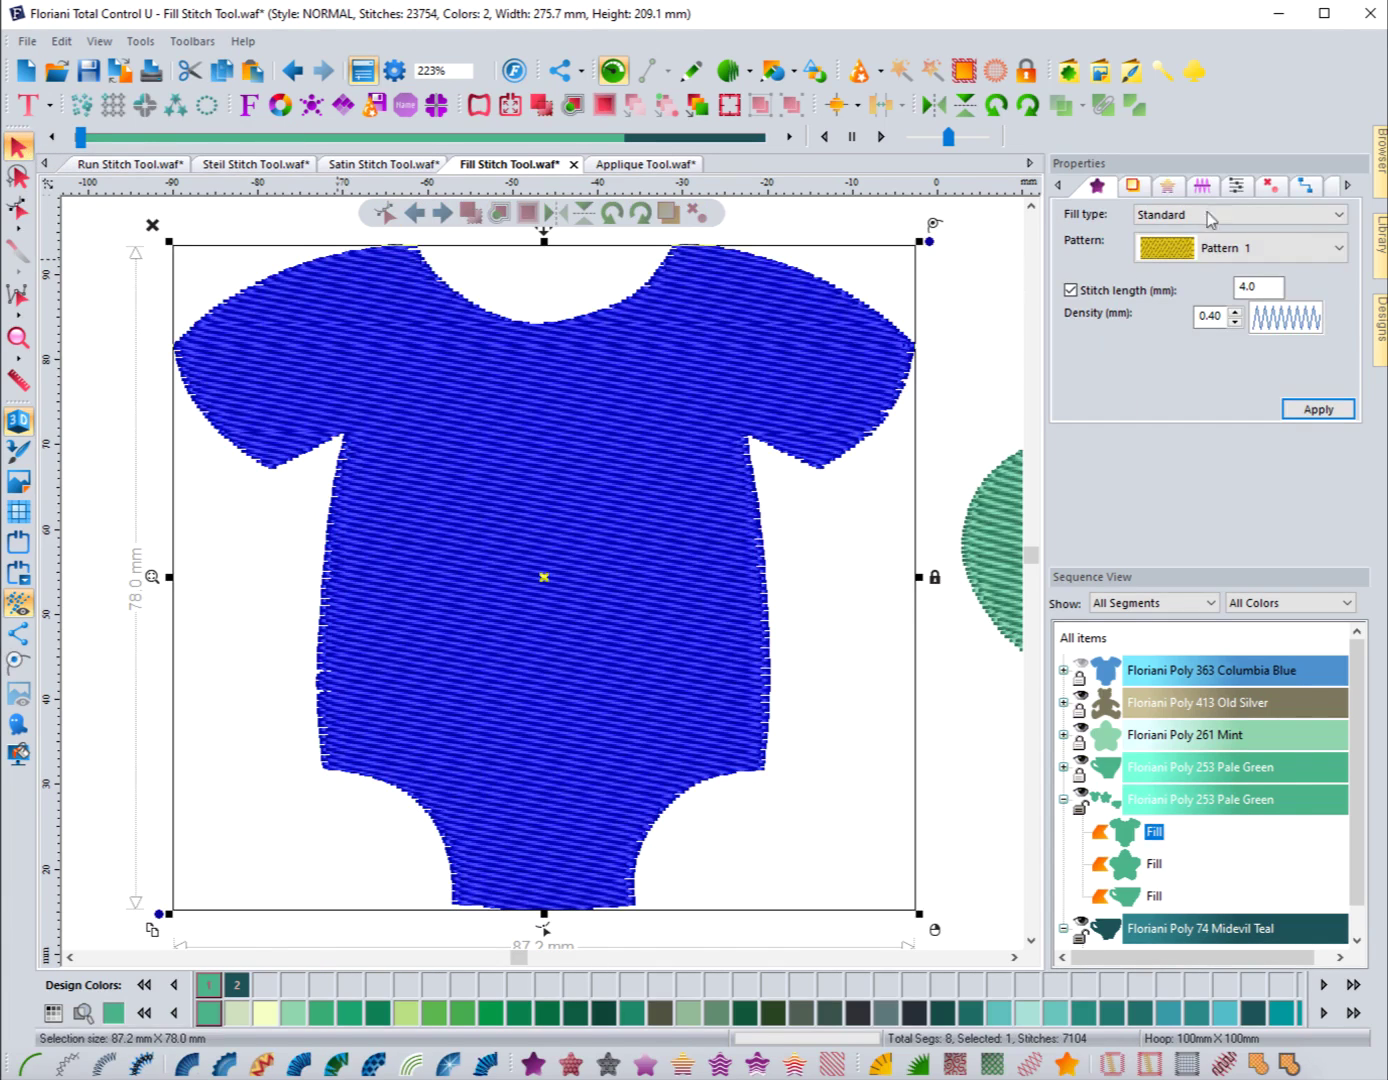
left_click(1137, 187)
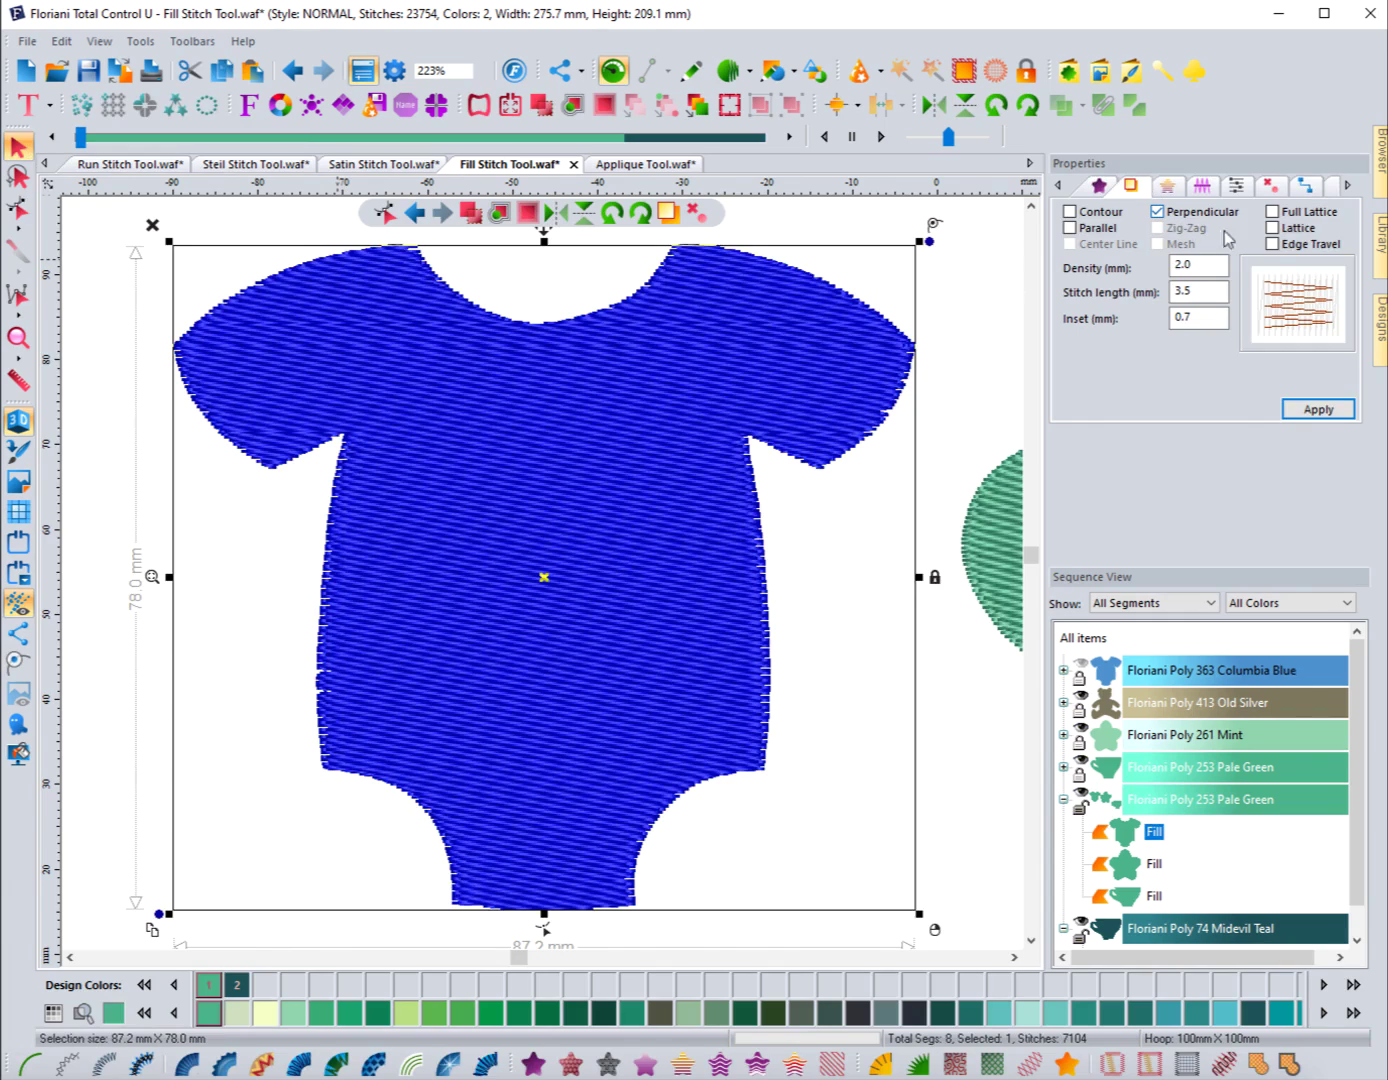
left_click(1157, 212)
left_click(1273, 211)
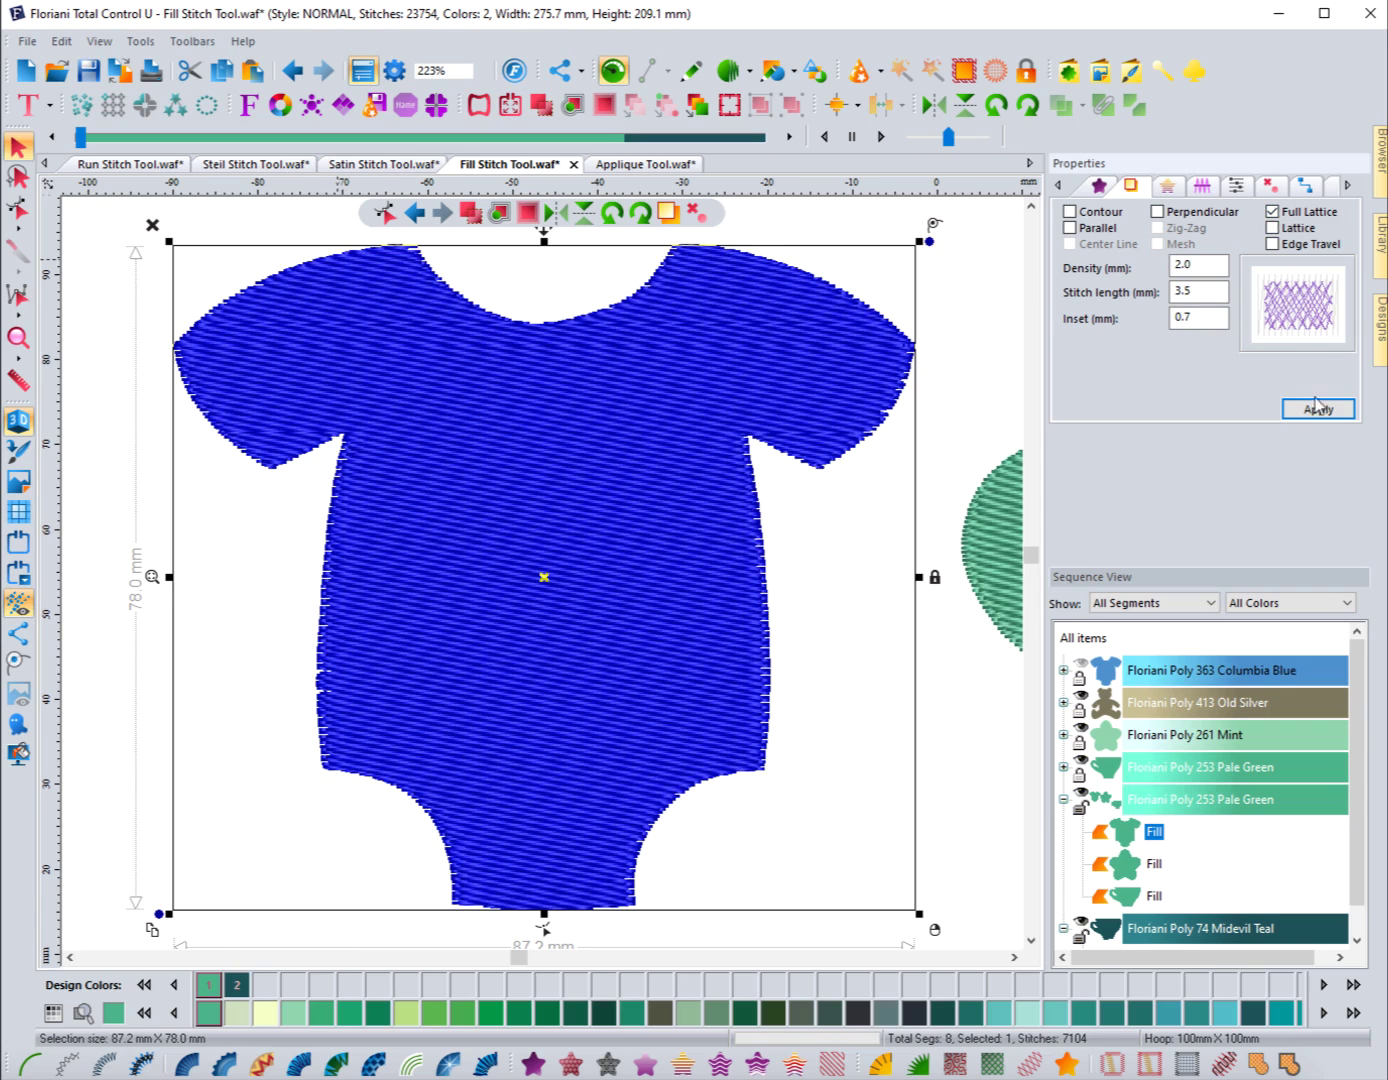
left_click(1317, 407)
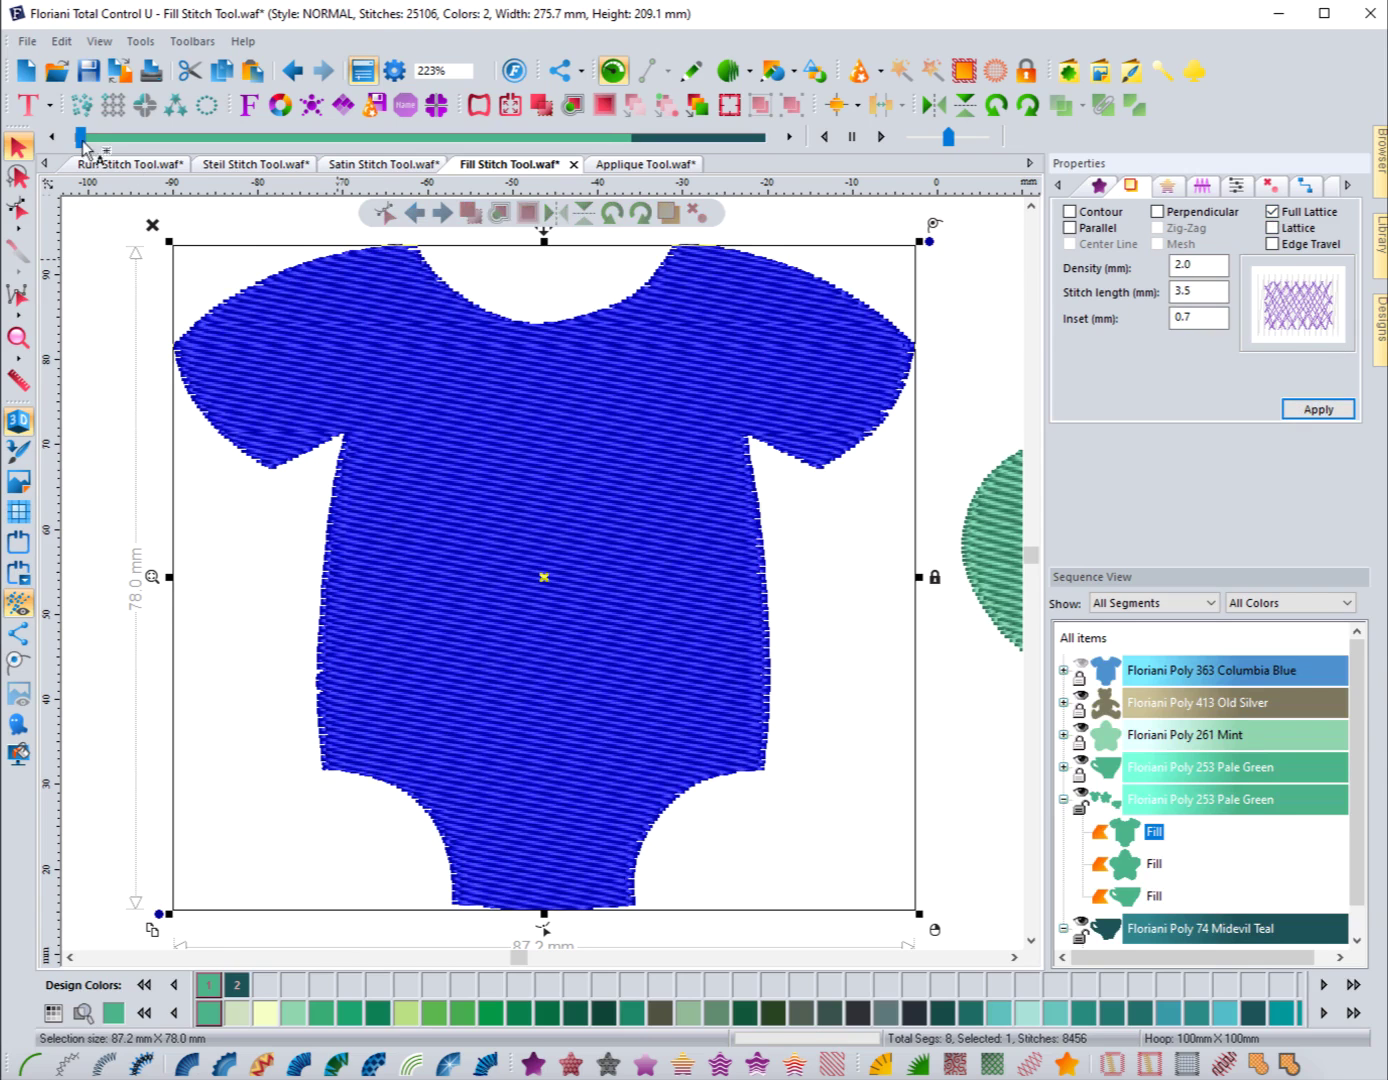
left_click_drag(84, 144, 319, 131)
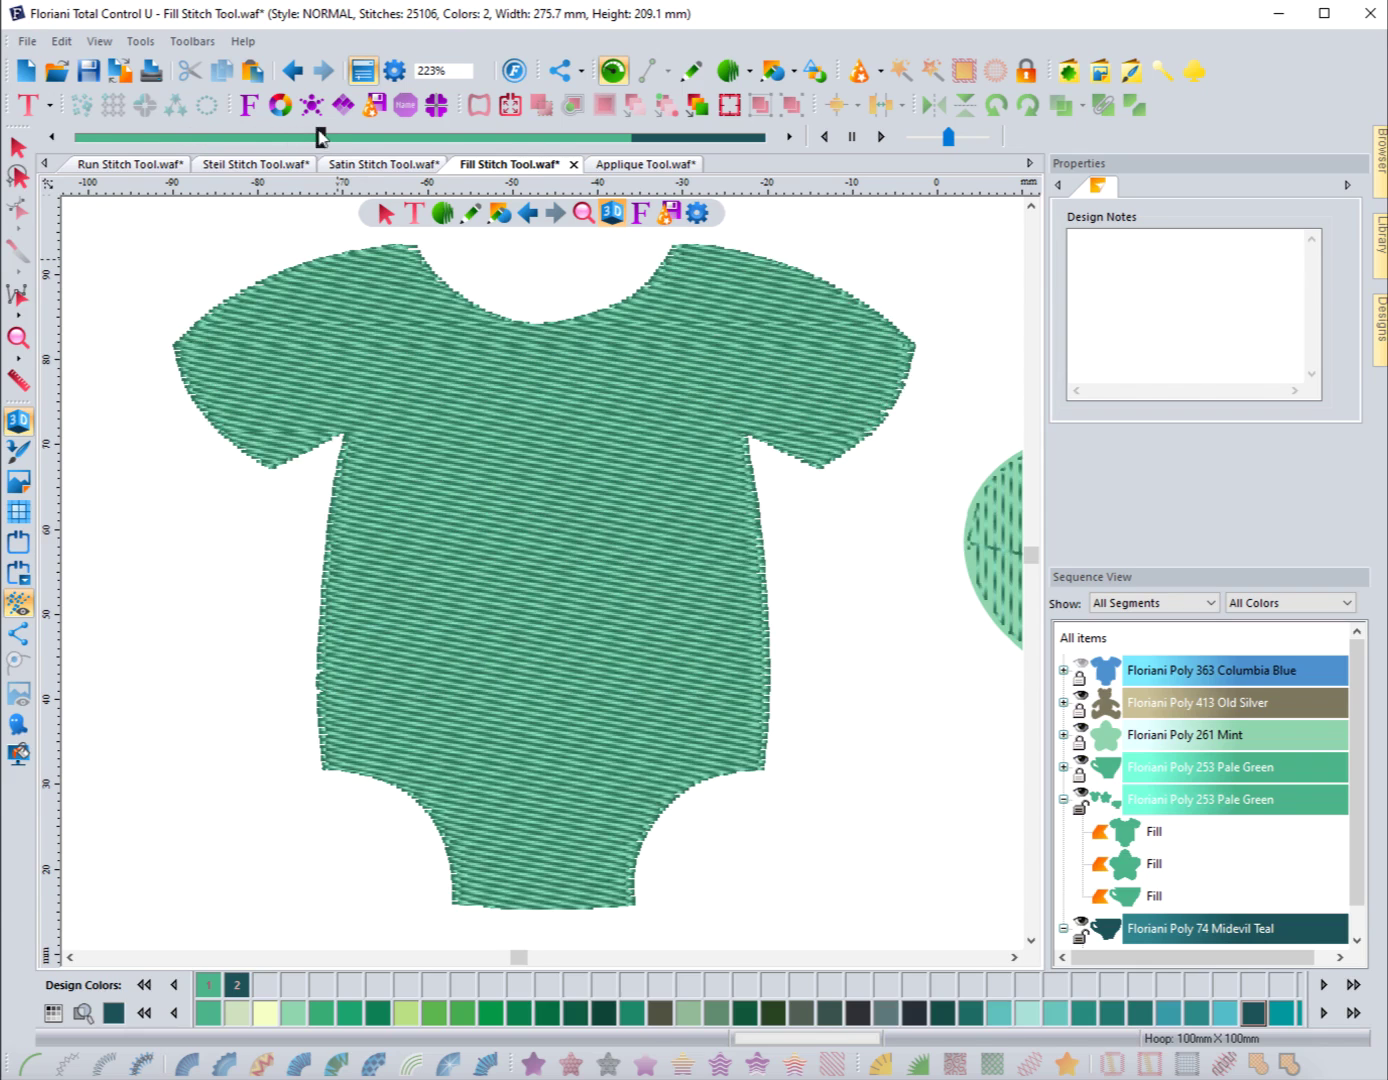
left_click(19, 147)
Set the onesie's Full Lattice underlay density to 3.0 mm, apply it and preview the stitch-out.
left_click(281, 279)
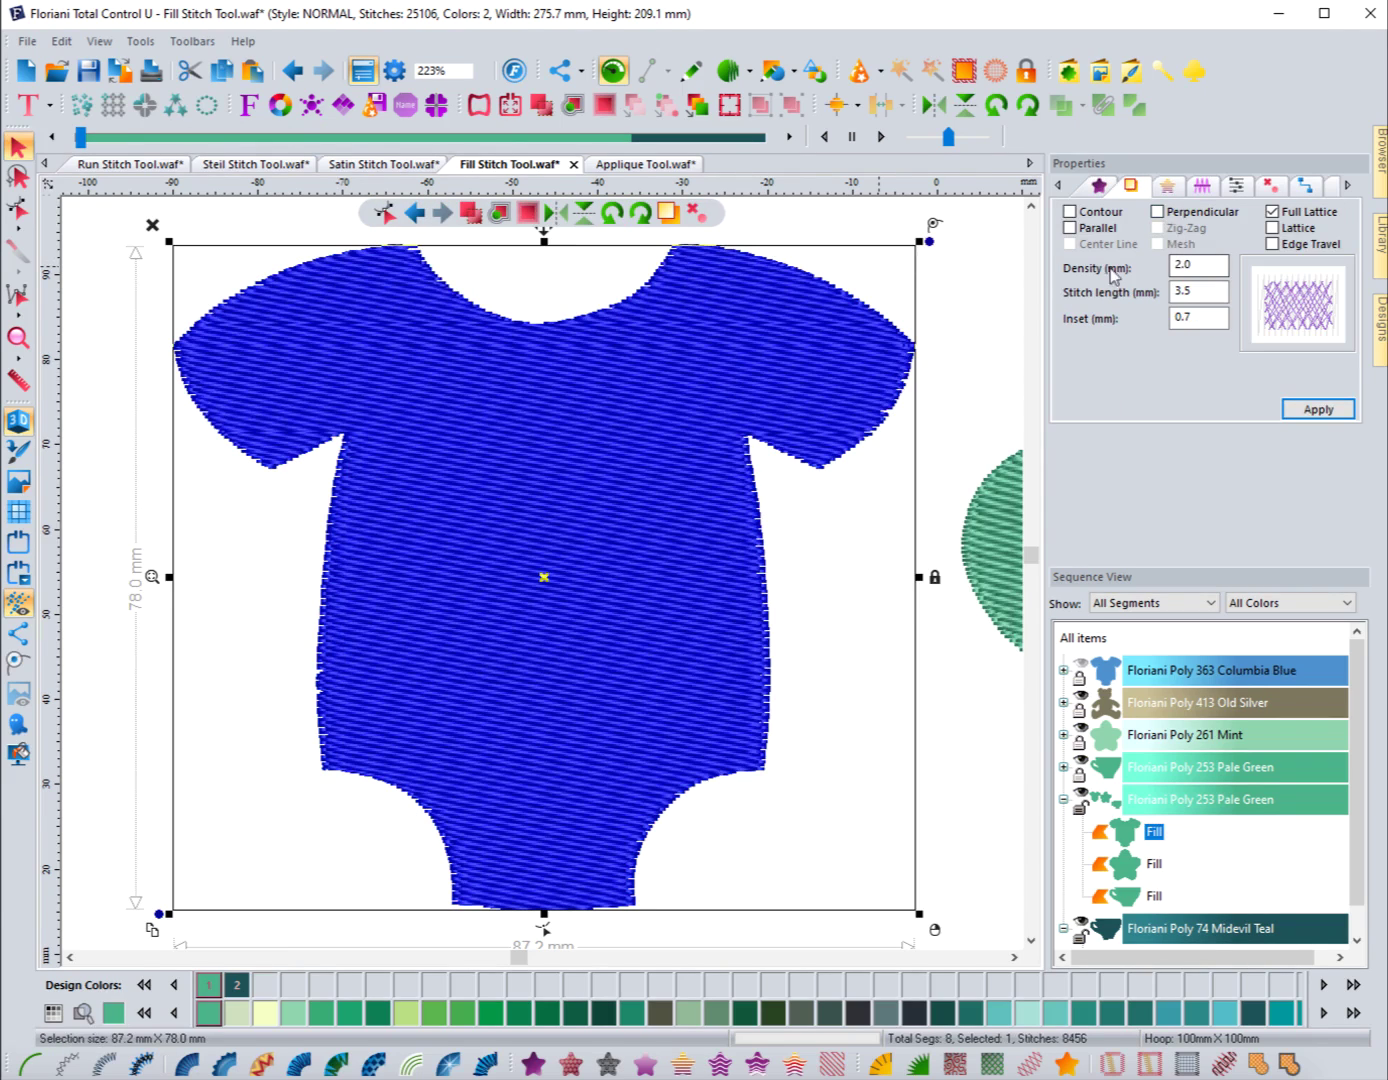
left_click_drag(1201, 265, 1138, 275)
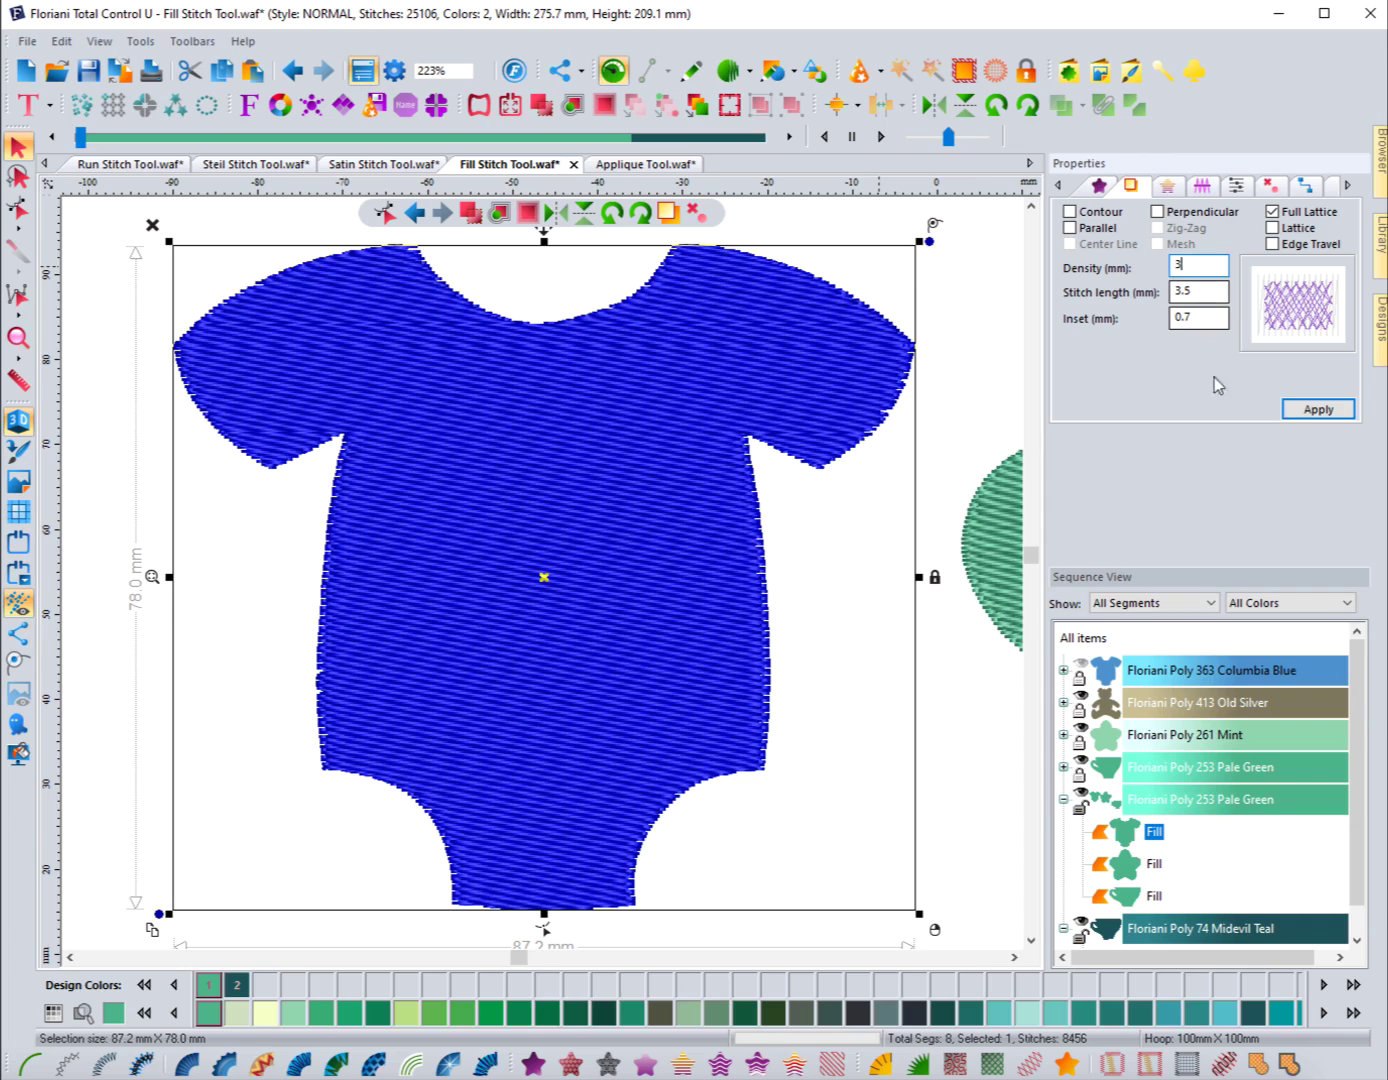
left_click(1272, 408)
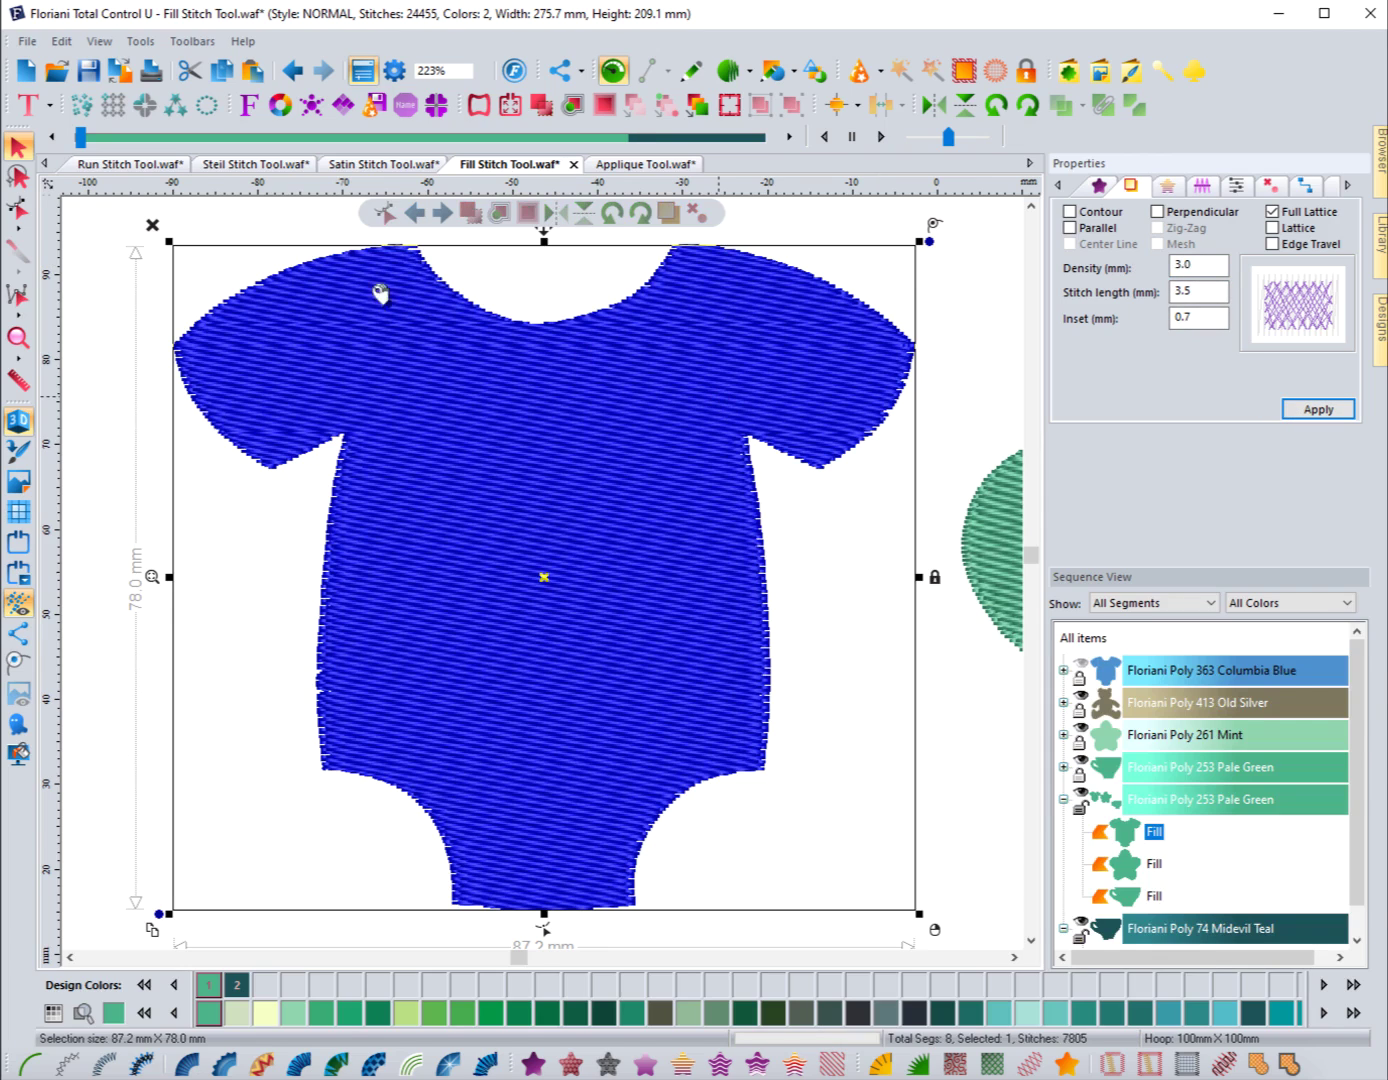
mouse_move(89, 142)
left_mouse_down()
mouse_move(146, 138)
mouse_move(81, 139)
left_mouse_up()
left_click(18, 147)
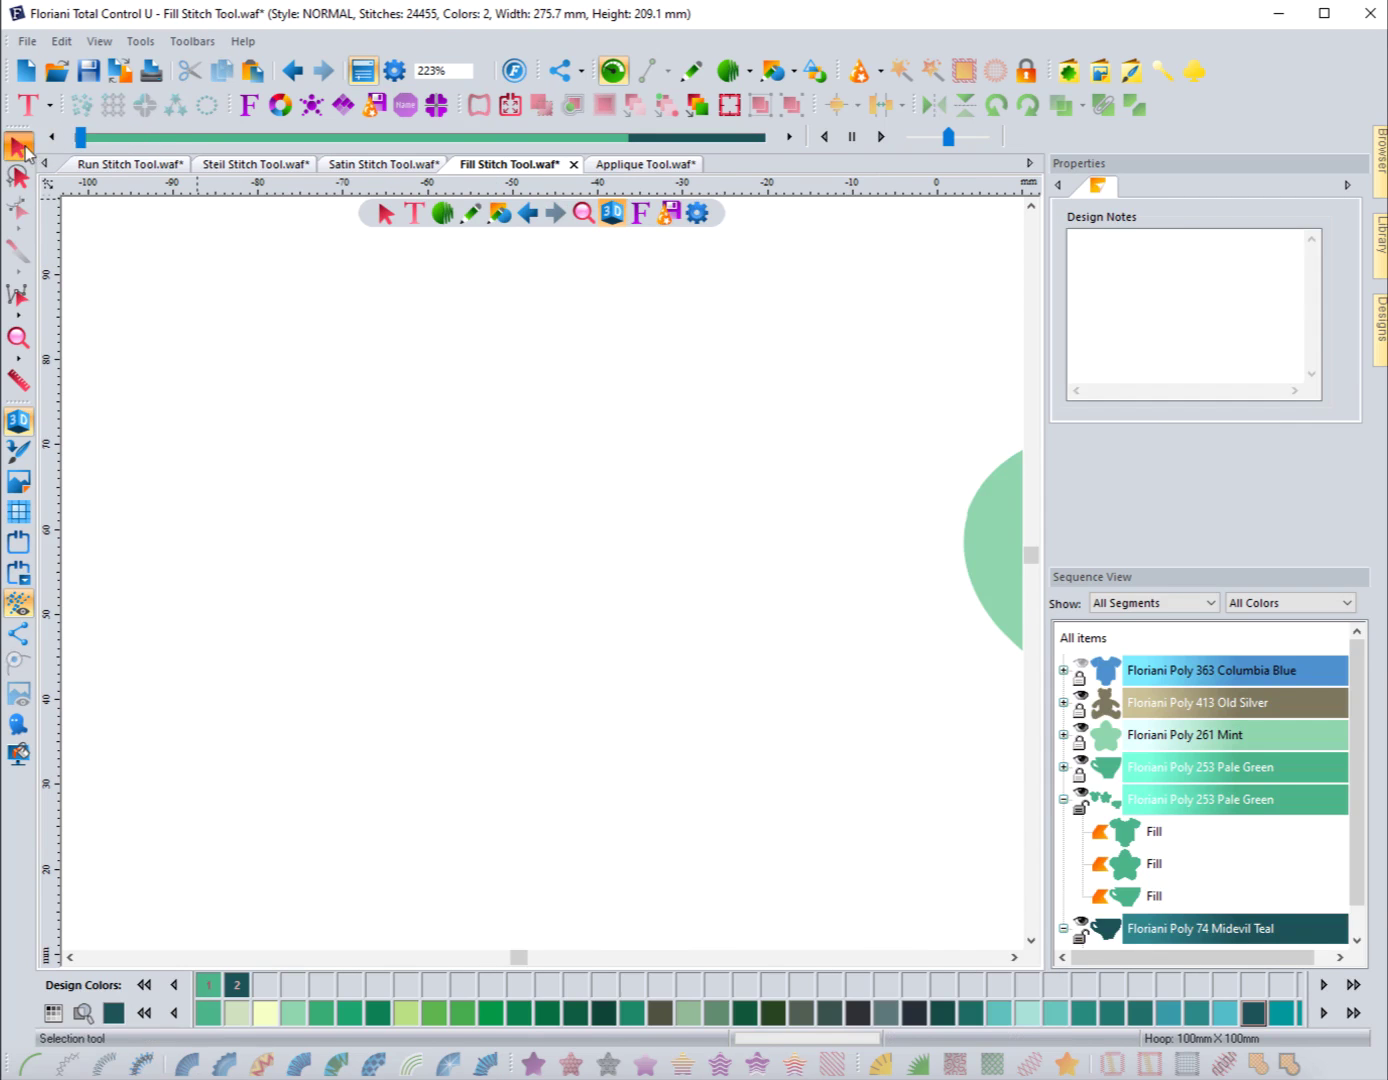
Reselect the onesie, compare the Full Lattice and Lattice underlays, apply Lattice and preview its stitch-out.
left_click(268, 284)
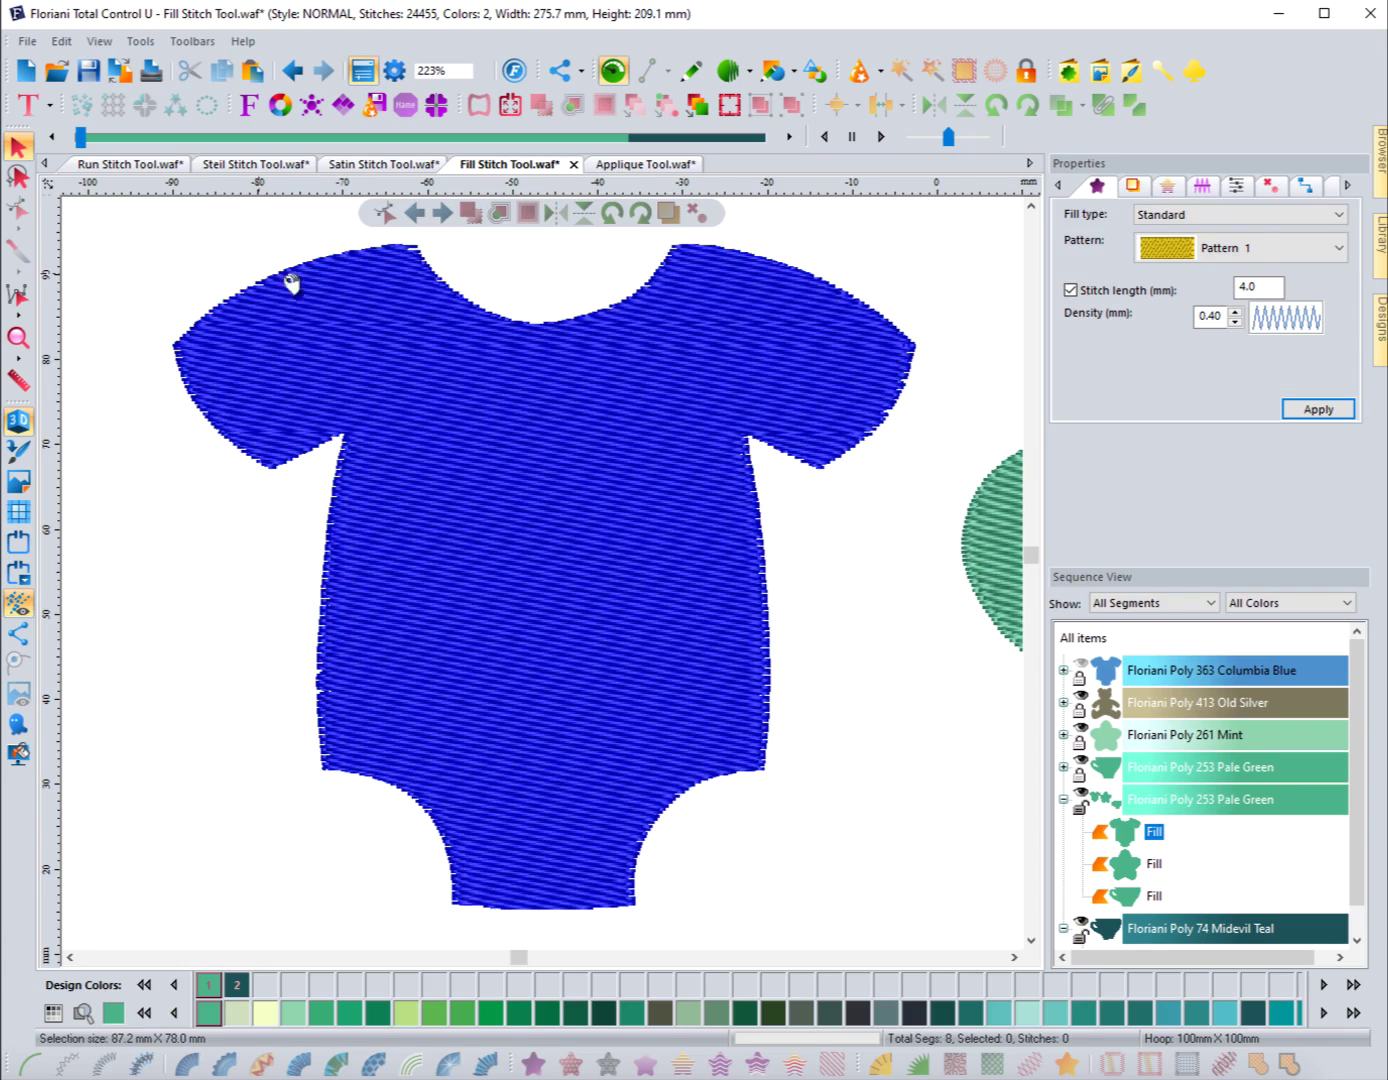
left_click(1134, 186)
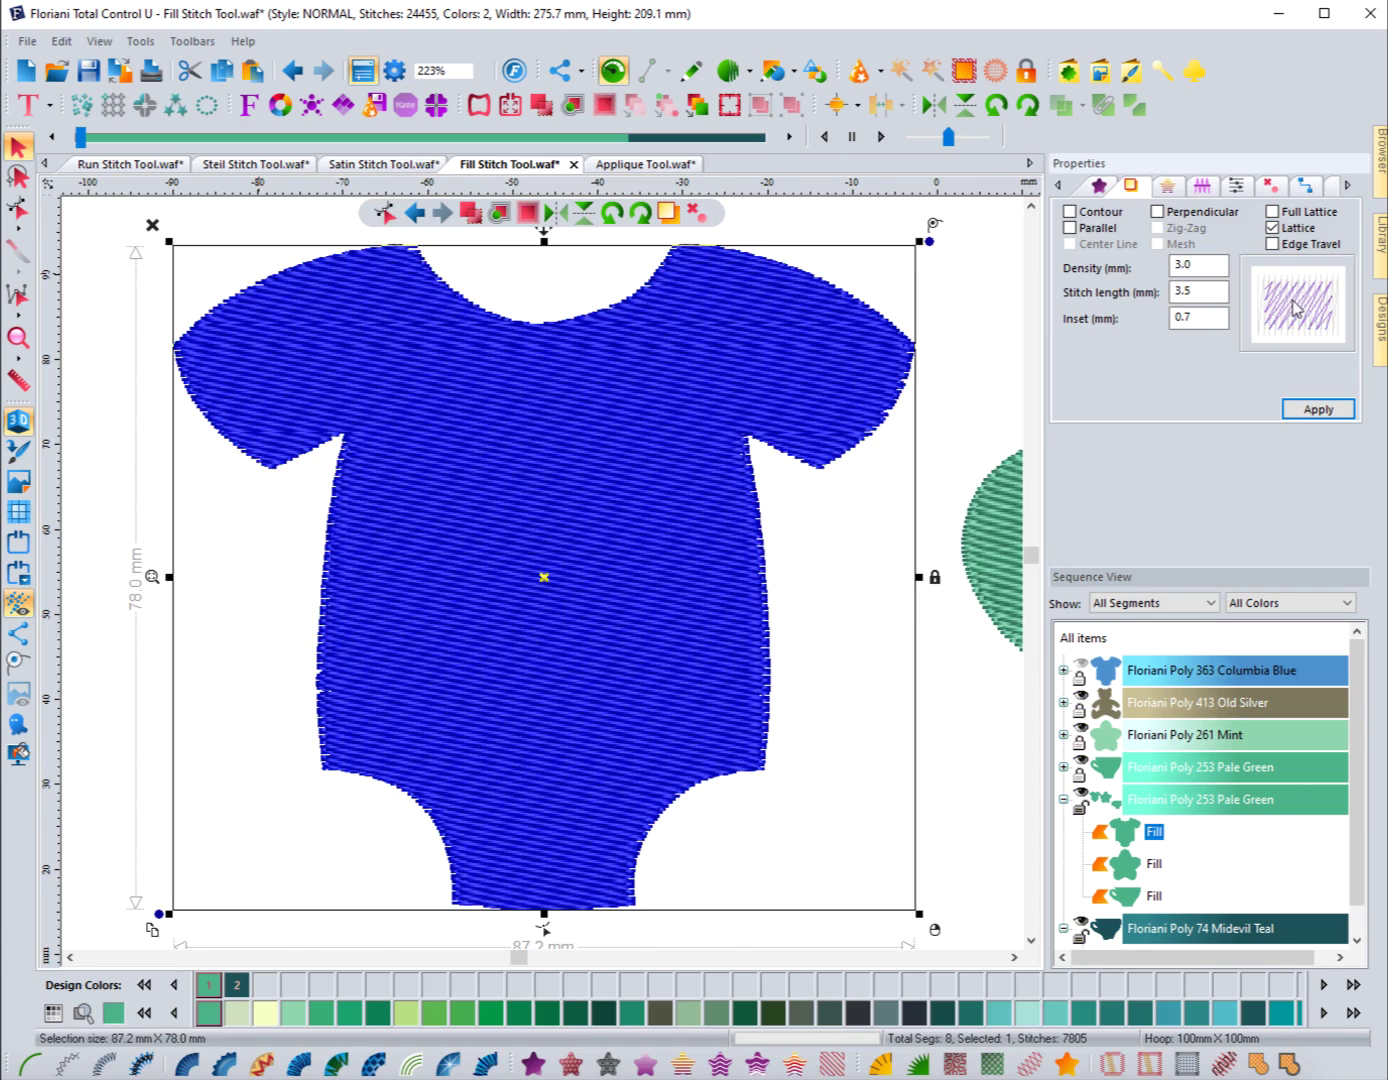
left_click(1272, 212)
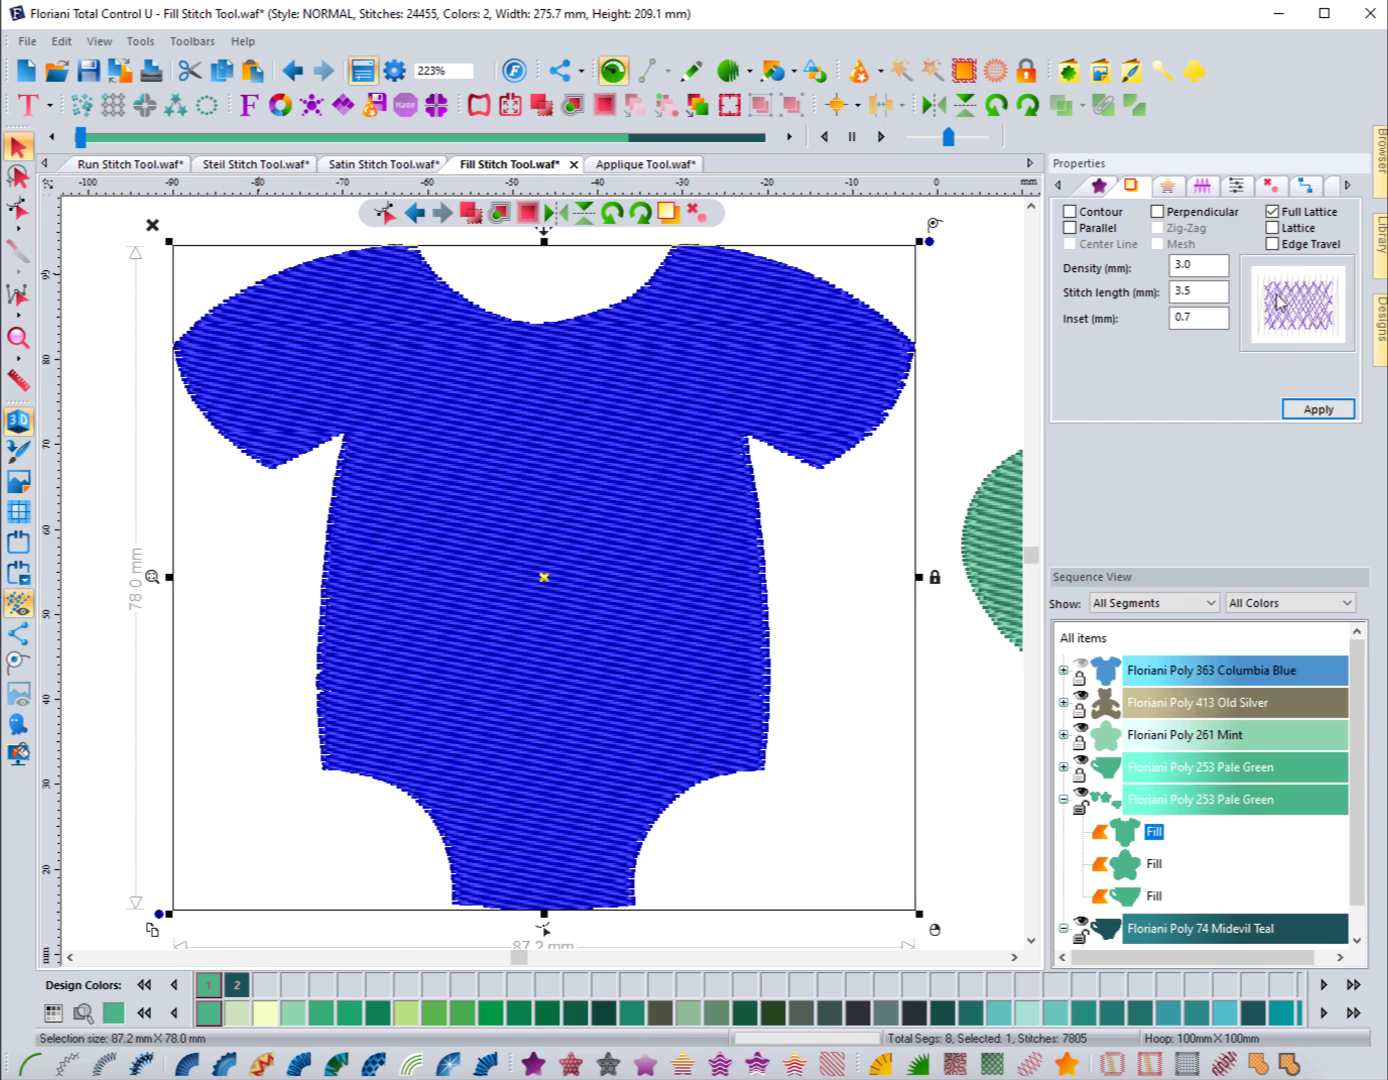
left_click(1270, 229)
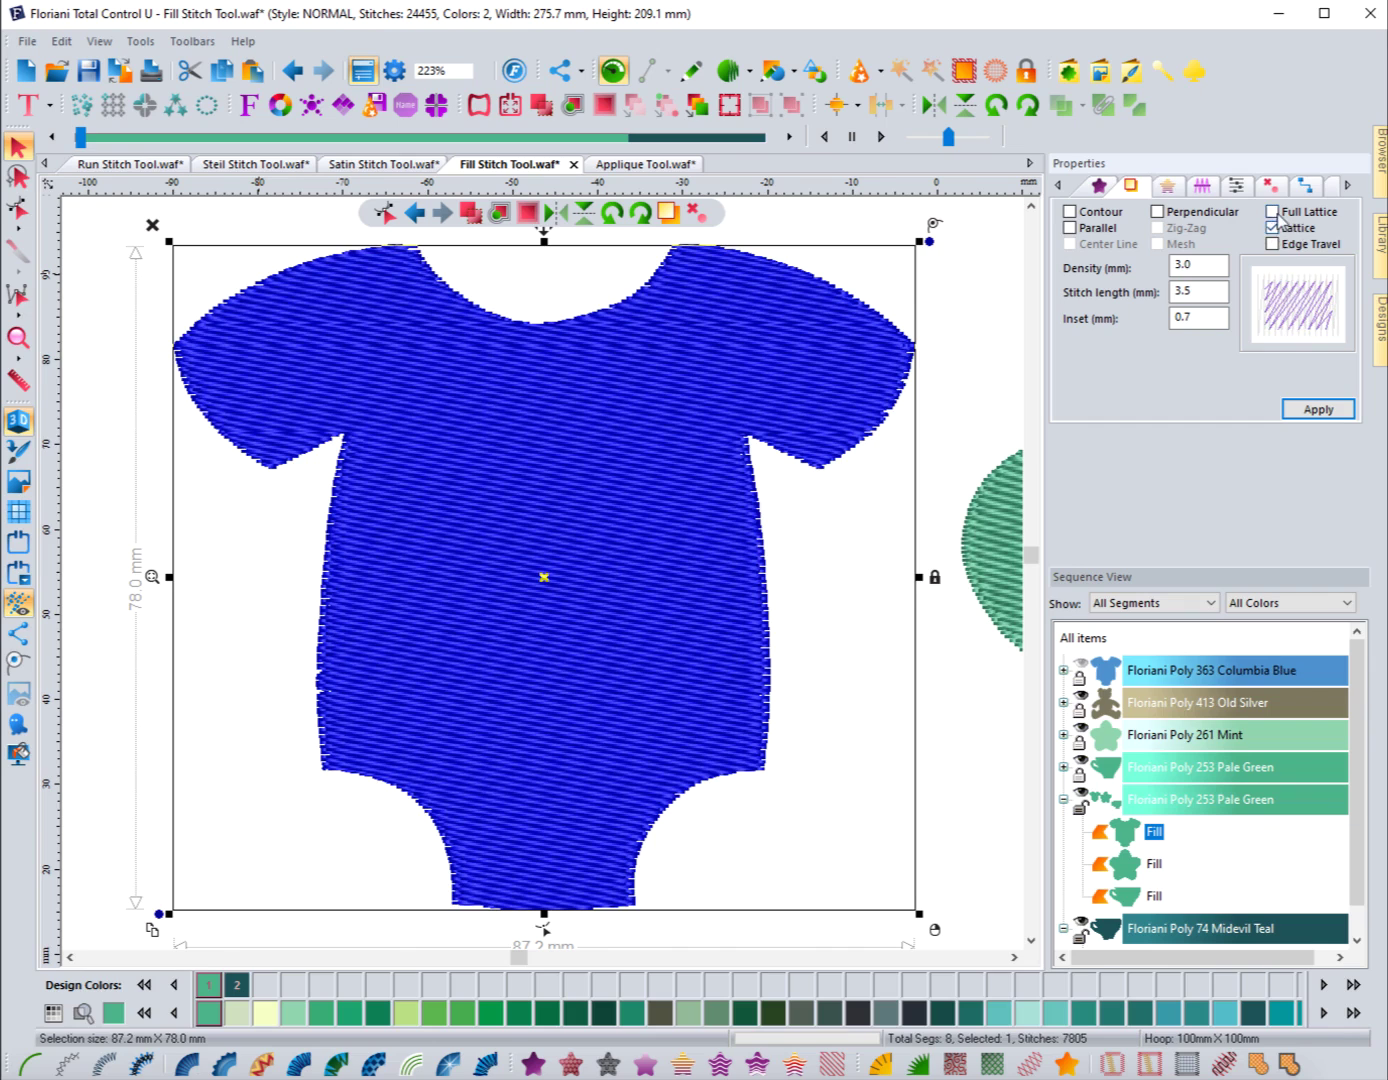
left_click(1317, 408)
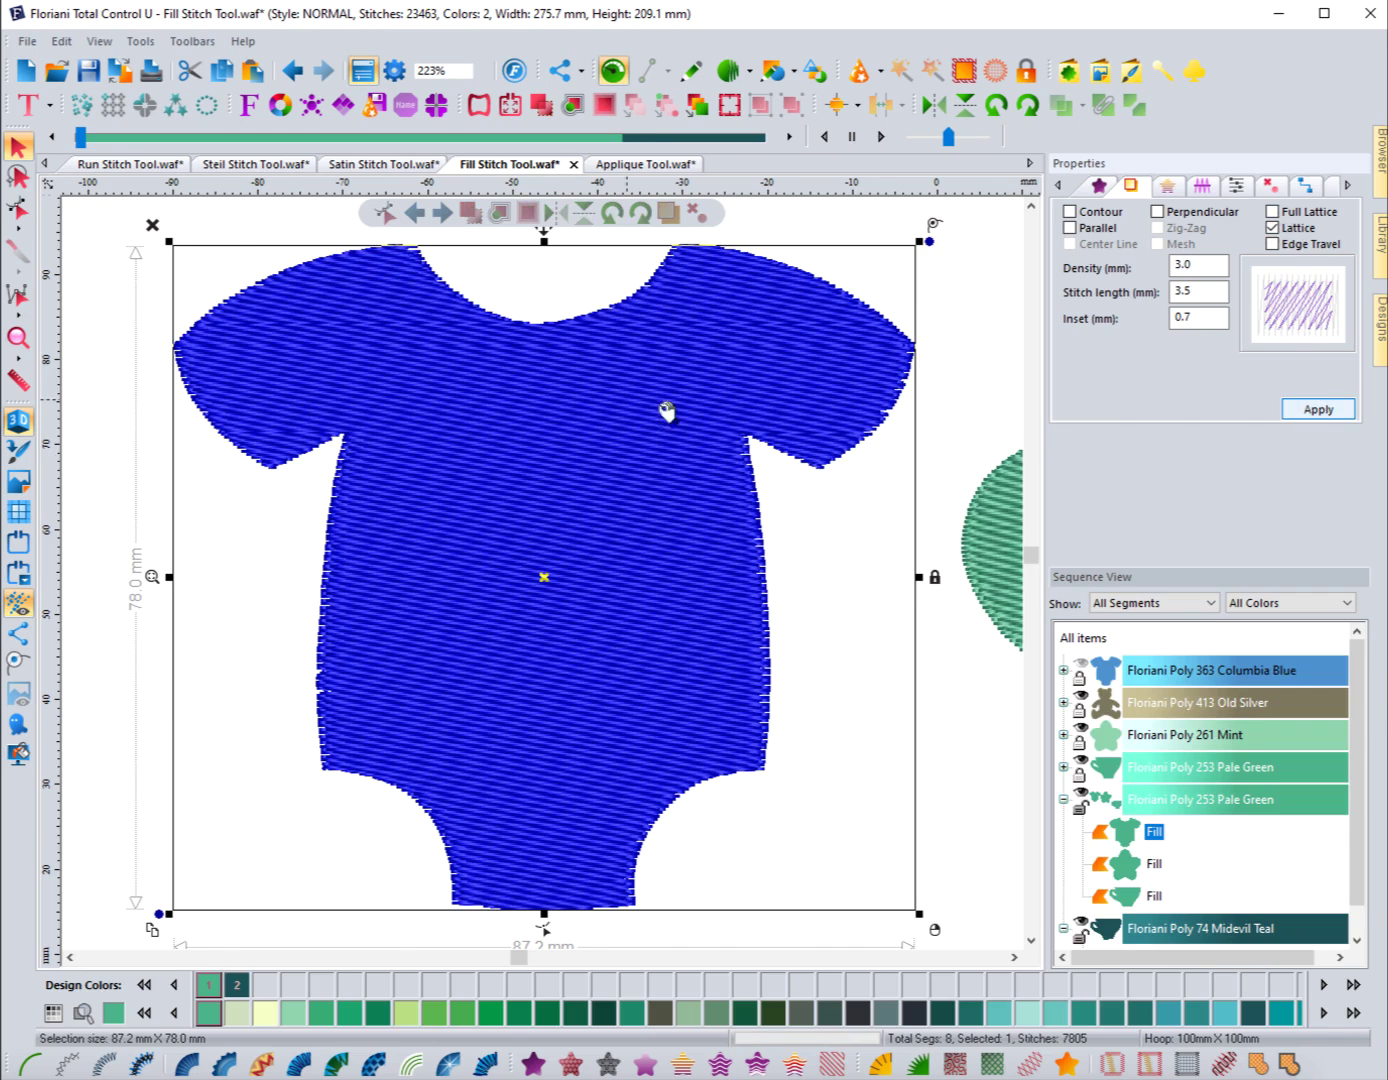
left_click_drag(83, 137, 184, 139)
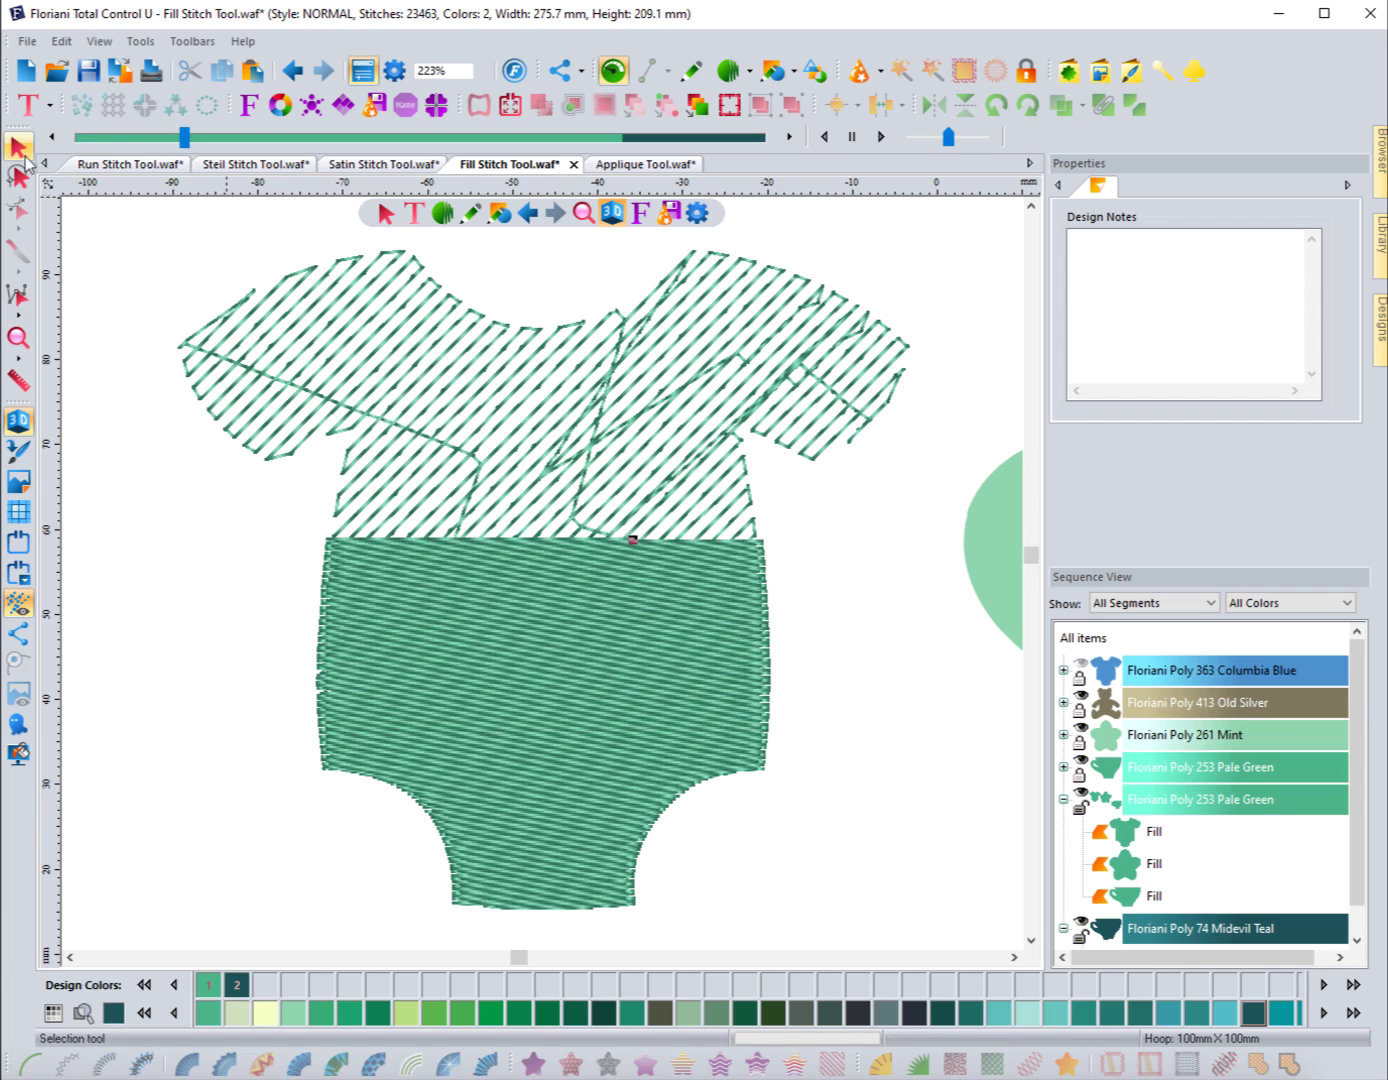
key("Escape")
Reselect the onesie and add Edge Travel to its Lattice underlay.
left_click(847, 291)
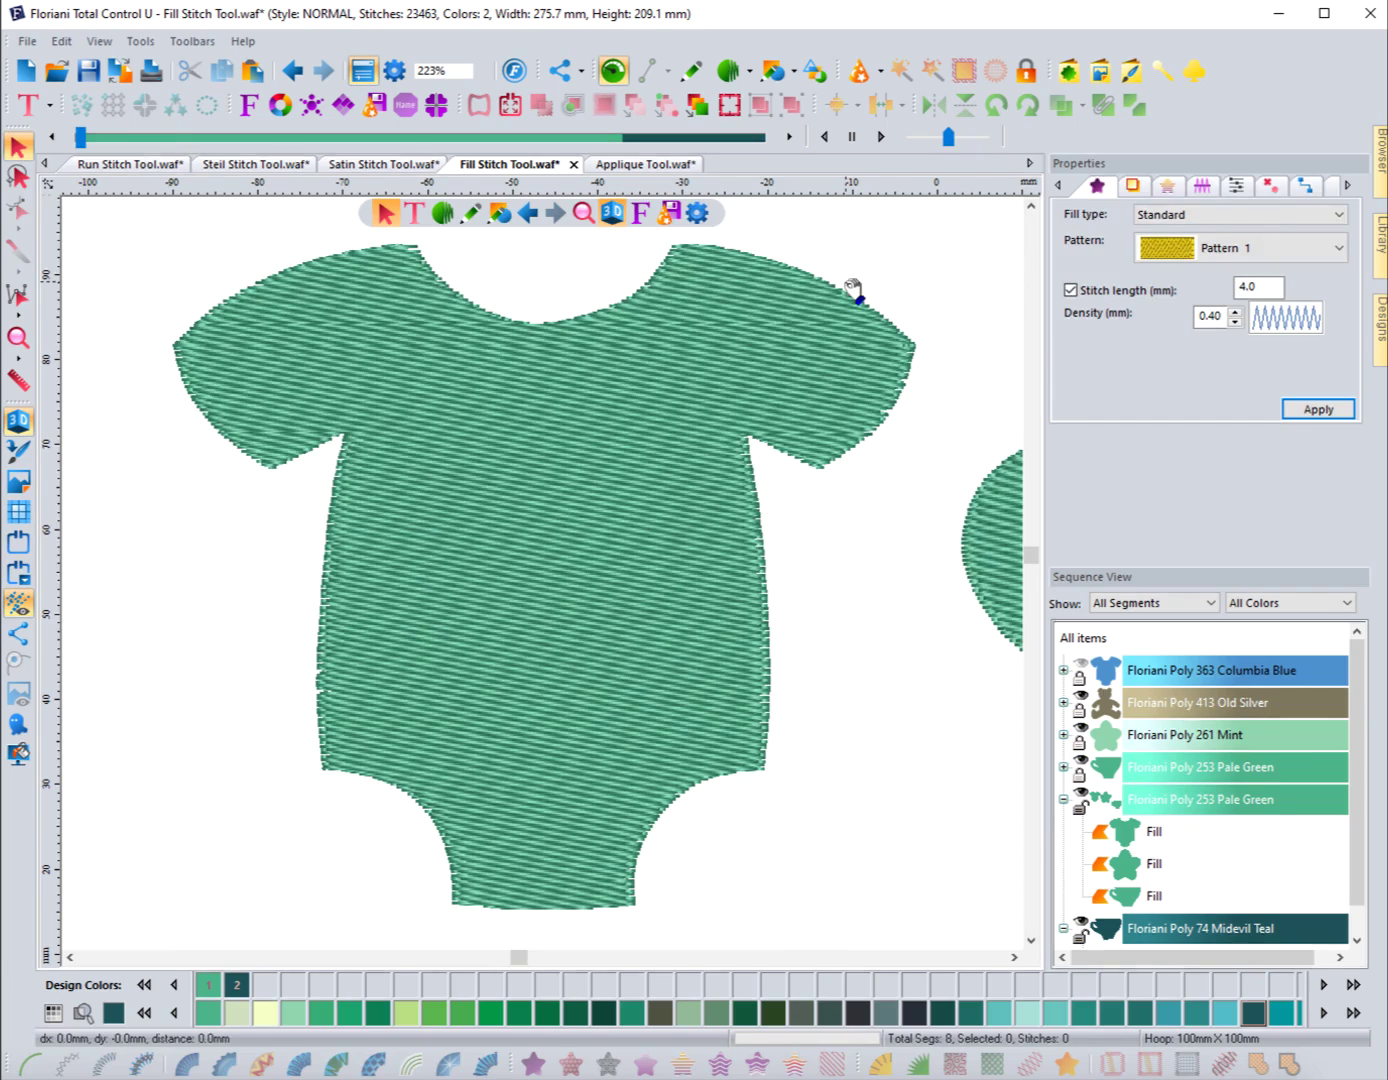
left_click(1137, 185)
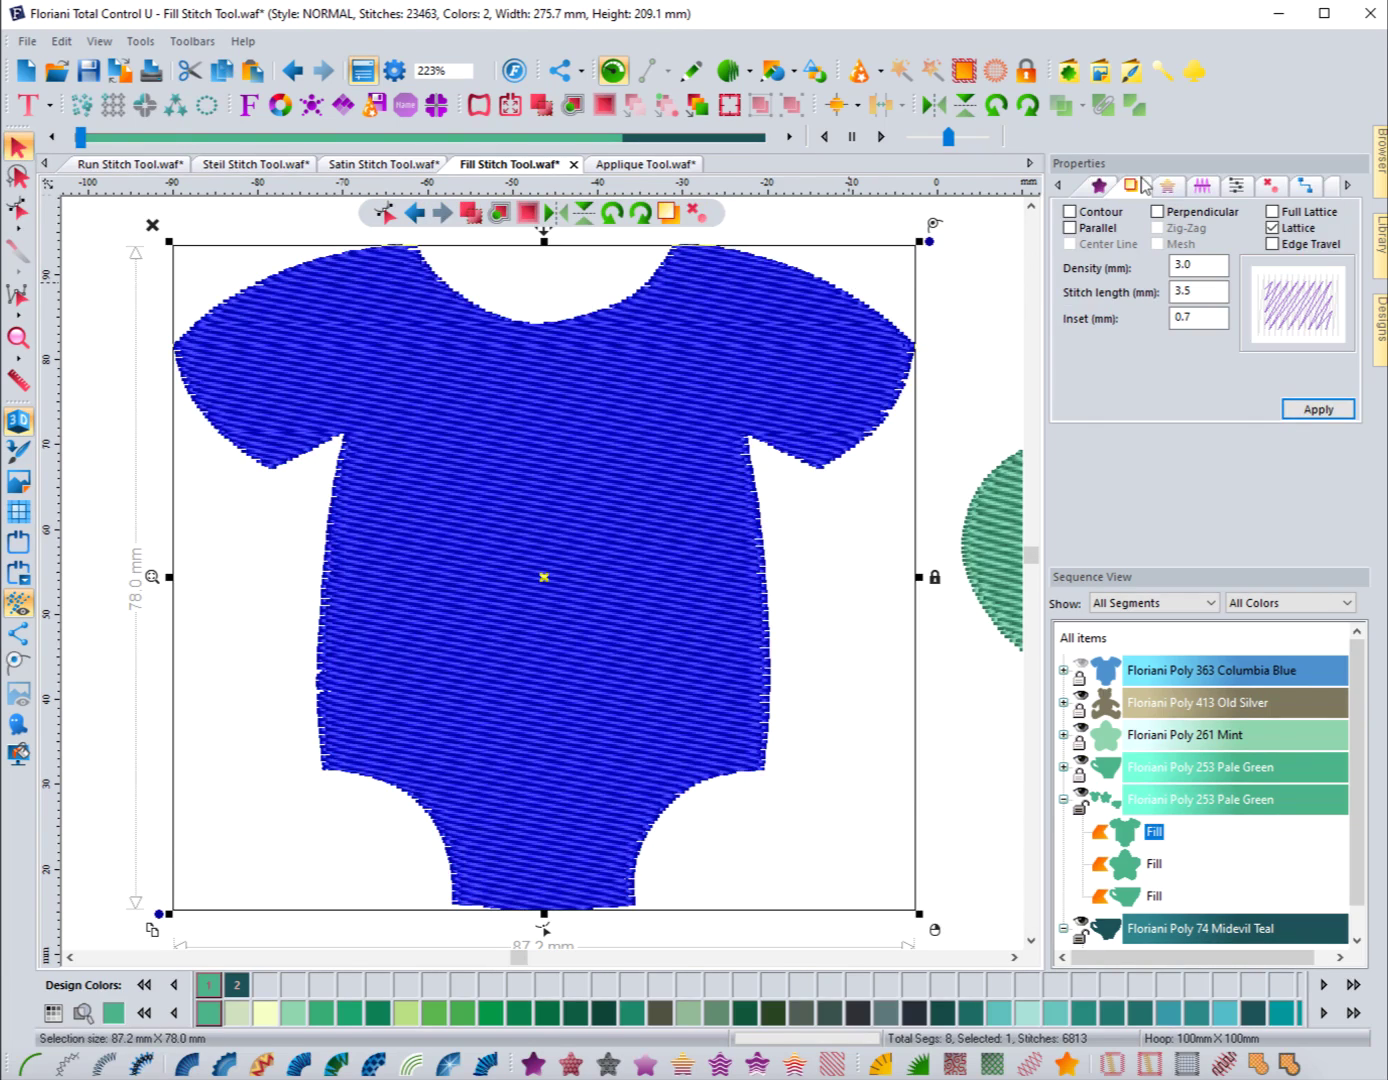
left_click(1273, 244)
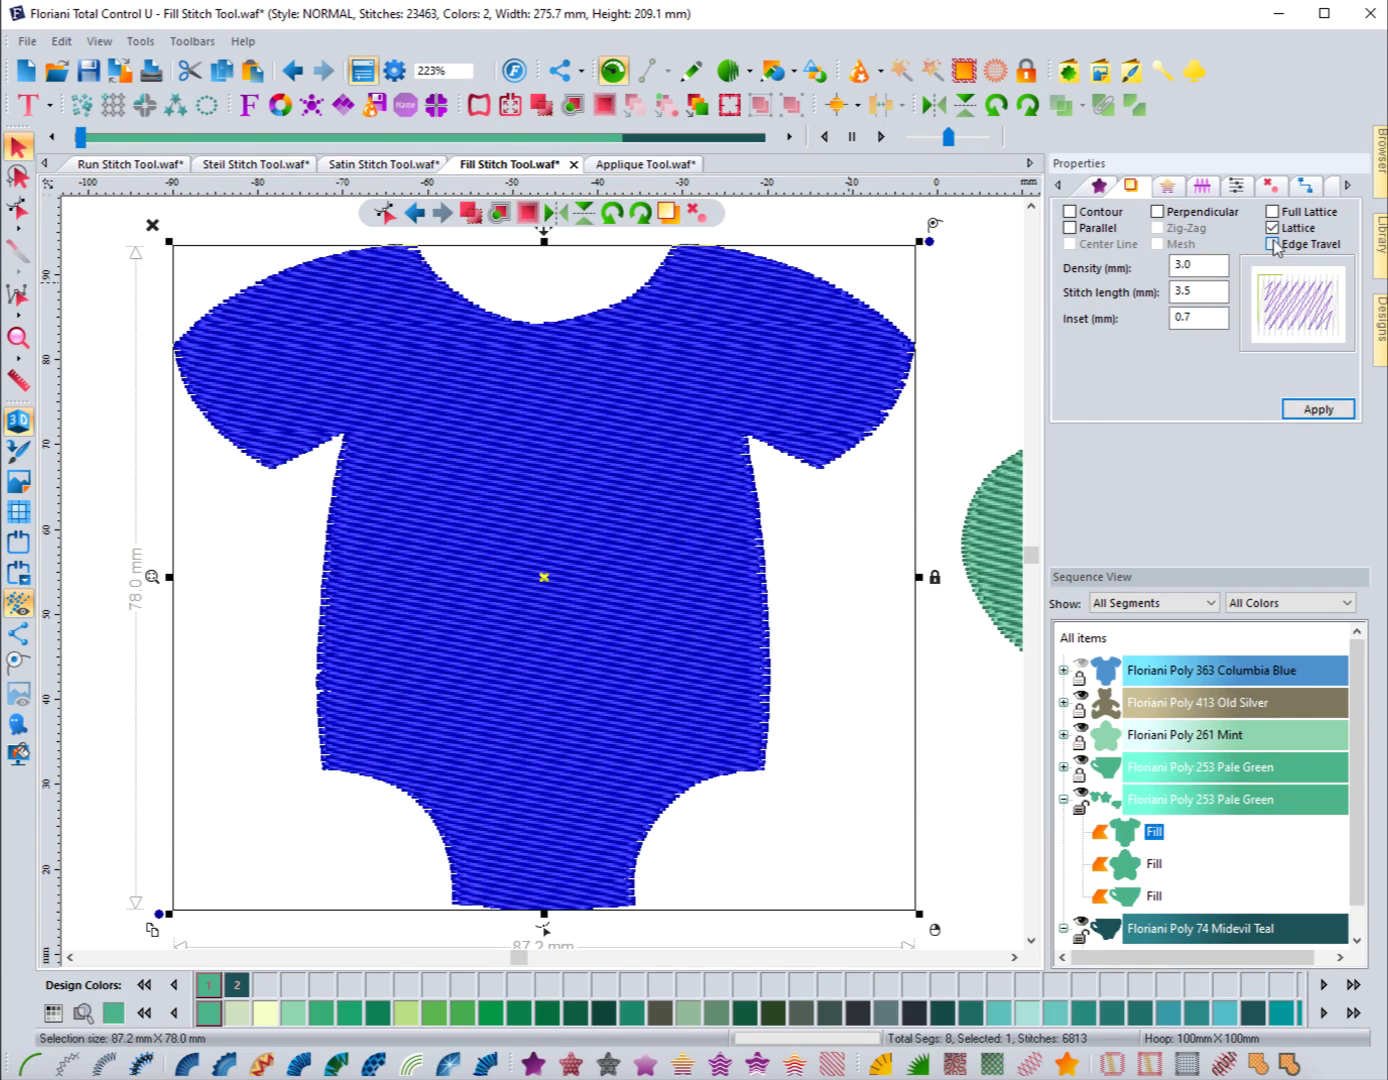
left_click(1340, 408)
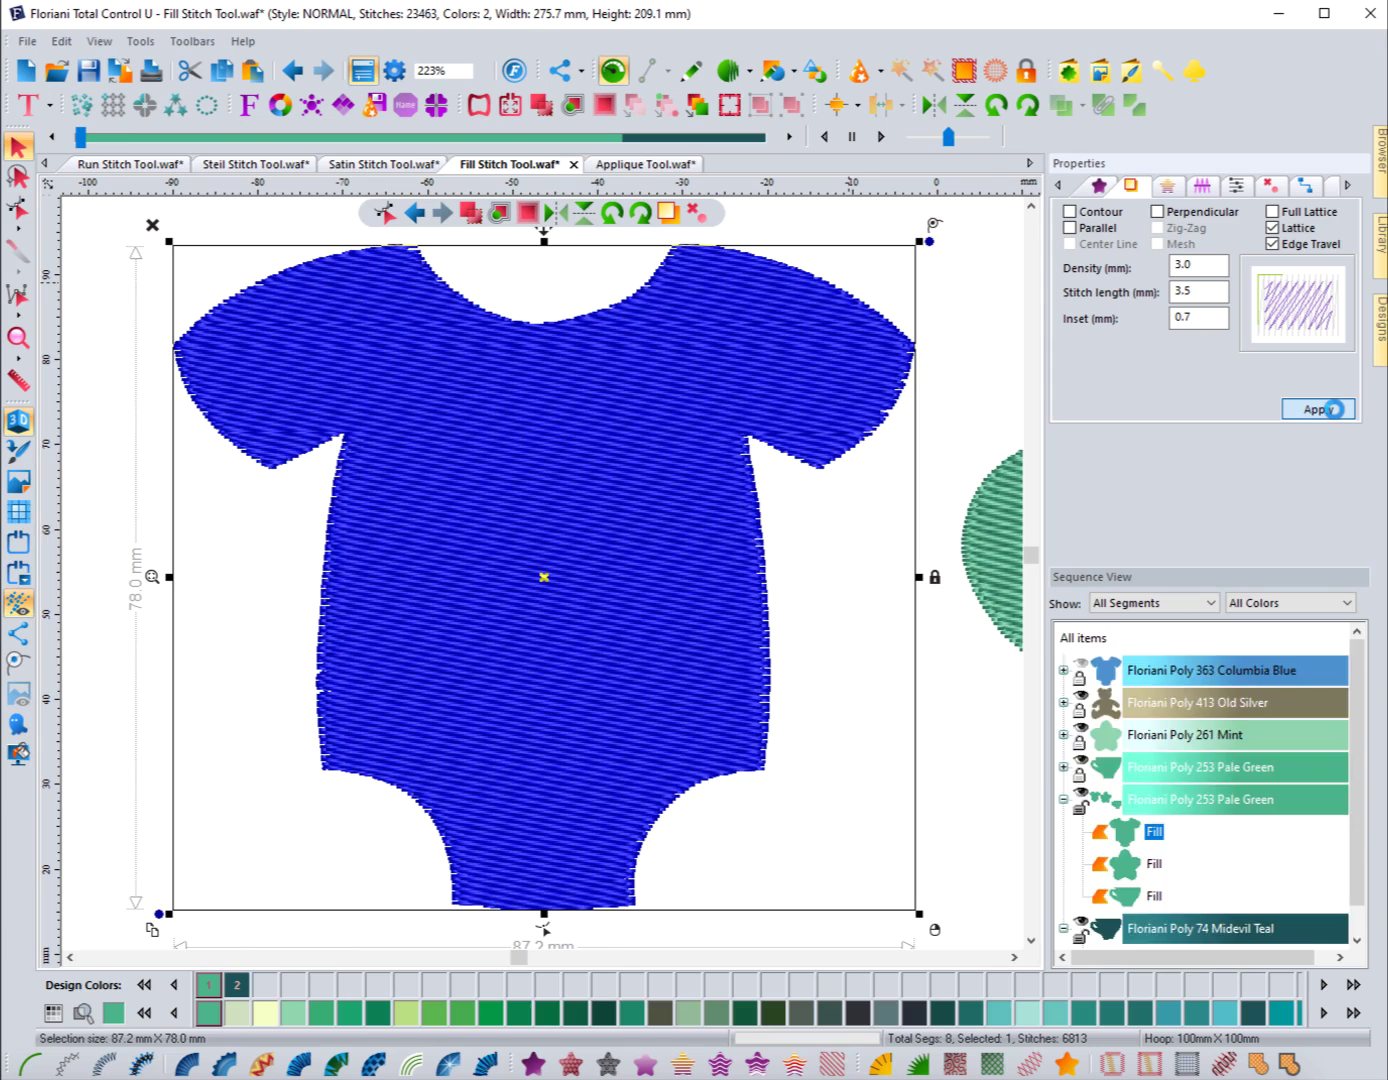
Preview the onesie's stitch-out with Lattice underlay and Edge Travel by stepping back and forth through the sewing sequence.
left_click(173, 332)
mouse_move(80, 137)
left_mouse_down()
mouse_move(137, 139)
mouse_move(119, 135)
left_mouse_up()
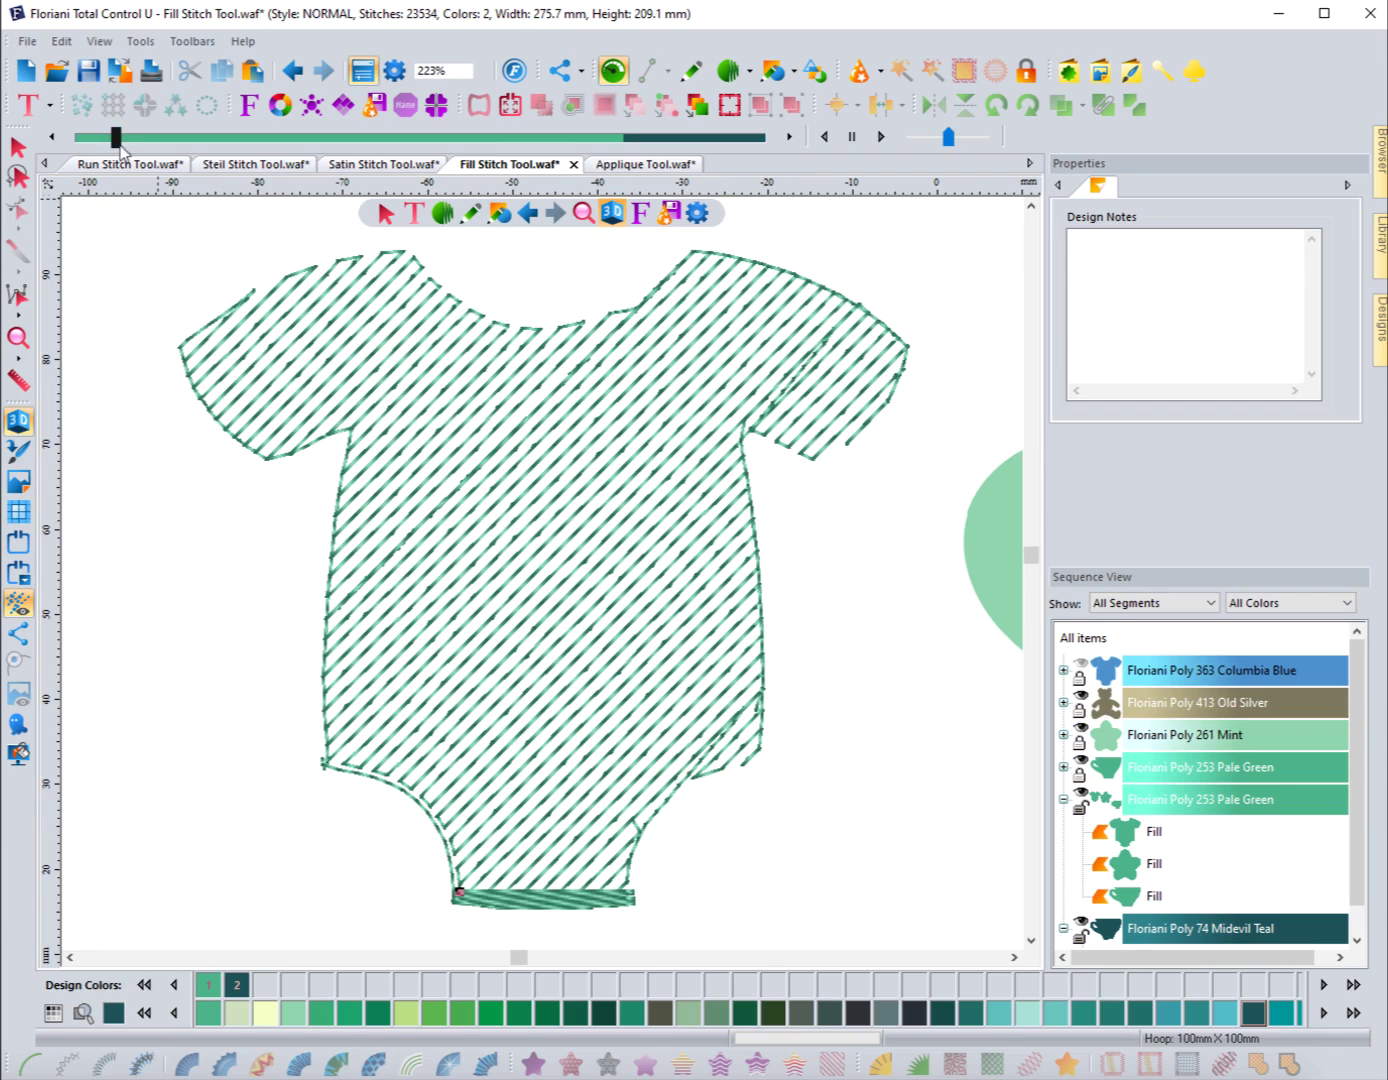
left_click_drag(118, 140, 97, 170)
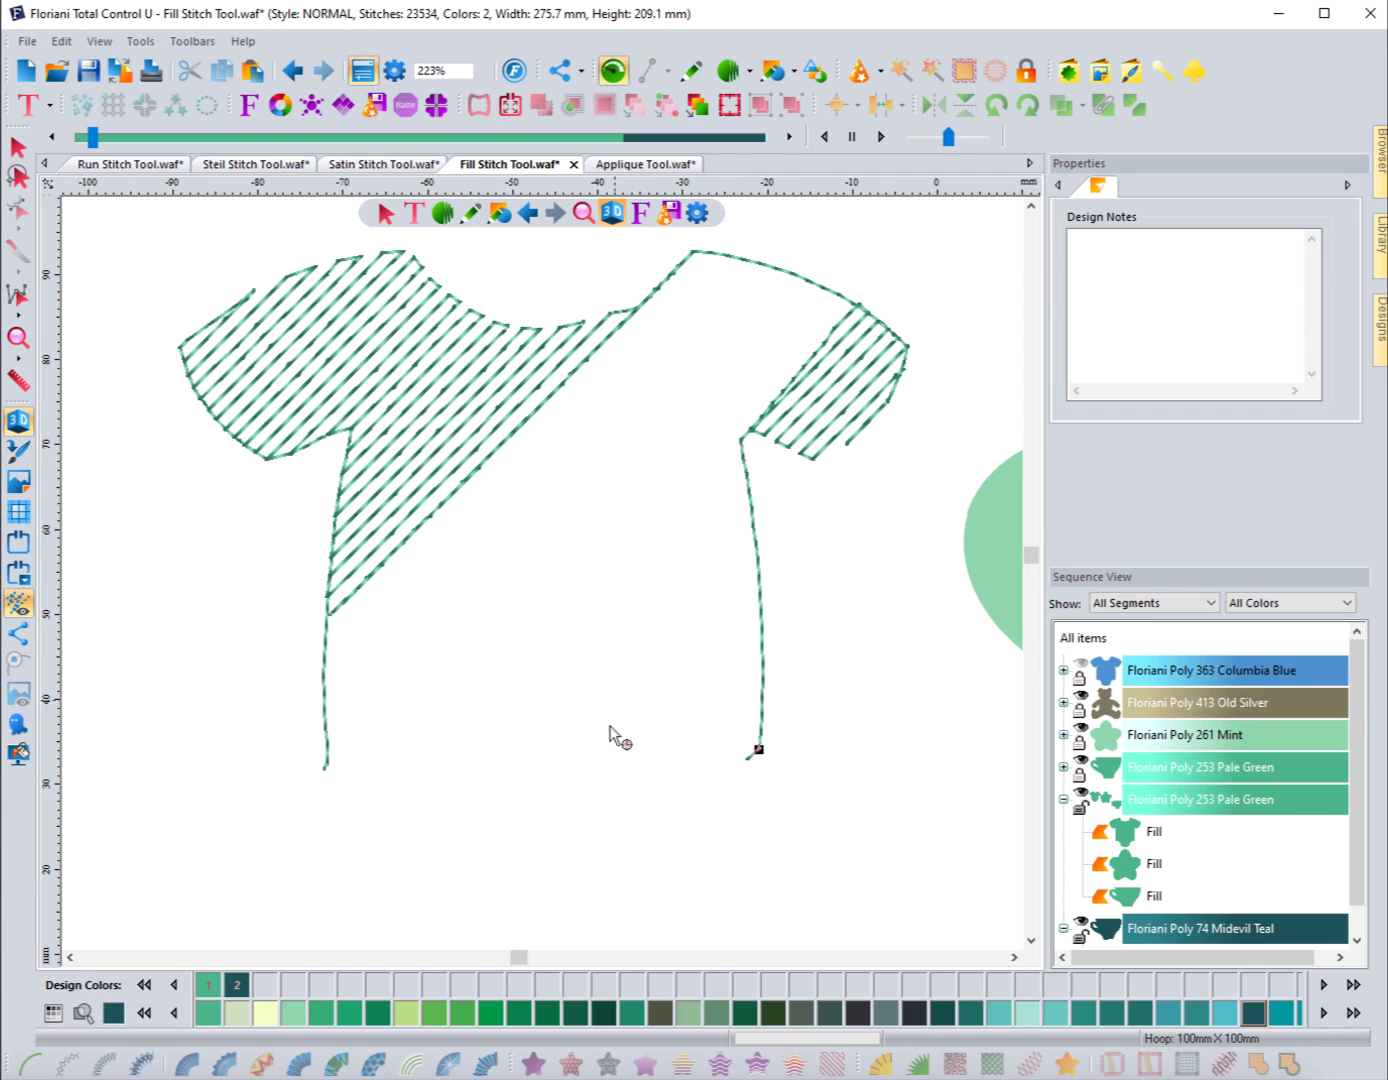
left_click_drag(100, 142, 360, 142)
left_click(17, 148)
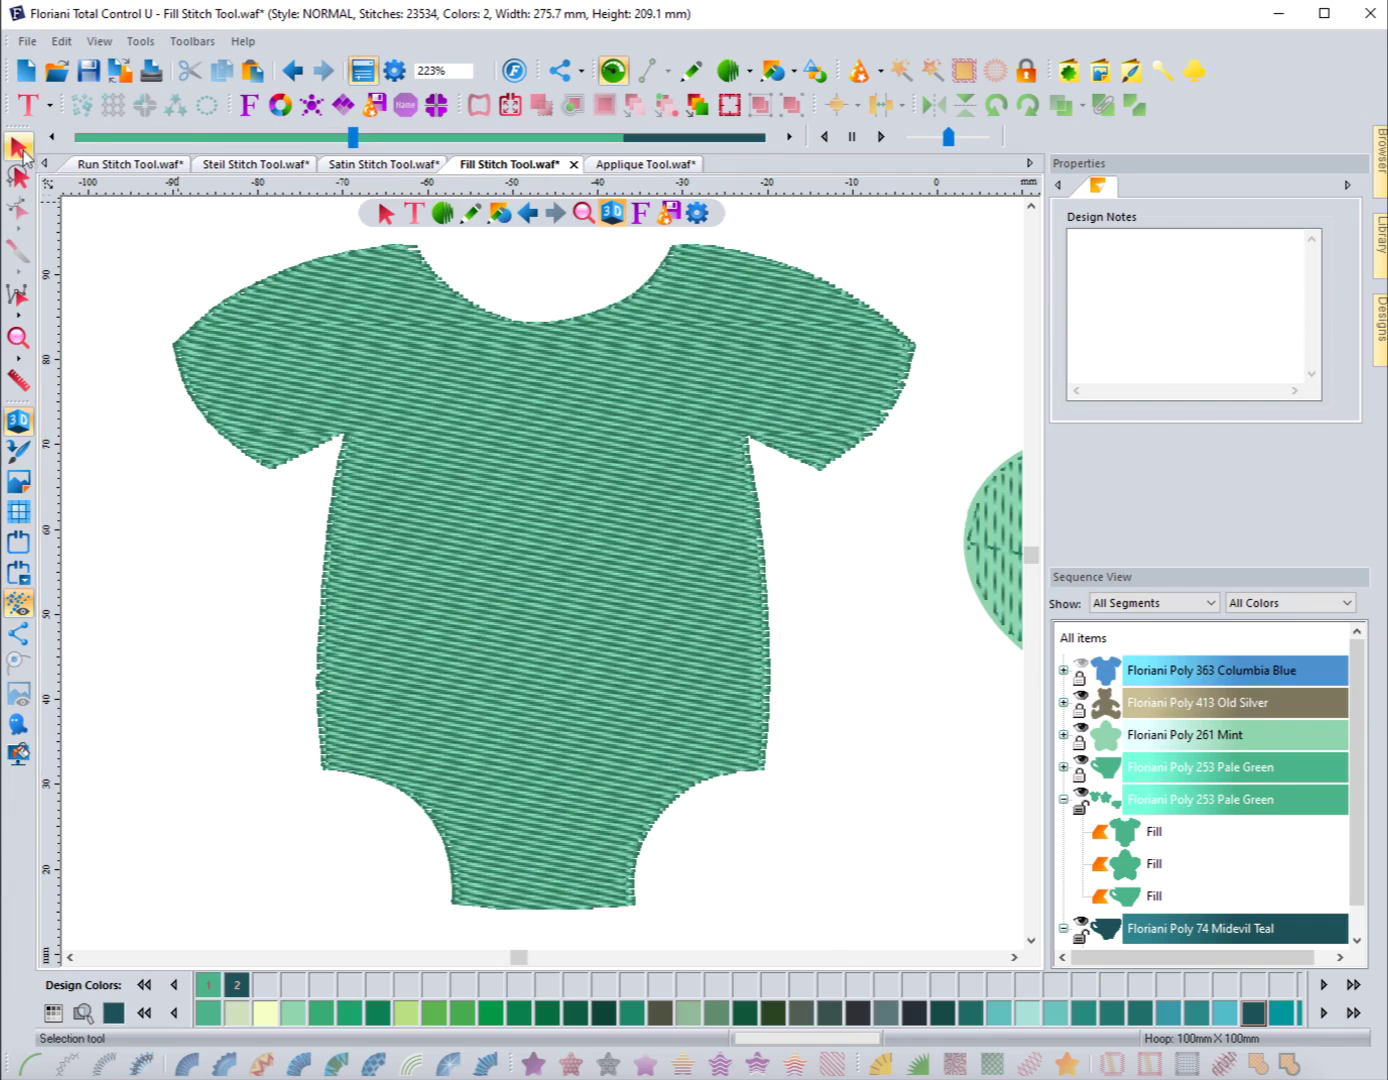
Reselect the onesie, change its underlay to Contour plus Perpendicular without Lattice or Edge Travel, and apply it.
left_click(267, 278)
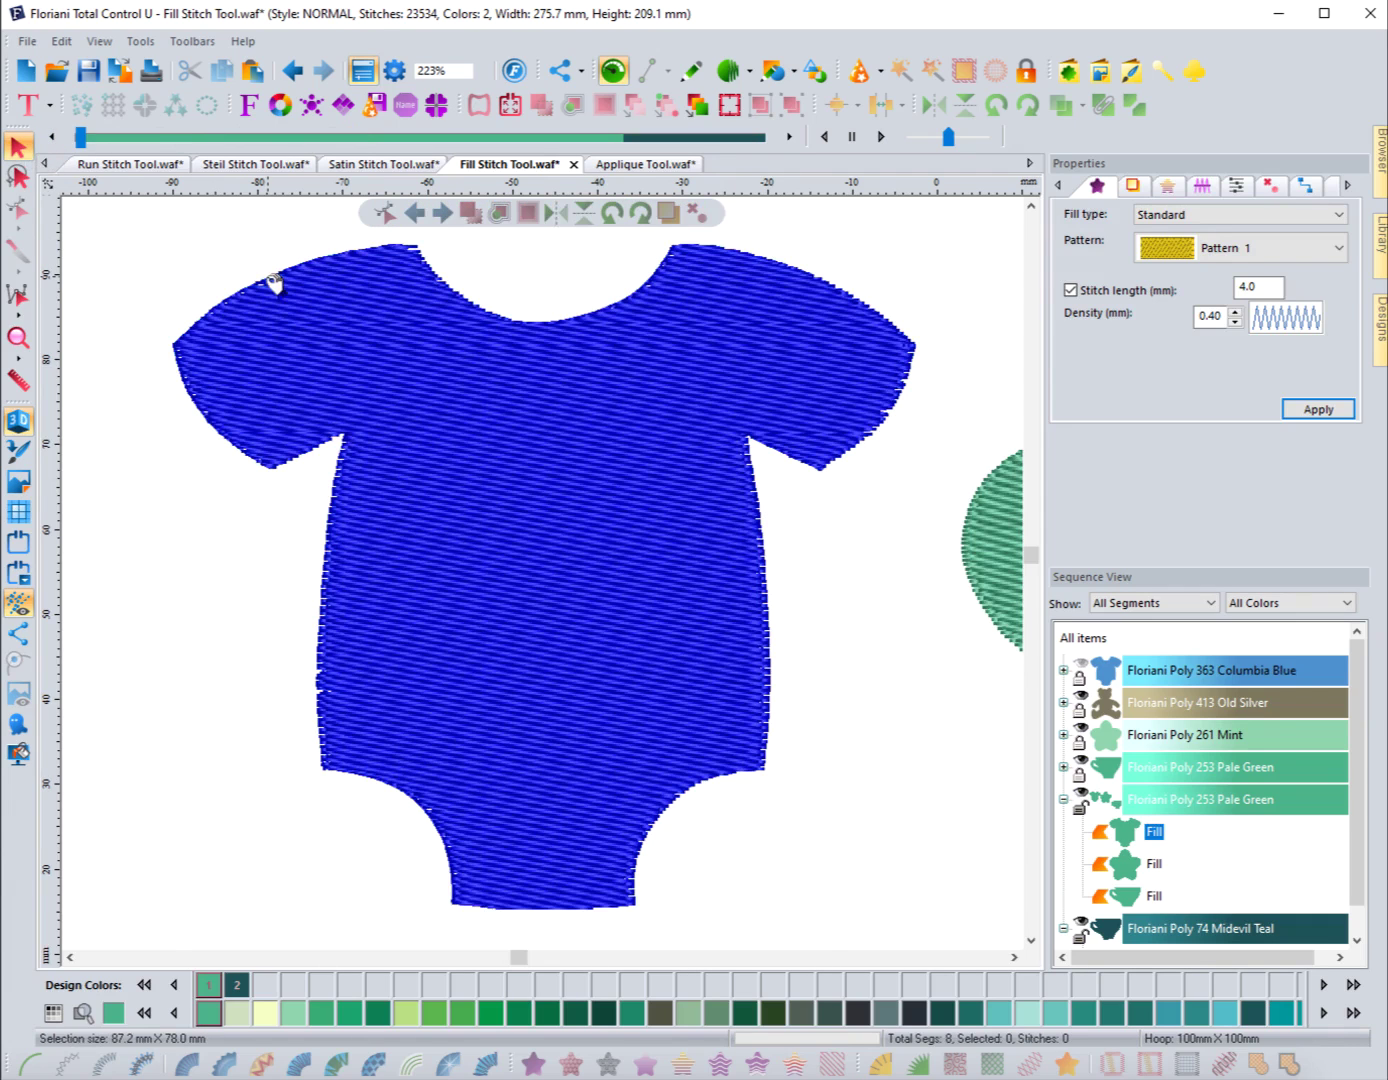
left_click(1133, 186)
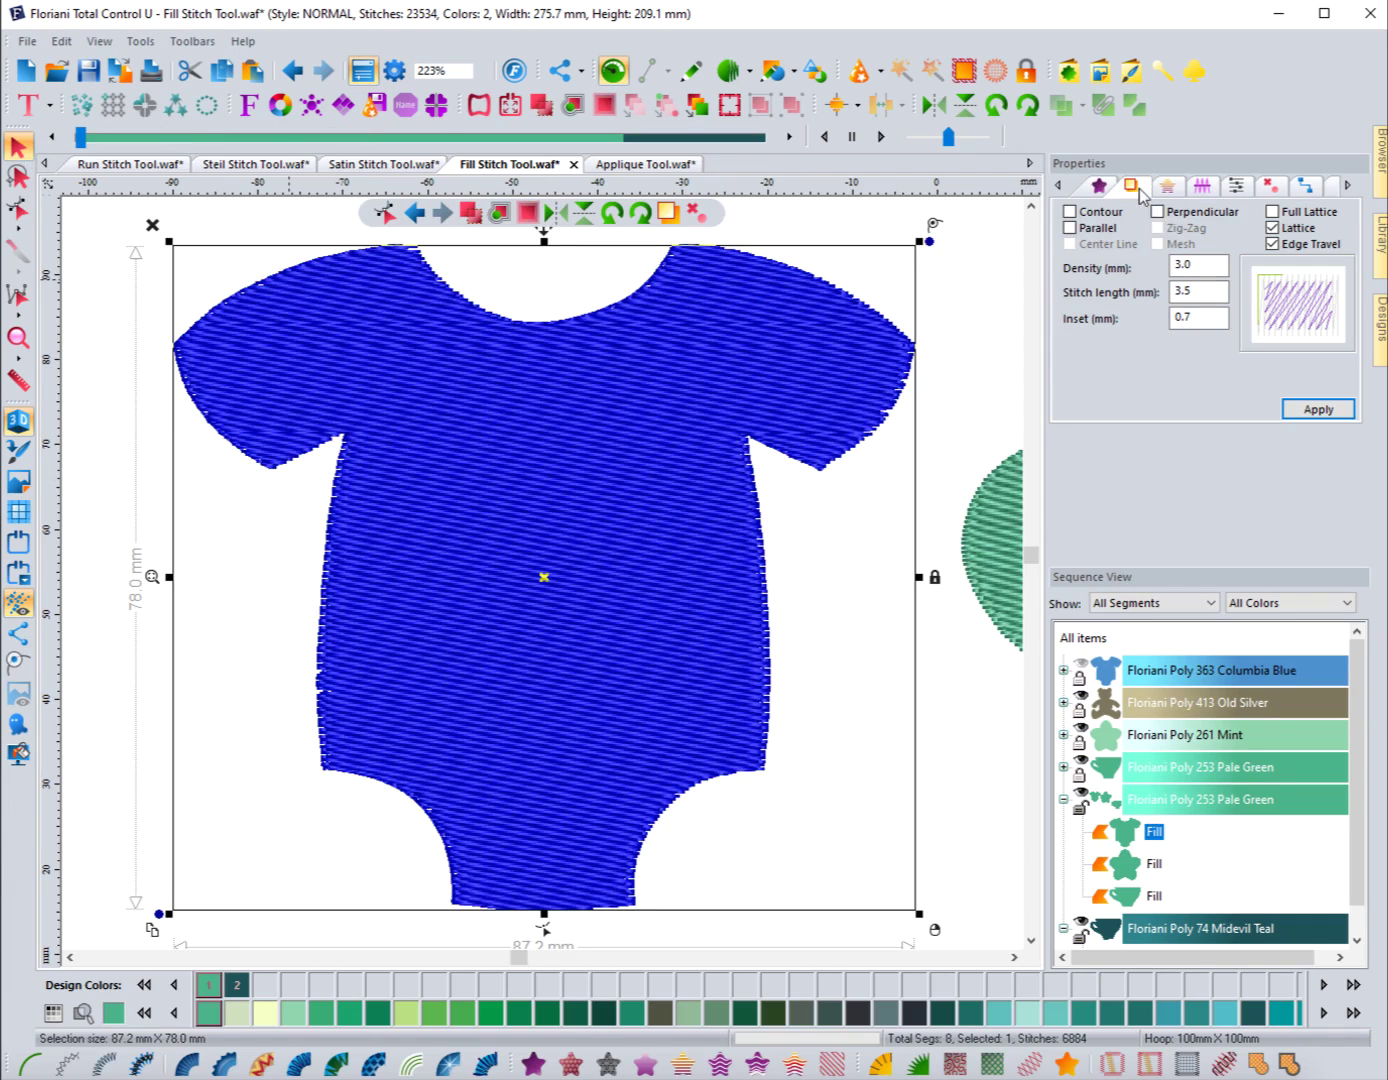
left_click(1068, 213)
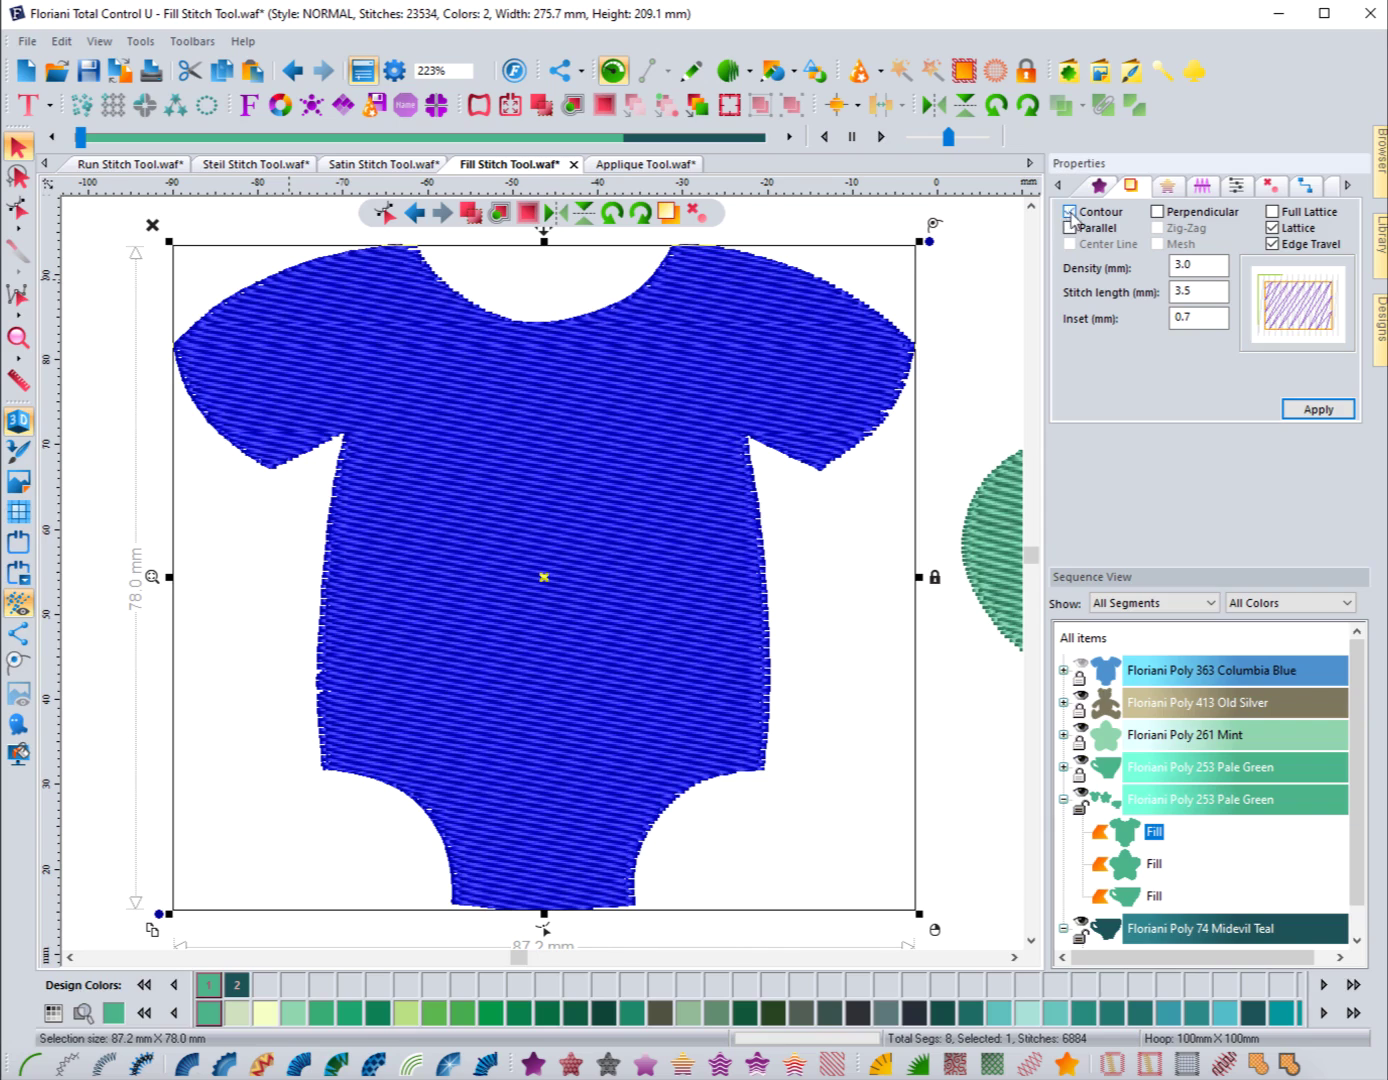
left_click(1157, 213)
left_click(1276, 230)
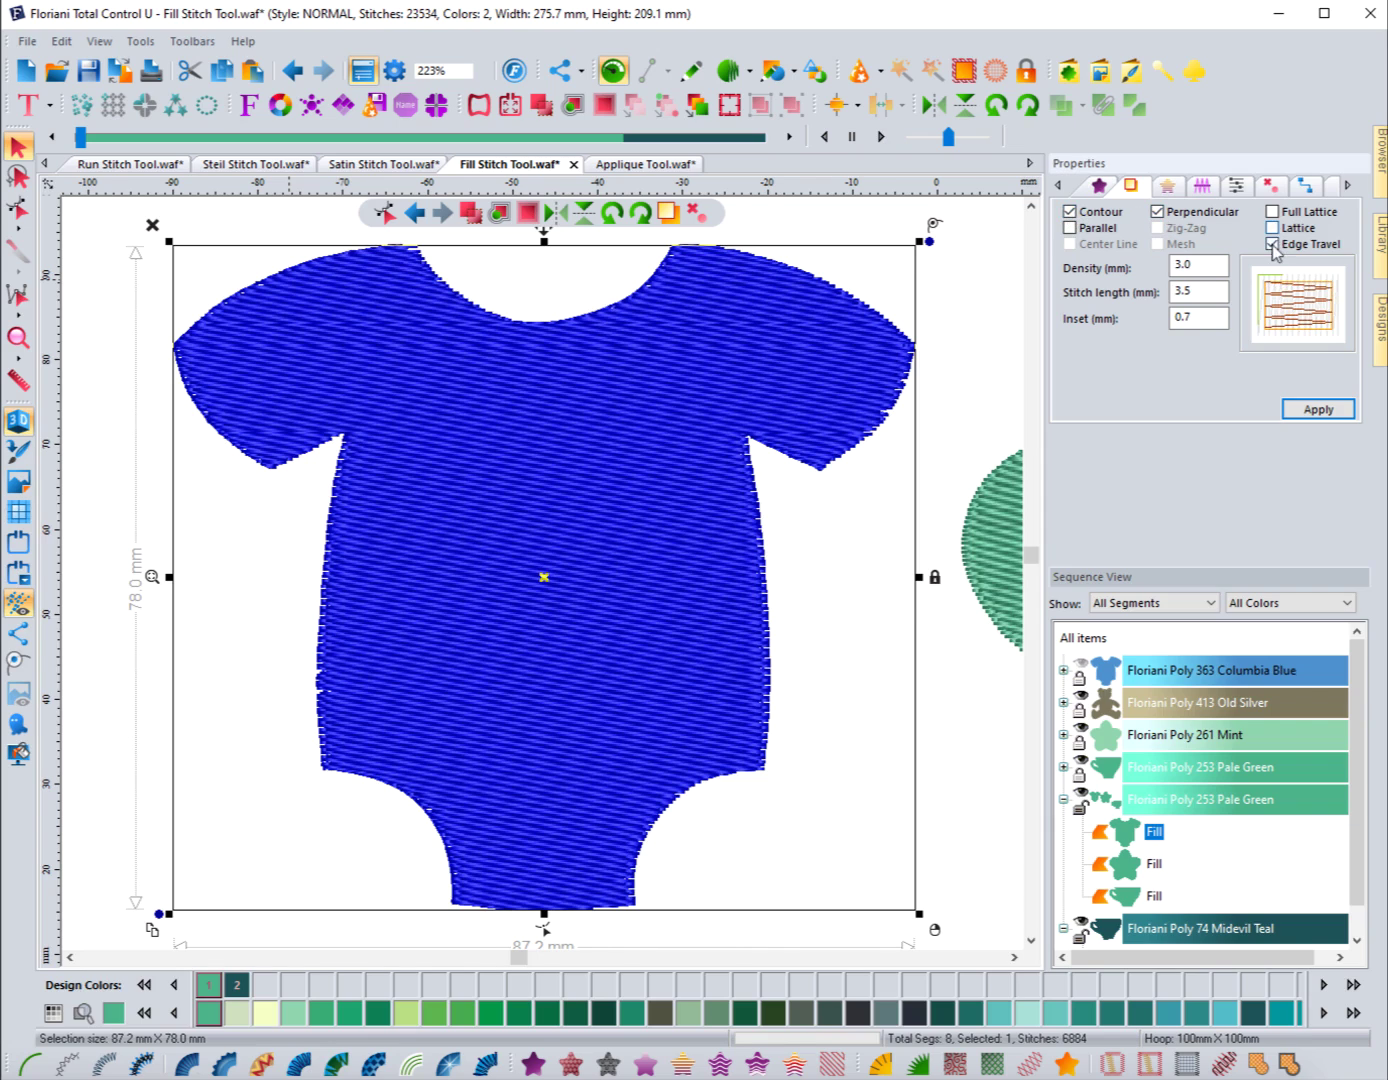
left_click(1329, 403)
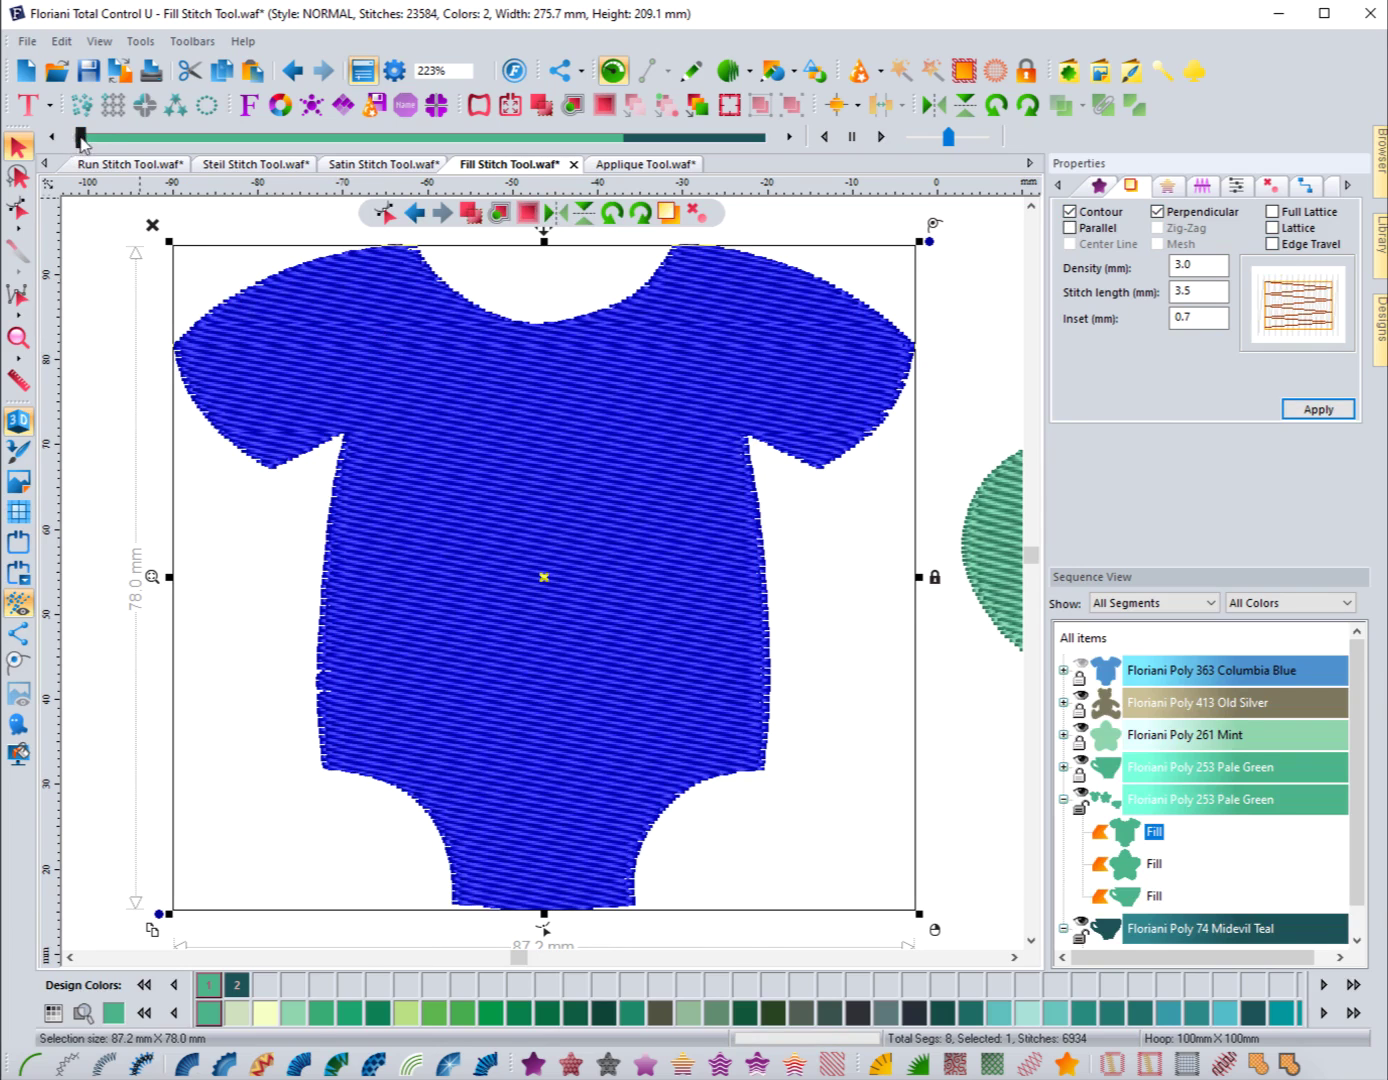
Preview how the onesie's Contour and Perpendicular underlay stitches out.
mouse_move(82, 140)
left_mouse_down()
mouse_move(120, 142)
mouse_move(97, 143)
left_mouse_up()
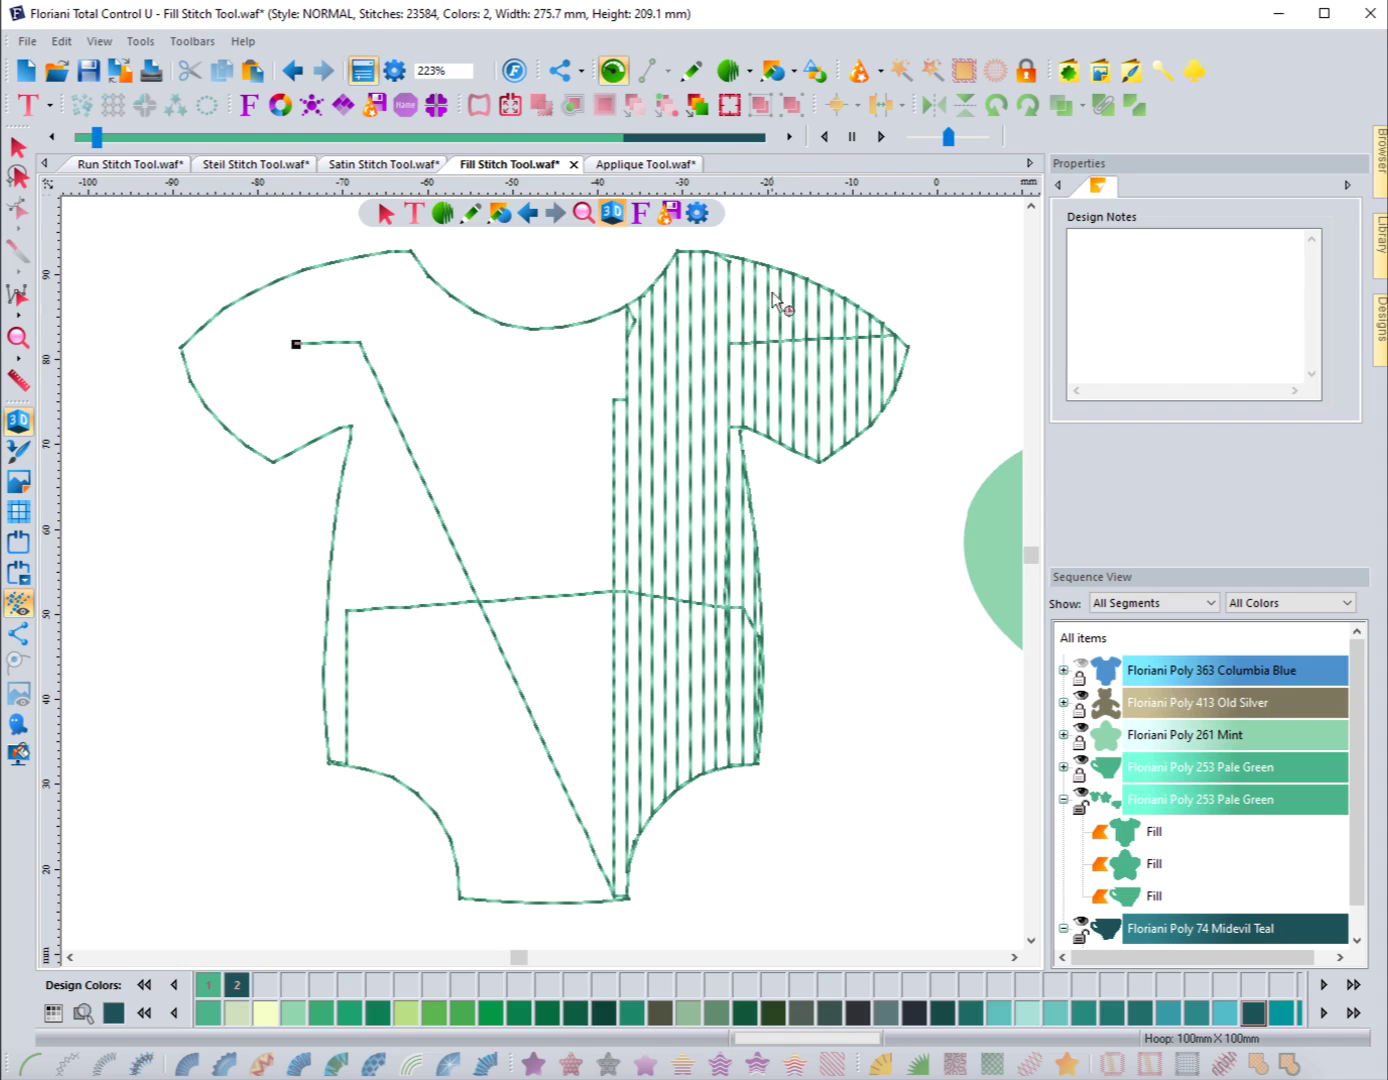
left_click_drag(97, 139, 72, 146)
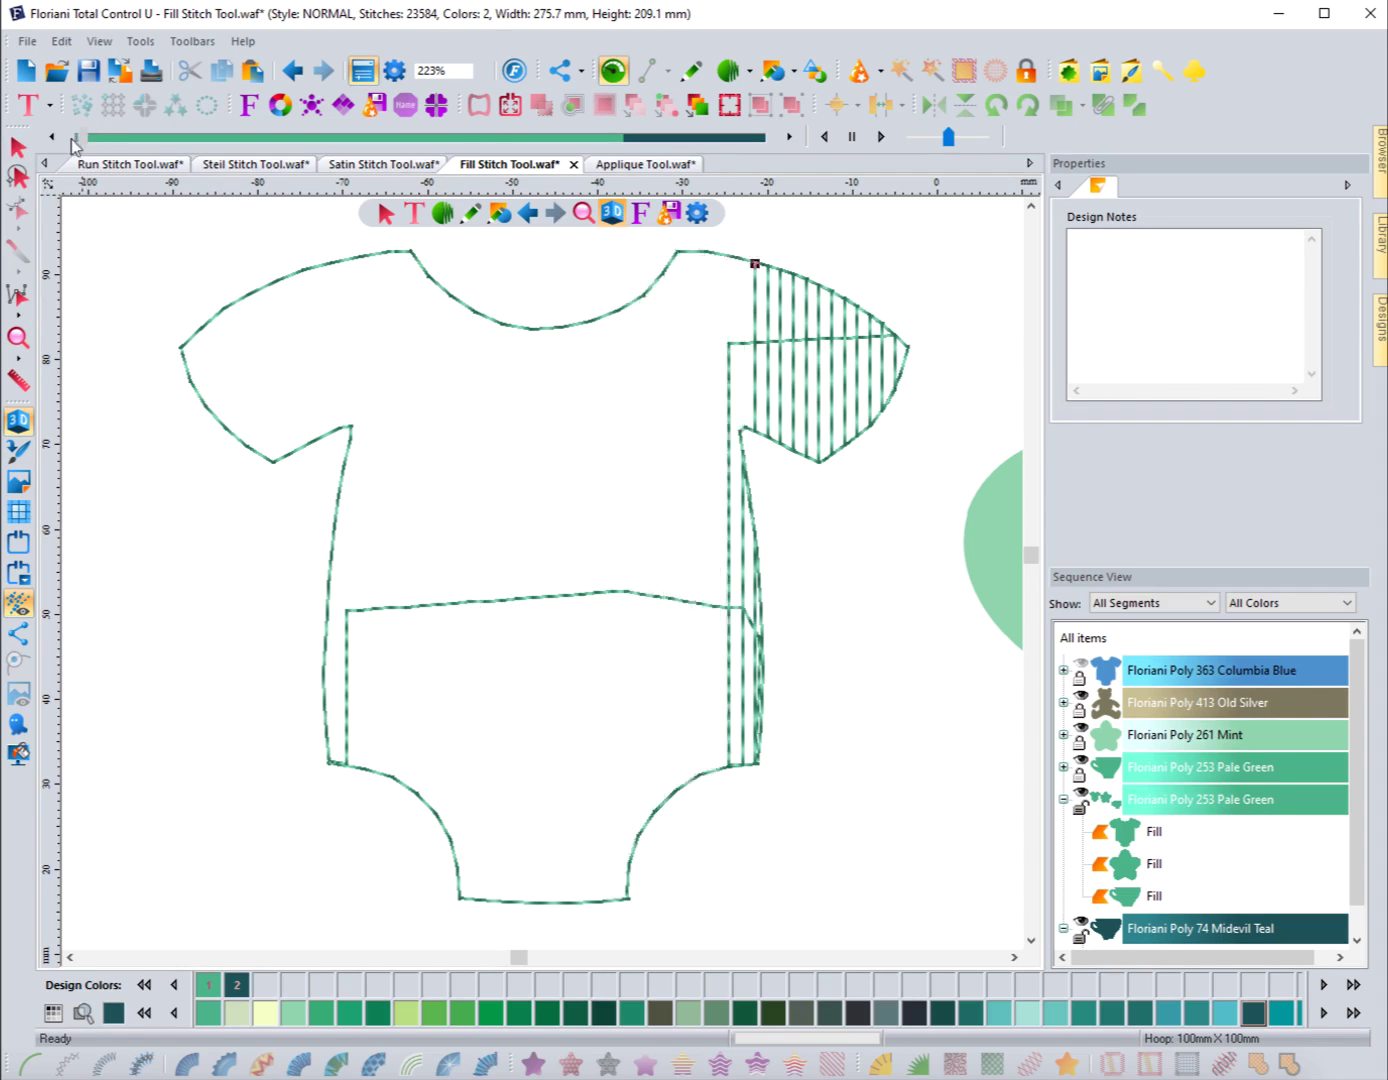
left_click(18, 147)
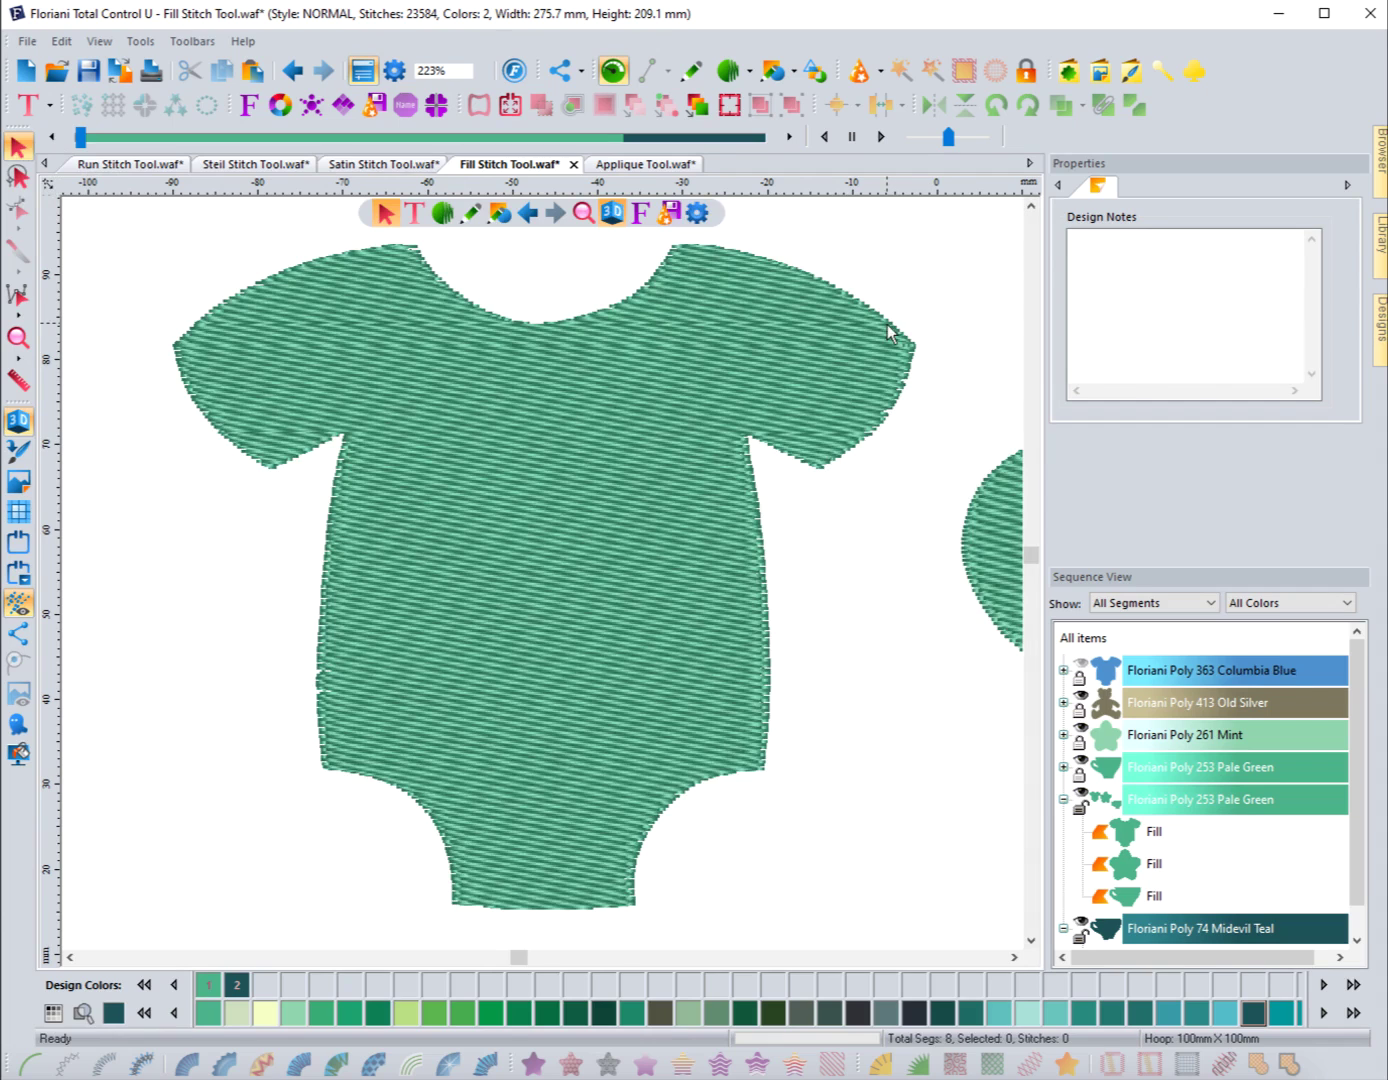
Reselect the onesie and set its underlay stitch length to 4 mm.
left_click(890, 333)
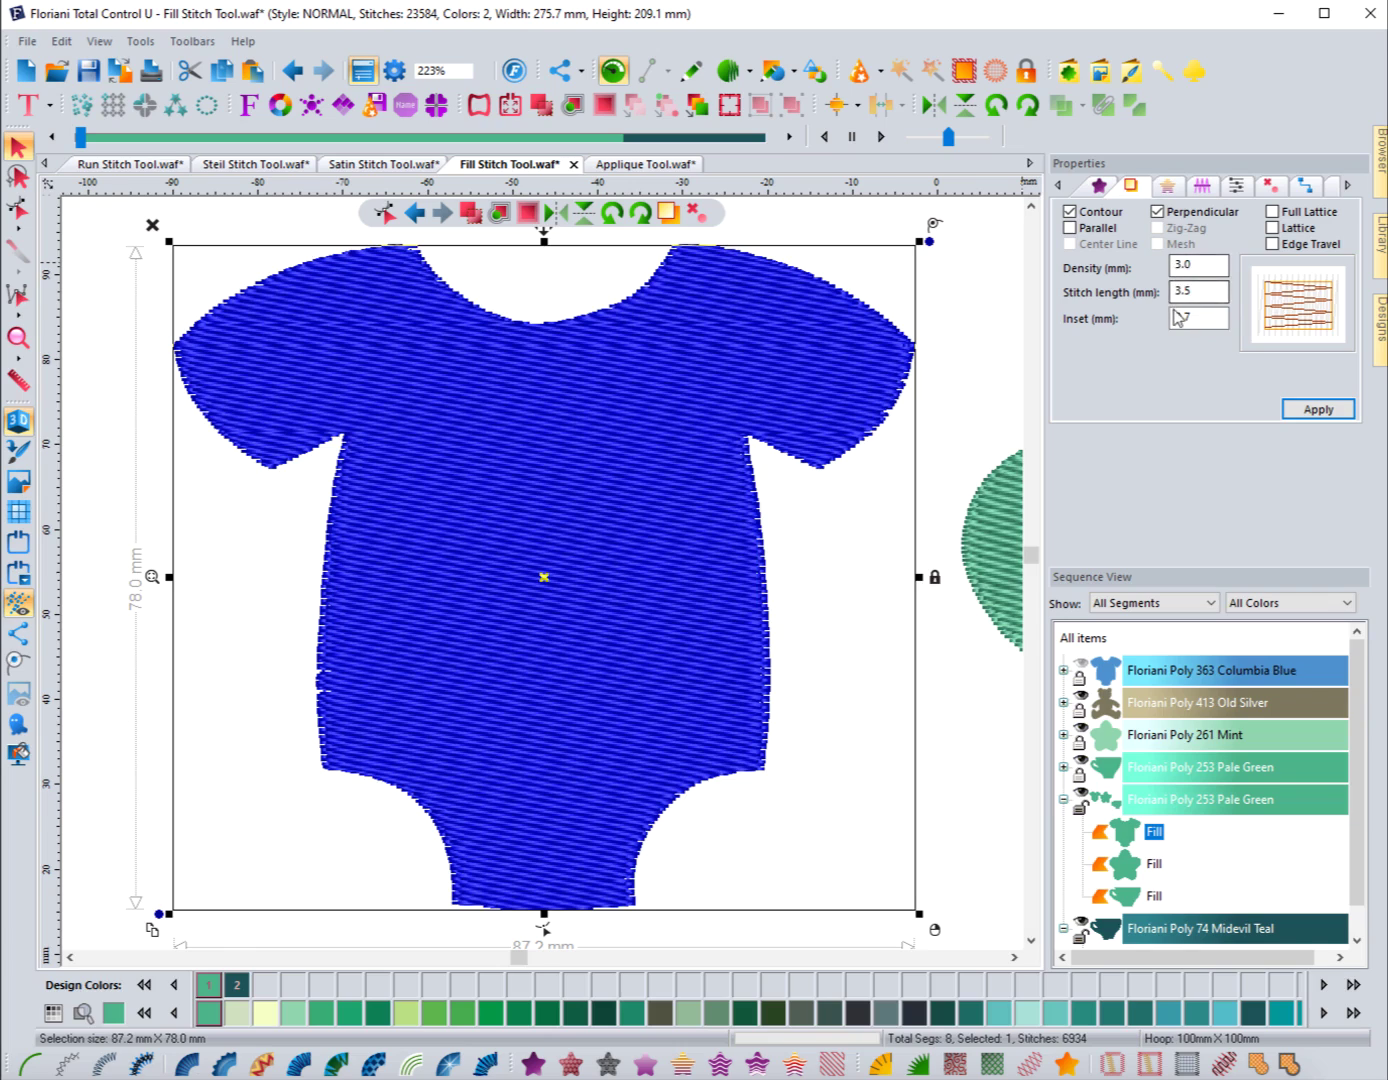
left_click_drag(1205, 292, 1132, 292)
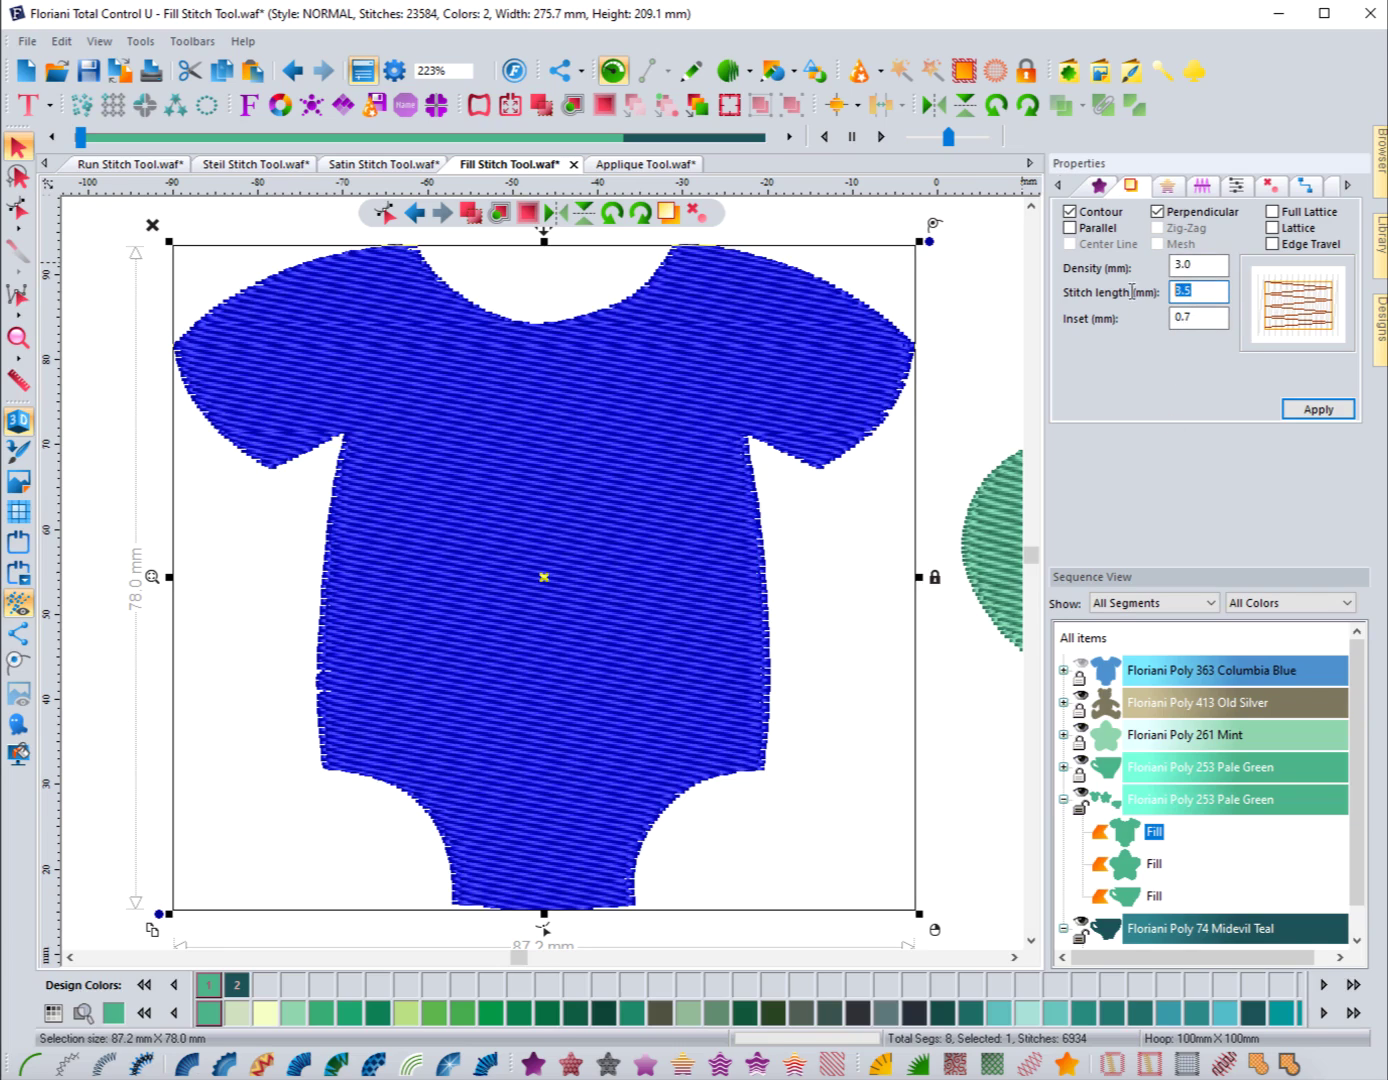
type("4")
left_click(1285, 415)
Apply a Linear increasing gradient to the onesie's fill as gradient type 1.
left_click(1167, 187)
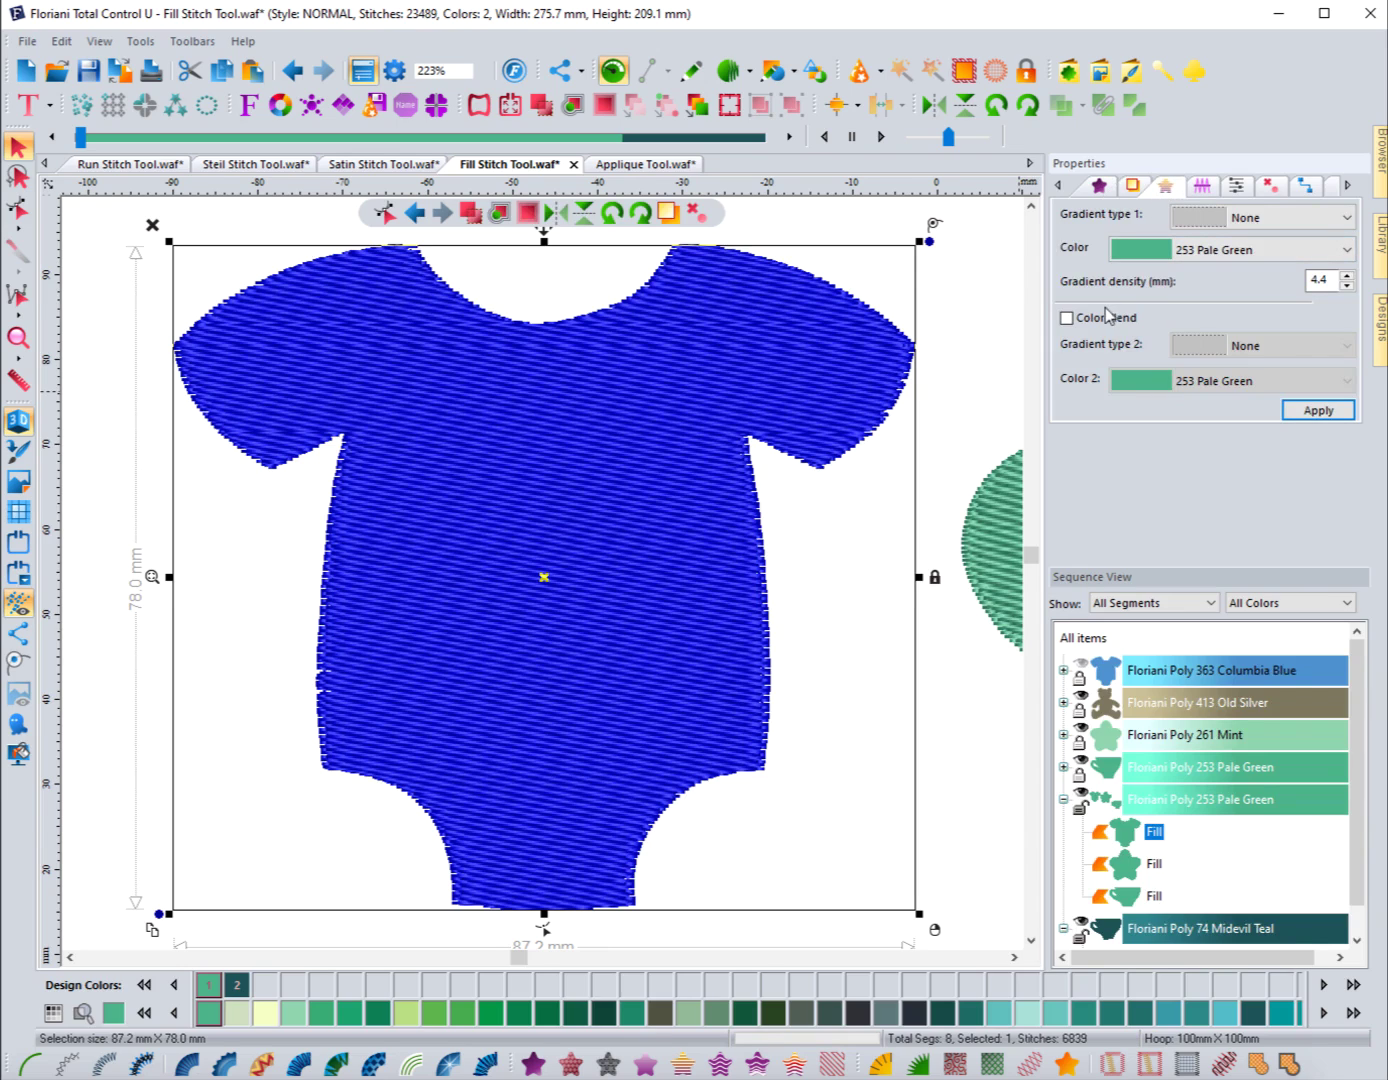
left_click(1262, 220)
left_click(1262, 263)
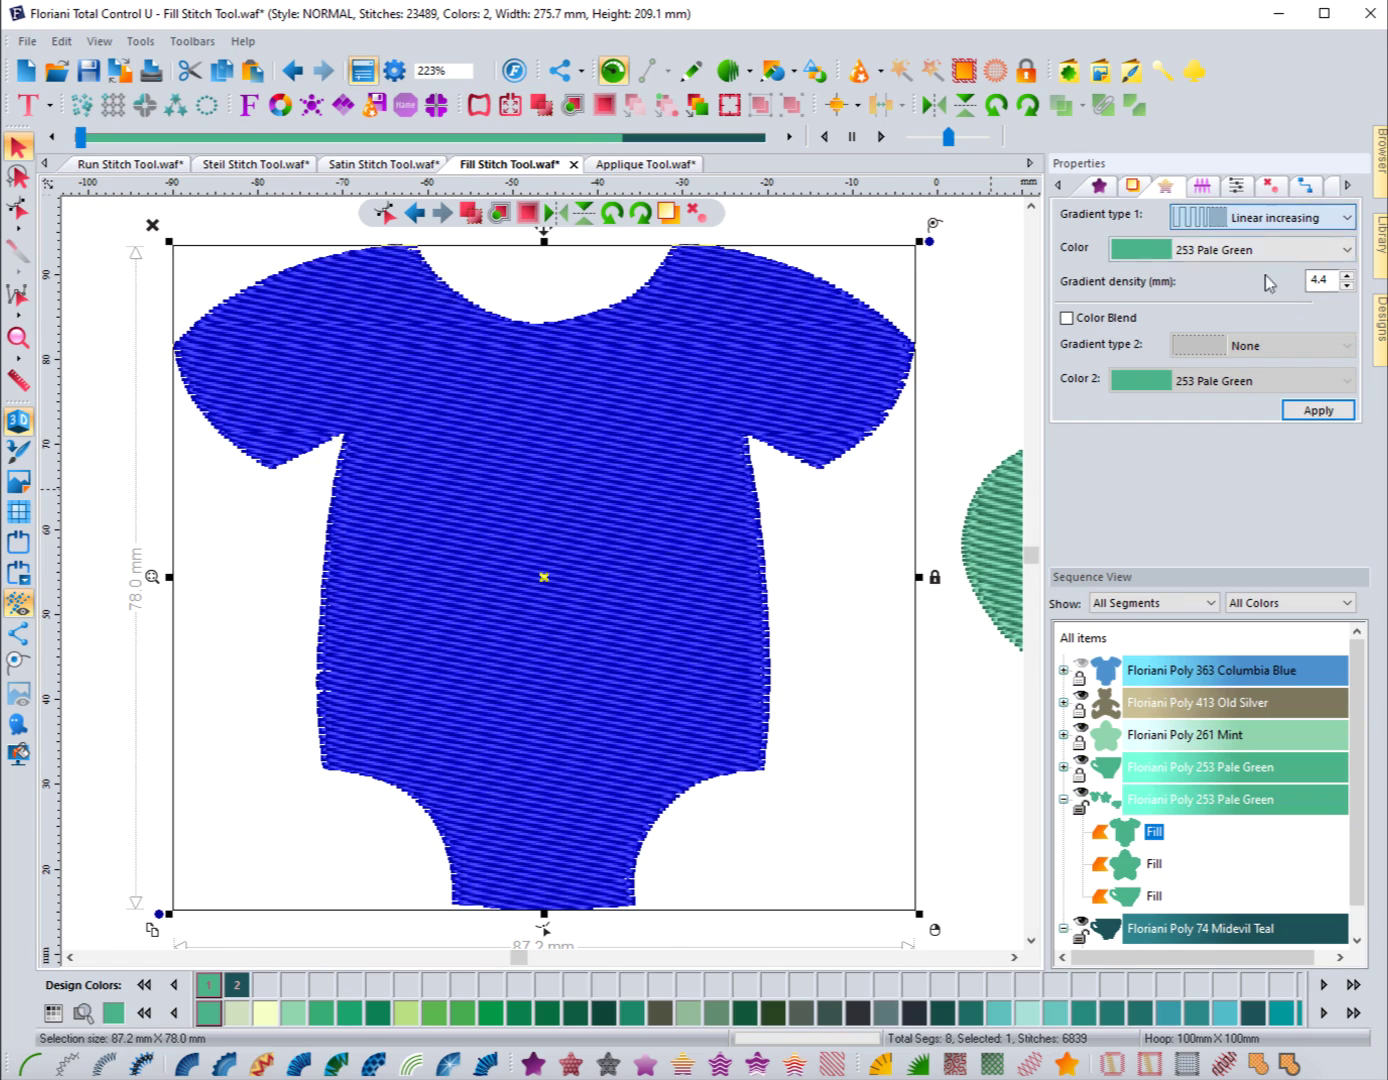
left_click(1318, 417)
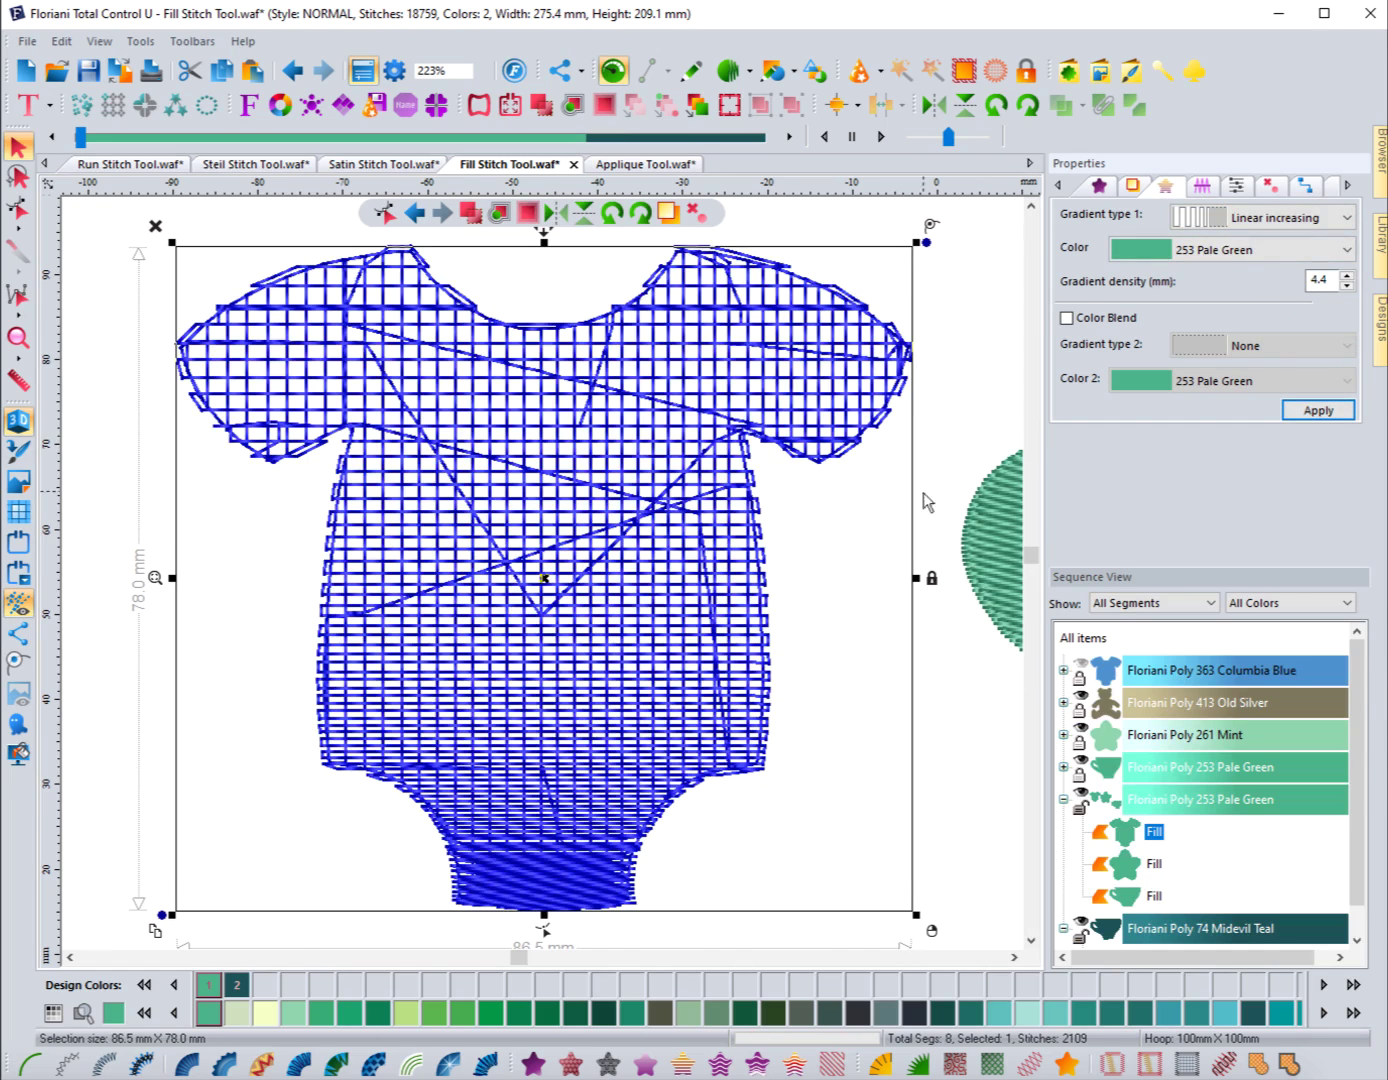
Remove the onesie's Contour and Perpendicular underlays, and apply Edge Travel on its own.
left_click(1124, 190)
left_click(1069, 228)
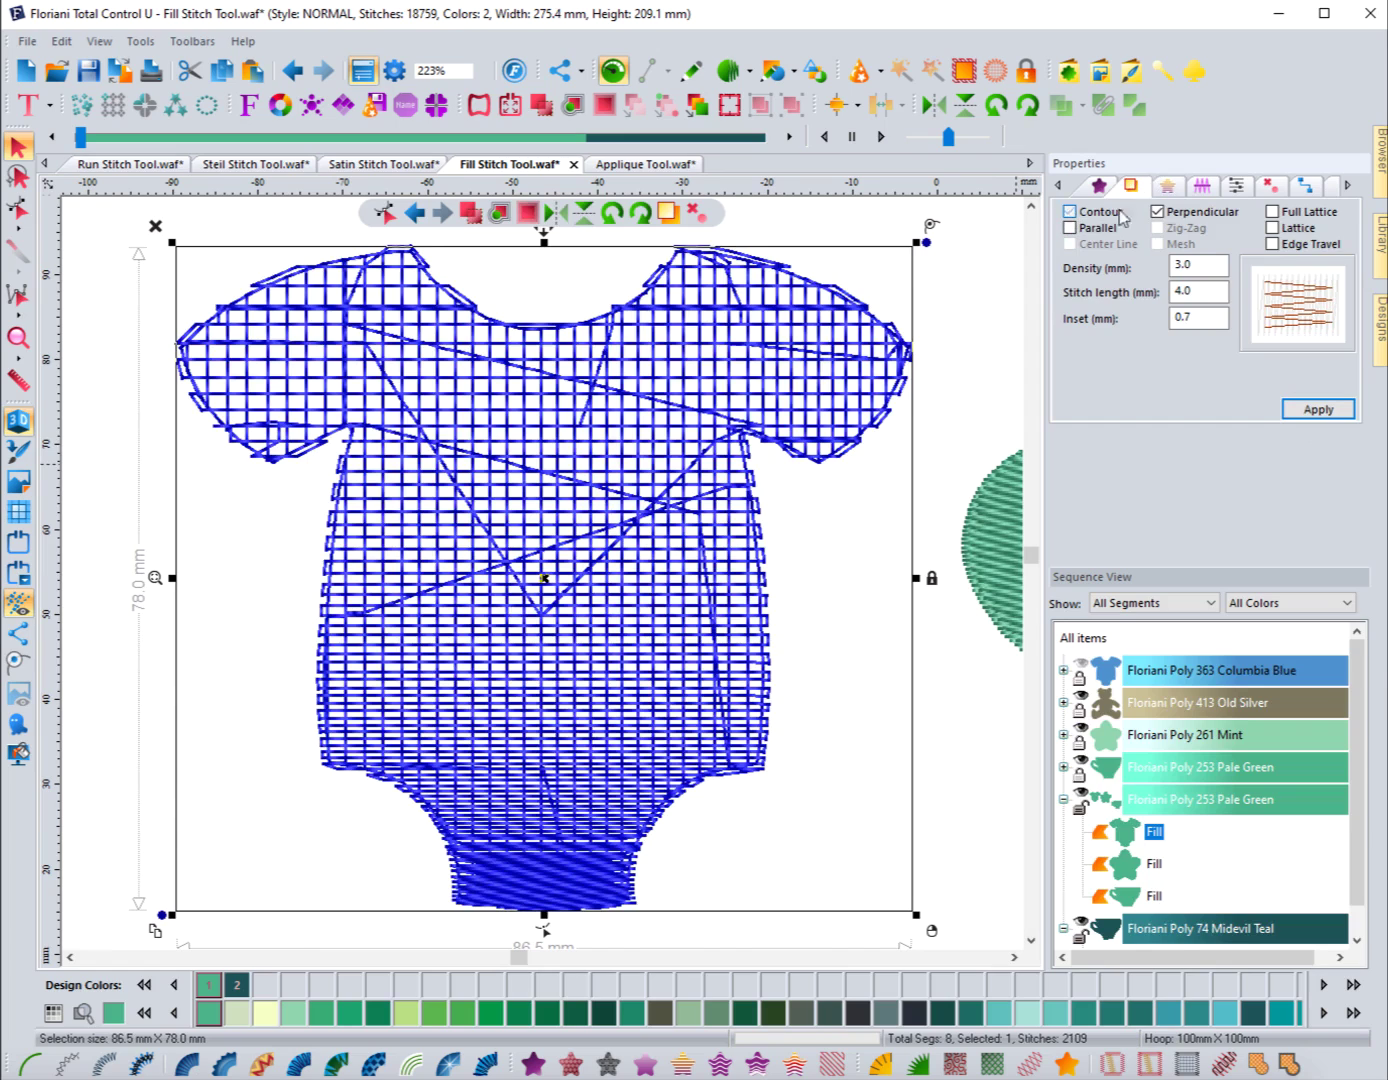
left_click(1157, 212)
left_click(1316, 411)
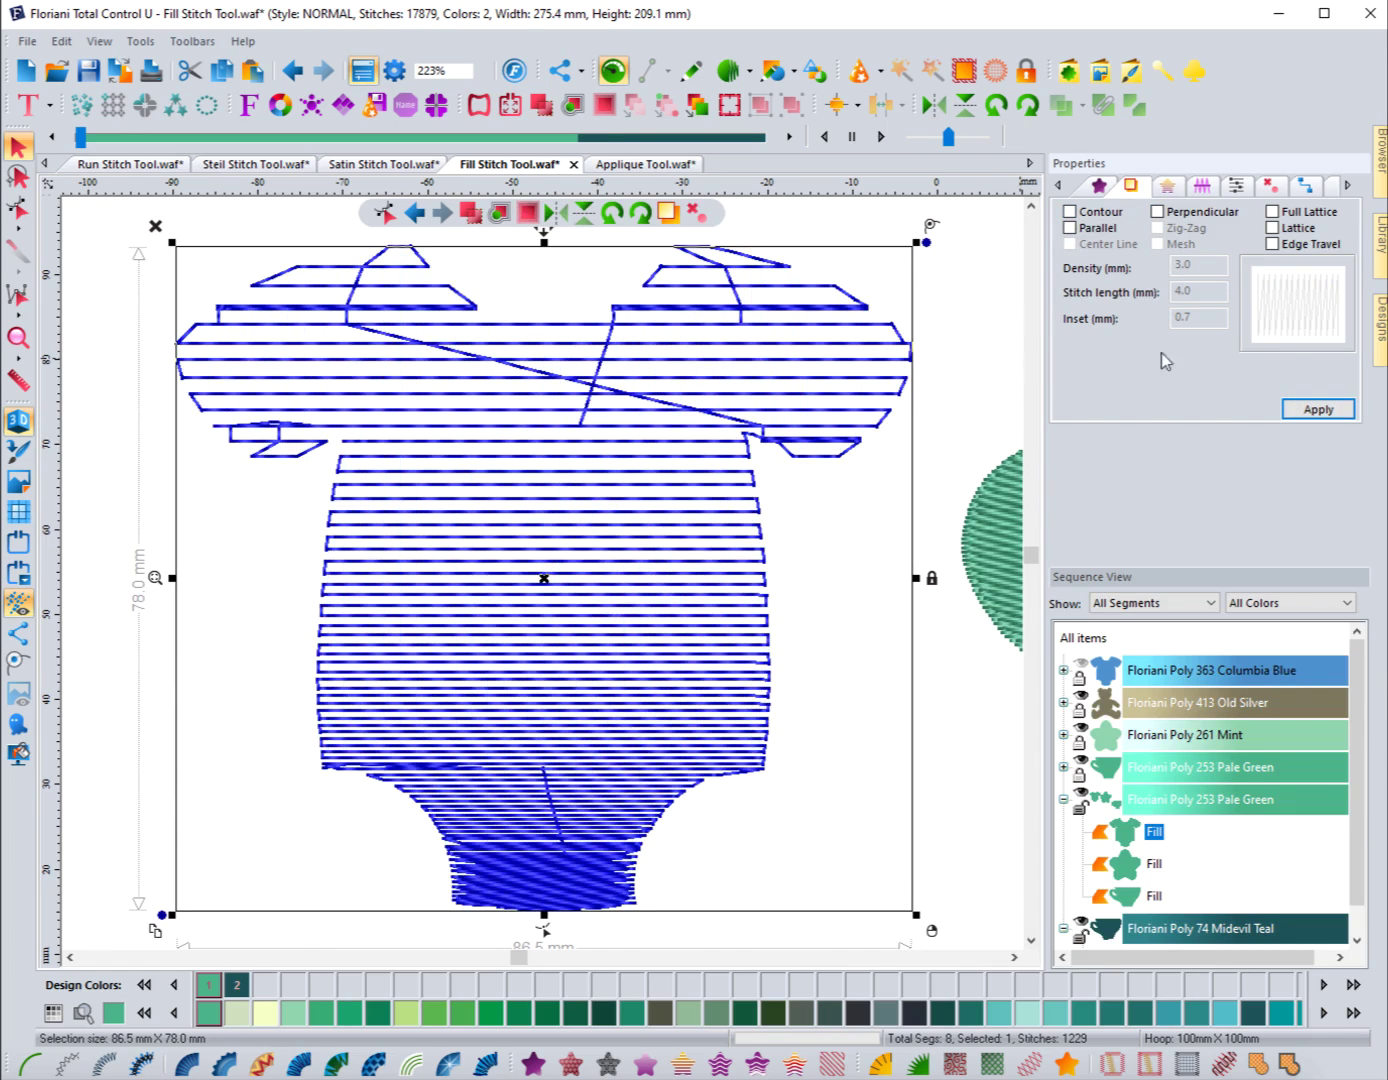
left_click(1272, 244)
left_click(1316, 410)
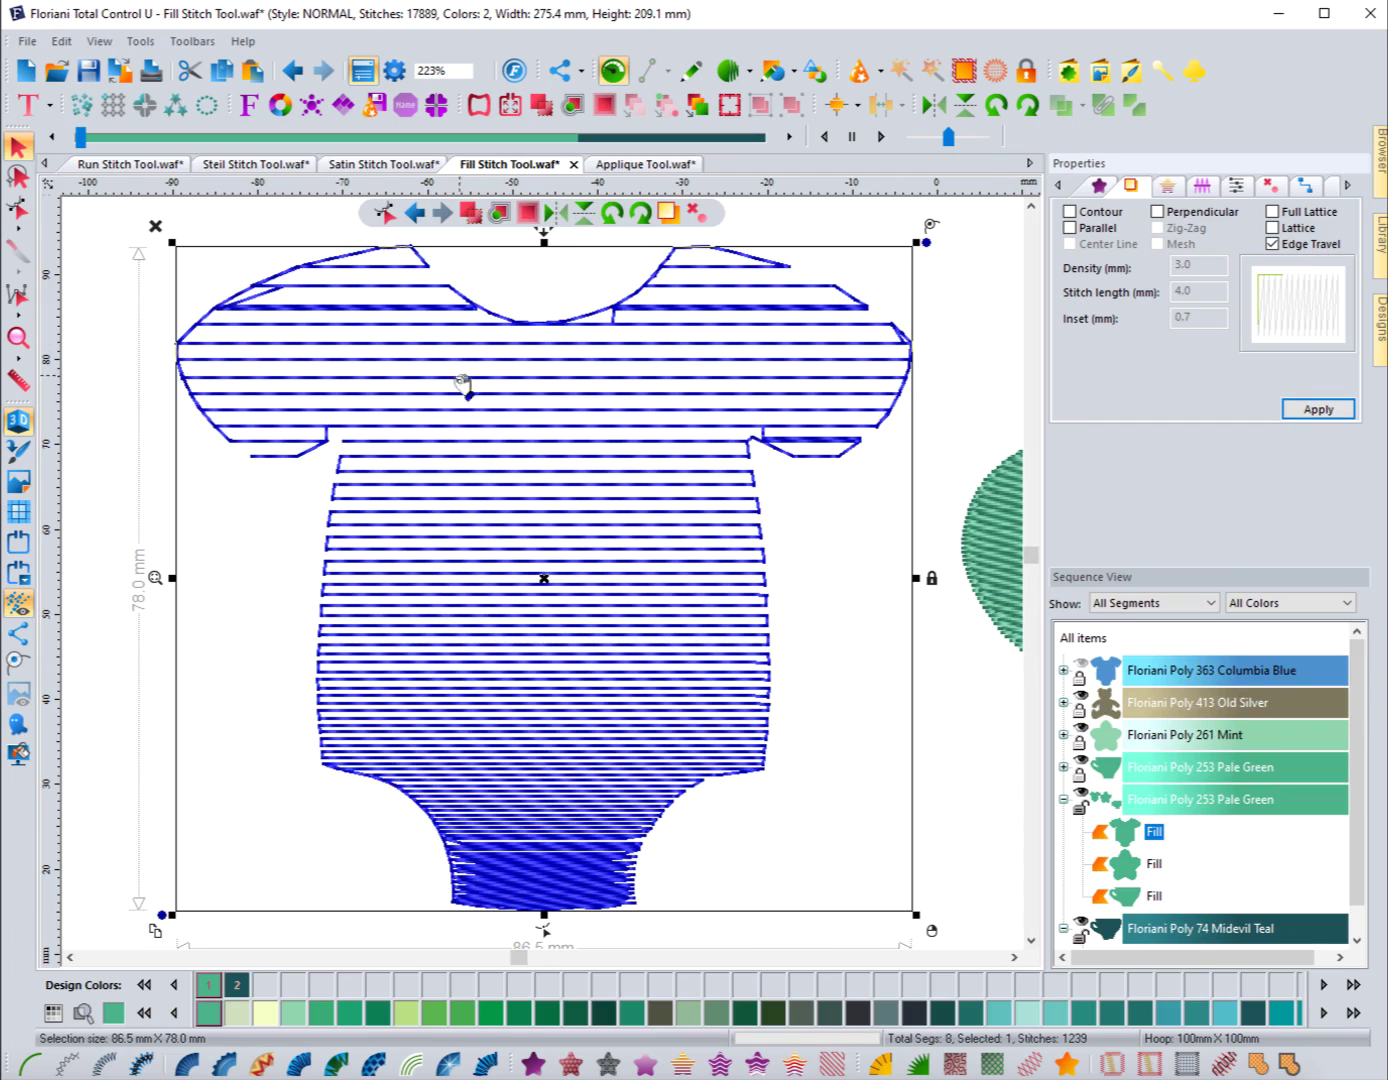
Tilt the onesie's inclination line by moving its left end up to the top of the left sleeve, and regenerate the stitches.
key("r")
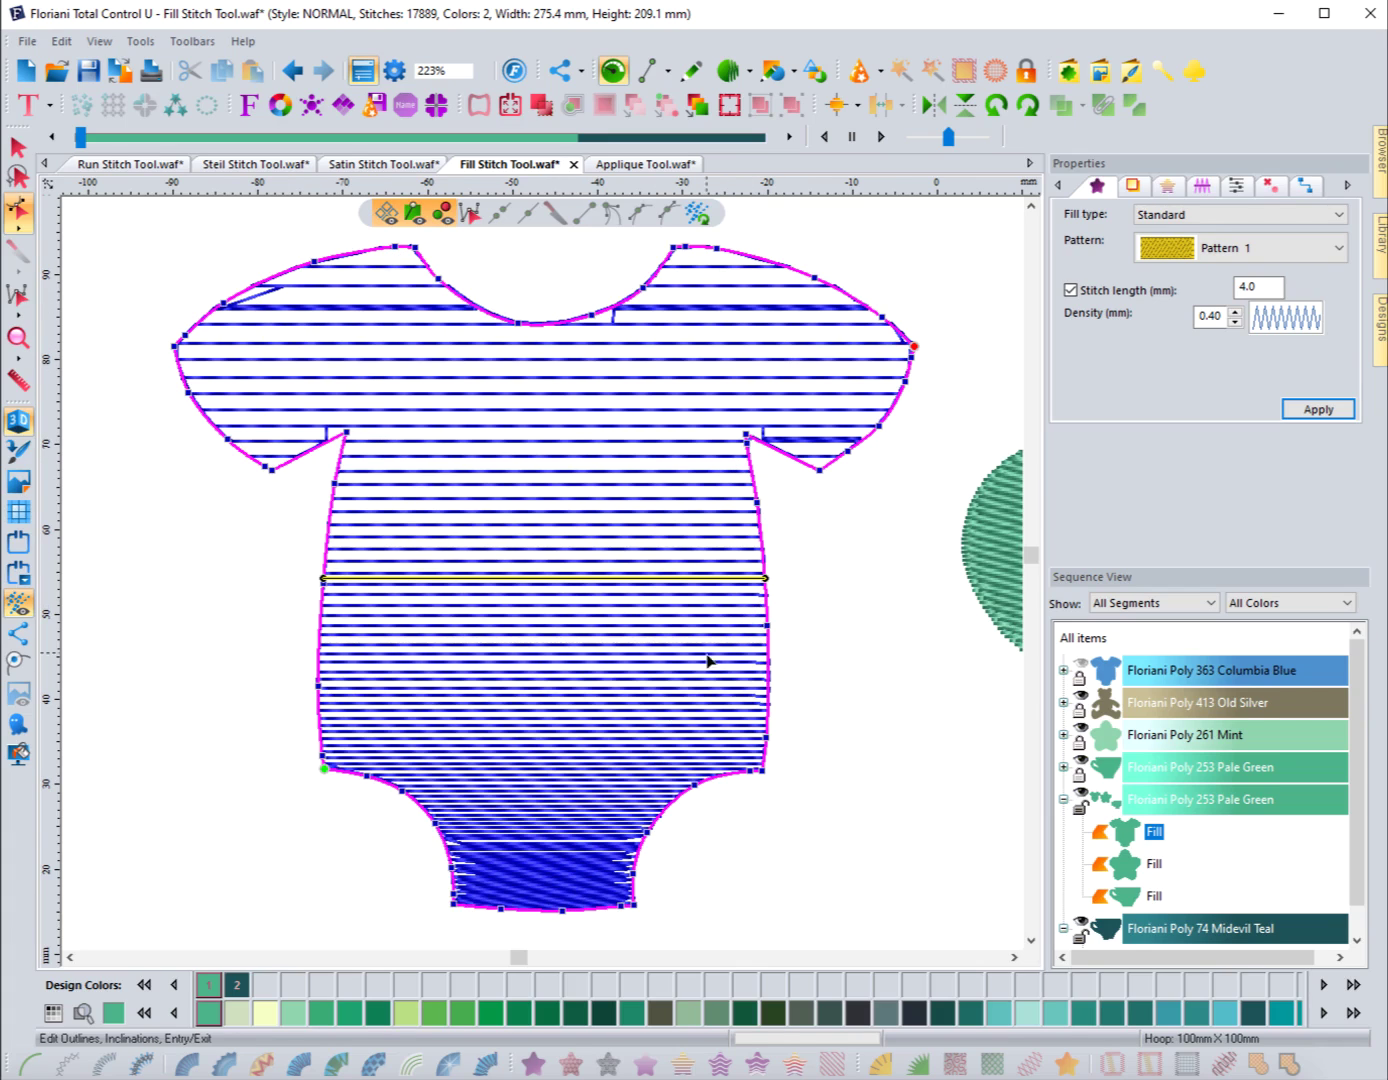
left_click_drag(322, 578, 312, 263)
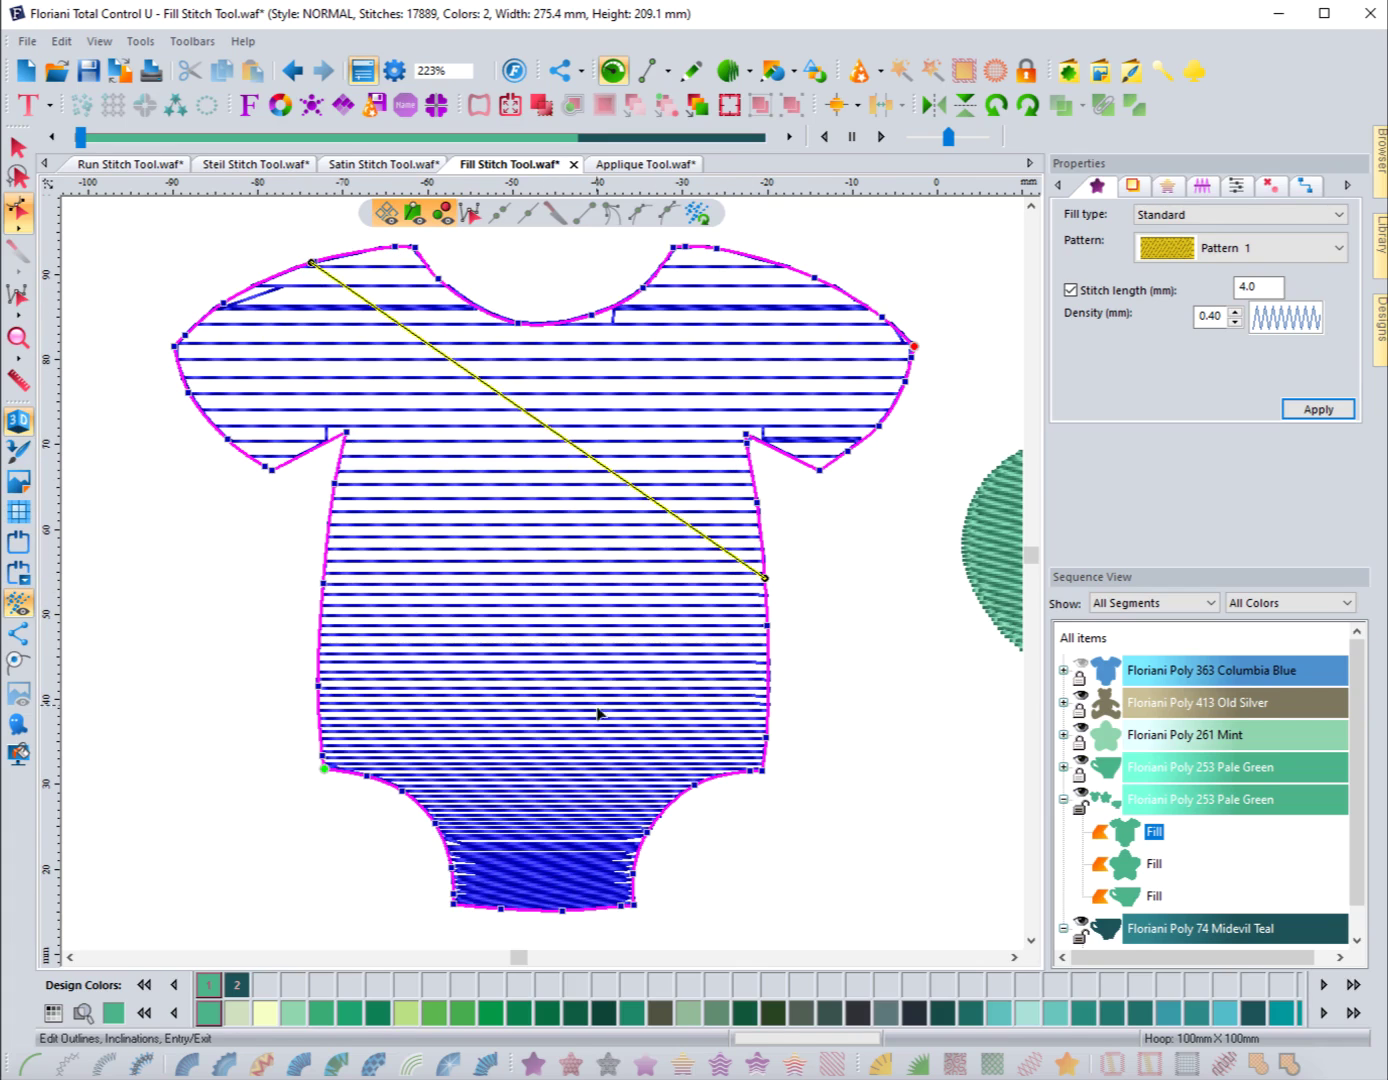
left_click(255, 849)
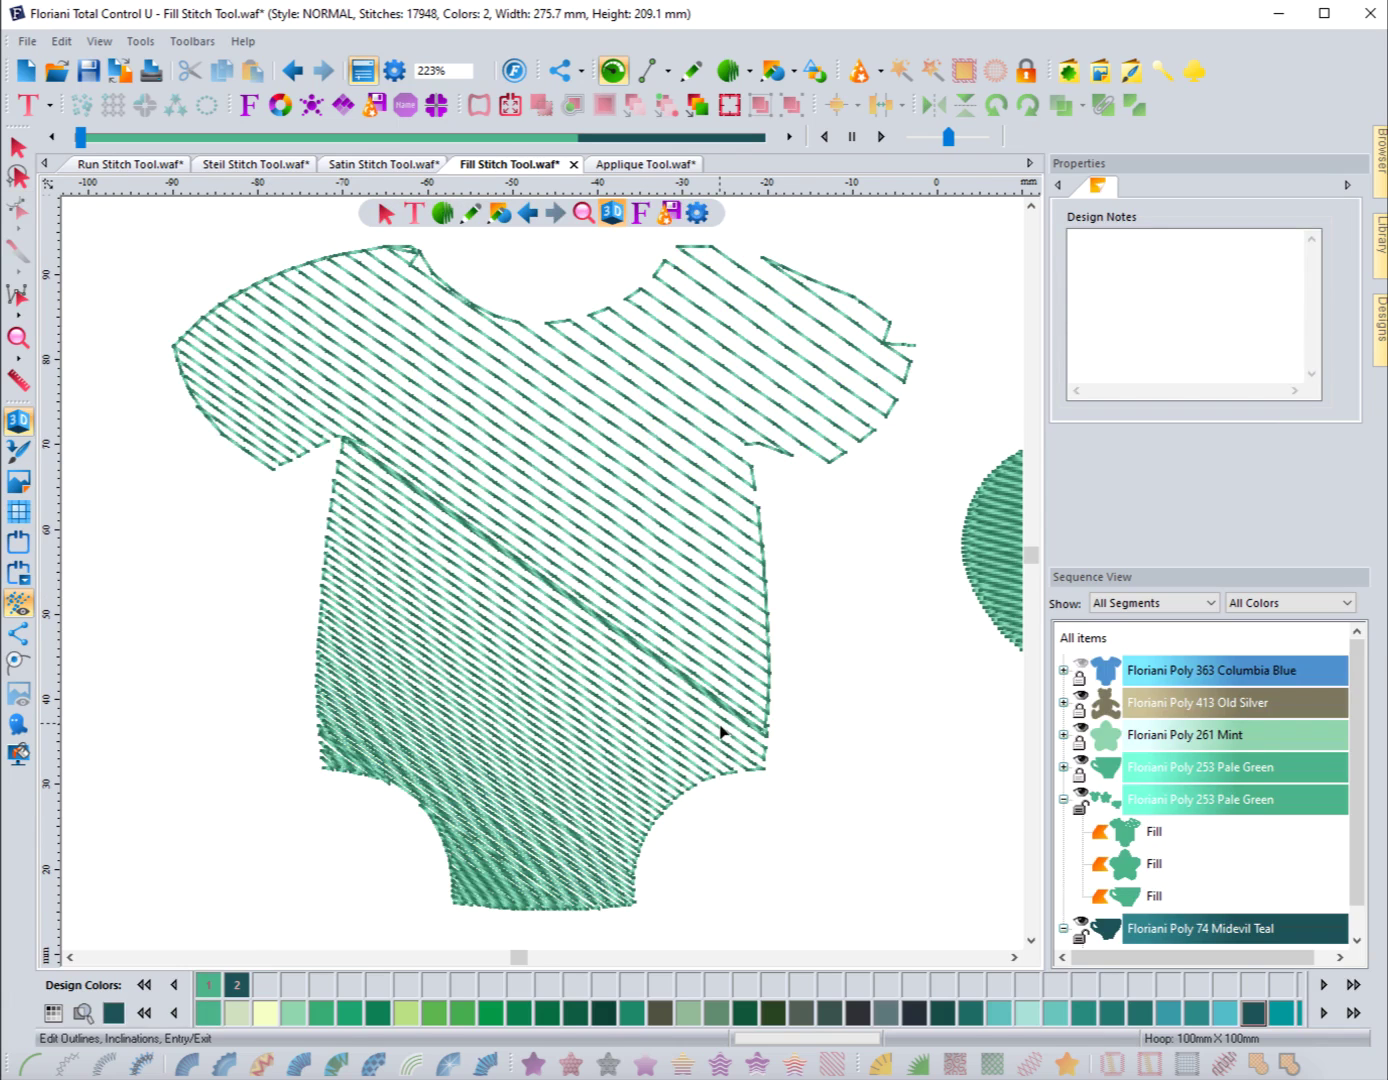
Draw a circle about 91 mm wide and 89 mm high in the empty space beside the flower, above the teacup.
scroll(721, 732, "down", 2)
scroll(721, 732, "down", 2)
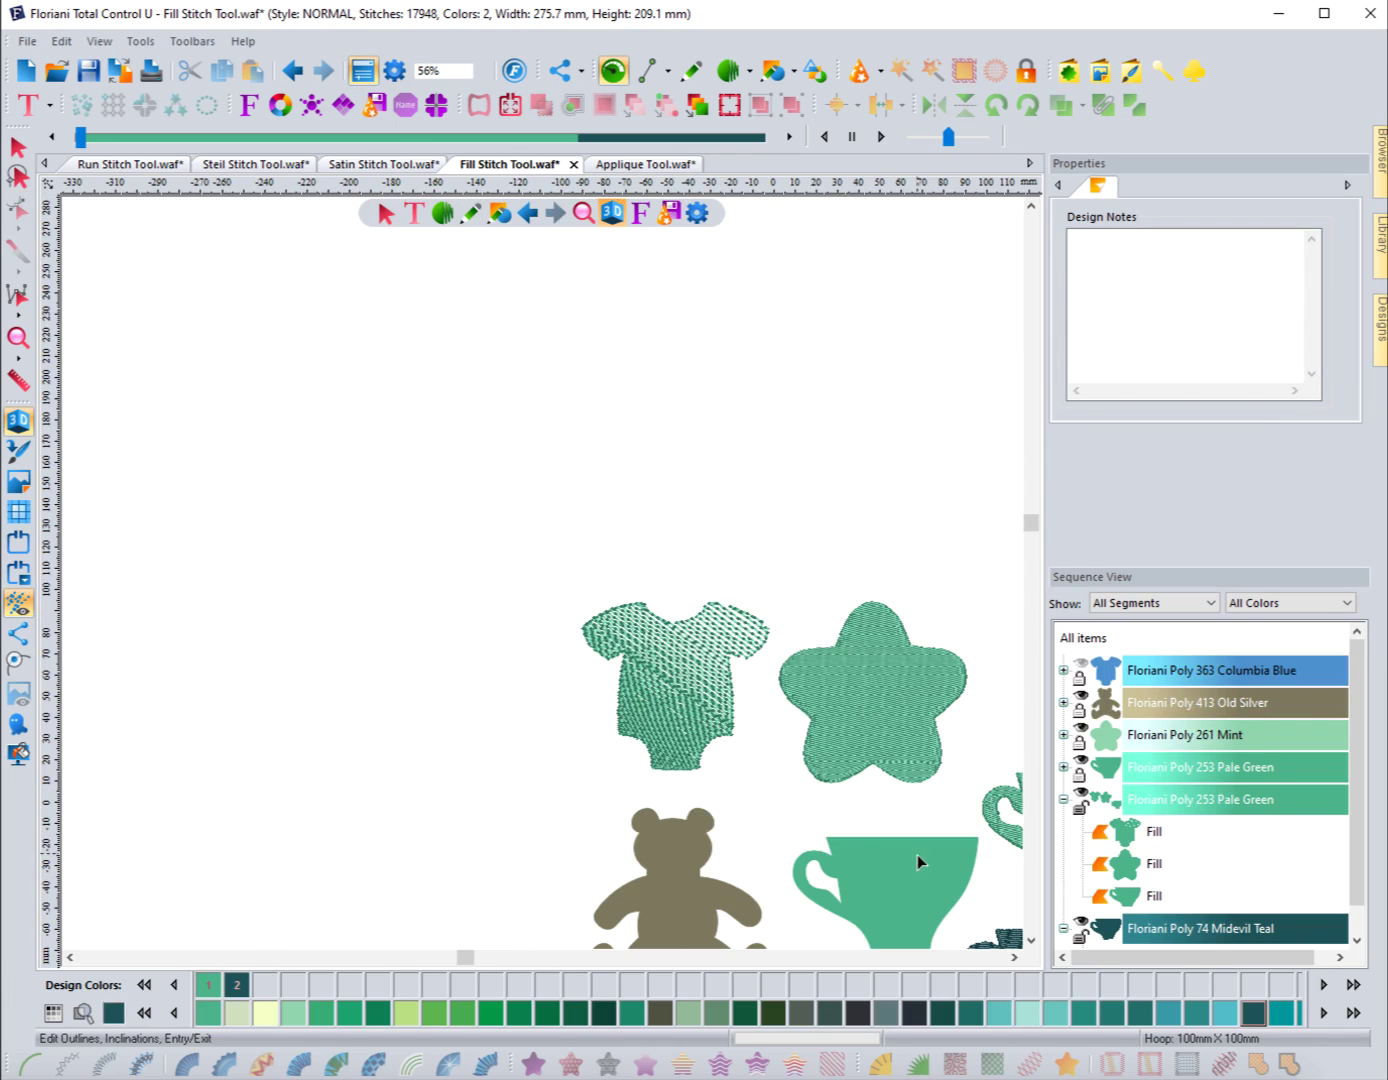
left_click_drag(1015, 958, 1015, 957)
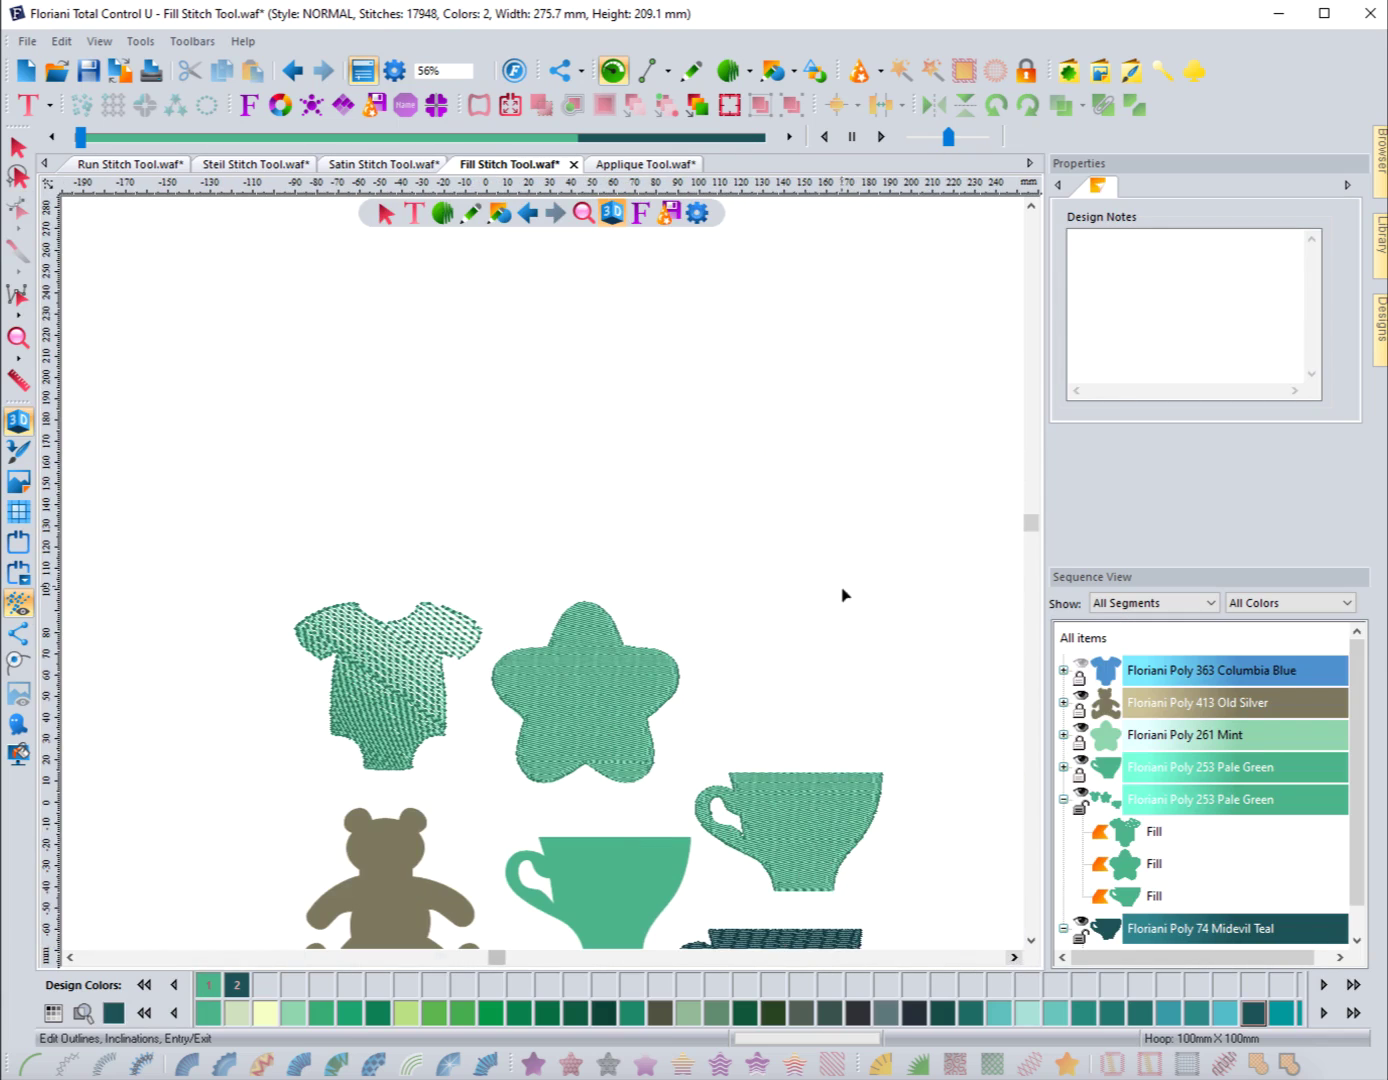
left_click(776, 71)
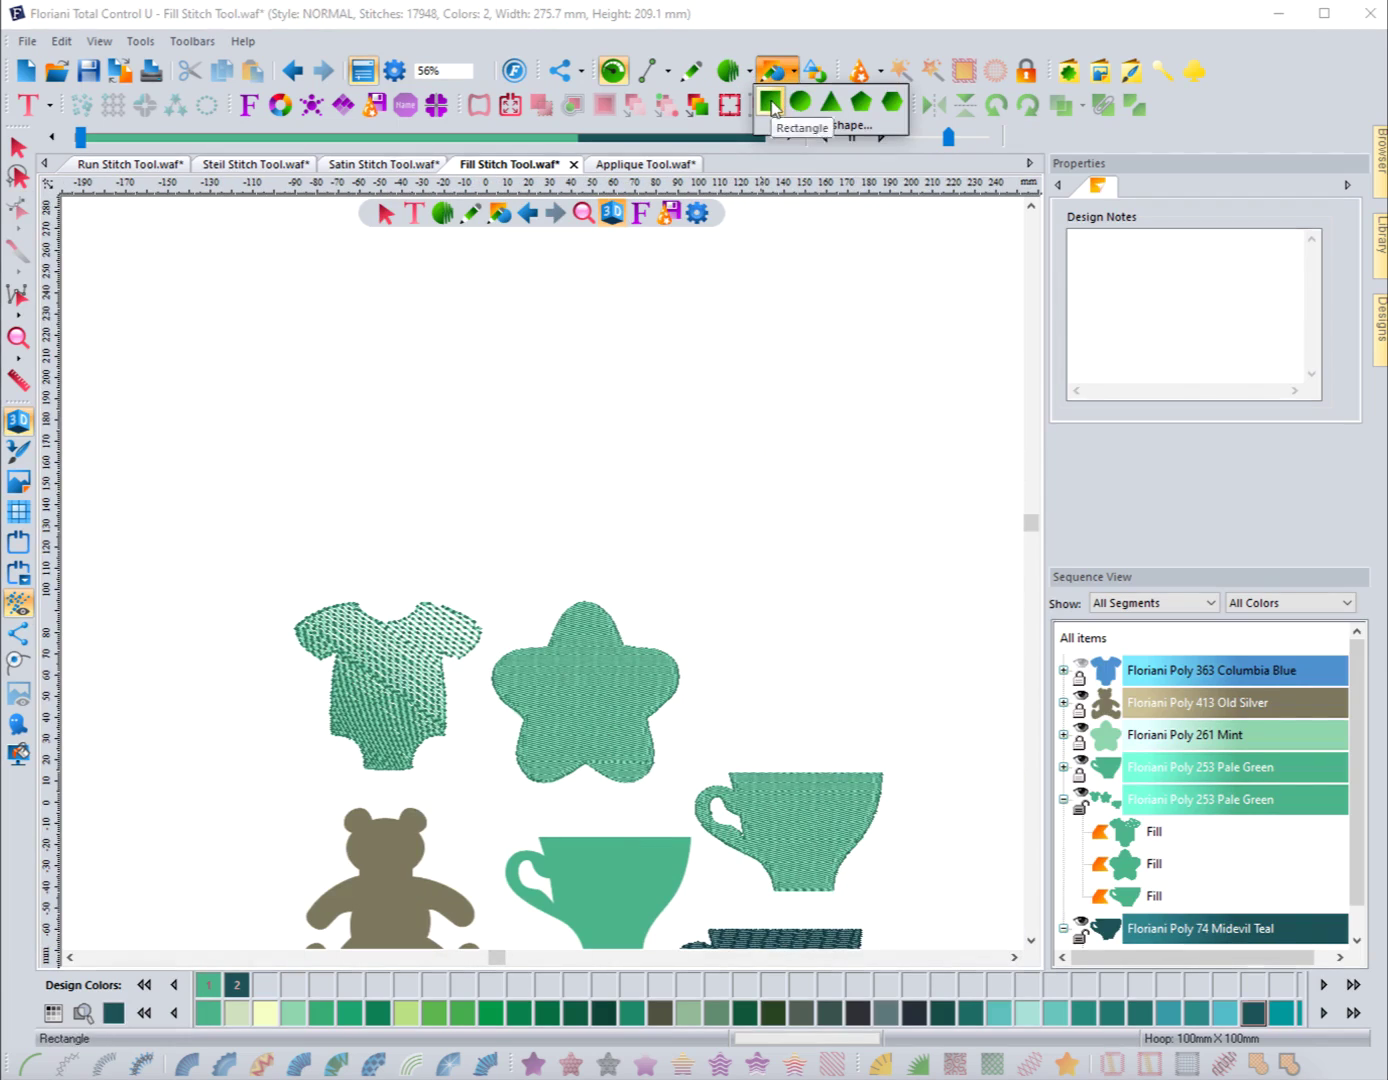
left_click(795, 102)
left_click_drag(714, 533, 910, 726)
left_click(18, 147)
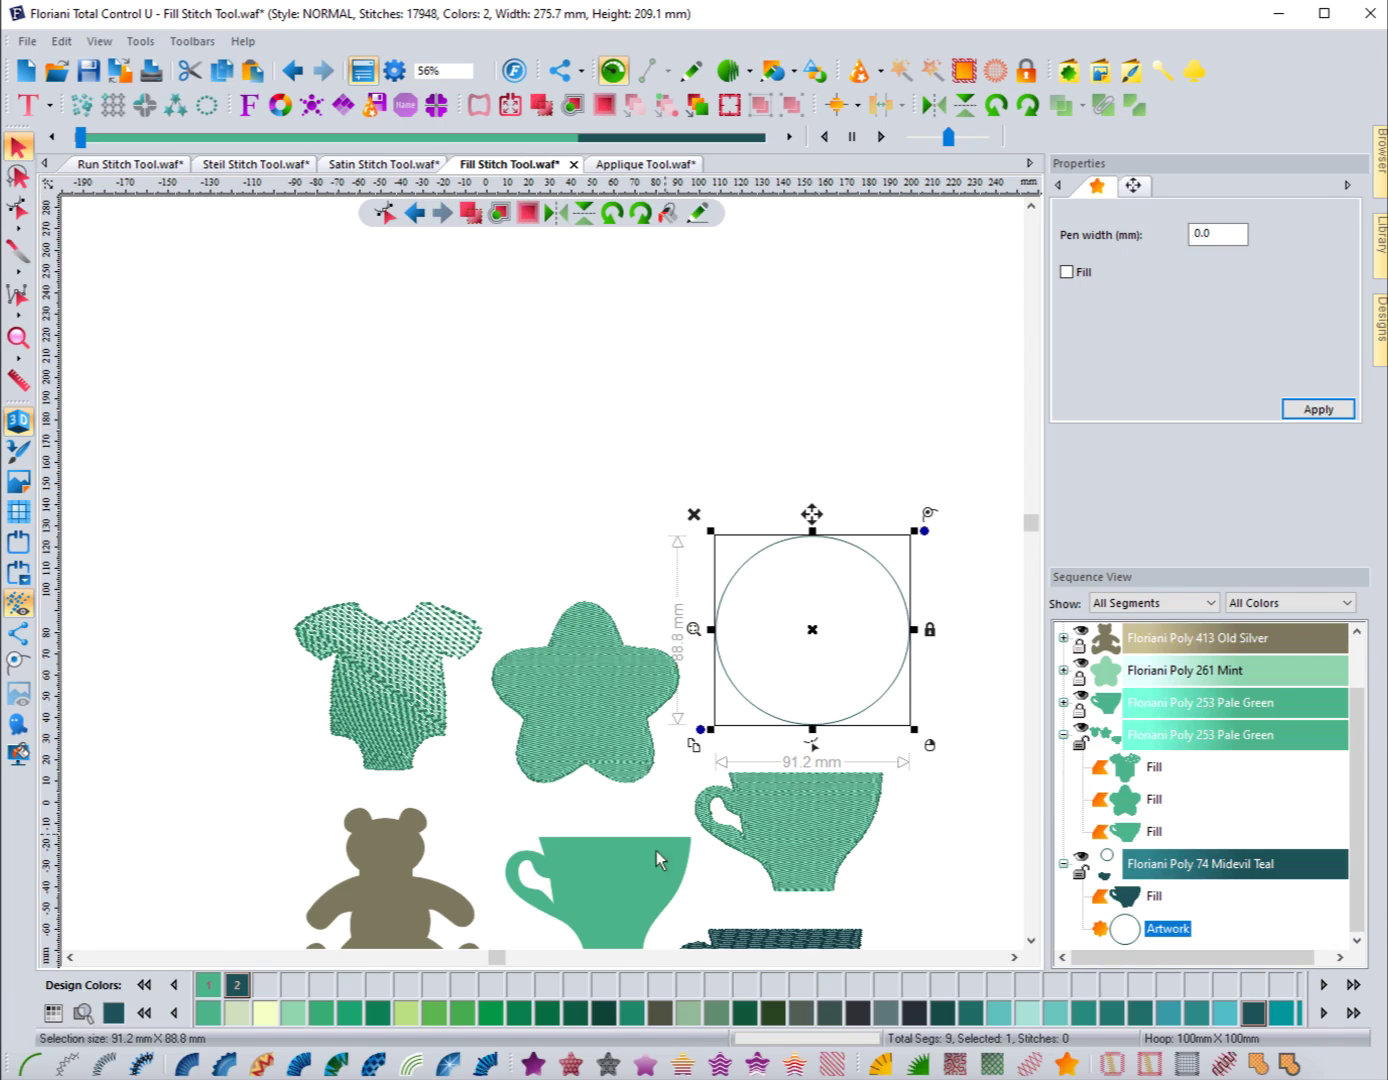
Convert the circle artwork to a standard fill stitch.
left_click(534, 1064)
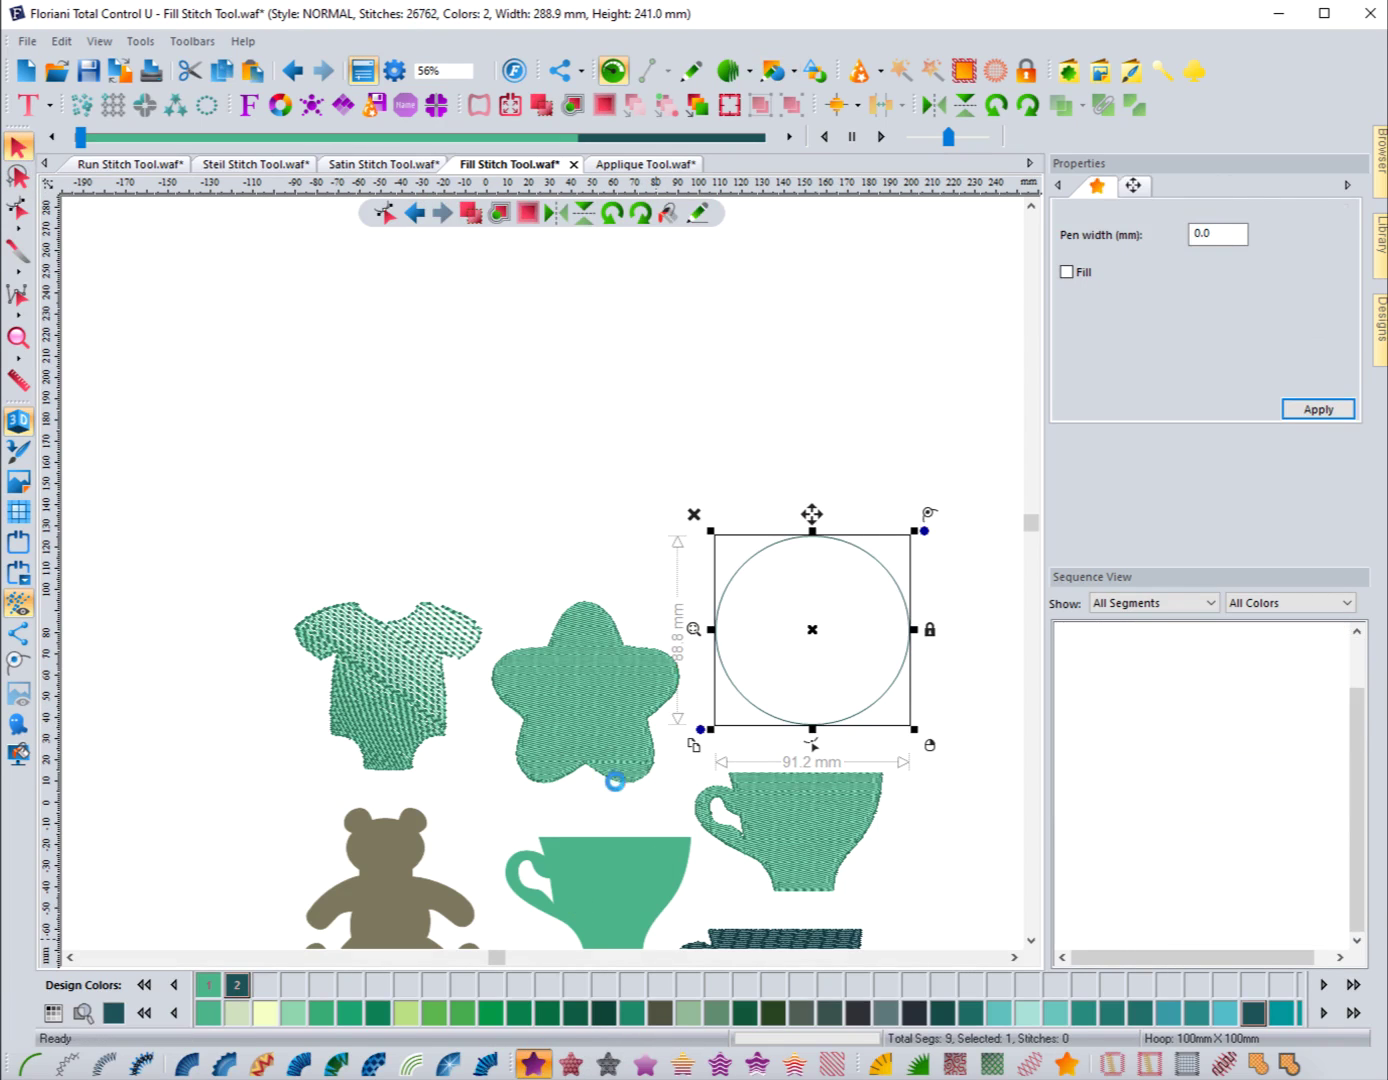
left_click(18, 337)
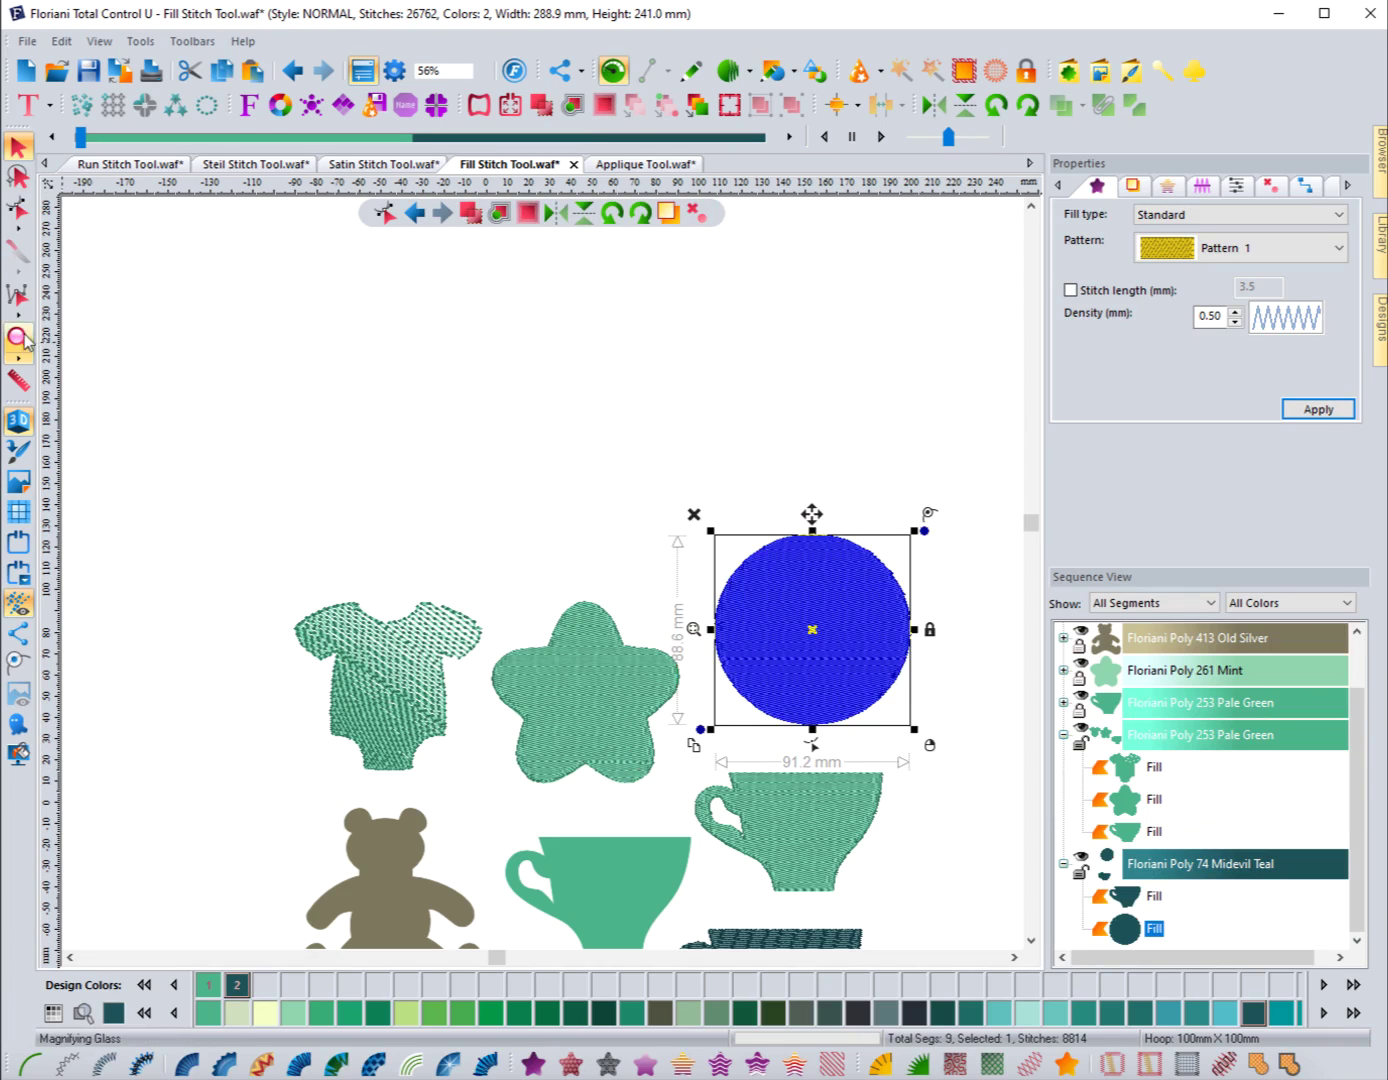
left_click_drag(664, 500, 941, 733)
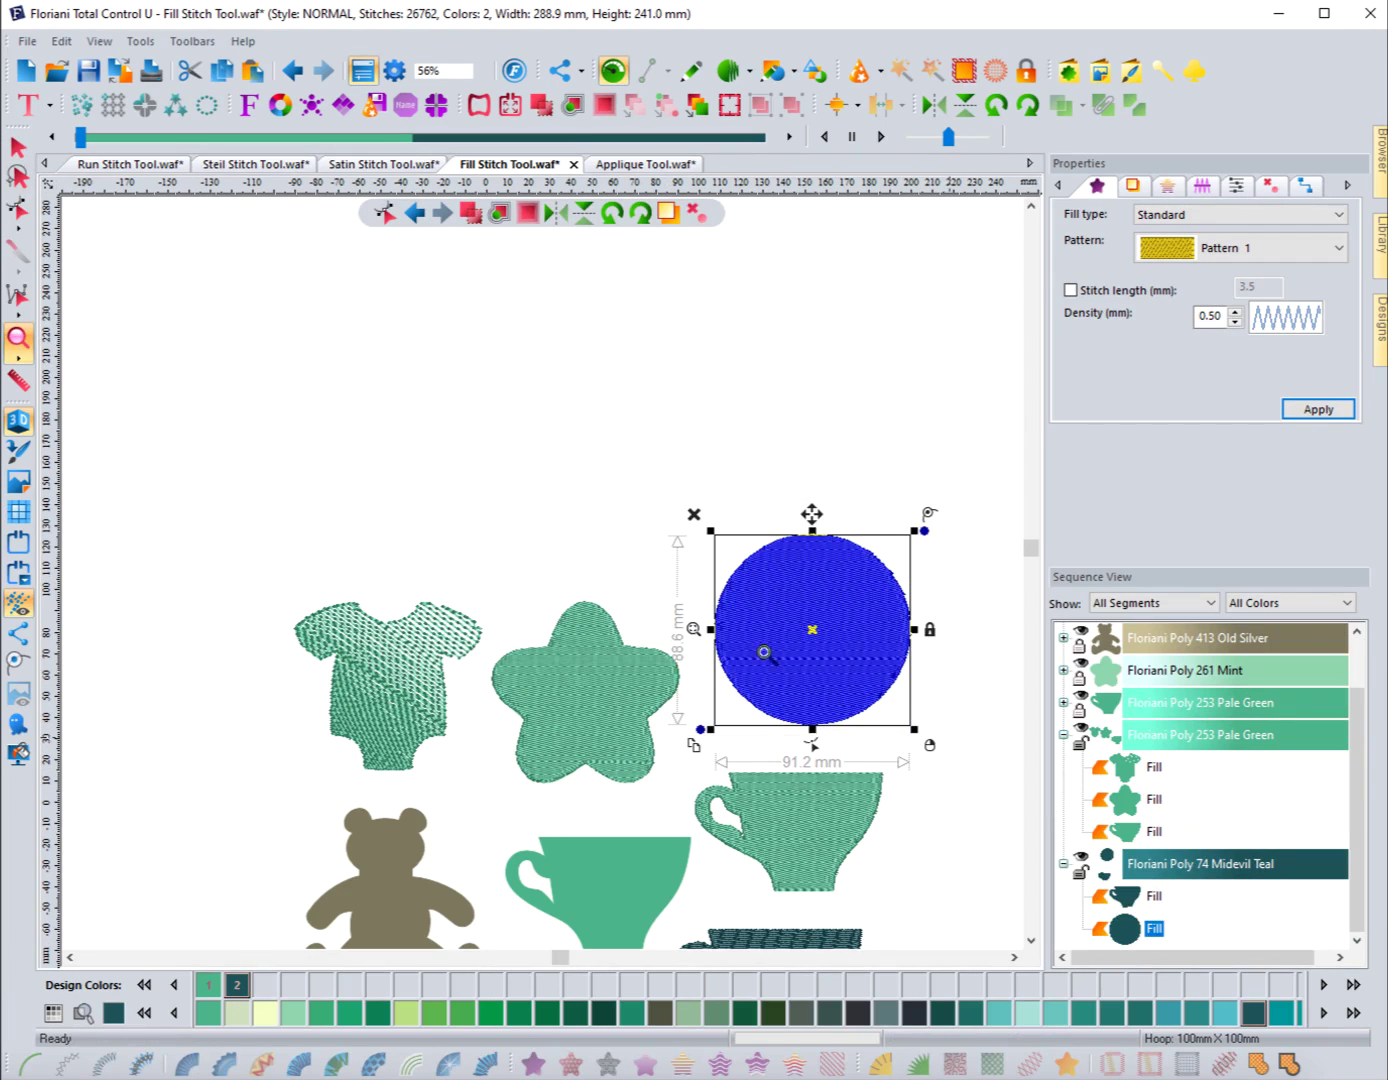
left_click(18, 148)
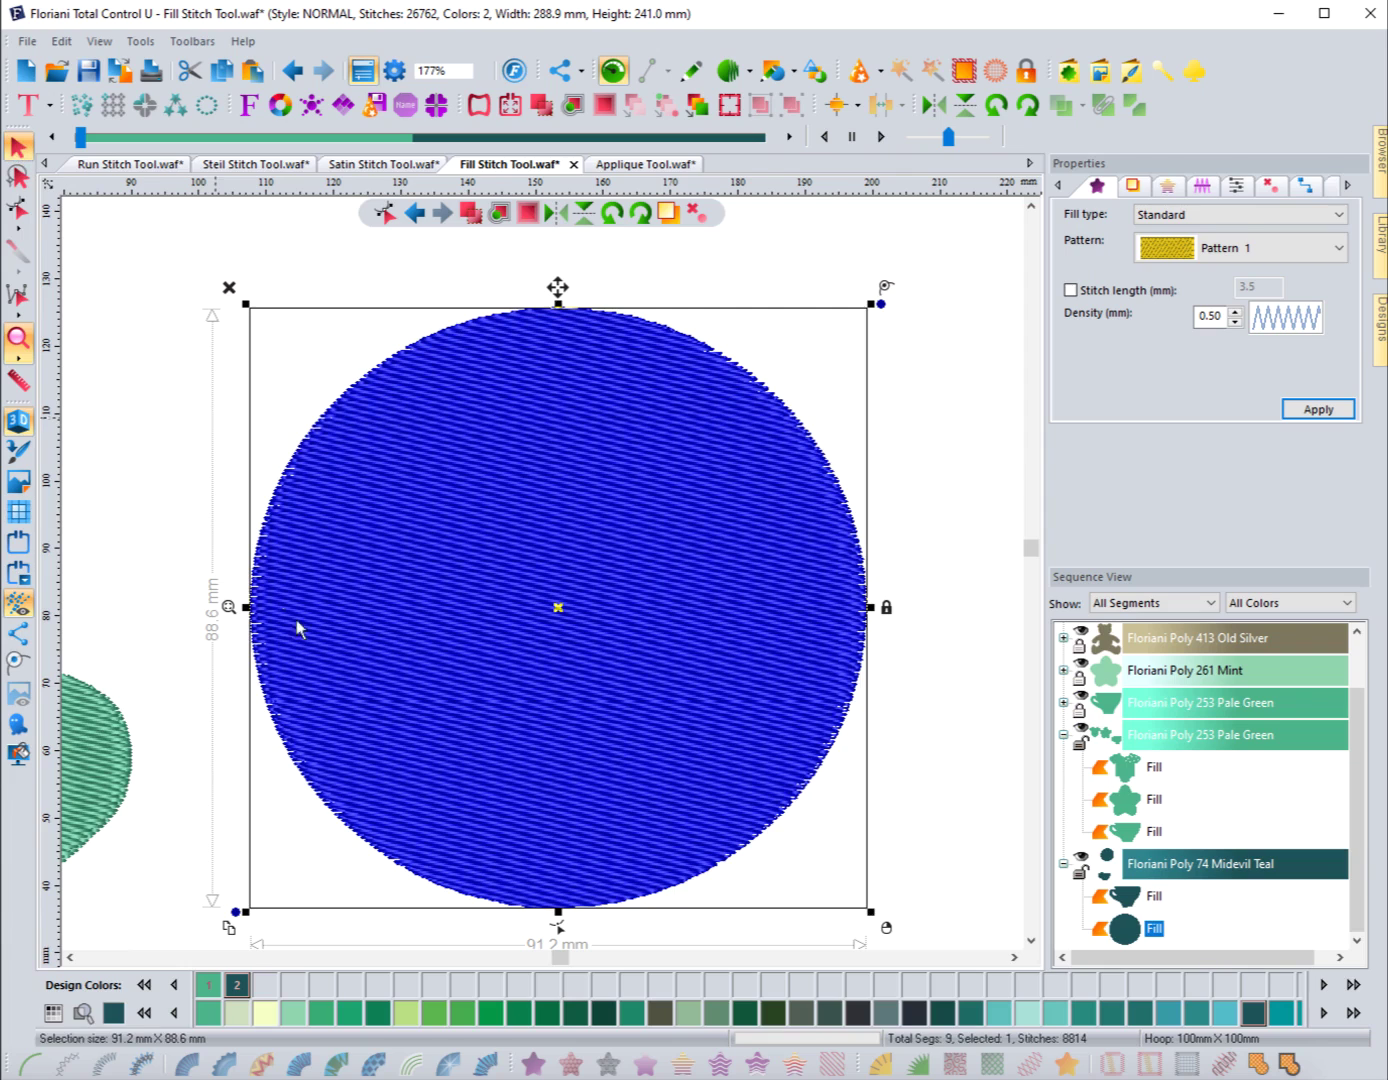
Move the circle's red exit point to its top centre and its green entry point just right of the bottom centre.
left_click(560, 933)
double_click(560, 933)
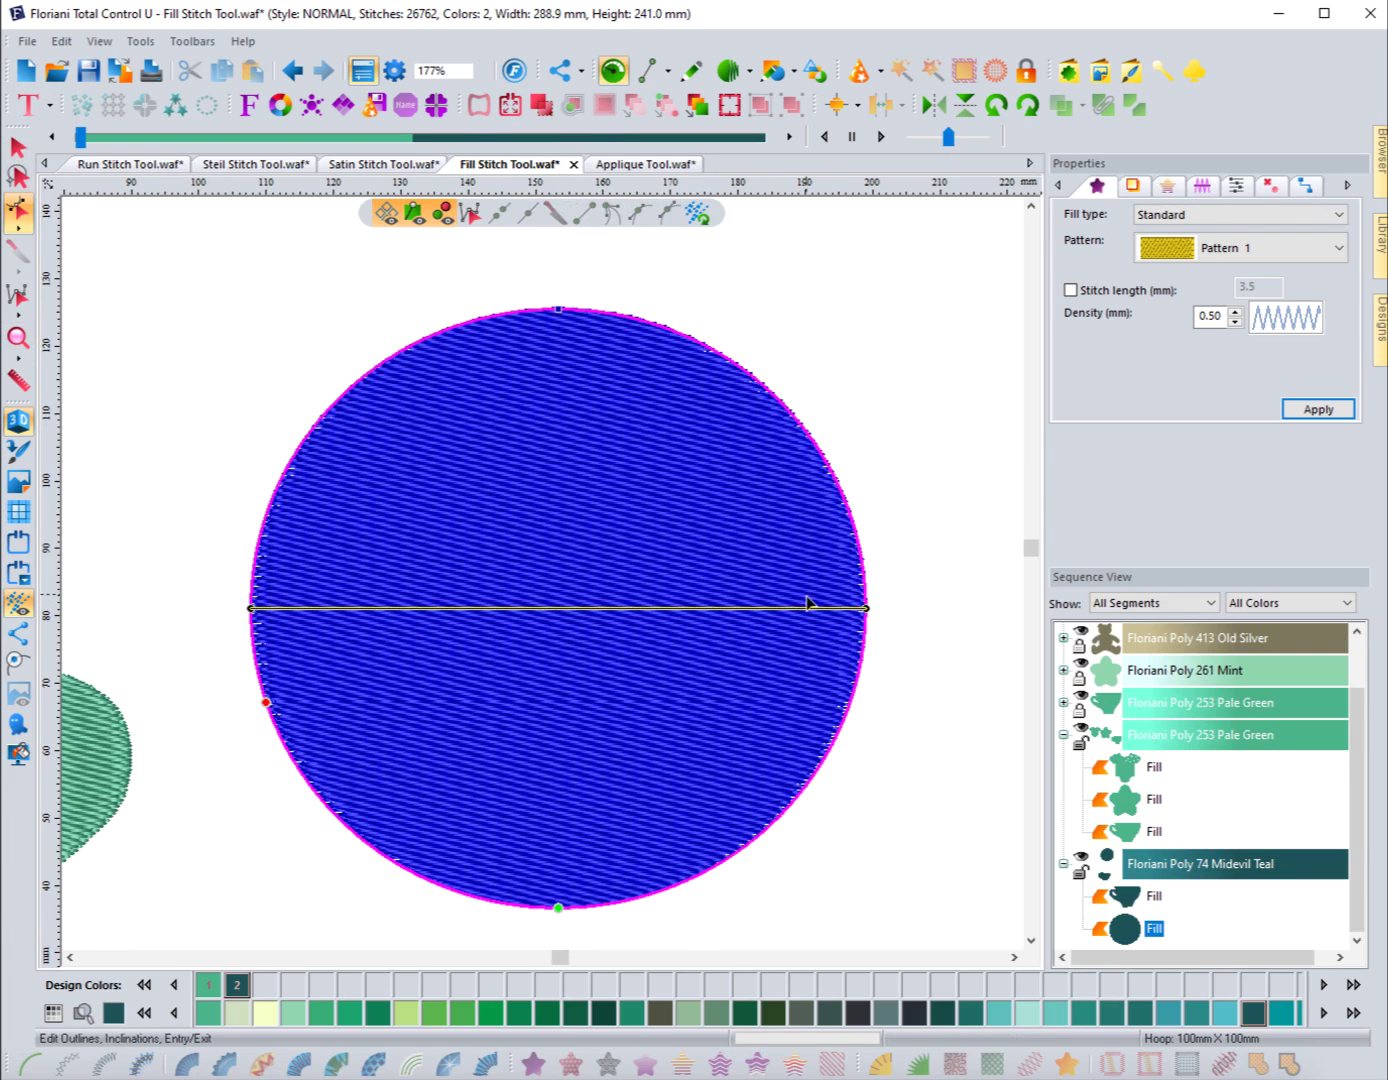
left_click(559, 911)
left_click(357, 297)
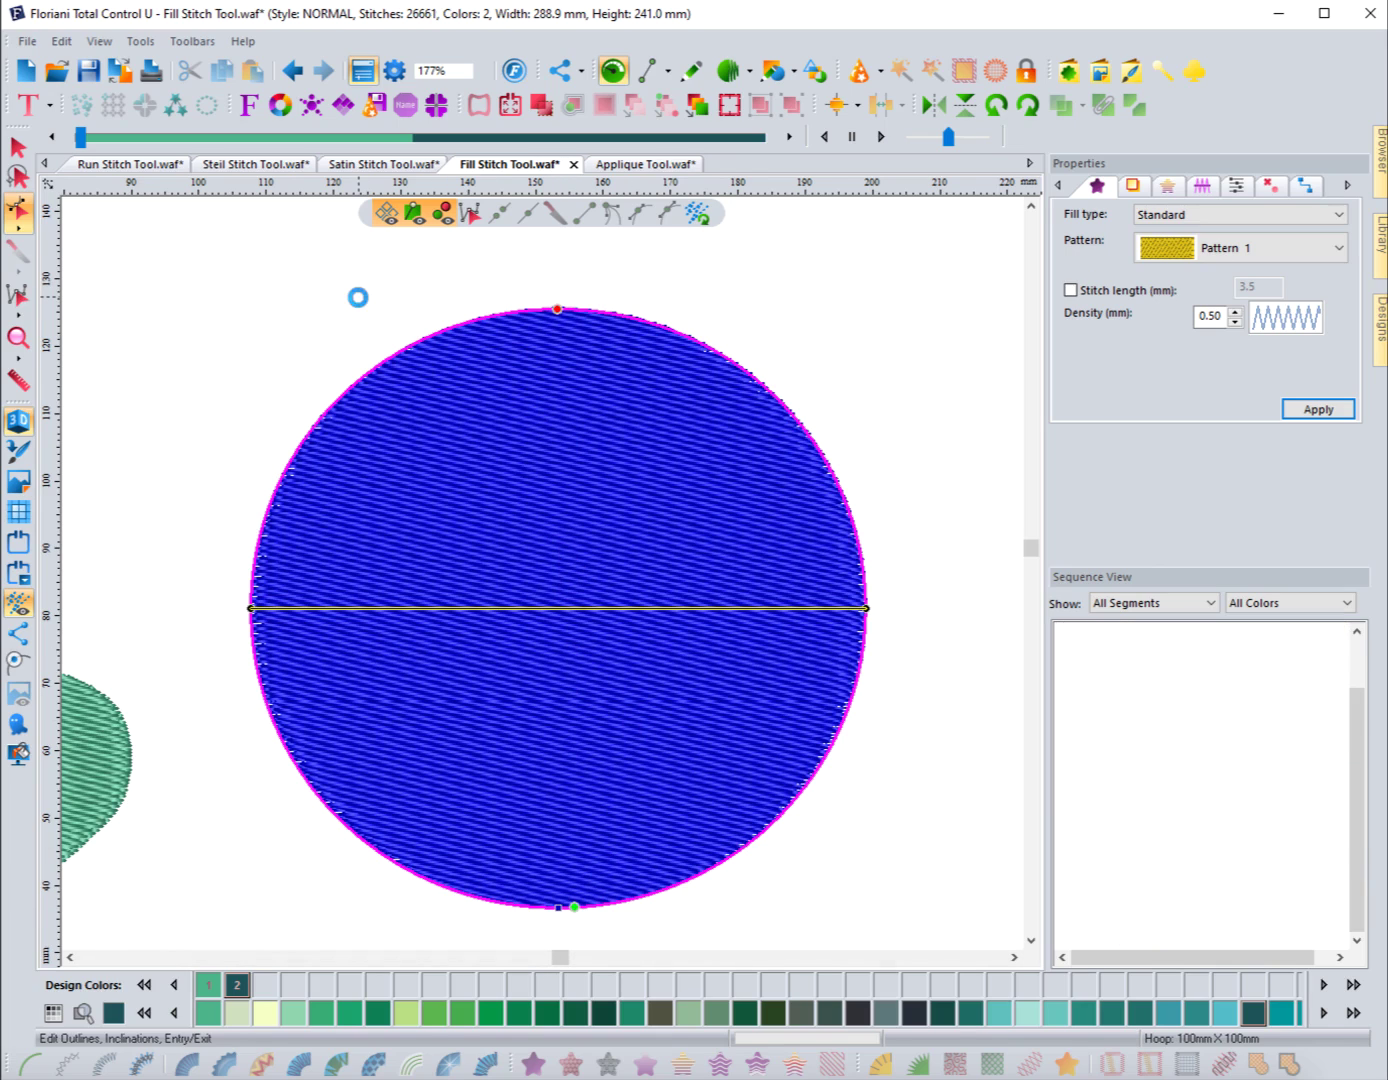
Turn off all underlay types for the circle's fill and regenerate its stitches.
left_click(400, 355)
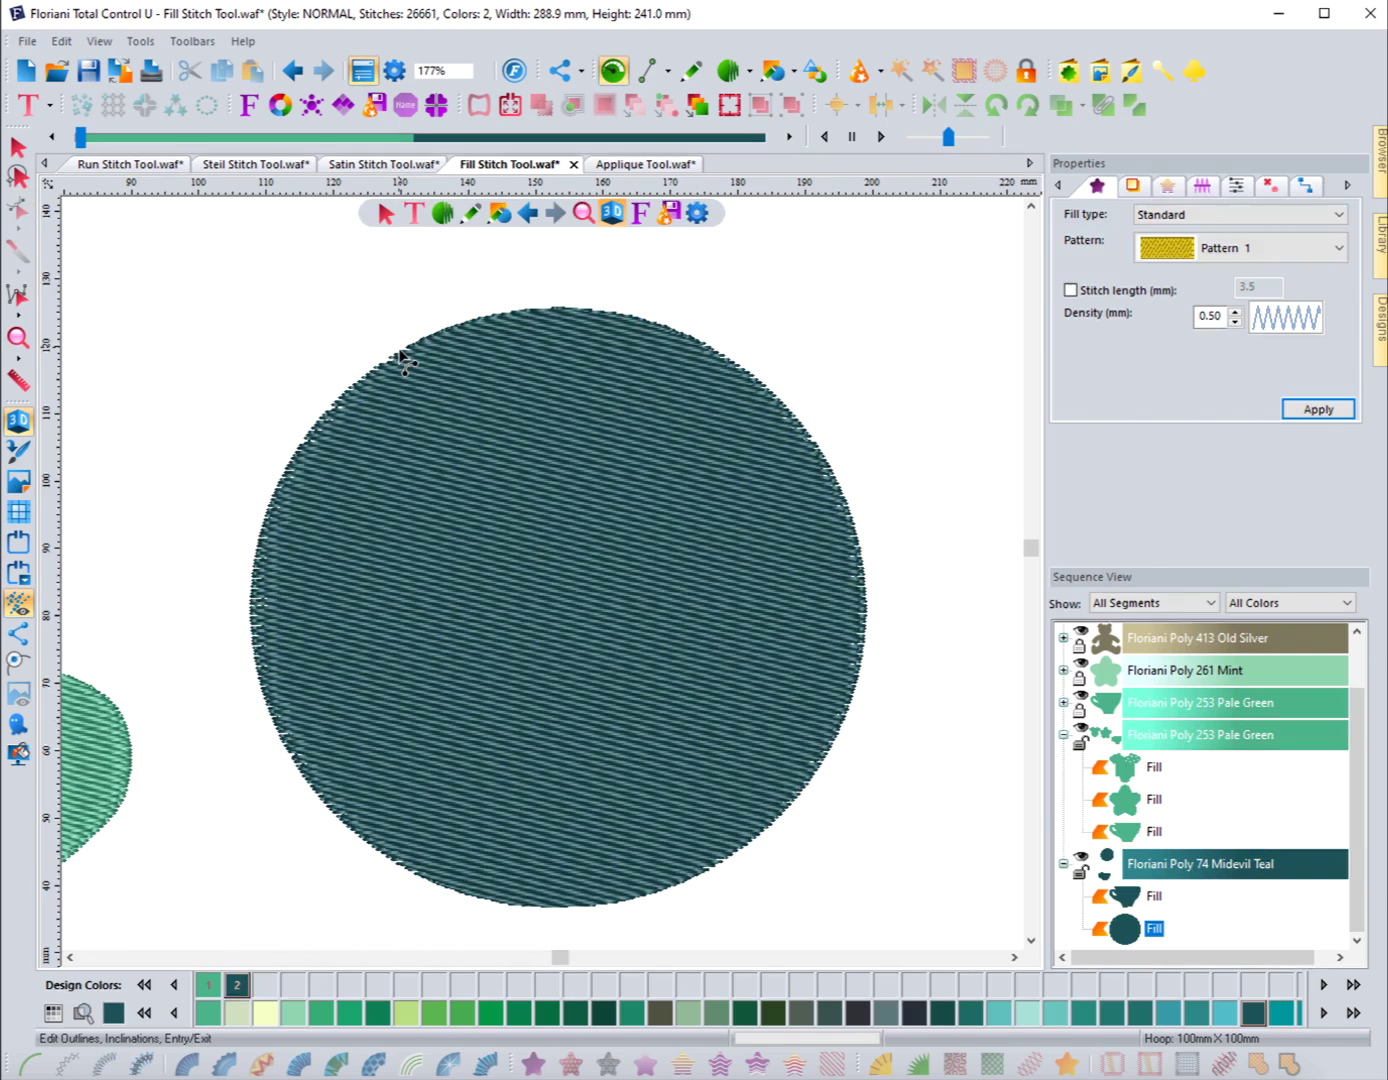
left_click(401, 353)
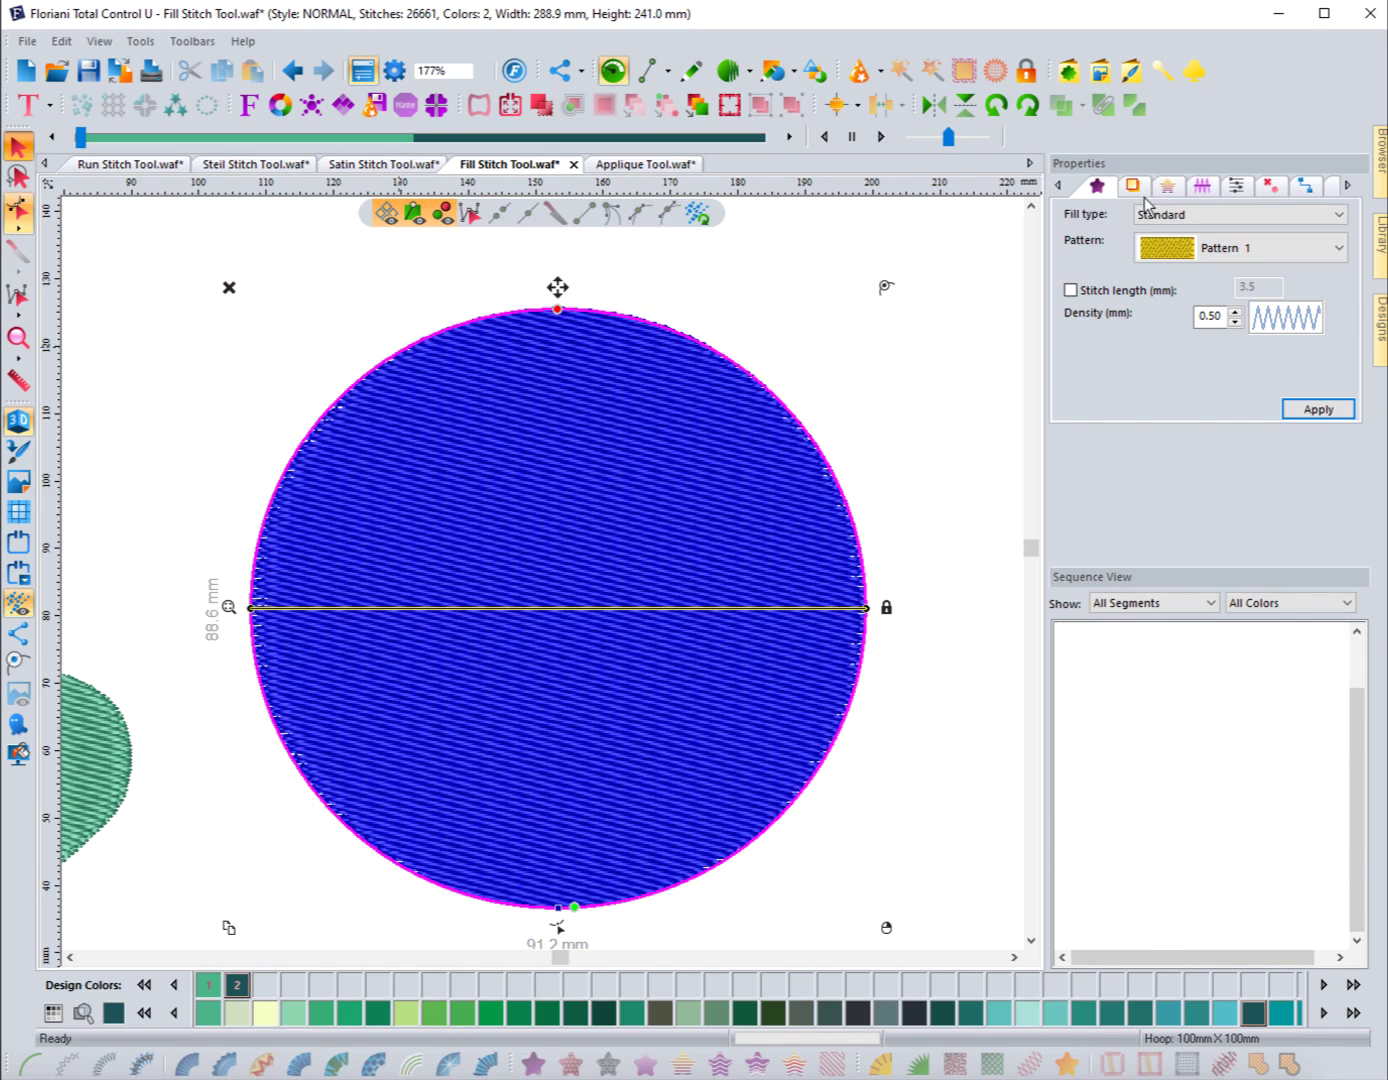
left_click(1133, 187)
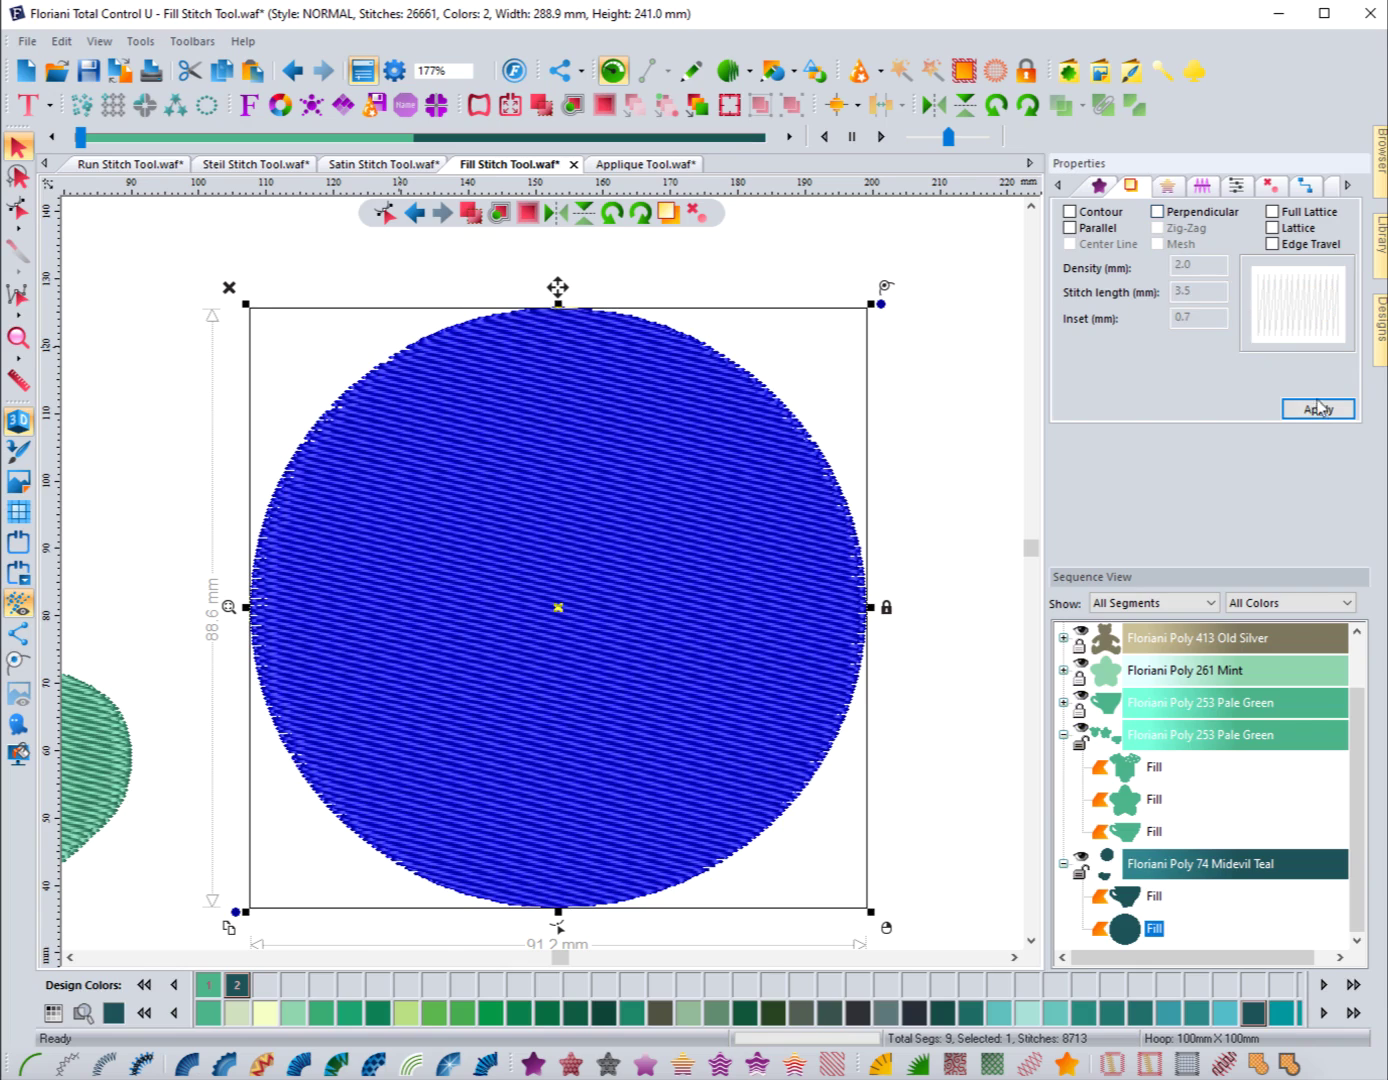
left_click(1318, 407)
Apply a Linear increasing gradient to the circle's fill and view it in its thread color.
left_click(1168, 187)
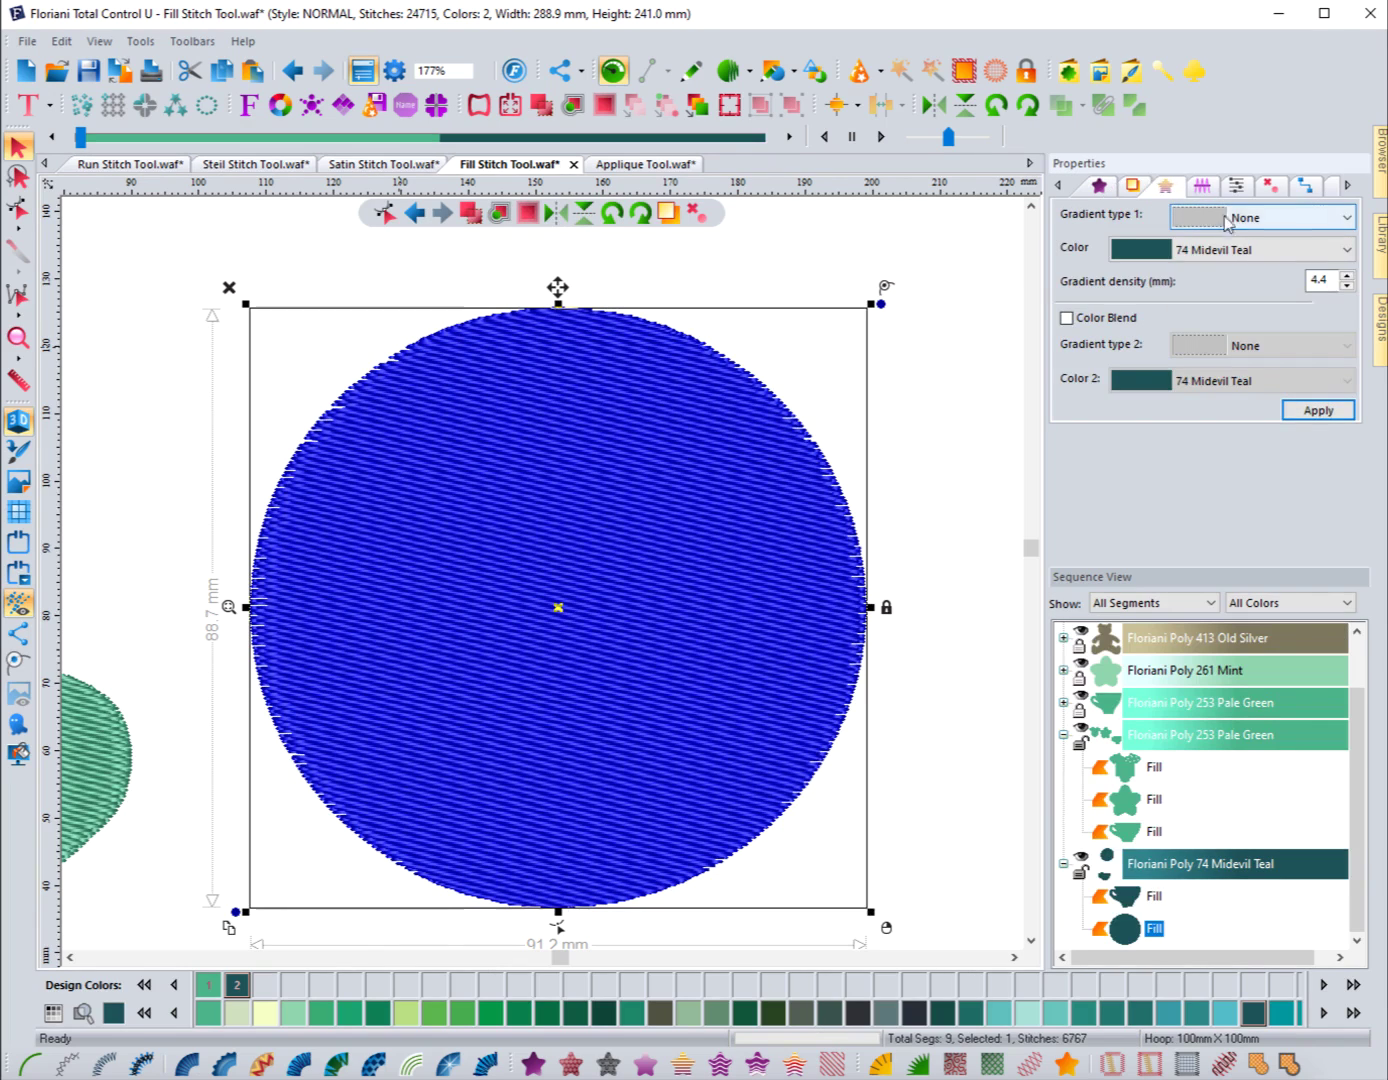
left_click(1228, 218)
left_click(1253, 260)
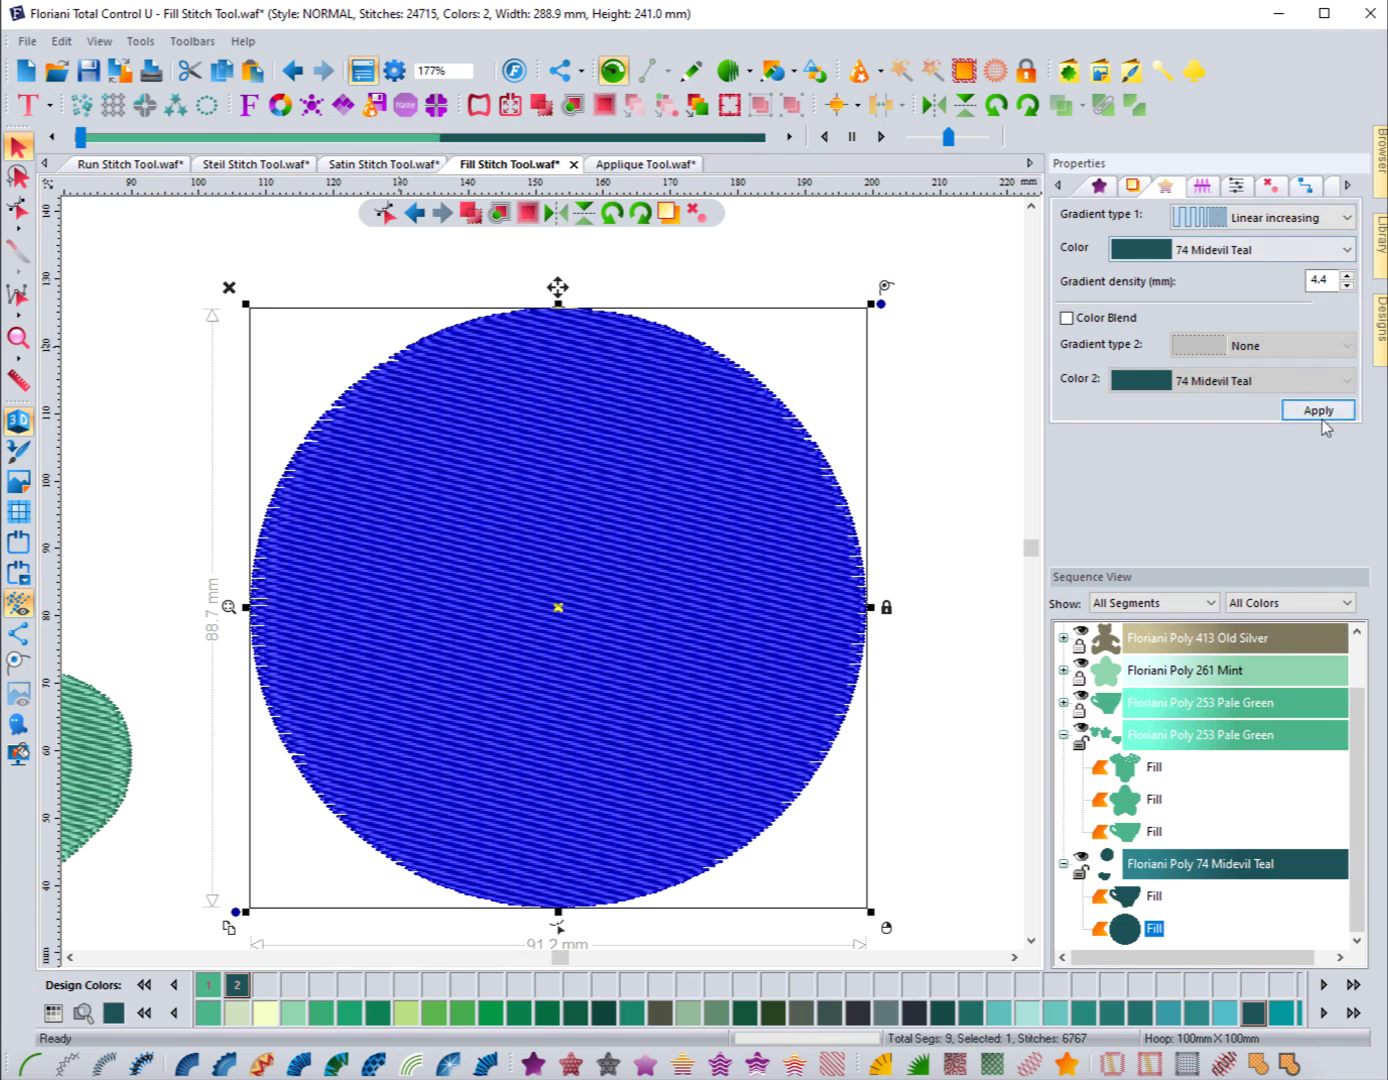
left_click(1322, 417)
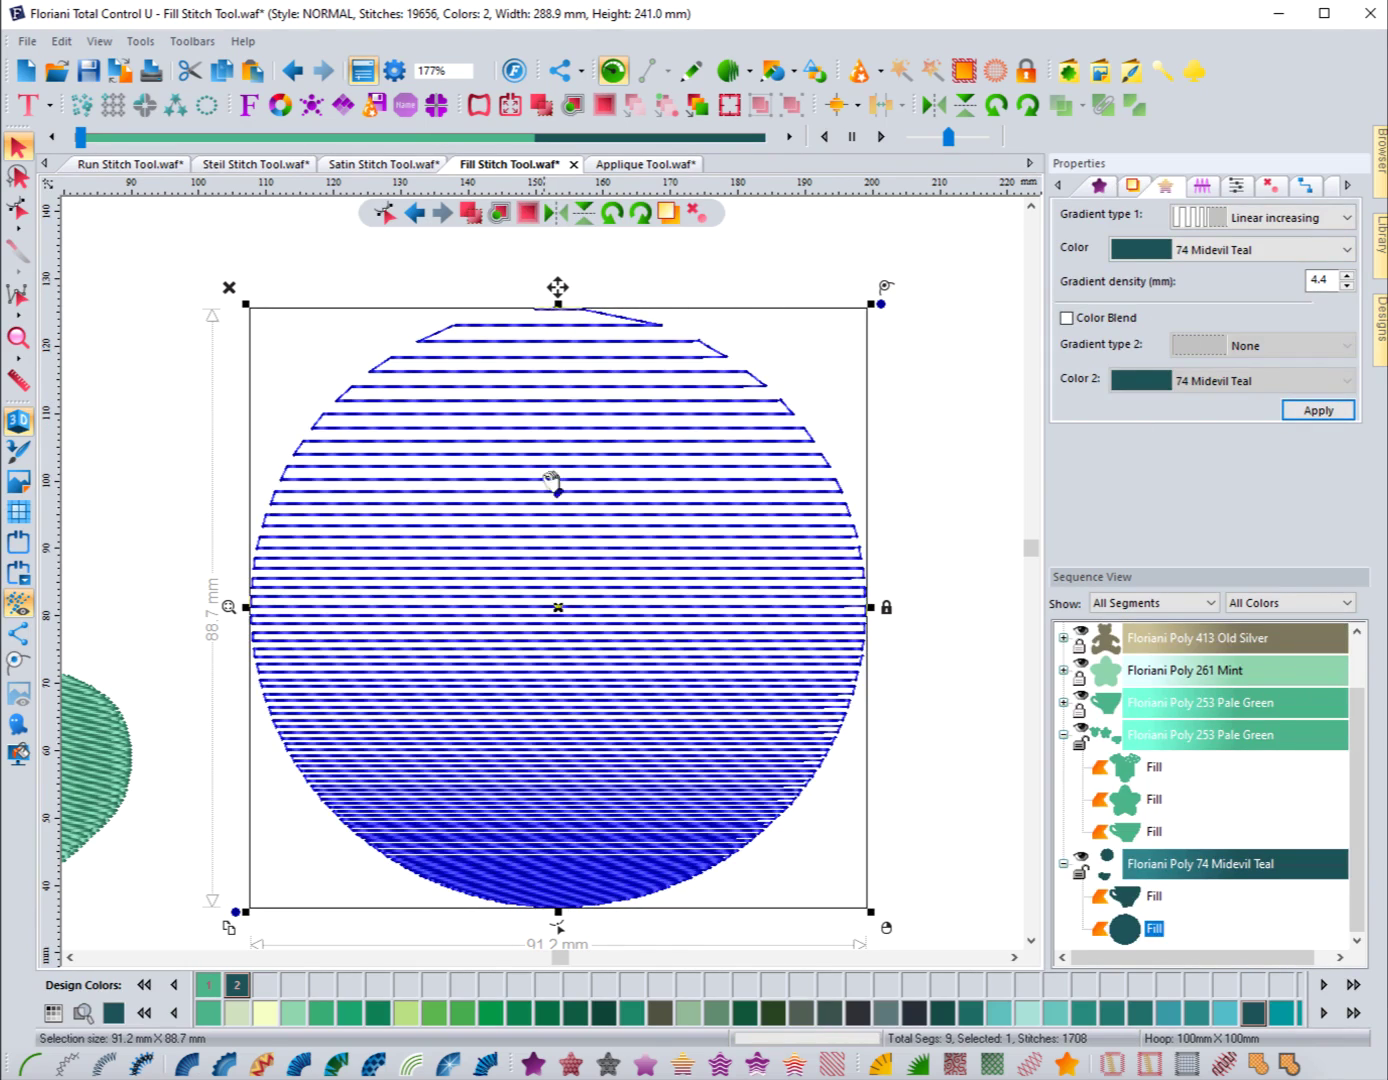
left_click(217, 528)
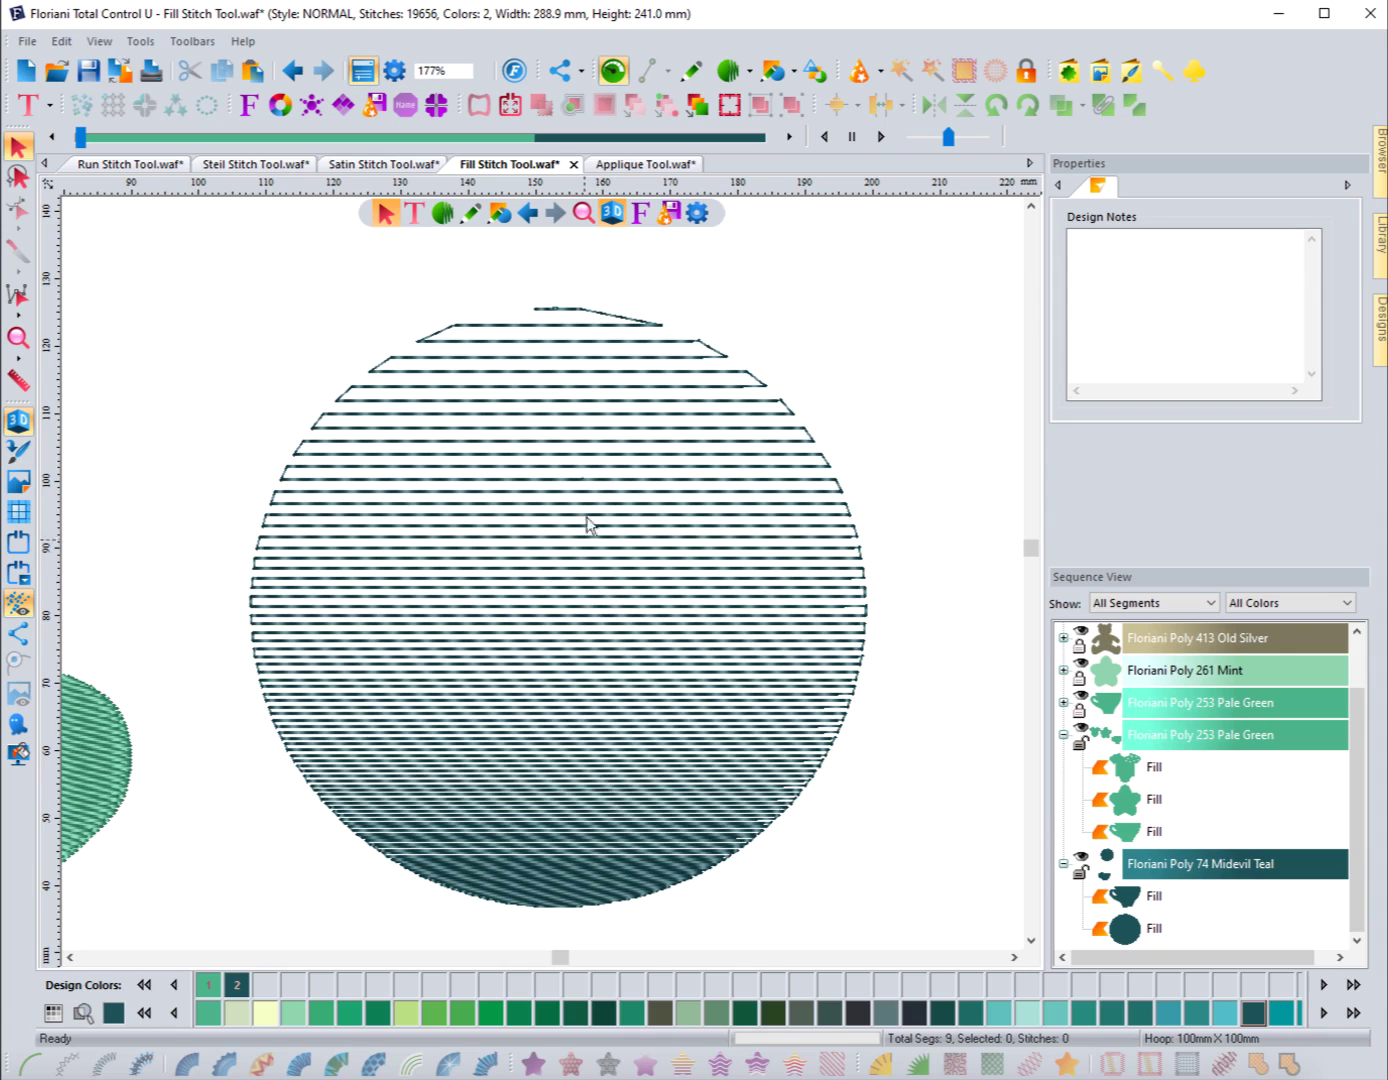
Change the circle's gradient to Linear decreasing and regenerate its stitches.
left_click(680, 893)
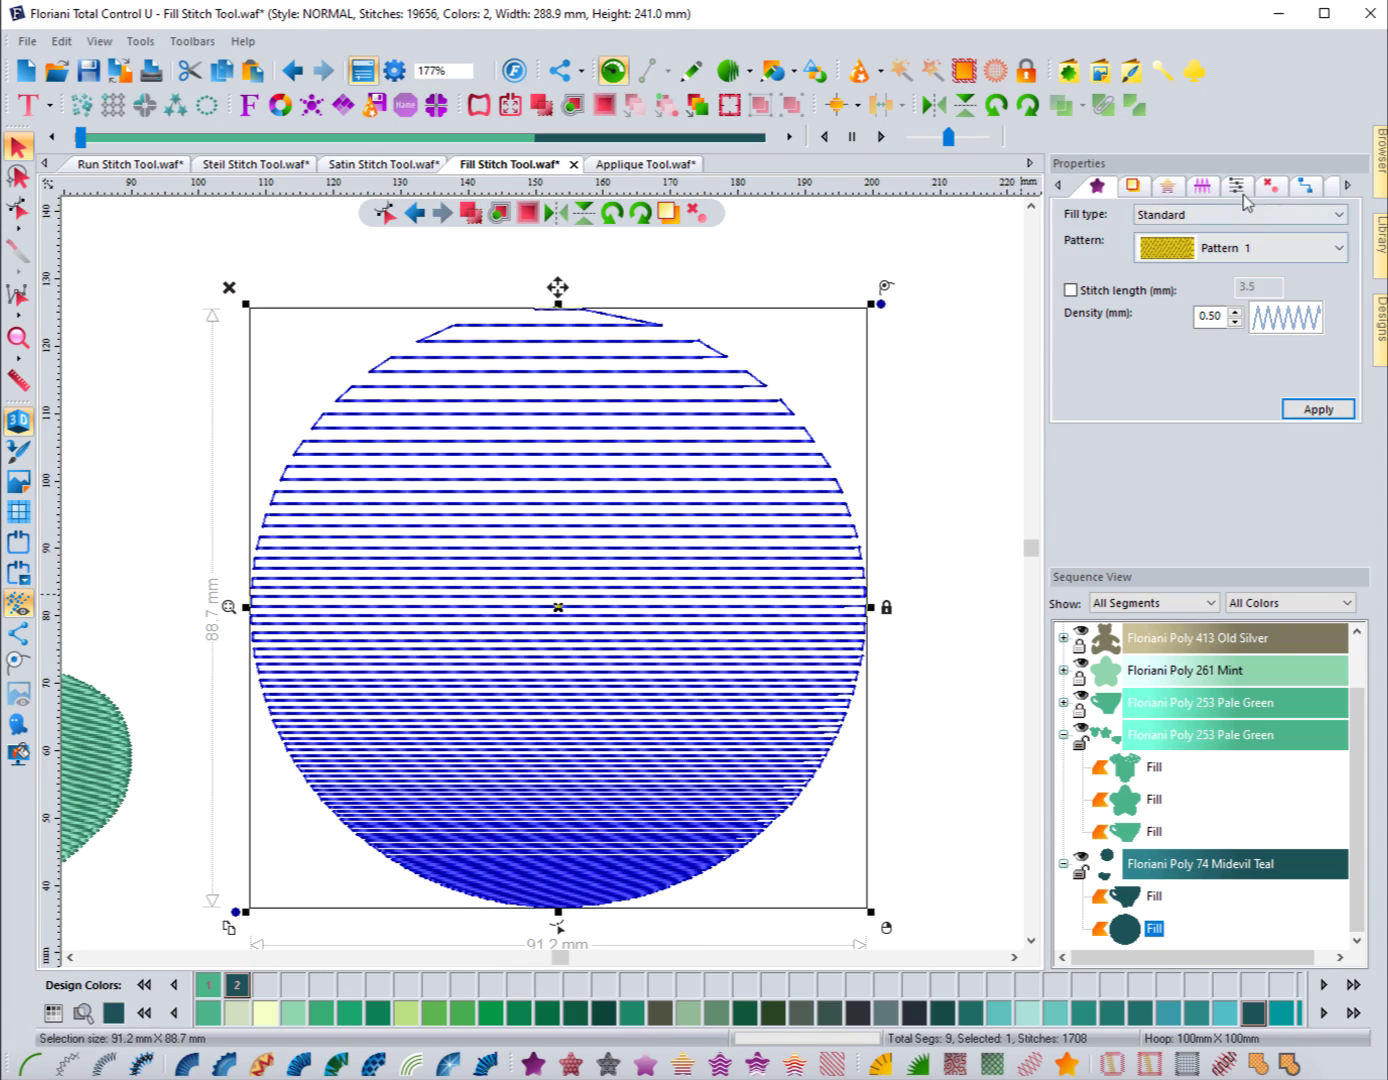
left_click(1167, 187)
left_click(1250, 217)
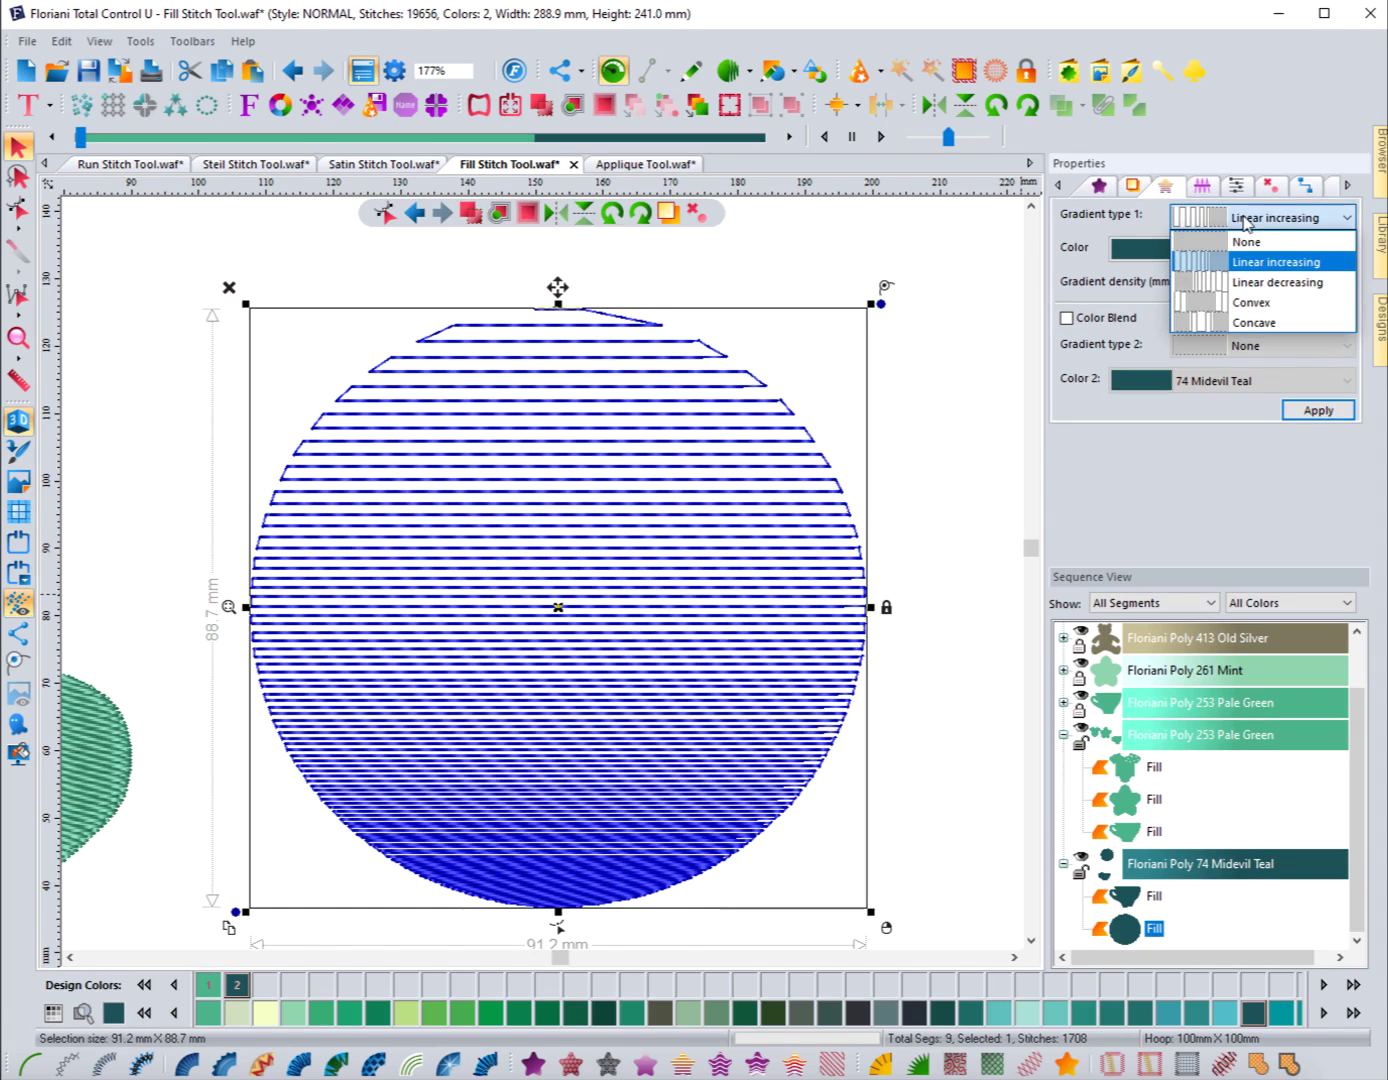
left_click(1256, 283)
left_click(1320, 414)
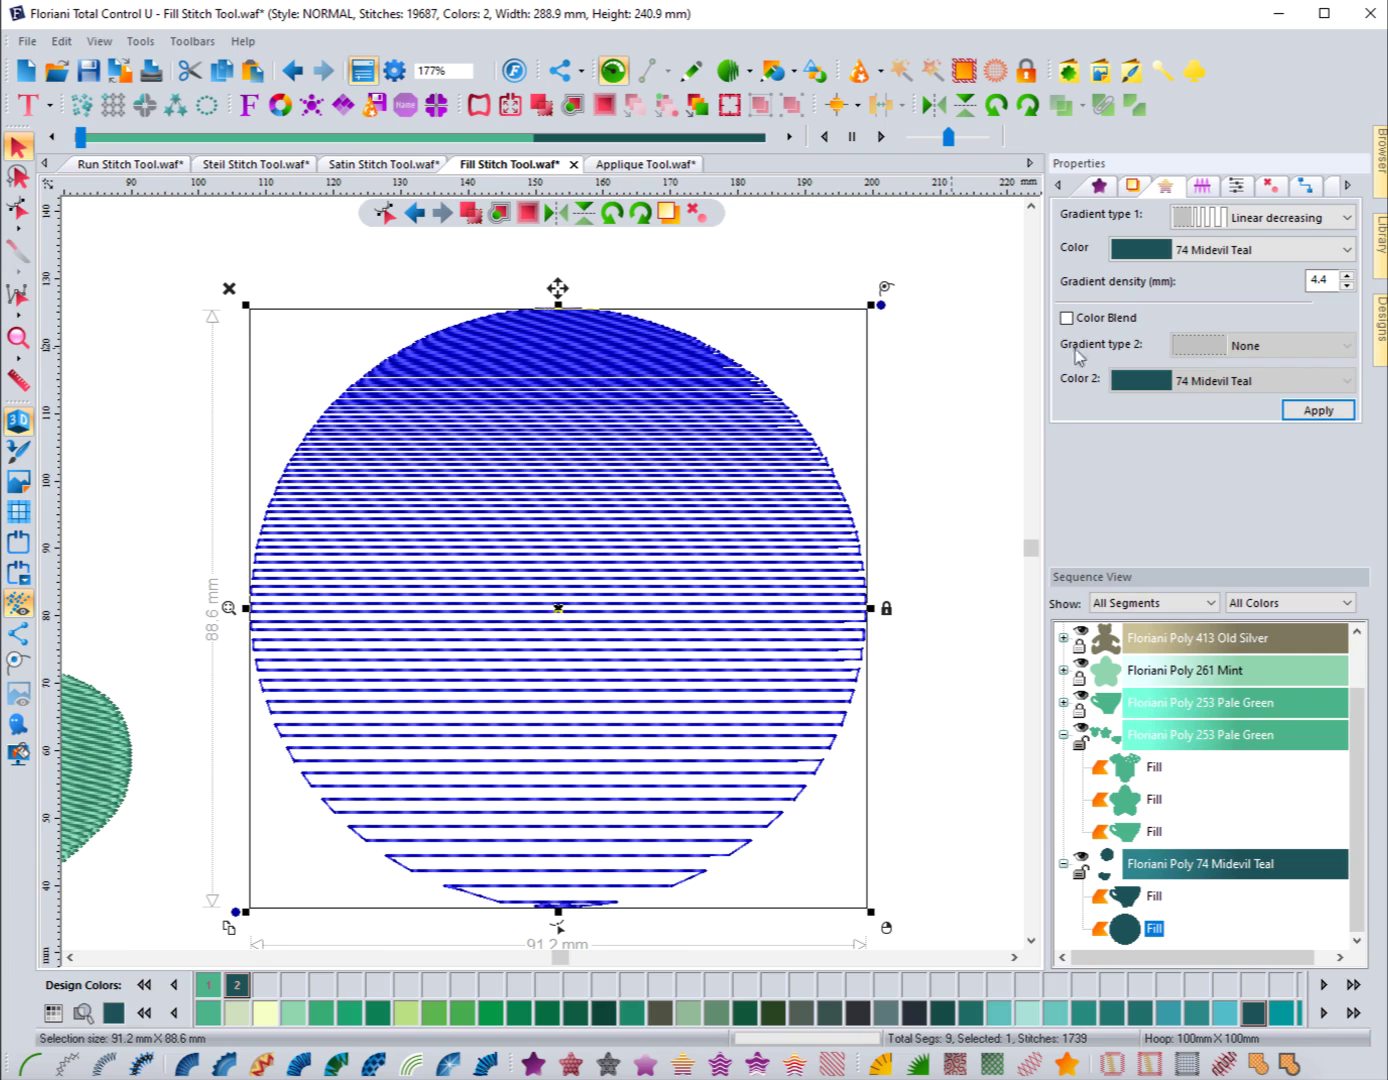
Change the circle's gradient to Convex and regenerate its stitches.
left_click(1210, 216)
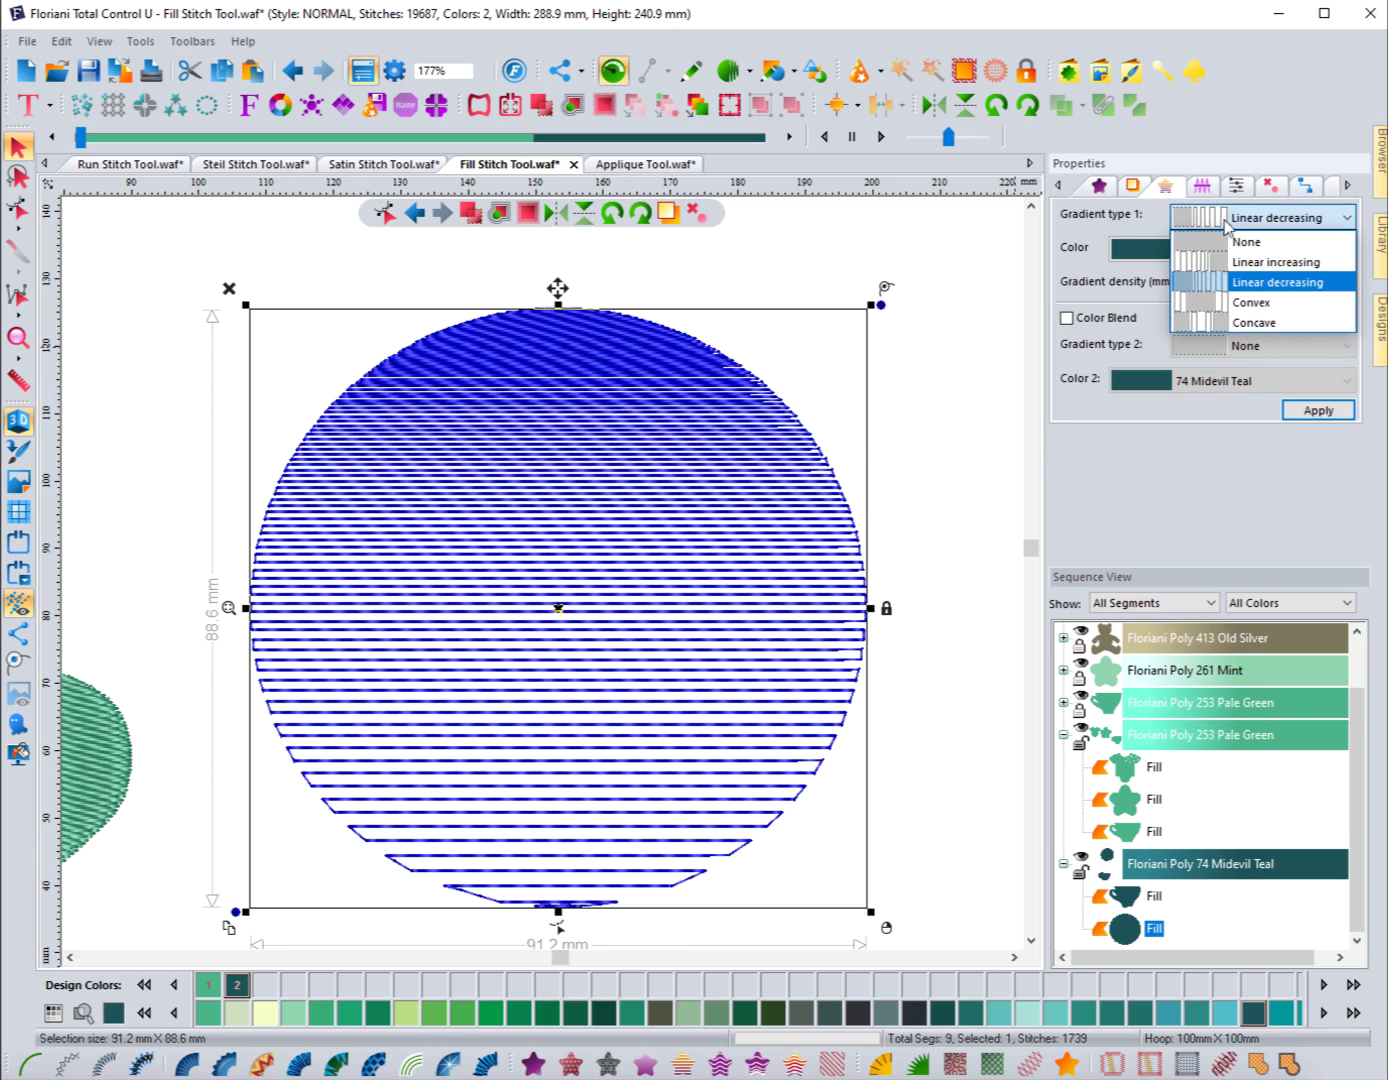
left_click(1250, 303)
left_click(1321, 410)
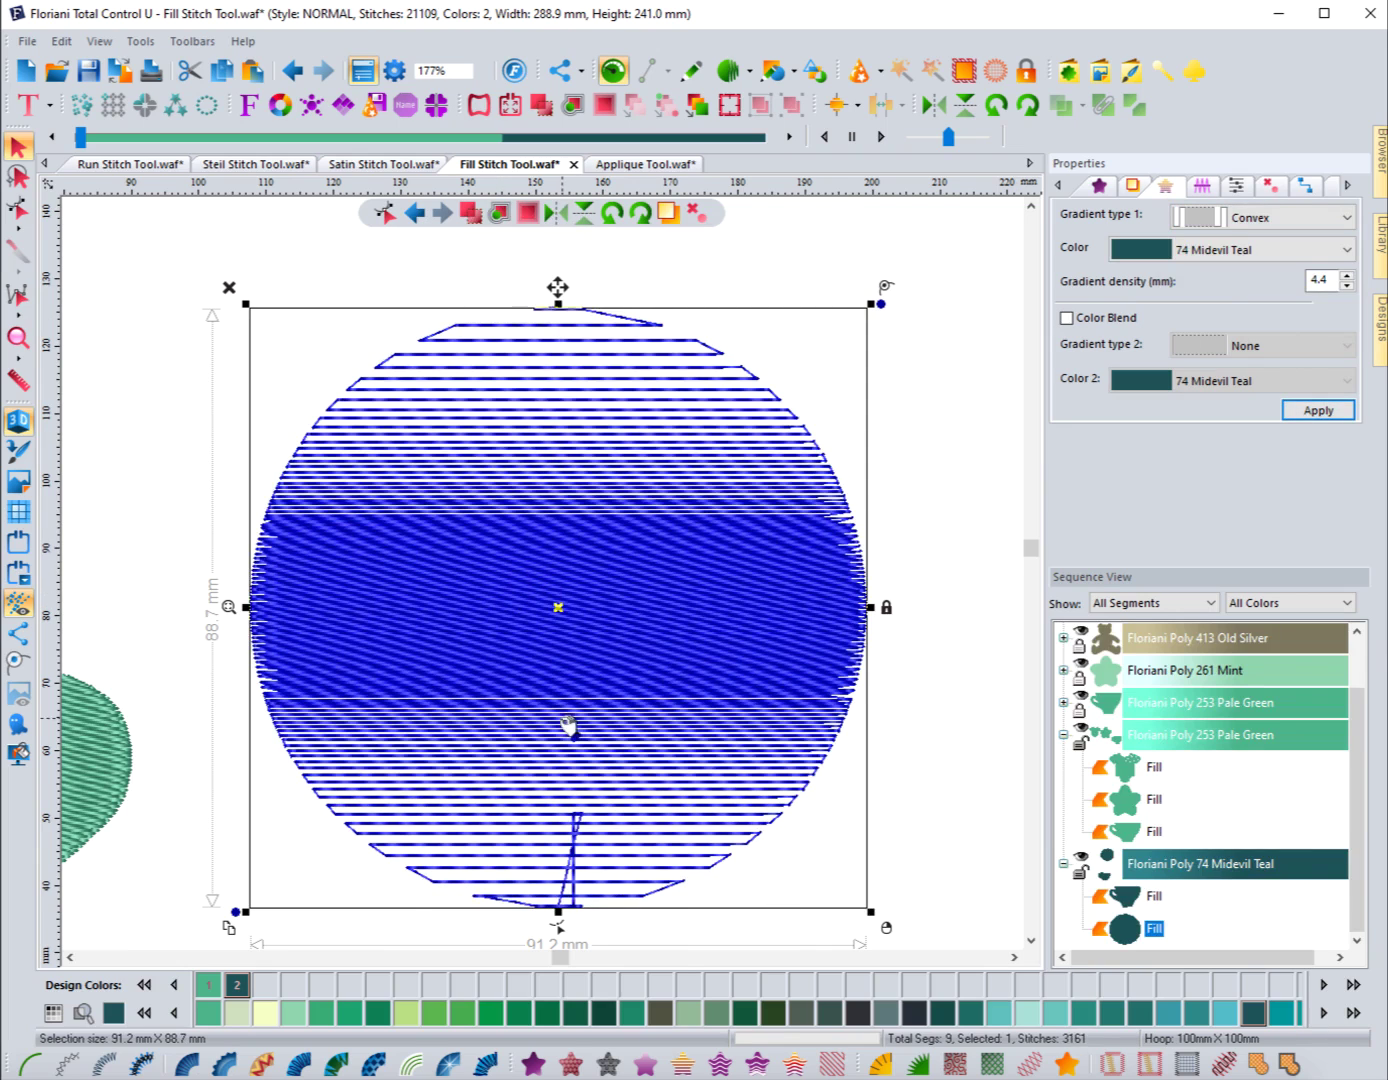
Change the circle's gradient to Concave and regenerate its stitches.
left_click(1221, 216)
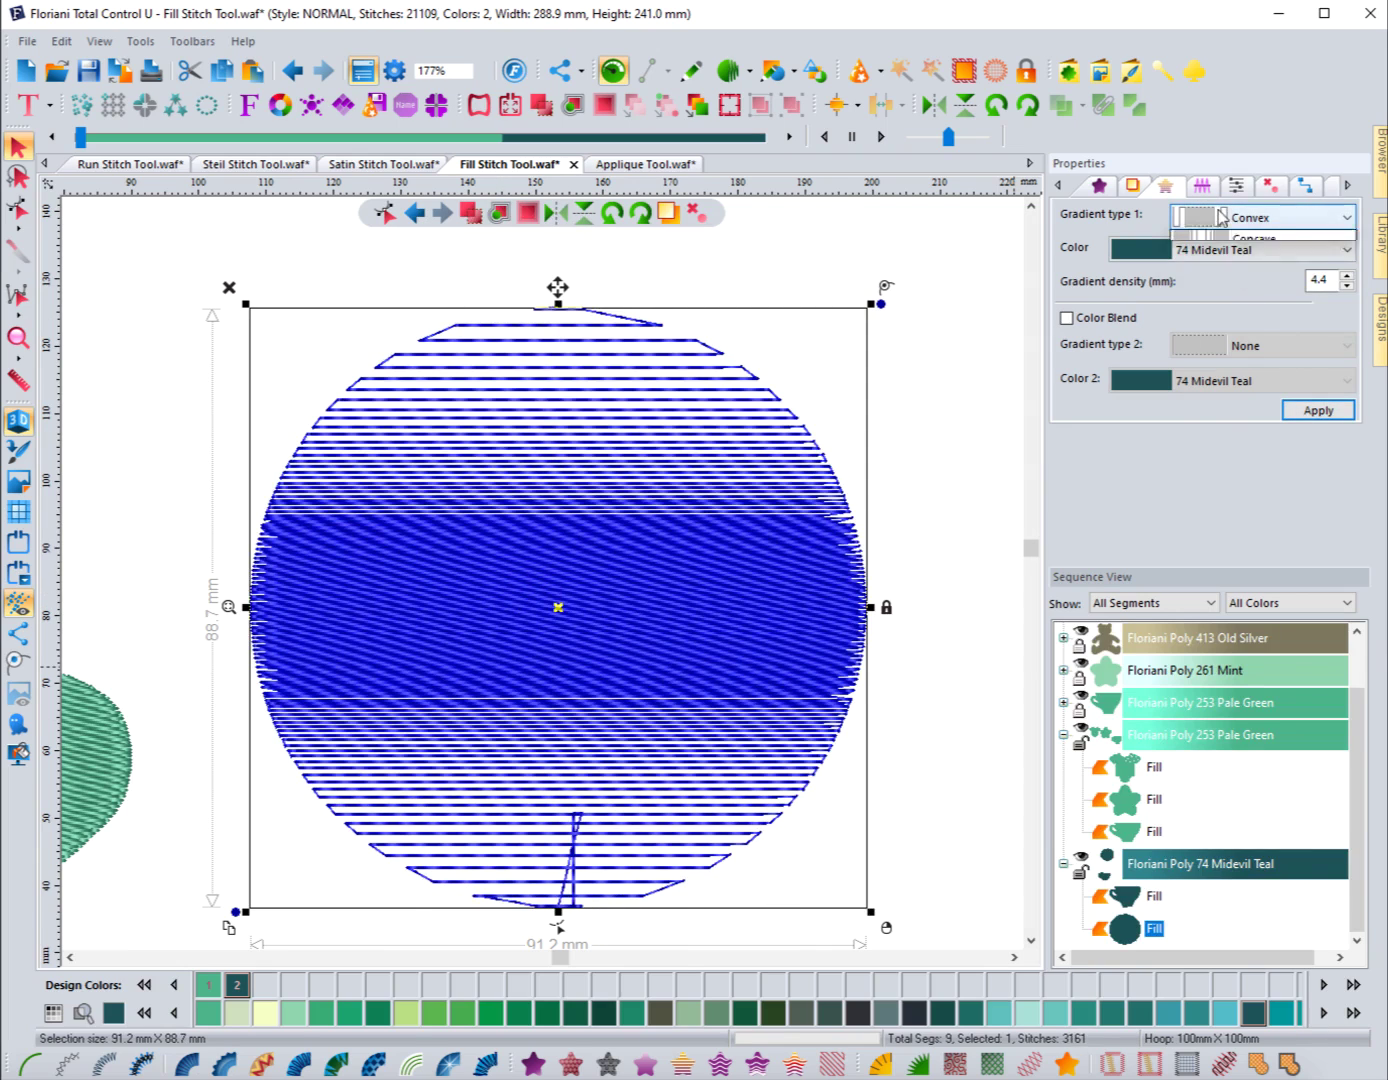
left_click(1231, 323)
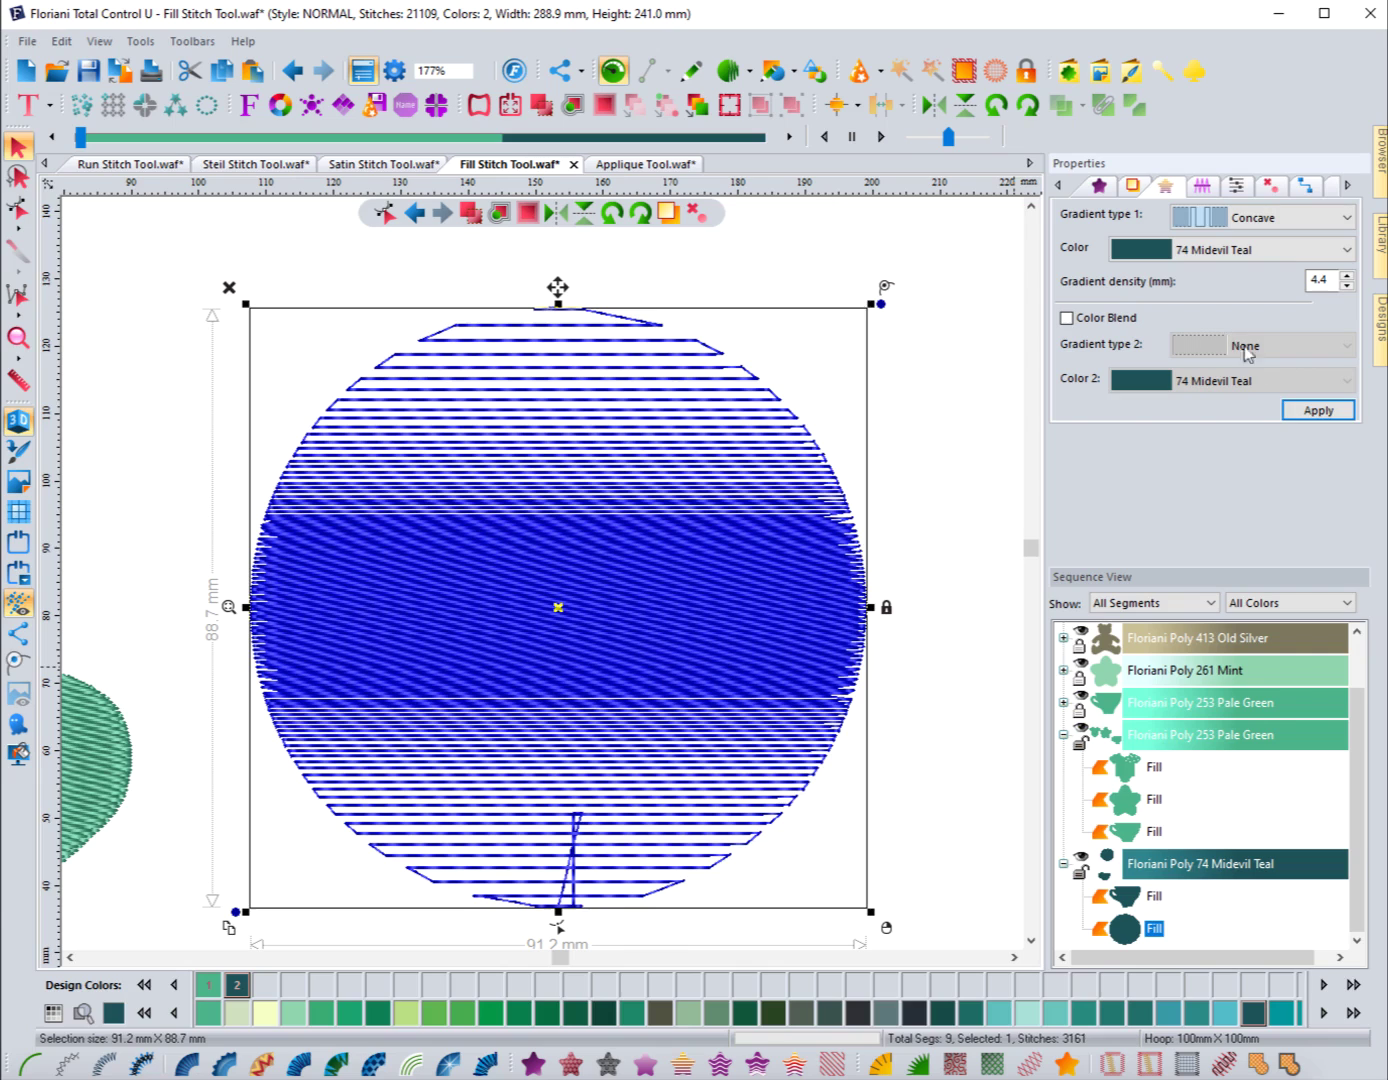
left_click(1297, 418)
left_click(1315, 412)
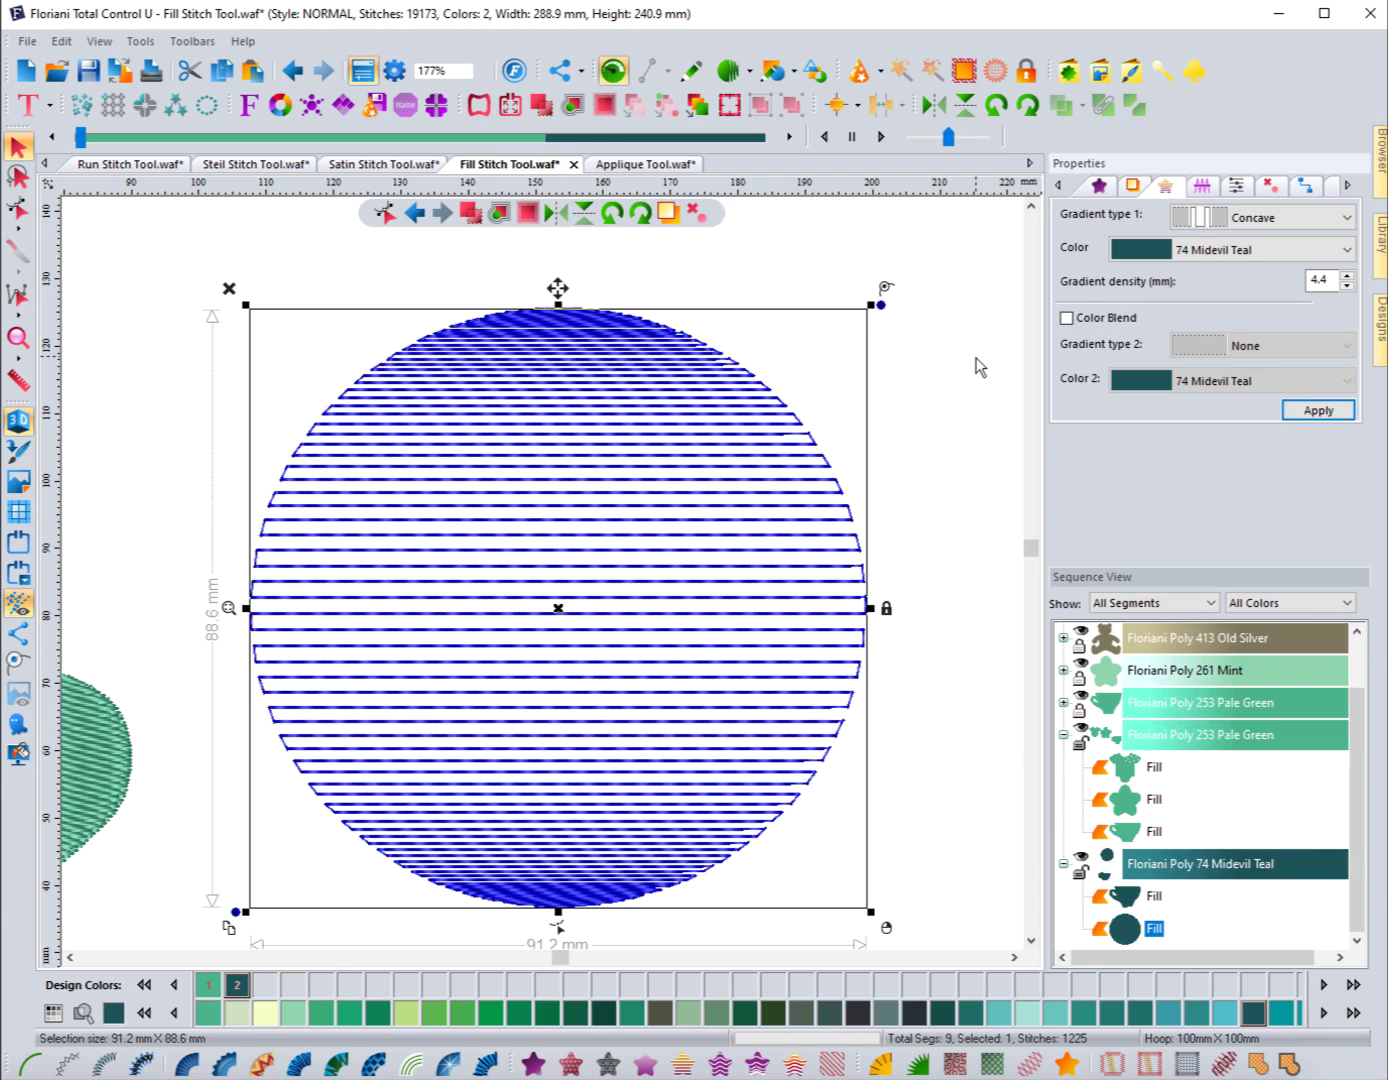
Duplicate the concave circle in place and recolor the copy to Floriani Poly 228 Cape Green.
left_click(981, 367)
left_click(801, 424)
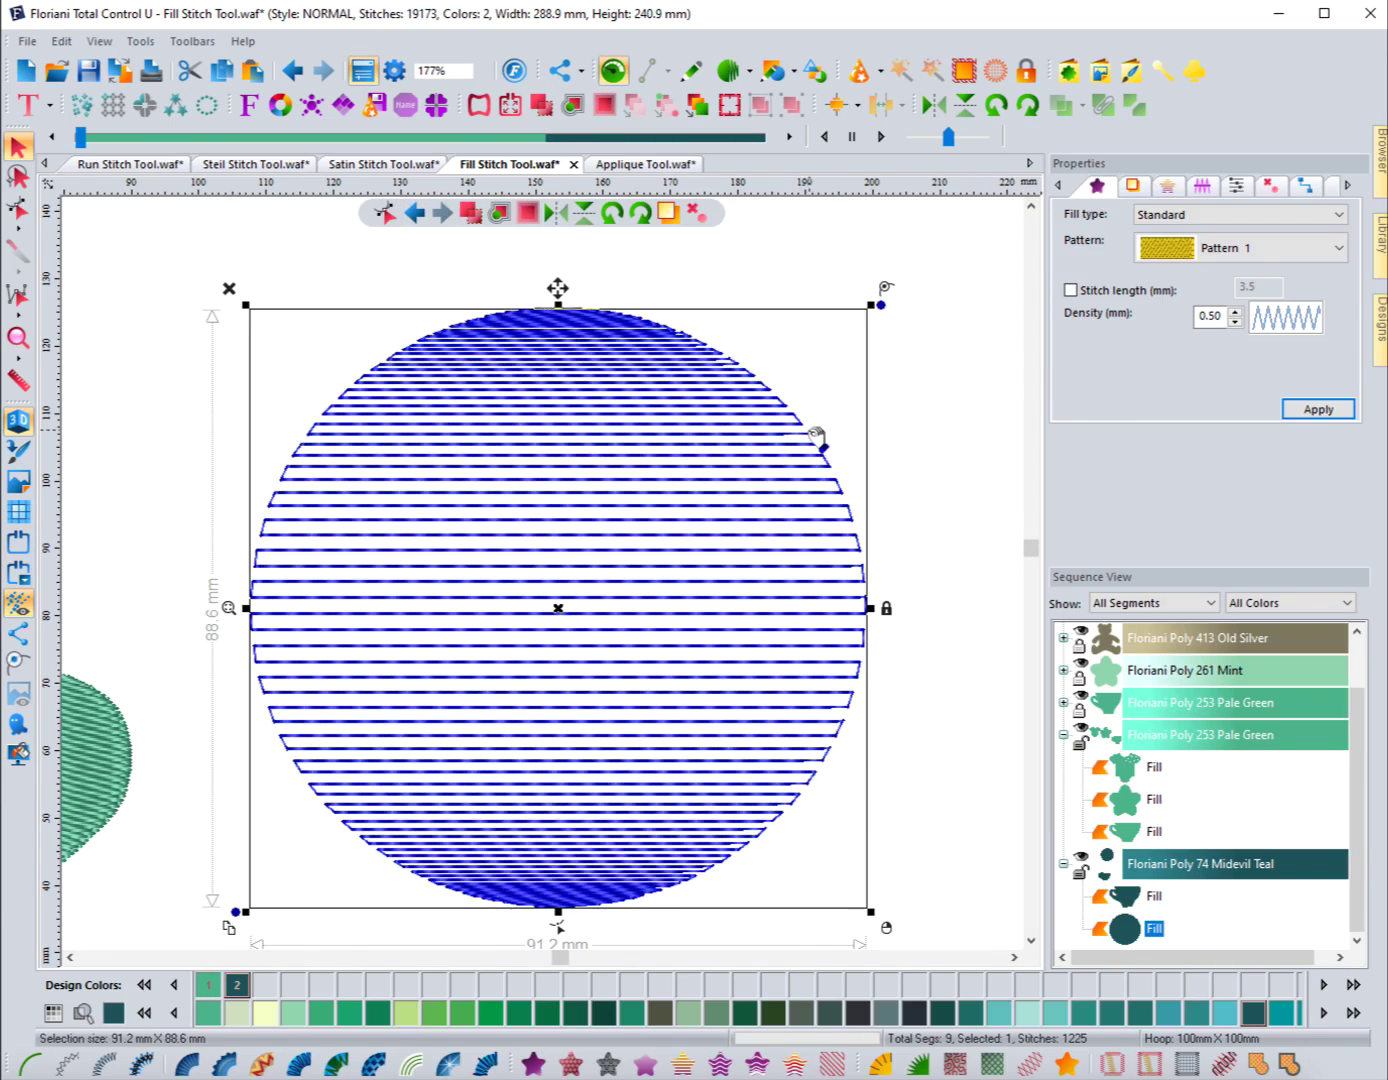
key("ctrl+c")
key("ctrl+v")
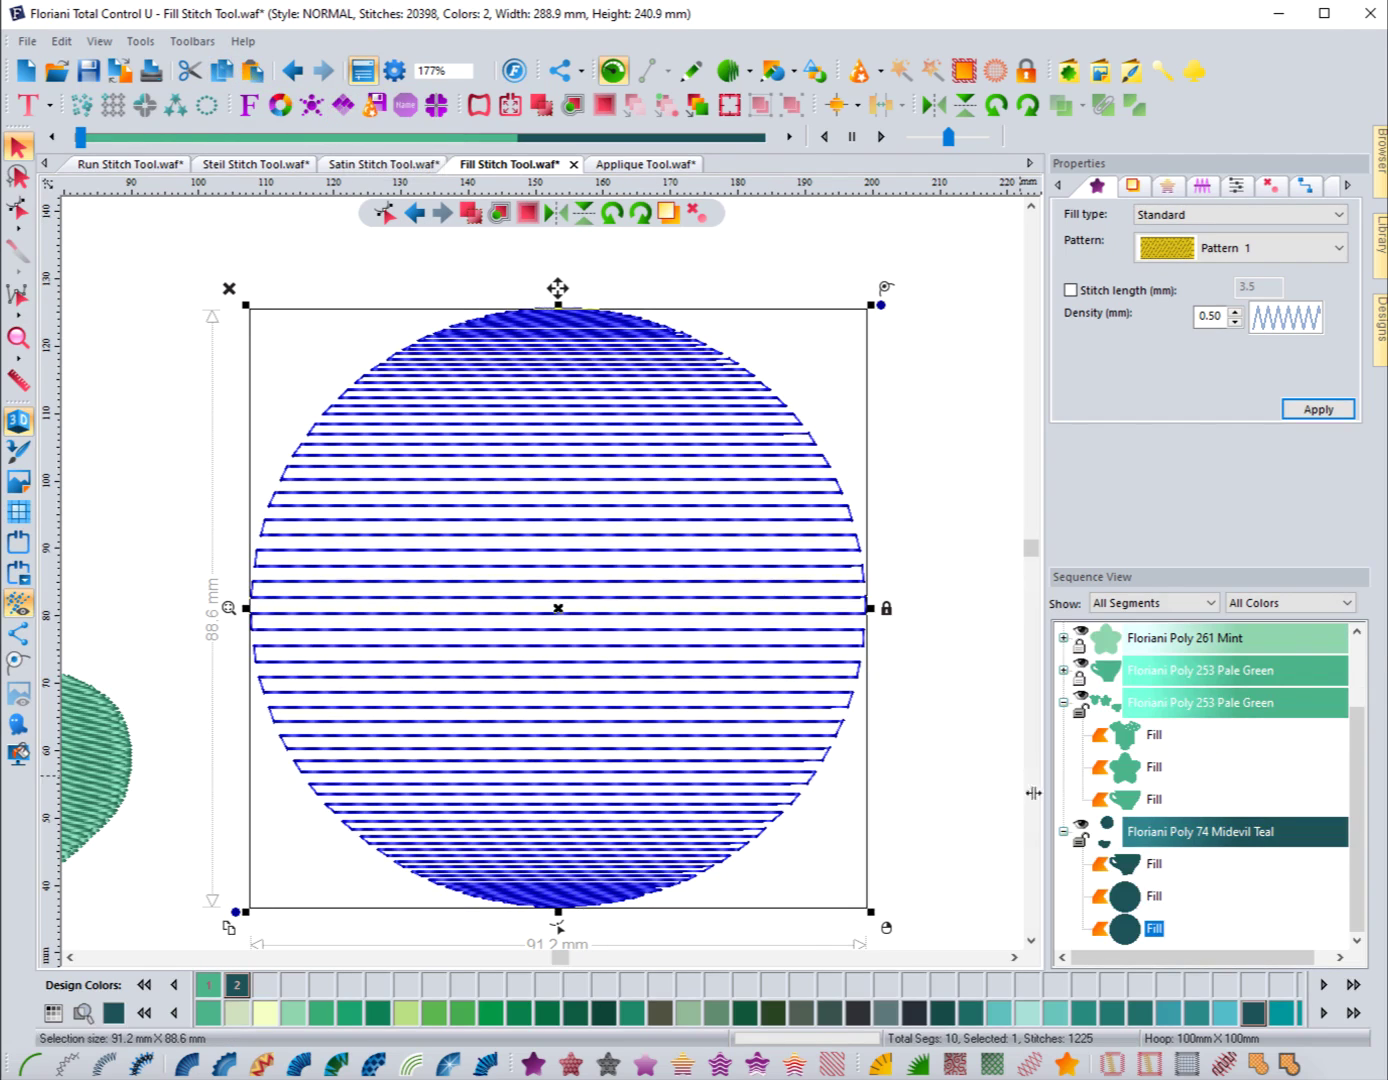
left_click(407, 1012)
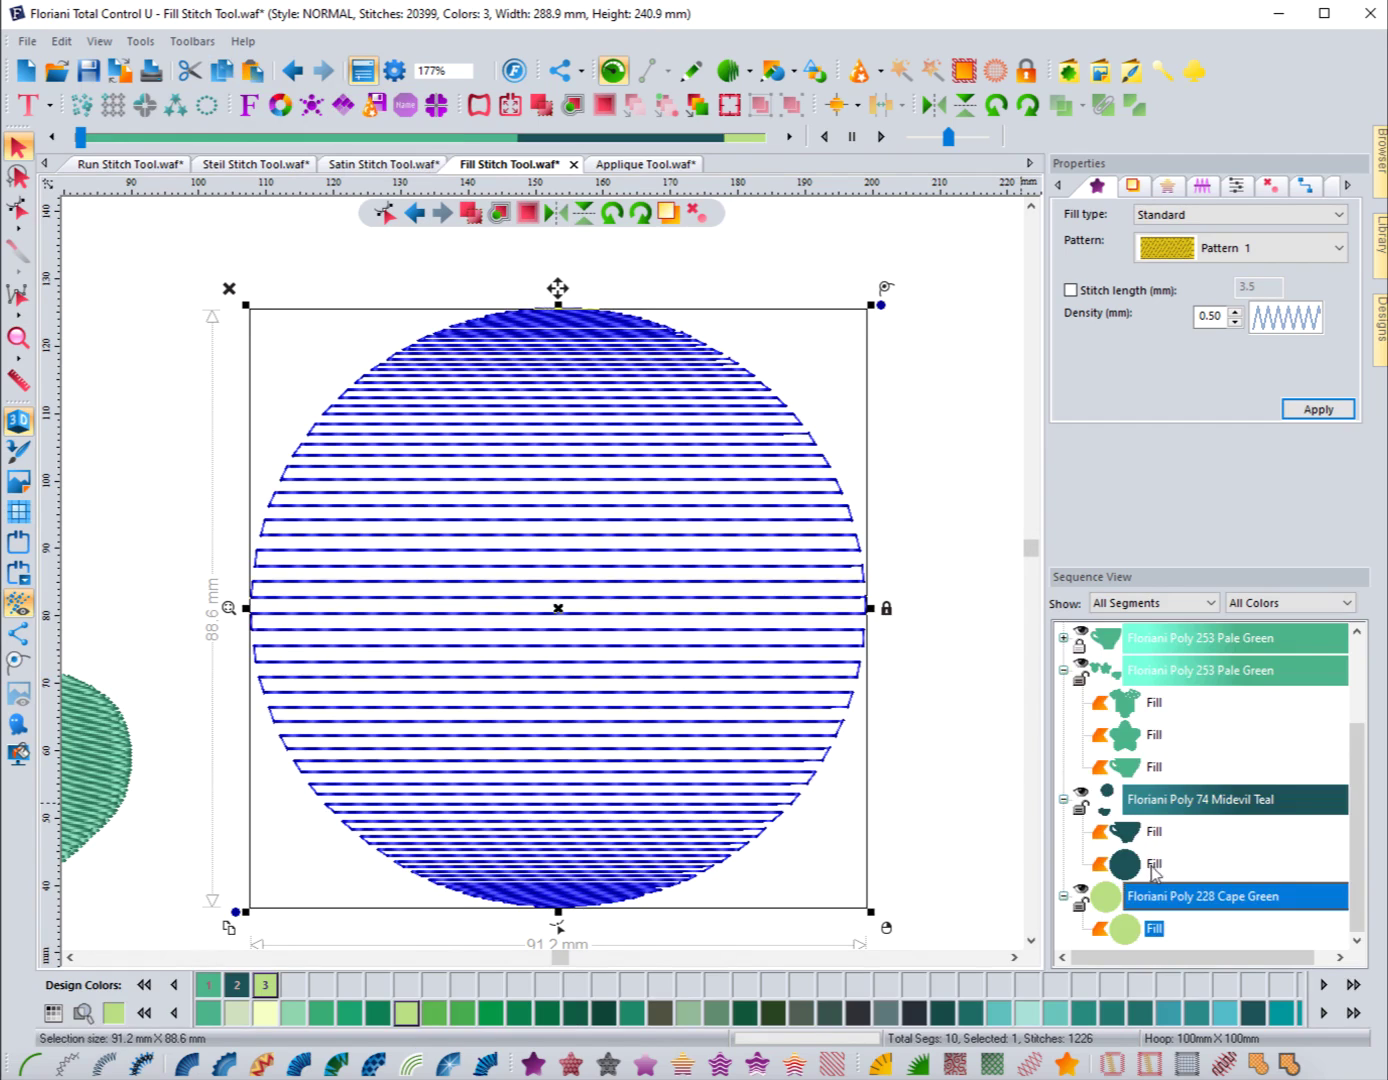
Apply a Convex gradient to the Cape Green circle and view the two colors blended.
left_click(1168, 186)
left_click(1254, 221)
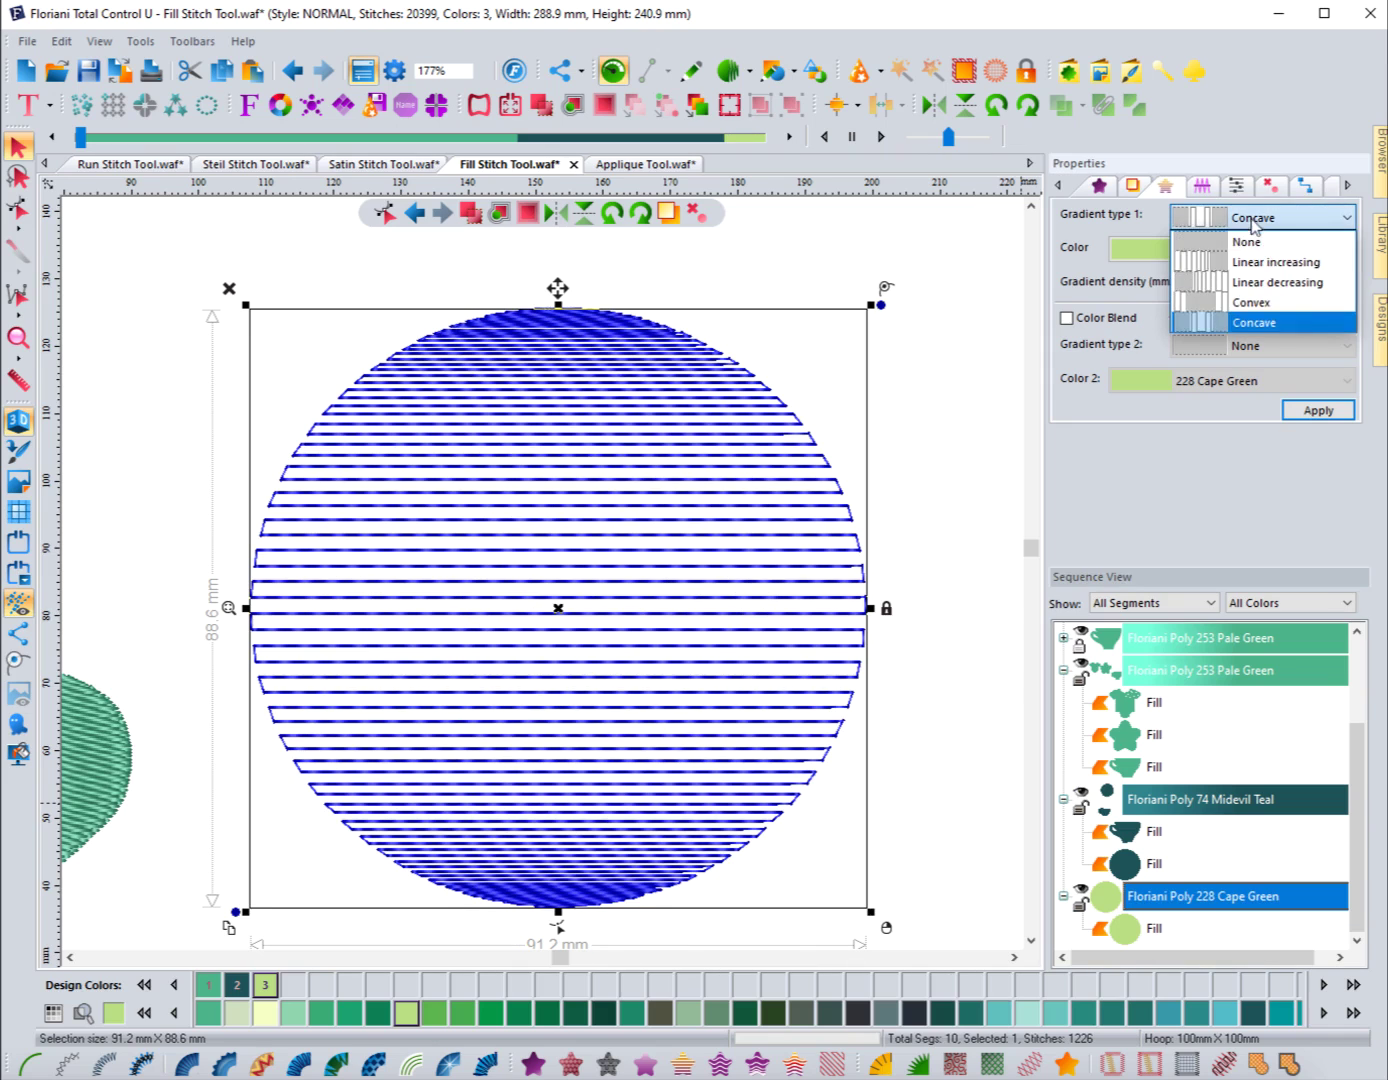
left_click(1260, 303)
left_click(1318, 410)
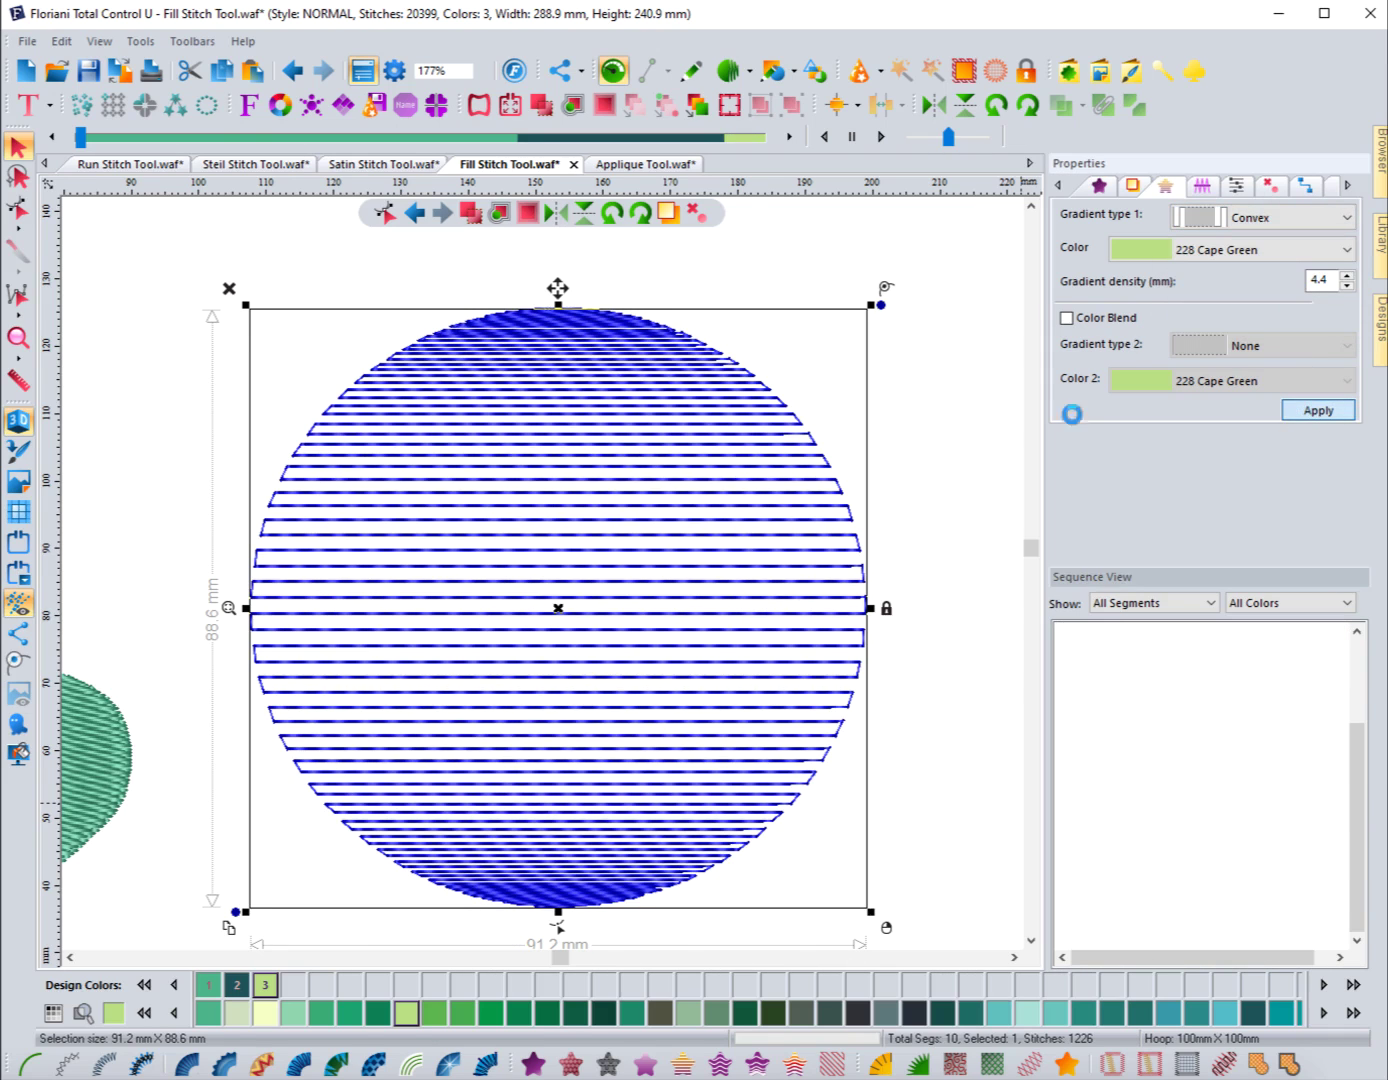
left_click(940, 425)
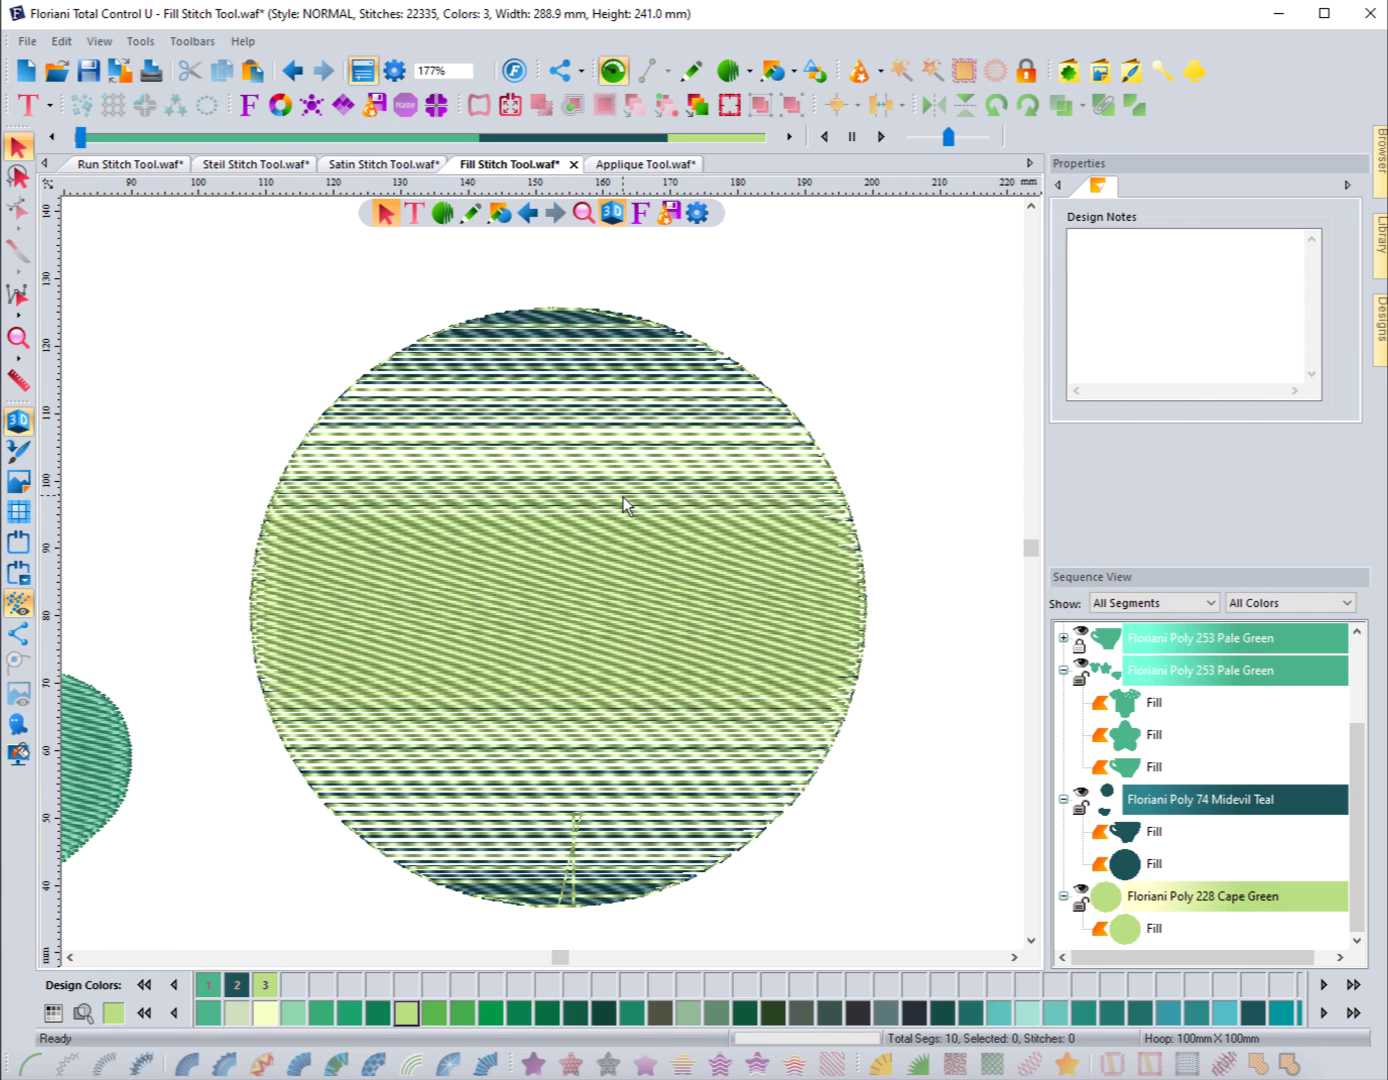
Delete the Cape Green copy of the circle.
left_click(1061, 897)
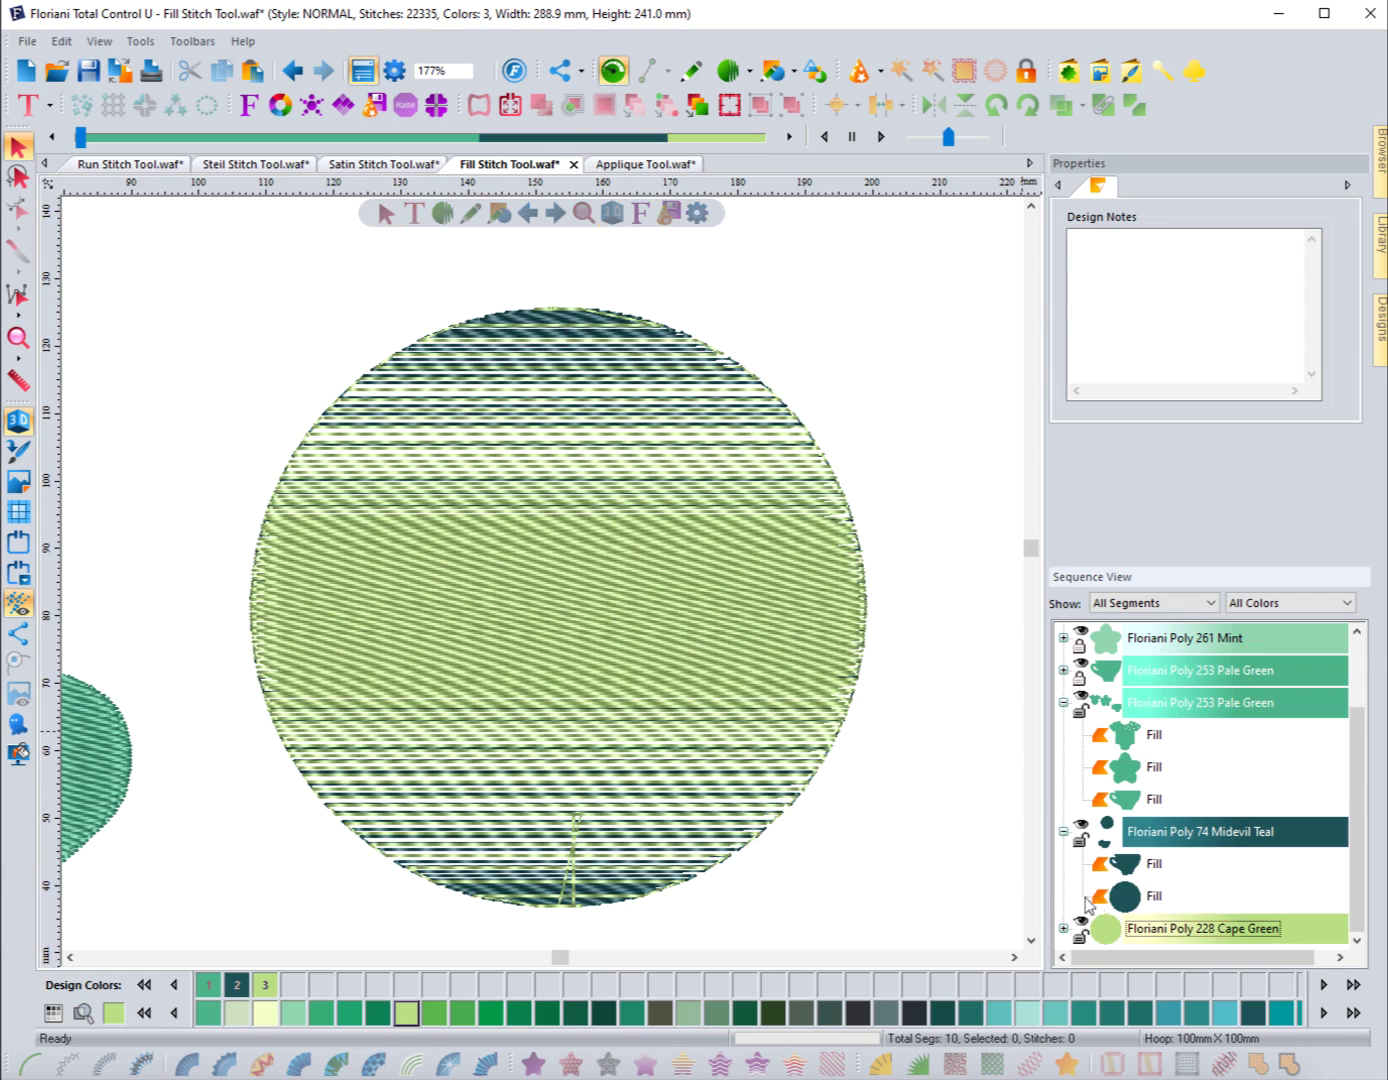
left_click(1108, 928)
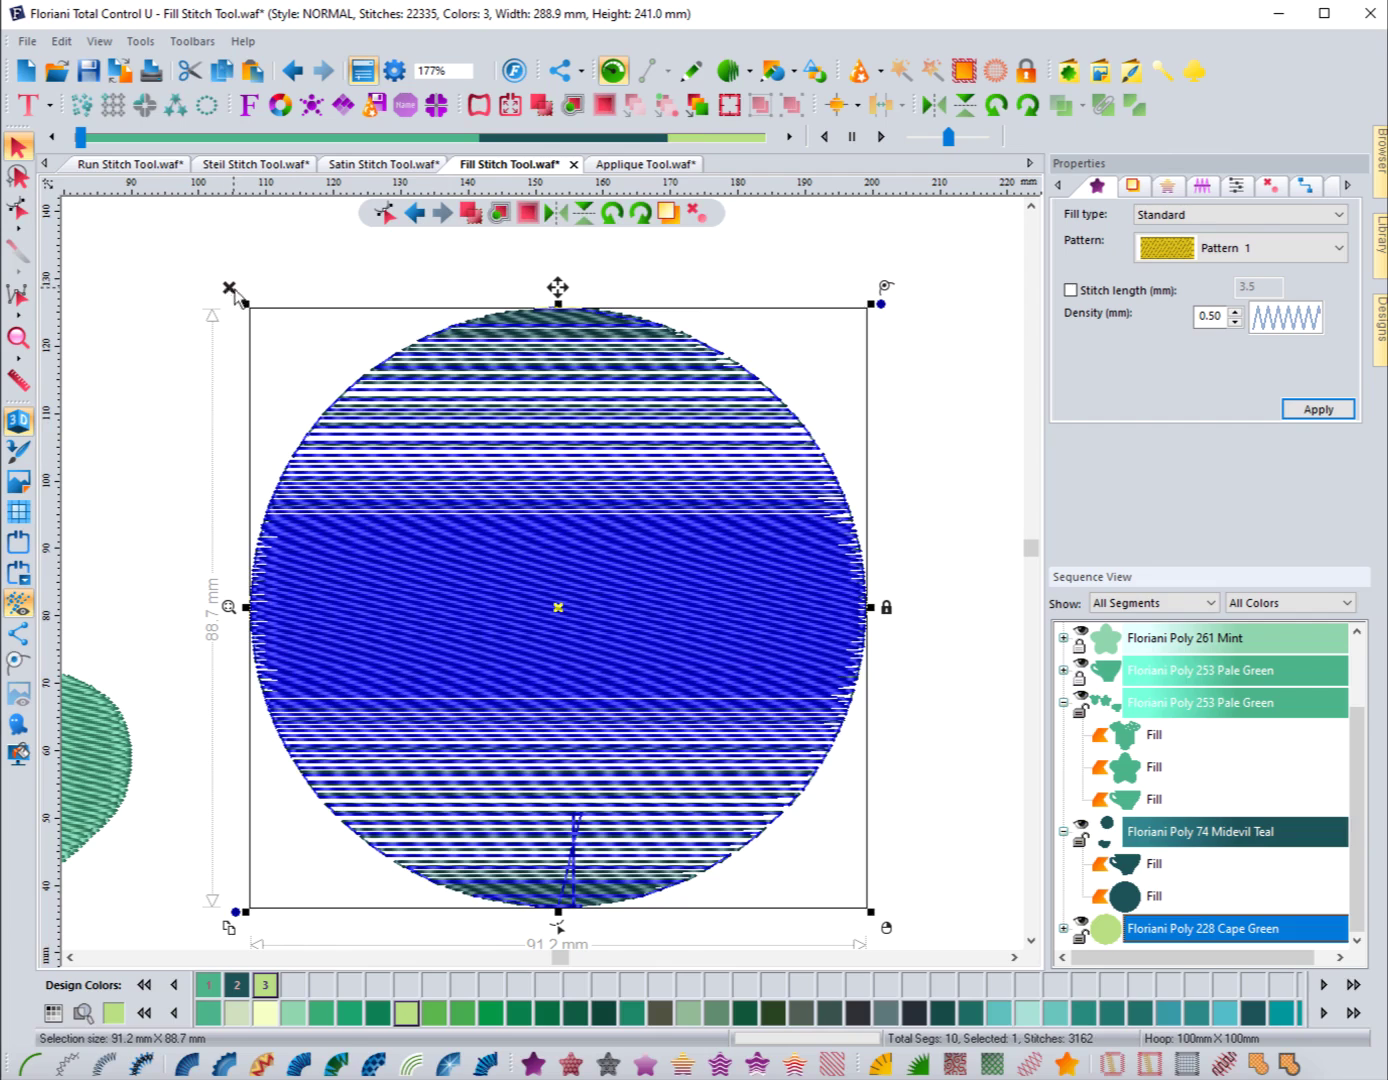
left_click(229, 289)
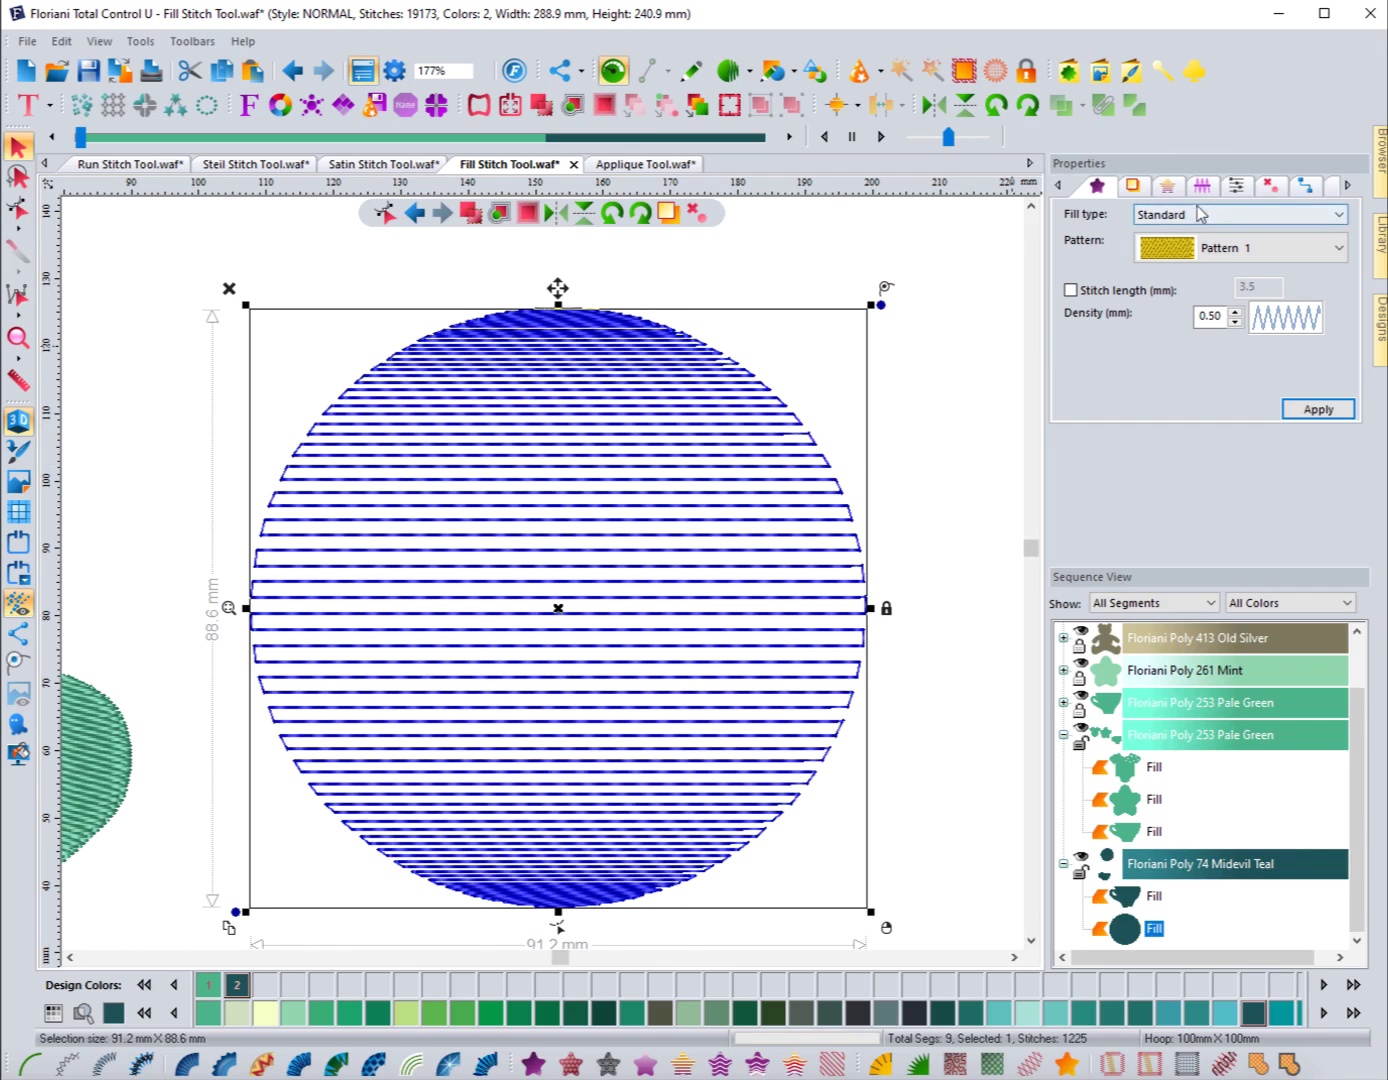
Set the teal circle's gradient type to None and regenerate its stitches.
left_click(1160, 184)
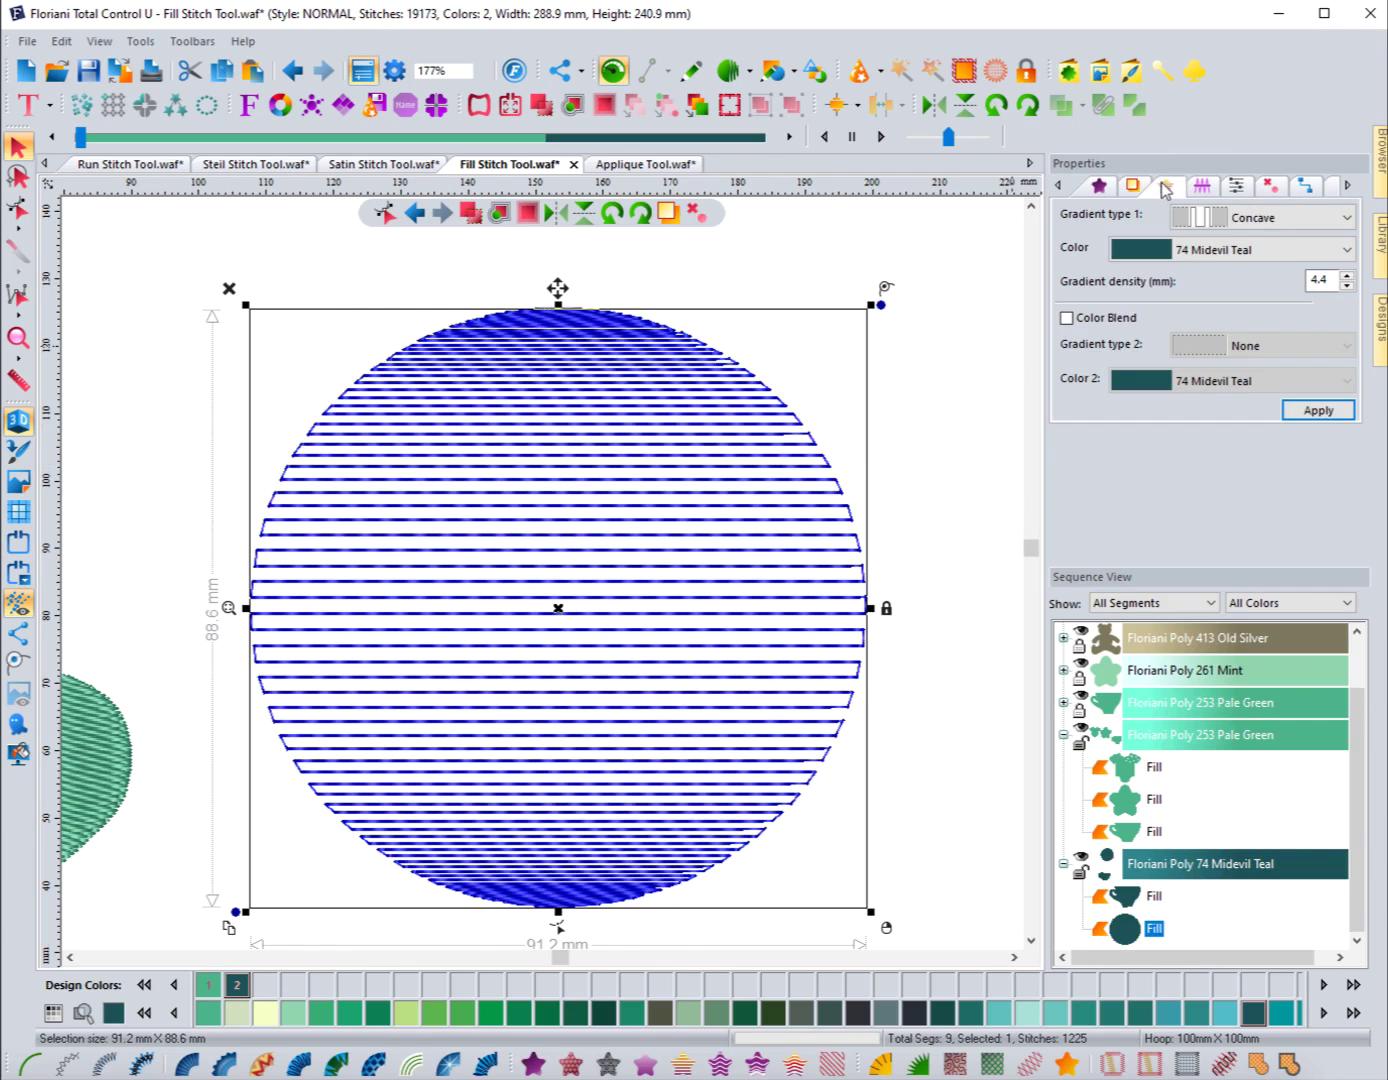
left_click(1212, 218)
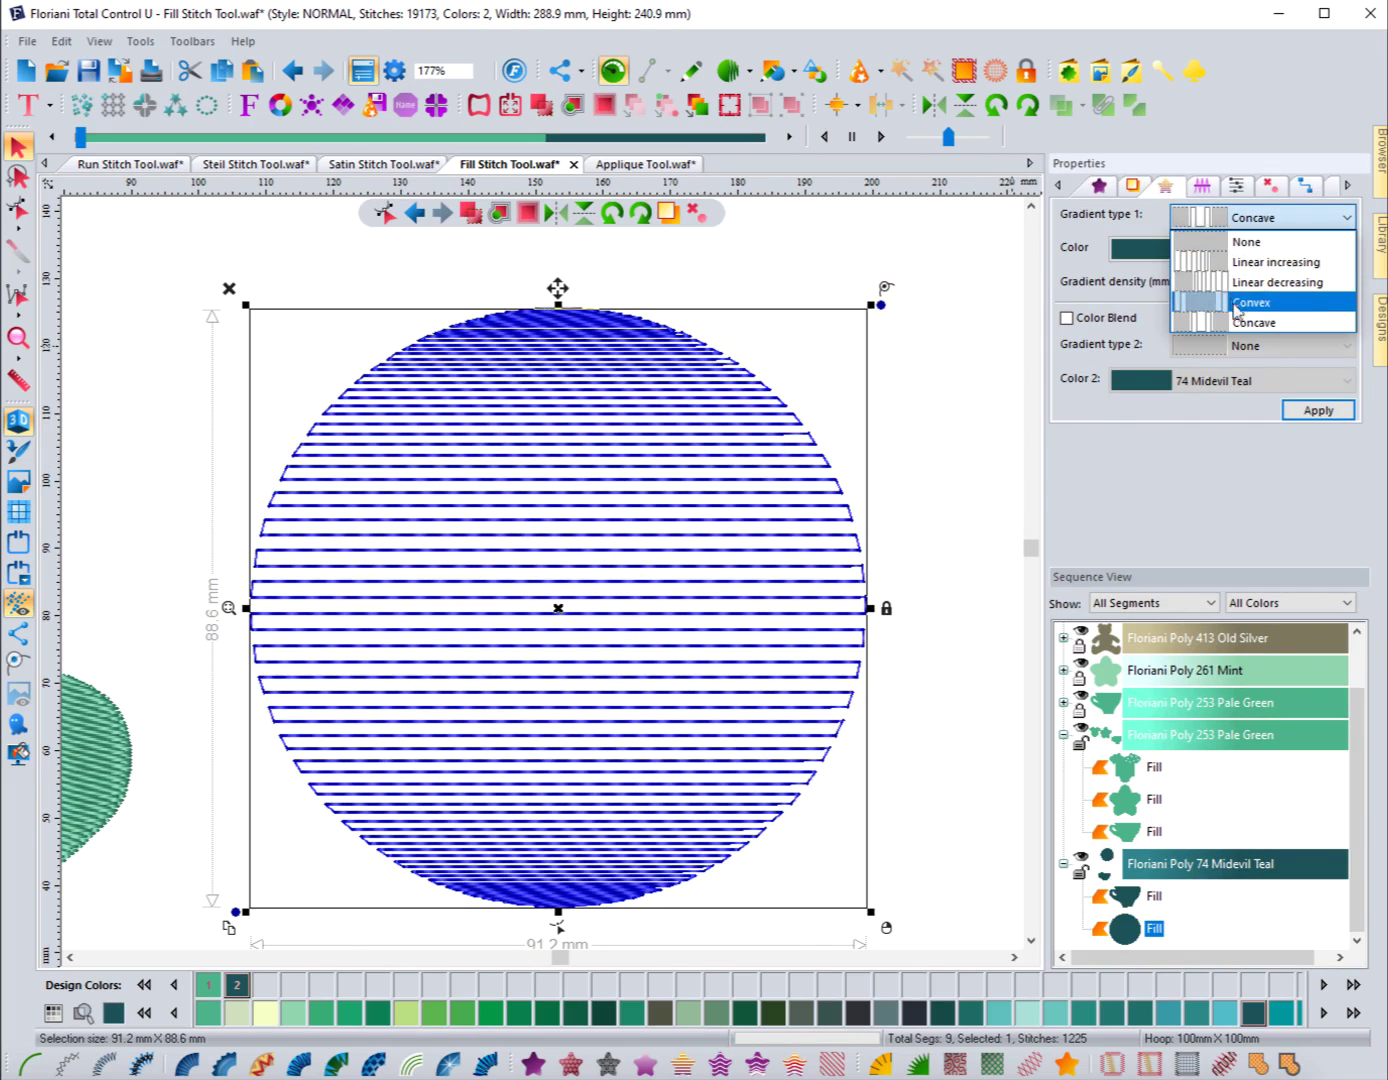
left_click(1246, 241)
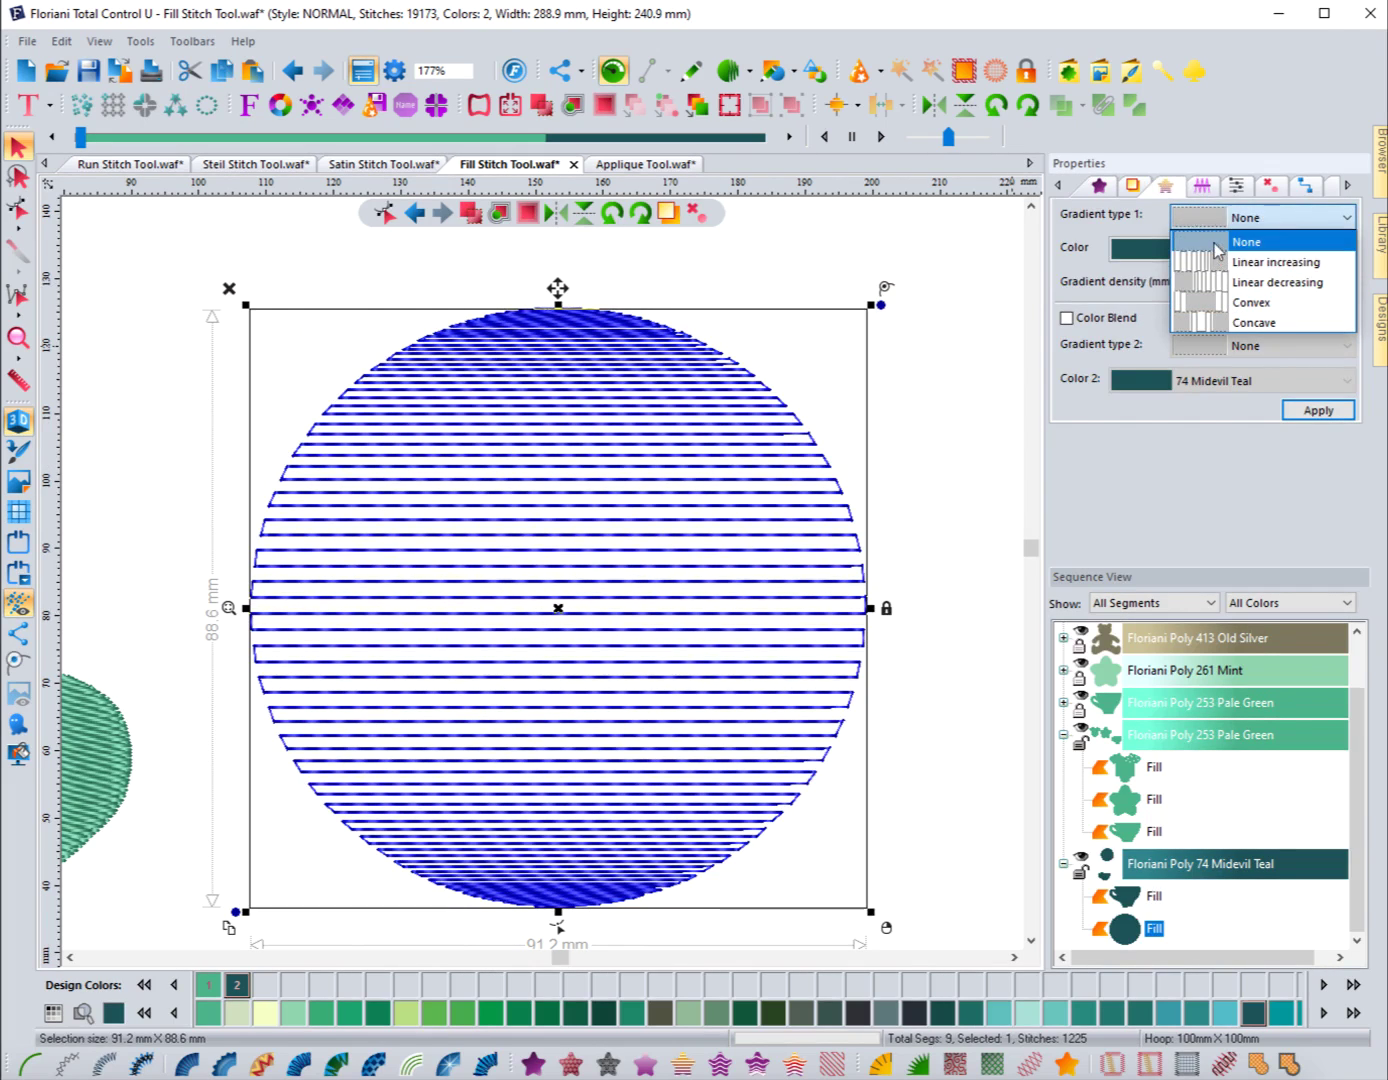
left_click(1317, 410)
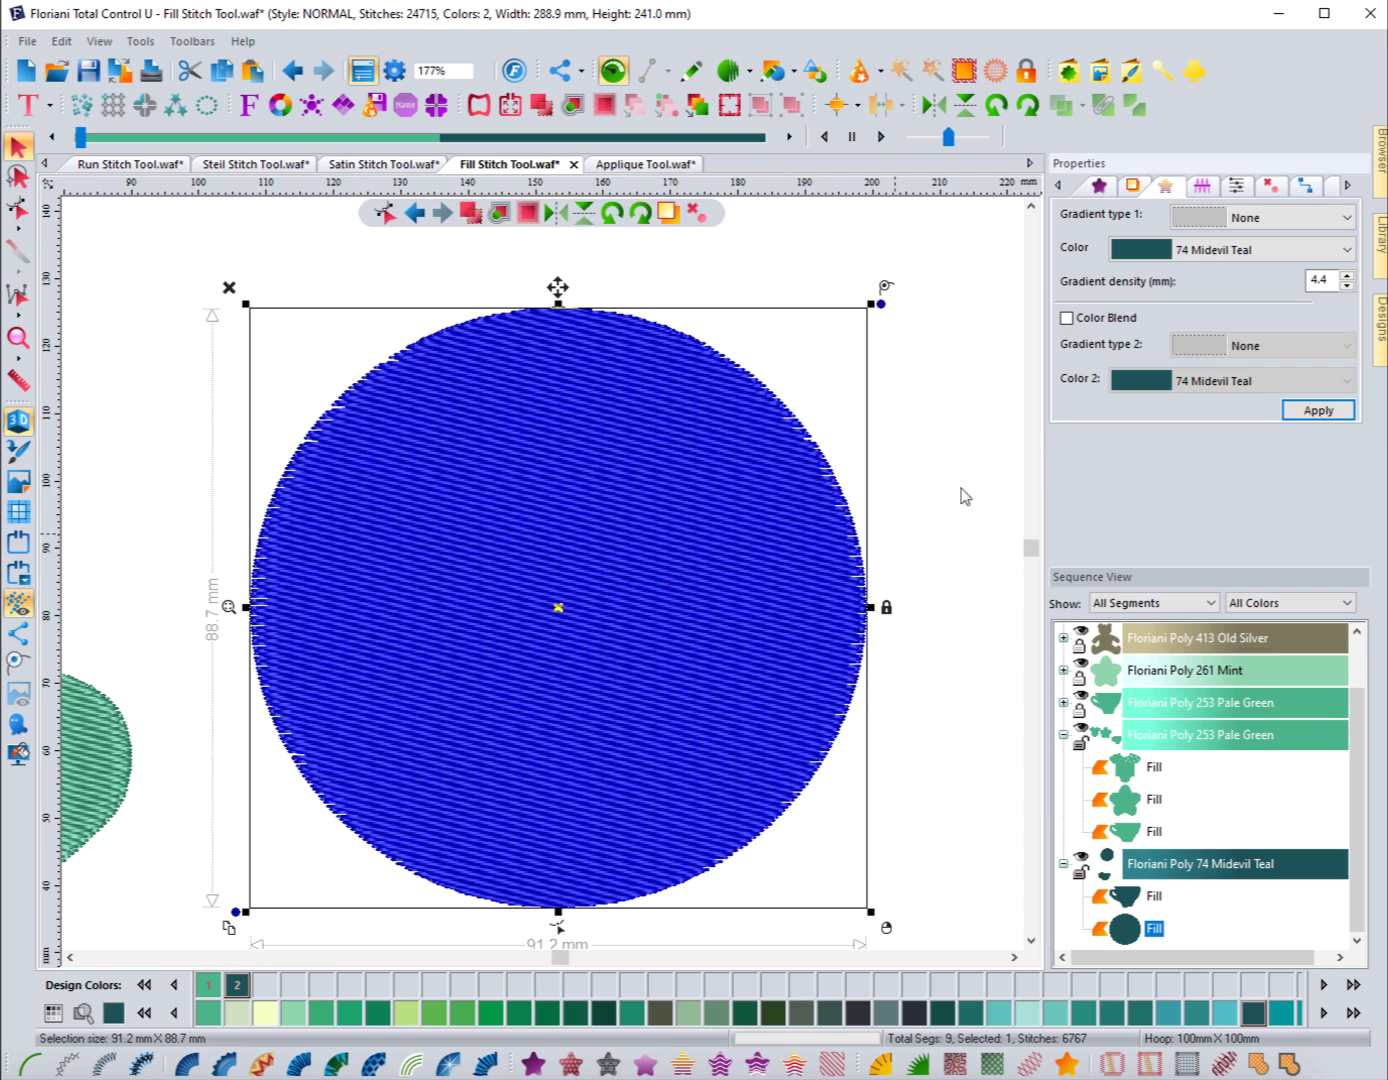
Set the circle's pull compensation type to Percentage.
left_click(1202, 187)
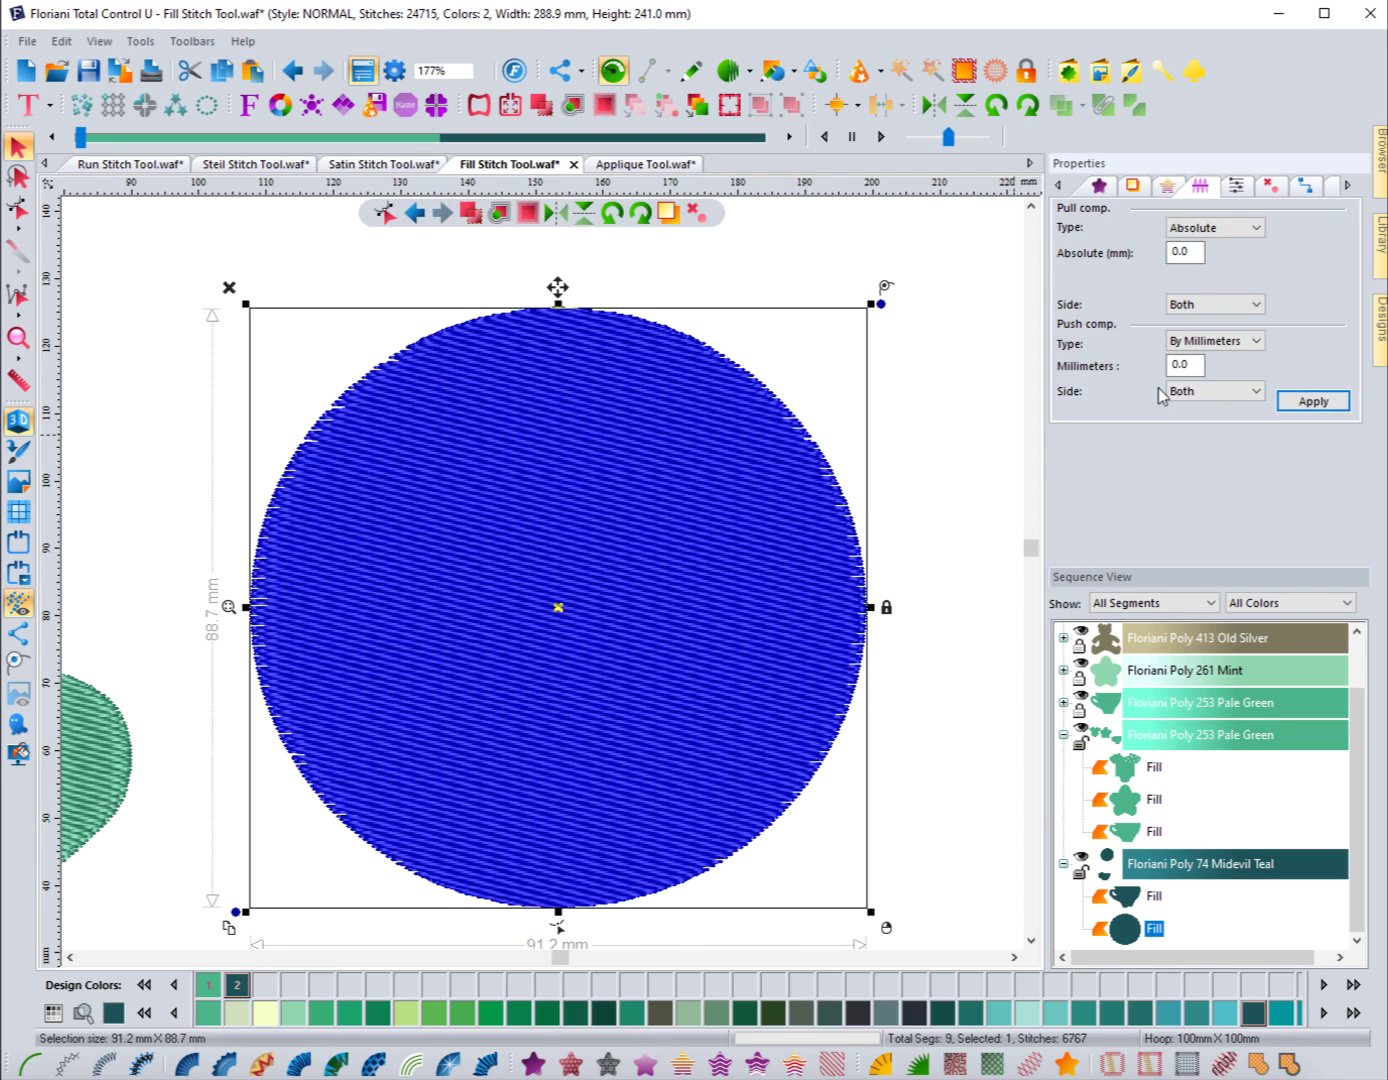
left_click(1218, 229)
left_click(1218, 228)
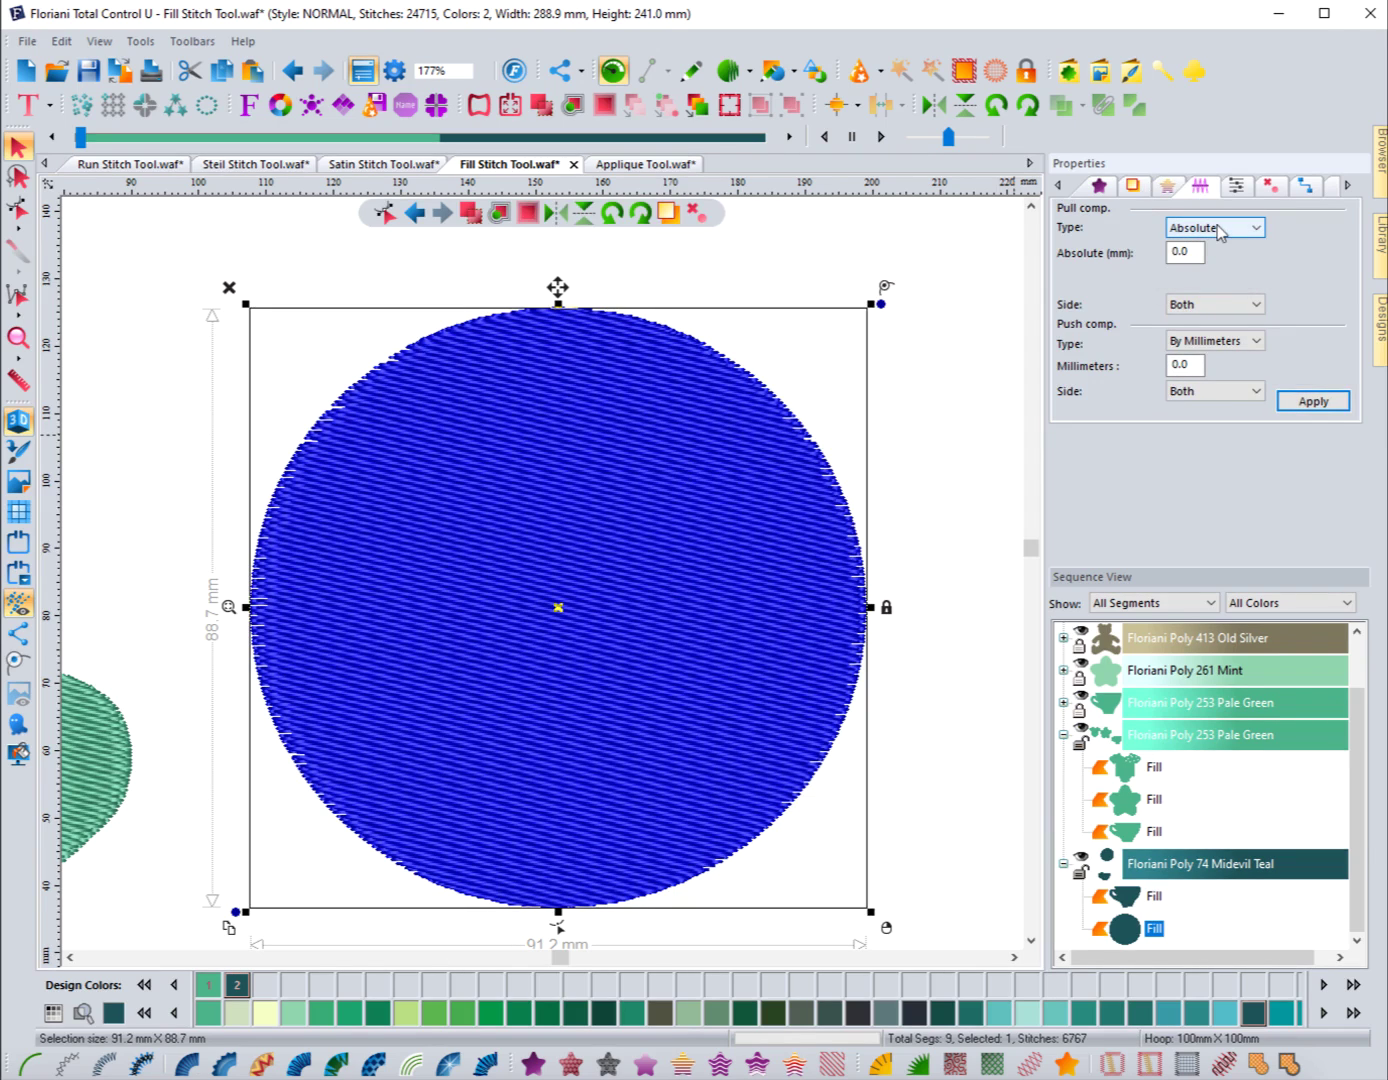
left_click(1218, 229)
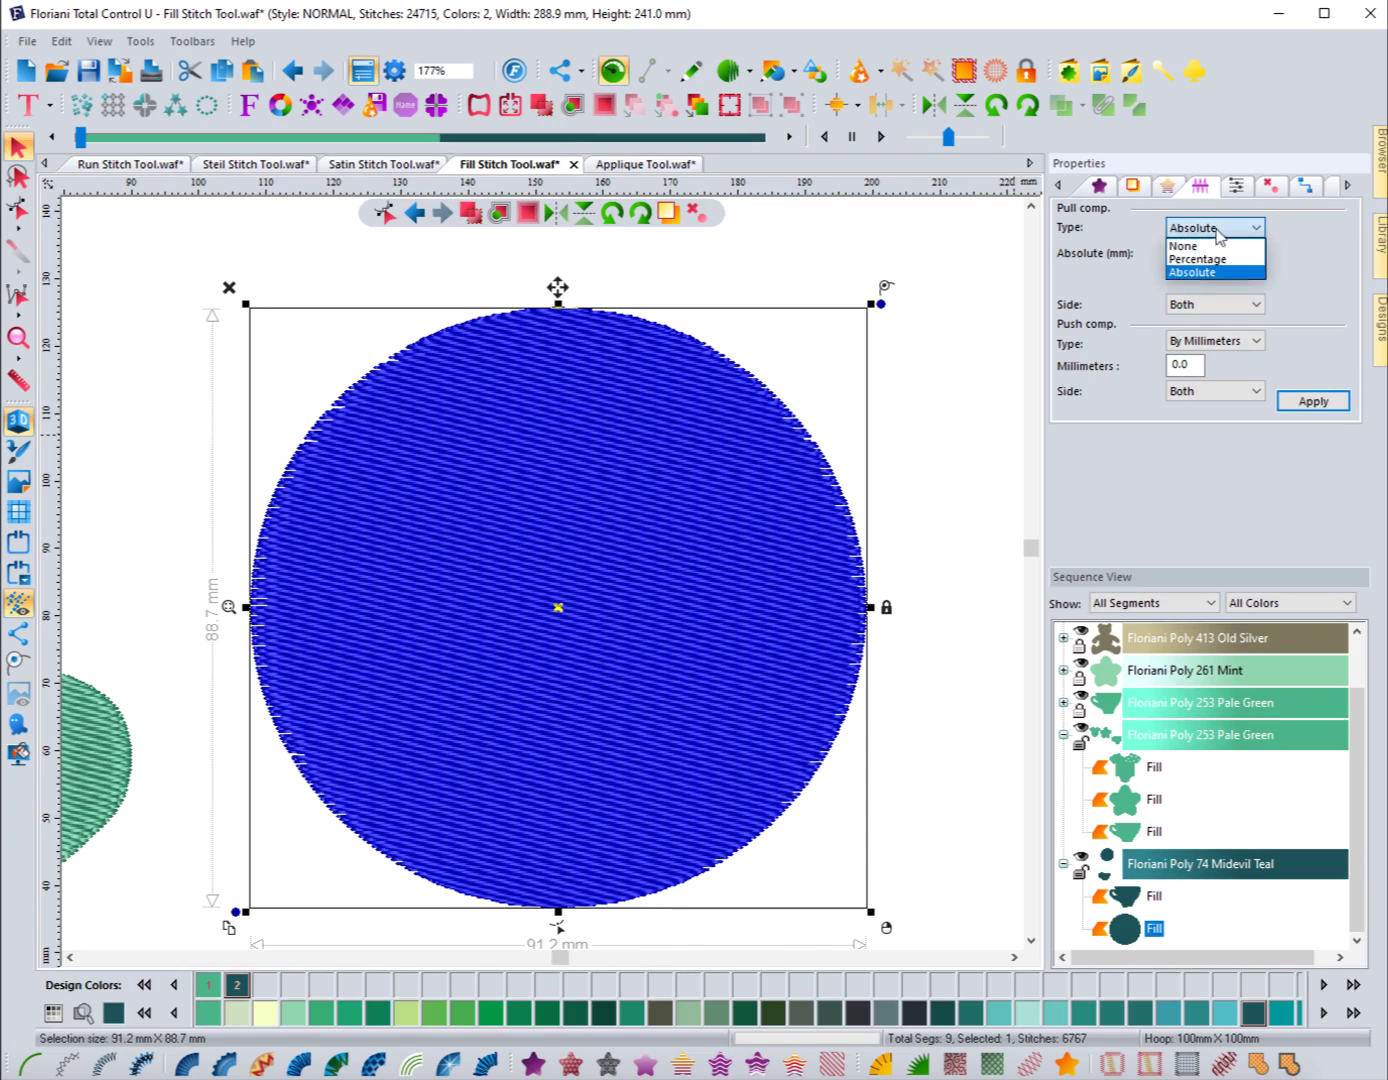
left_click(1195, 256)
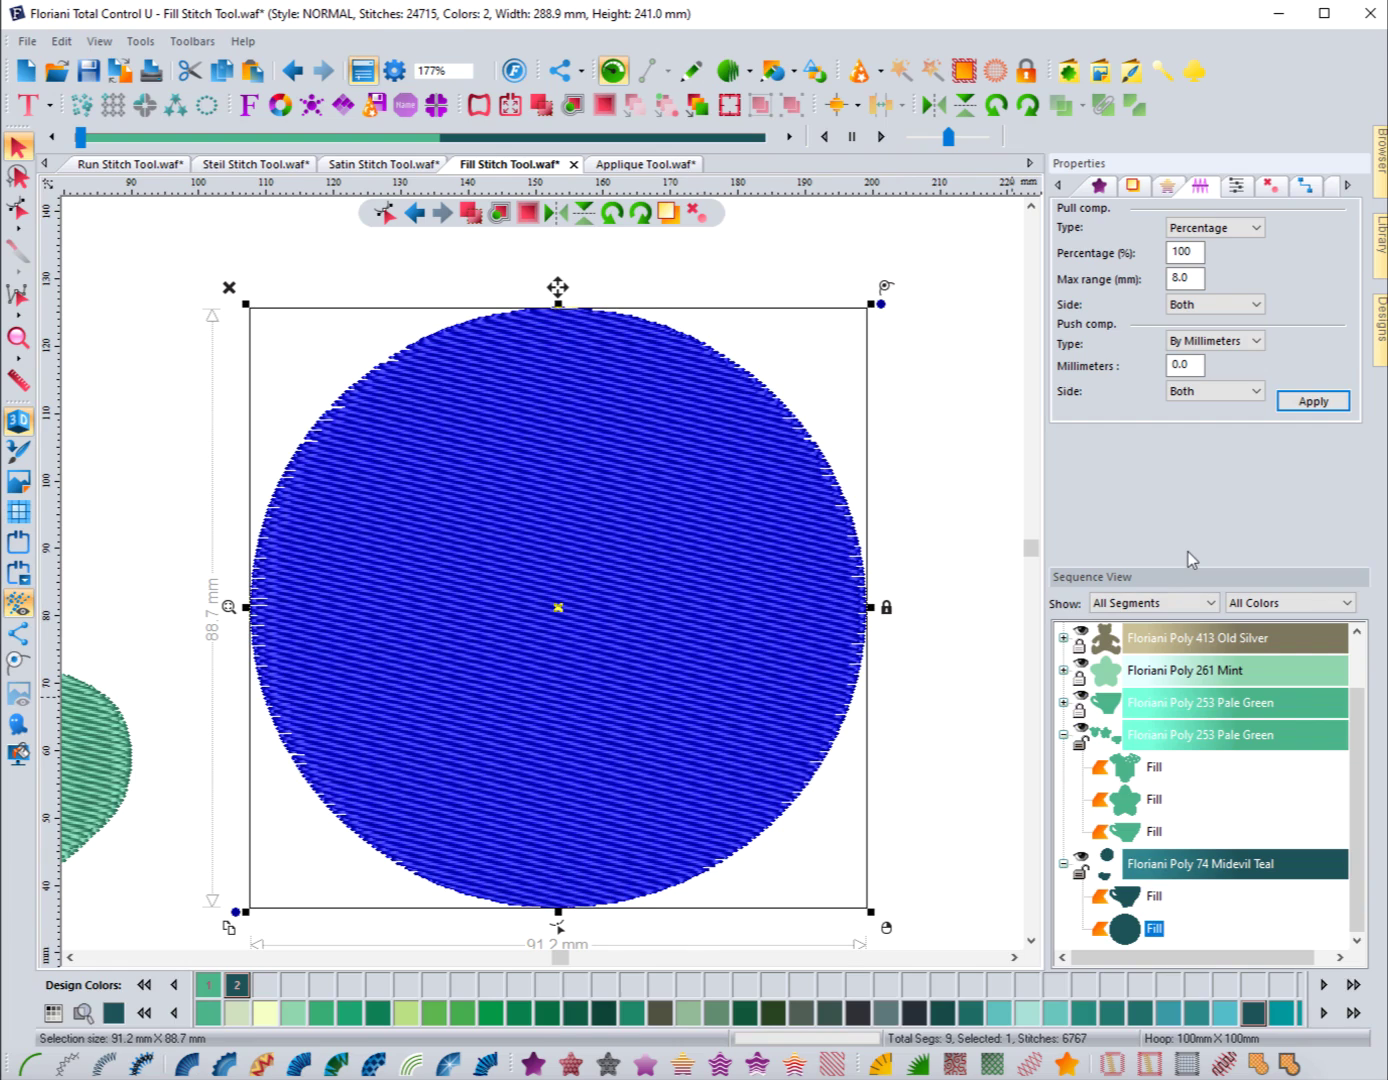
Set the circle's pull compensation type to Absolute with a value of 0.5 mm.
left_click(1234, 232)
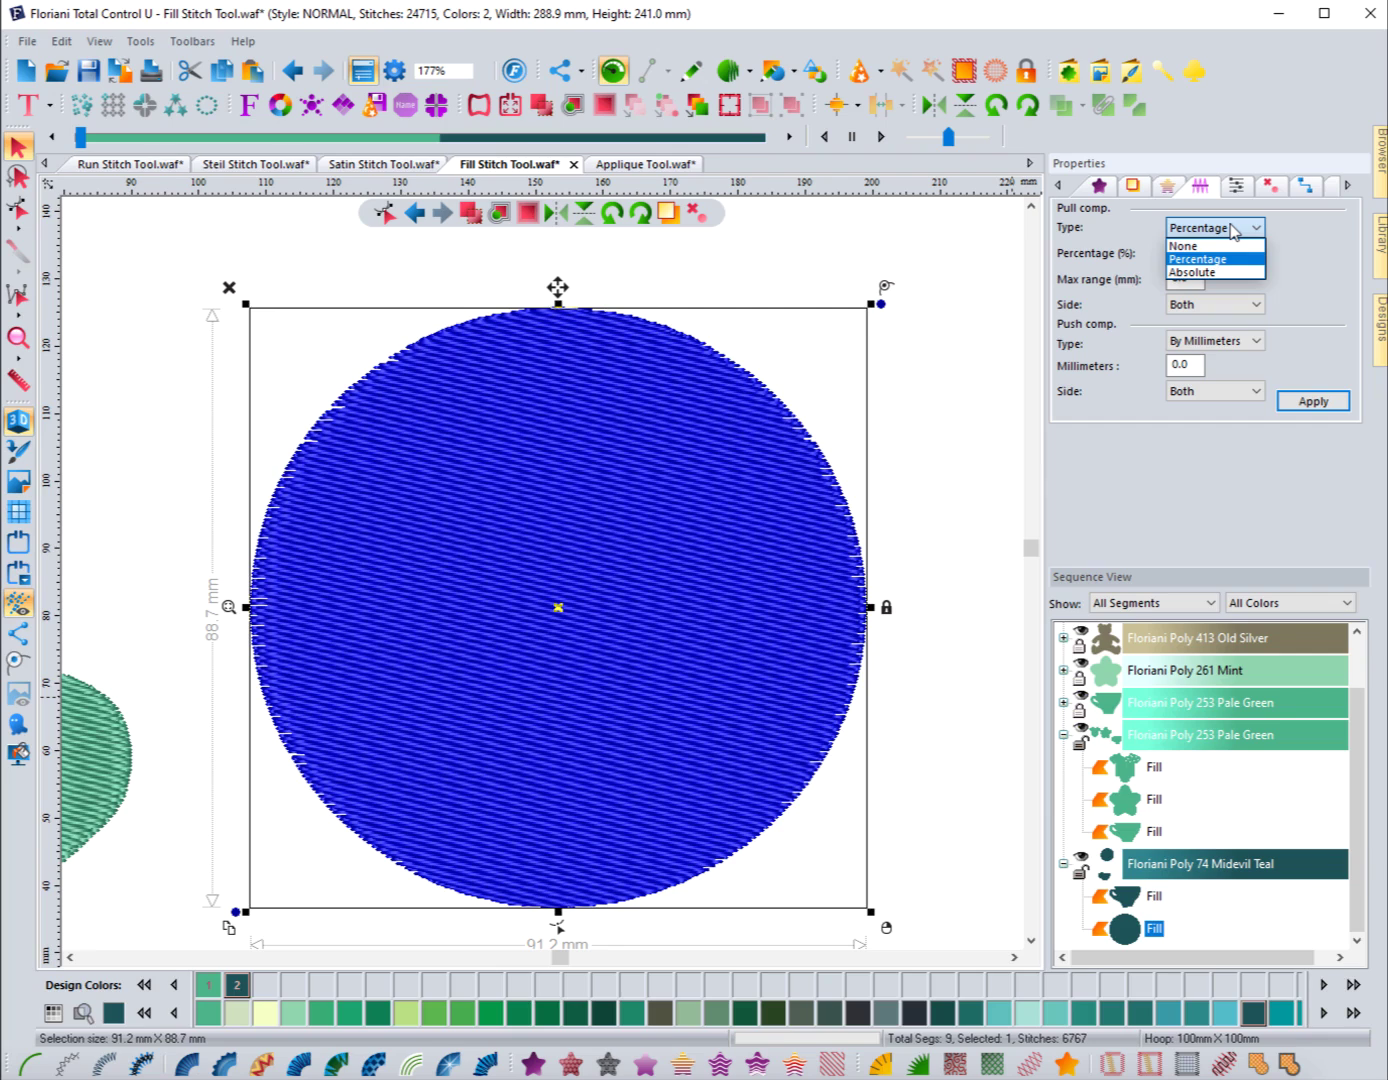
left_click(1229, 272)
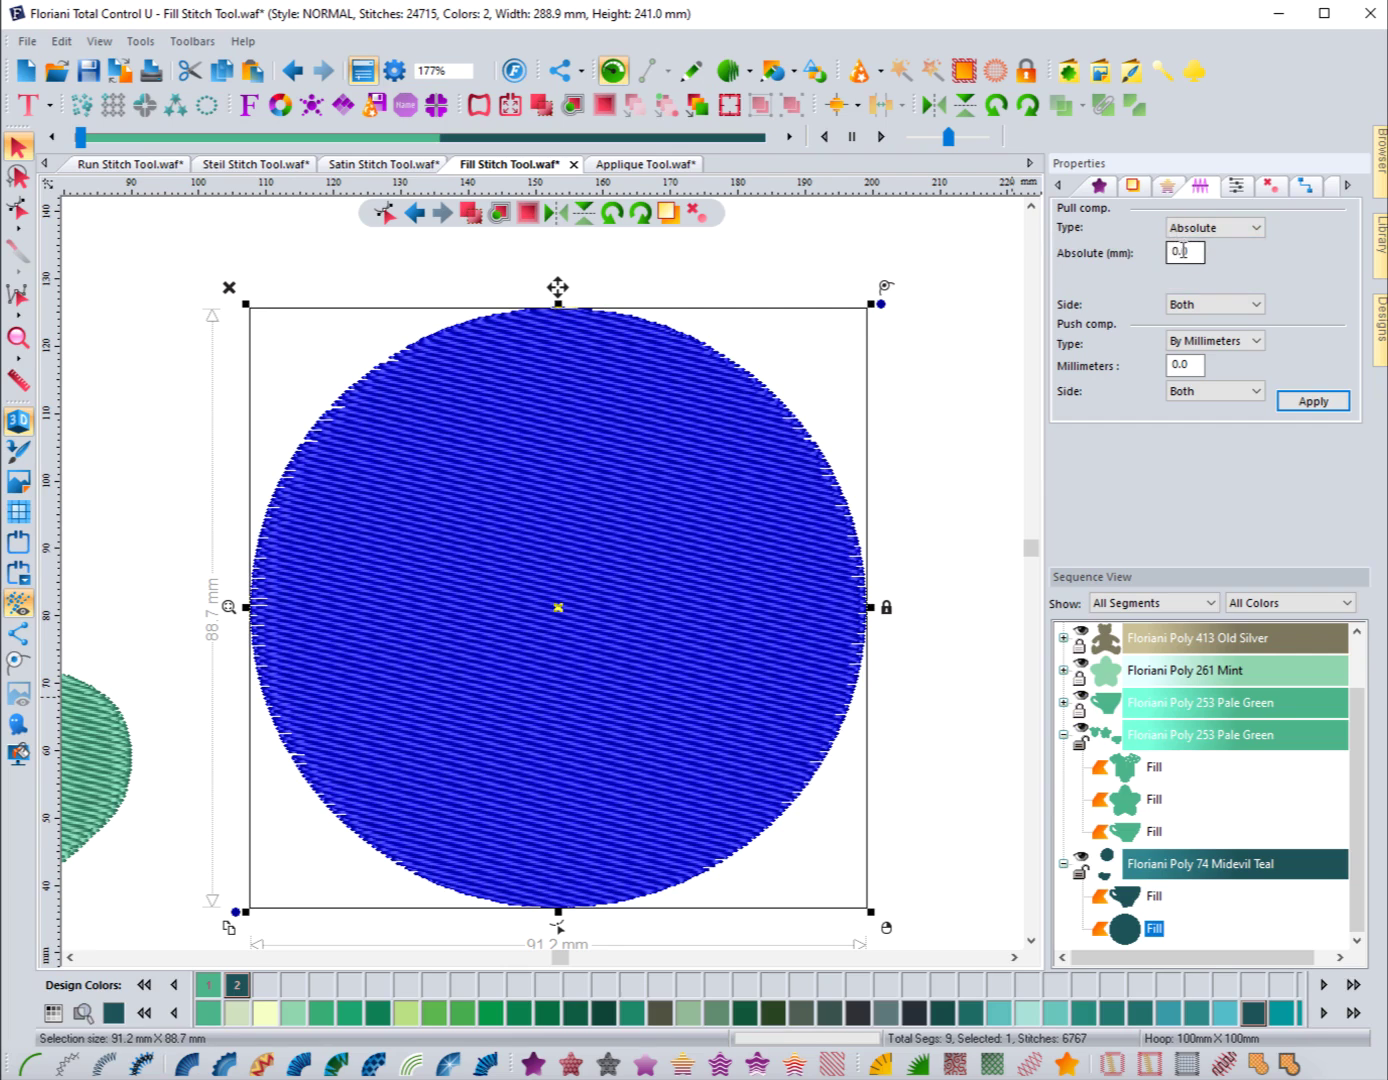
type("5")
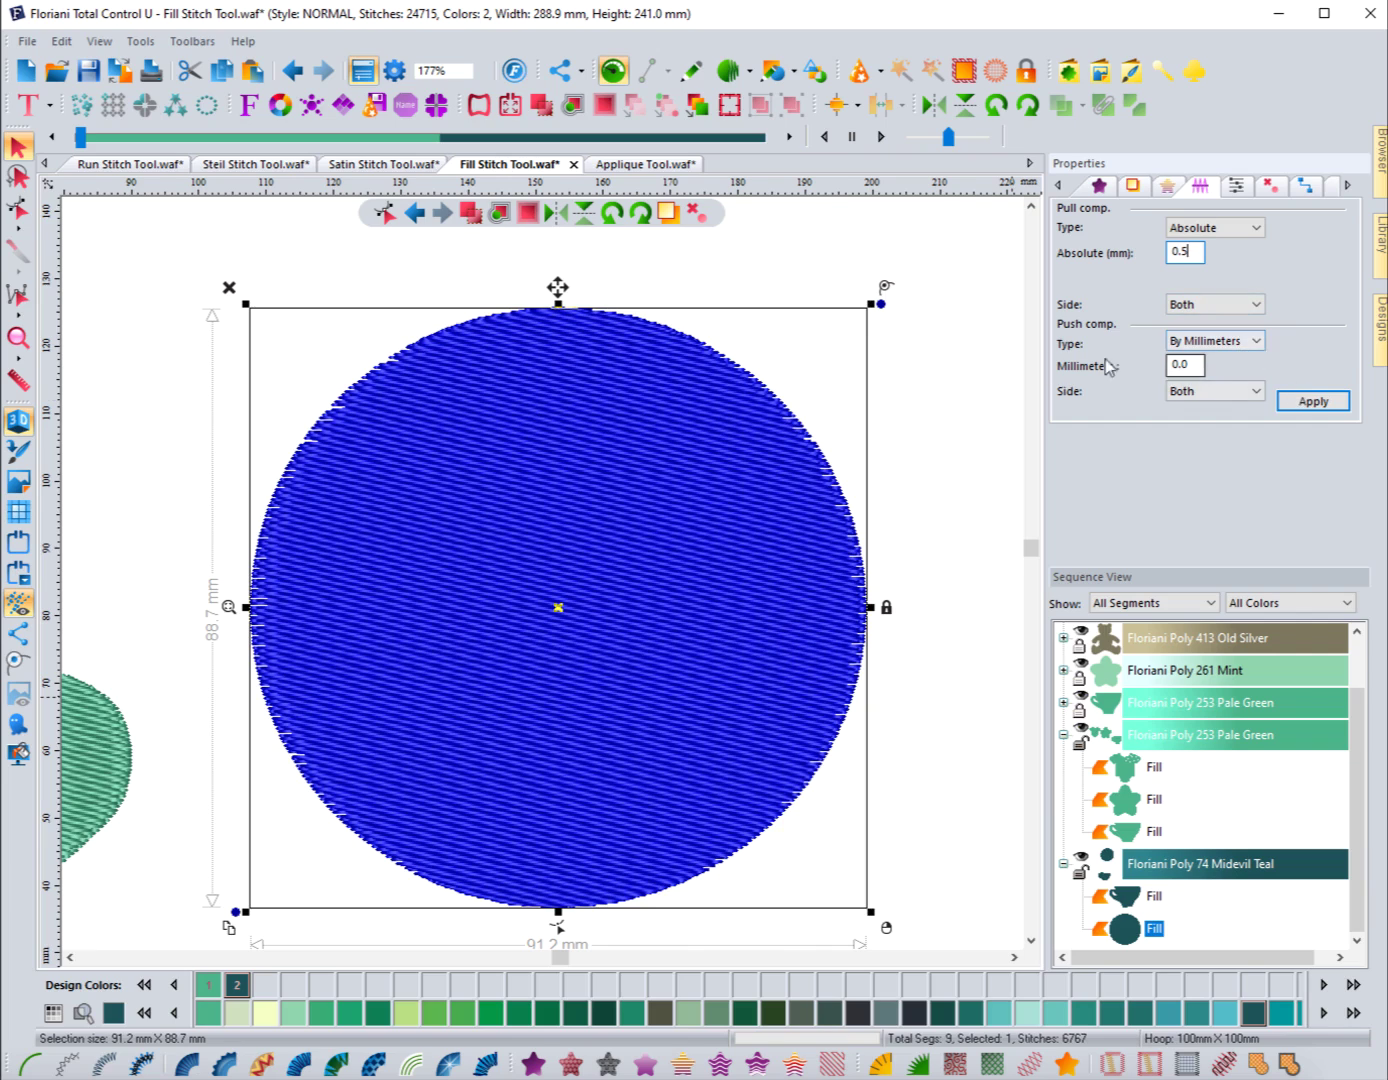
Apply the 0.5 mm pull compensation and scale the circle down to about 40.5 x 38.4 mm.
left_click(1315, 405)
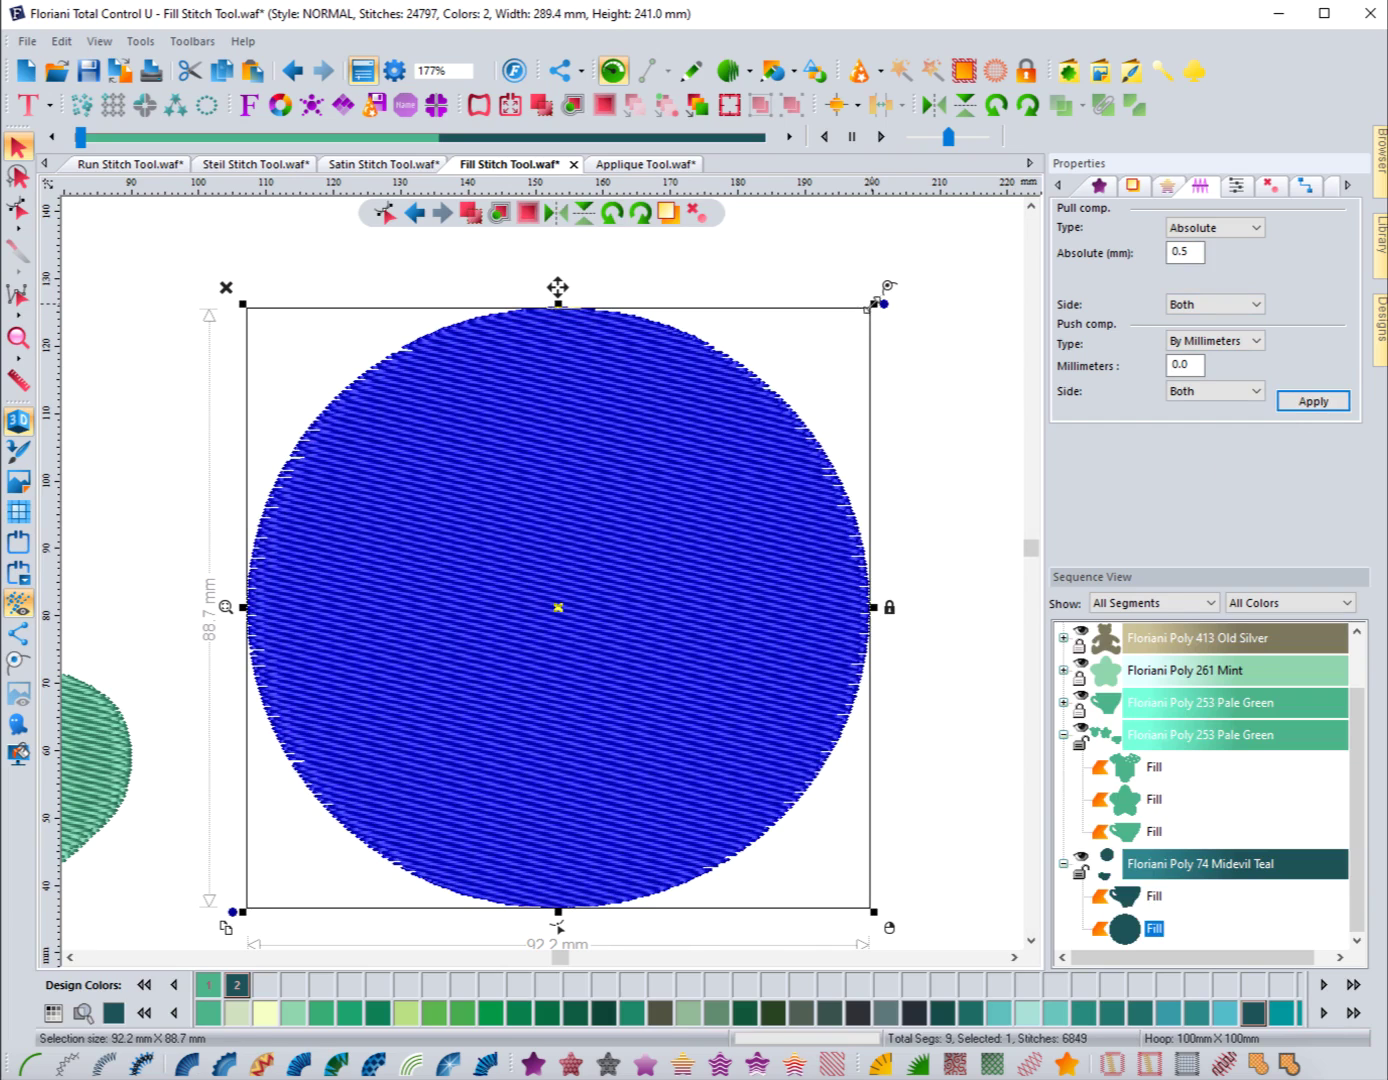
left_click_drag(875, 302, 524, 643)
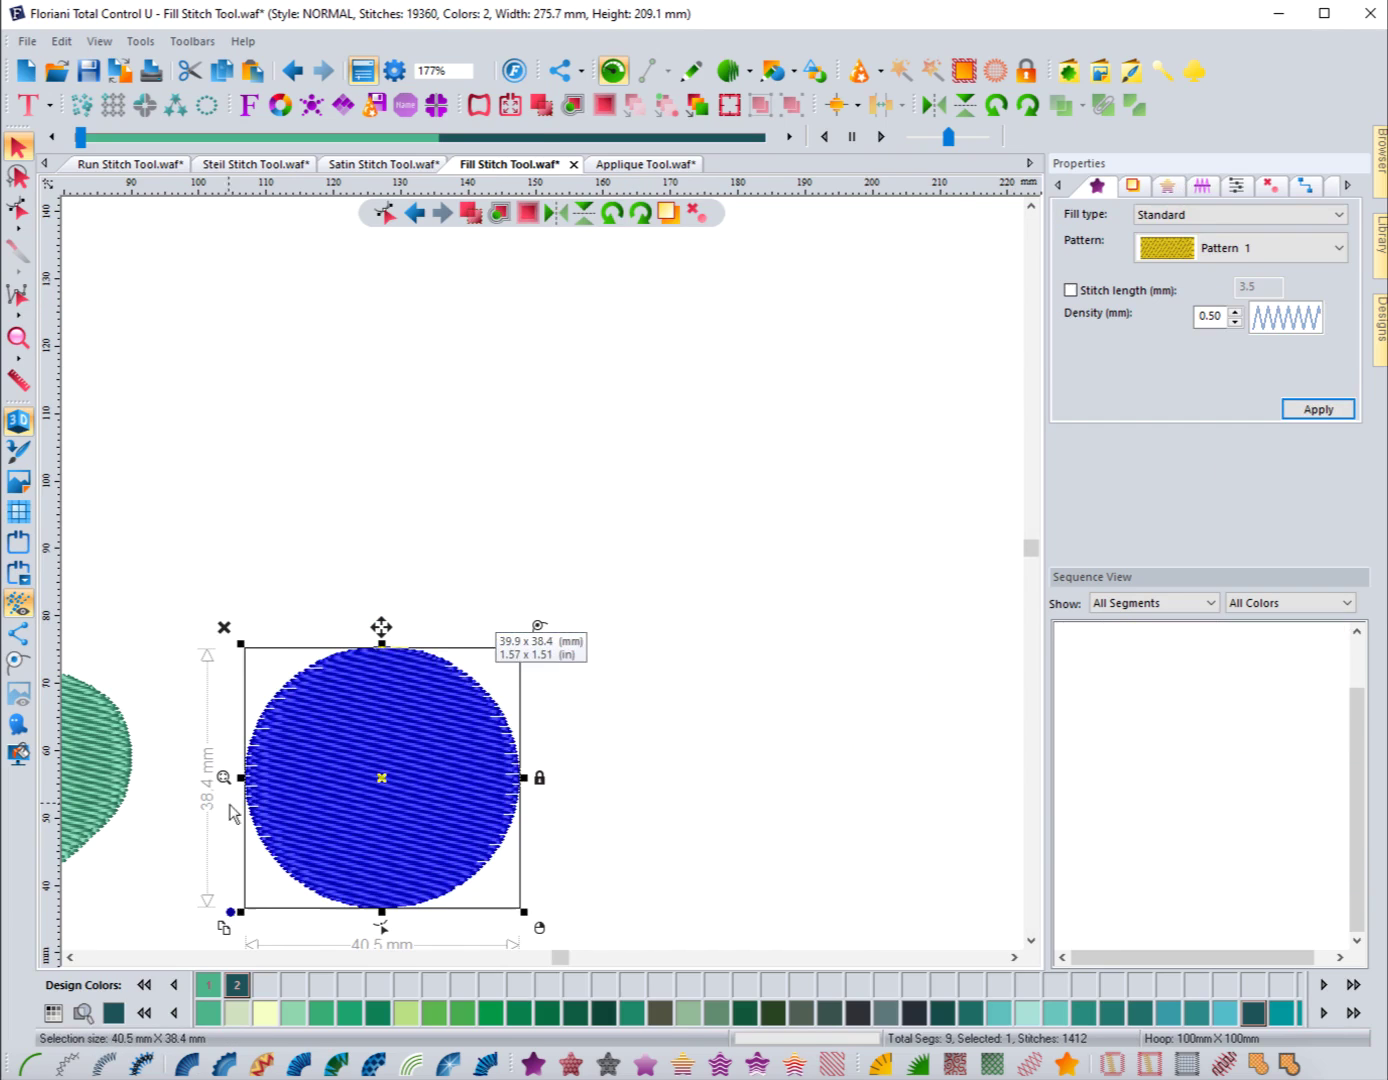
left_click(224, 778)
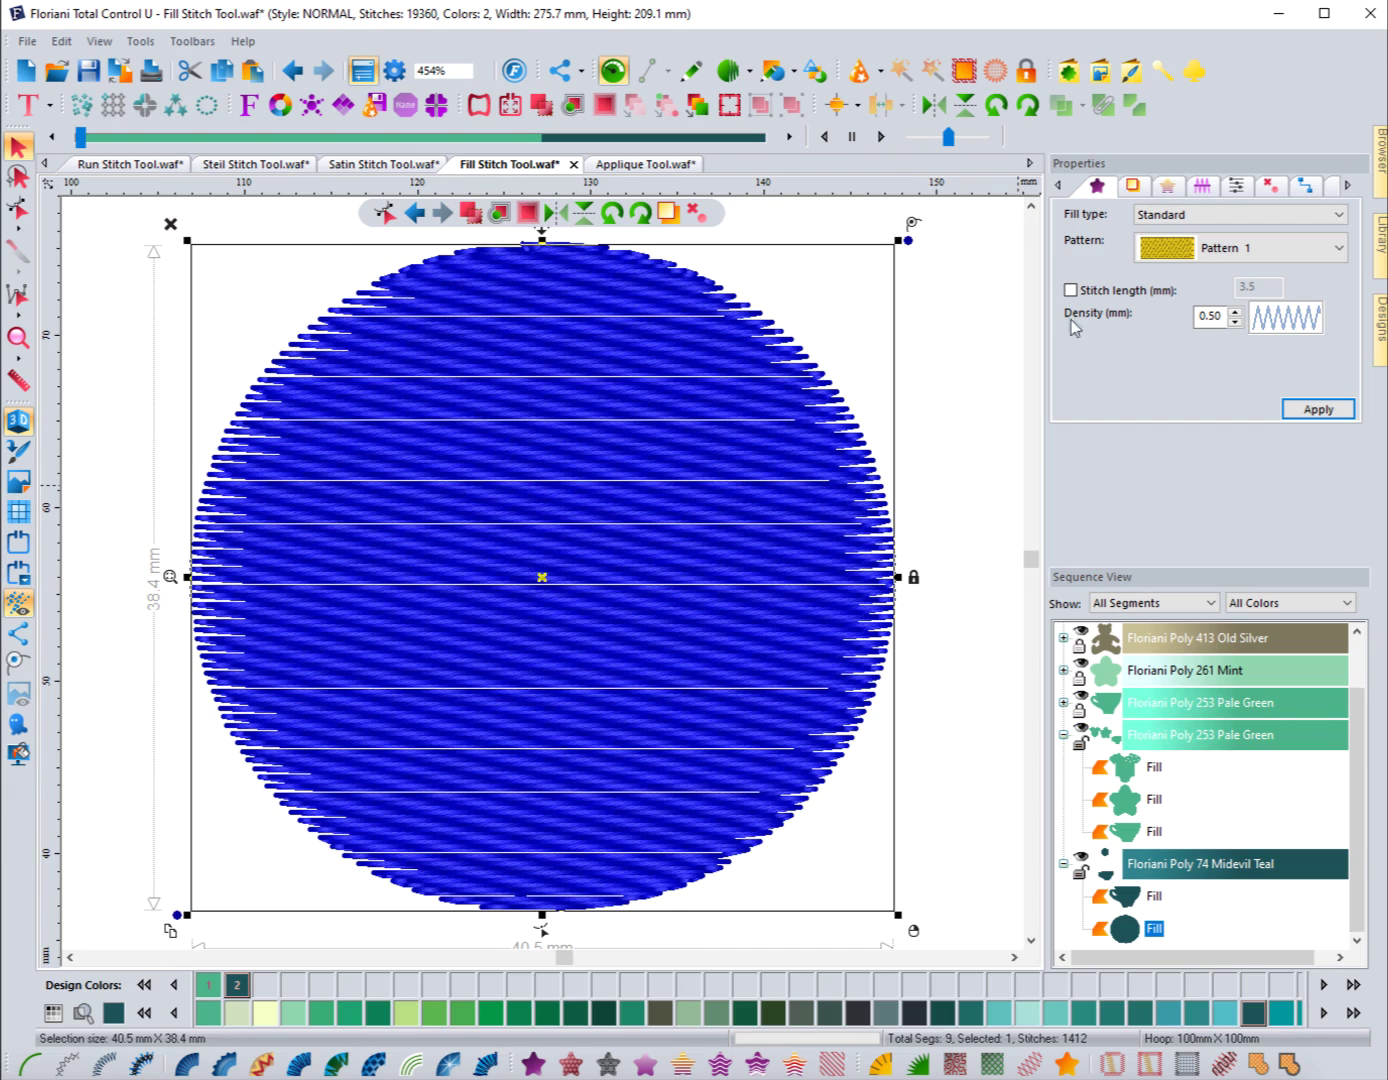
Set the circle's absolute pull compensation to 0.0 mm and its push compensation to 0.4 mm, regenerating the stitches after each change.
left_click(1200, 187)
left_click(1177, 251)
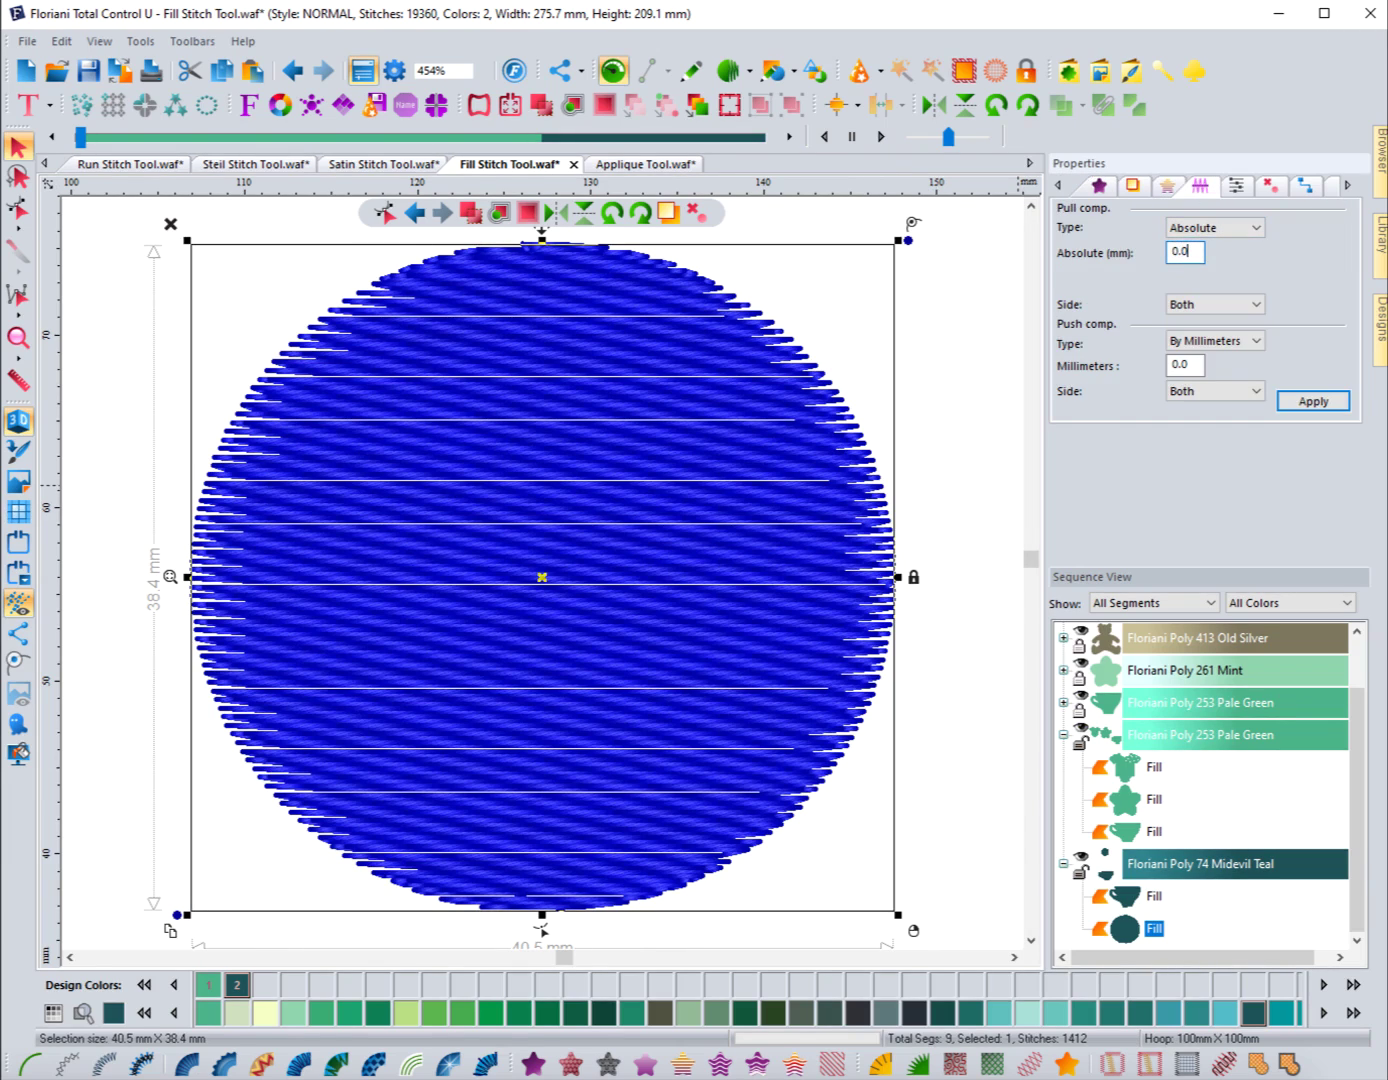
left_click(1314, 403)
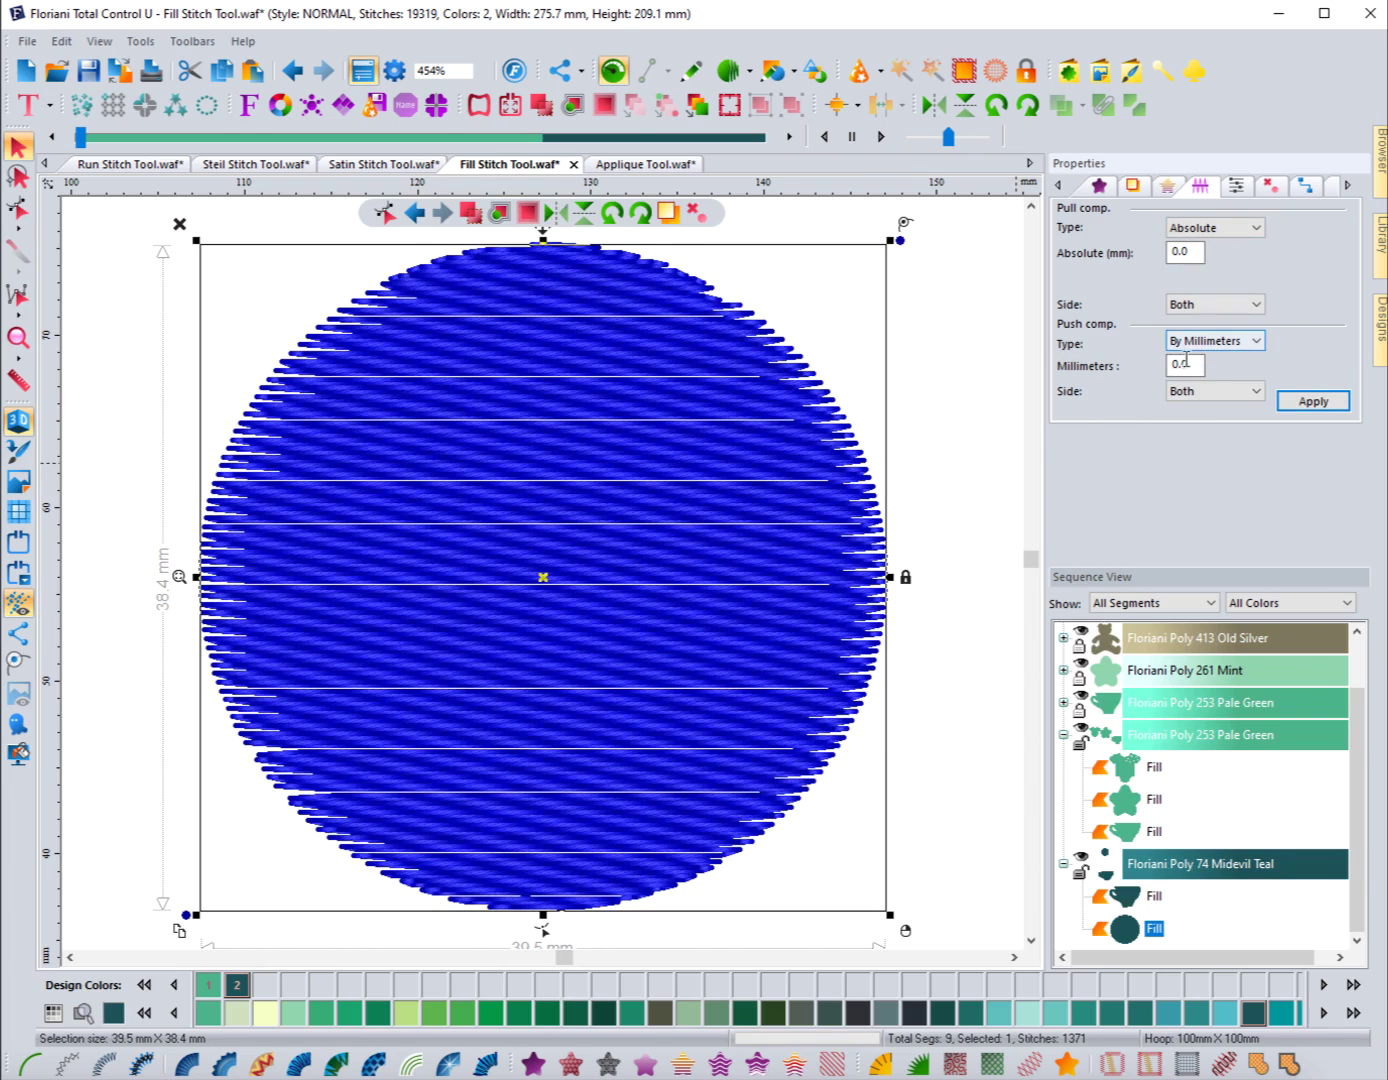
left_click_drag(1186, 361, 1208, 376)
left_click(1313, 401)
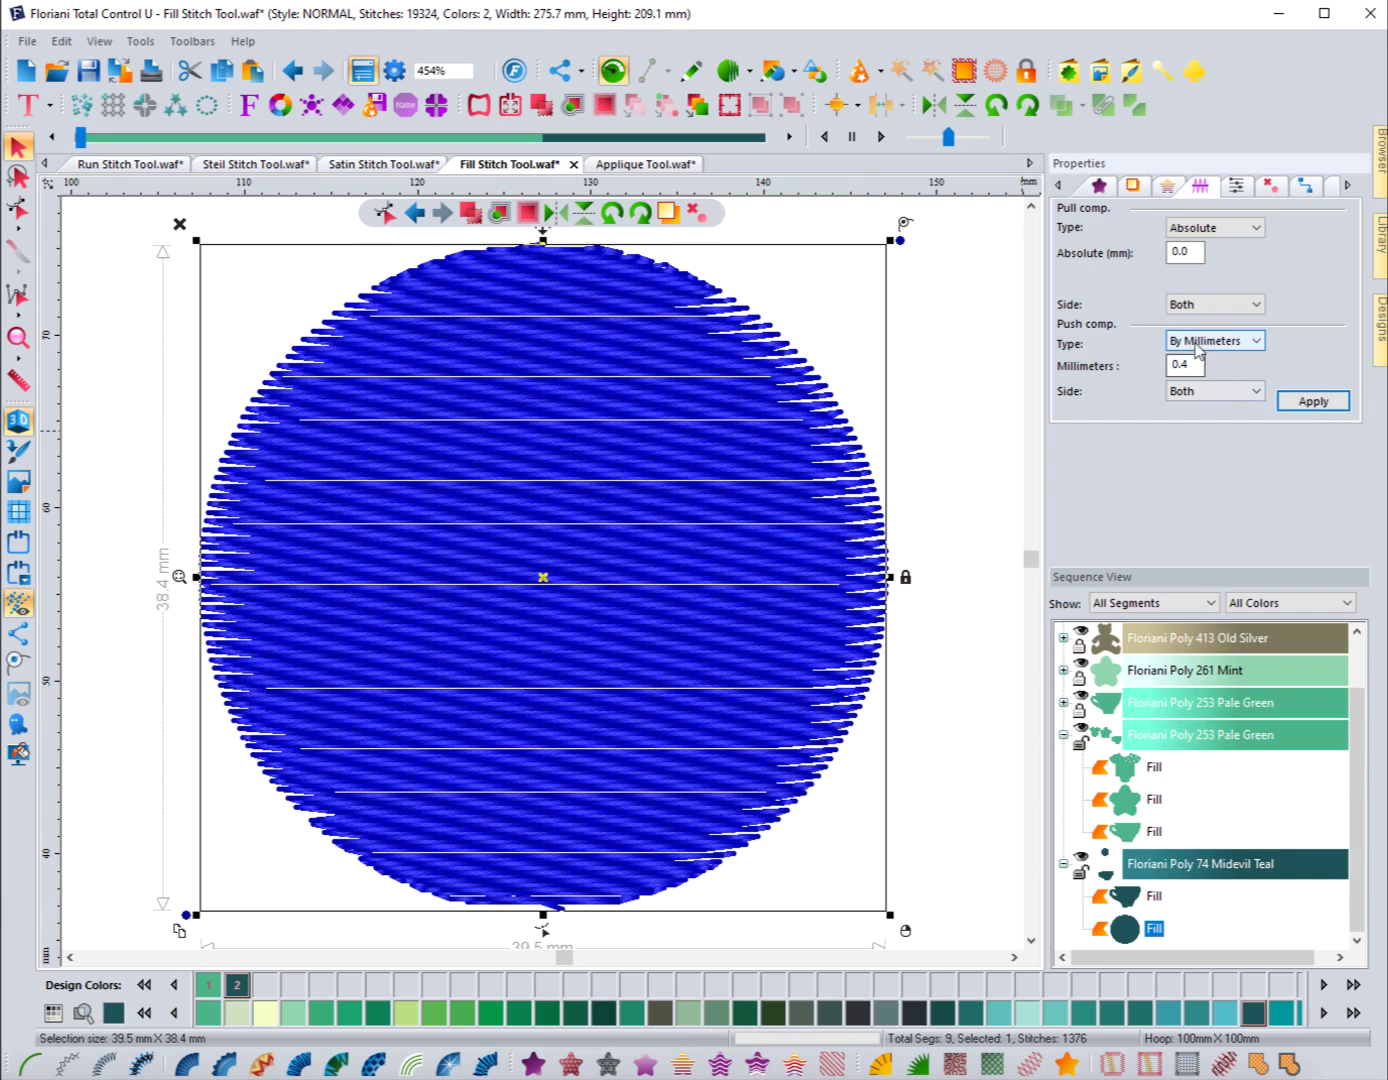
Set the circle's absolute pull compensation to 0.5 mm and its push compensation to By Lines with 2 lines.
left_click(1188, 252)
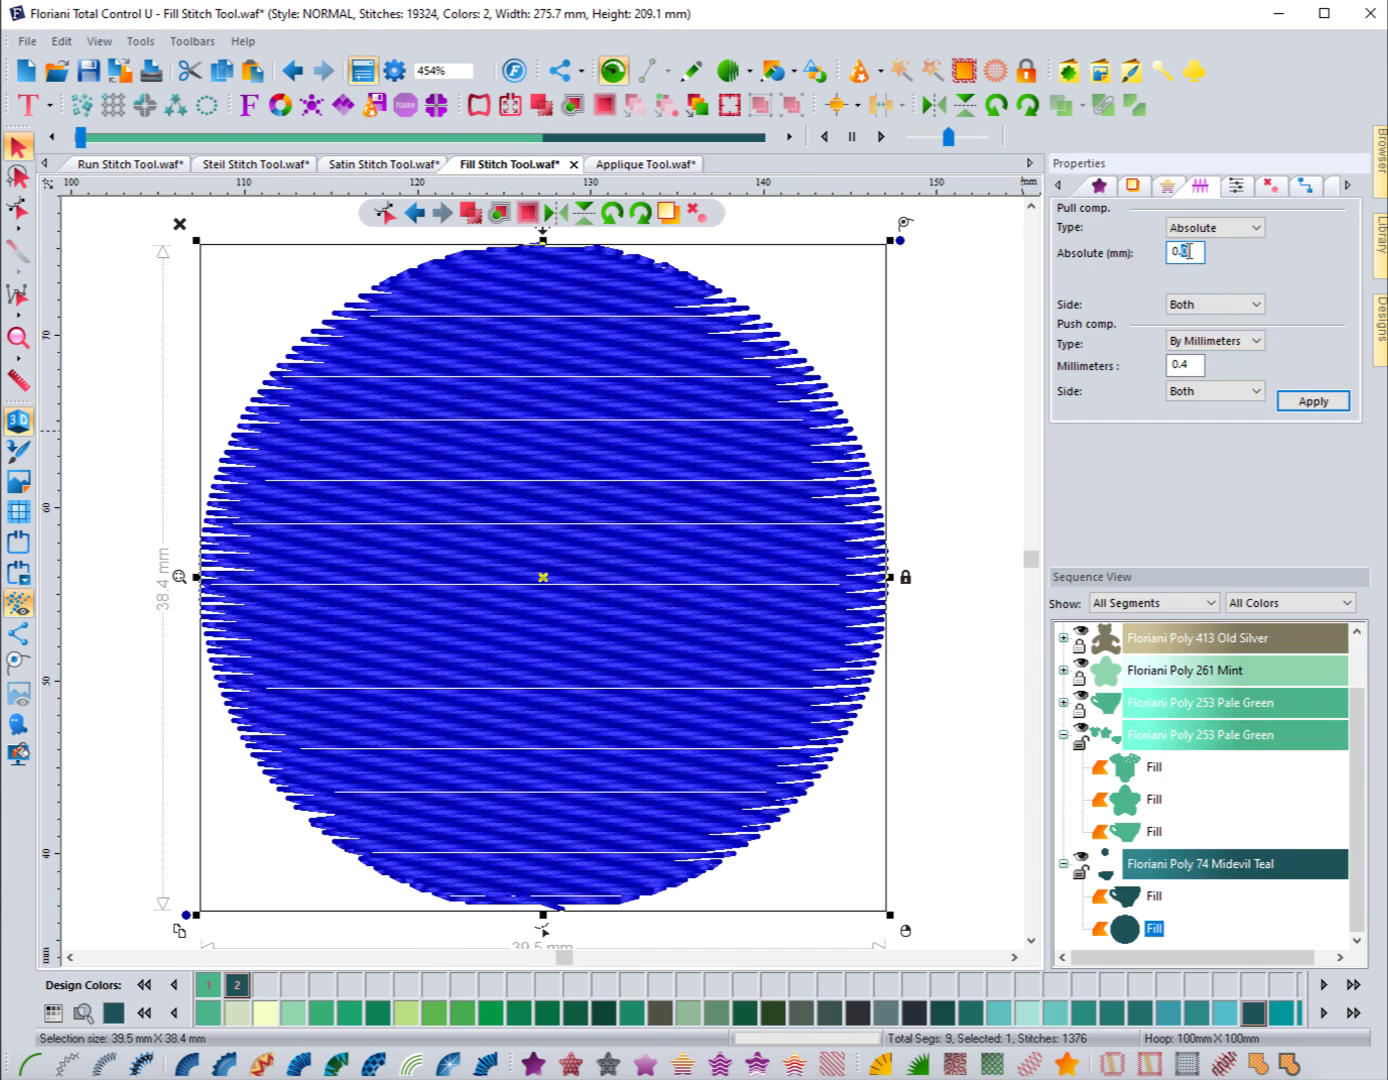
left_click(1203, 341)
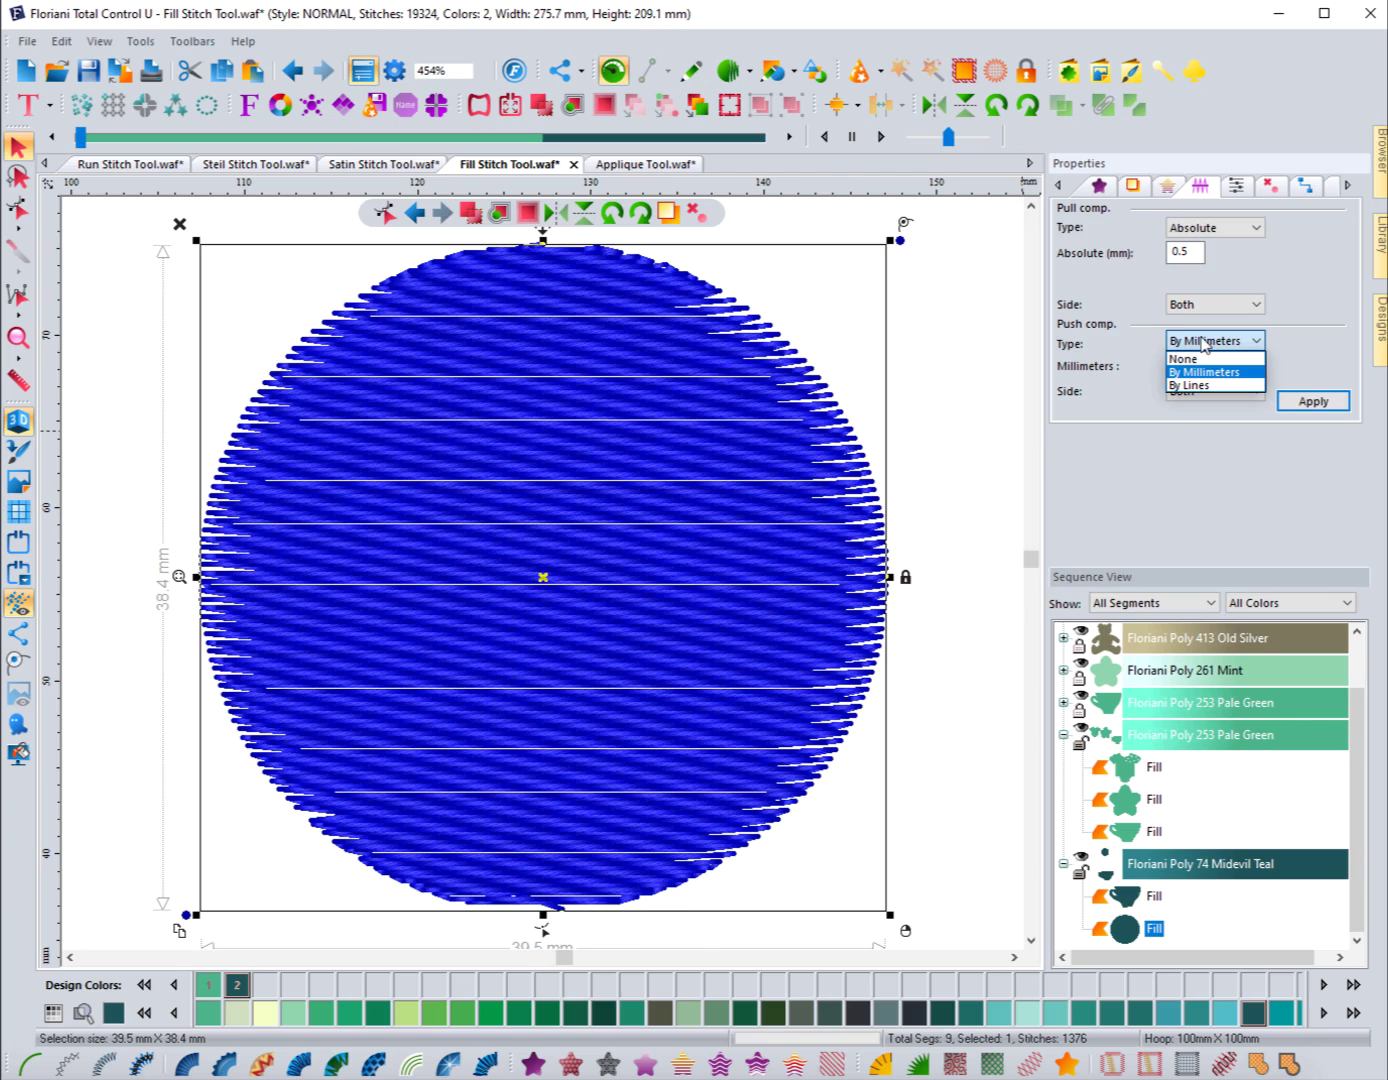
left_click(1190, 385)
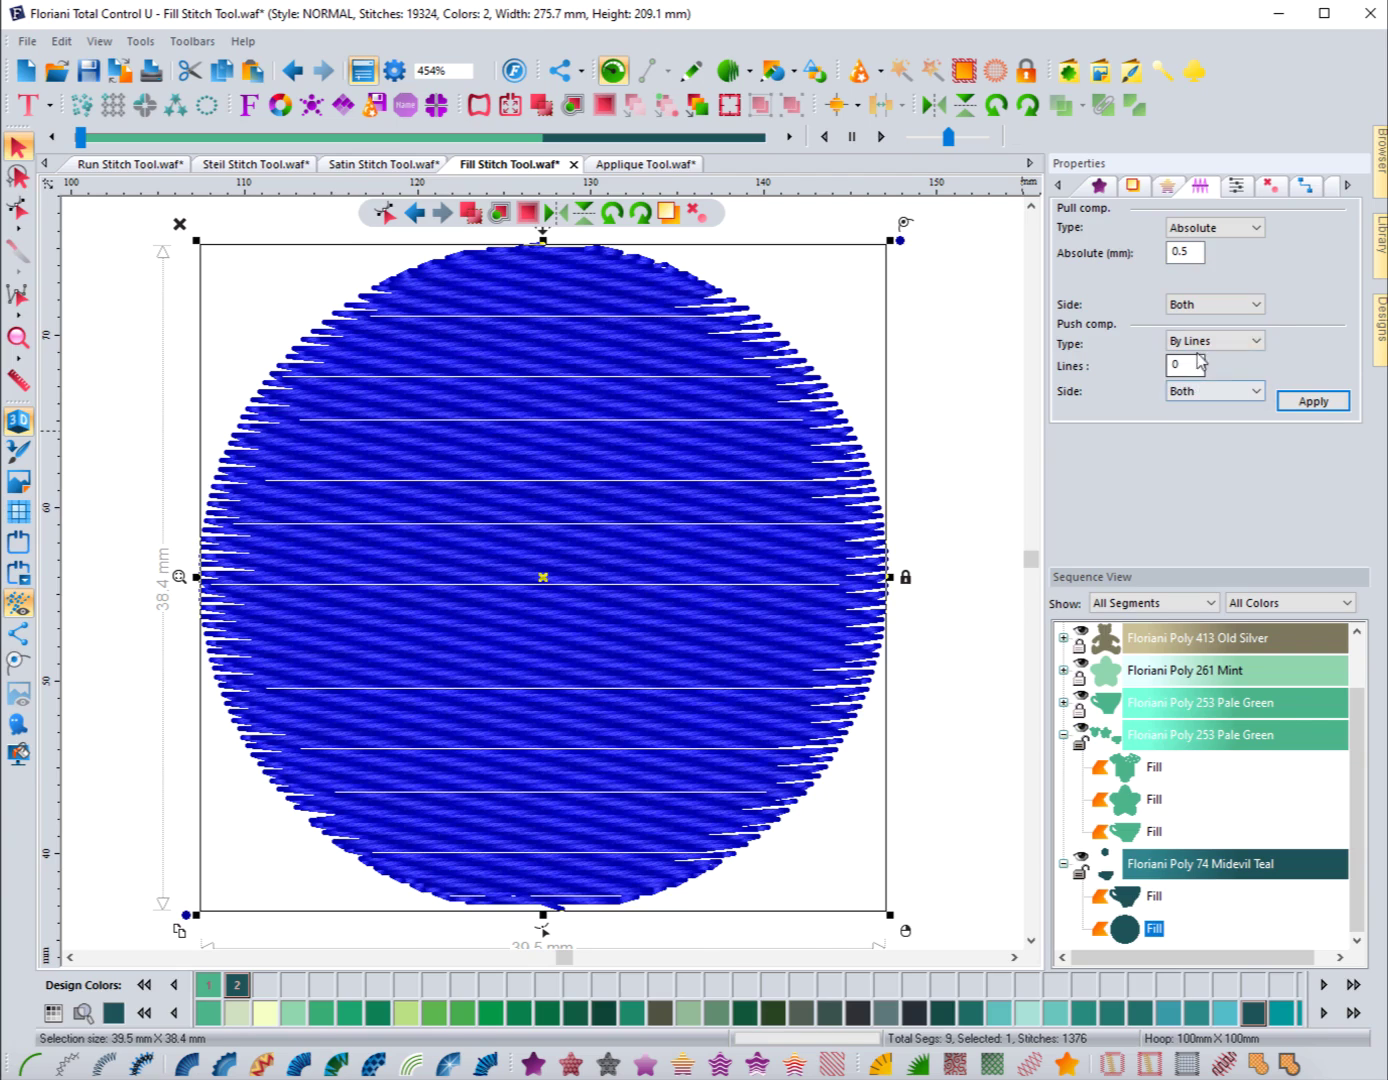
type("2")
left_click(1313, 402)
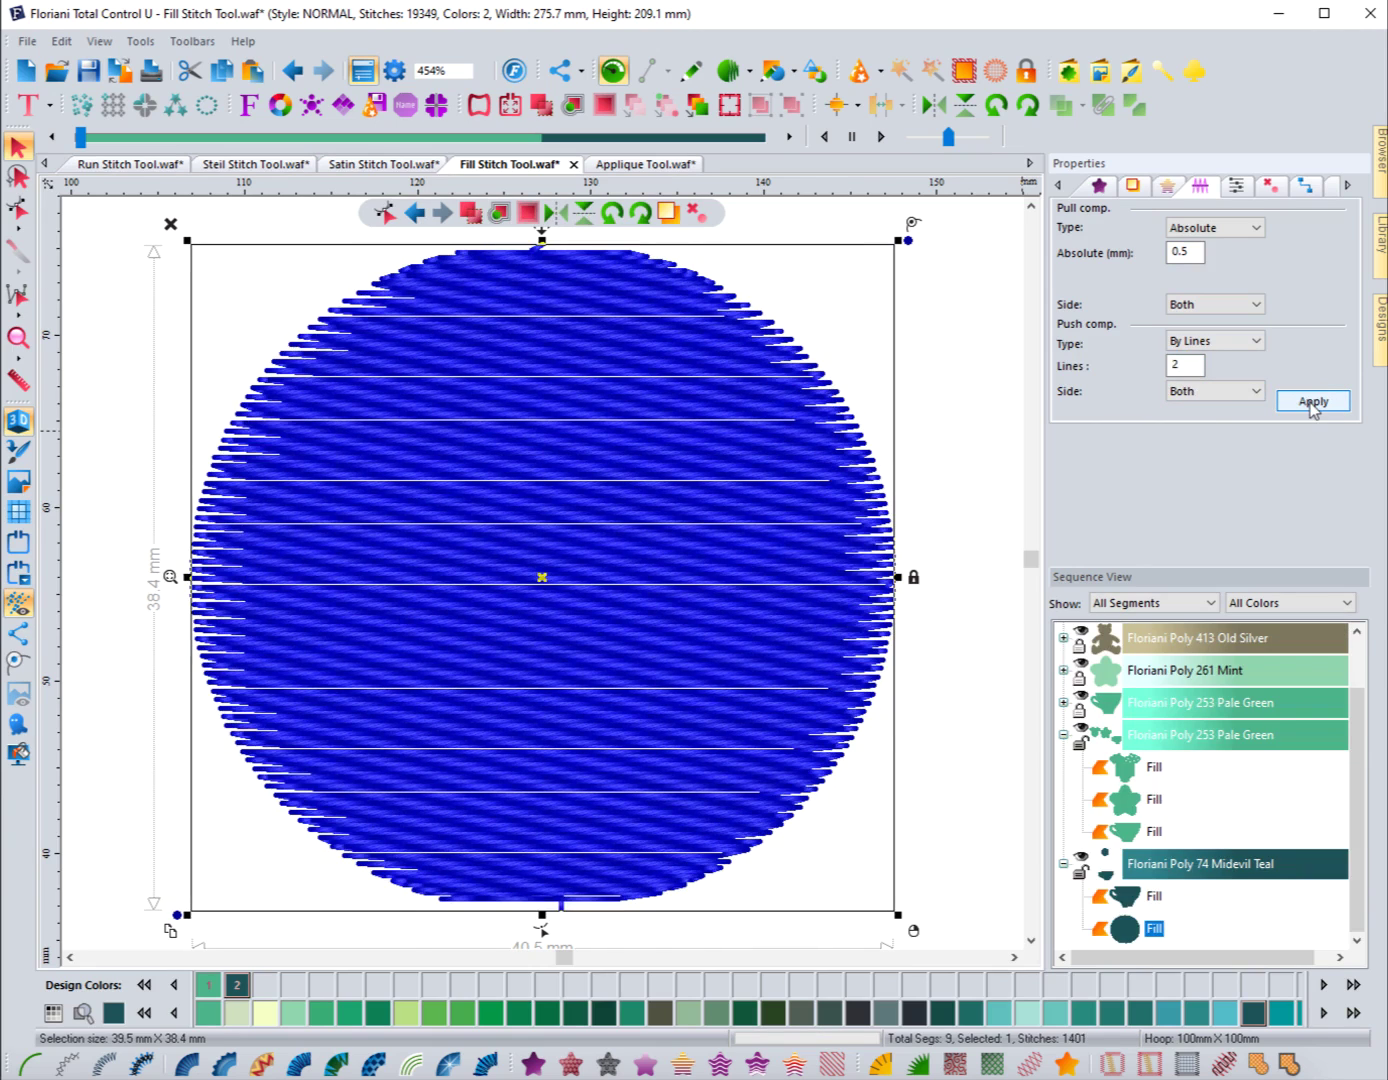
Examine the deselected circle's individual stitch lines with the 3D view off, and restore the 3D view.
left_click(18, 419)
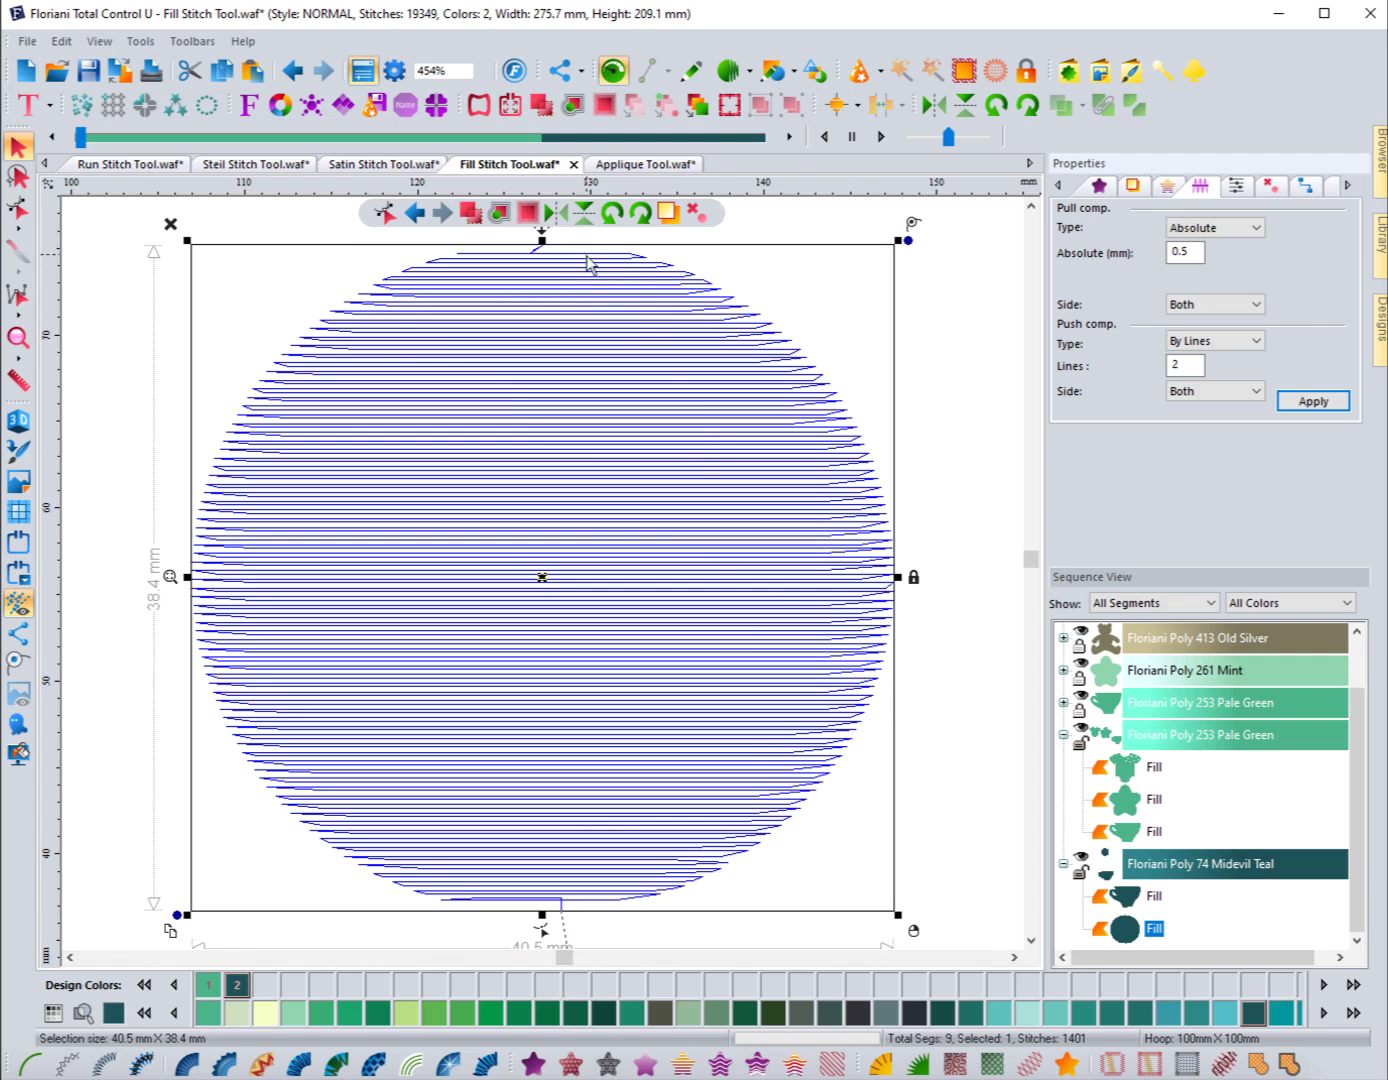
left_click(65, 396)
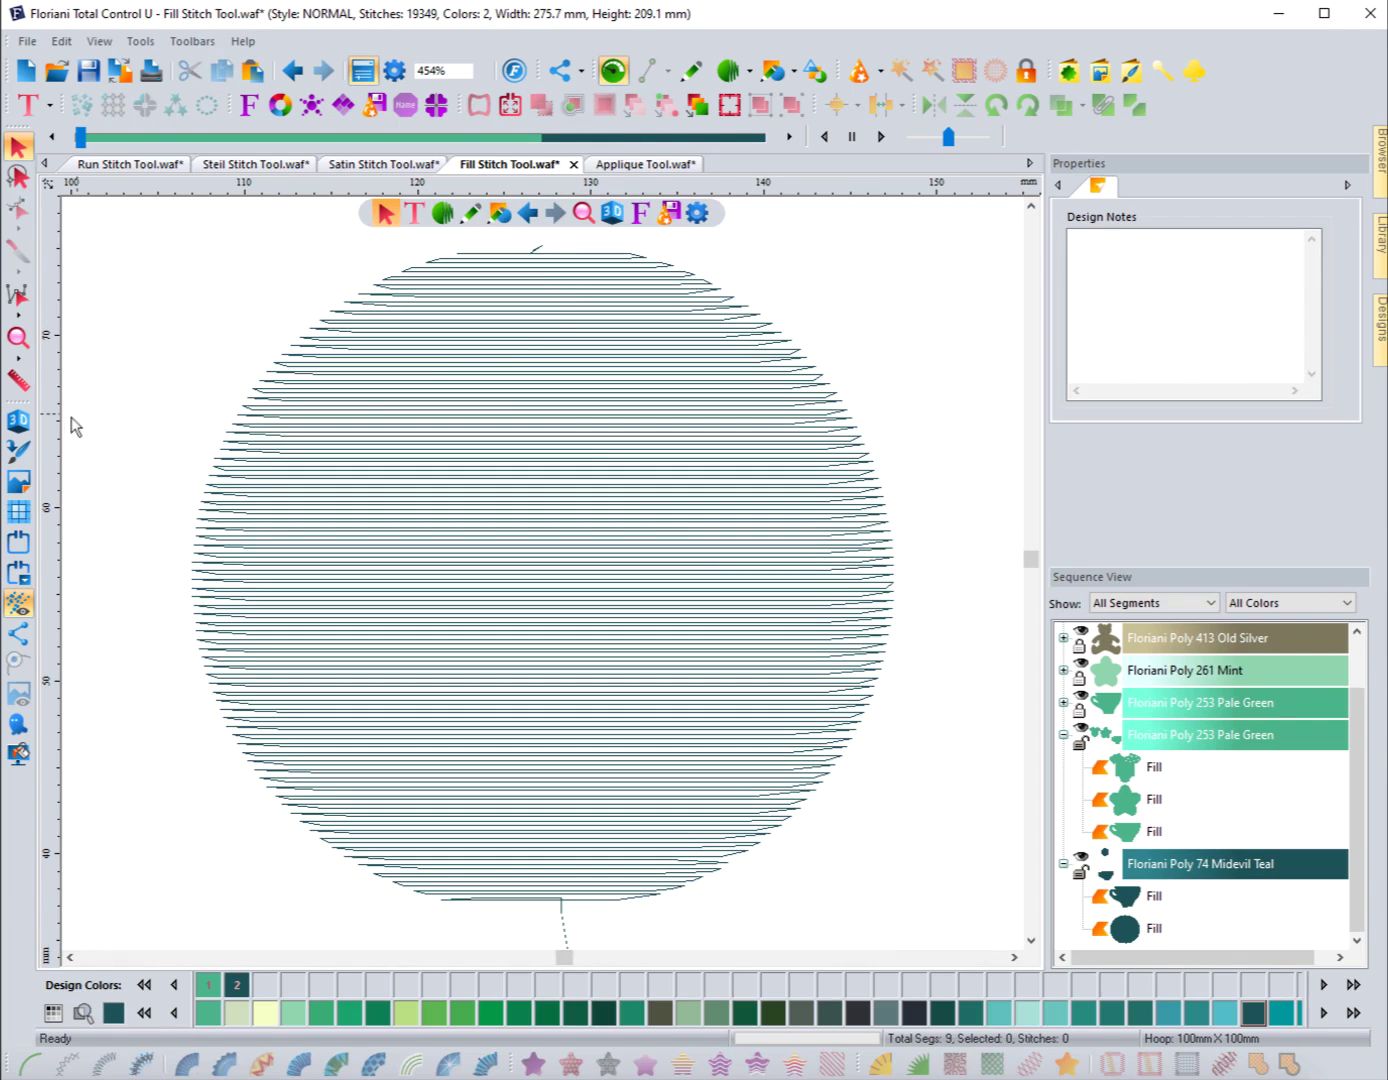
left_click(19, 419)
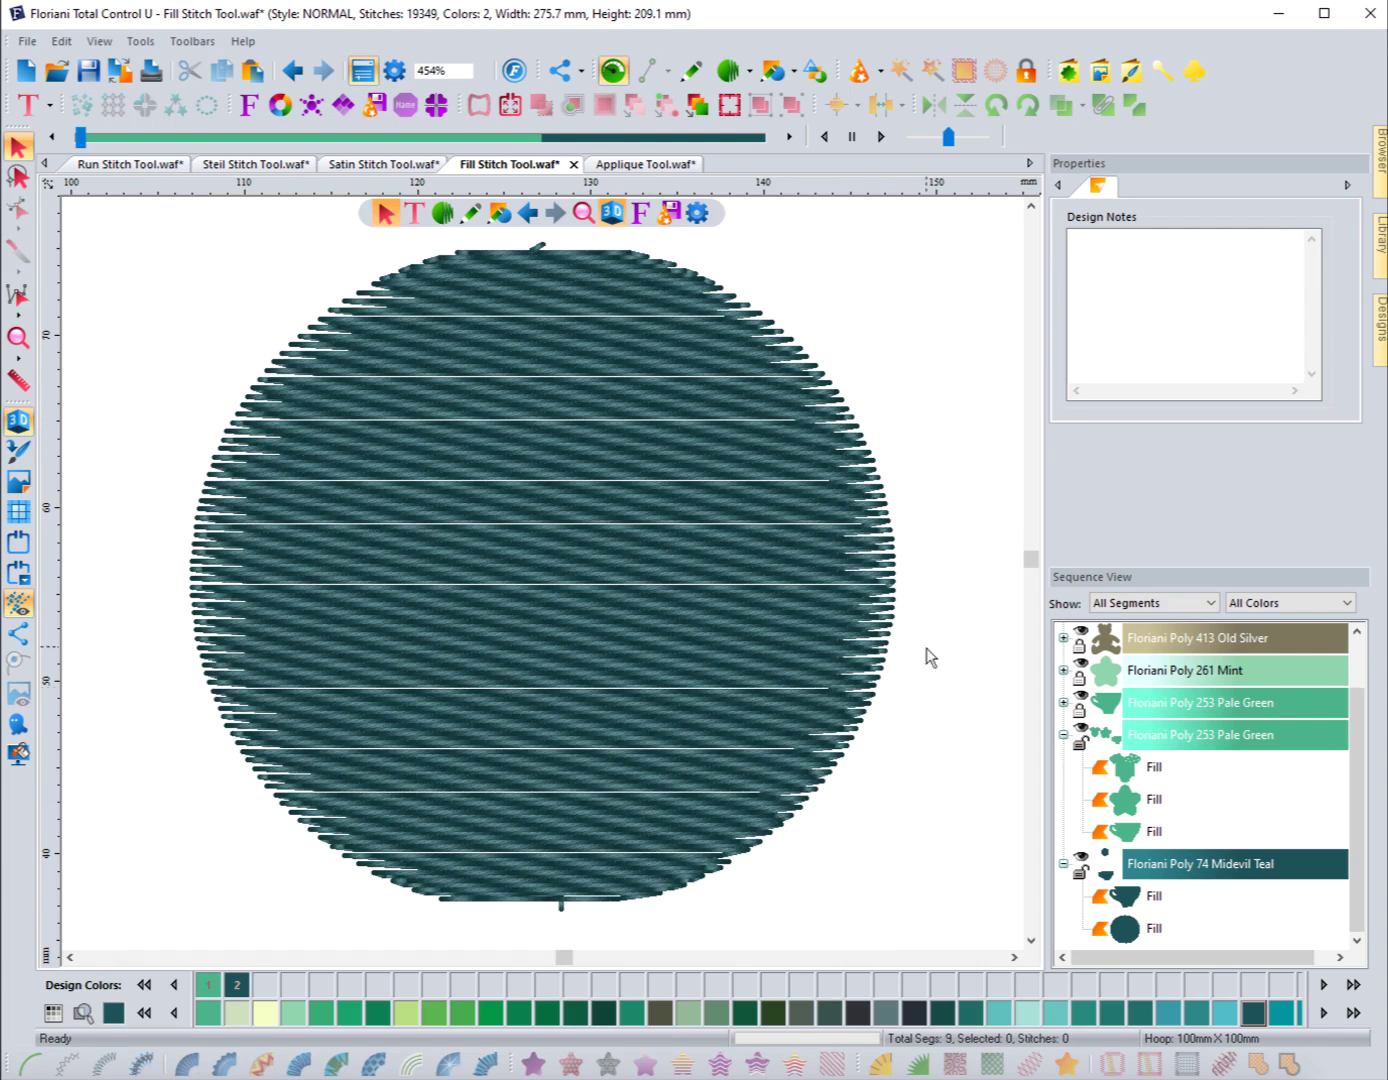
Switch the circle's push compensation type to By Millimeters and back to By Lines.
left_click(894, 577)
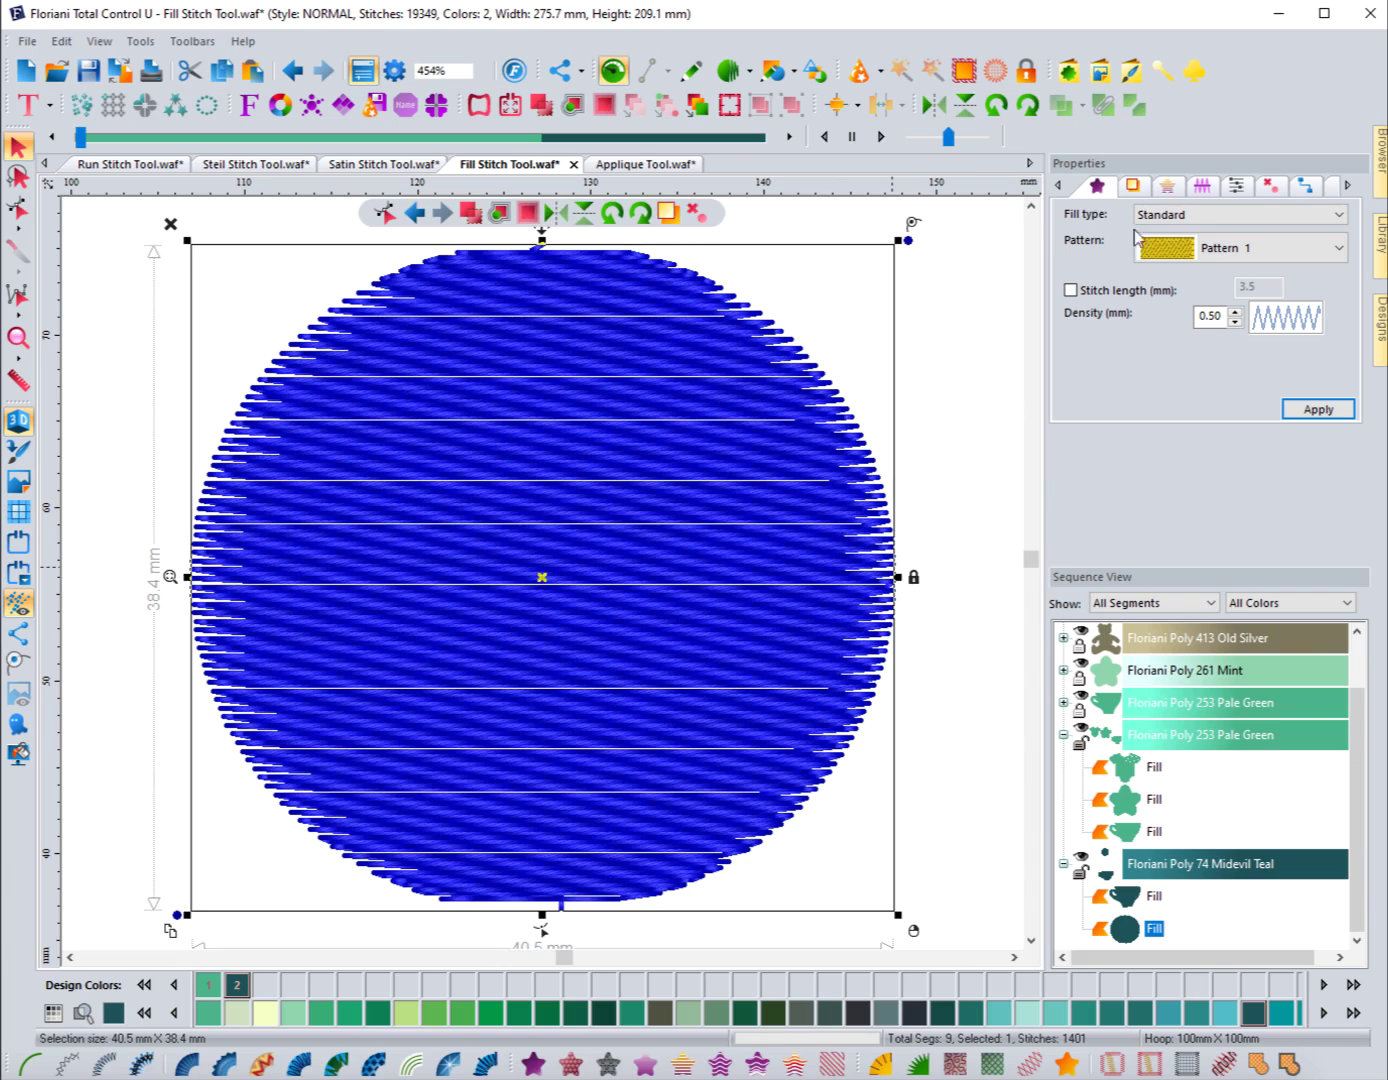
left_click(1201, 186)
left_click(1215, 341)
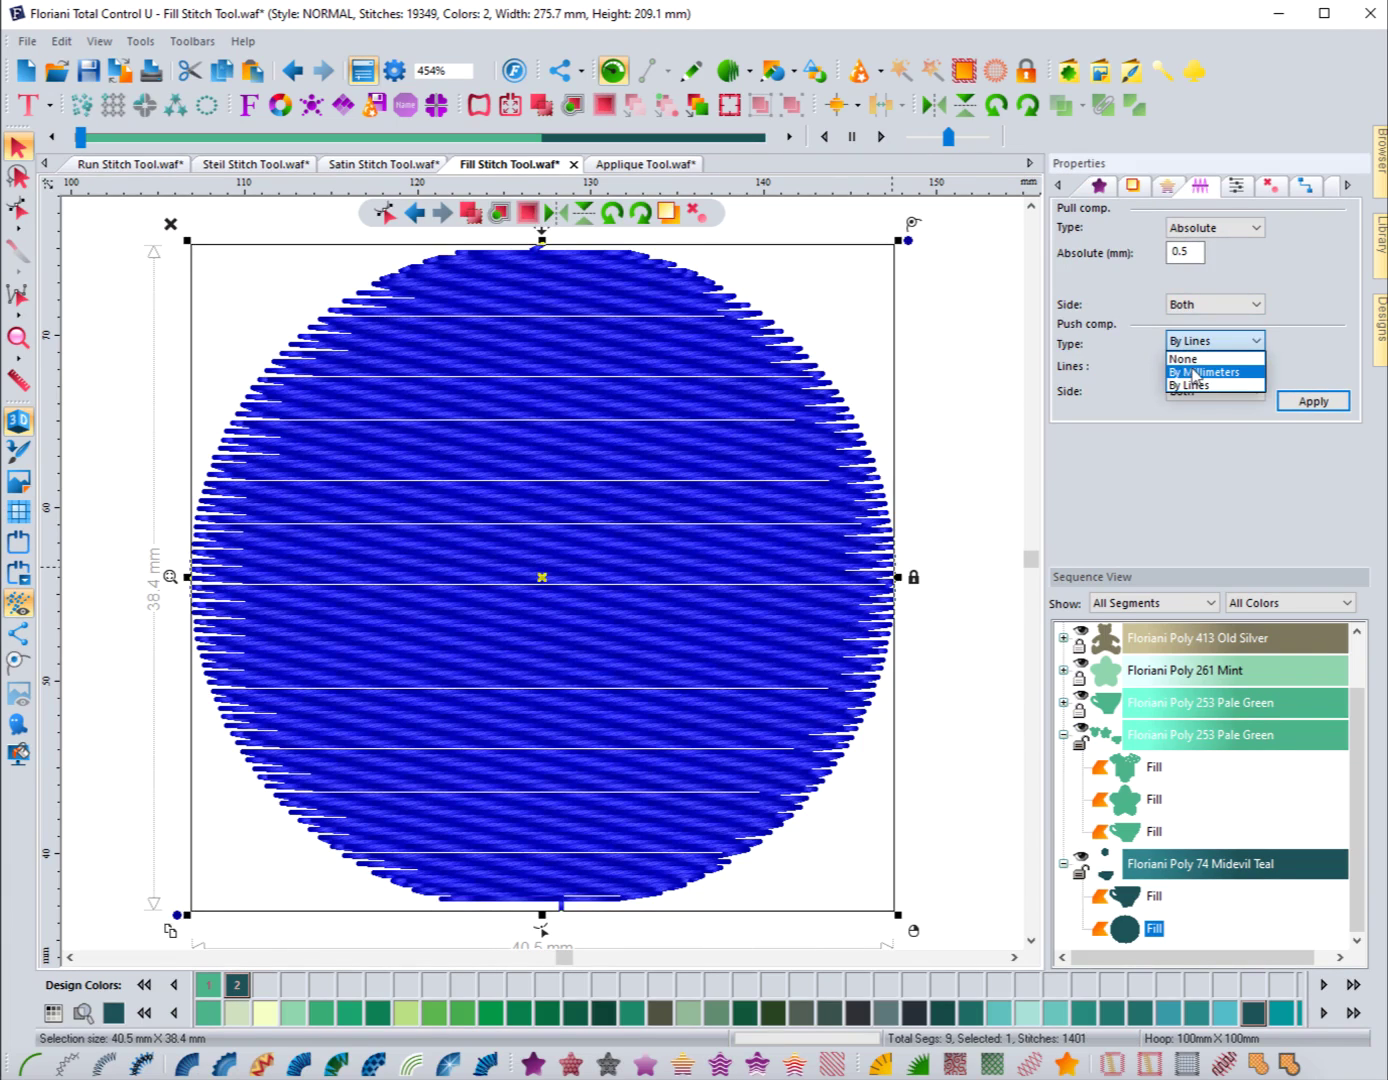
left_click(1194, 372)
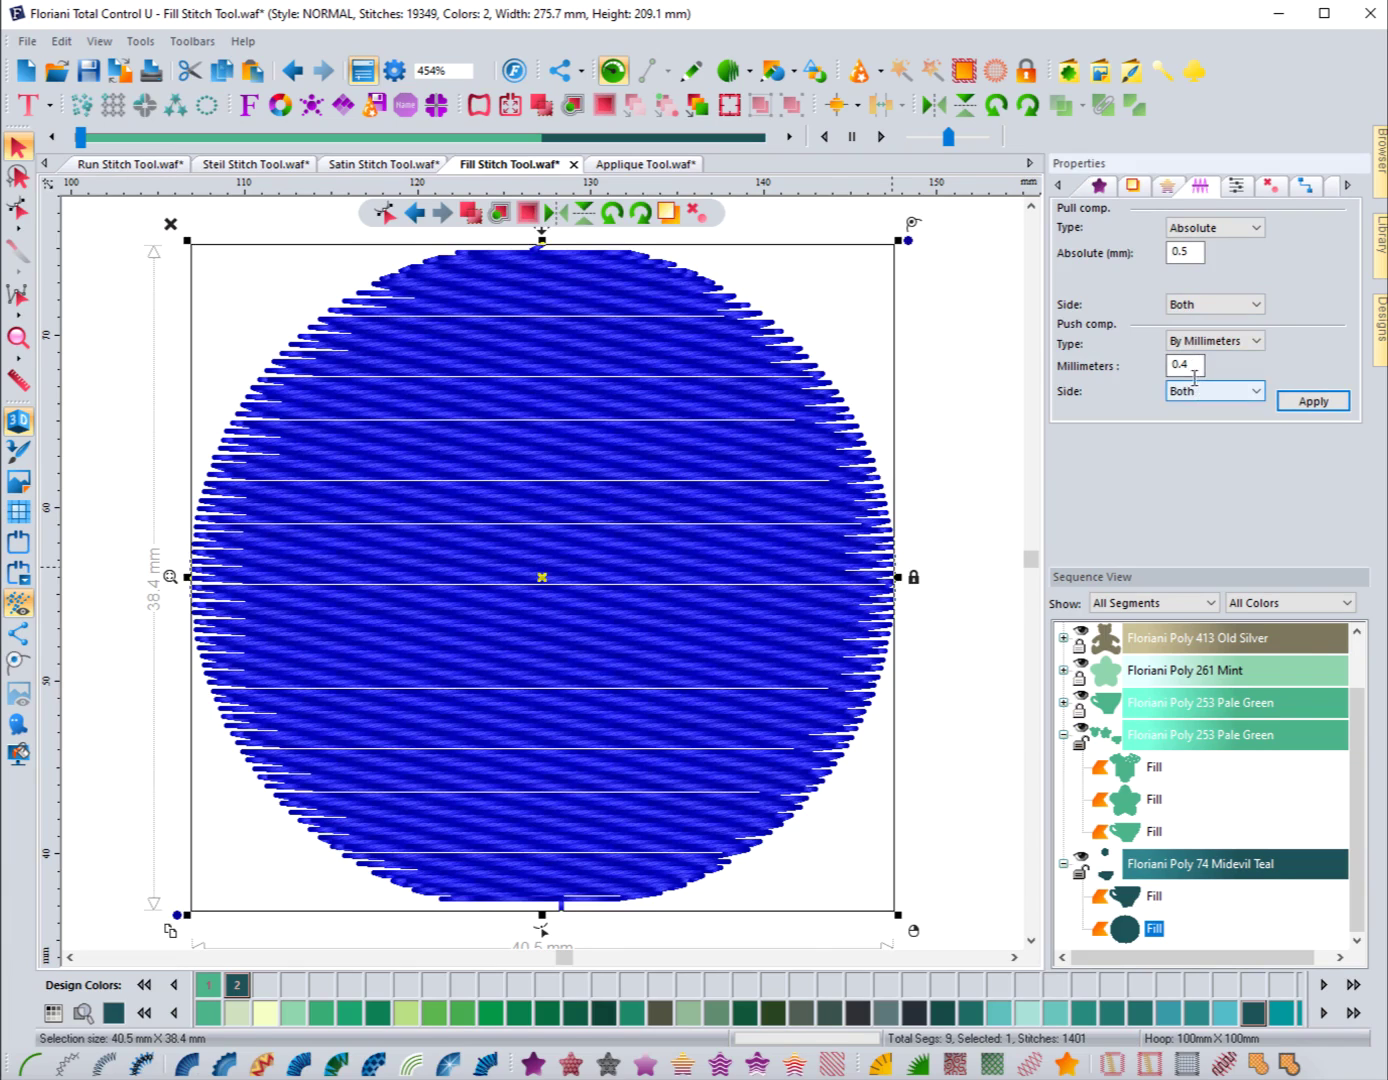
left_click(1215, 341)
left_click(1200, 389)
Check the quality control type and minimum stitch length settings of the circle.
left_click(1236, 187)
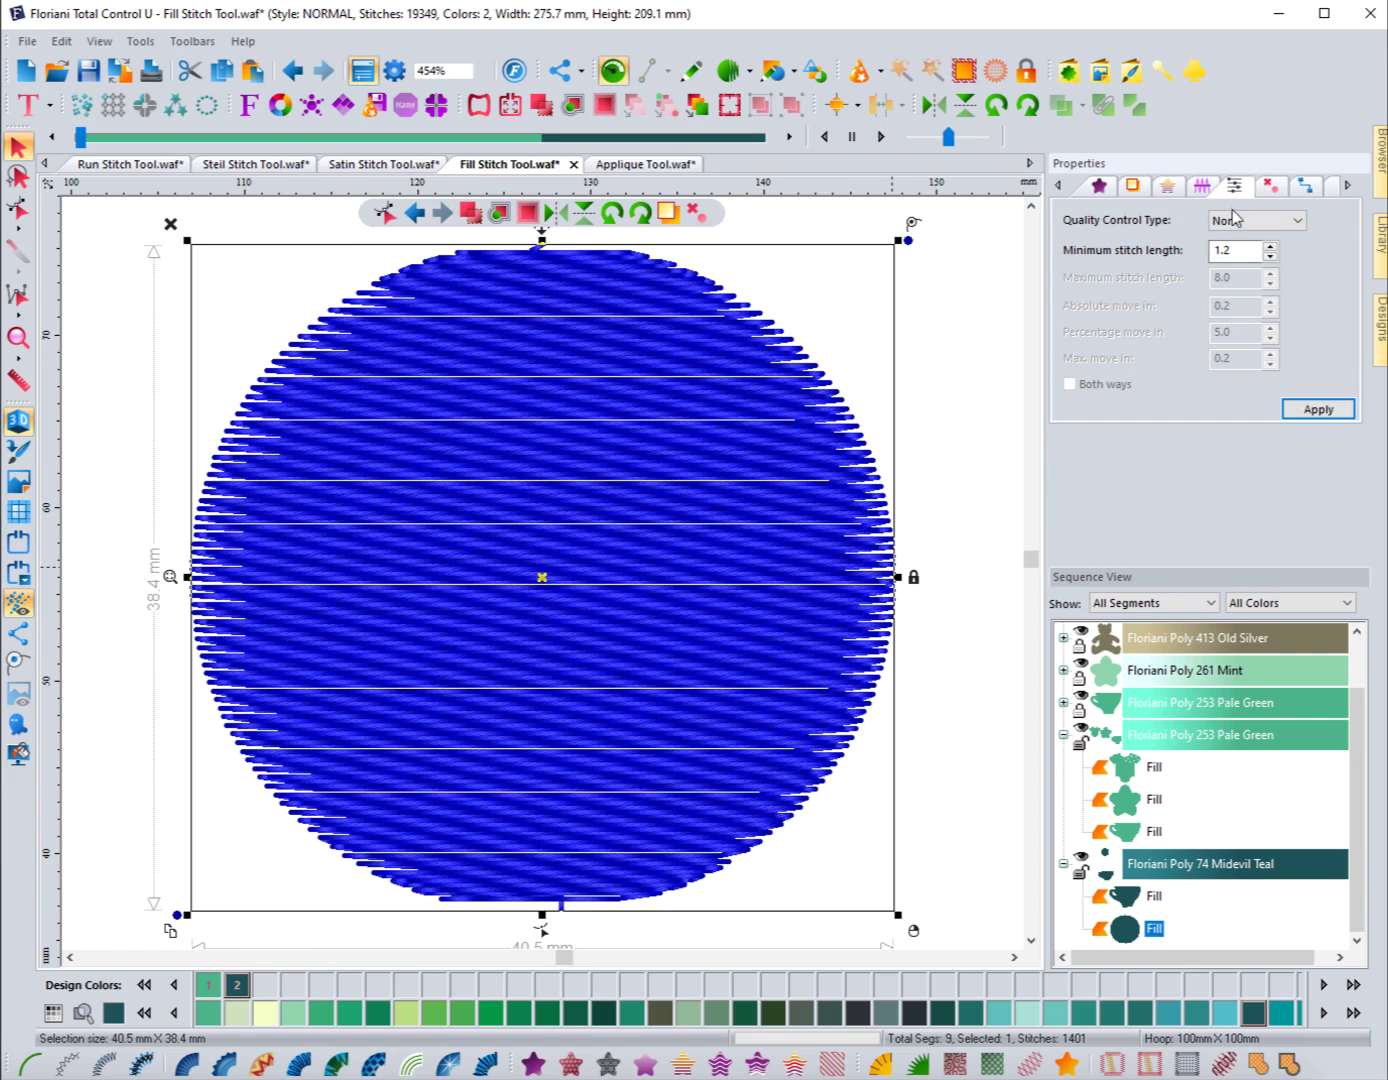
left_click(1236, 221)
left_click(1237, 223)
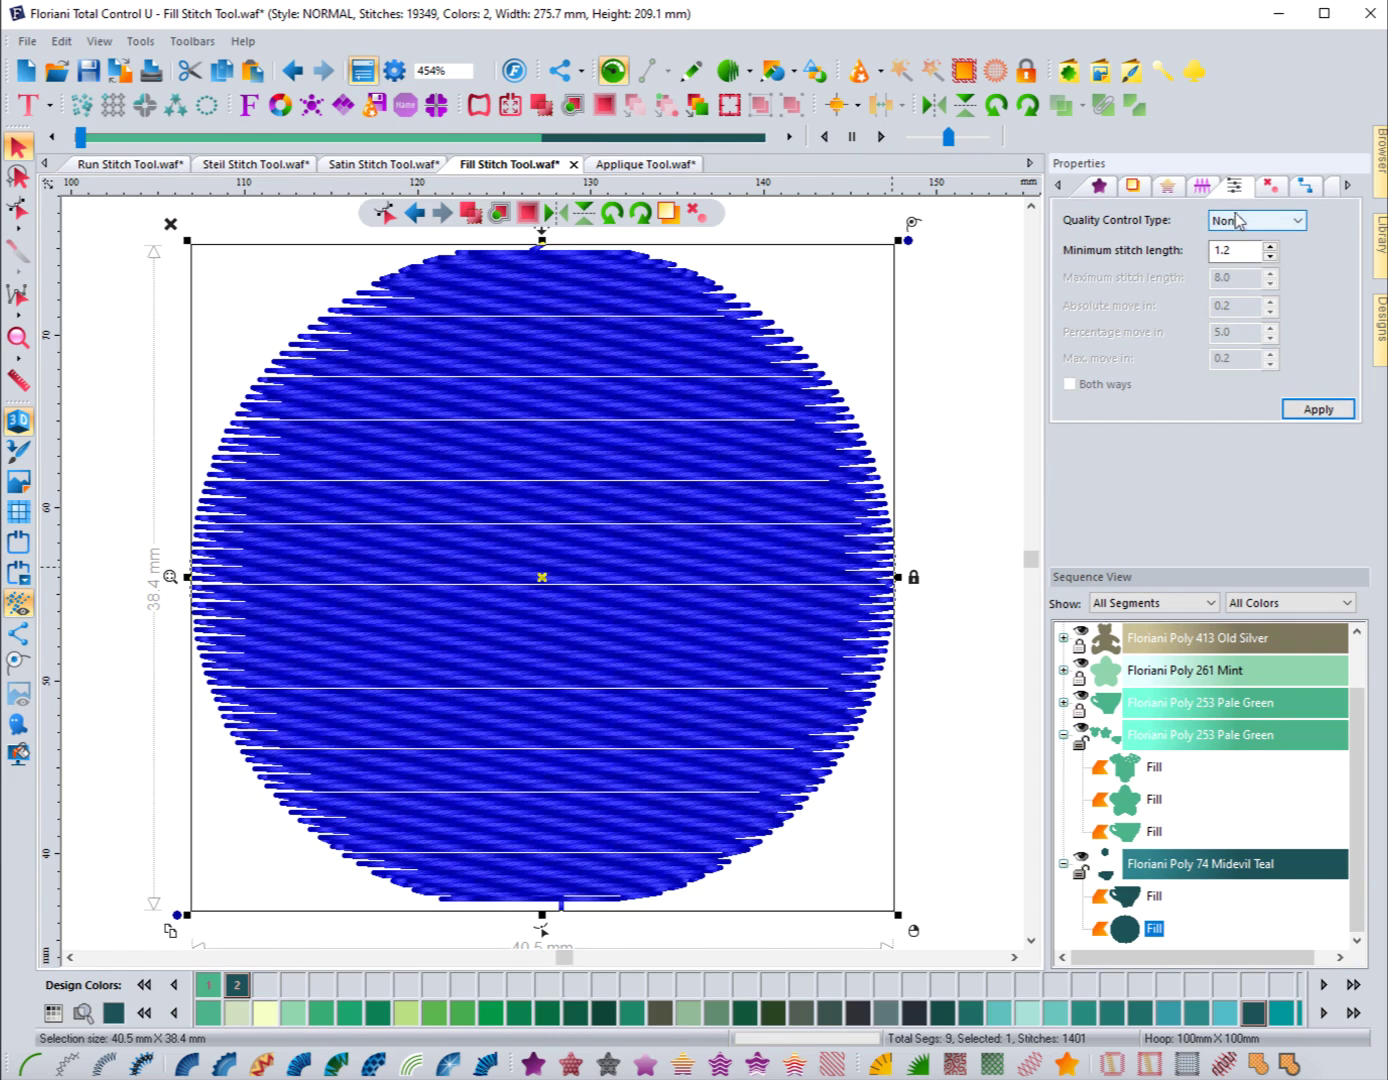
Review the available start command and end command options for the circle.
left_click(1270, 187)
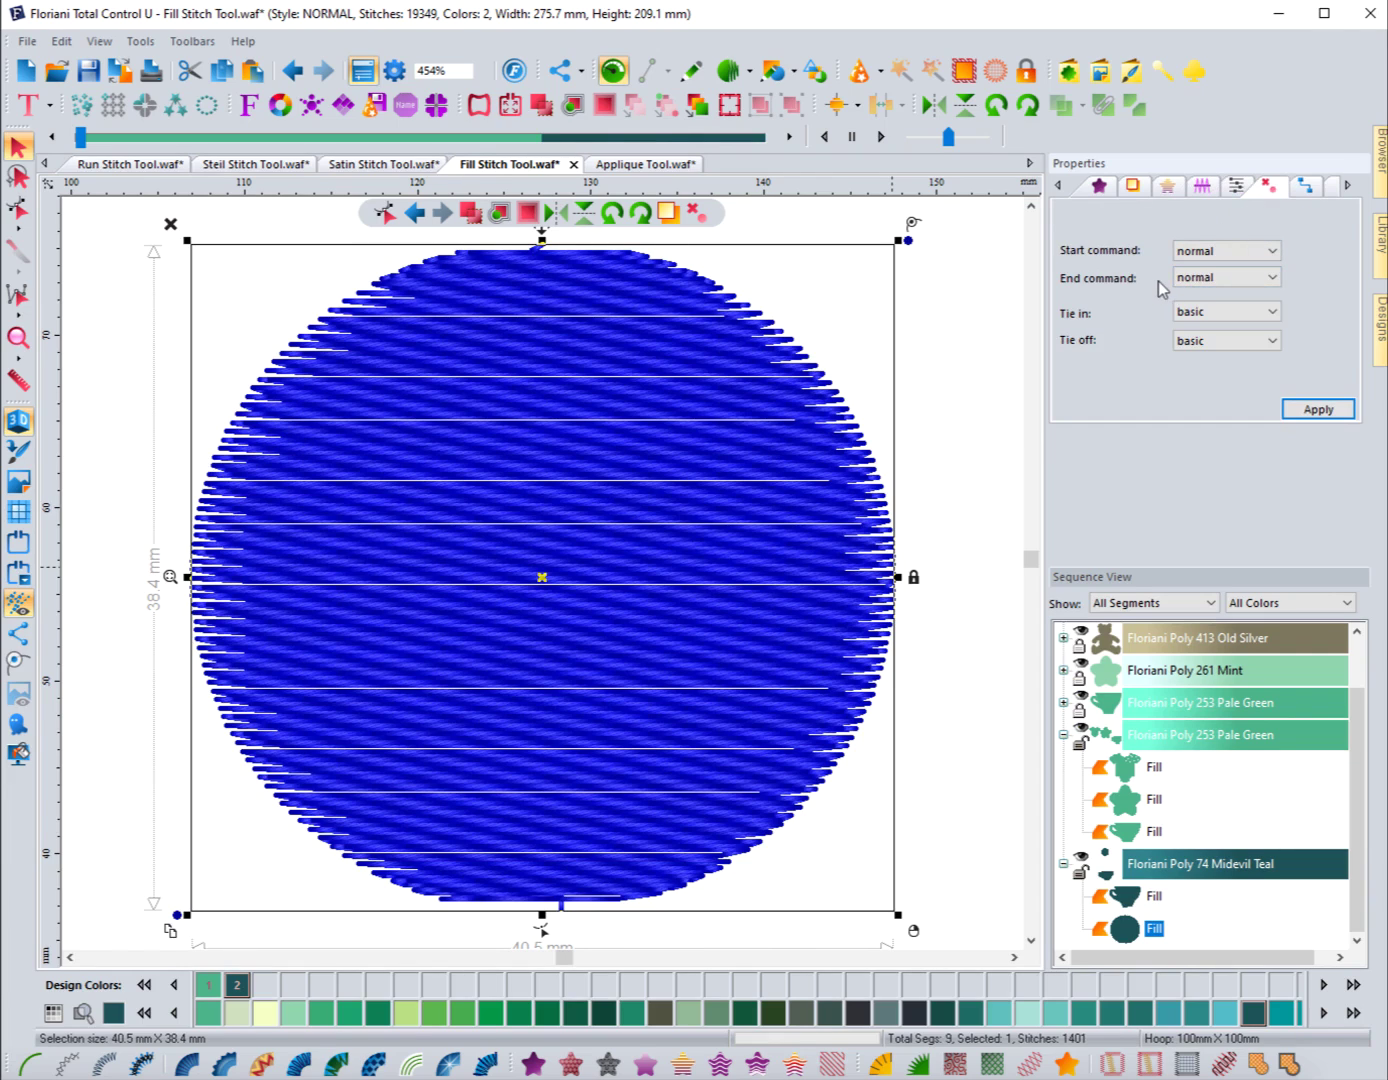
left_click(1190, 250)
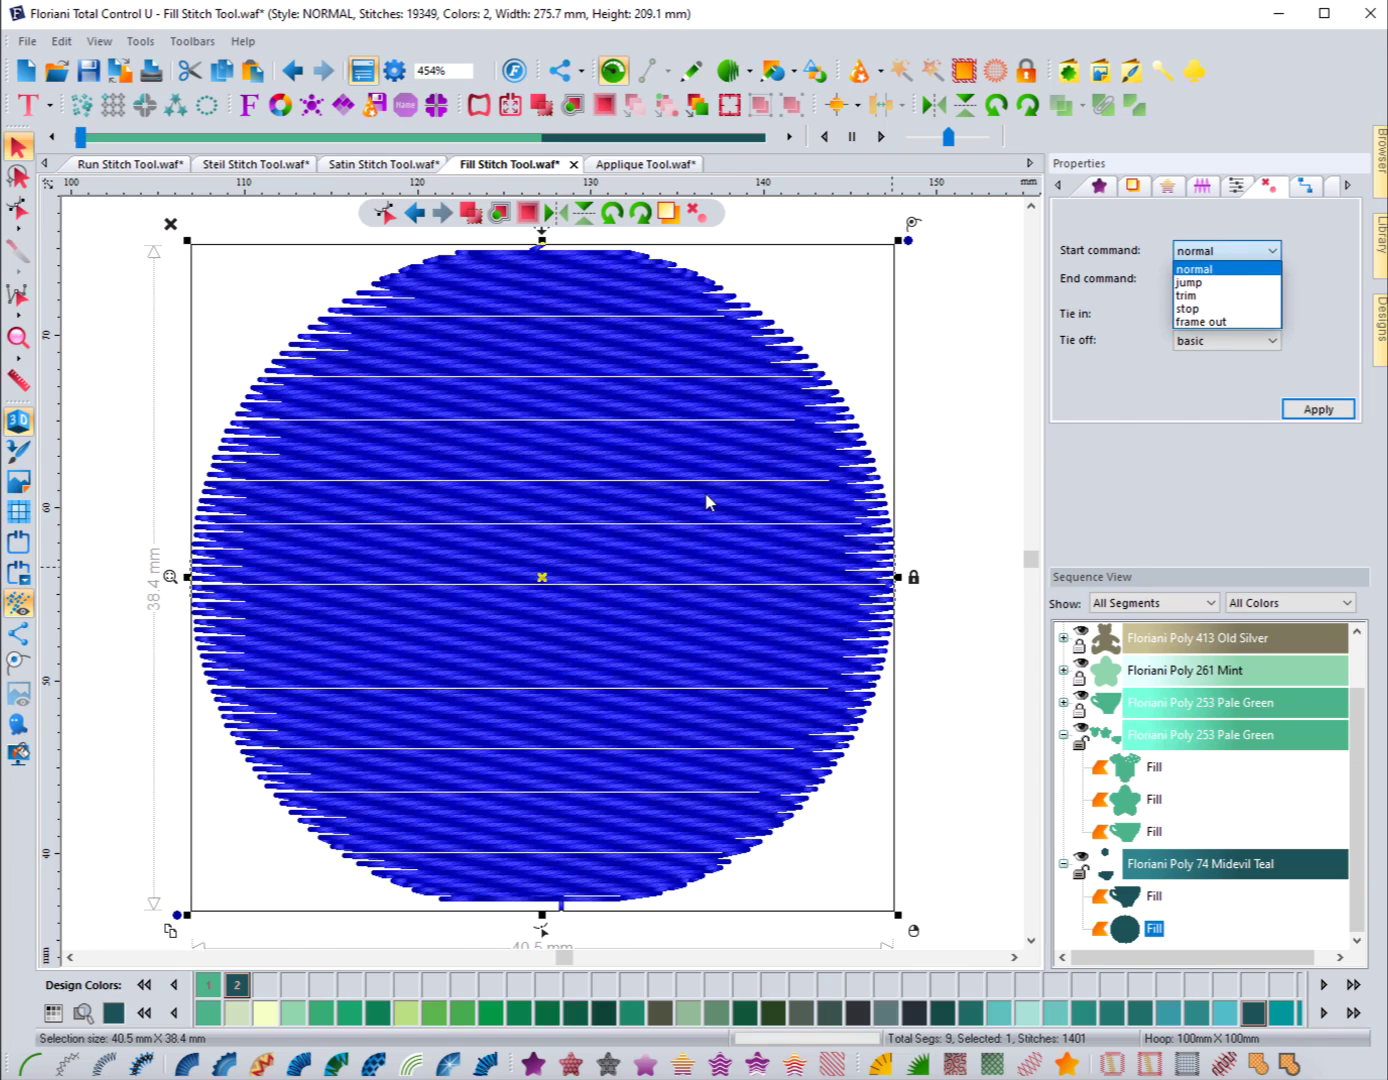
left_click(1105, 303)
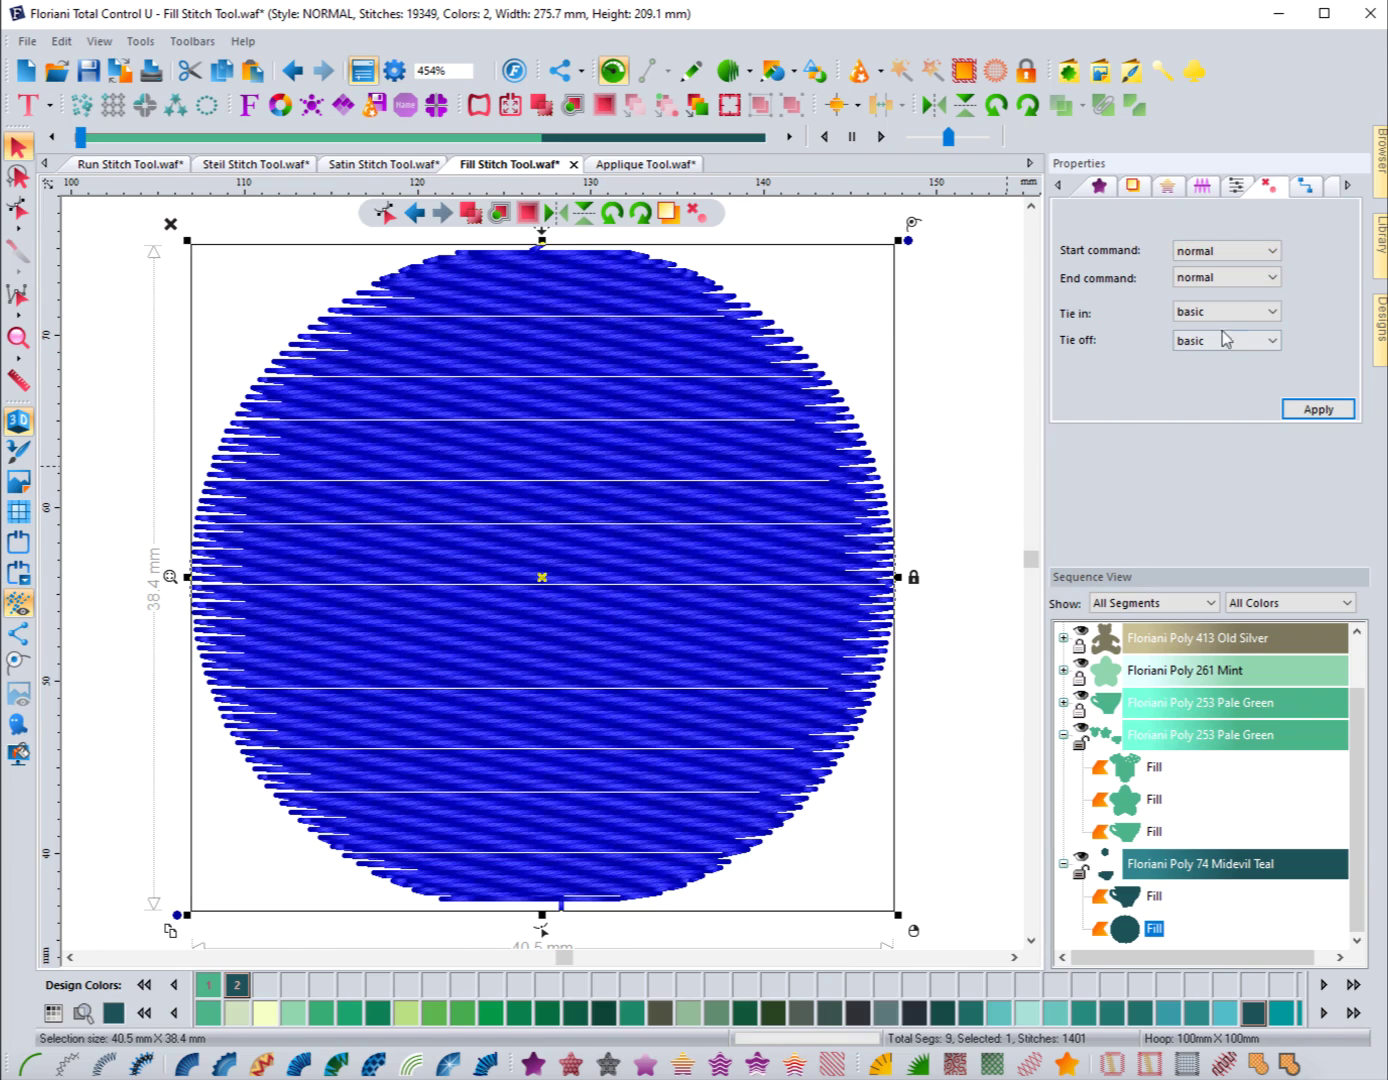
left_click(1251, 252)
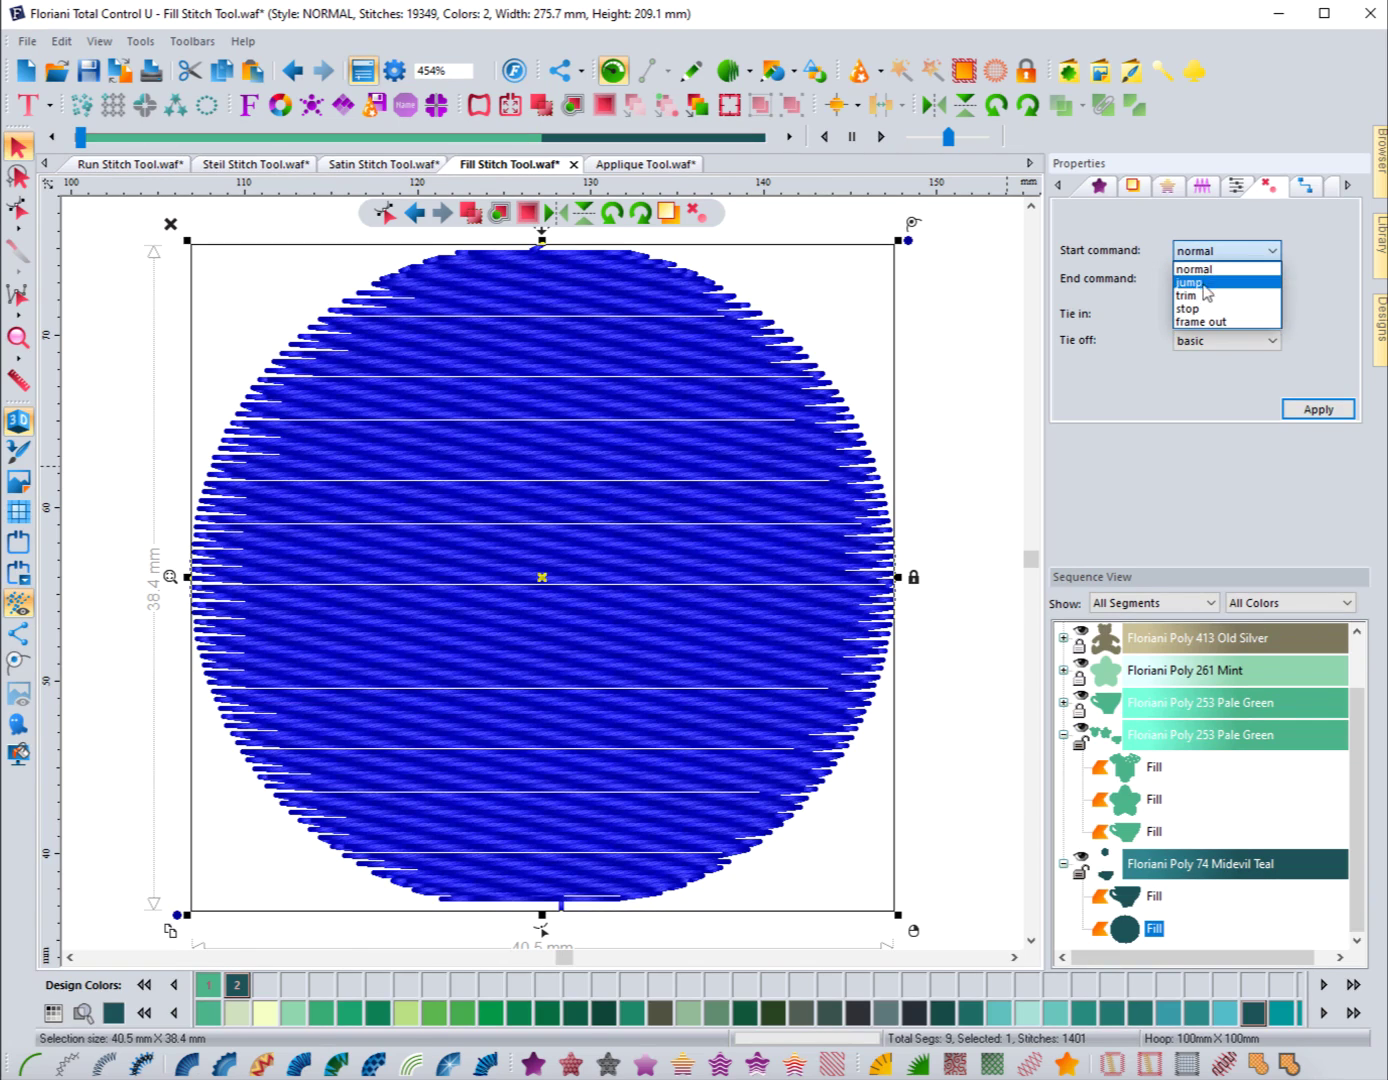
left_click(1140, 316)
left_click(1219, 290)
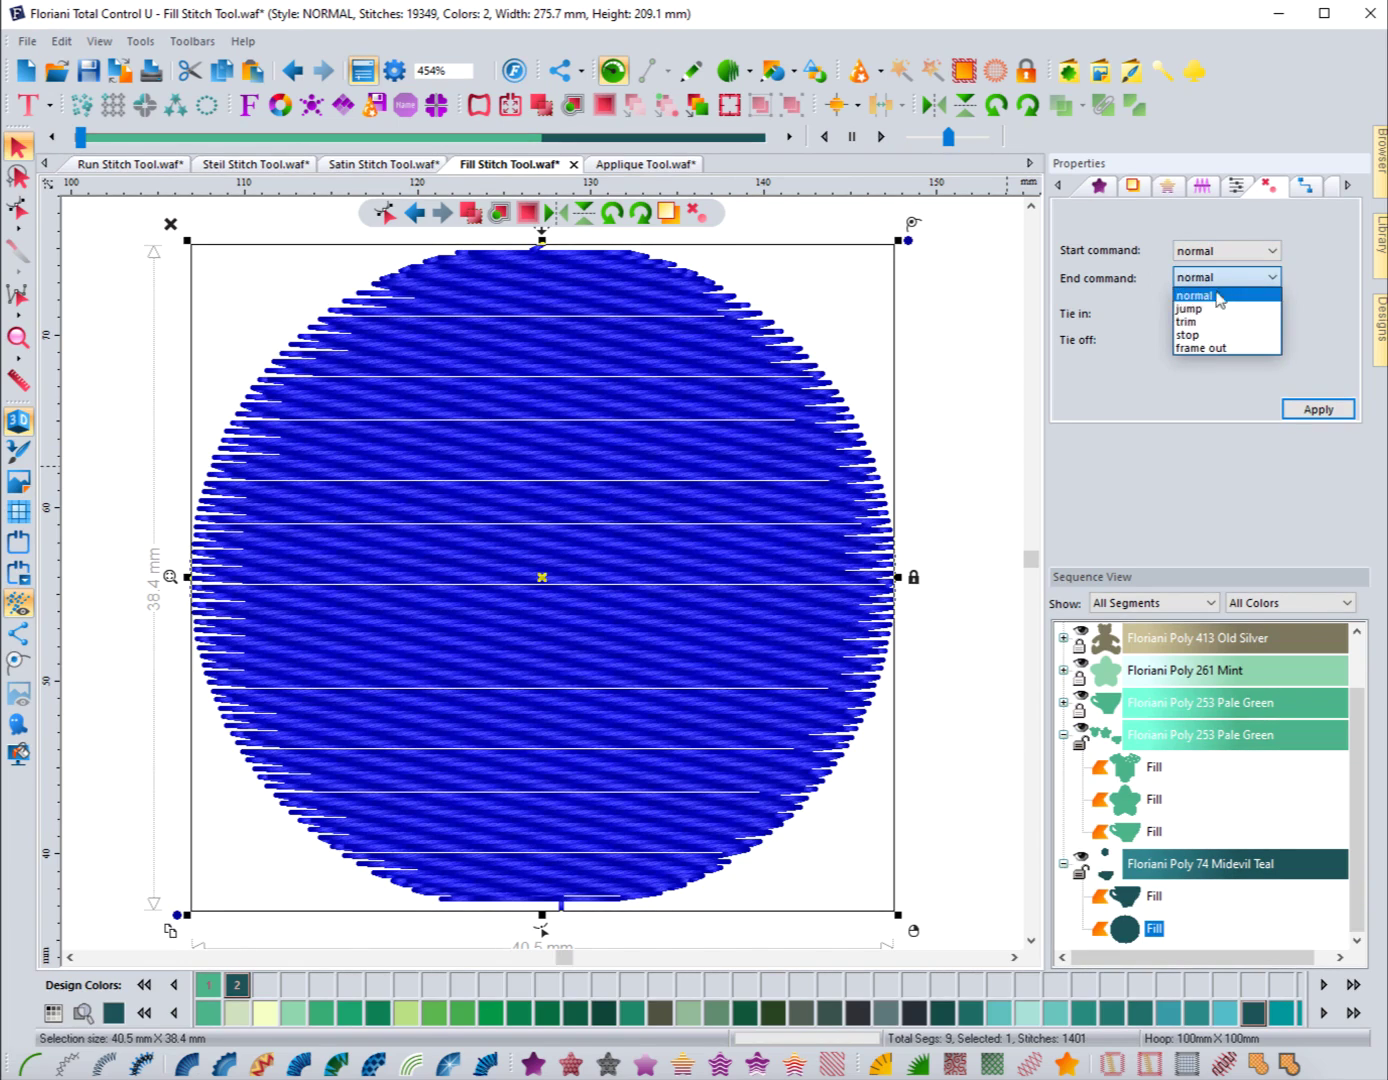
left_click(1163, 320)
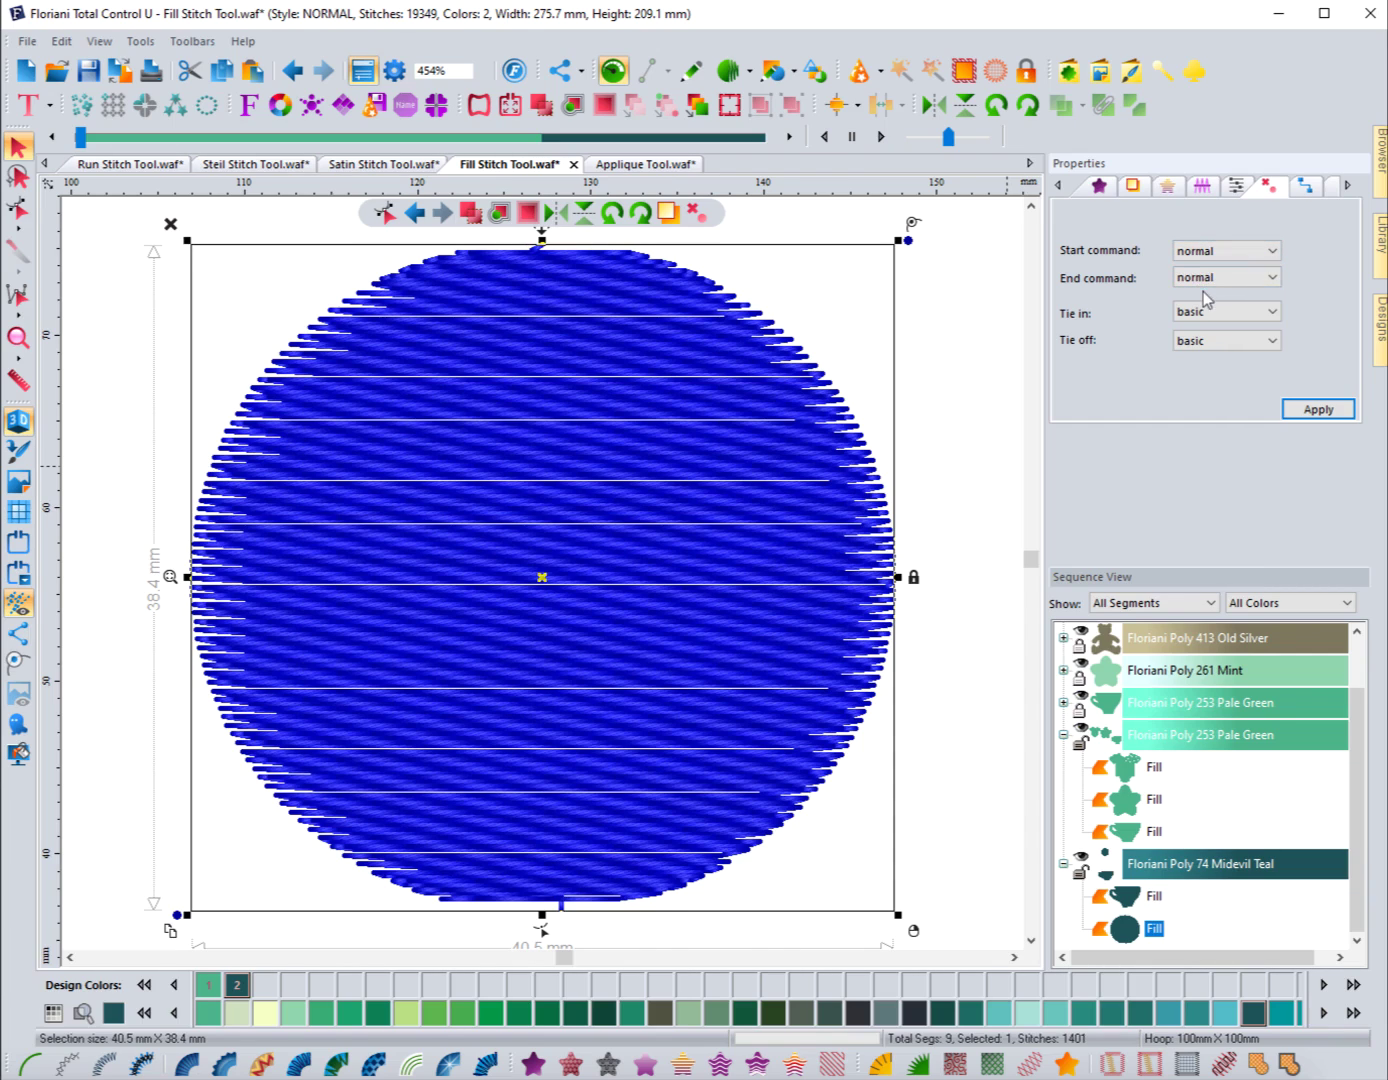
Review the tie in and tie off options for the circle, keeping both on basic.
left_click(1197, 311)
left_click(1215, 341)
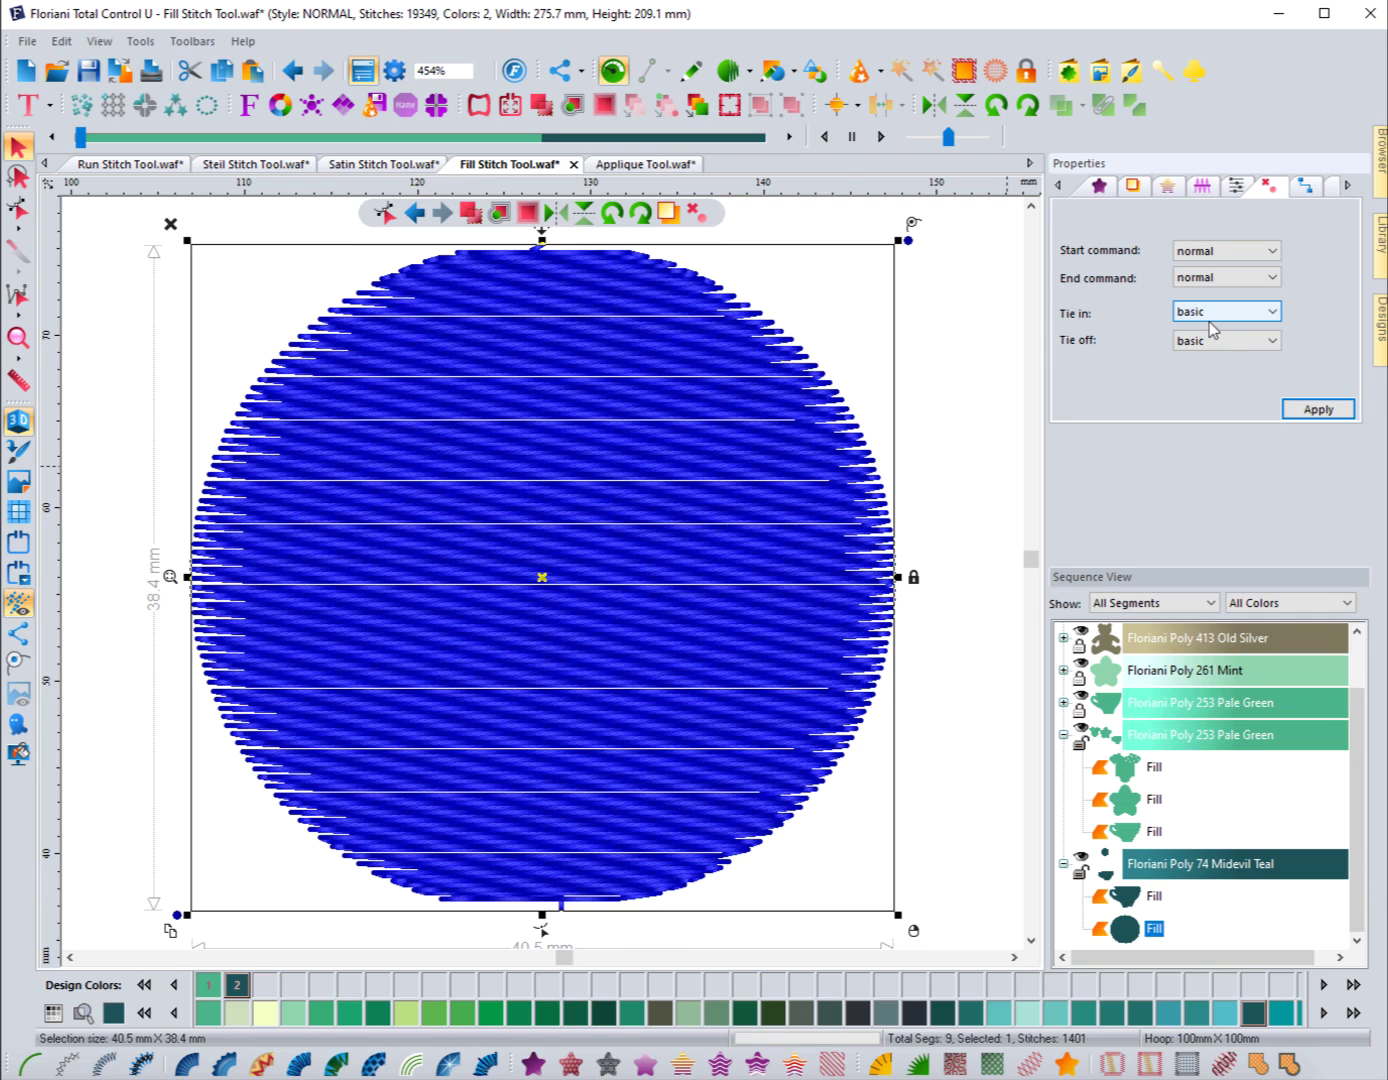
left_click(1190, 341)
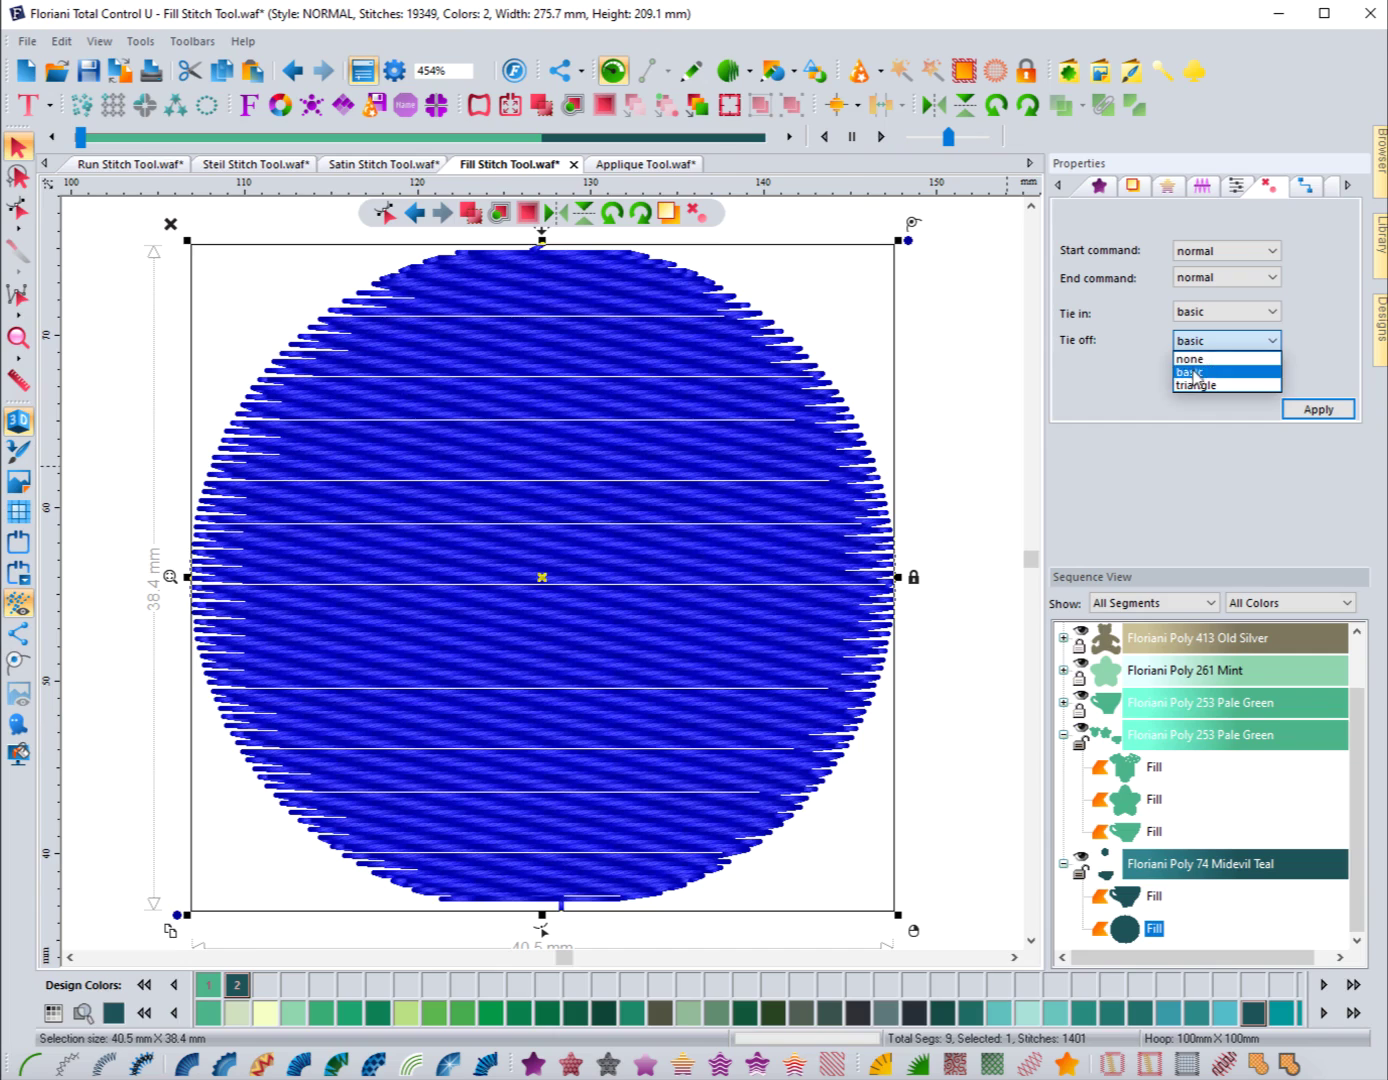
left_click(1192, 372)
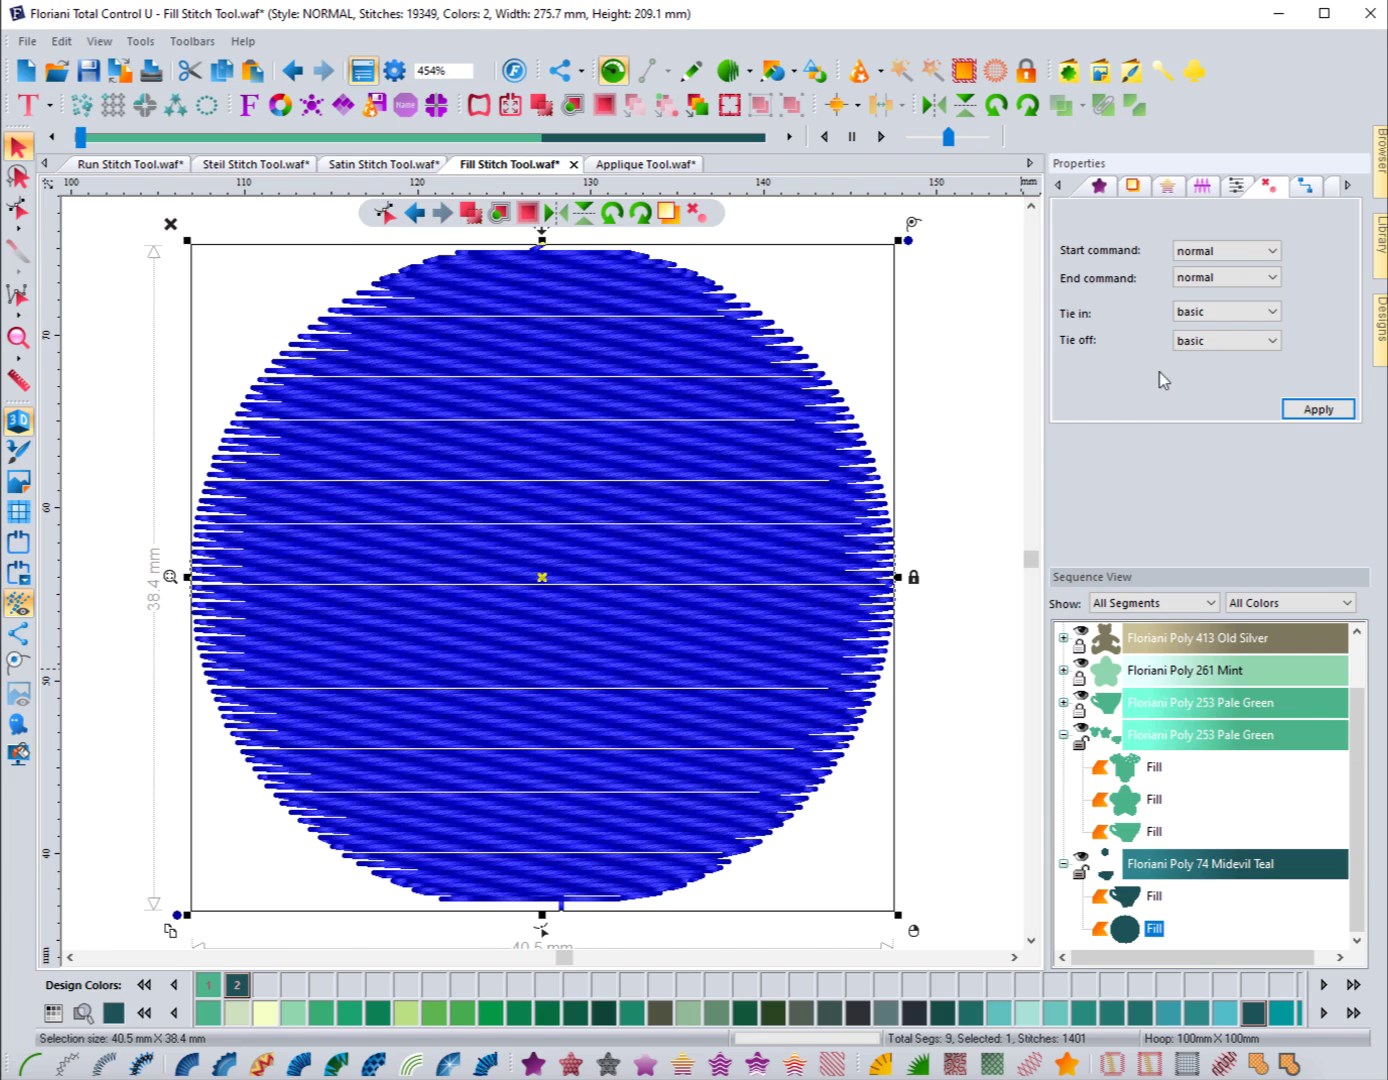
left_click(1213, 318)
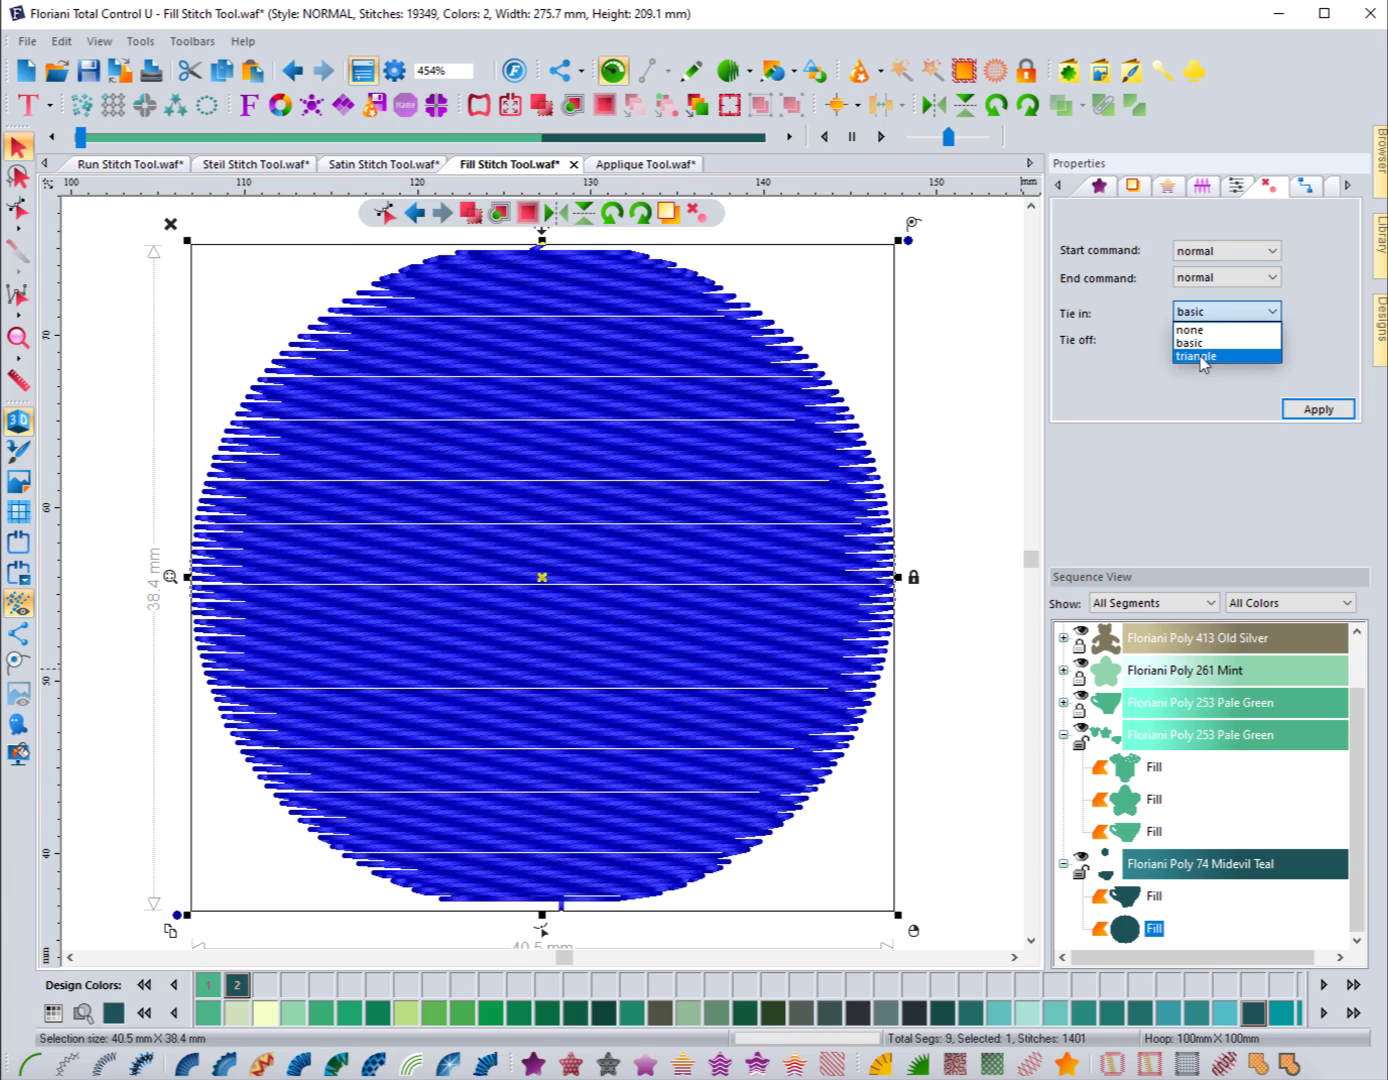
left_click(1168, 391)
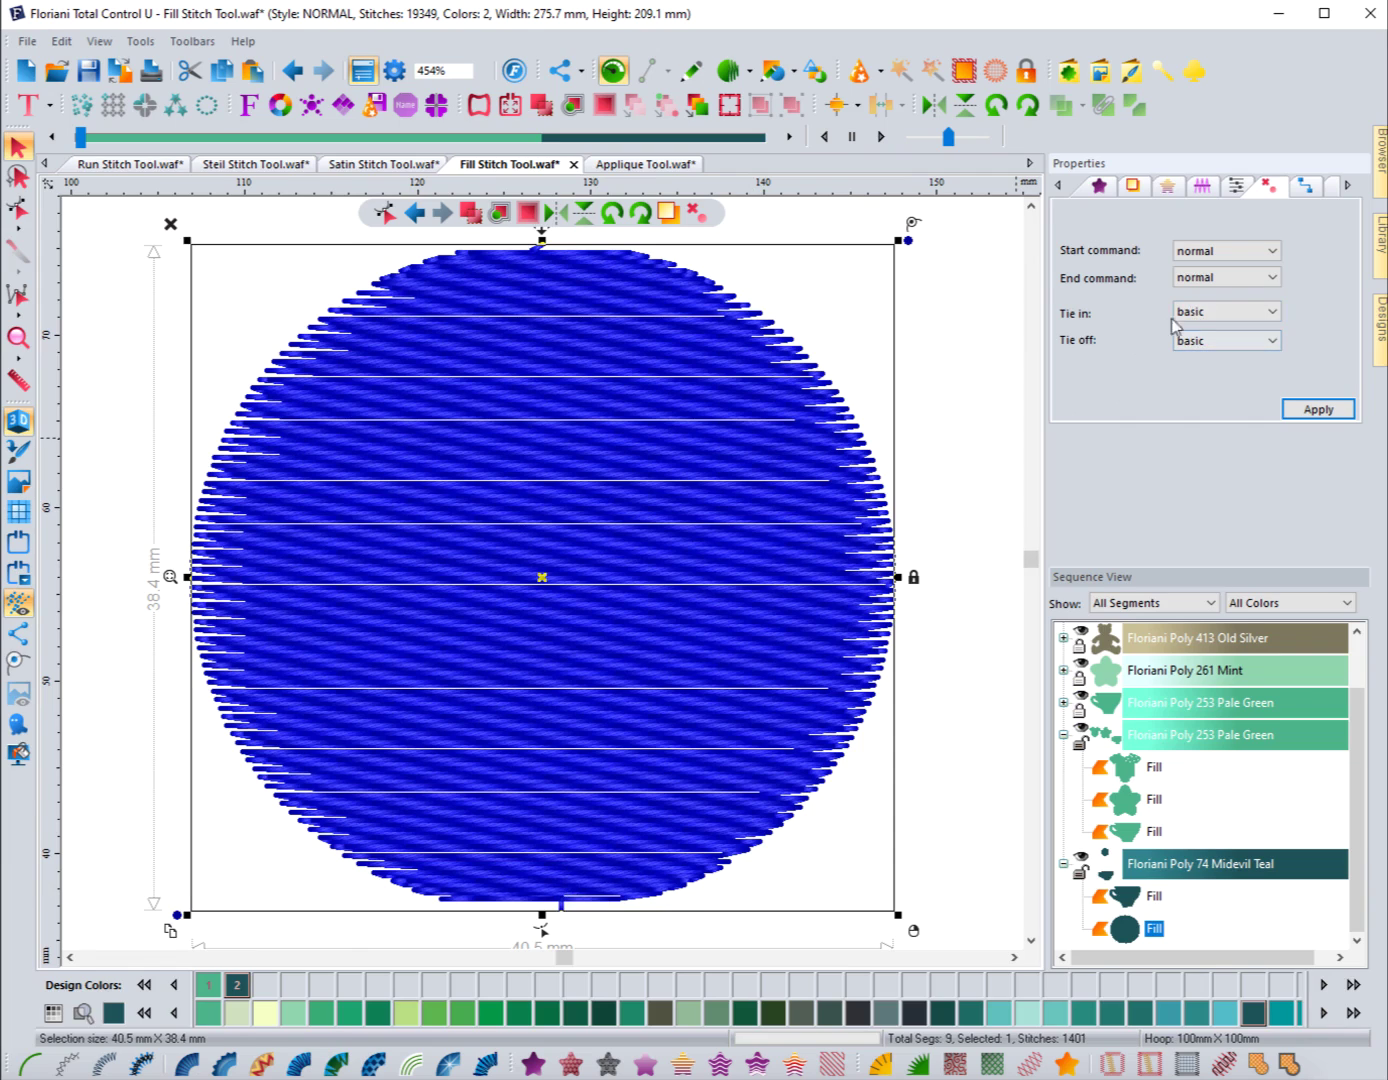
left_click(1206, 350)
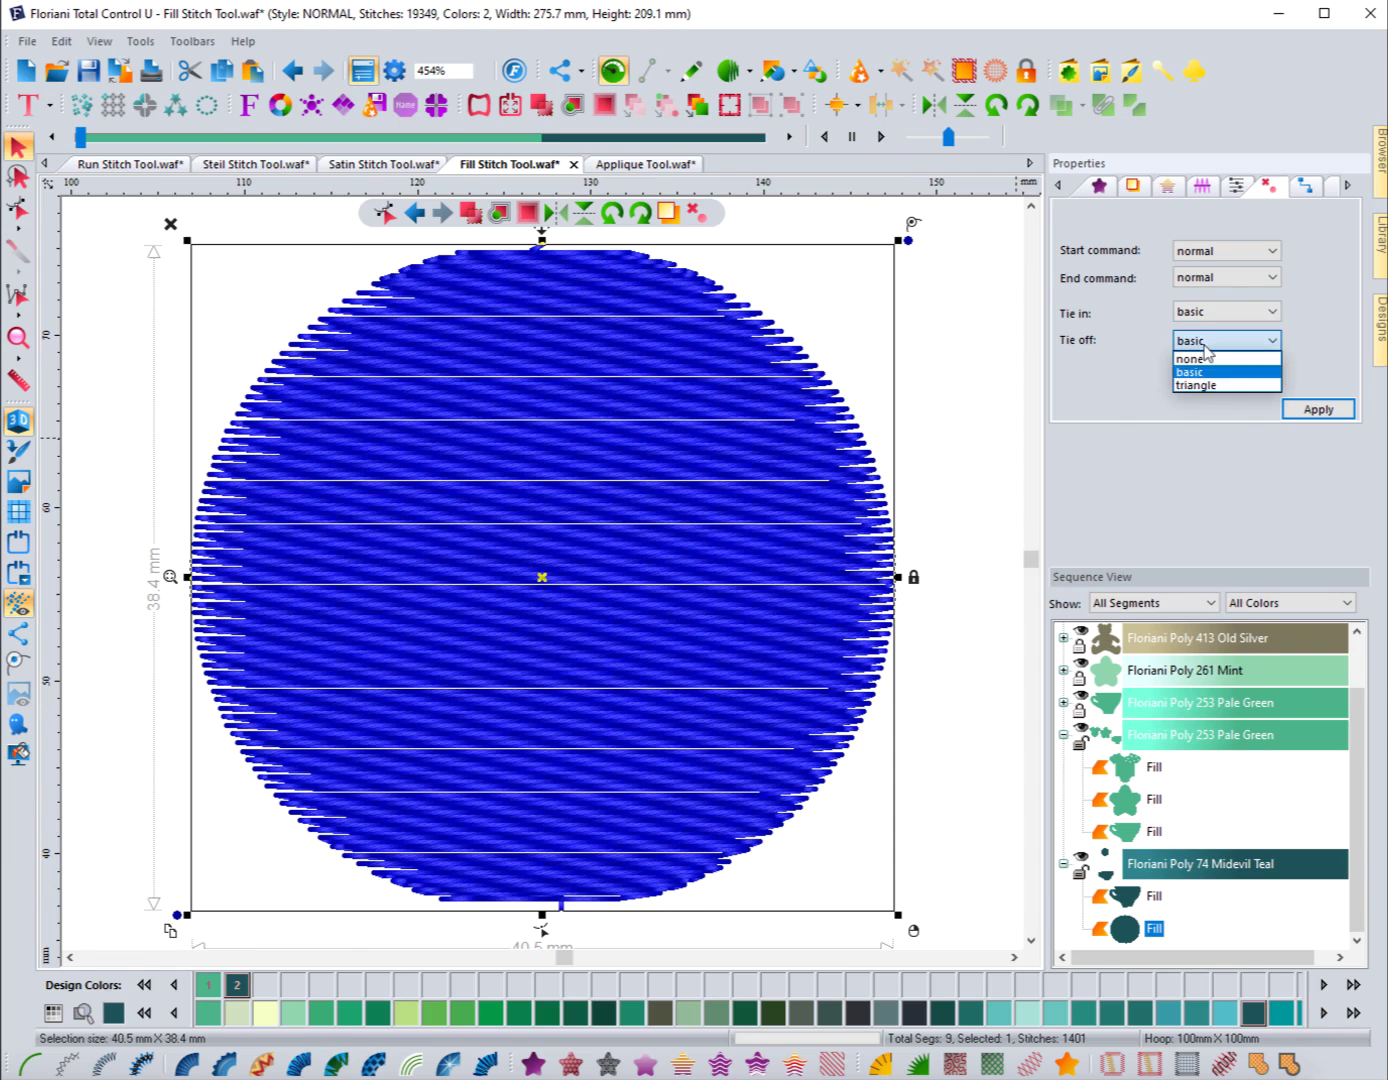
left_click(1144, 367)
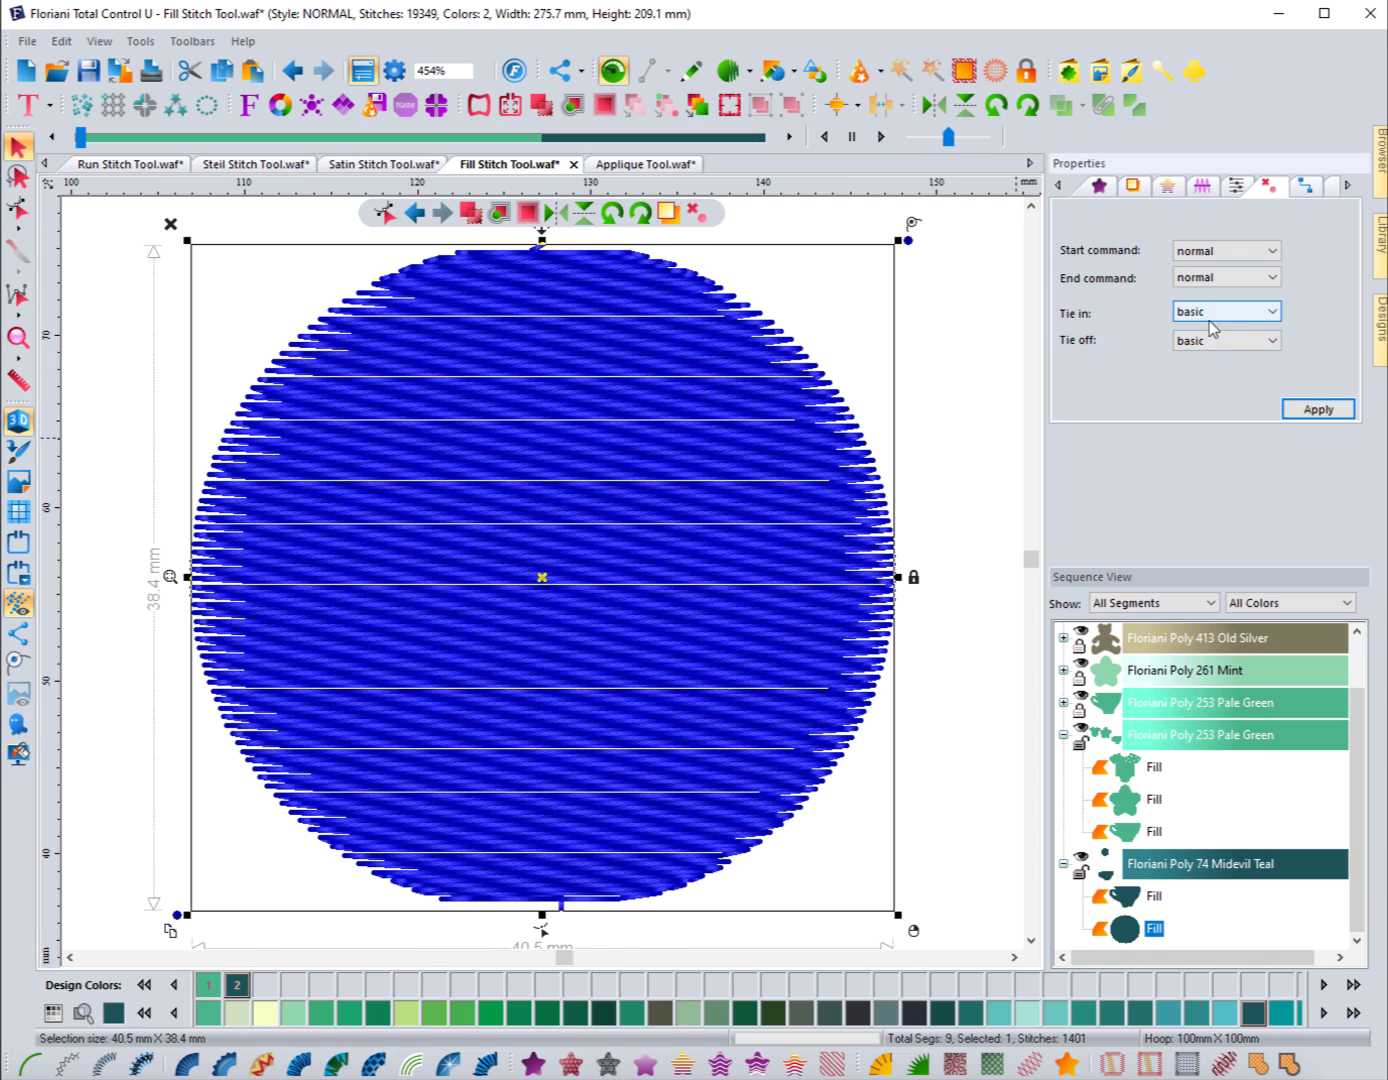
Check the circle's connection end settings and switch off the 3D stitch view.
left_click(1305, 188)
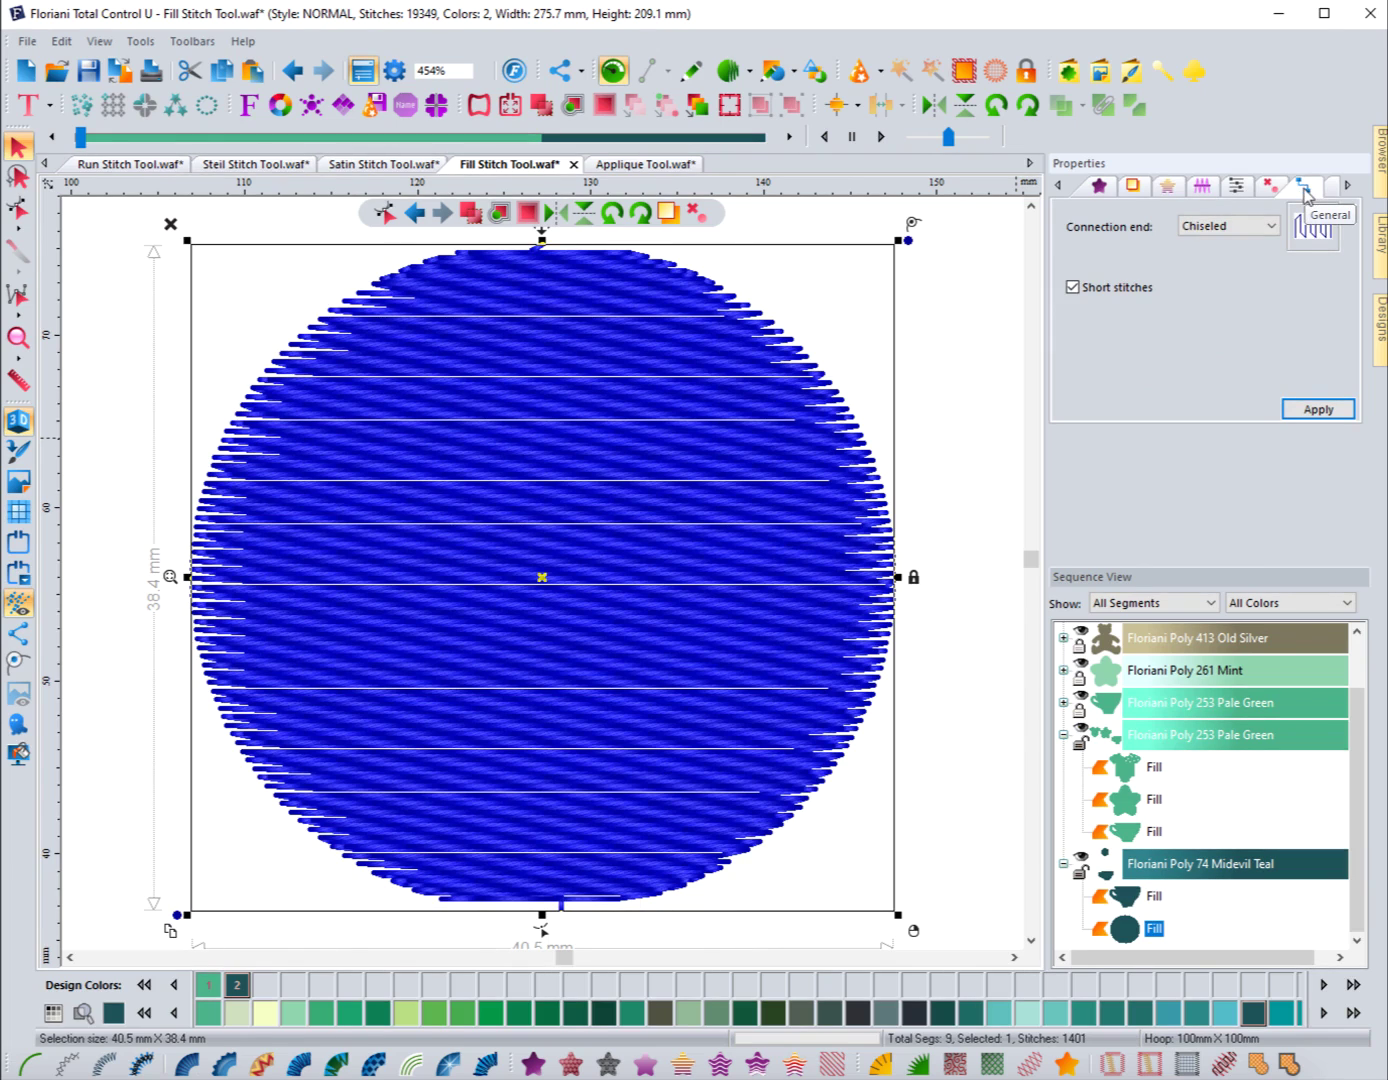
left_click(125, 515)
left_click(18, 421)
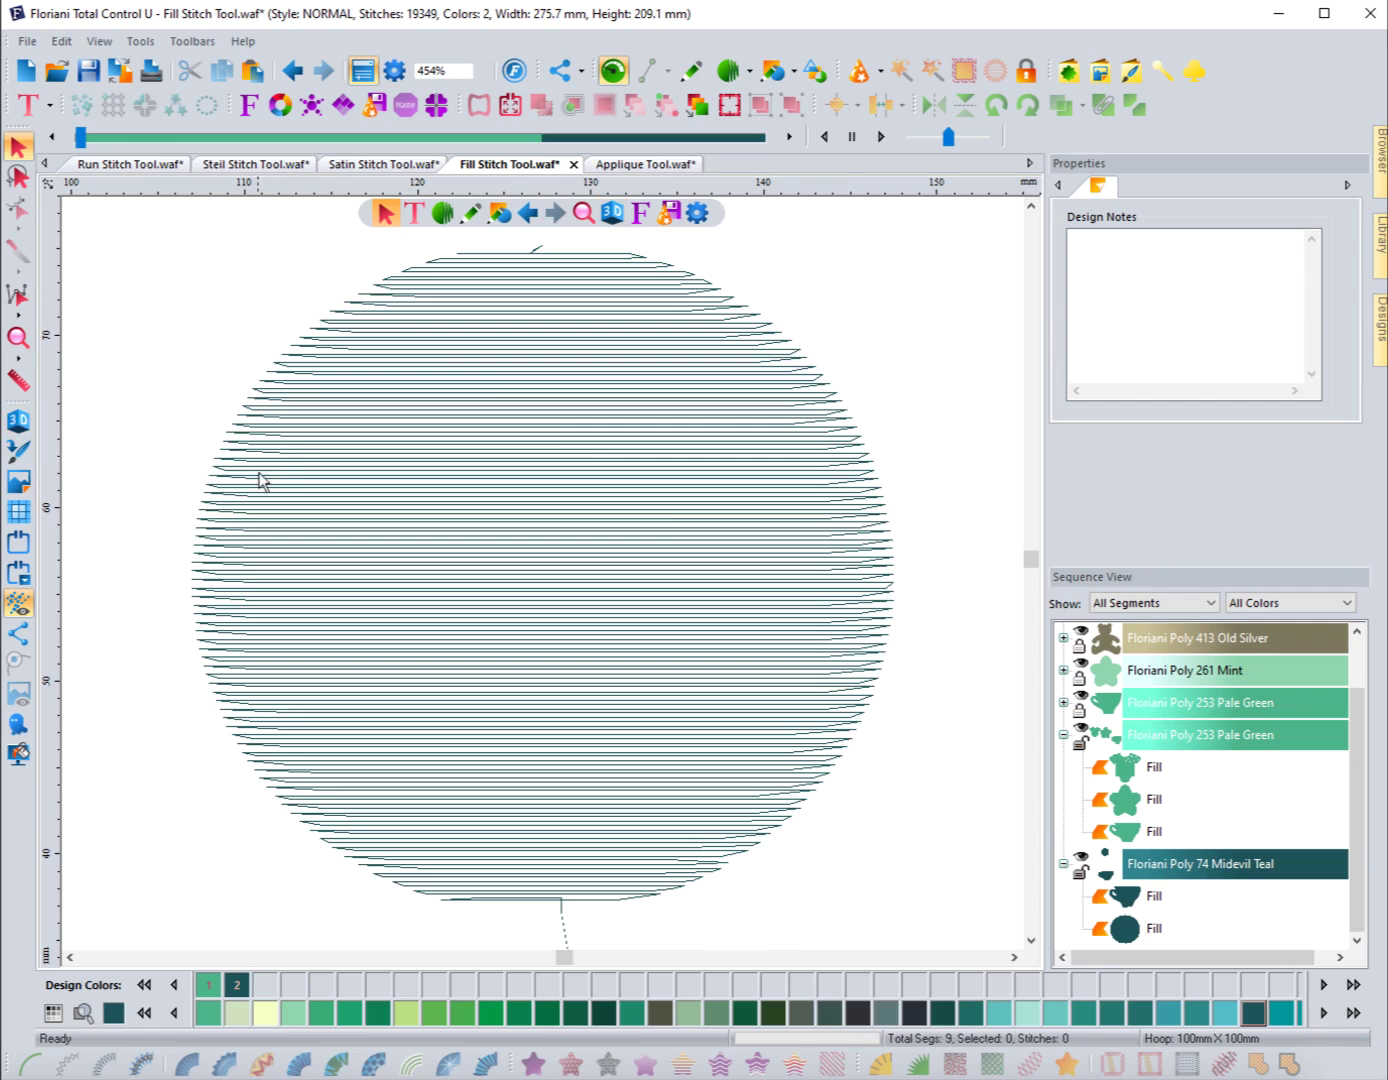
Apply the Sharp connection end to the circle and deselect it to inspect the stitch ends.
left_click(838, 408)
left_click(1305, 186)
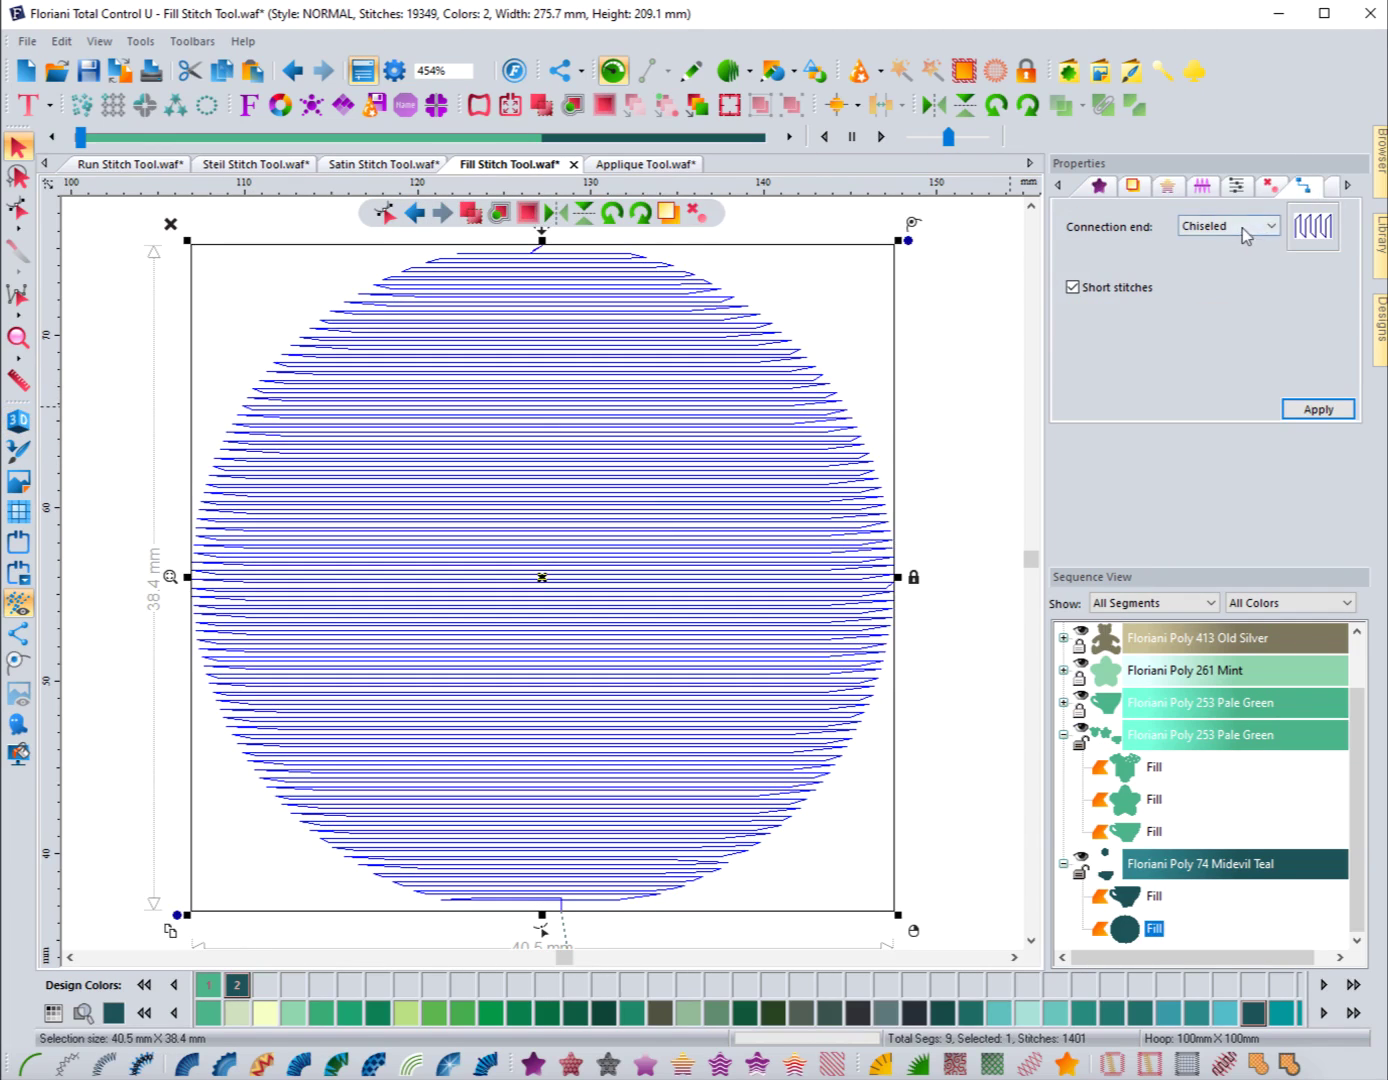
left_click(1245, 230)
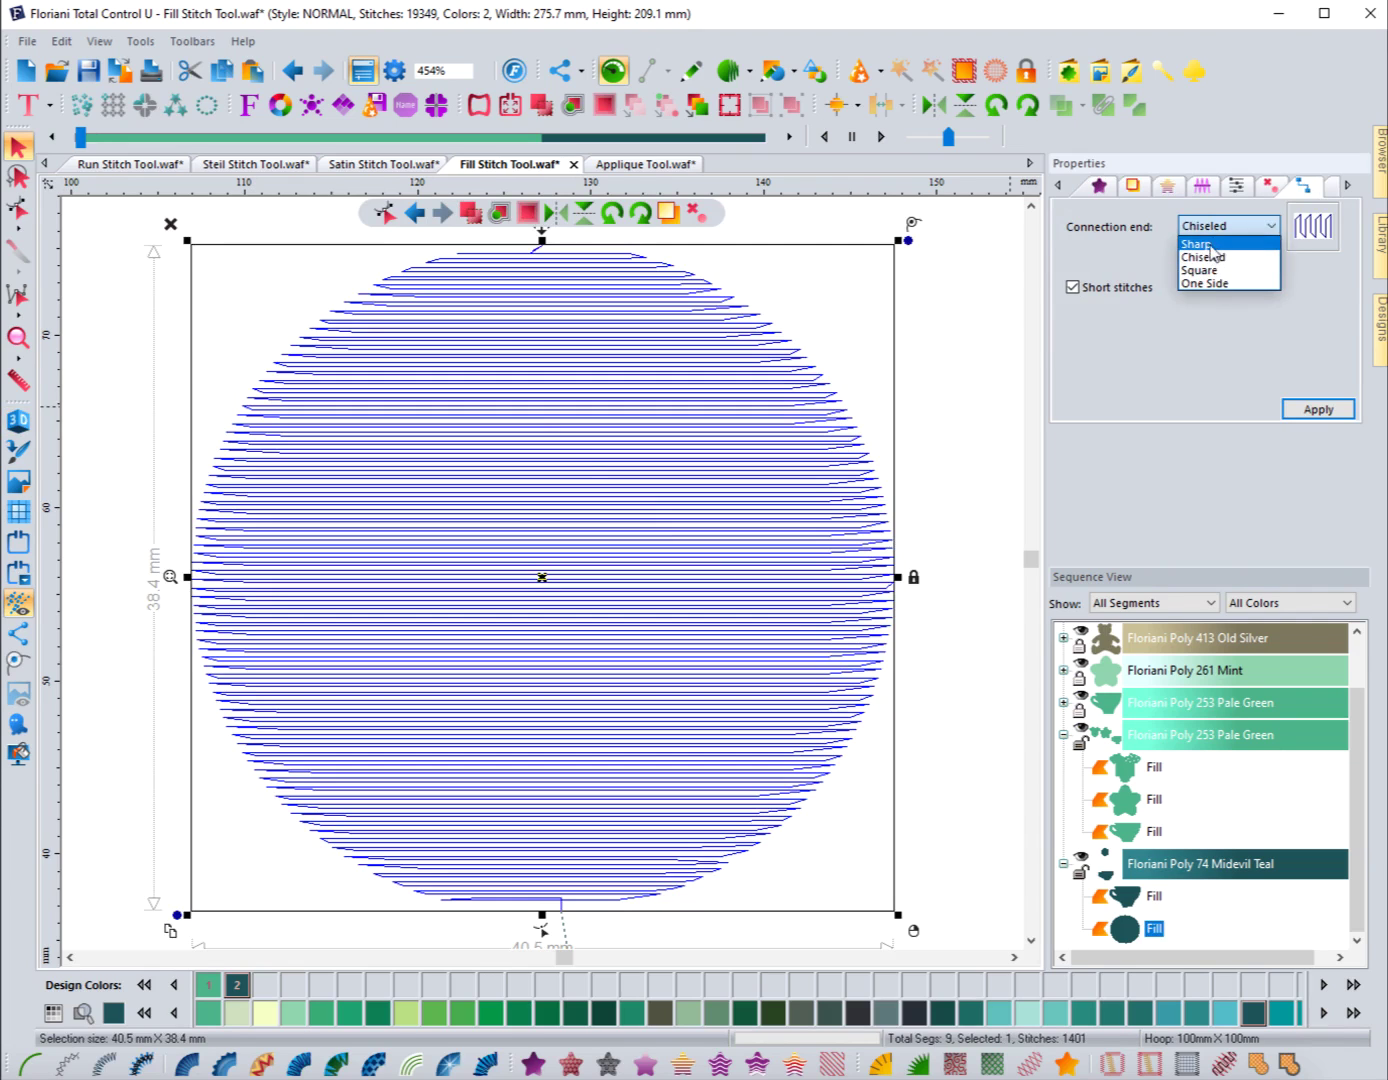
left_click(1211, 244)
left_click(1317, 408)
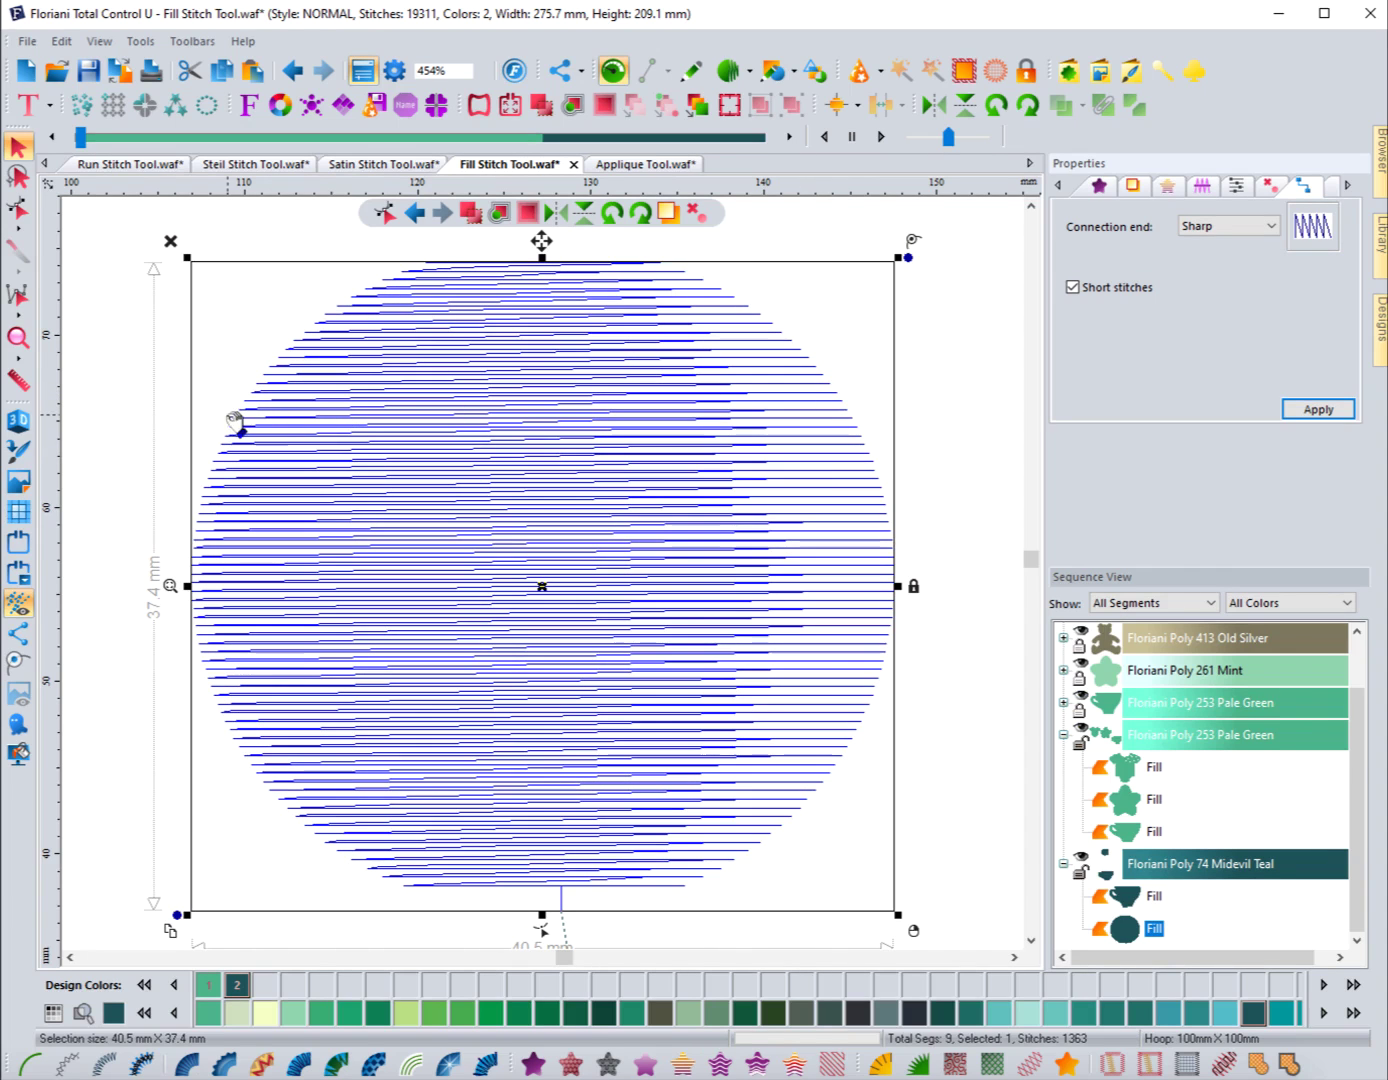
left_click(116, 466)
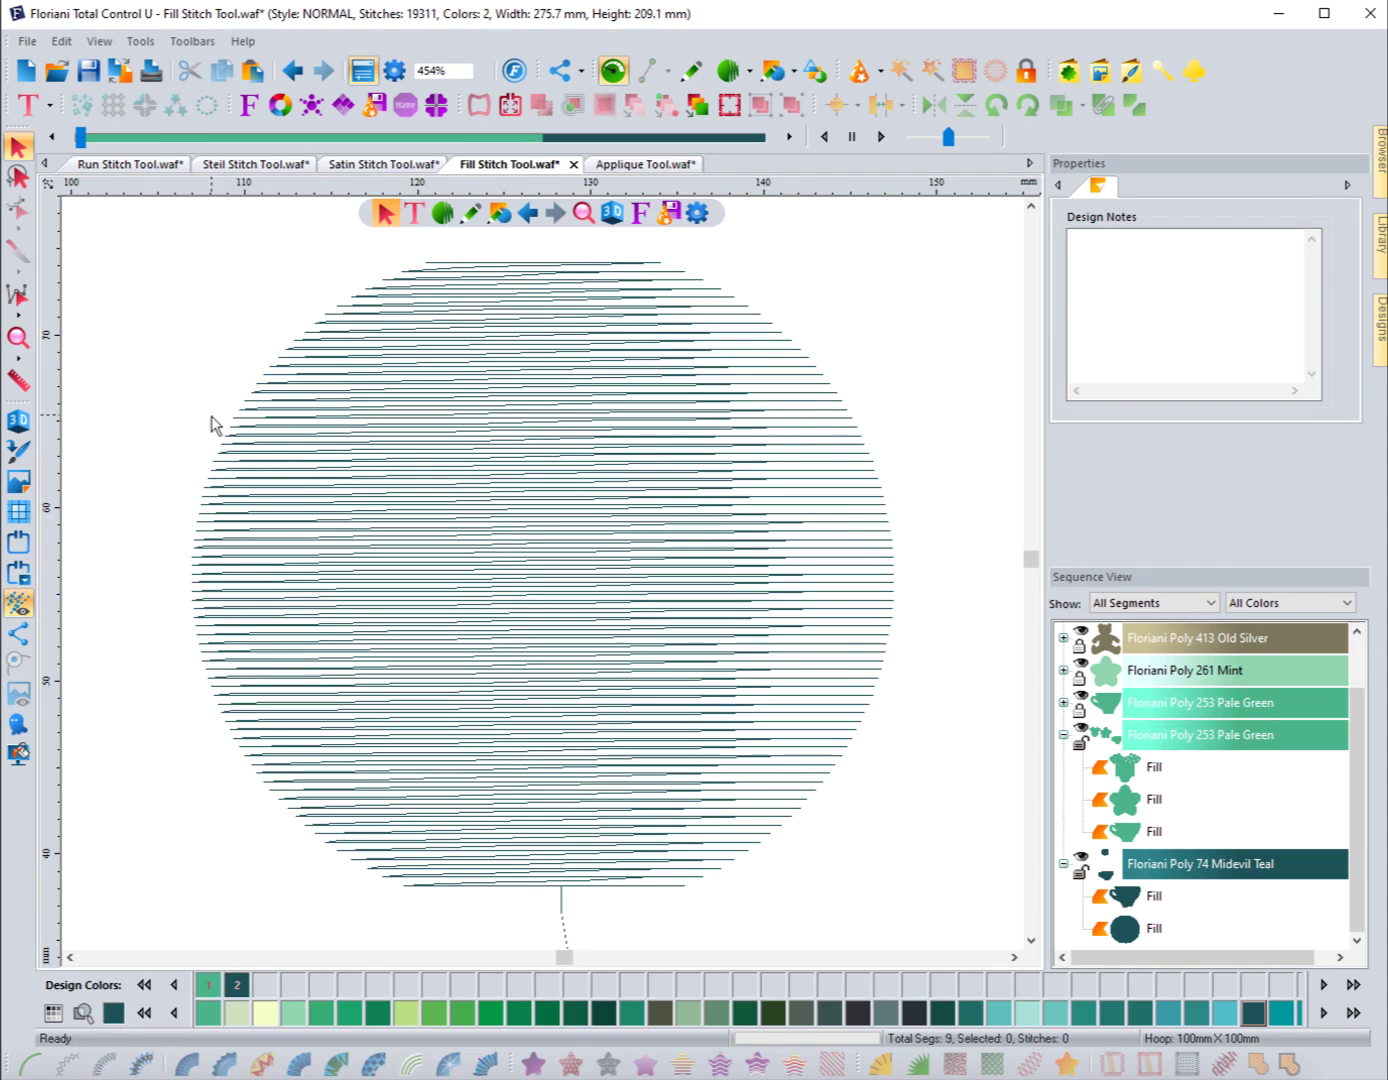
Reselect the circle and set its connection end back to Chiseled.
left_click(289, 358)
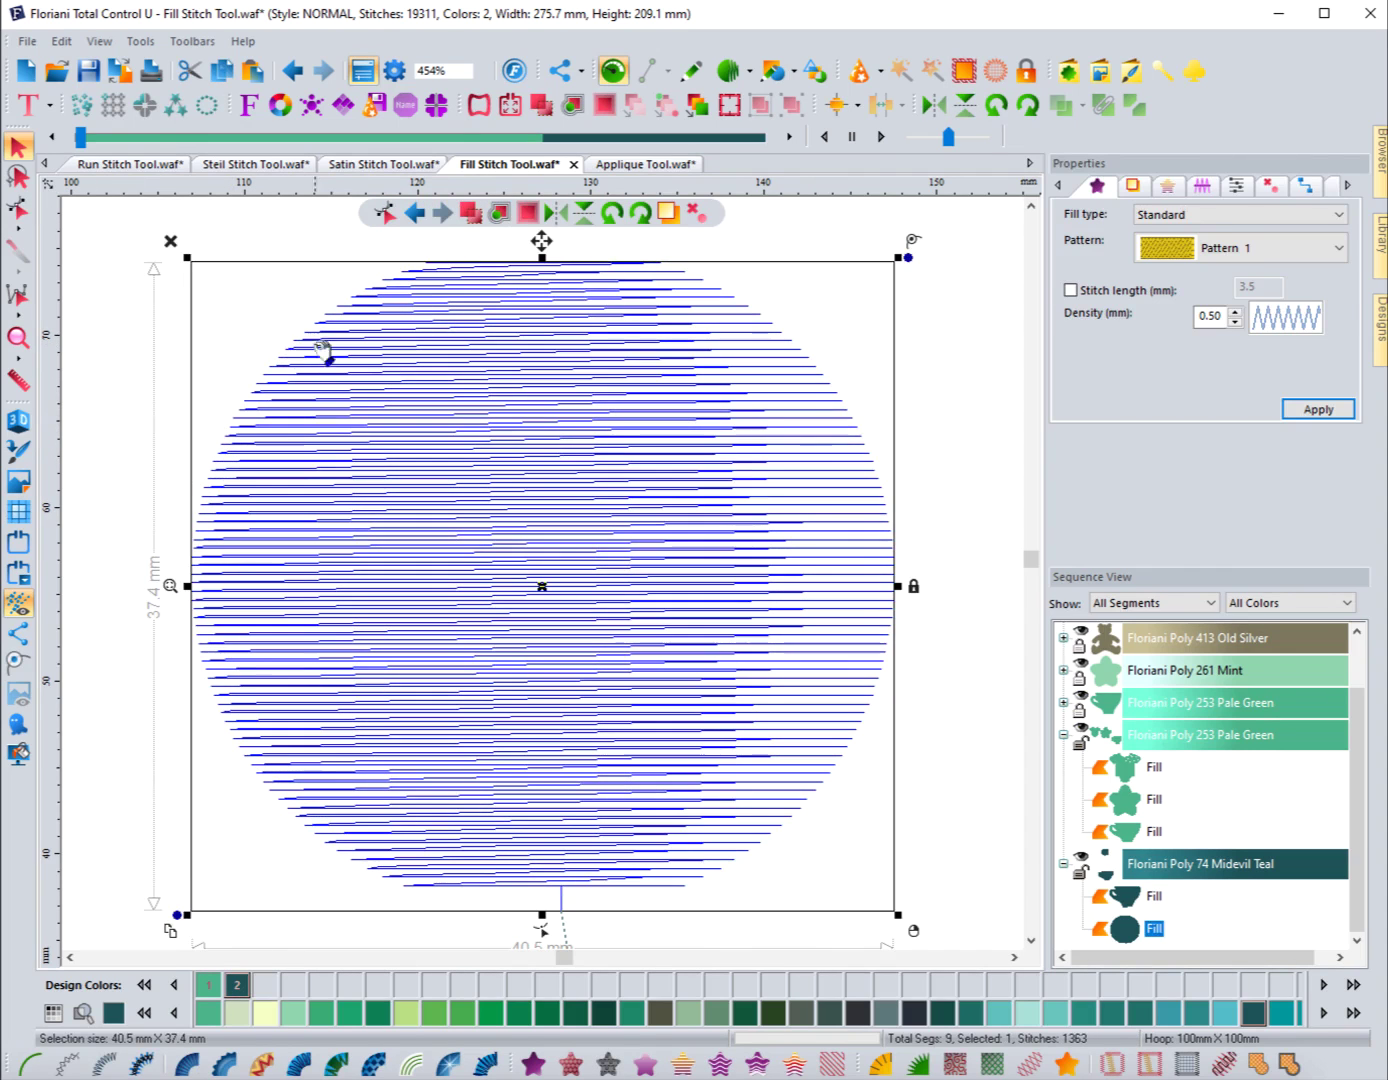
left_click(1253, 215)
left_click(1304, 190)
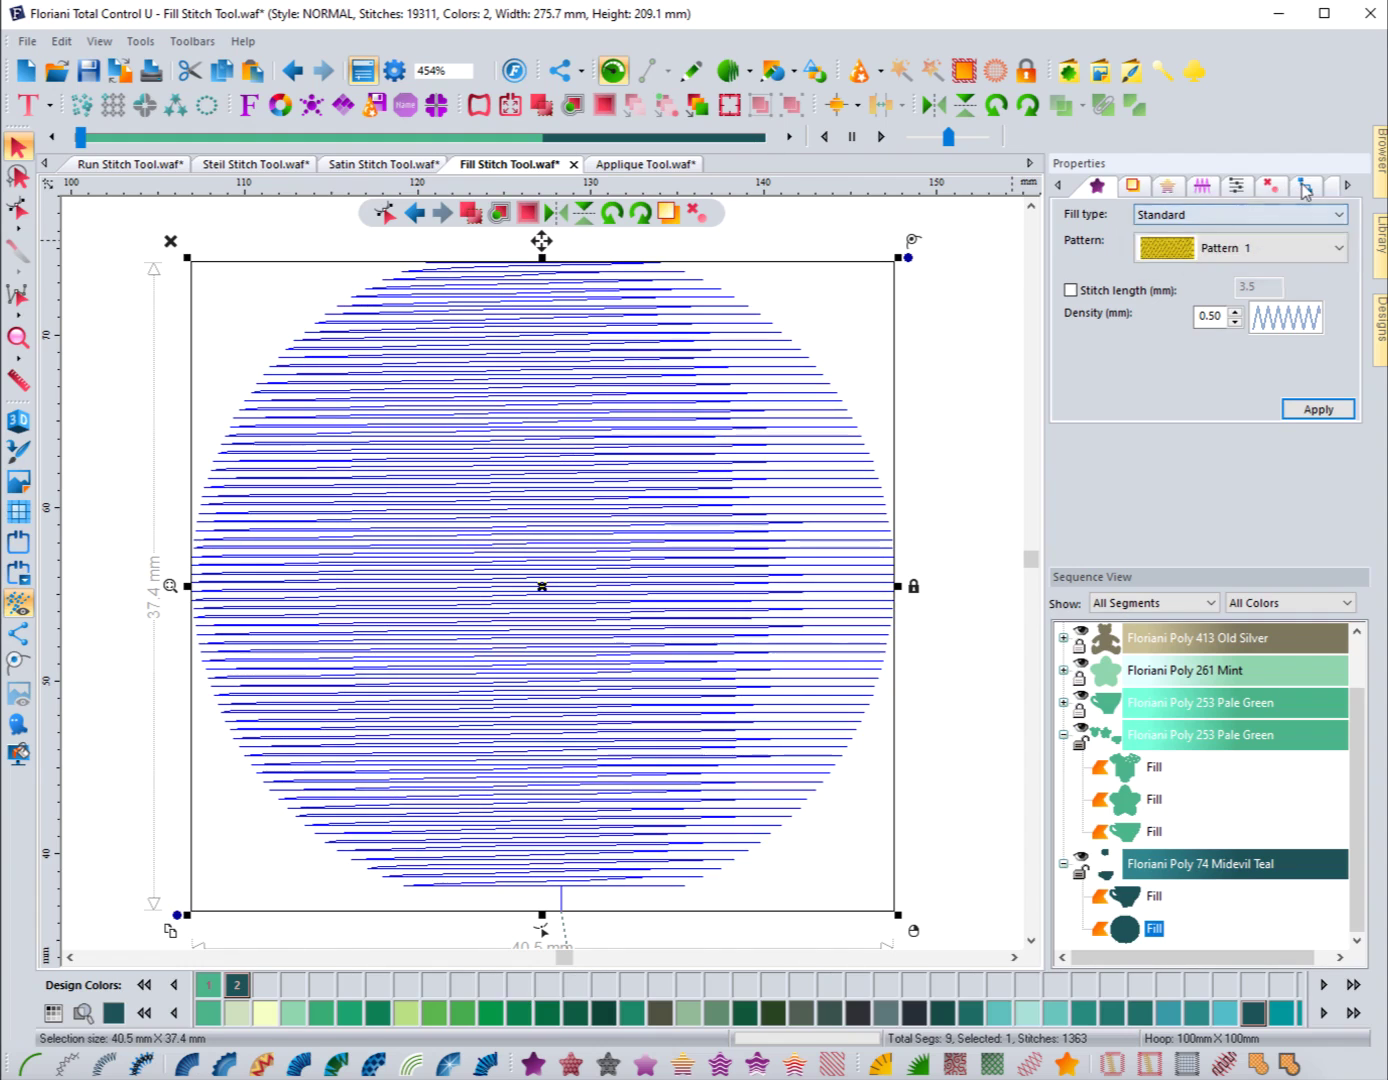
left_click(1305, 187)
left_click(1230, 225)
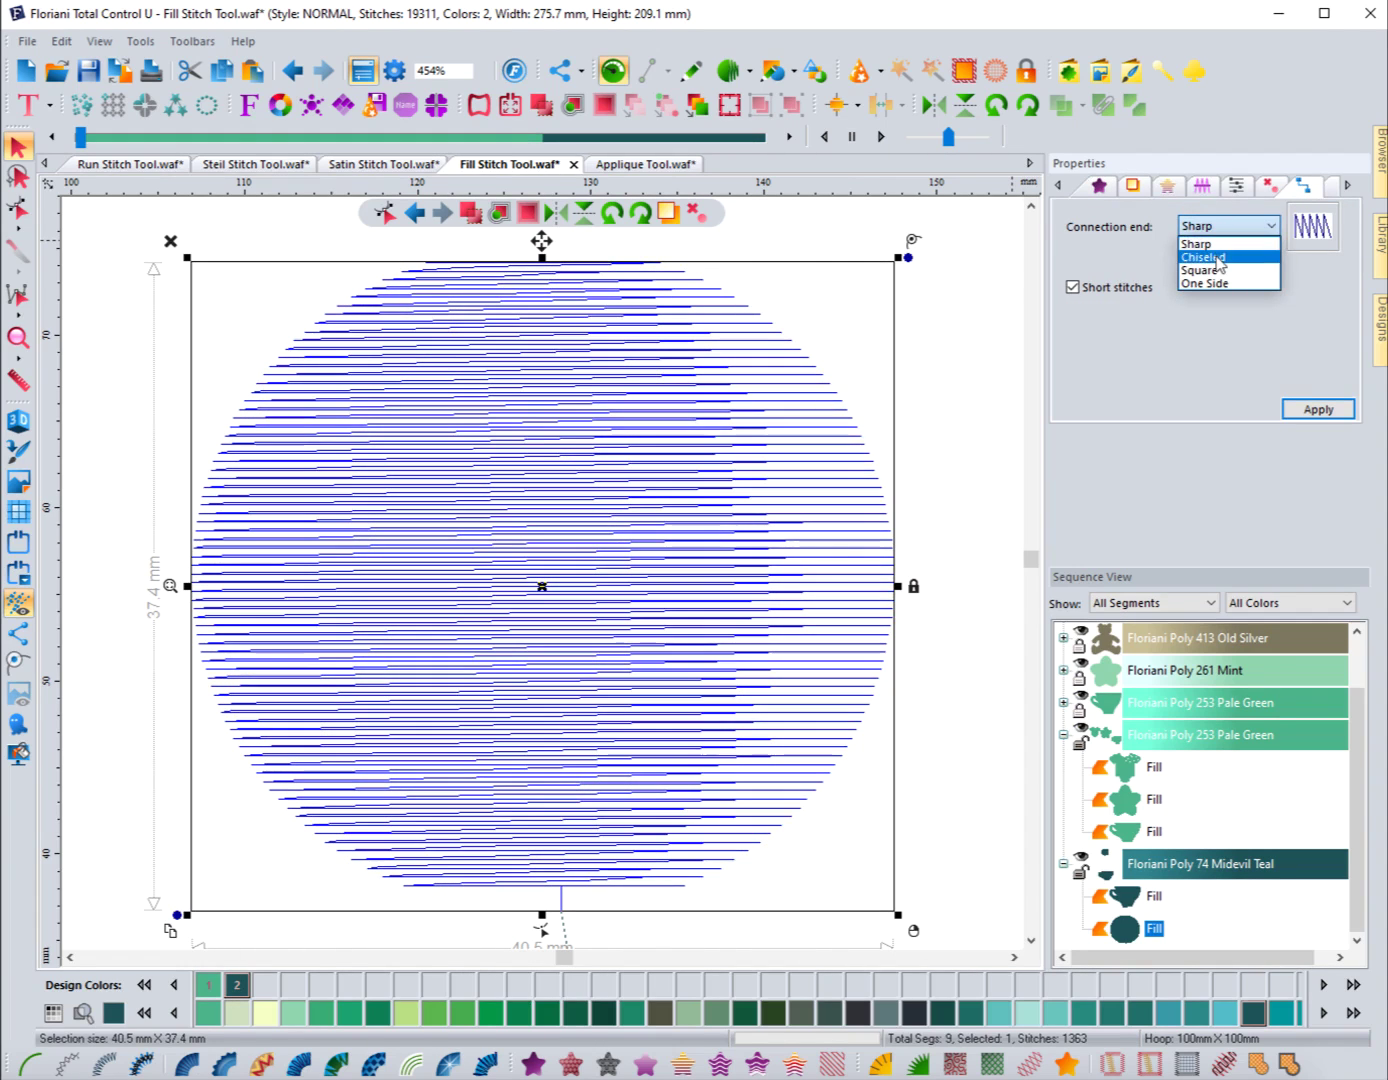
left_click(1218, 257)
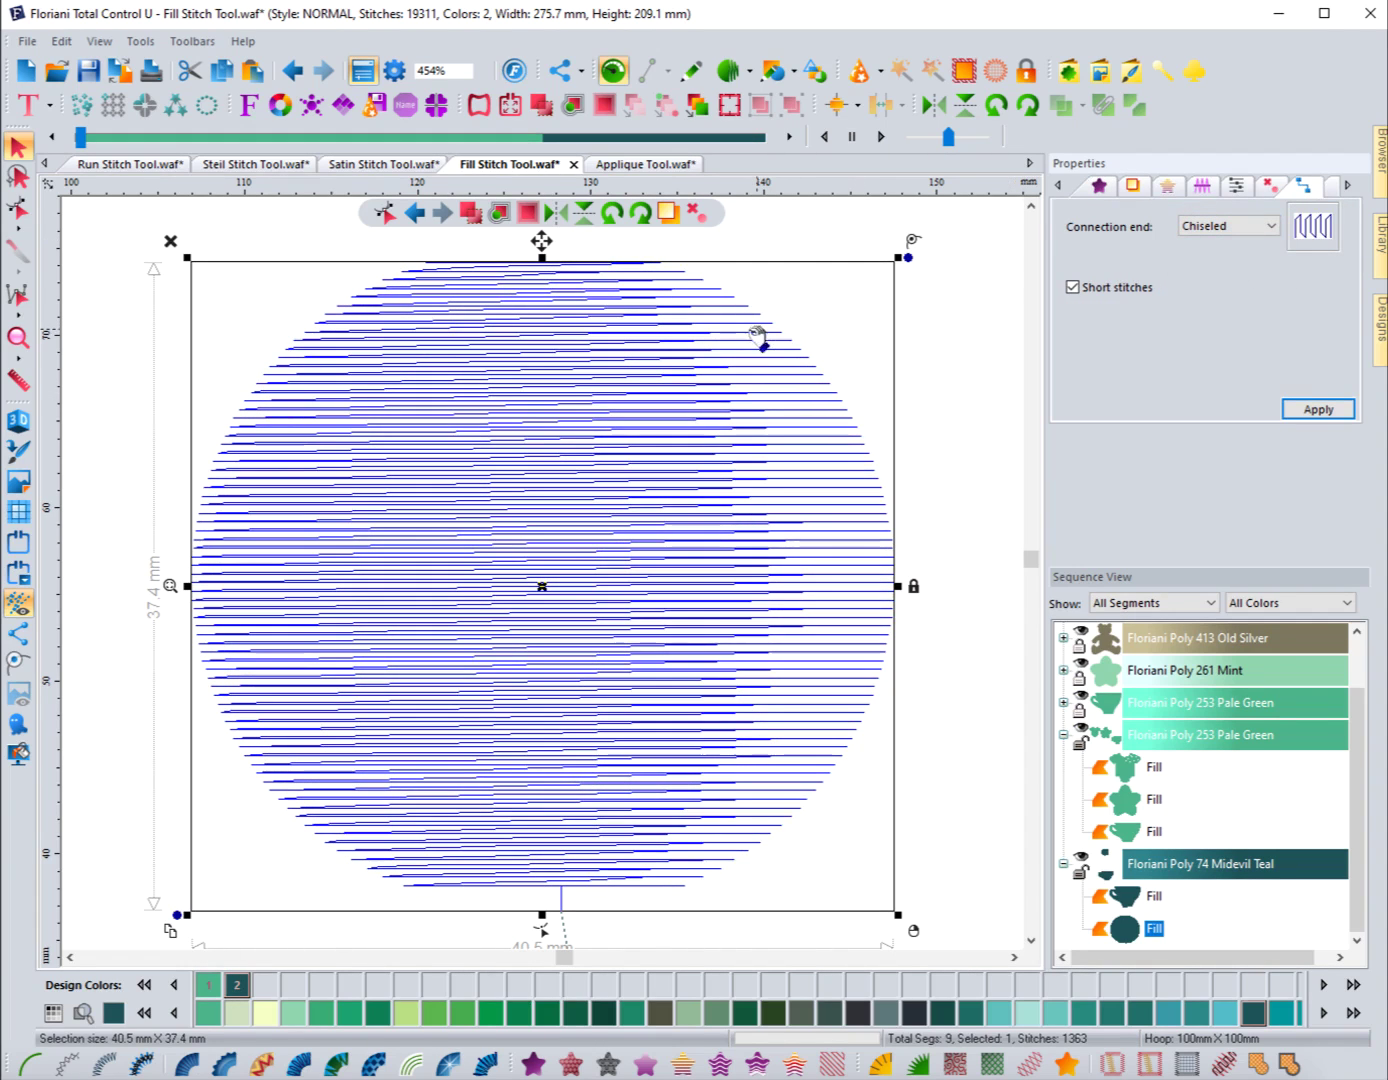
left_click(1320, 408)
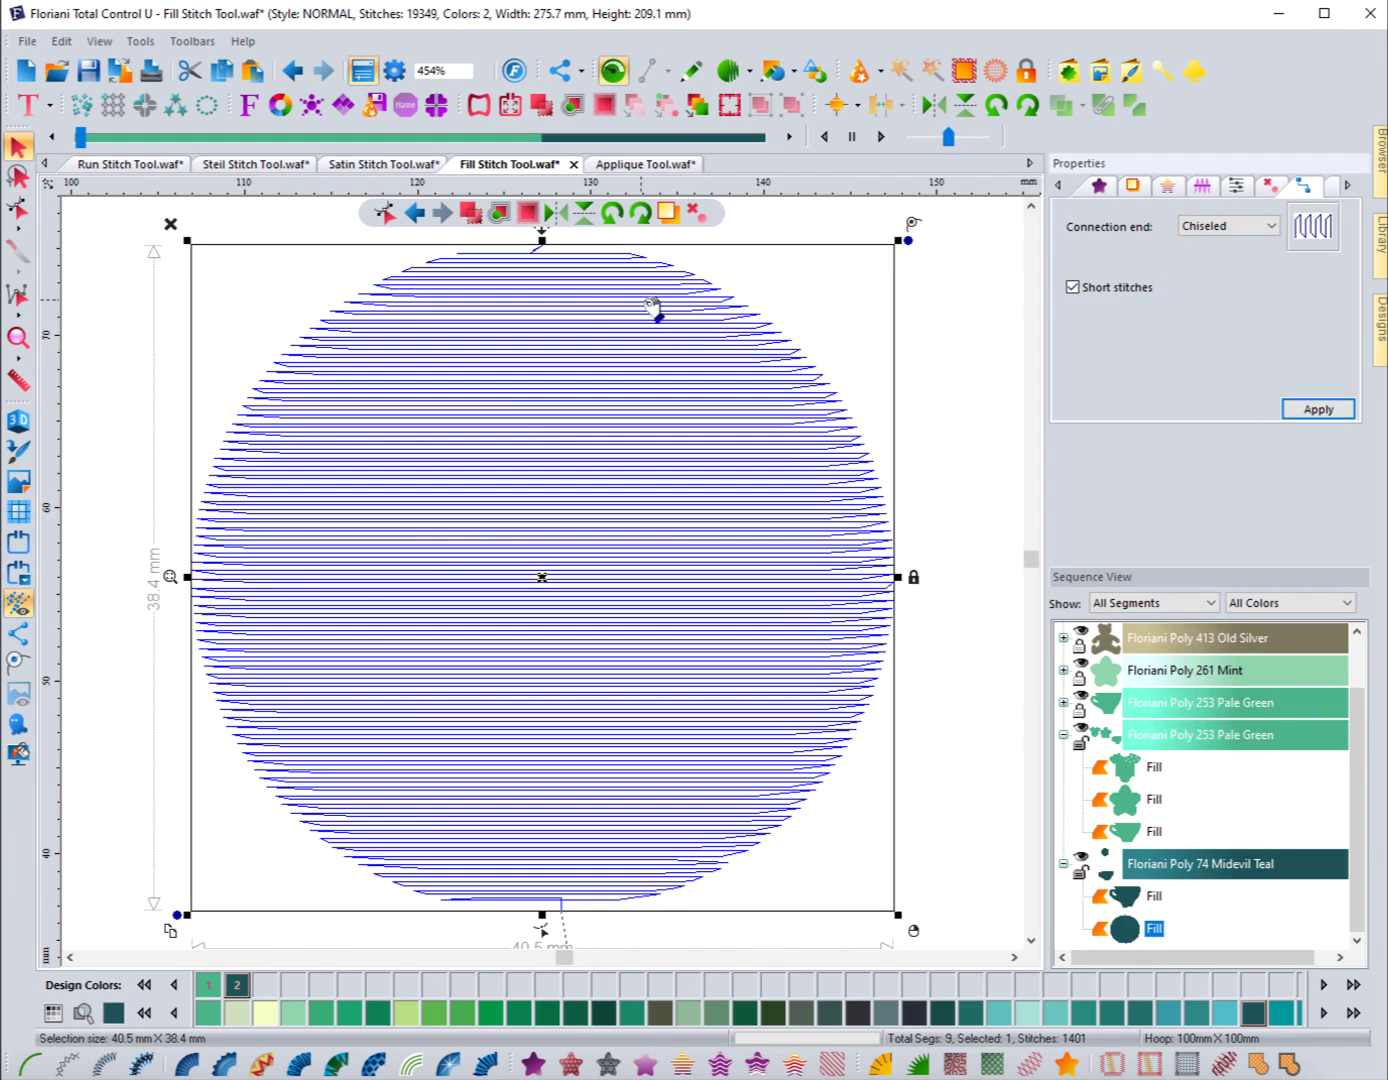
Apply the Square connection end to the circle.
left_click(1251, 228)
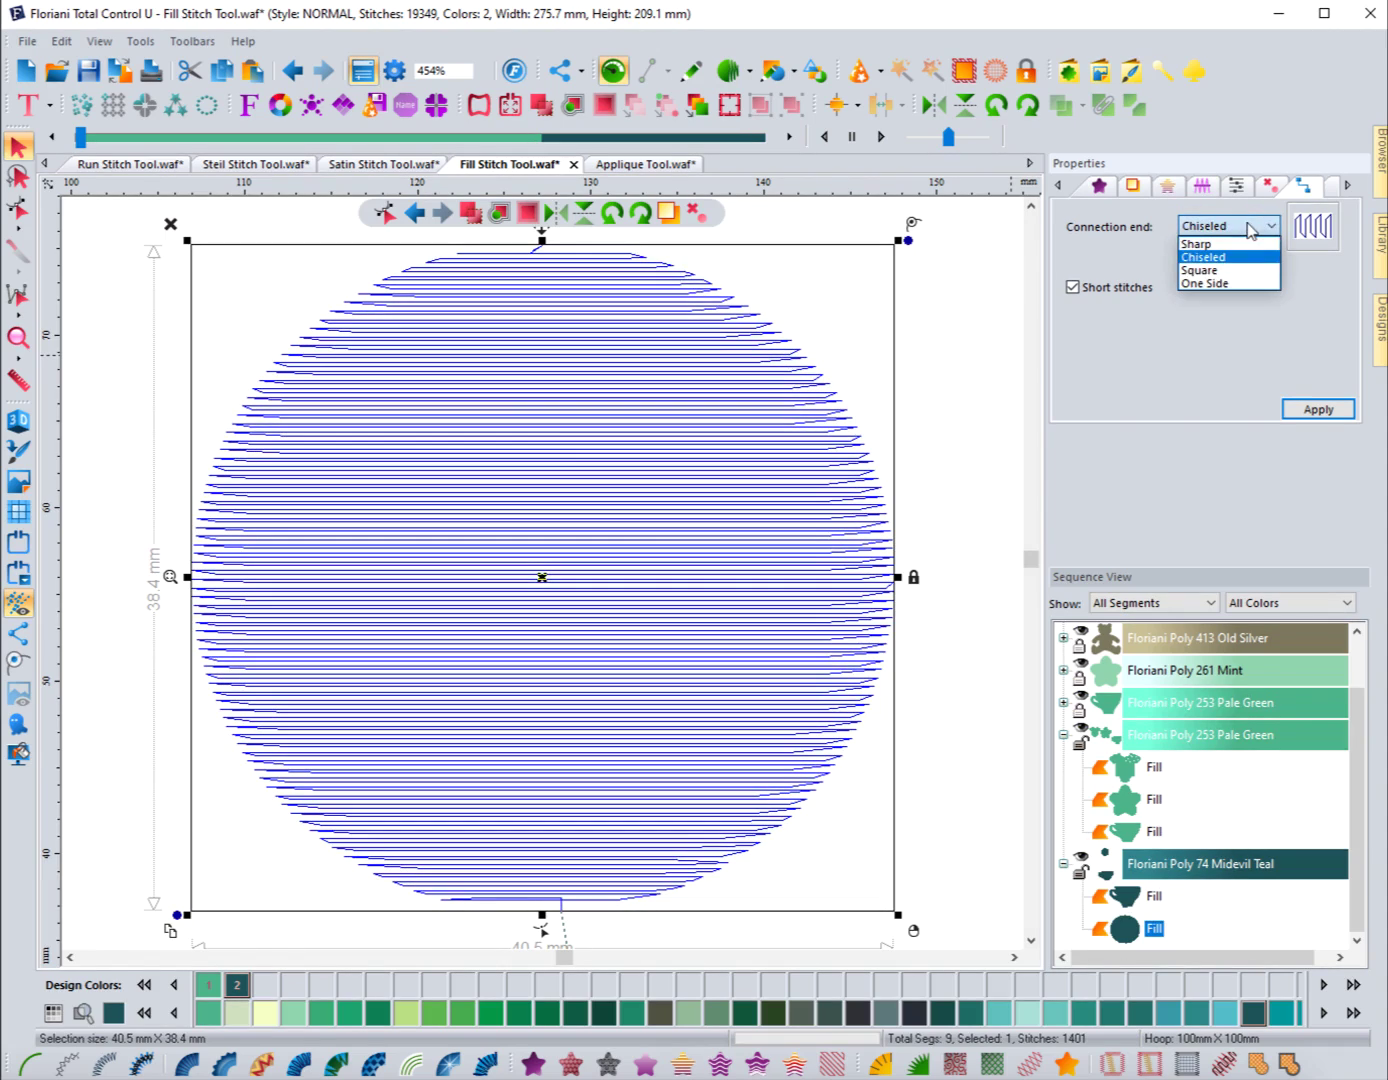
left_click(1227, 272)
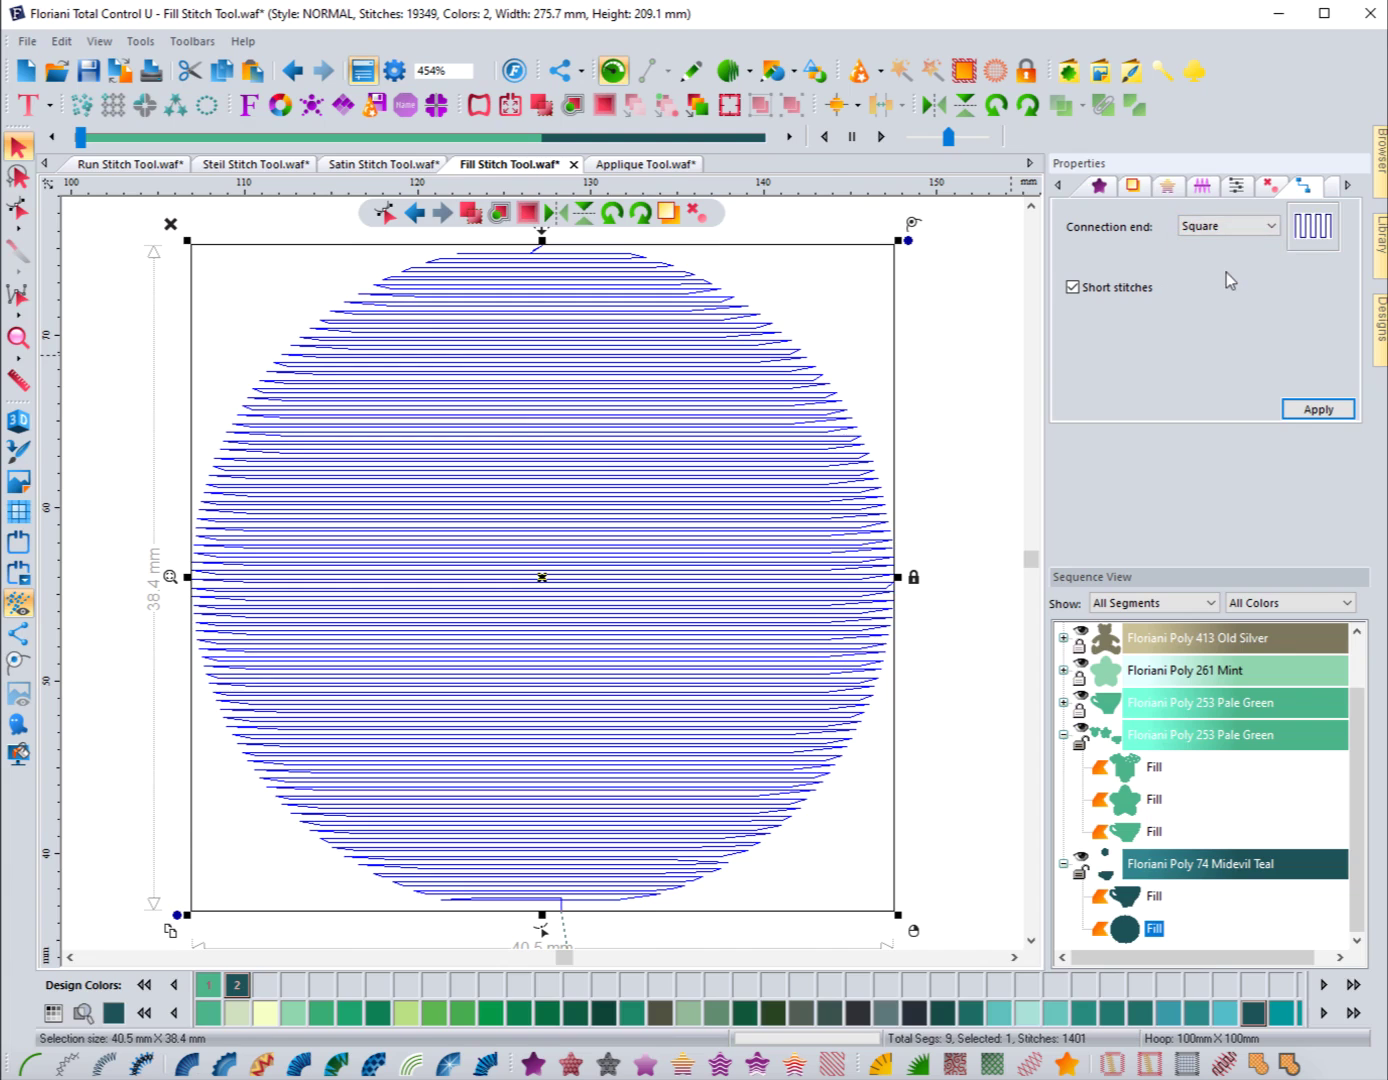
left_click(1320, 409)
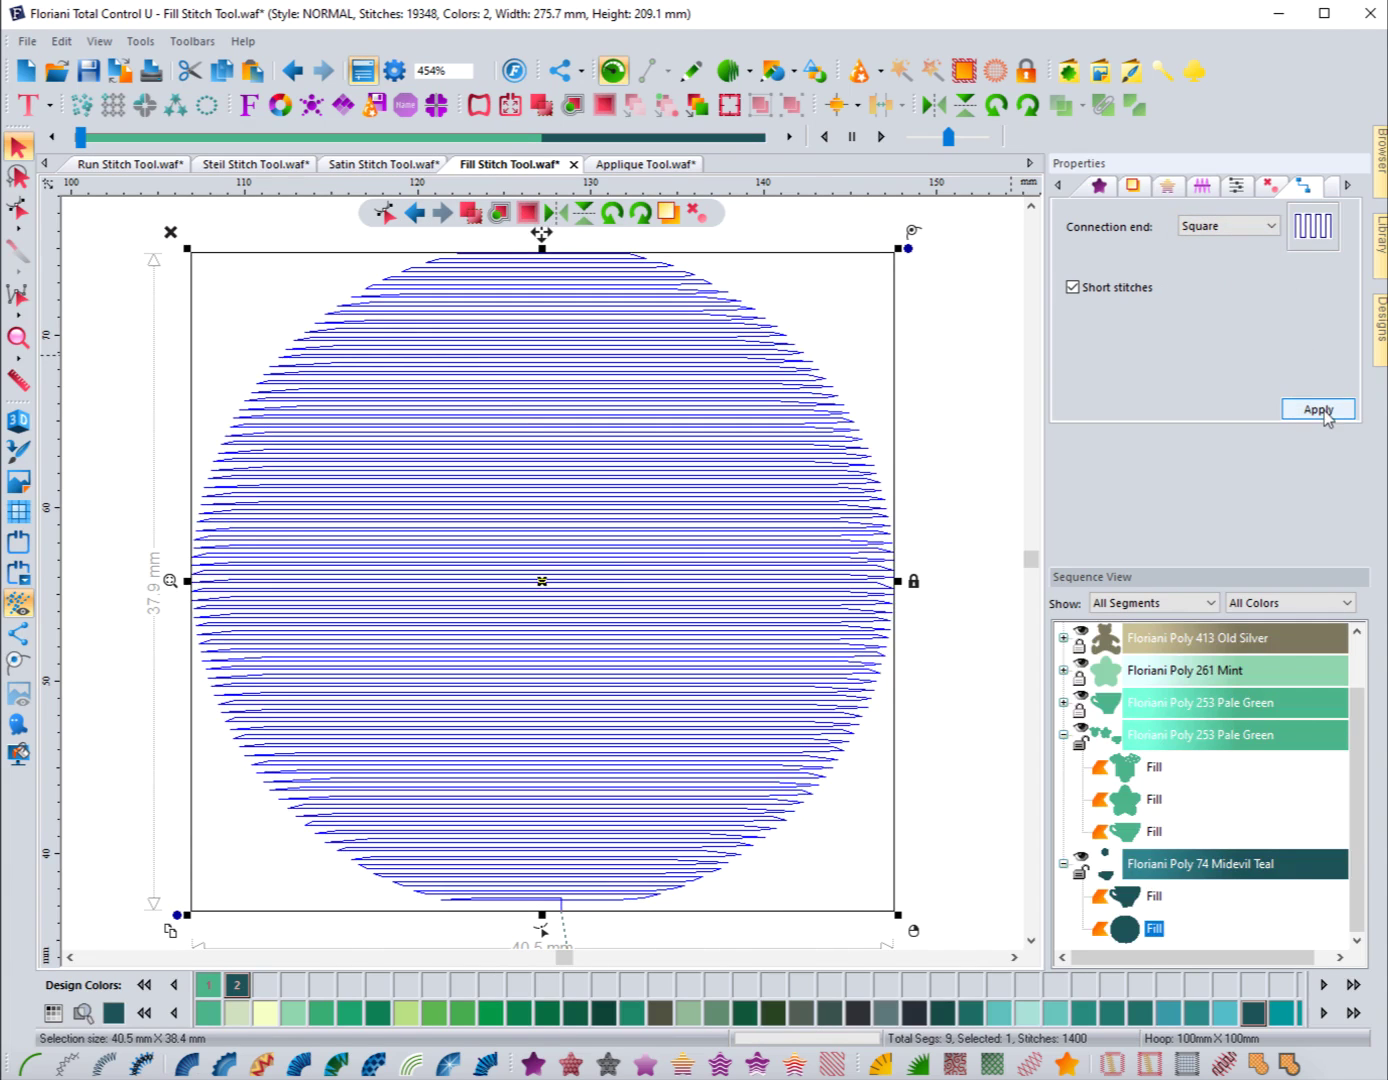
Set the circle's fill density to 2 mm so the square stitch ends can be seen.
left_click(1099, 187)
double_click(1209, 316)
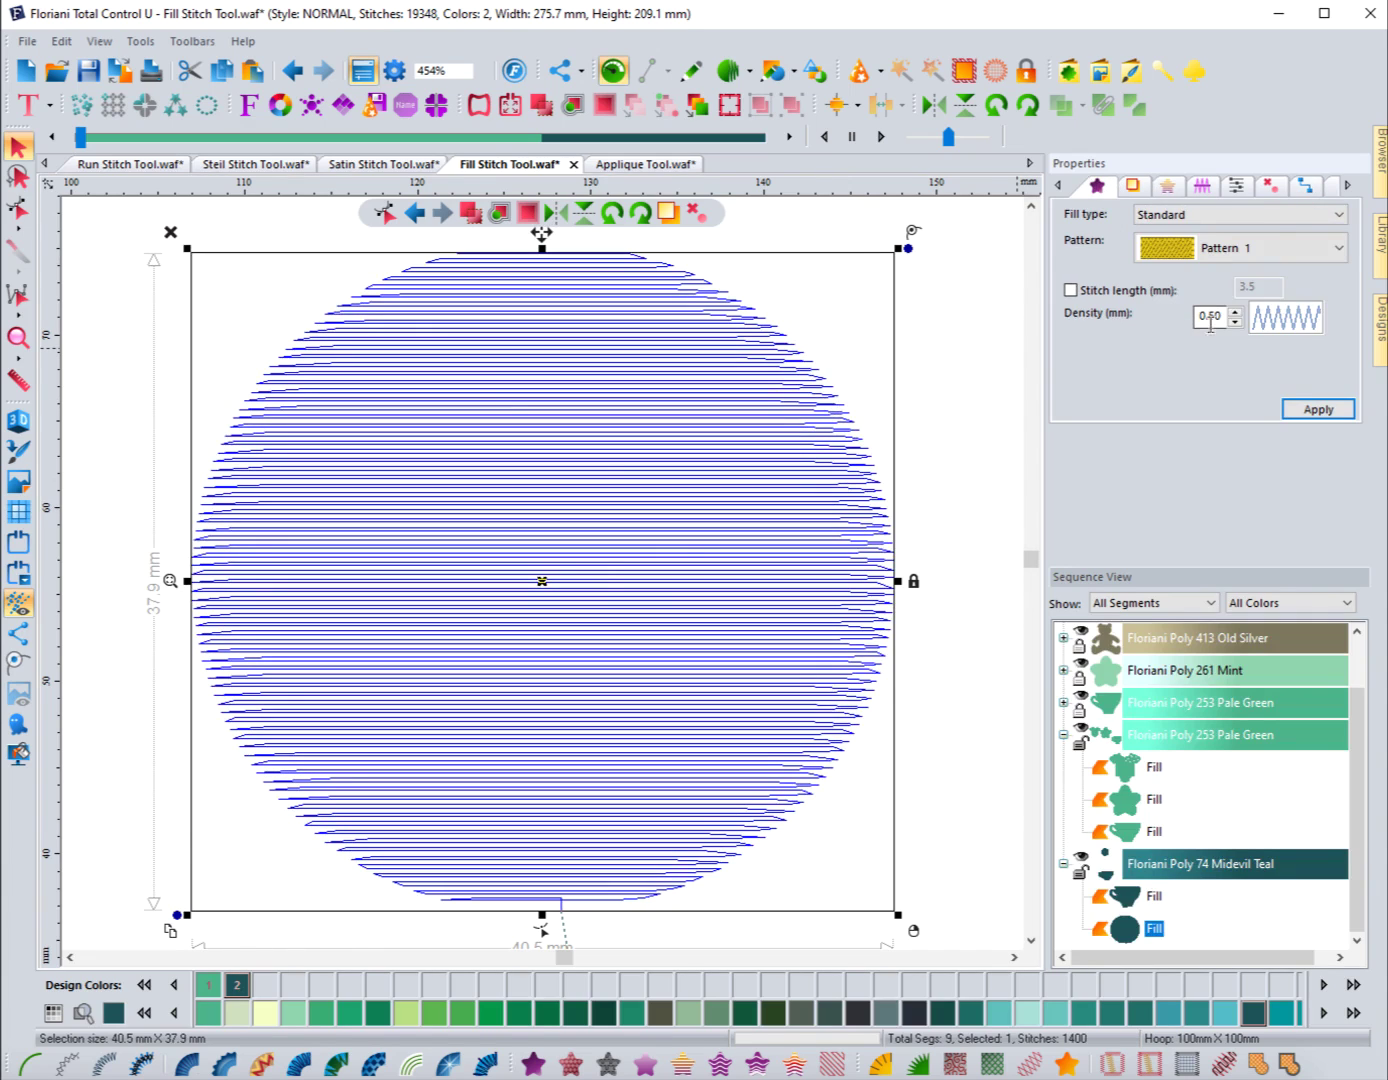
type("2")
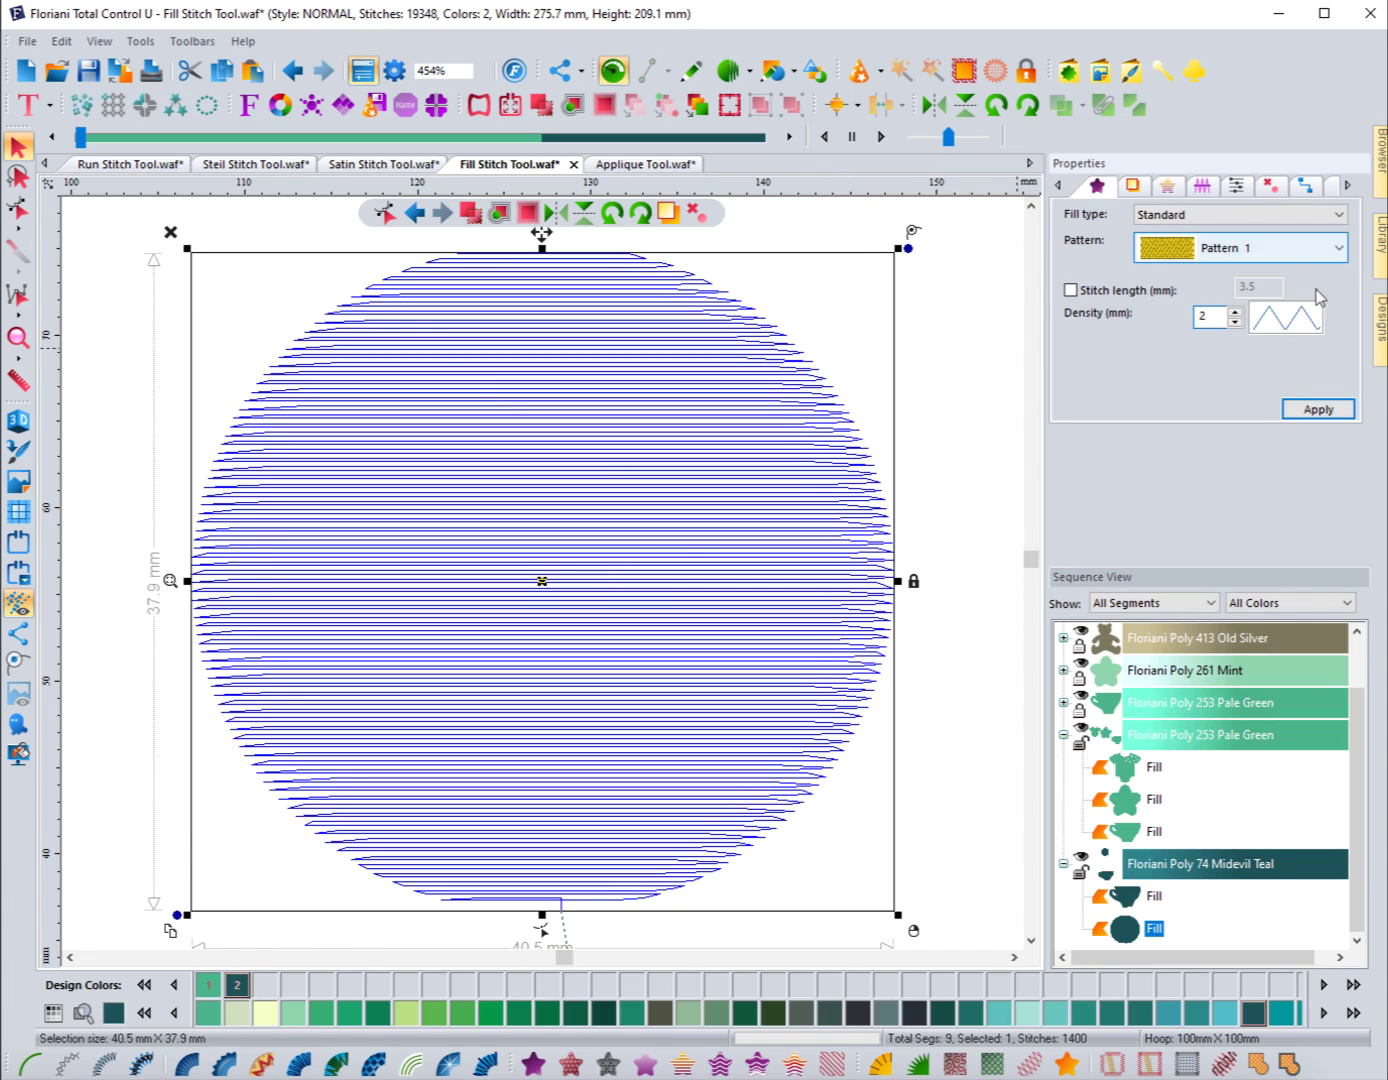
left_click(1325, 409)
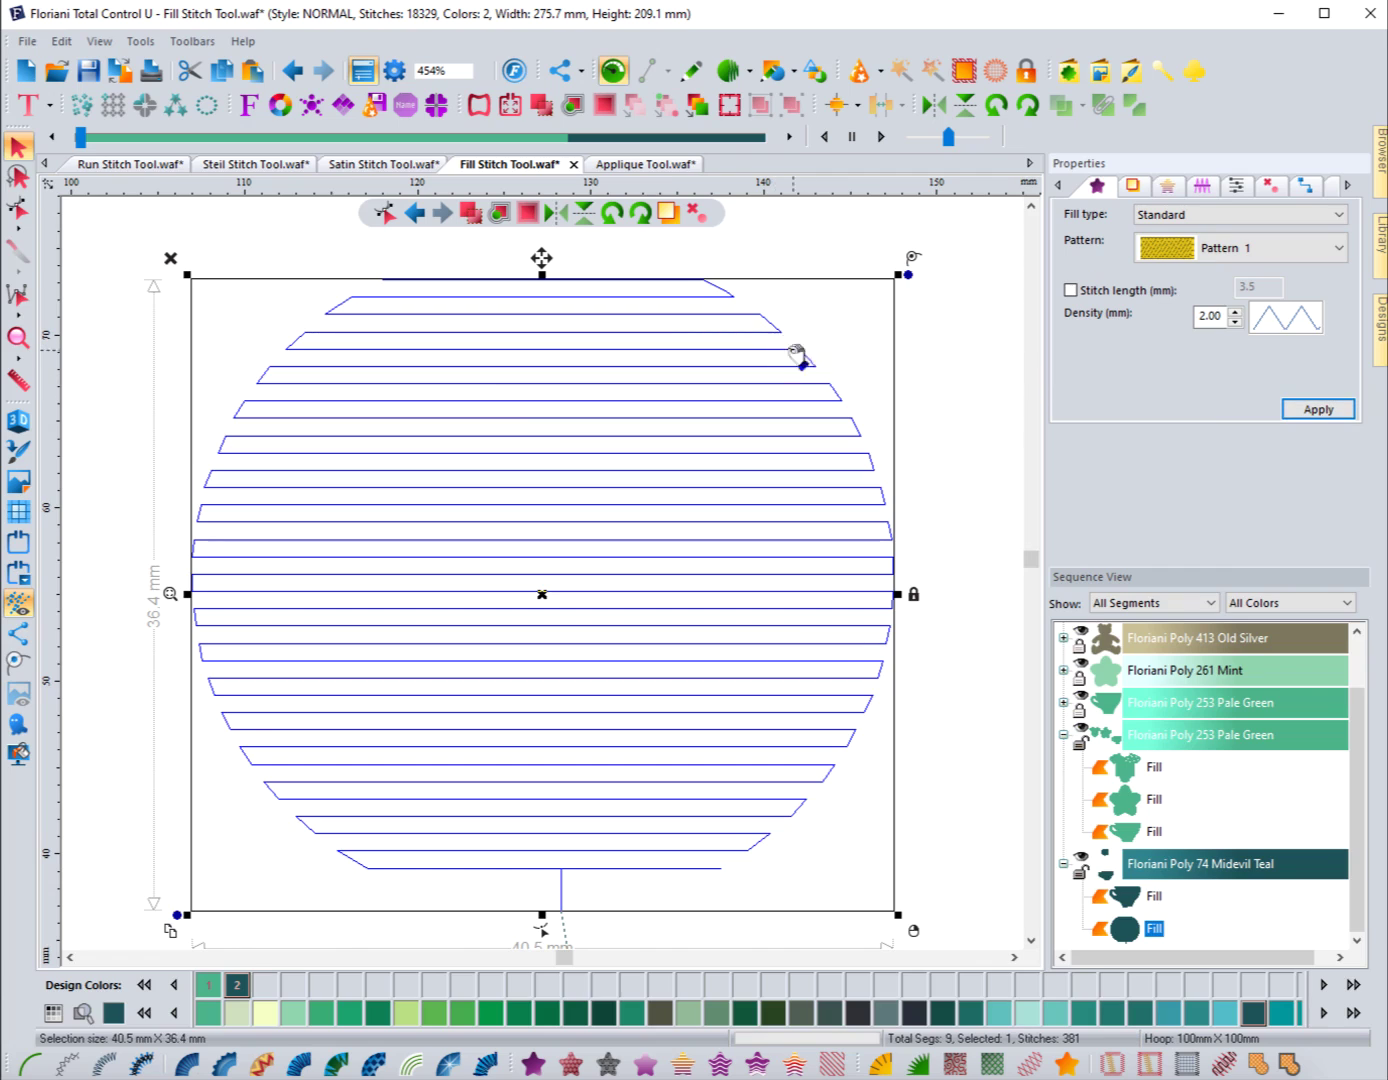
Set the circle's fill density to 1 mm.
double_click(1211, 316)
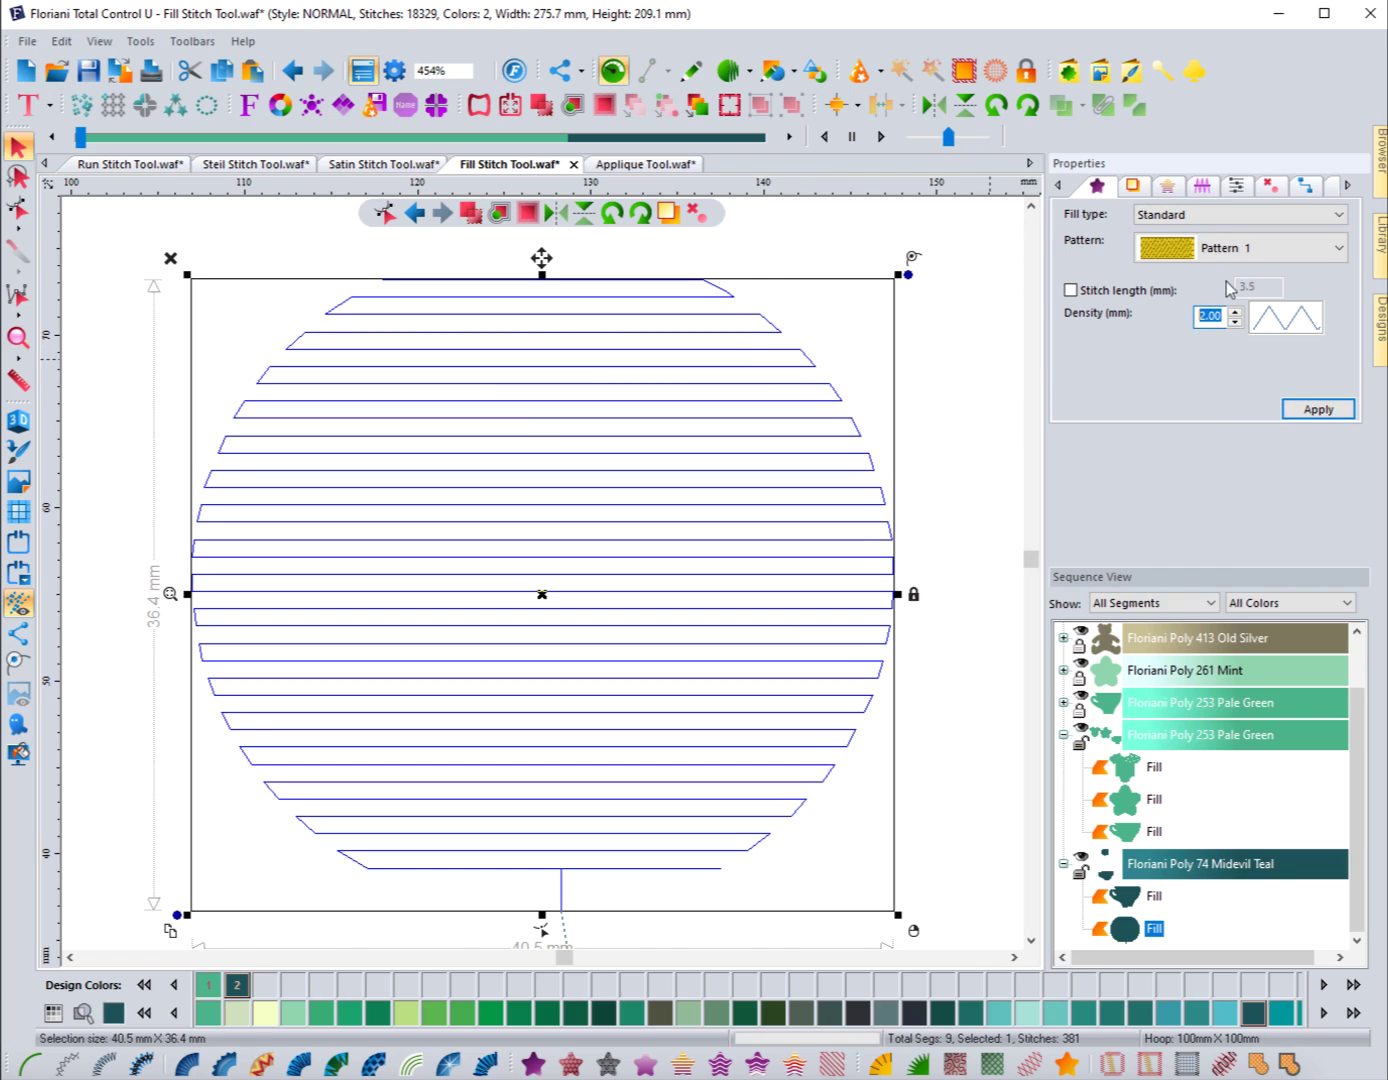
type("1")
left_click(1346, 415)
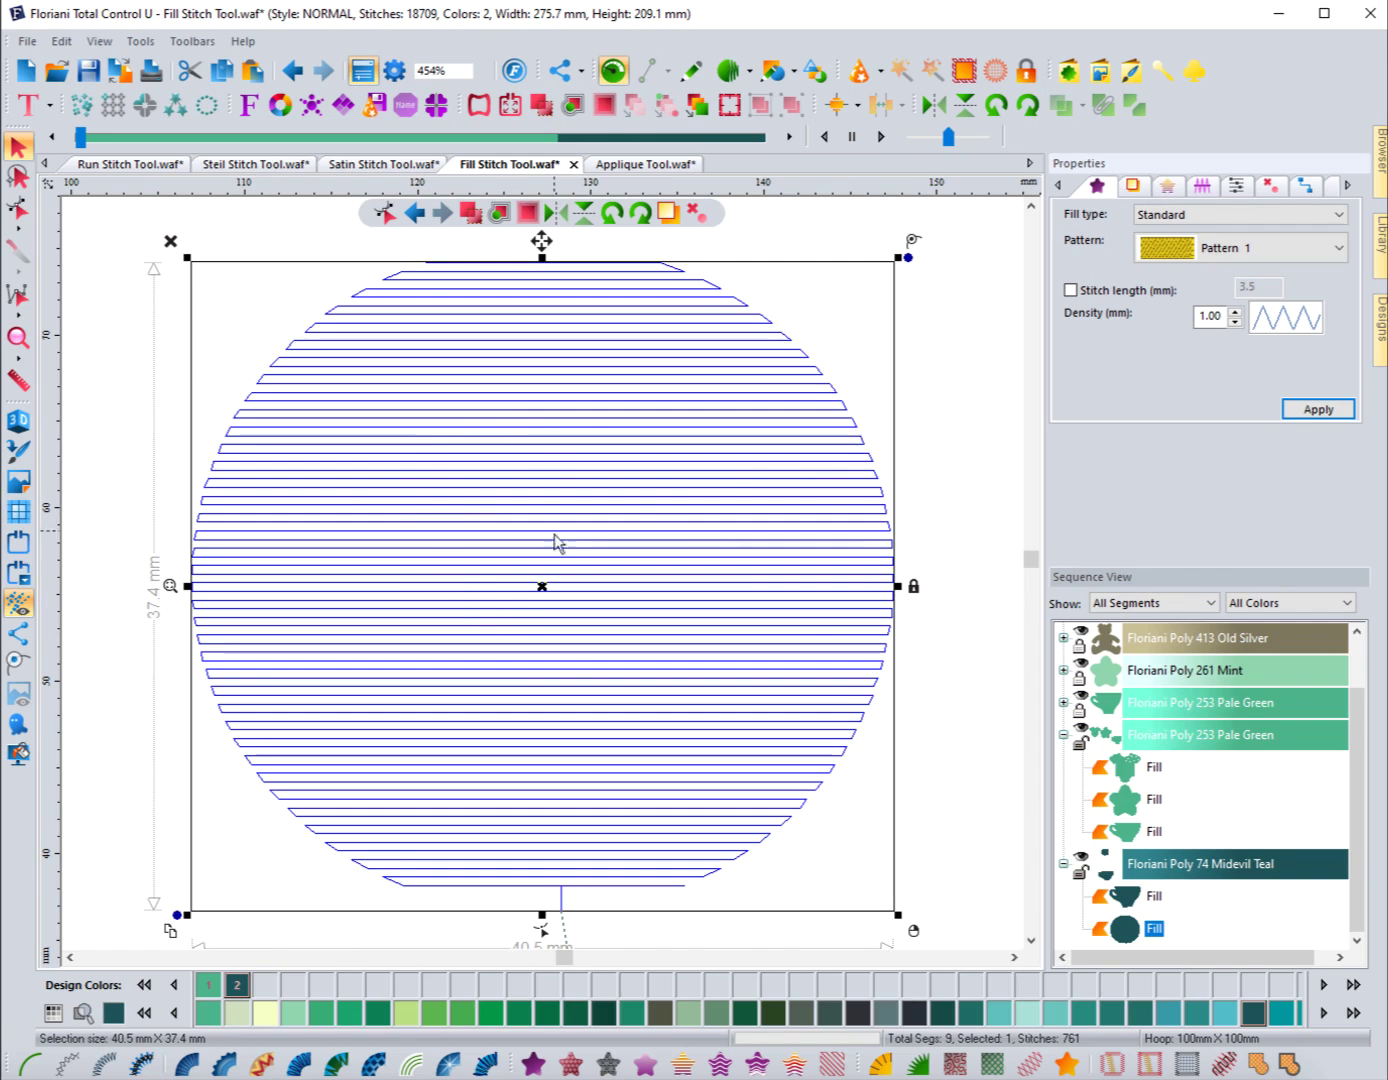
Return the circle's fill density to 2 mm.
double_click(1225, 314)
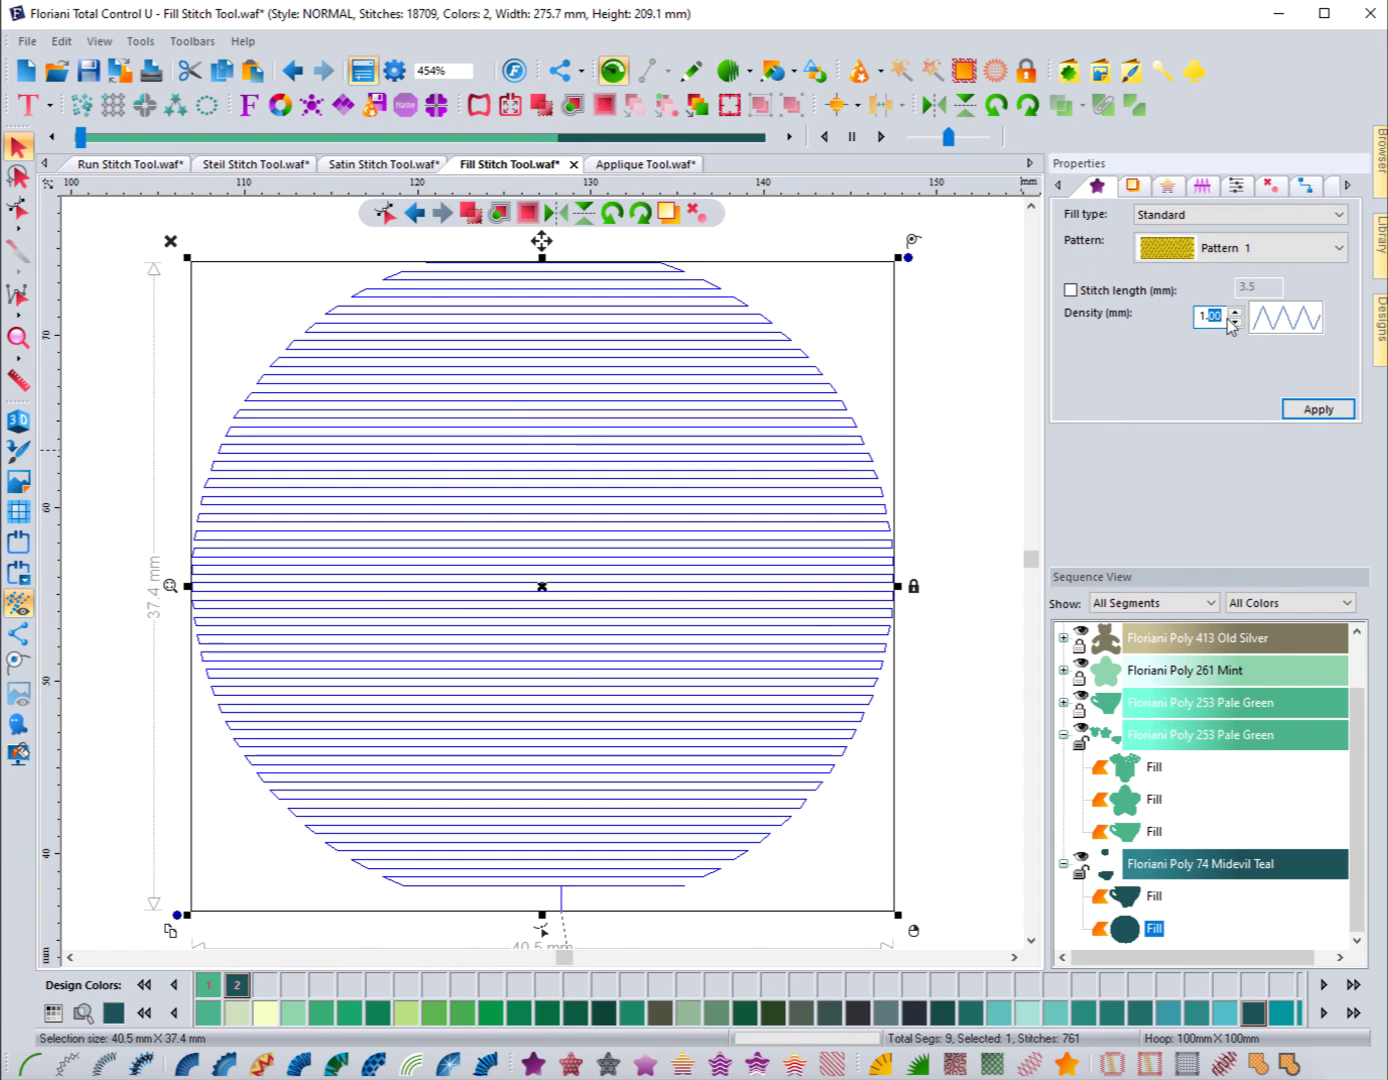
left_click_drag(1232, 327, 1170, 327)
type("2")
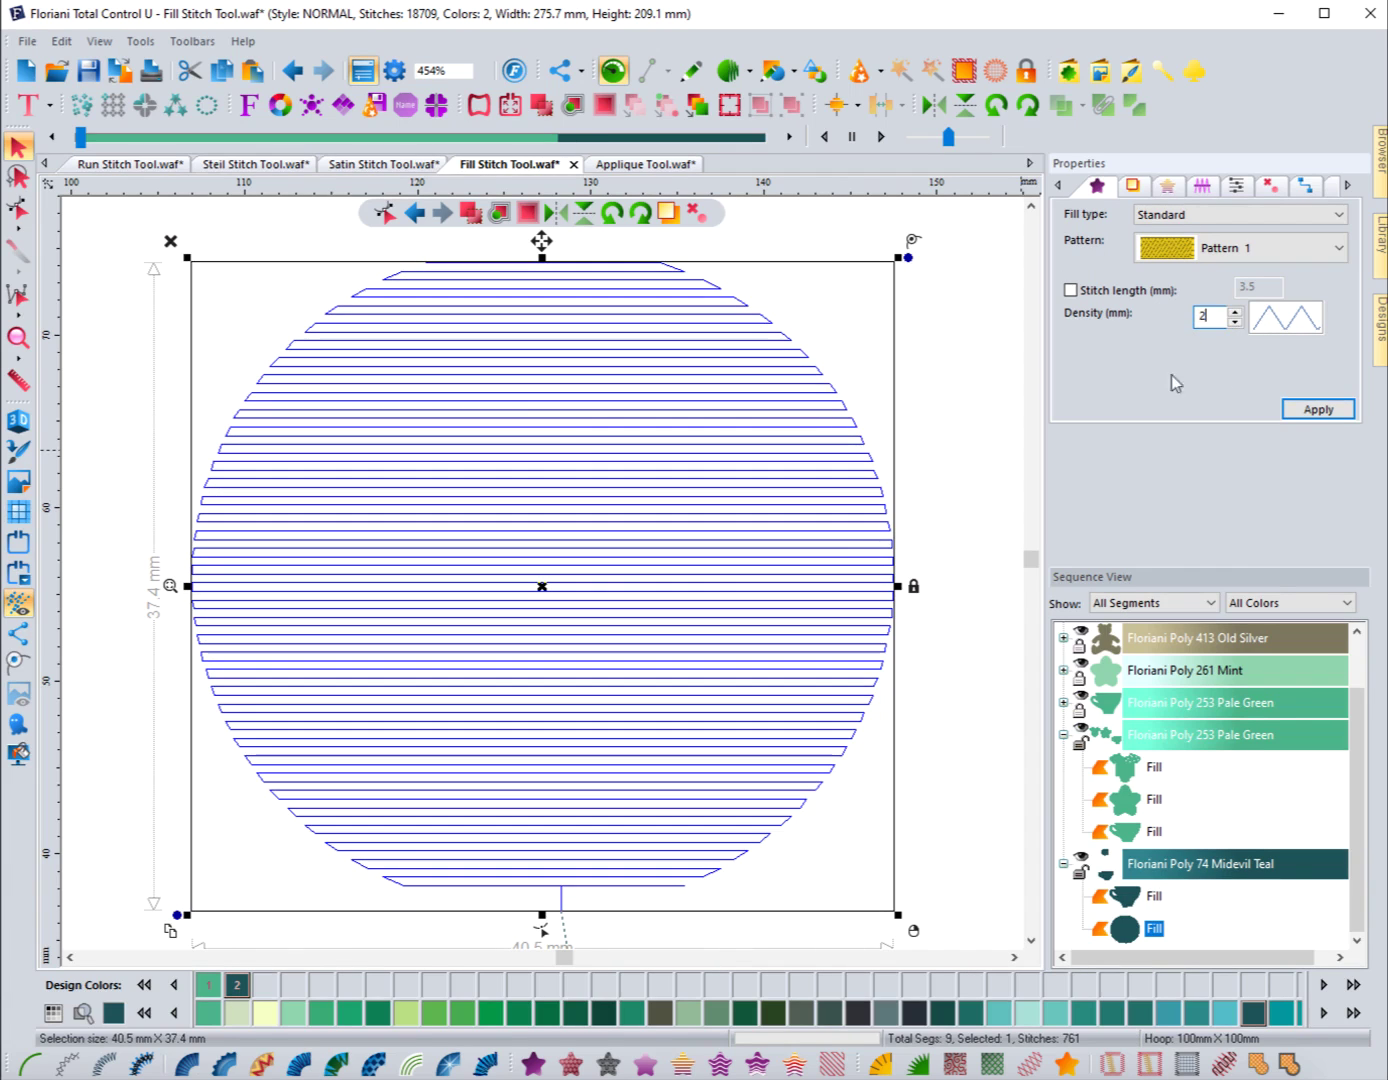
left_click(1305, 409)
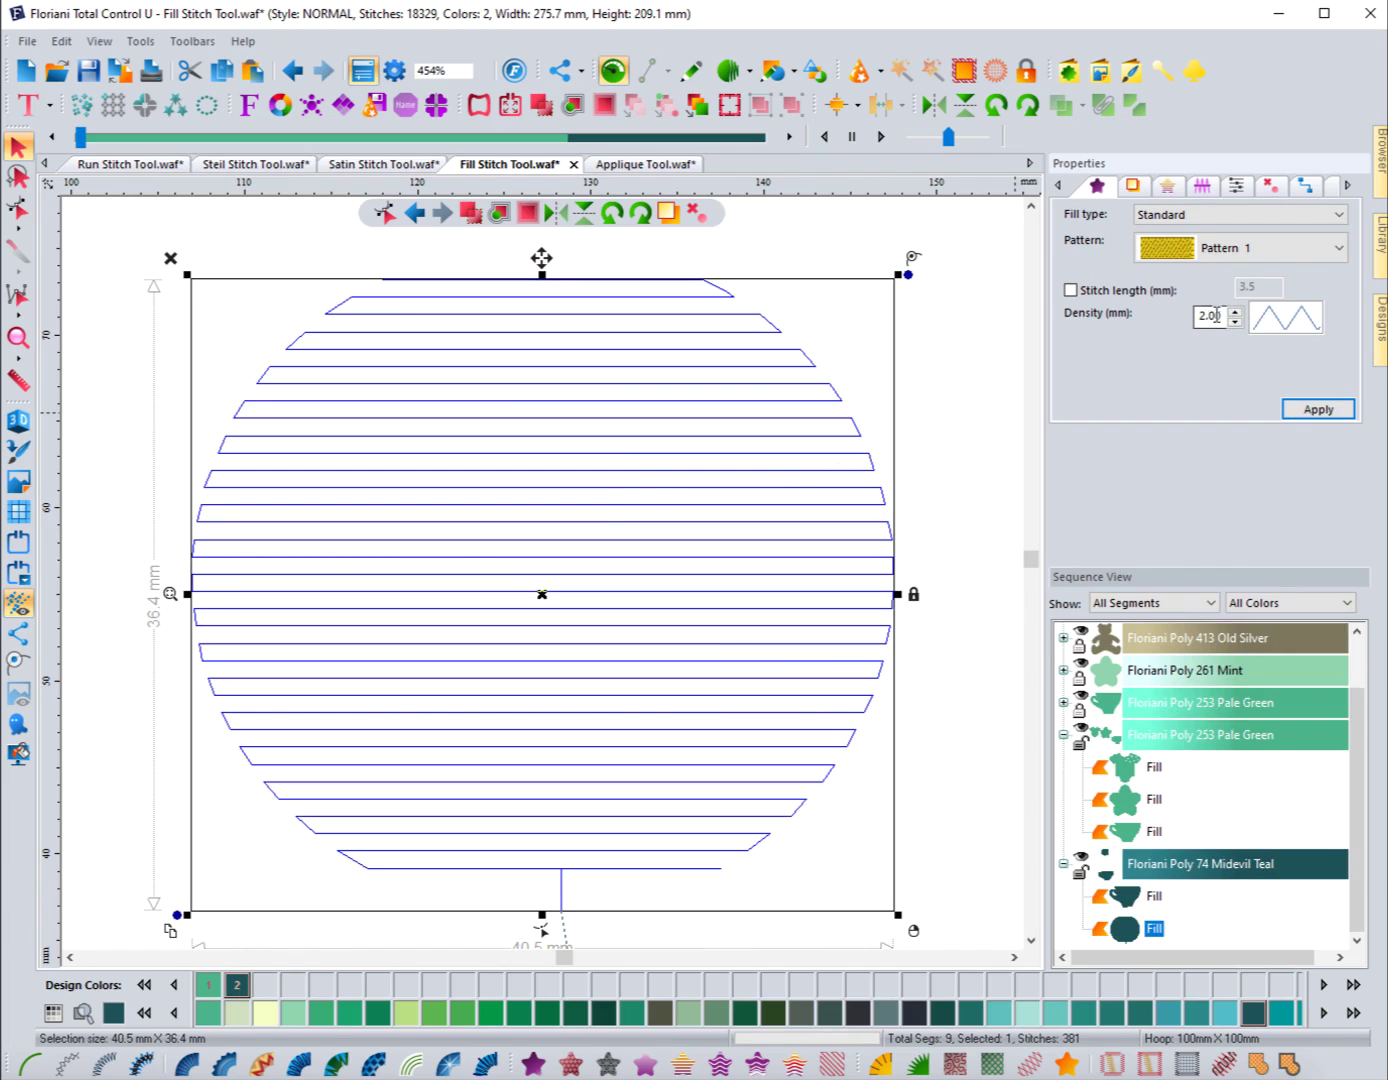
Apply the One Side connection end to the circle and deselect it to inspect the stitch lines.
left_click(1304, 186)
left_click(1257, 225)
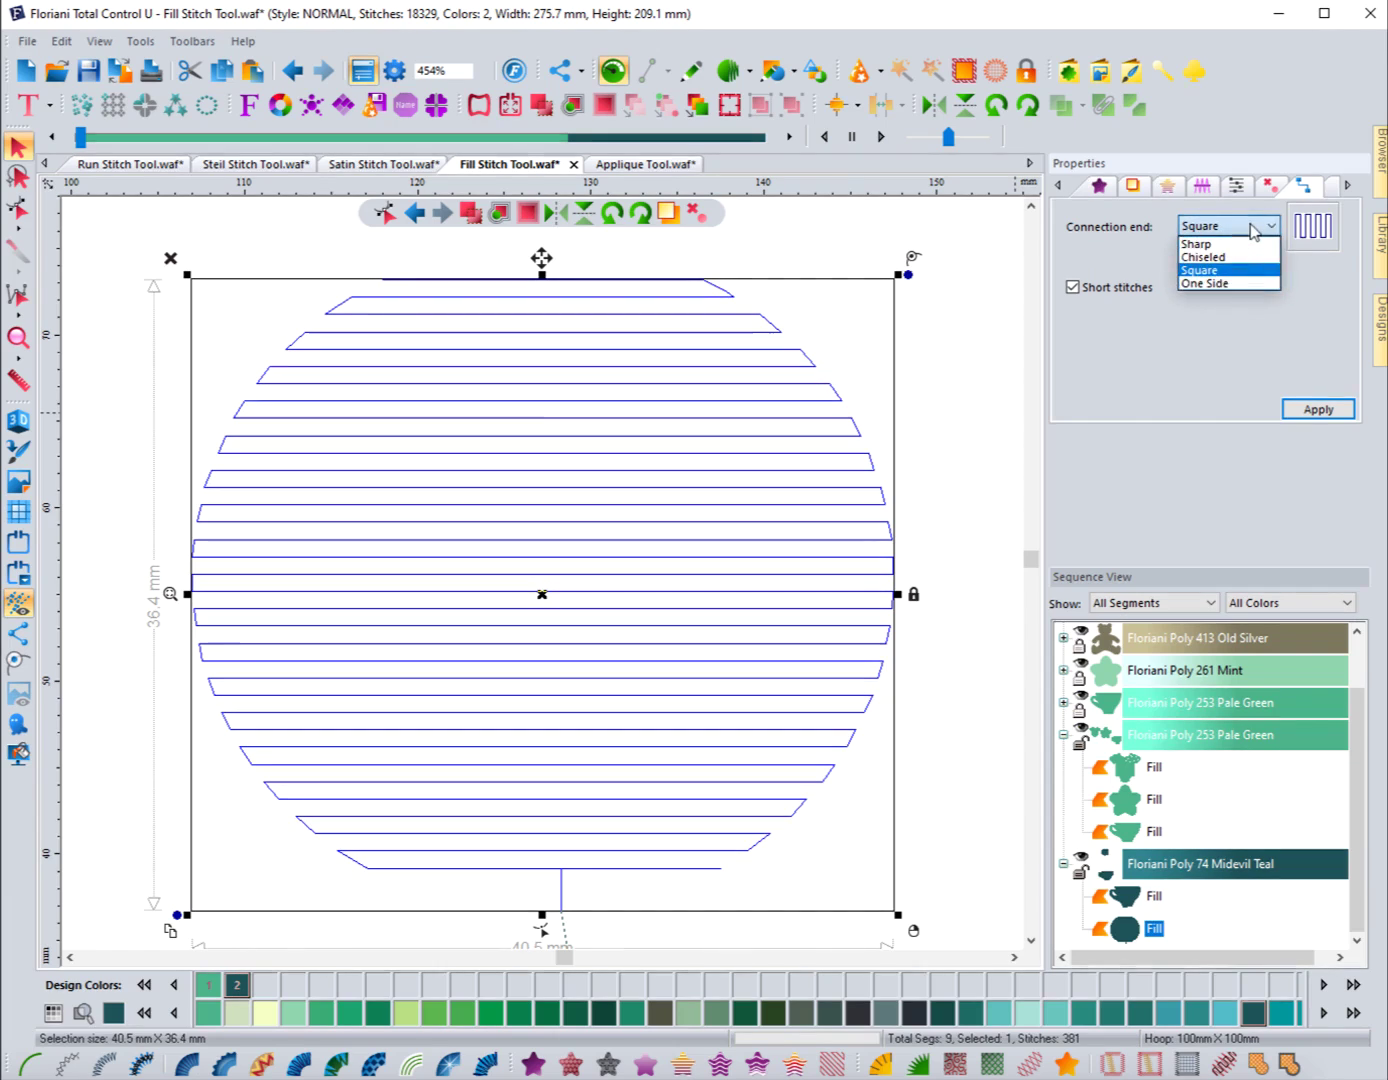
left_click(1228, 285)
left_click(1302, 410)
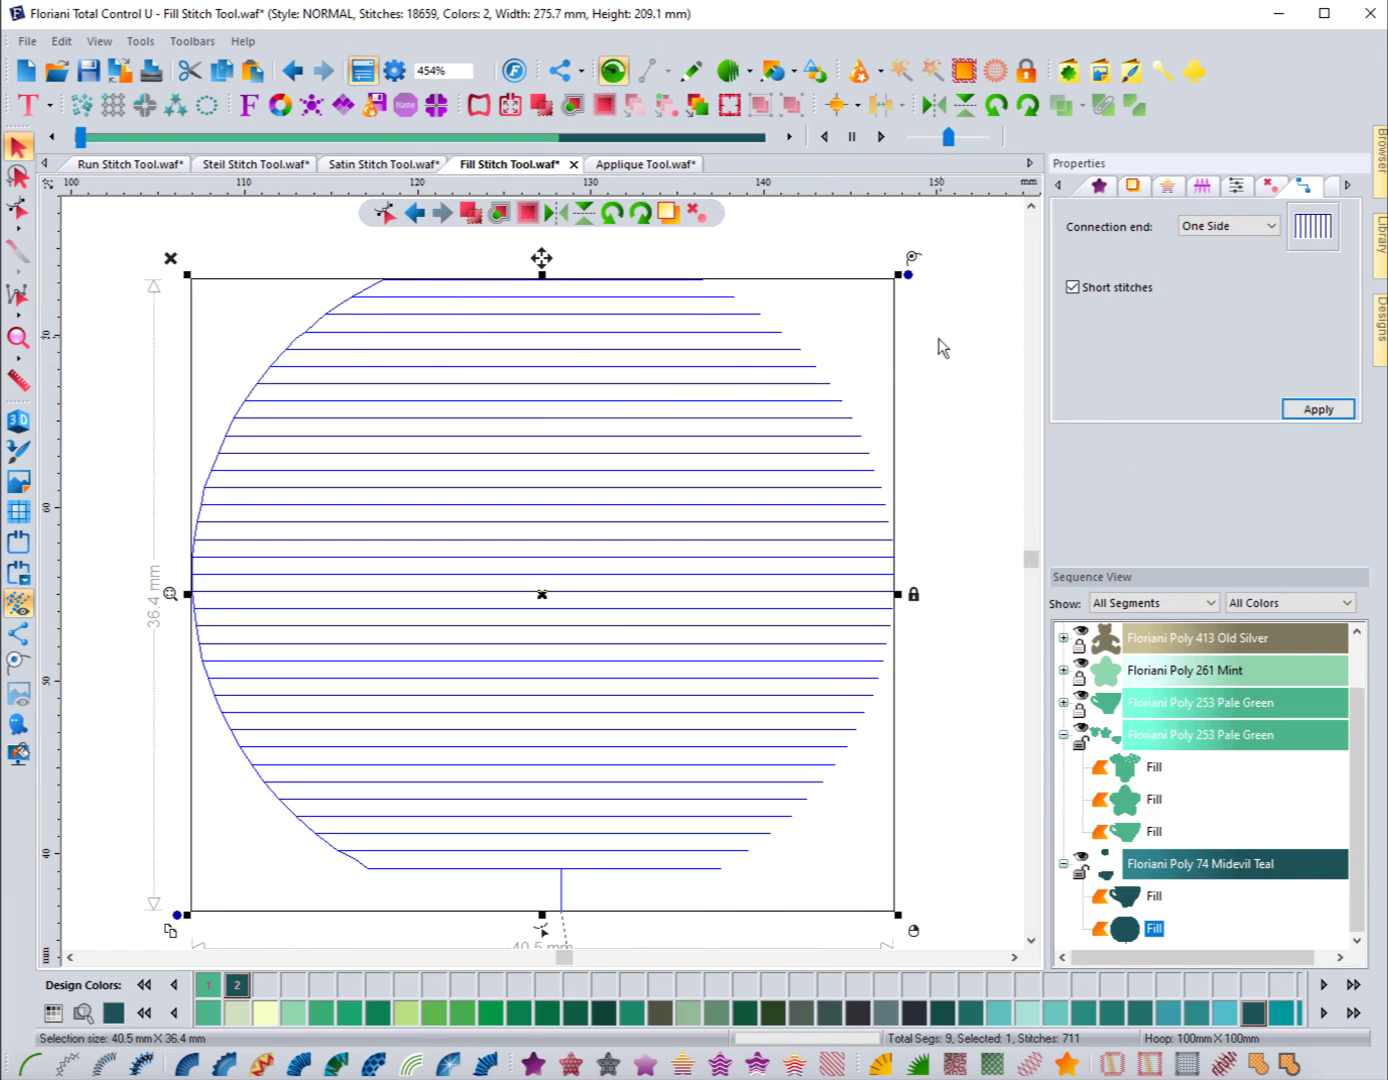
left_click(909, 367)
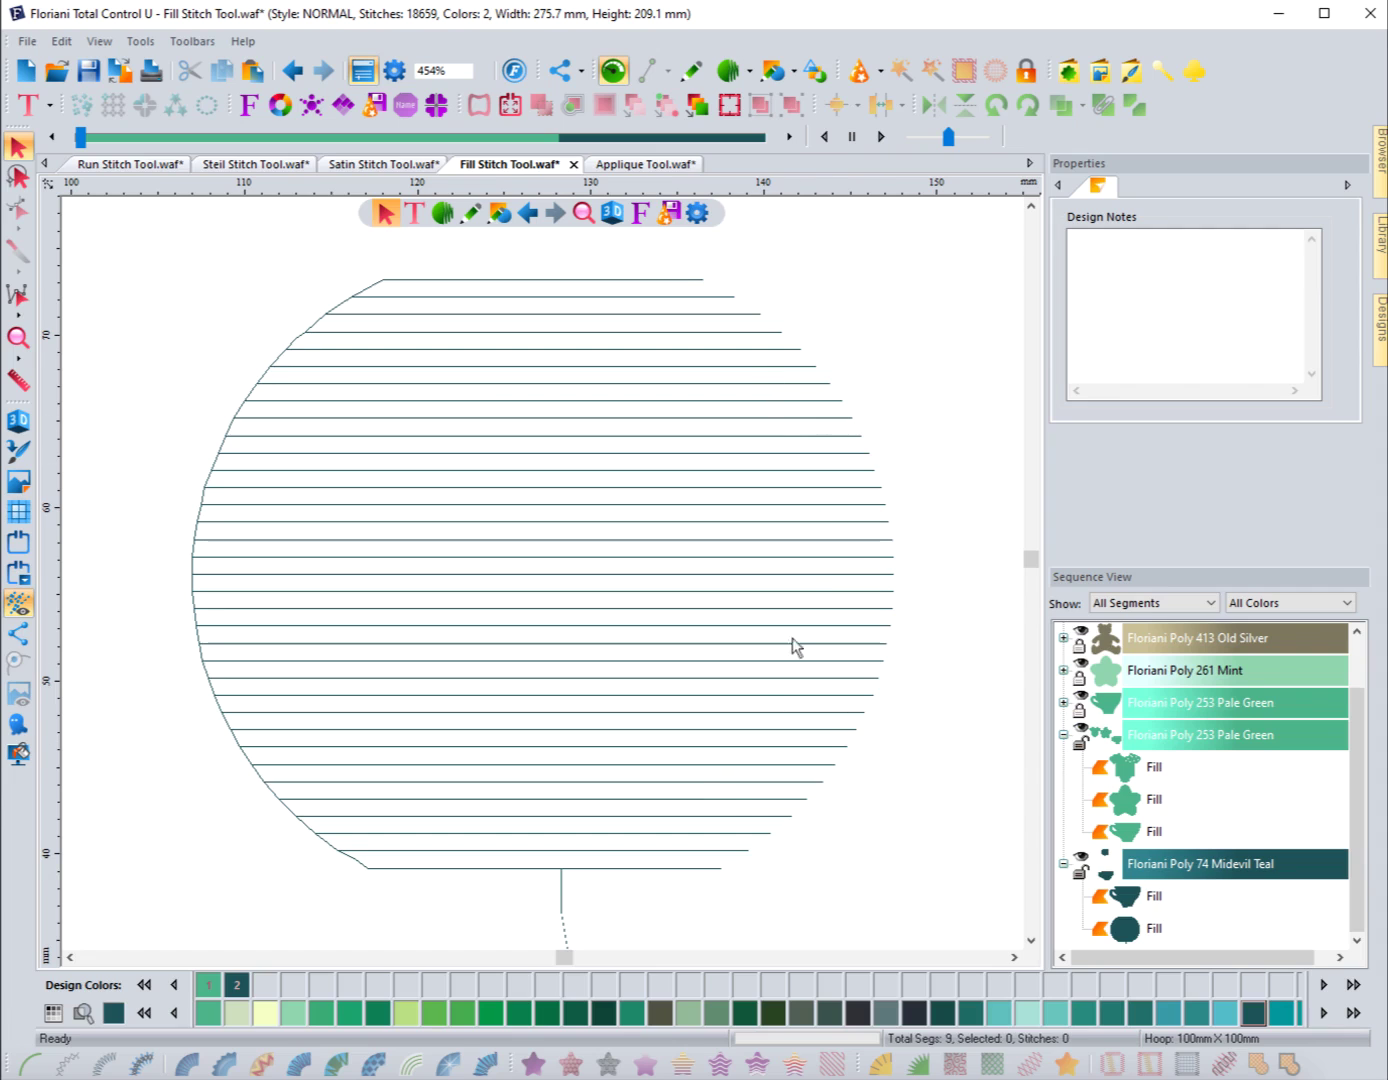
Reselect the circle and restore its connection end to Chiseled.
left_click(259, 386)
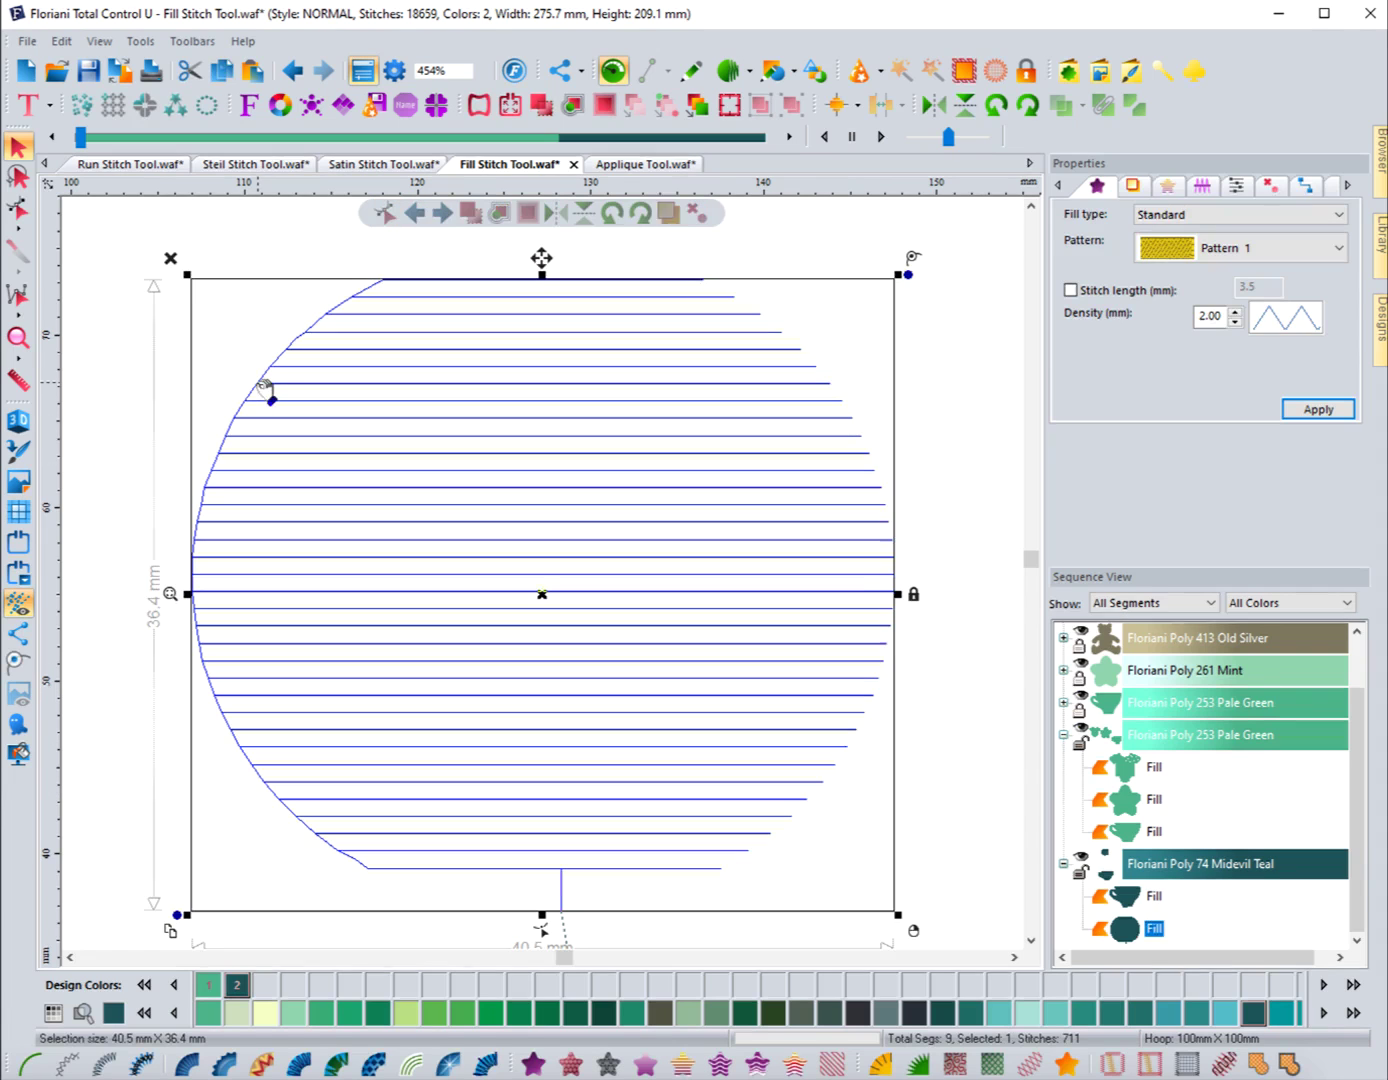
left_click(1310, 189)
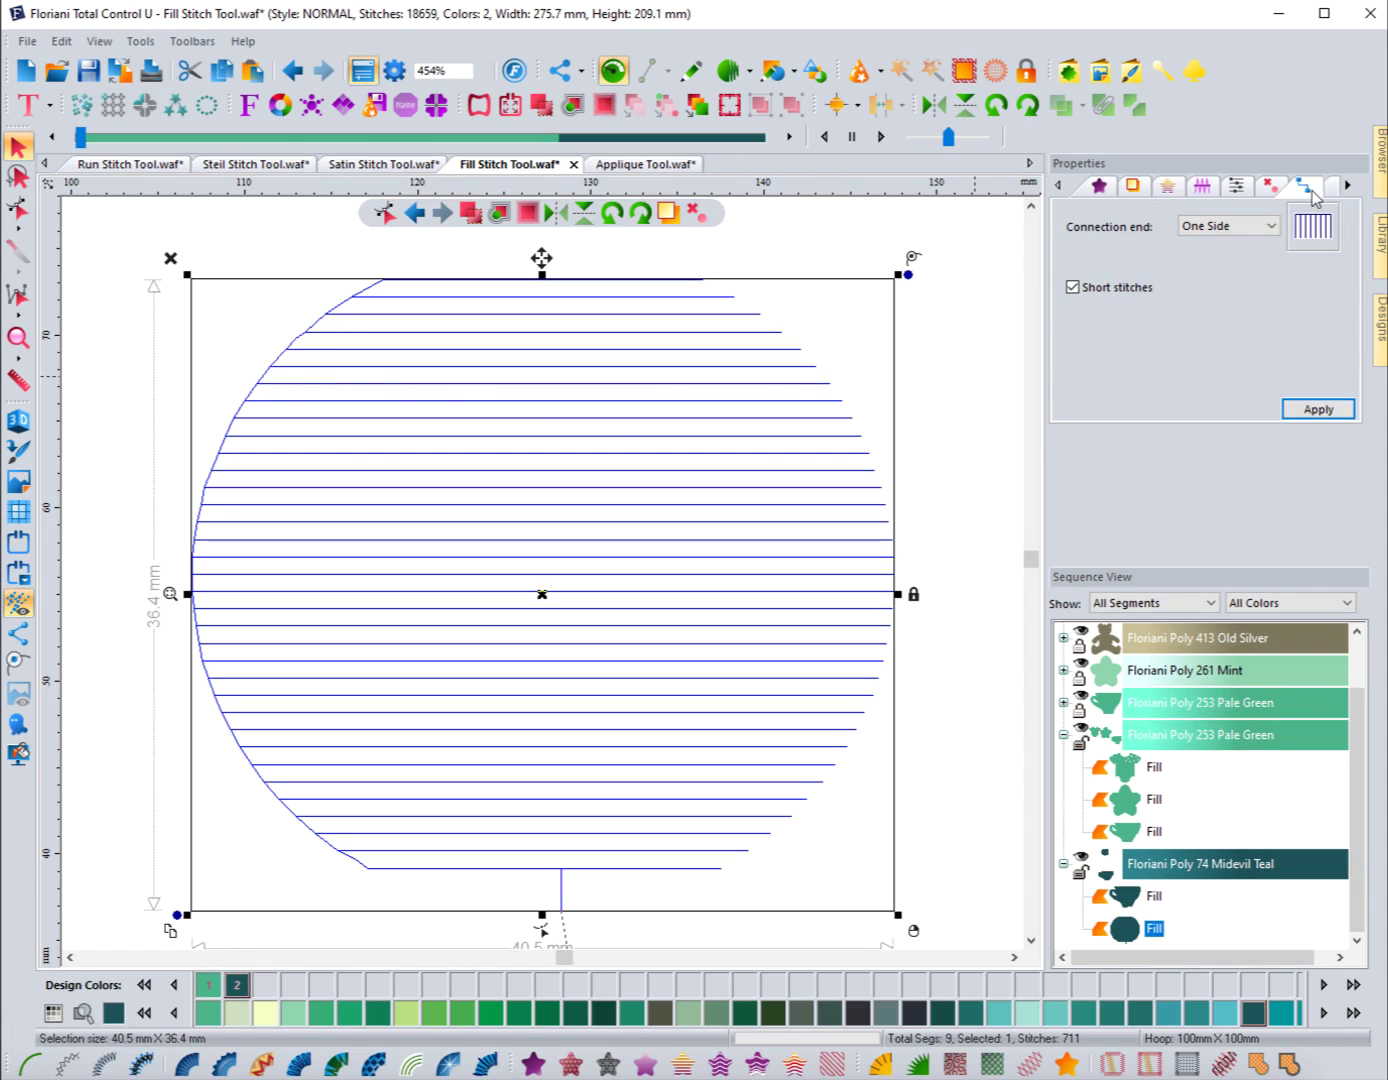
left_click(1270, 230)
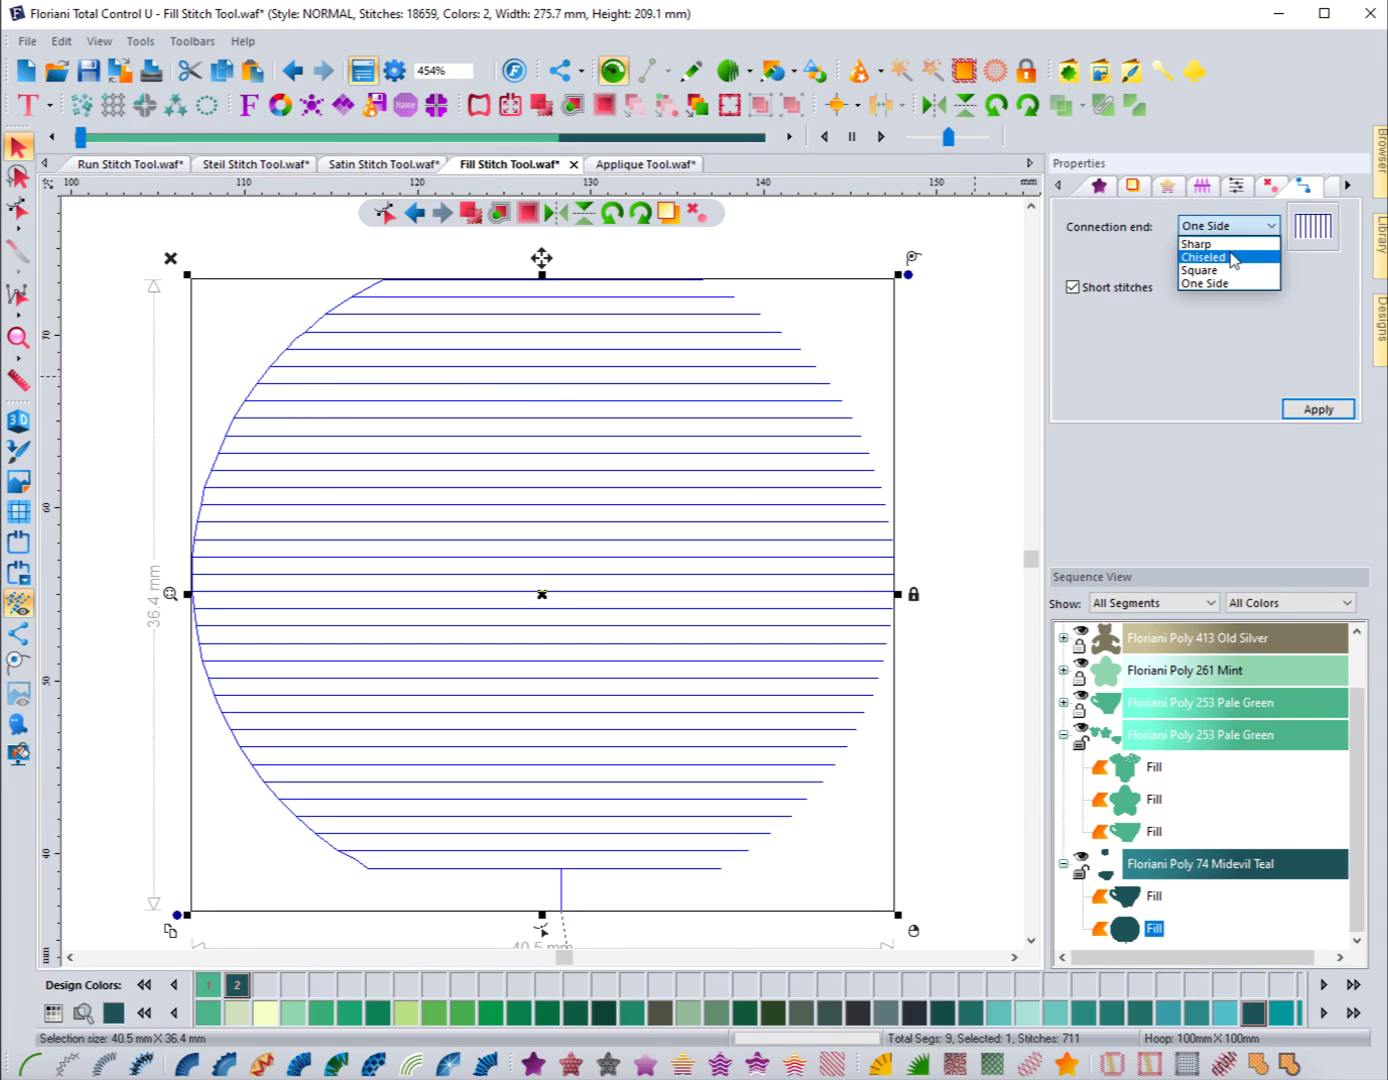
left_click(1250, 251)
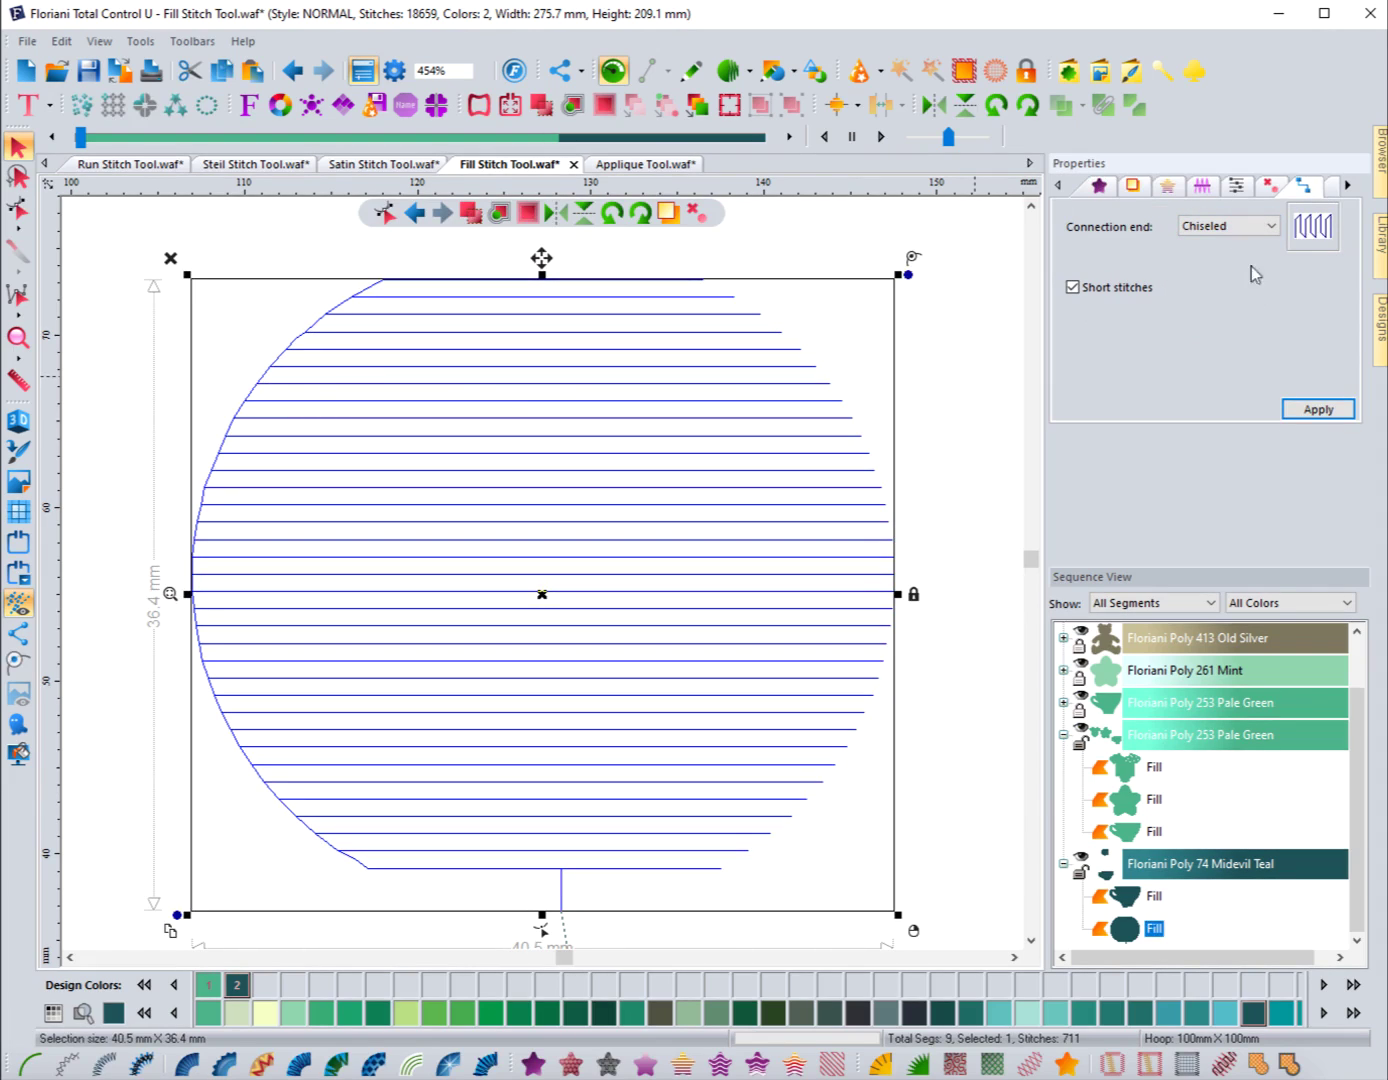
left_click(1300, 410)
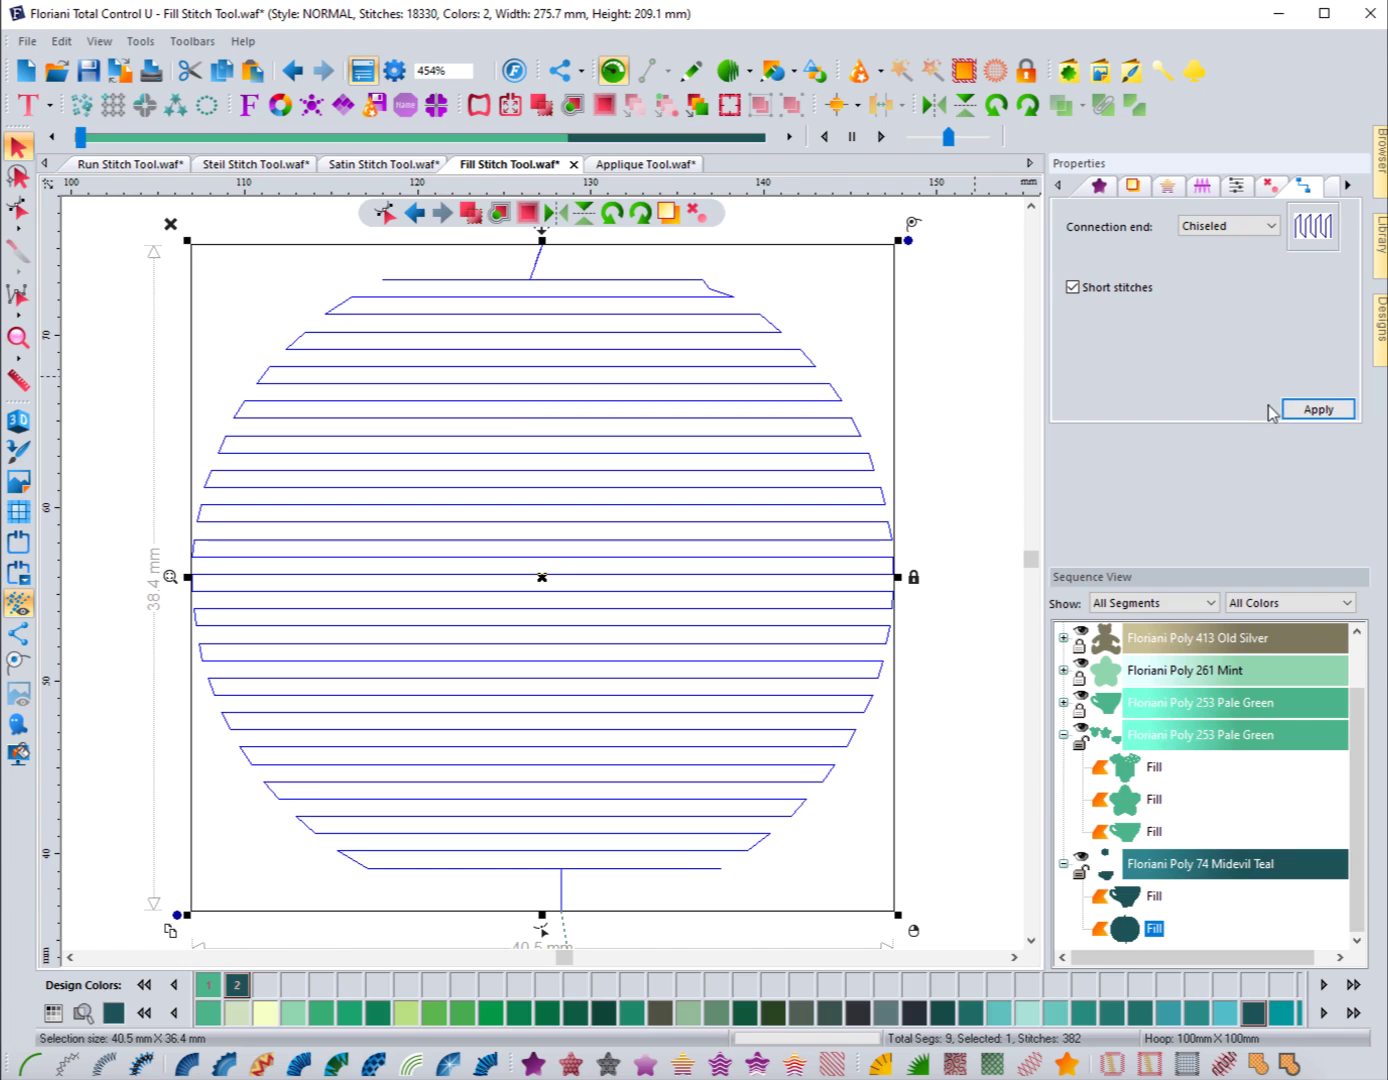
Set the circle's fill density to 0.4 mm.
left_click(1099, 187)
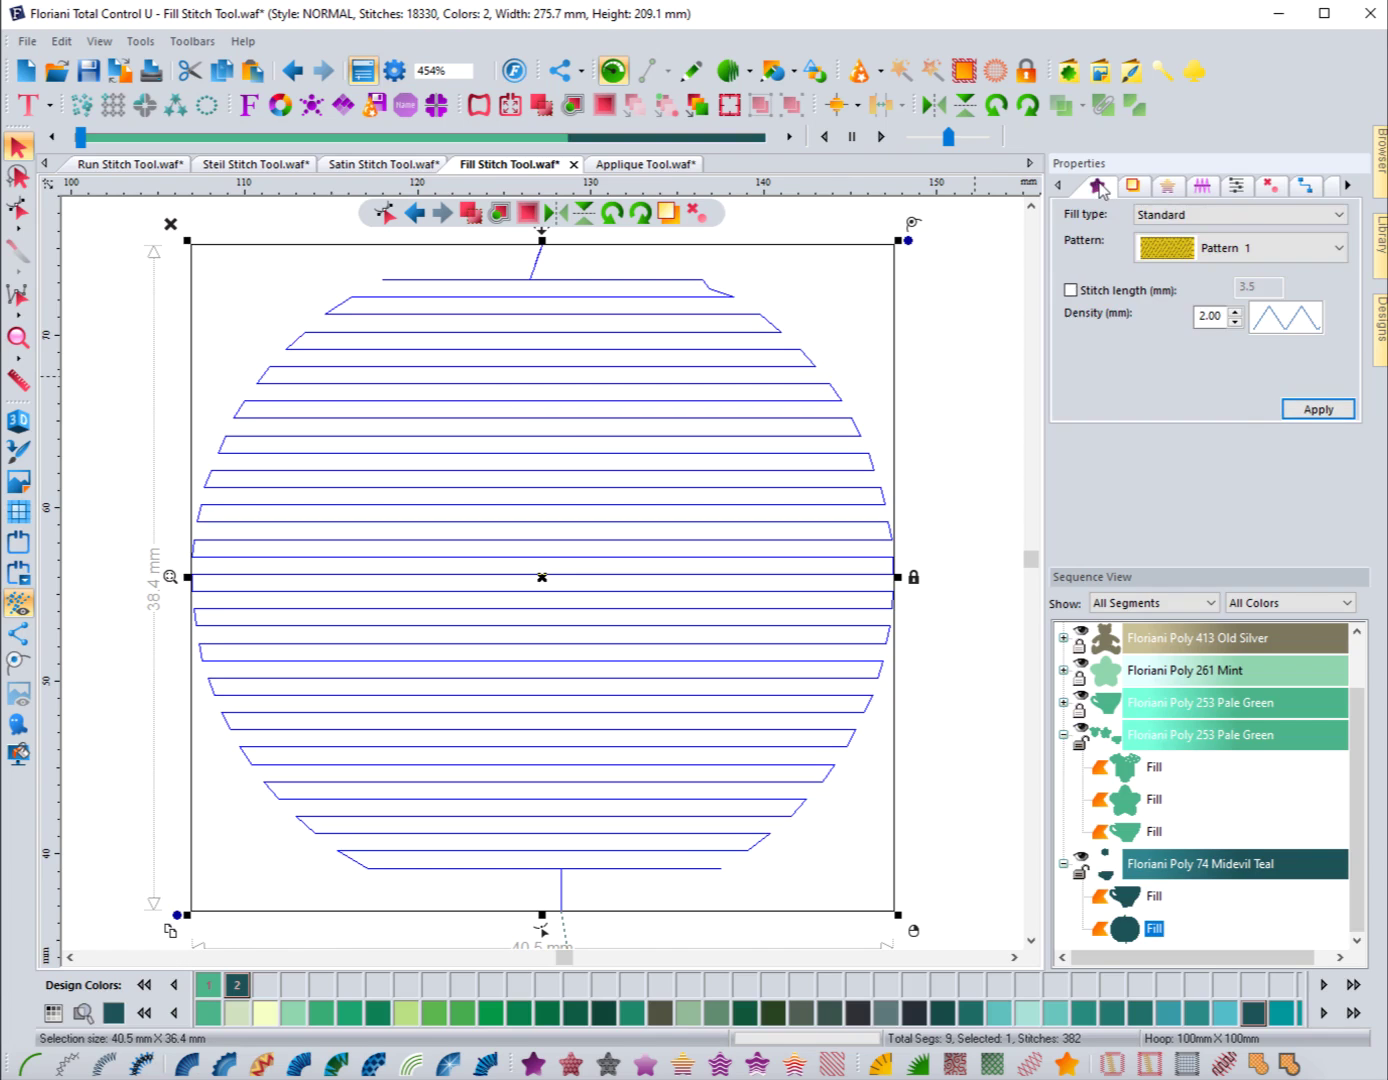
key("BackSpace")
key("BackSpace")
key("BackSpace")
key("BackSpace")
type(".4")
left_click(1302, 407)
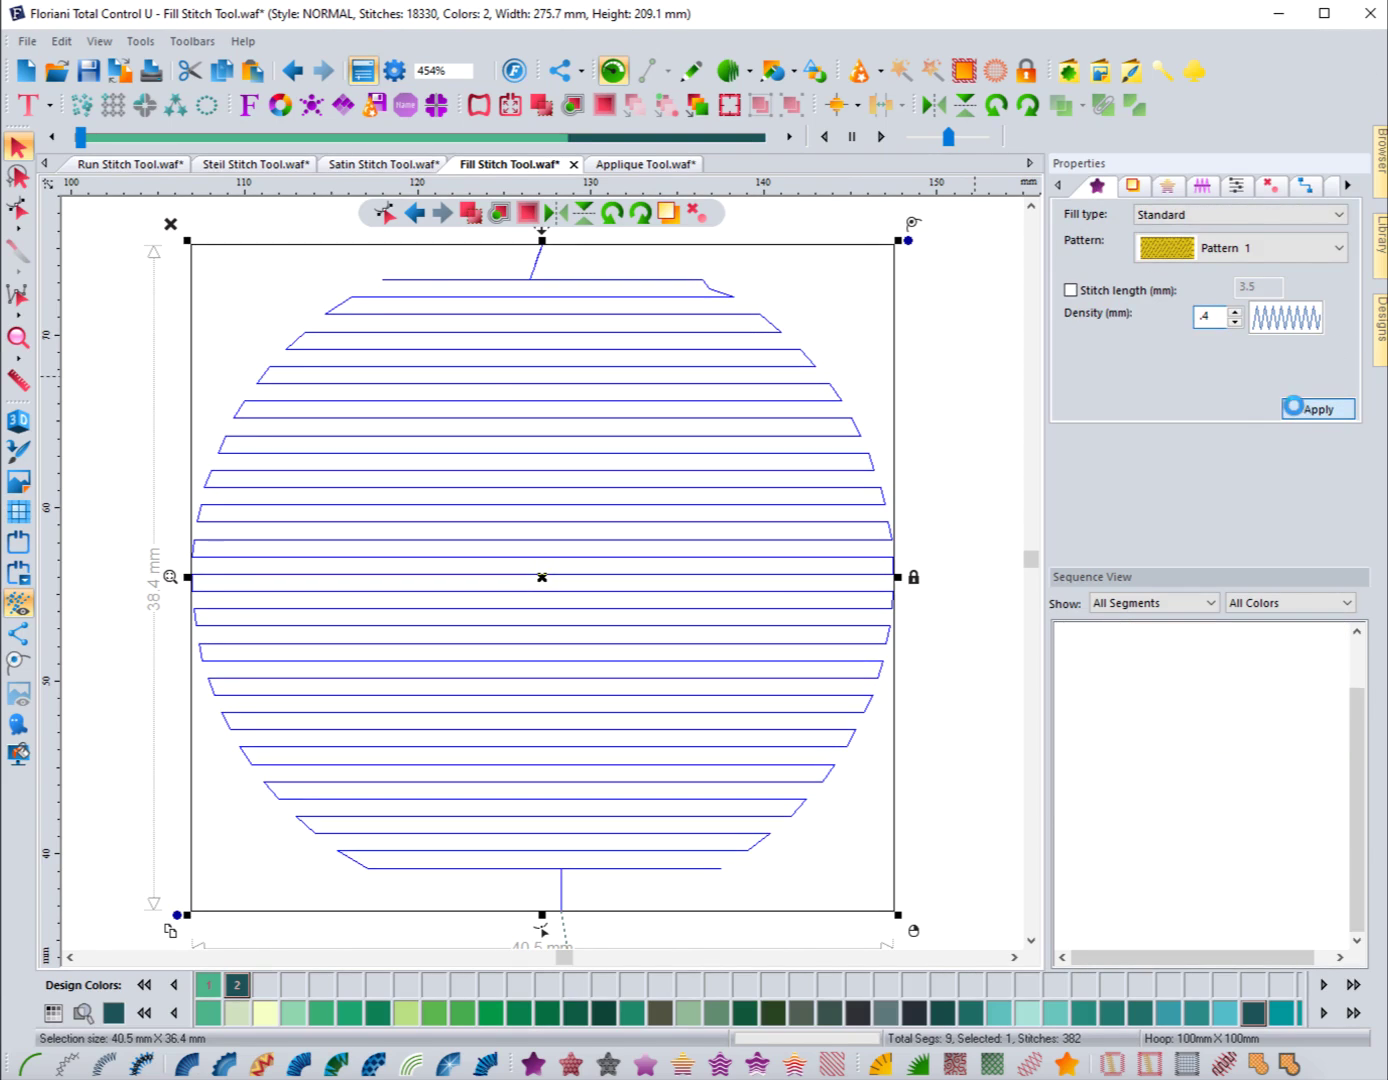
Deselect the circle, turn the 3D stitch view back on and reselect the circle.
left_click(979, 379)
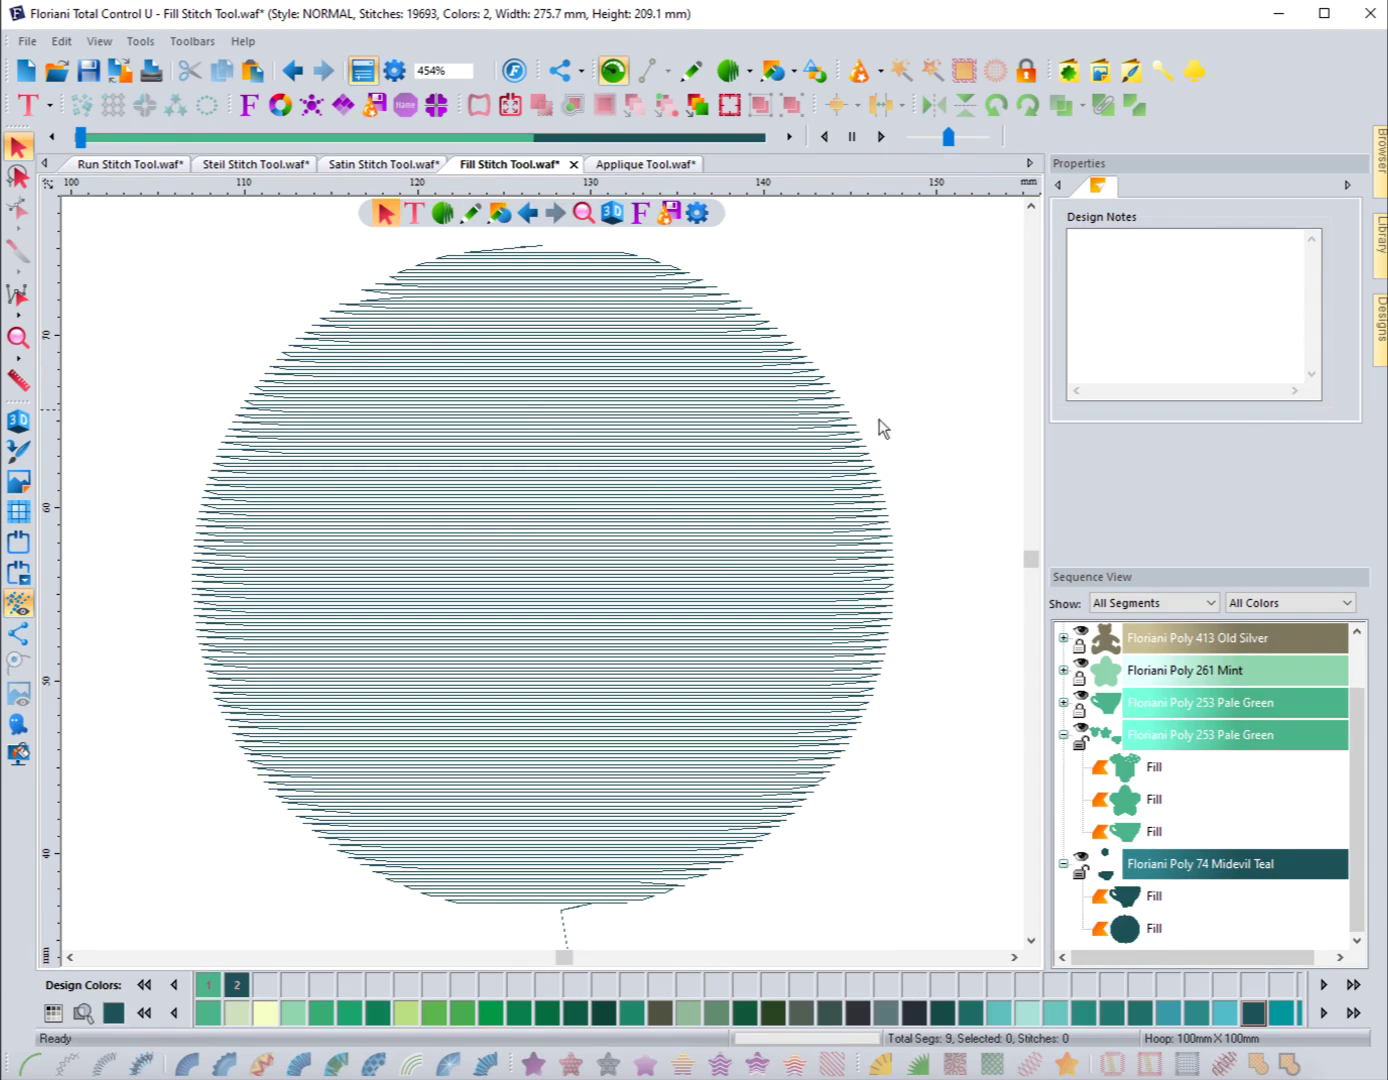
left_click(19, 420)
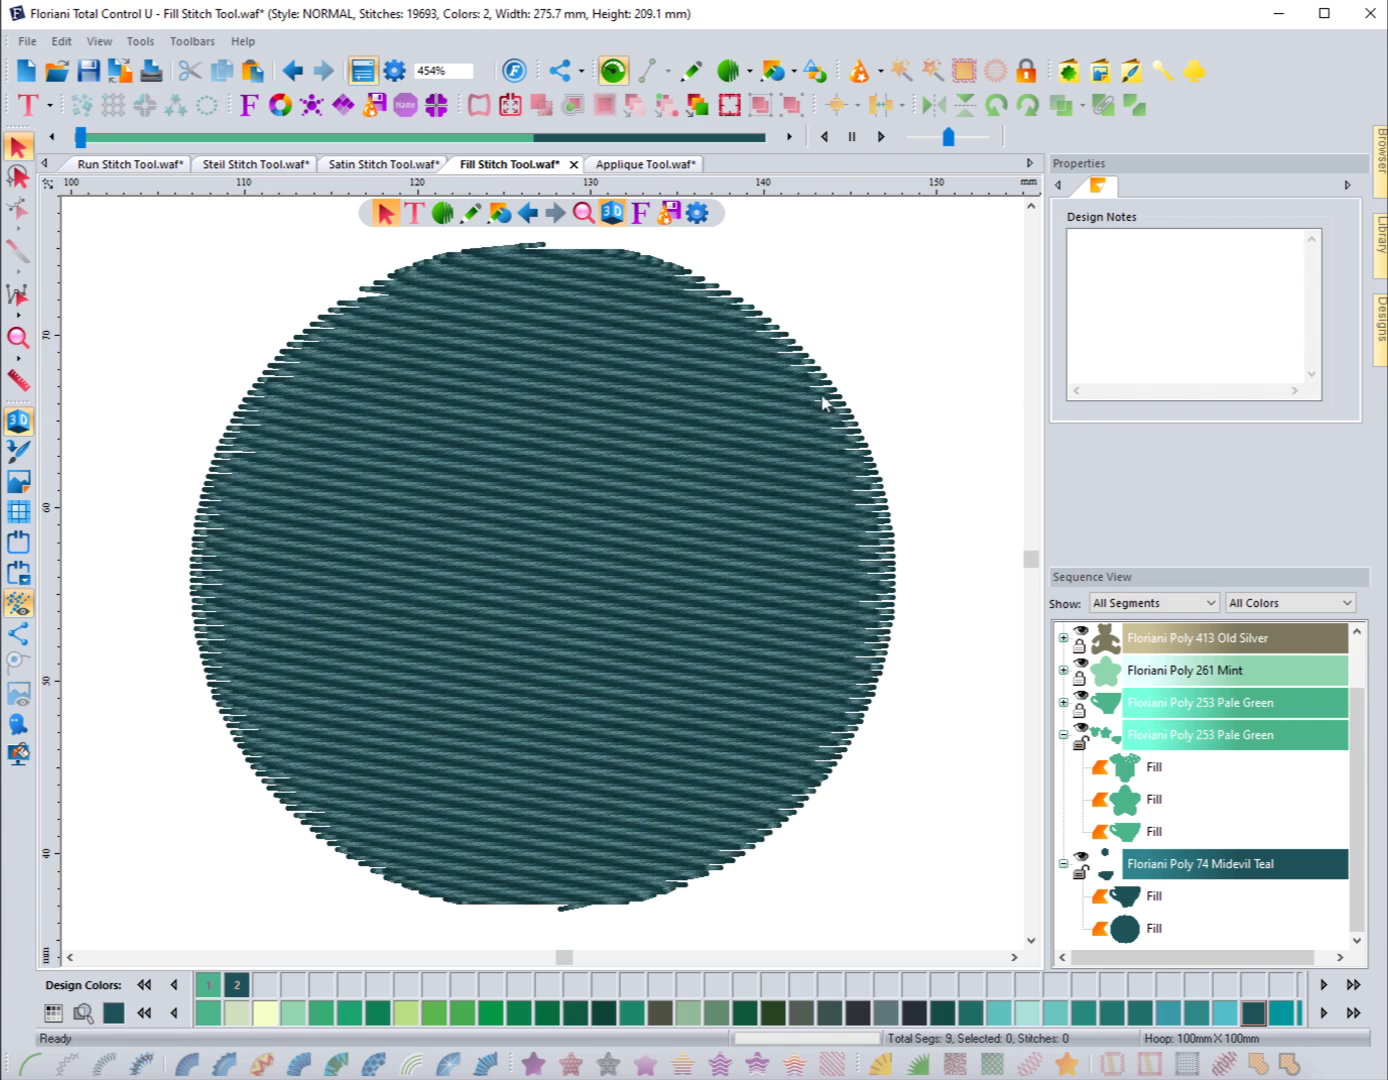
left_click(850, 402)
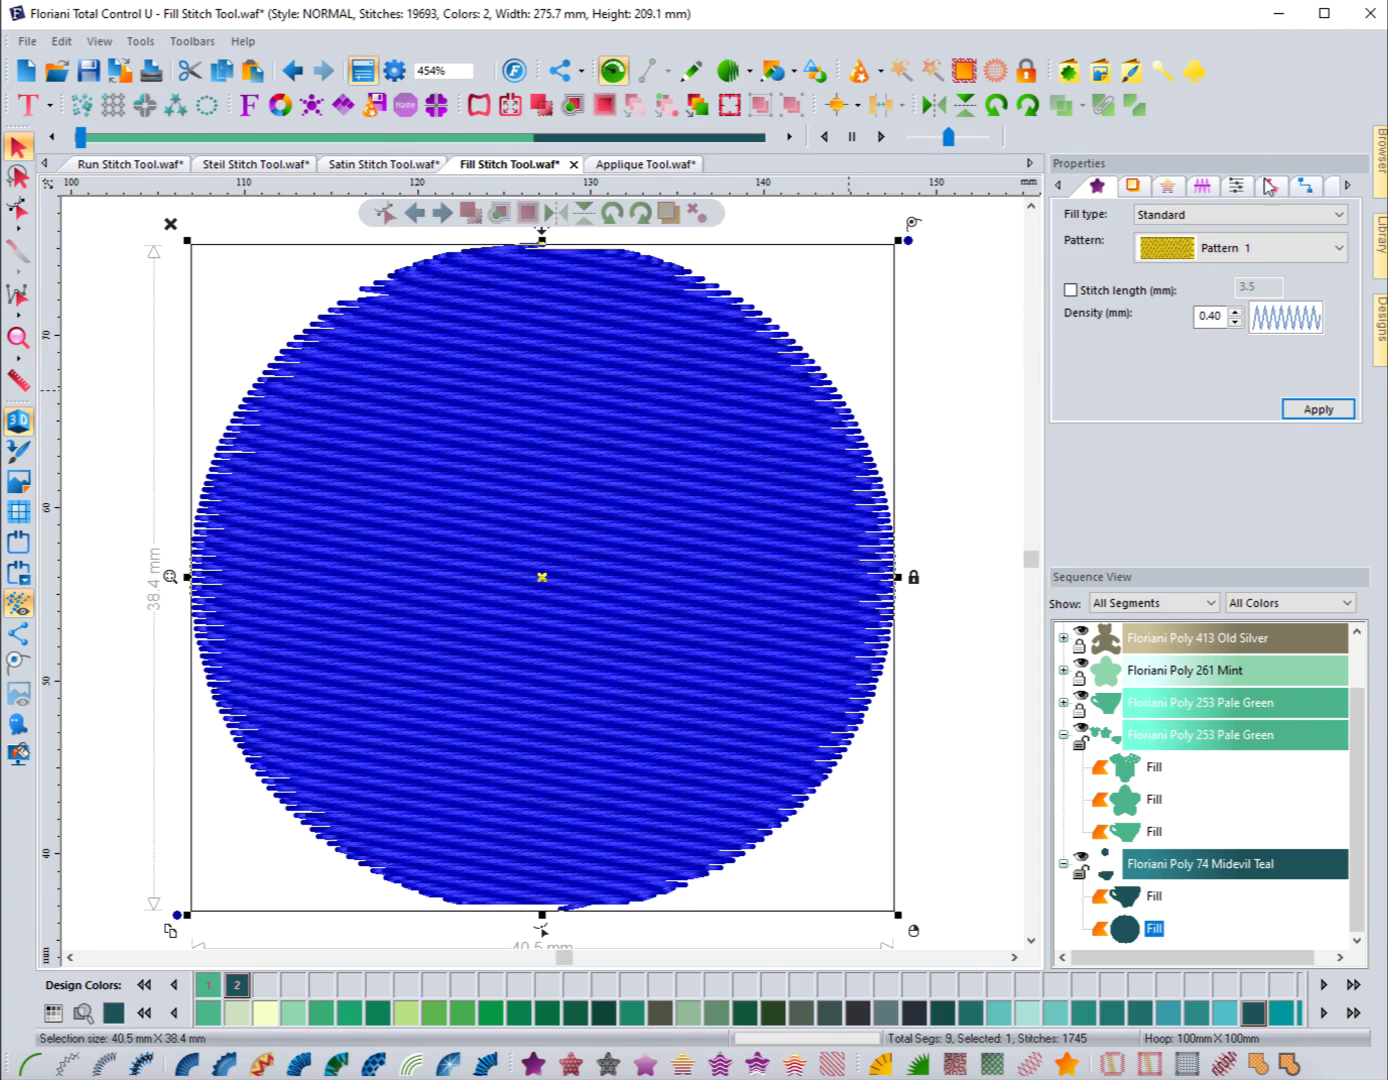
Examine the circle's size and rotation properties, and deselect it.
left_click(1347, 185)
left_click(1316, 188)
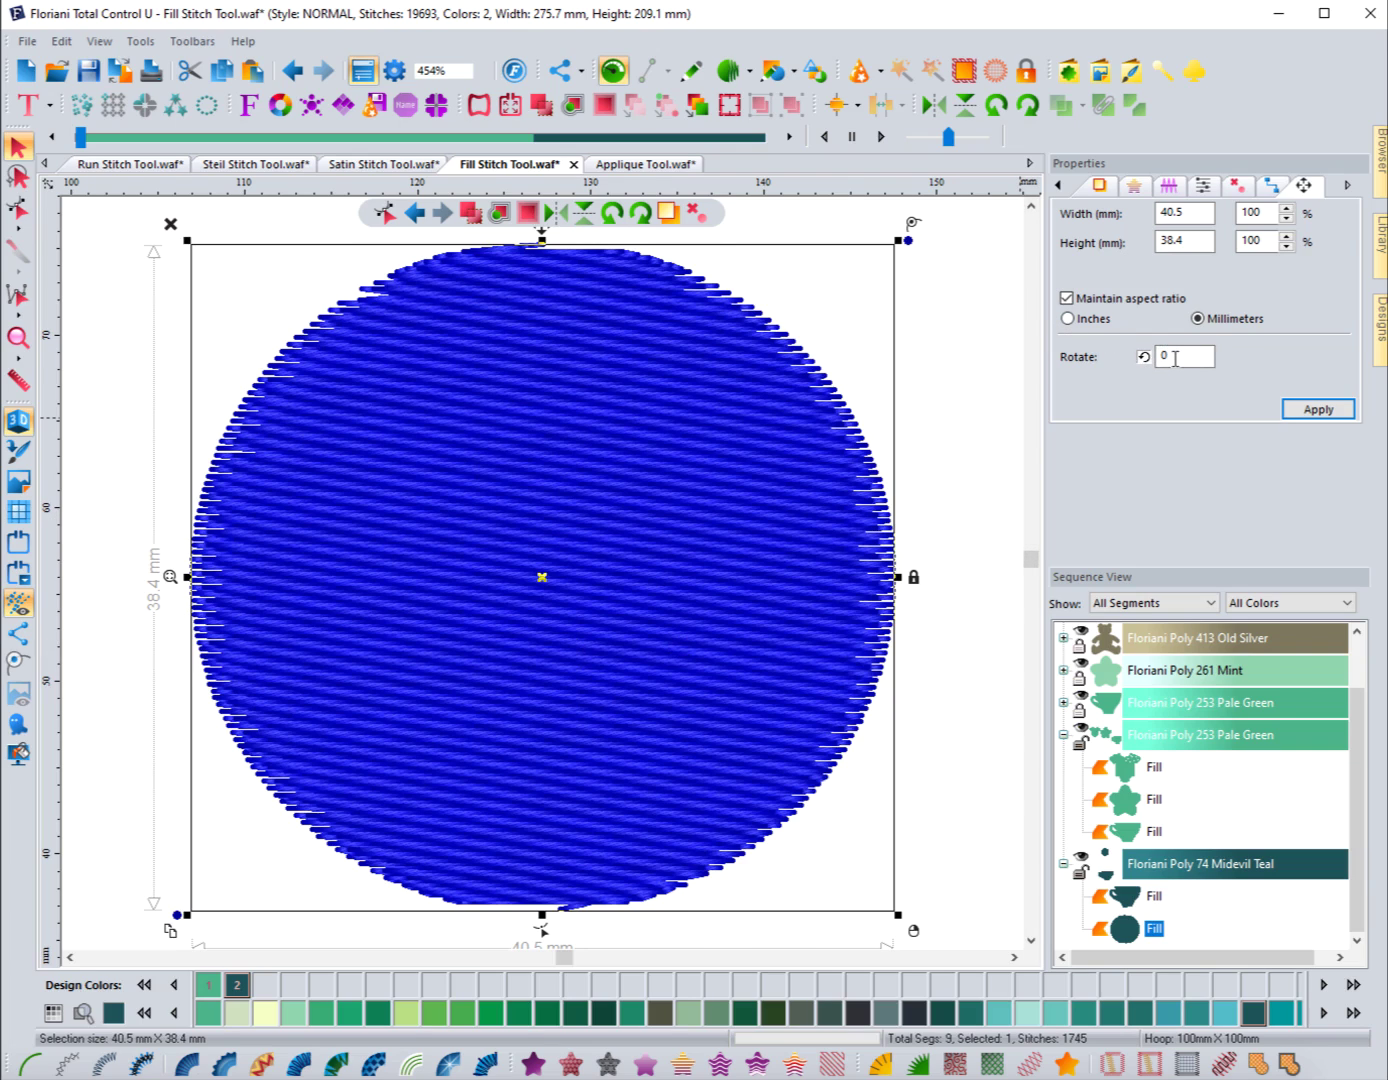
left_click(967, 339)
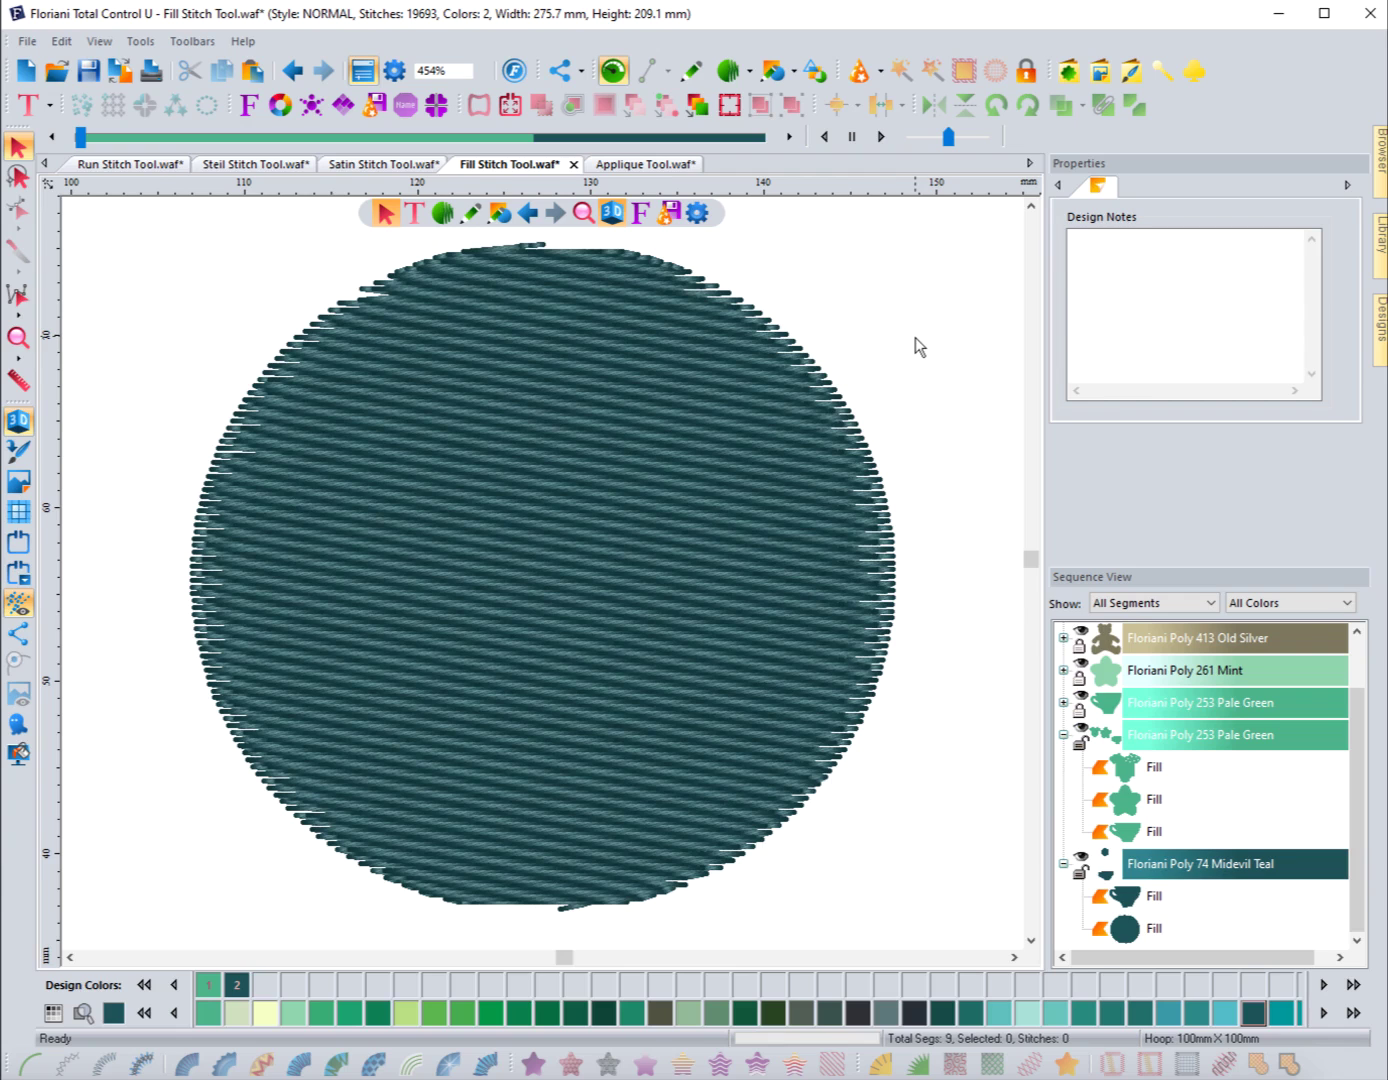
Reselect the circle, apply the Pattern 6 fill pattern and deselect it to inspect the texture.
left_click(805, 352)
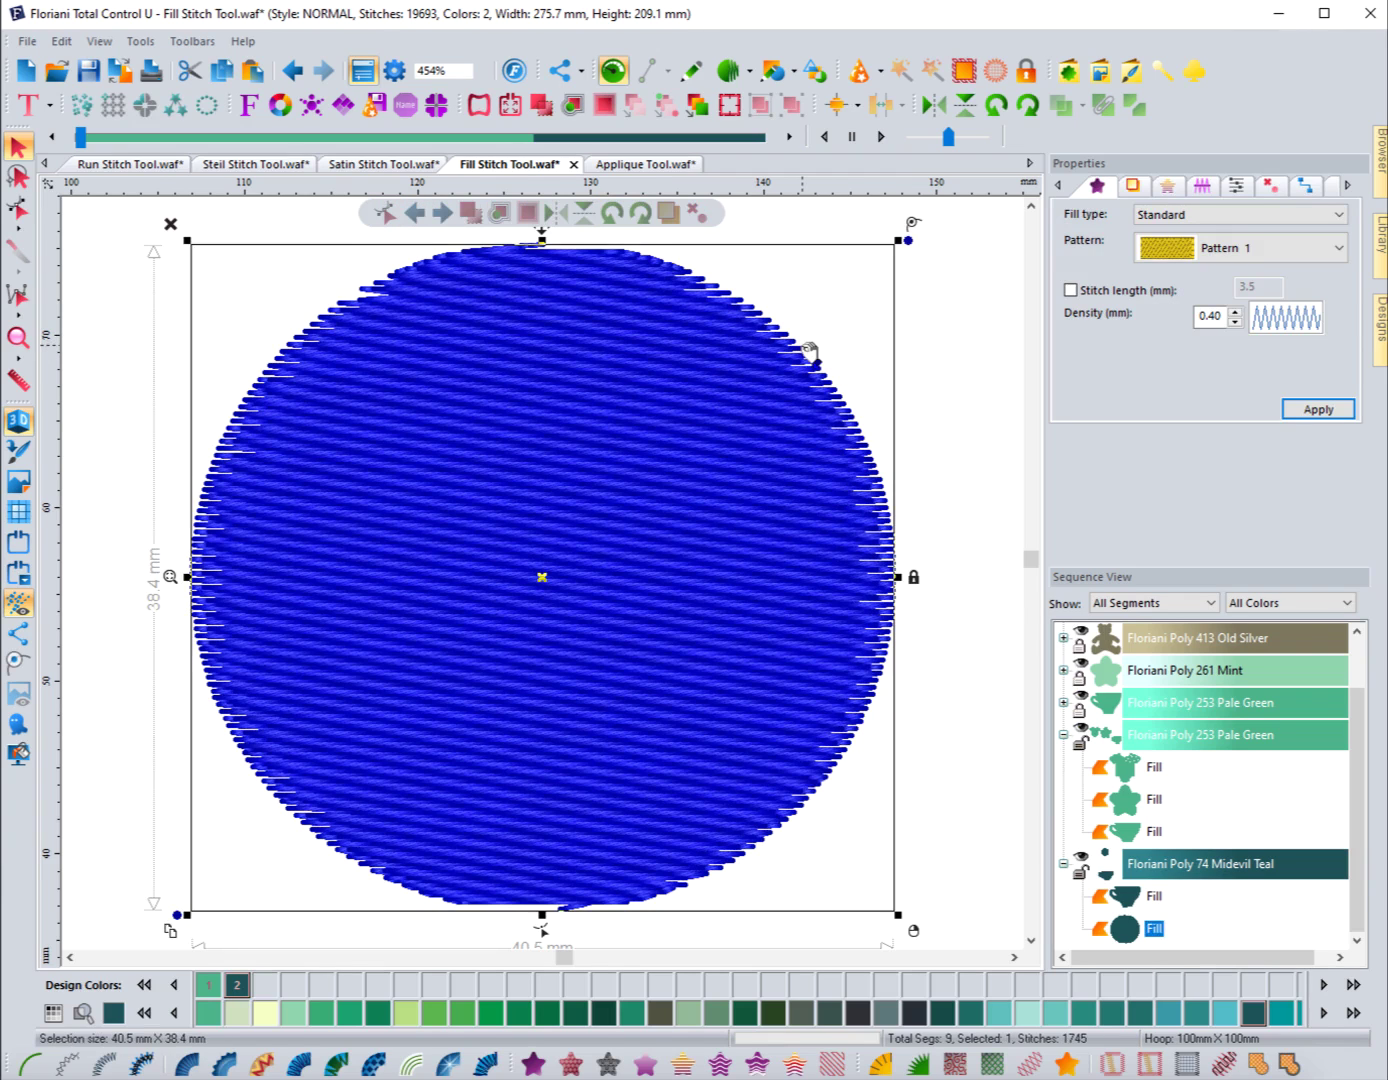
left_click(817, 325)
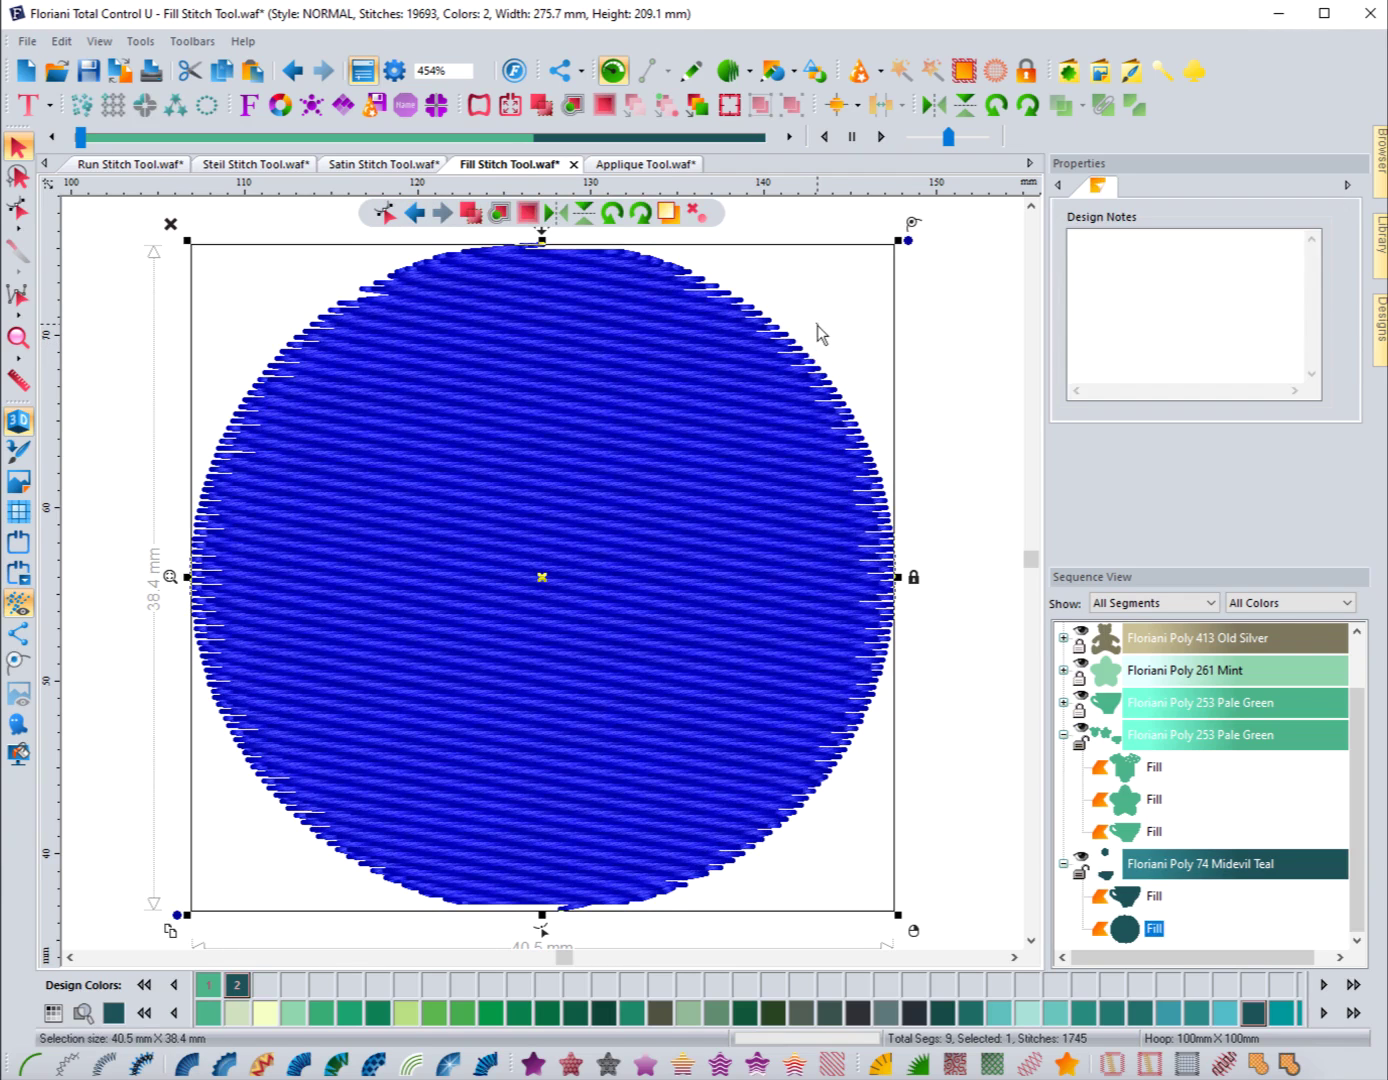
left_click(780, 338)
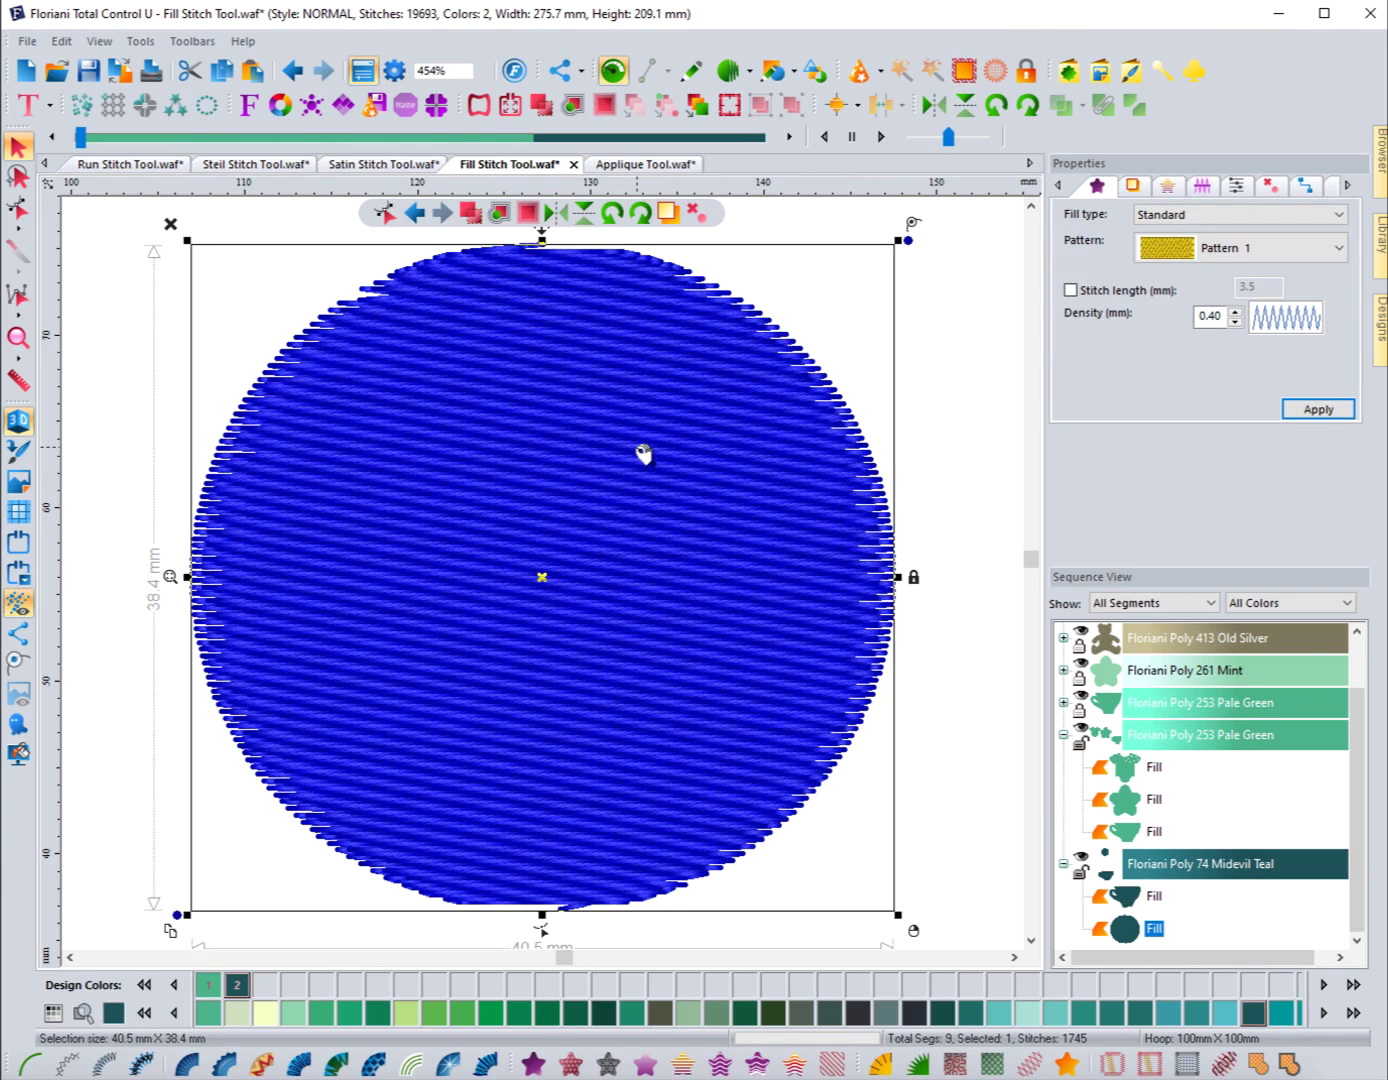
left_click(1195, 249)
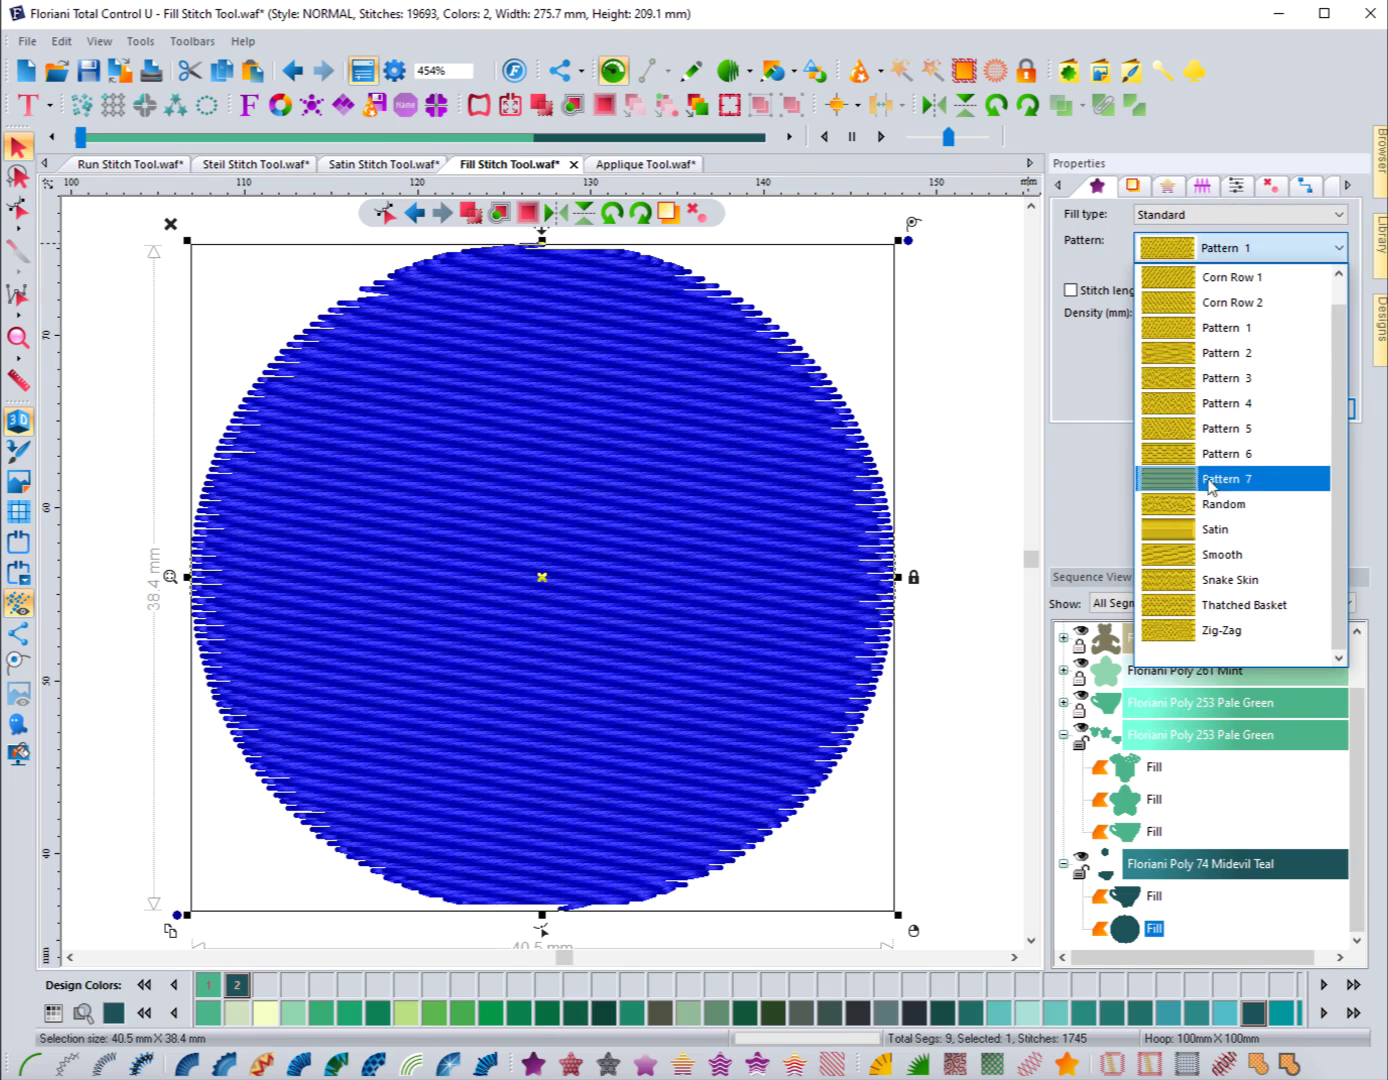
left_click(1161, 453)
left_click(1297, 412)
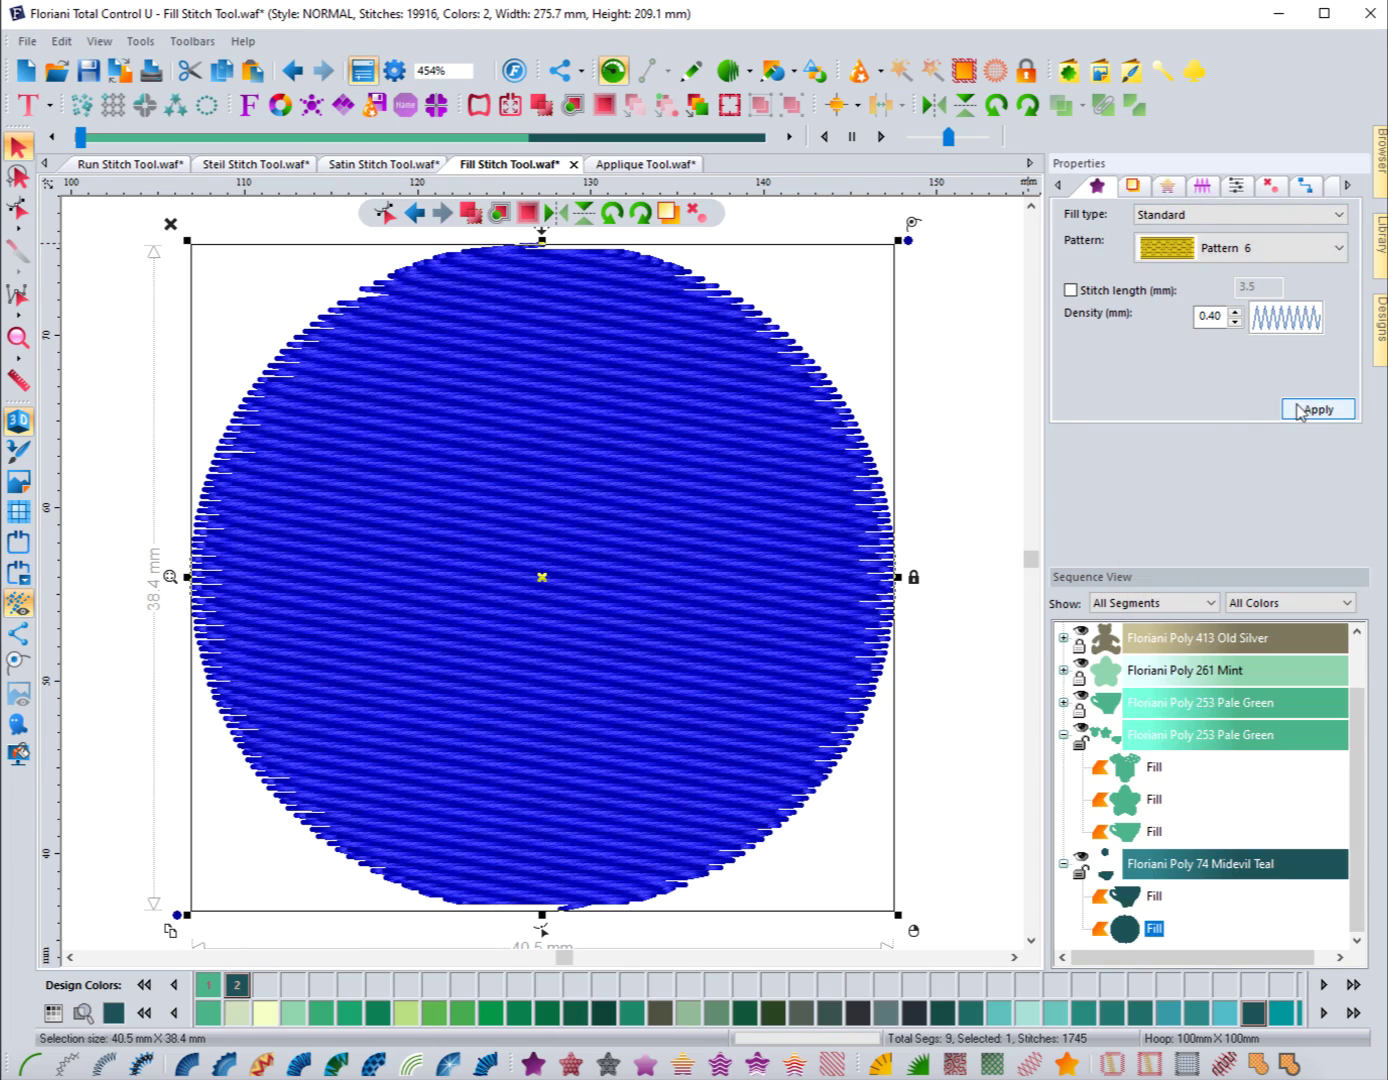
left_click(986, 444)
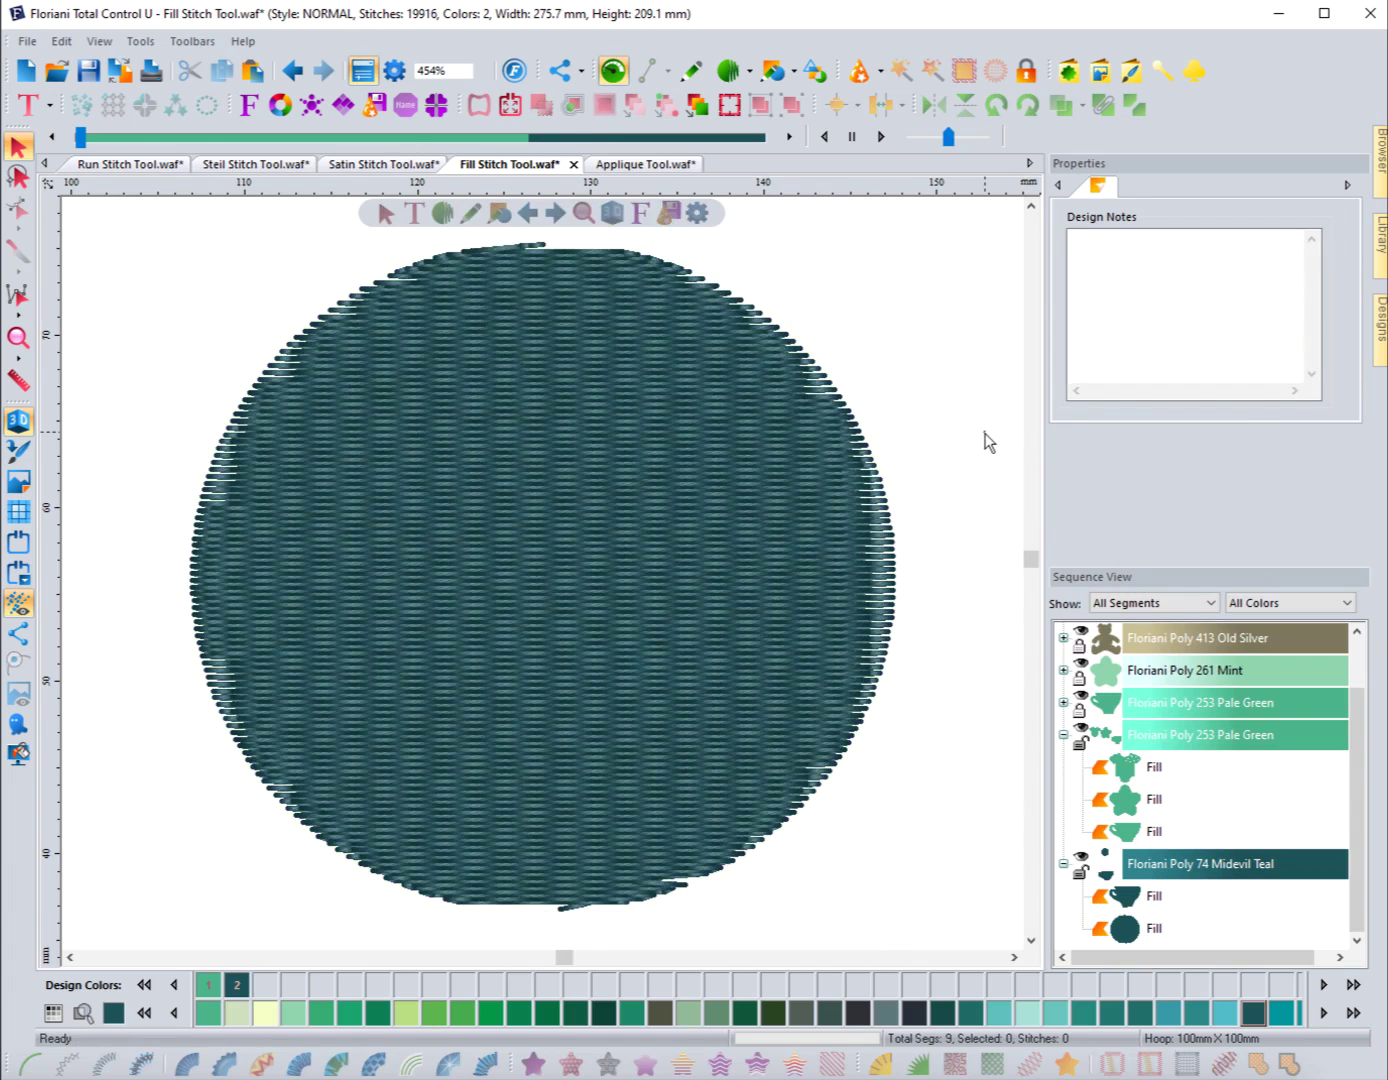
Change the circle's fill pattern to Thatched Basket and deselect it to inspect the stitches.
left_click(839, 404)
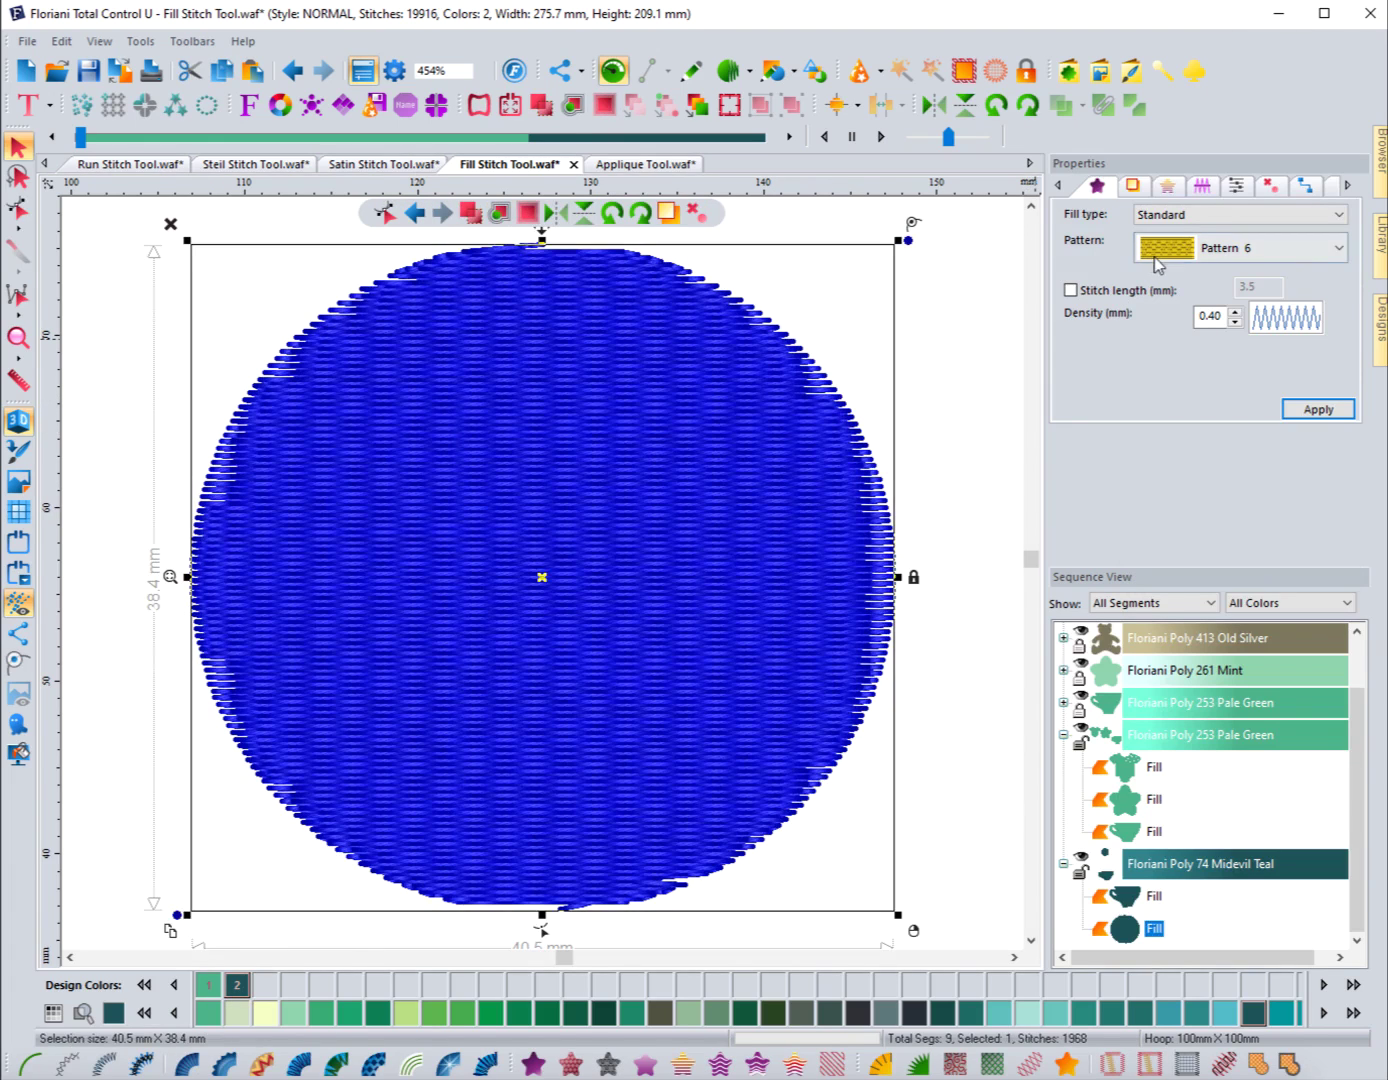
left_click(1201, 247)
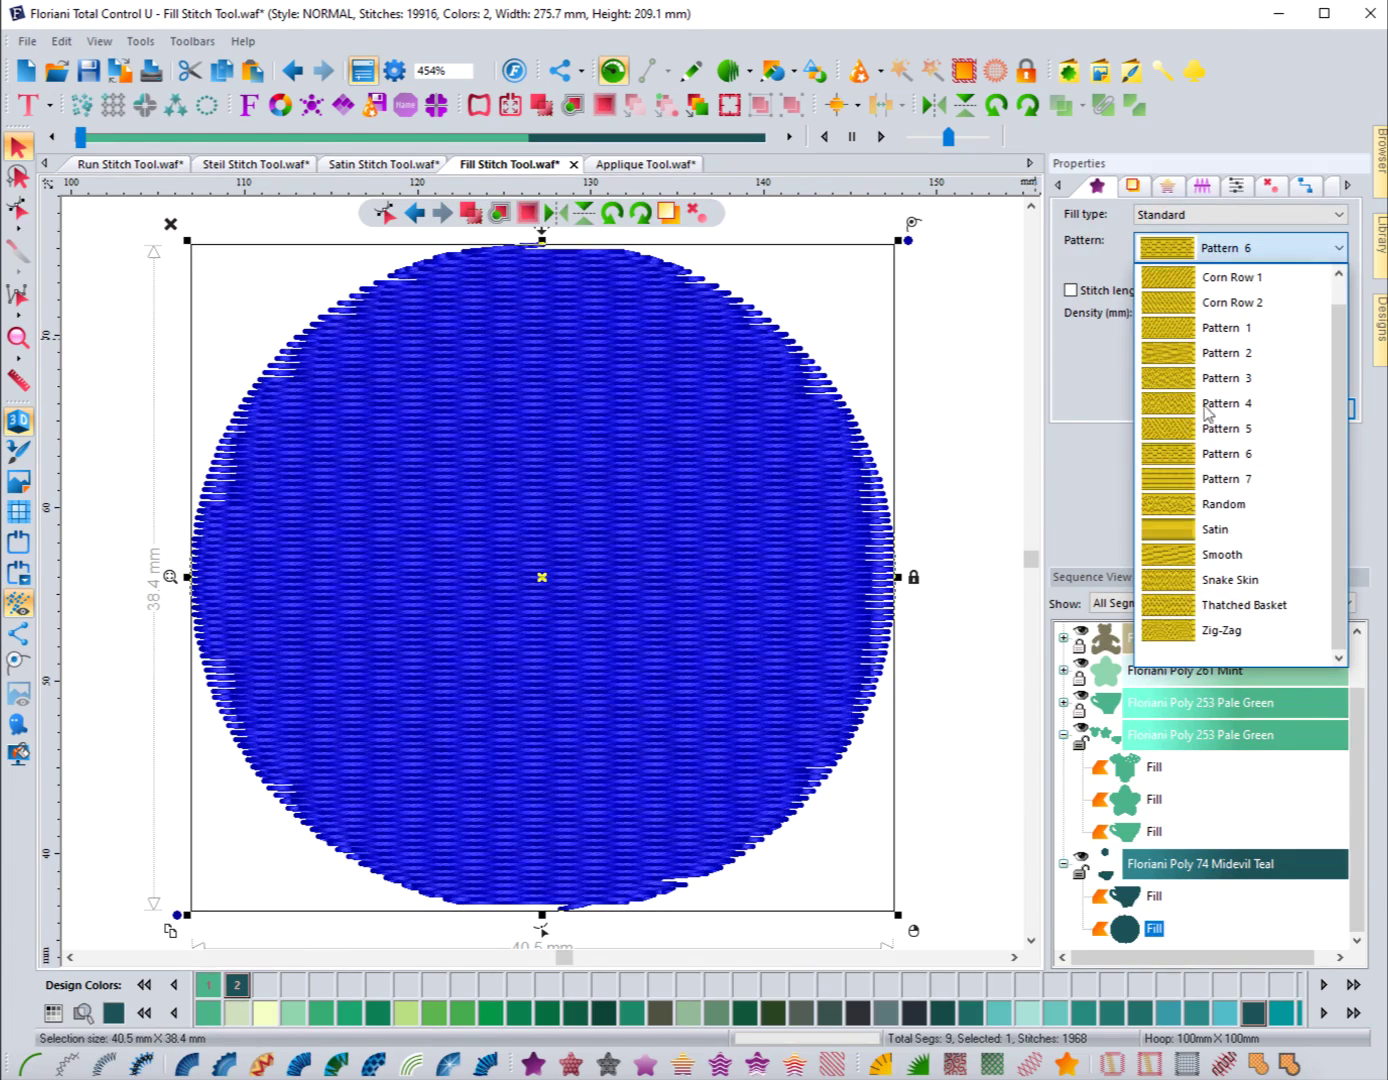
left_click(1222, 605)
left_click(1304, 407)
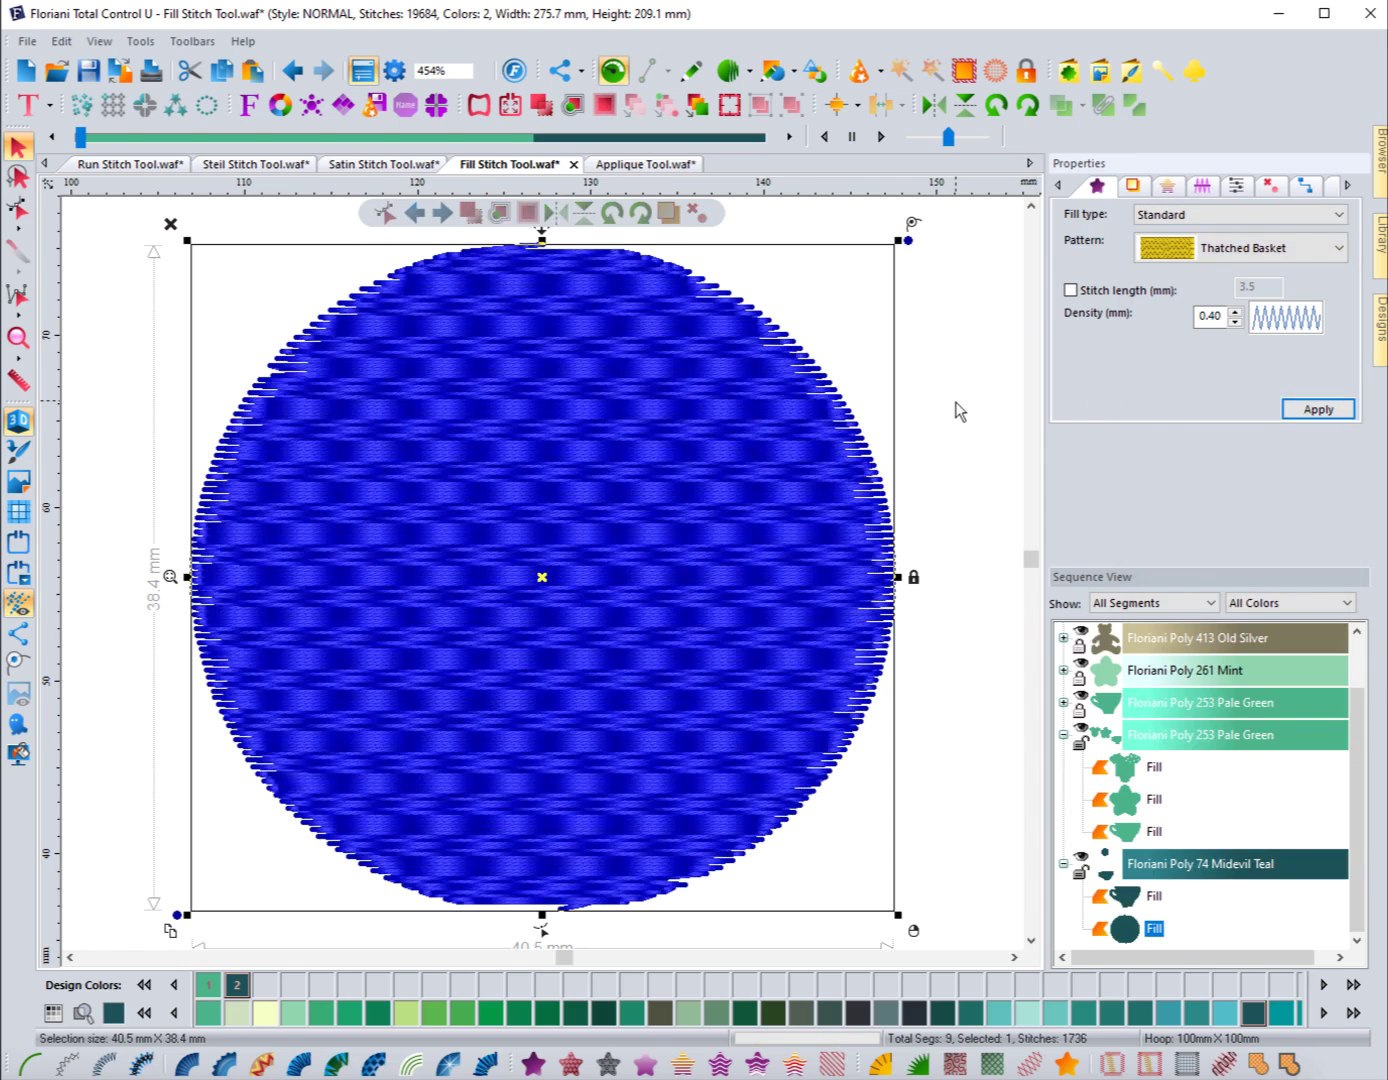
left_click(957, 410)
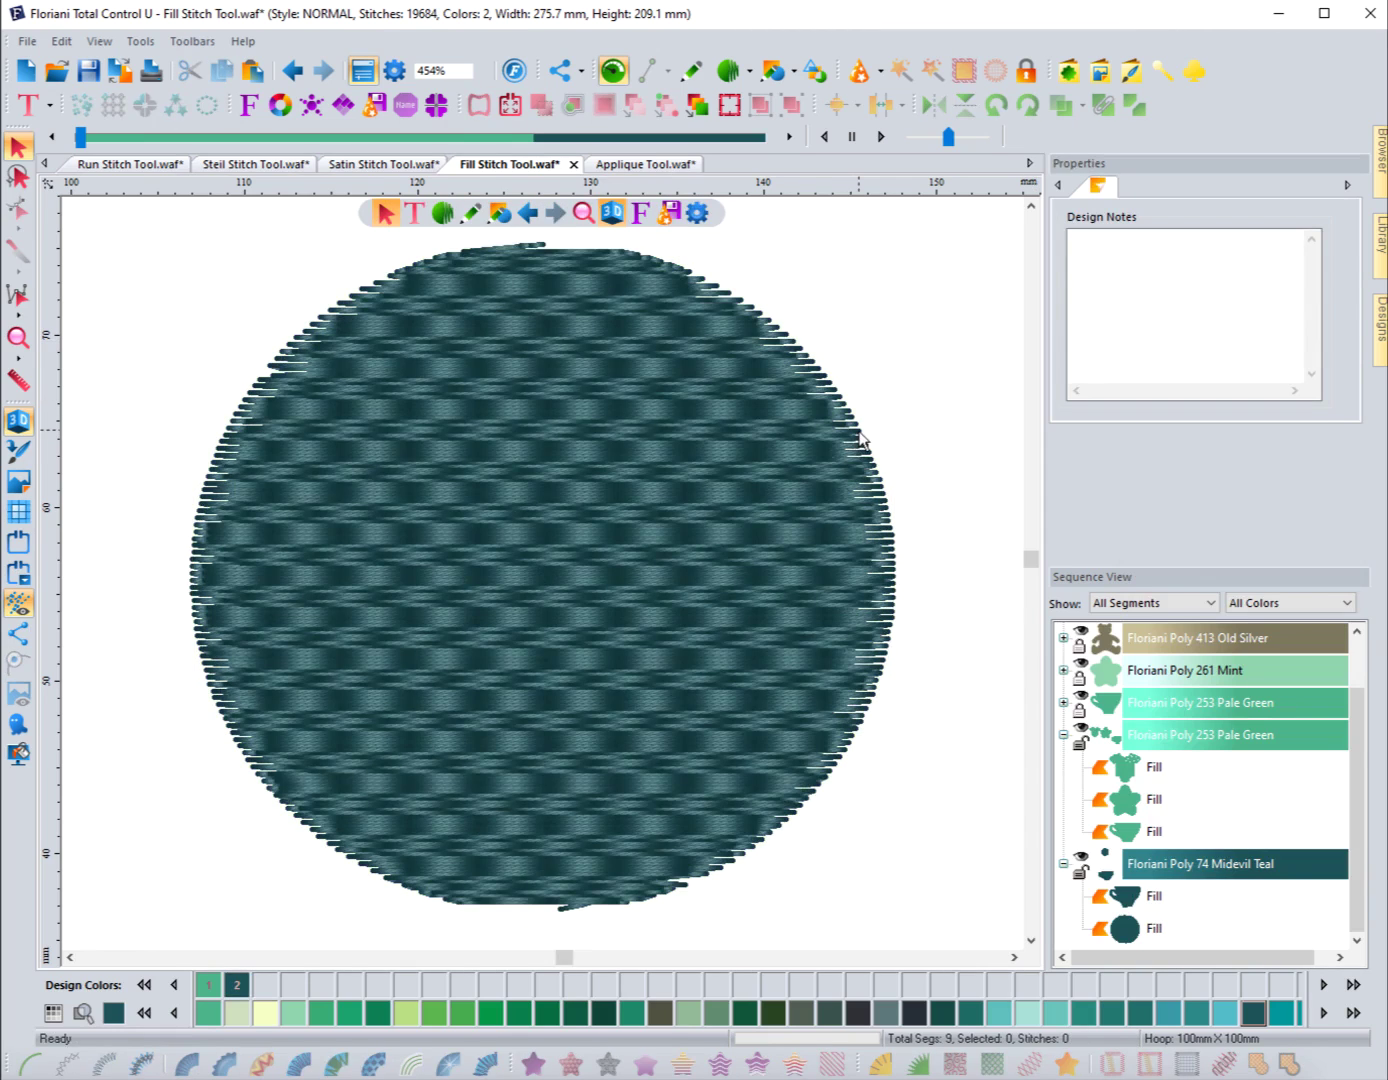
Apply the Smooth fill pattern to the circle and deselect it to inspect the surface.
left_click(860, 439)
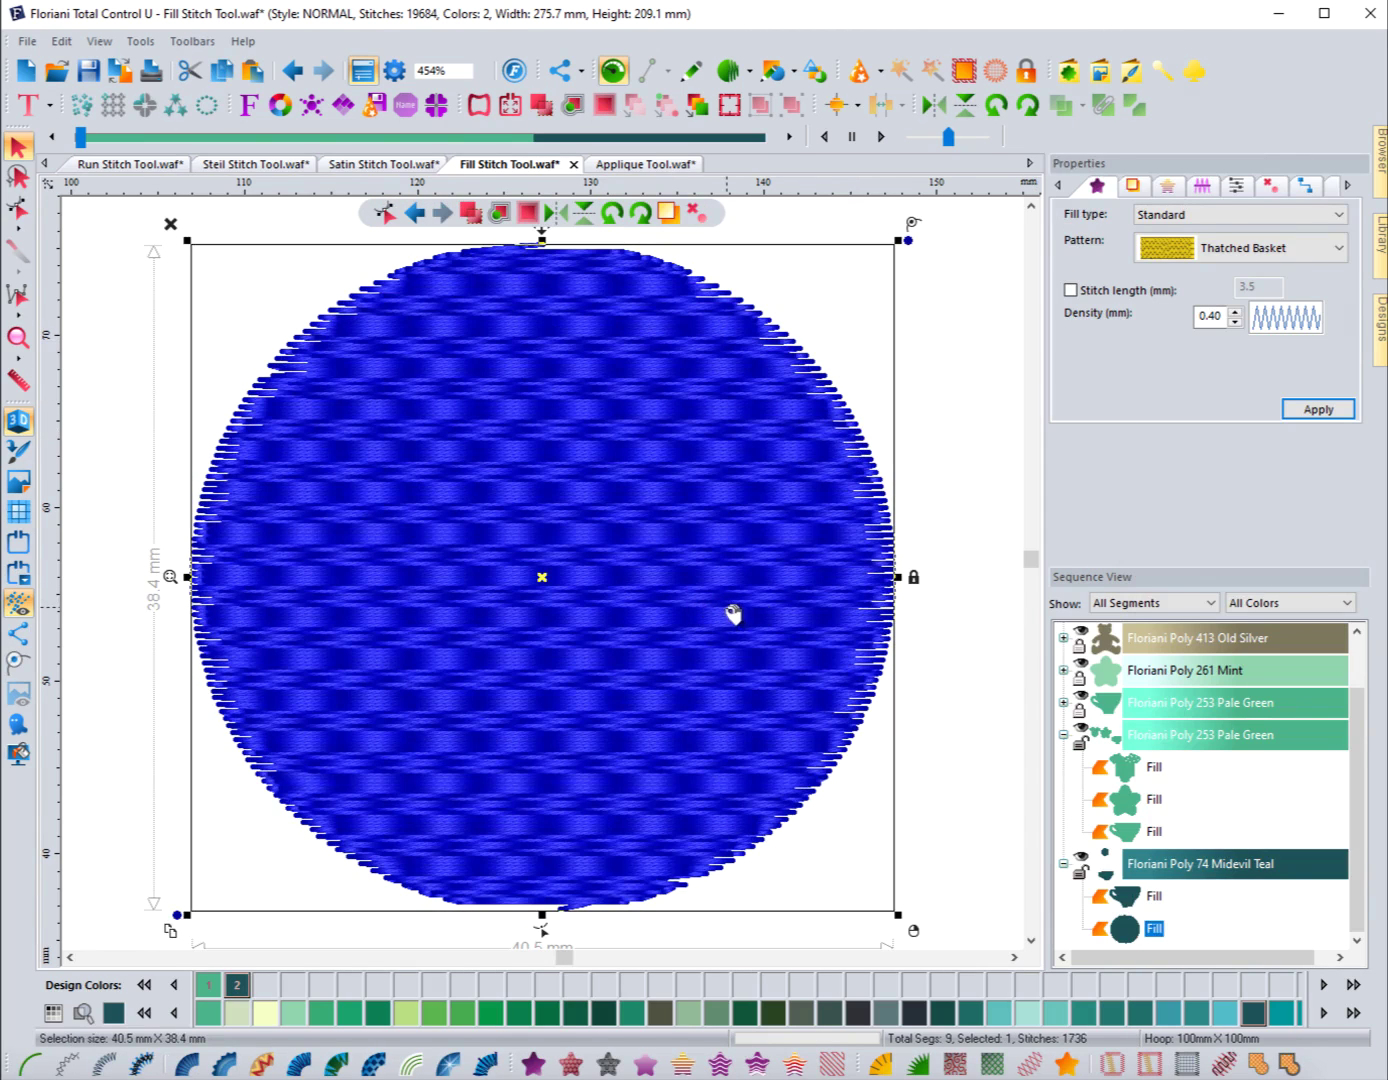
left_click(1186, 250)
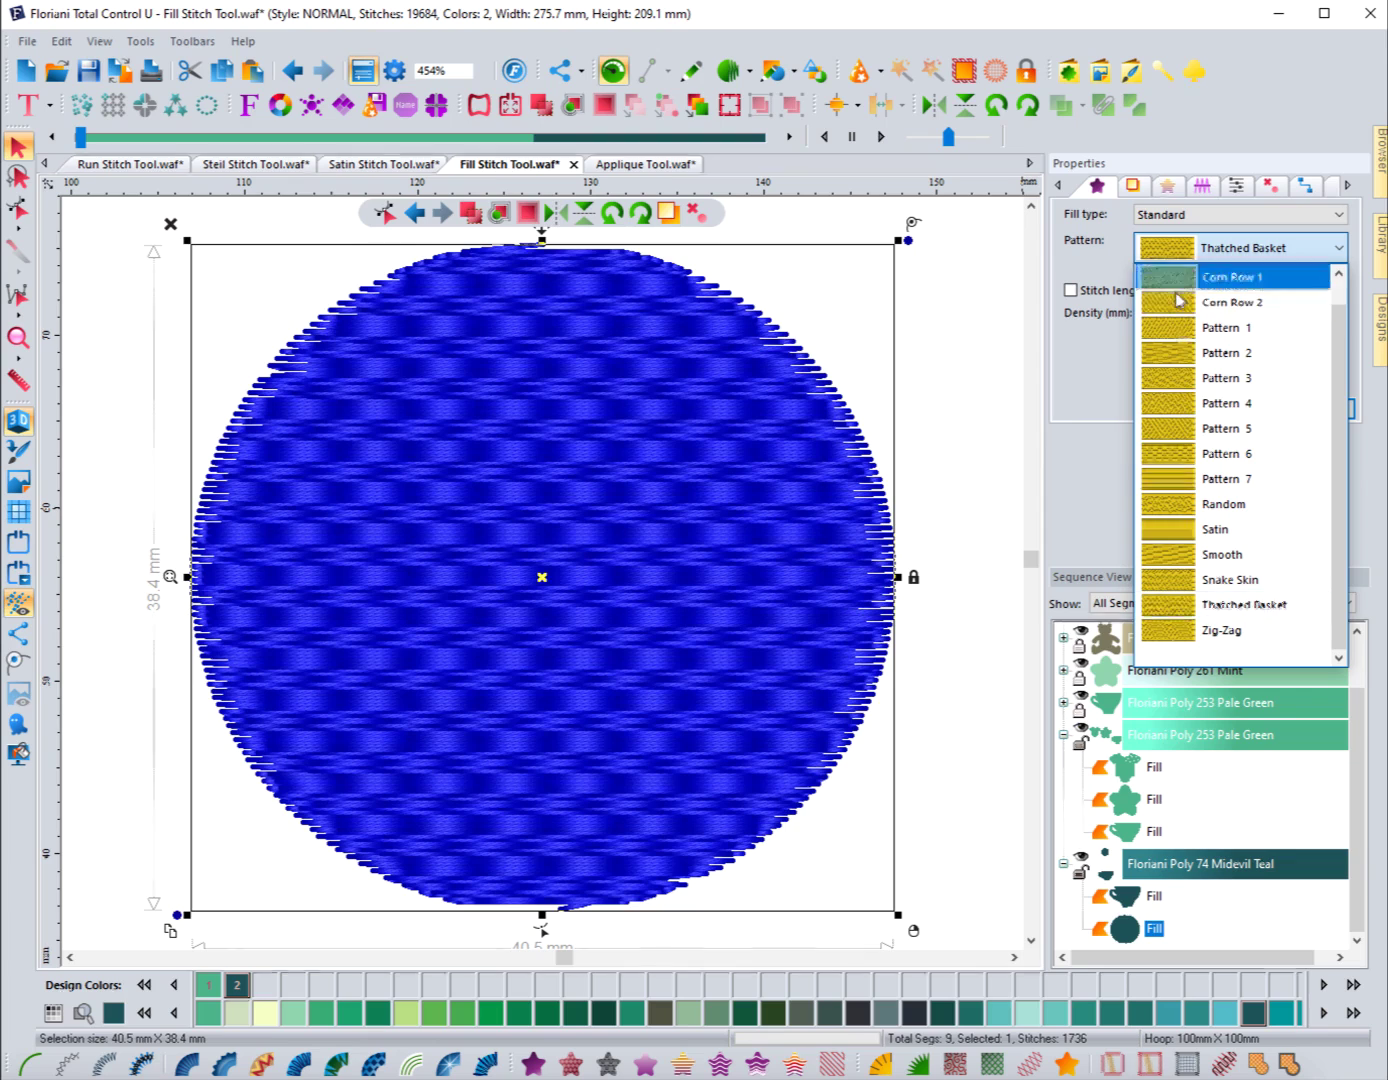
left_click(1180, 555)
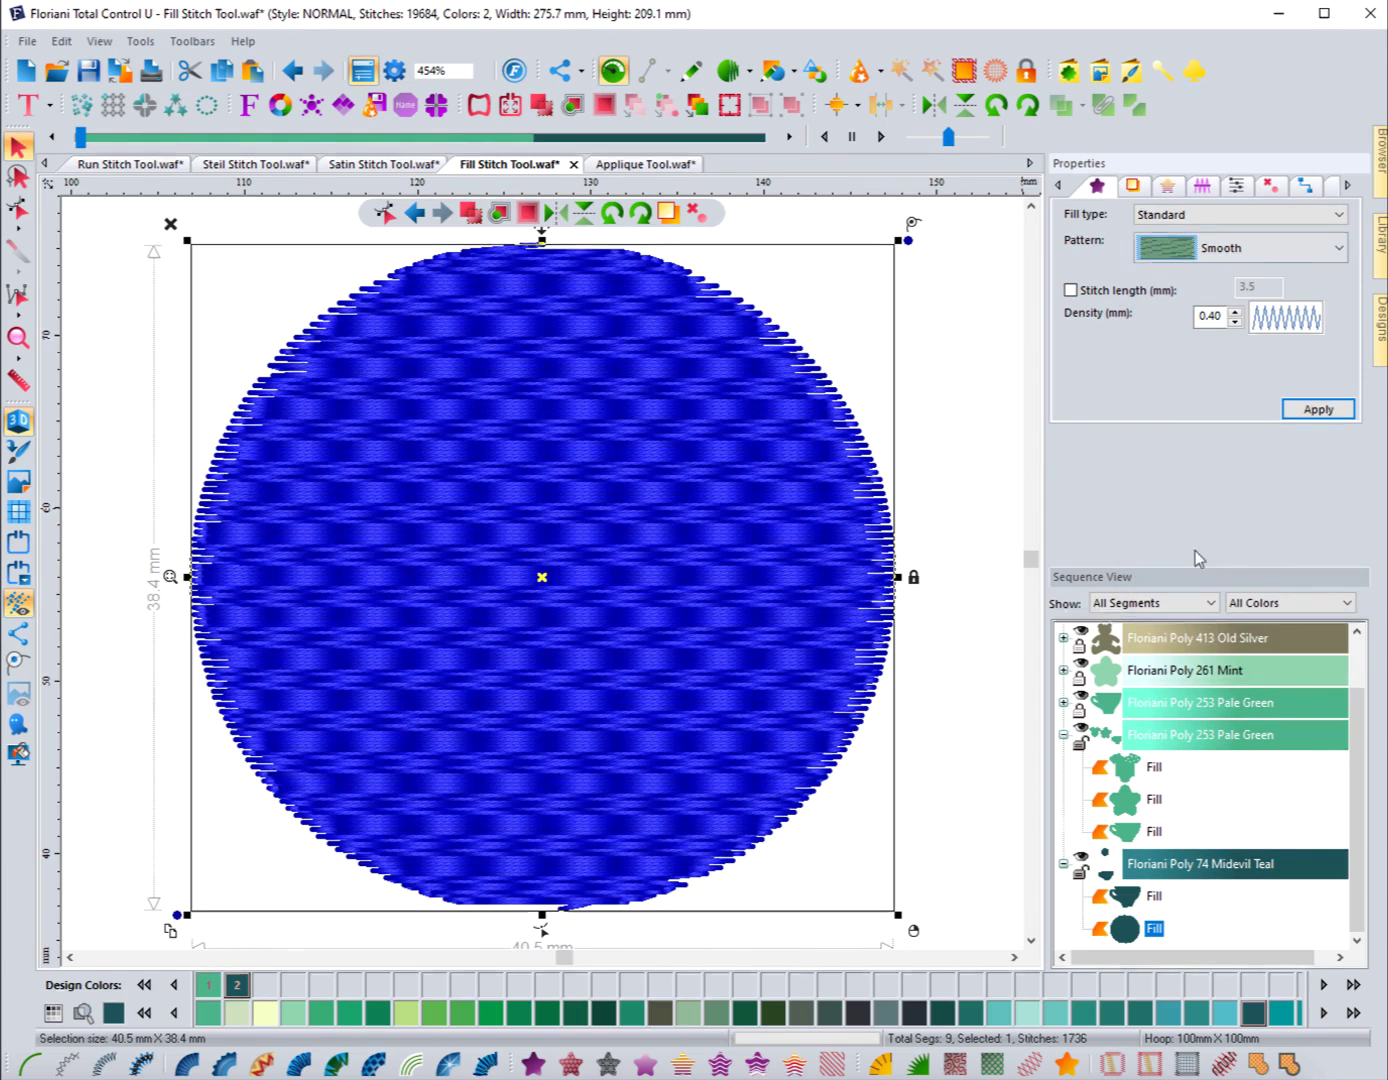
left_click(1319, 410)
left_click(977, 462)
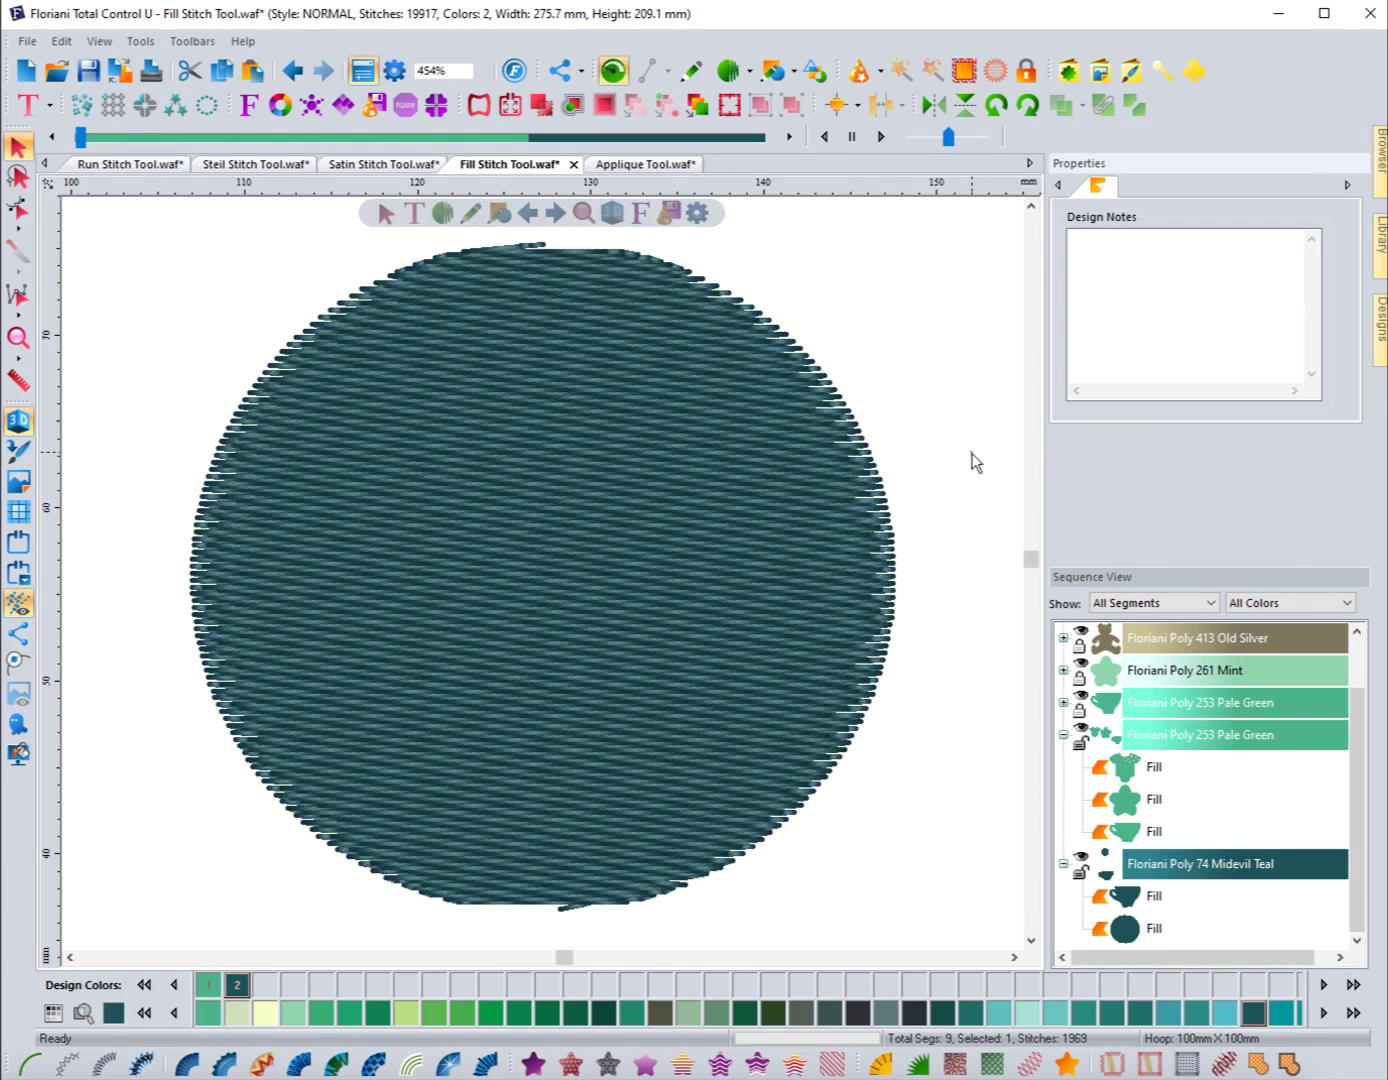
Restore the circle's fill pattern to Pattern 1 and leave the circle deselected.
left_click(891, 496)
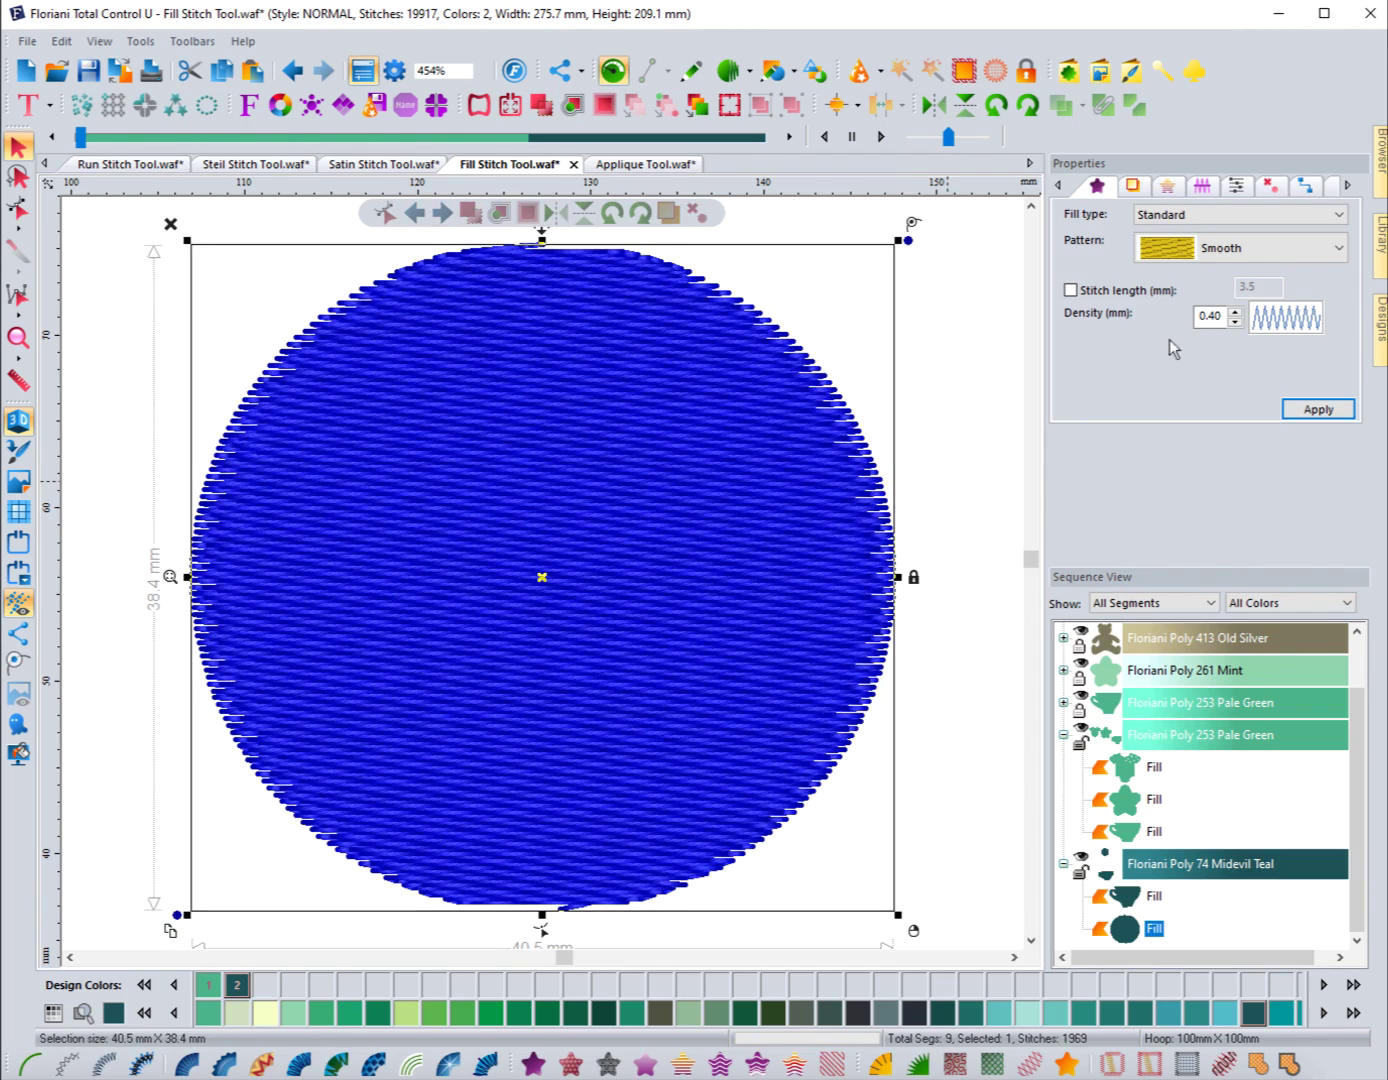
left_click(1195, 250)
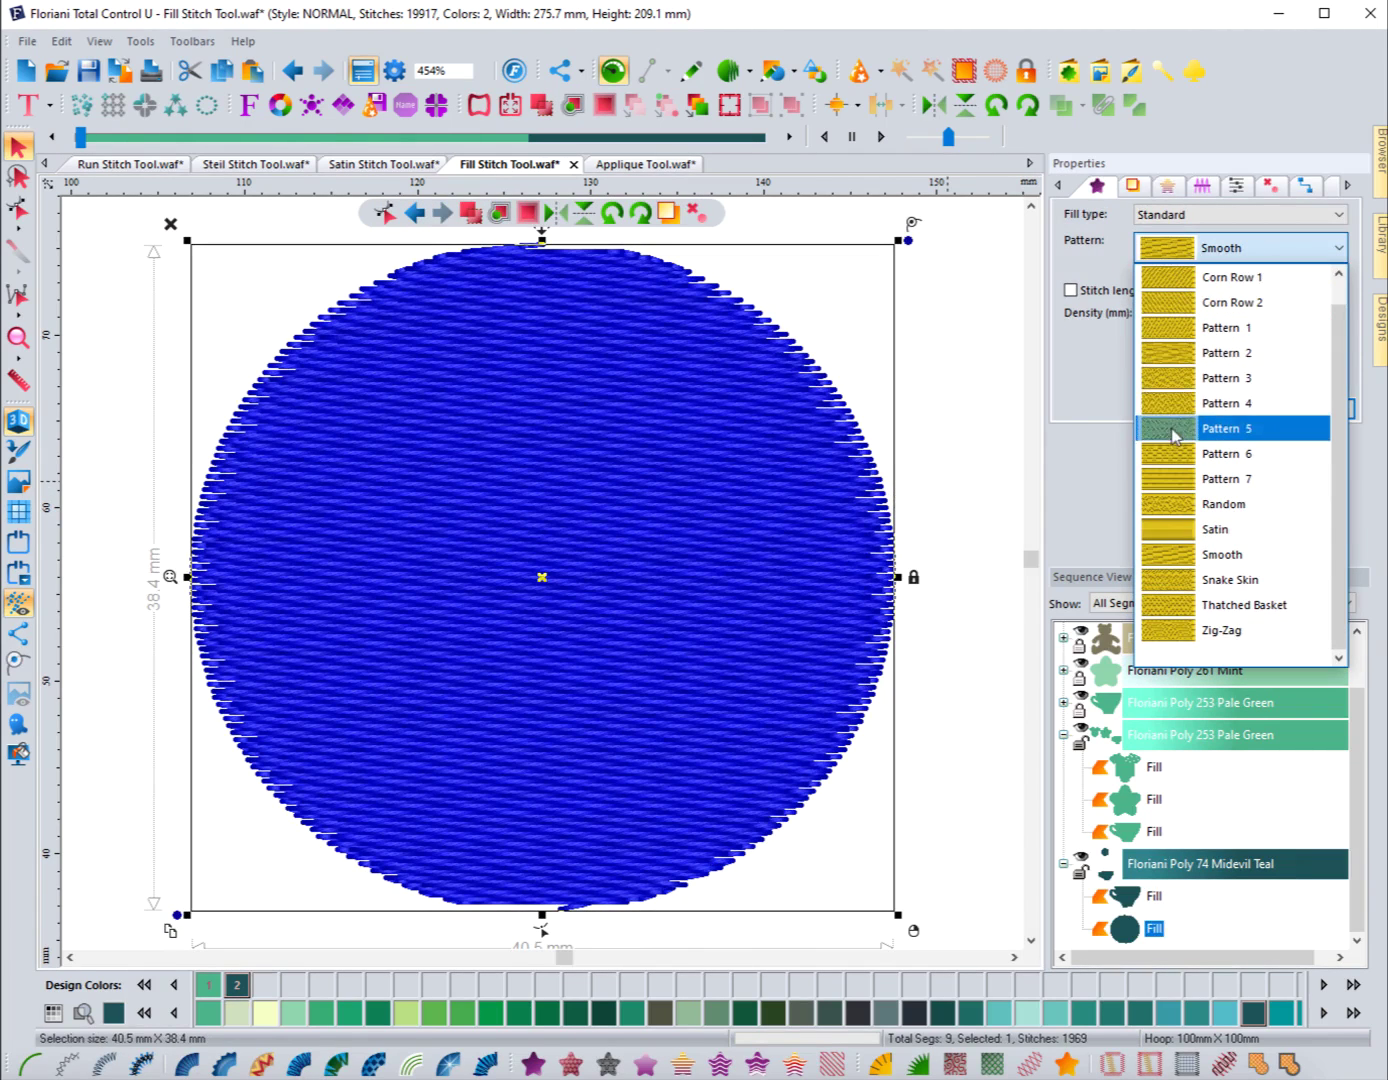
left_click(1191, 328)
left_click(1312, 409)
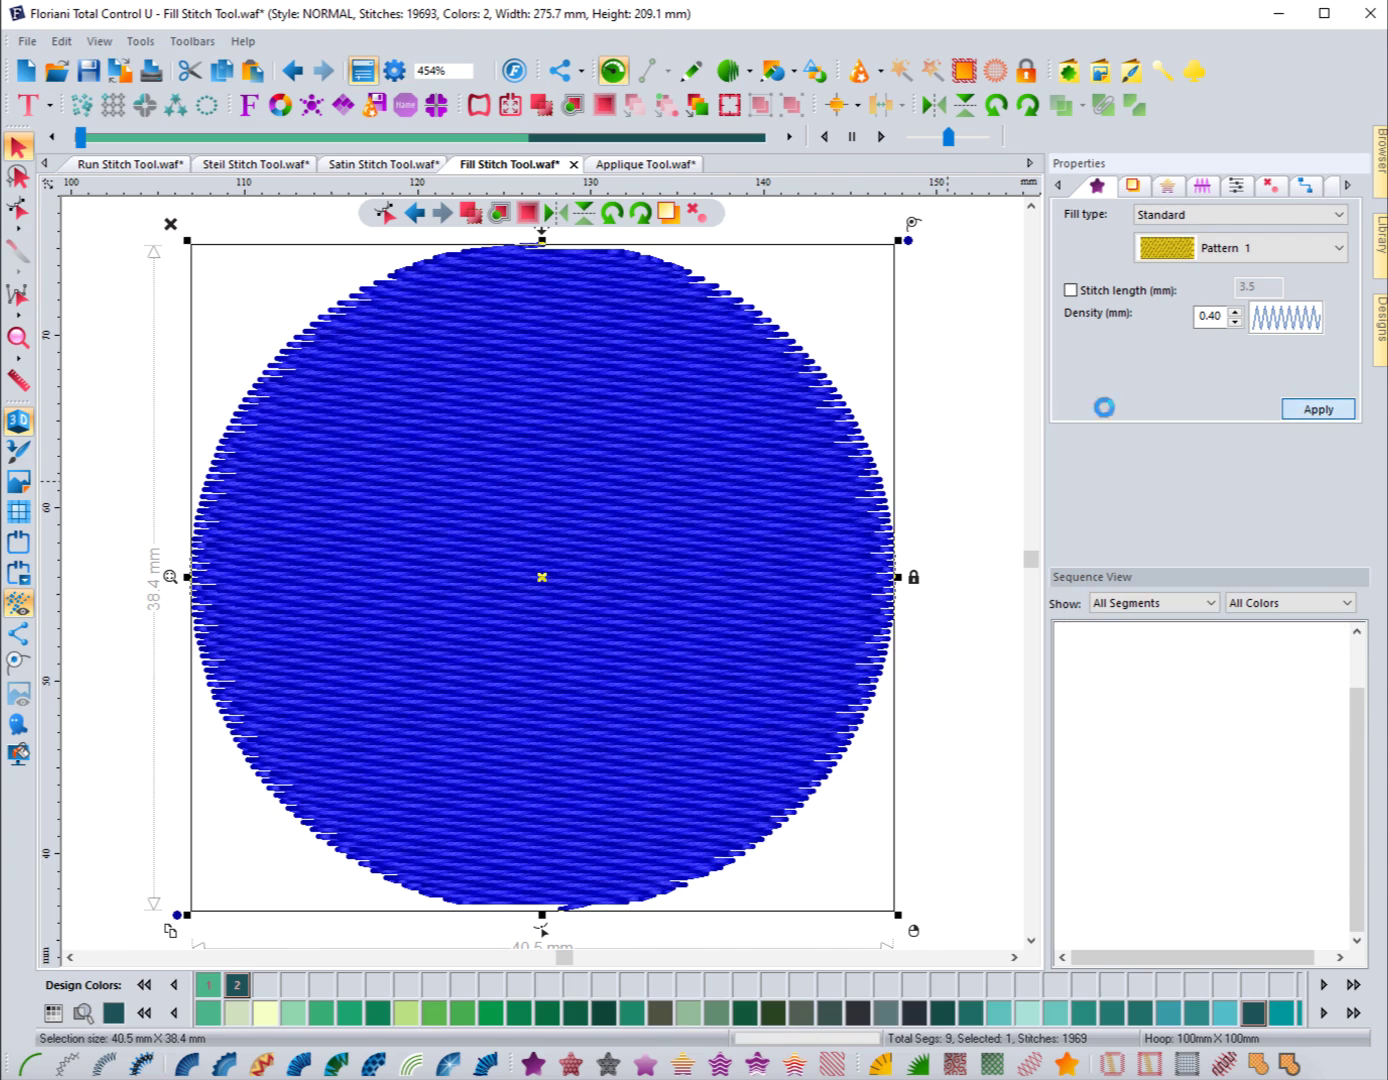
left_click(962, 427)
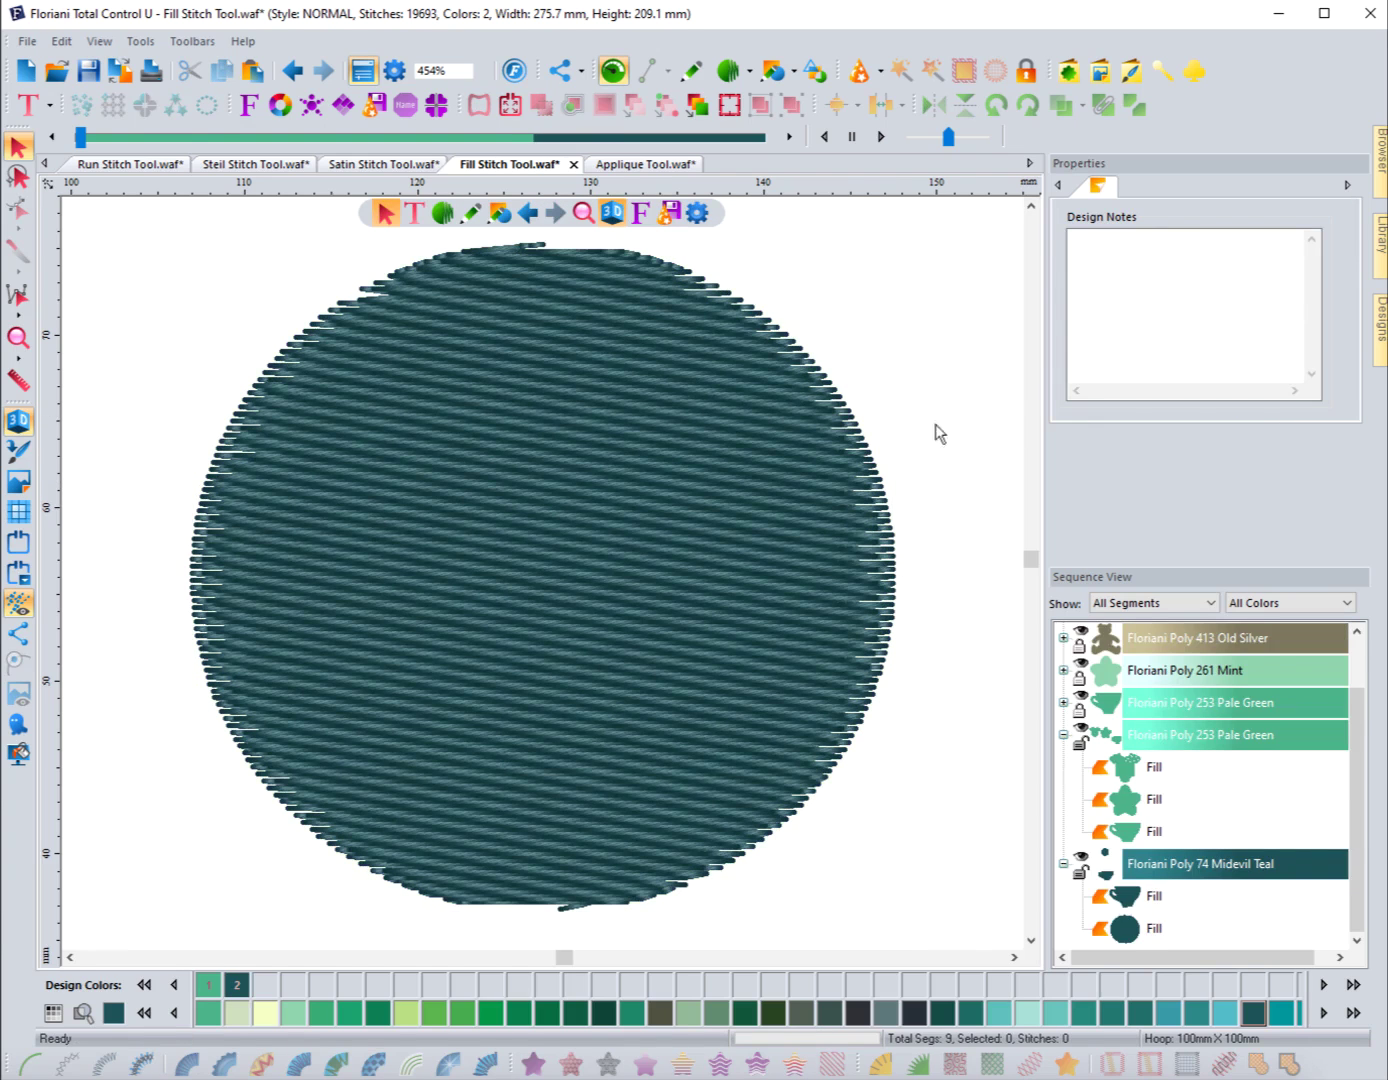
left_click(870, 459)
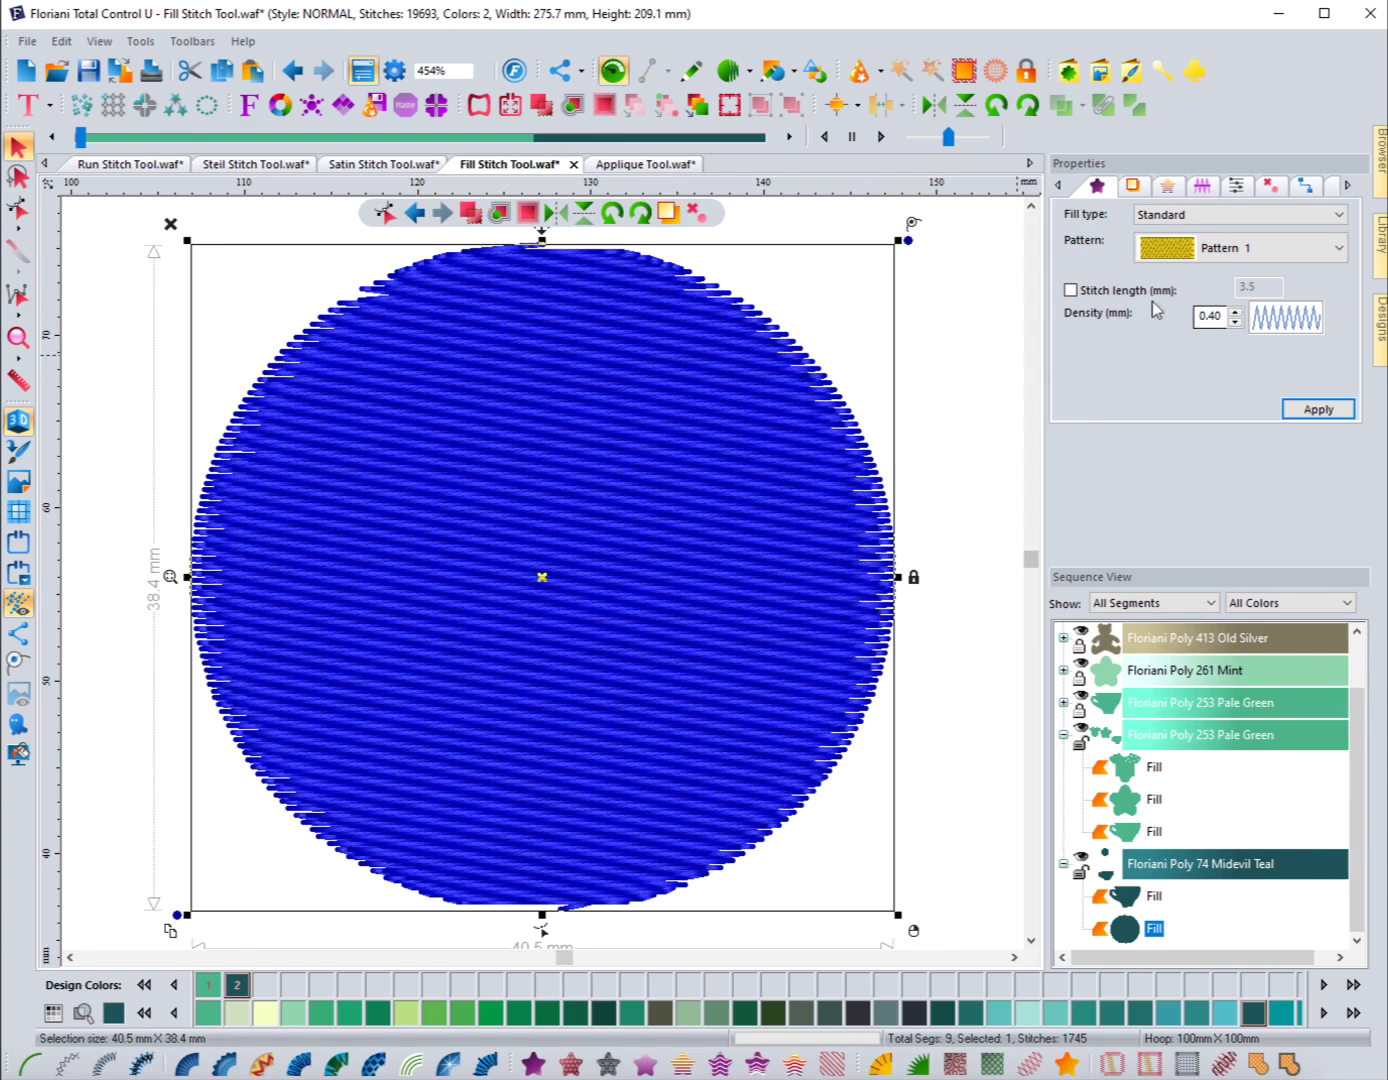
left_click(992, 410)
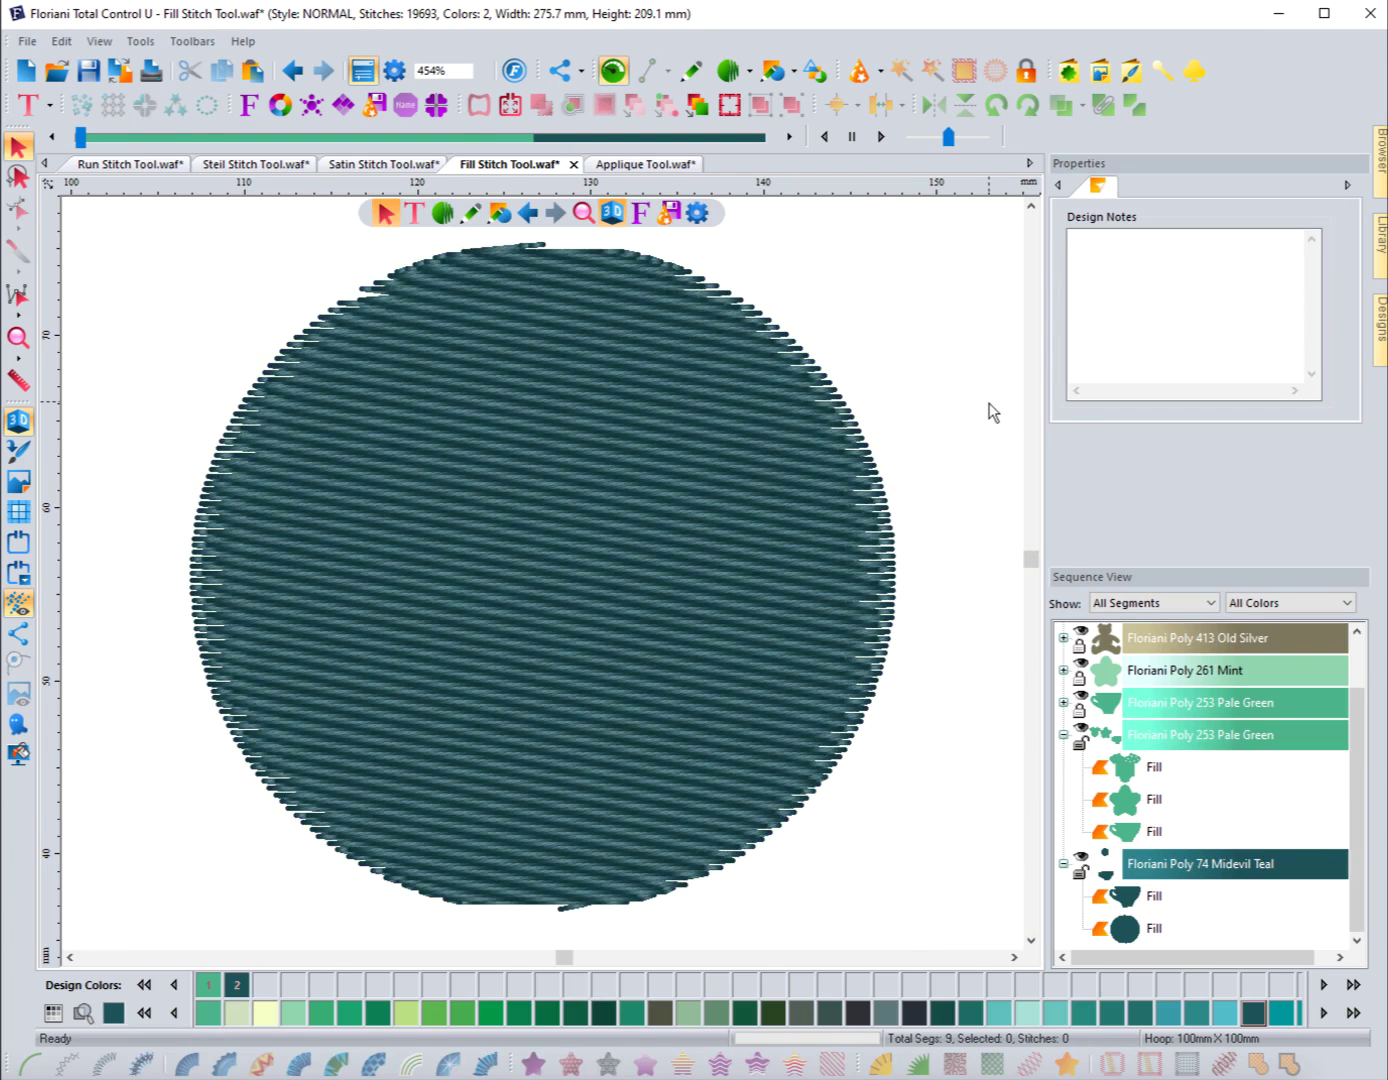